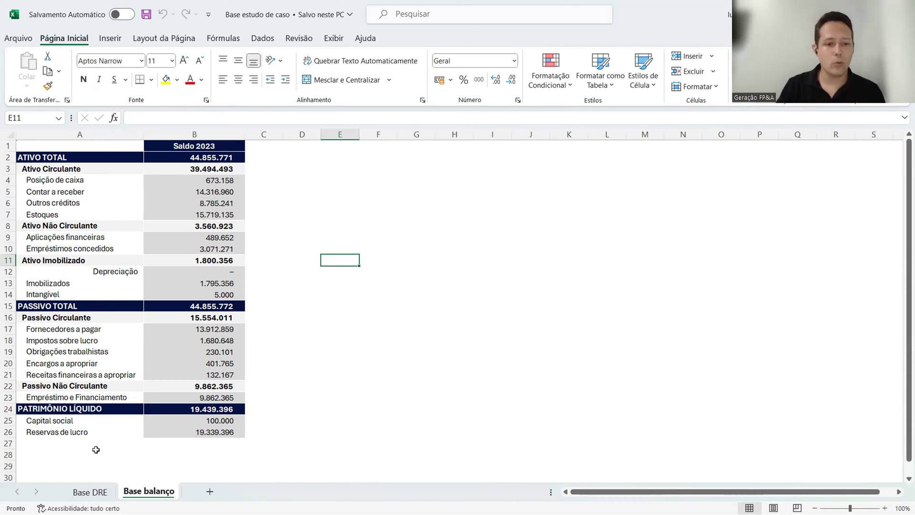
- Review the 2023 income statement lines on the Base DRE sheet, from gross revenue to net margin
key(ctrl+Page_Up)
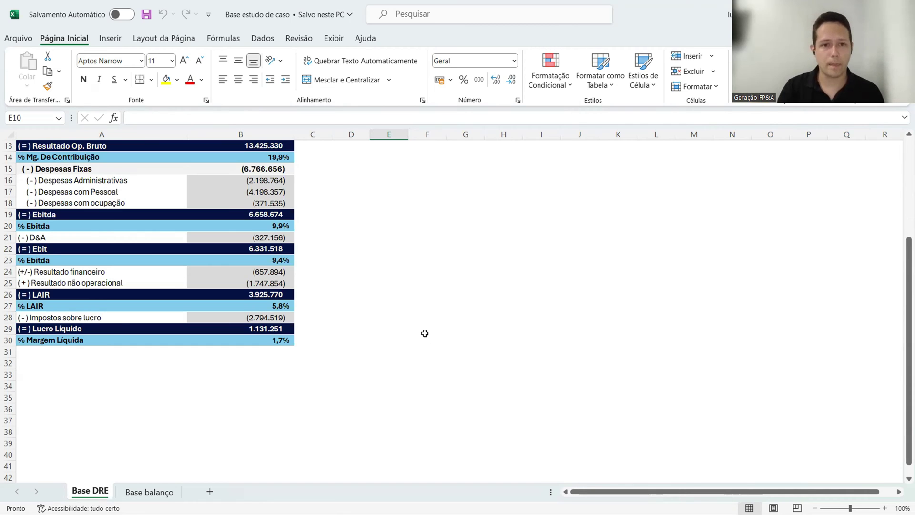
scroll(425, 333, up, 4)
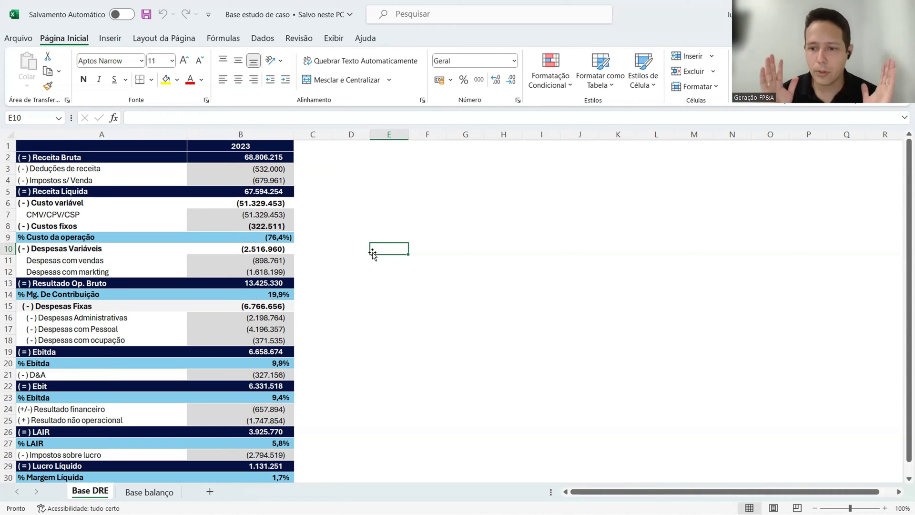
click(110, 191)
text(( = ) Receita Líquida ( - ) Custo variável CMV/CPV/CSP ( - ) Custos fixos % Custo da operação ( - ) Despesas Variáveis Despesas com vendas Despesas com markting ( = ) Resultado Op. Bruto)
scroll(93, 382, down, 1)
scroll(95, 367, up, 1)
- Examine the asset accounts and the current liability accounts on the Base balanço sheet
click(141, 492)
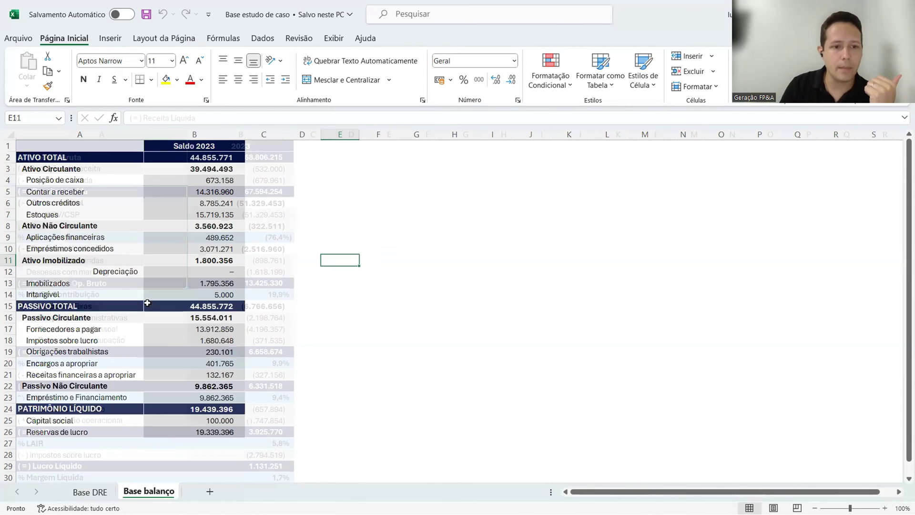
drag(90, 154, 90, 294)
click(404, 294)
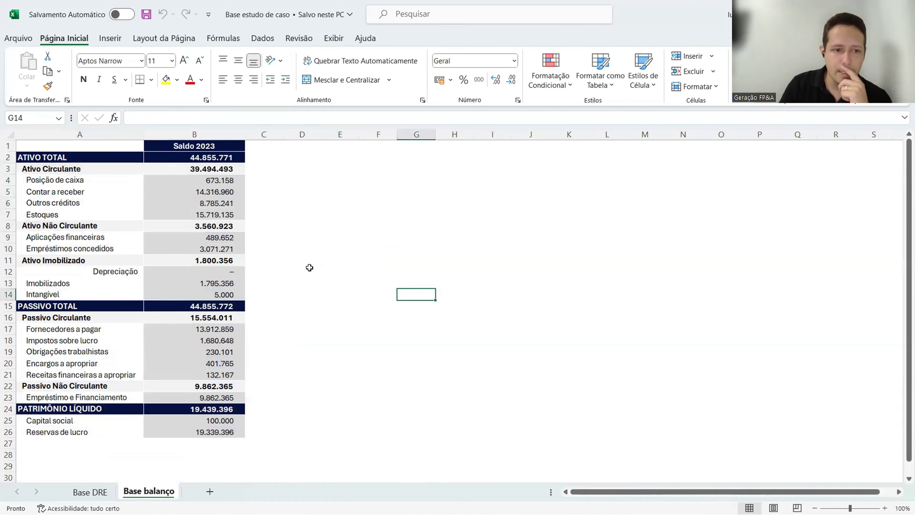
drag(79, 329, 78, 363)
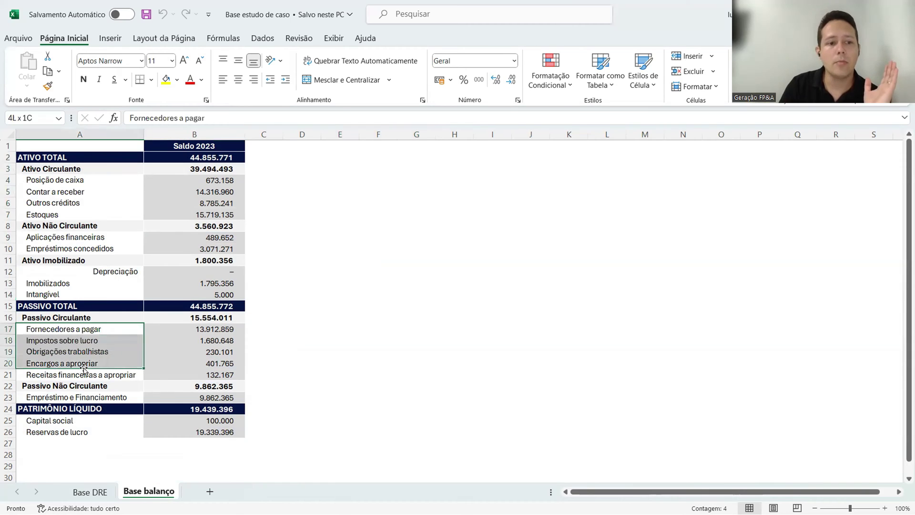
click(339, 329)
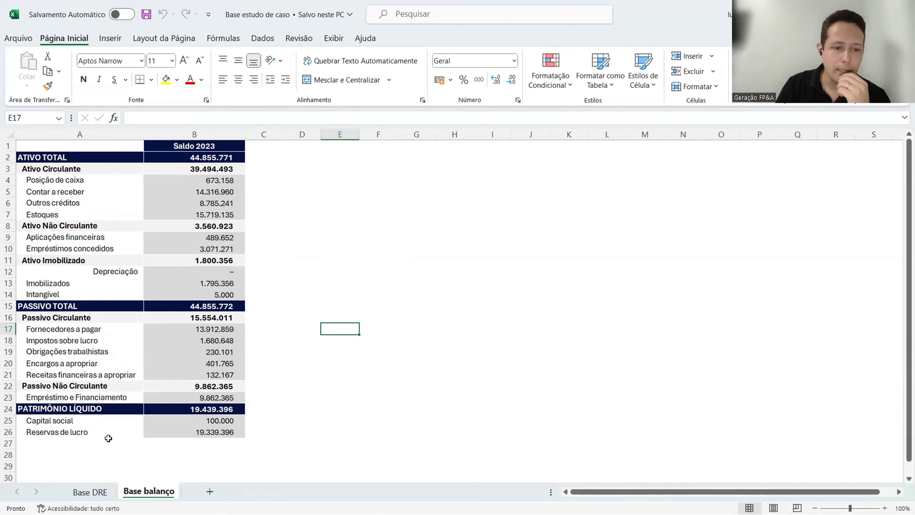
- Inspect the contribution margin, net profit and Ebit margin cells on the Base DRE sheet
click(90, 491)
click(428, 271)
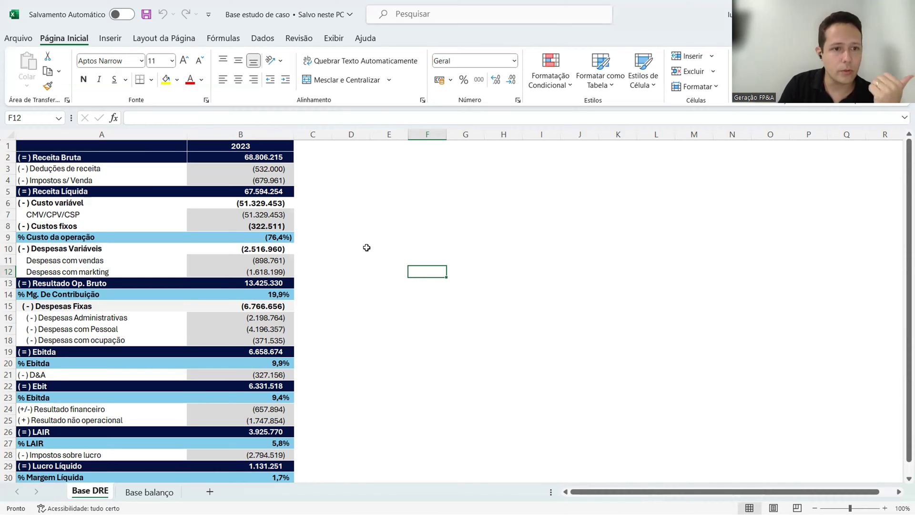
click(289, 294)
scroll(331, 296, down, 1)
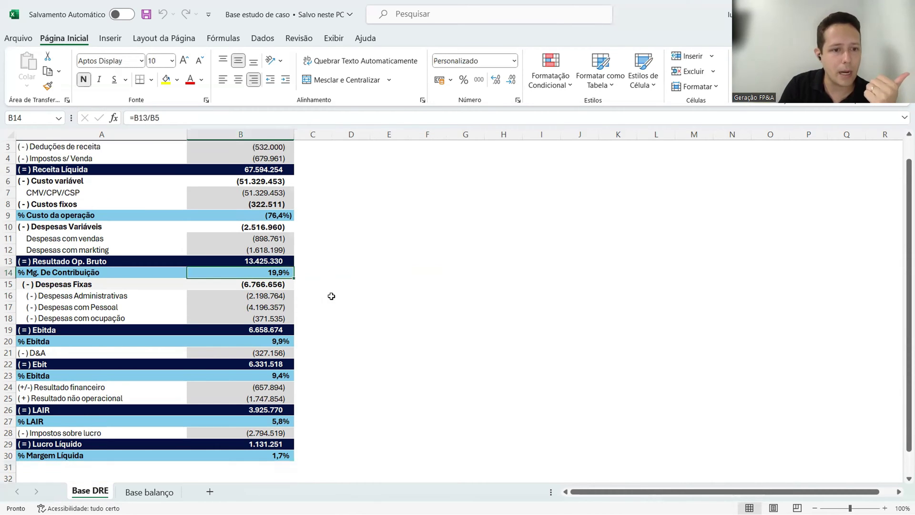
scroll(331, 296, down, 1)
click(283, 431)
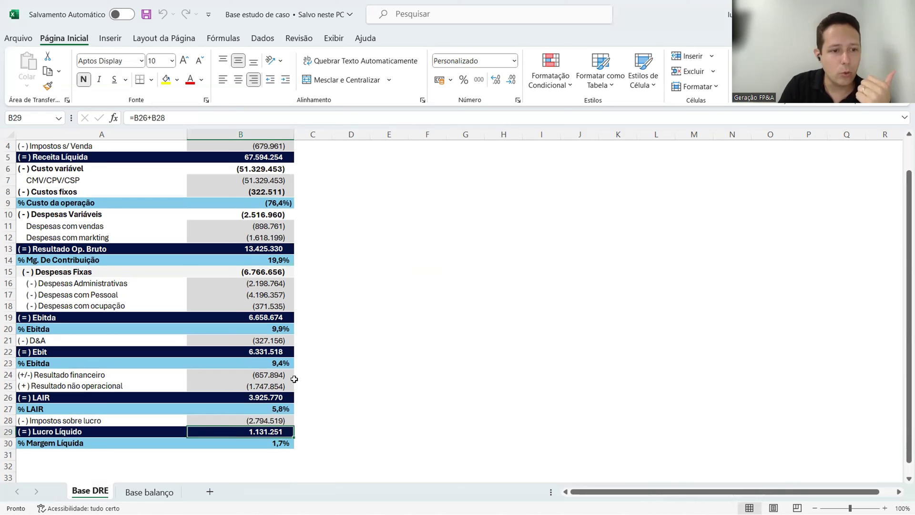
click(279, 364)
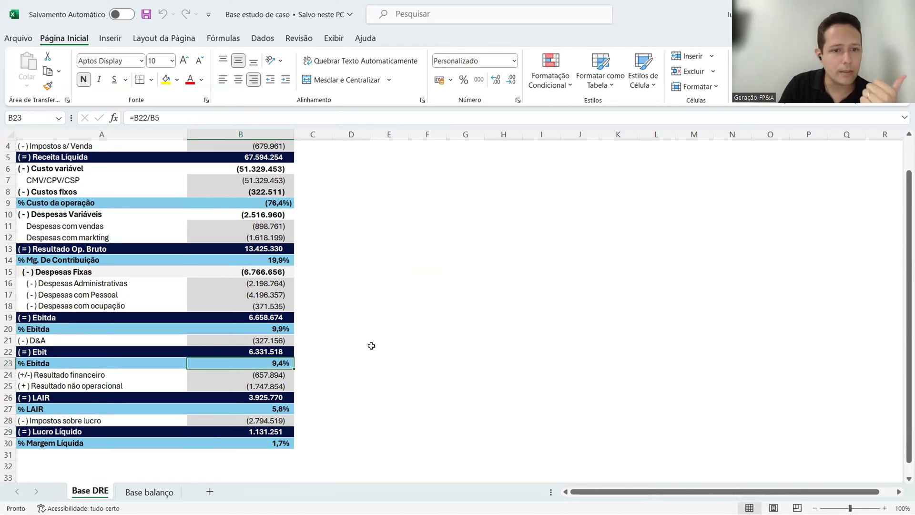
- Enter the label "Check" in cell A28, below the balance sheet on Base balanço
click(153, 491)
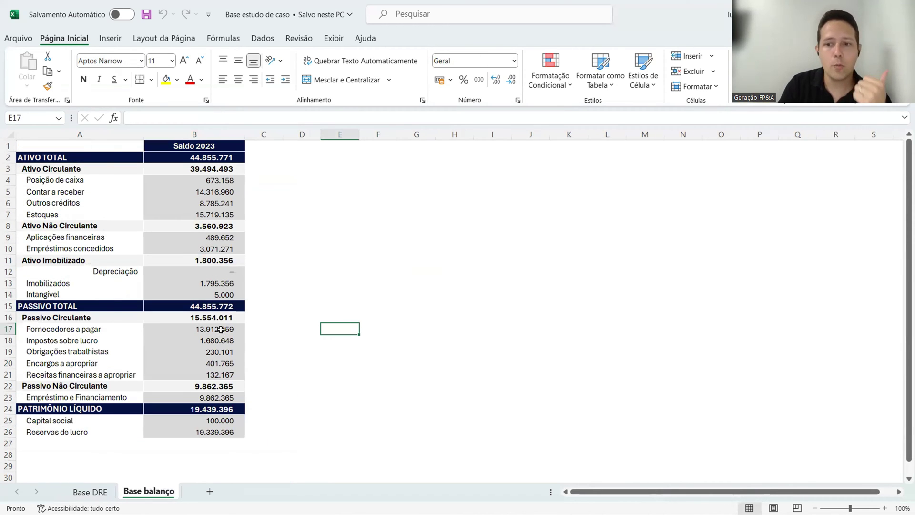
click(60, 445)
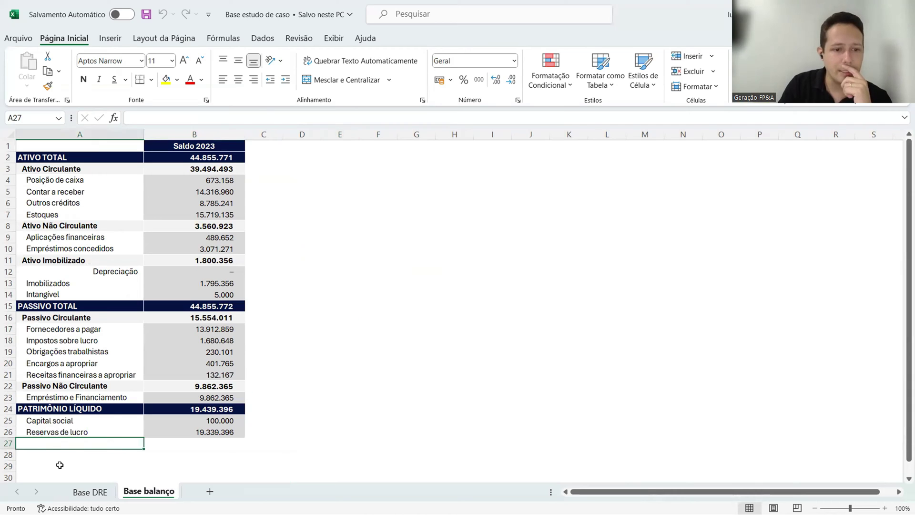
click(56, 455)
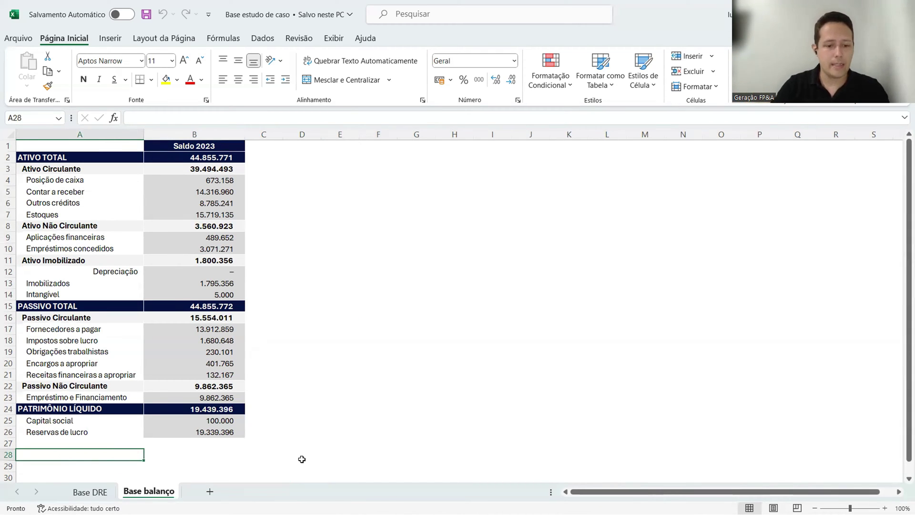
text(Check)
key(Return)
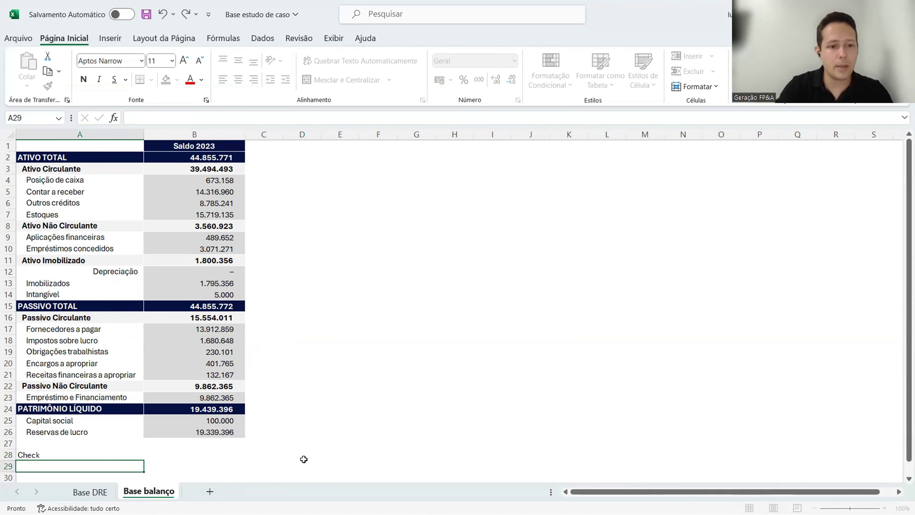
- Enter the formula =B2-B15 in cell B28 to compare total assets with total liabilities
key(Up)
key(Right)
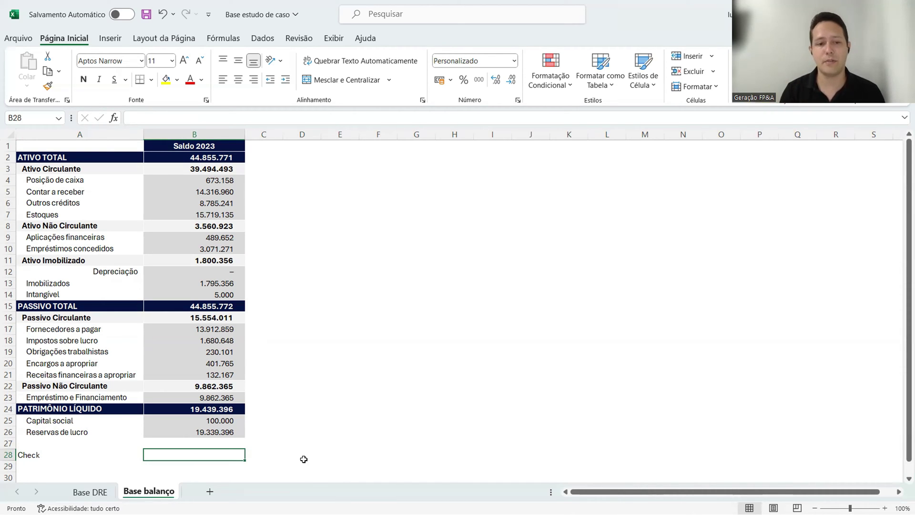
text(=)
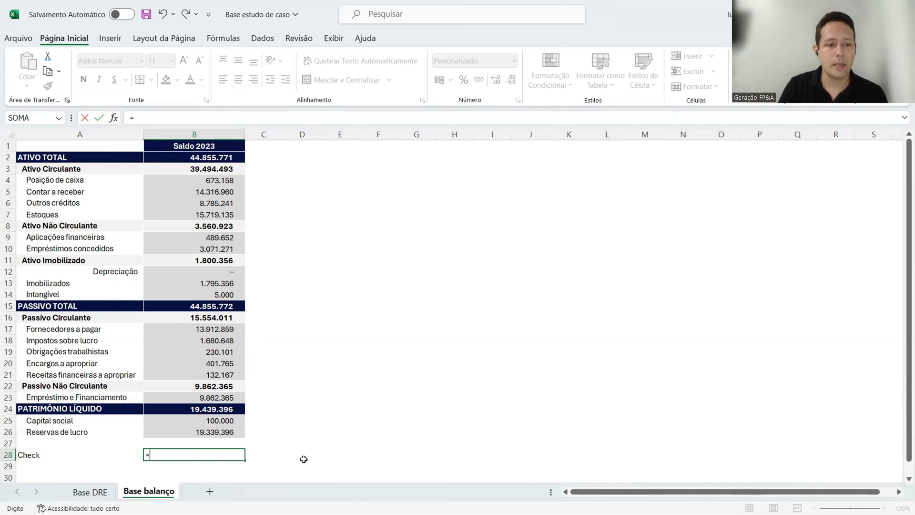
click(205, 158)
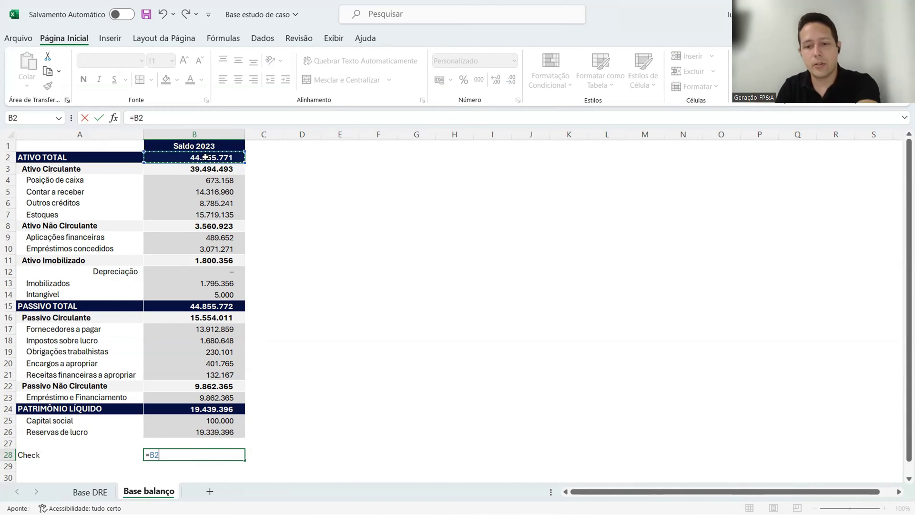
text(-)
click(198, 306)
key(Return)
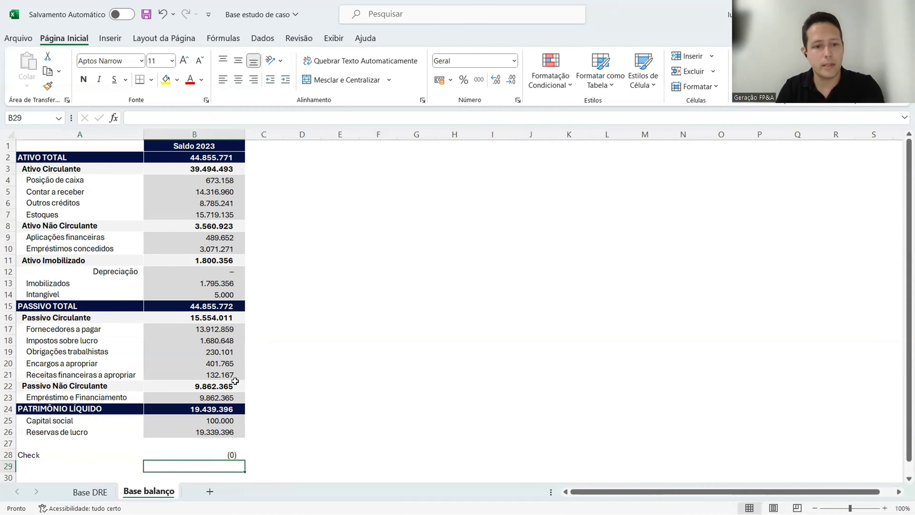
click(217, 450)
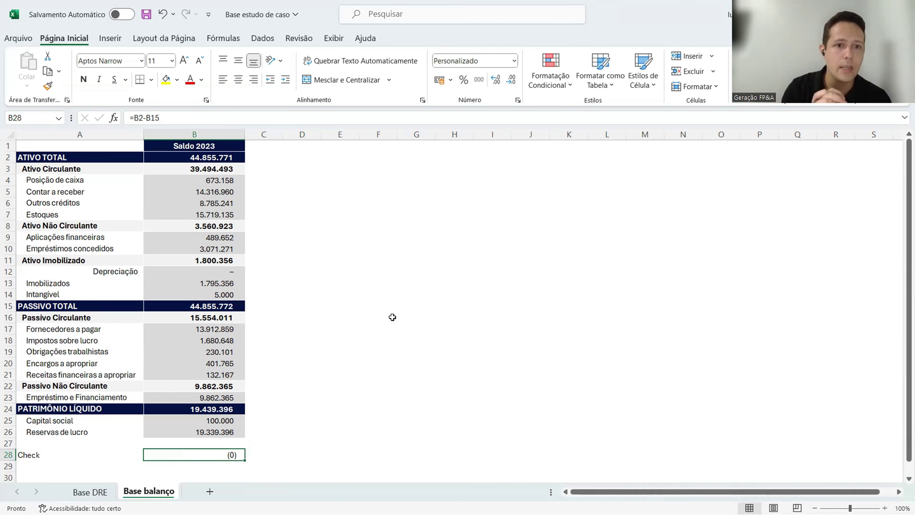
- Compare the income statement on Base DRE with the asset balances on Base balanço
click(93, 491)
scroll(383, 288, up, 1)
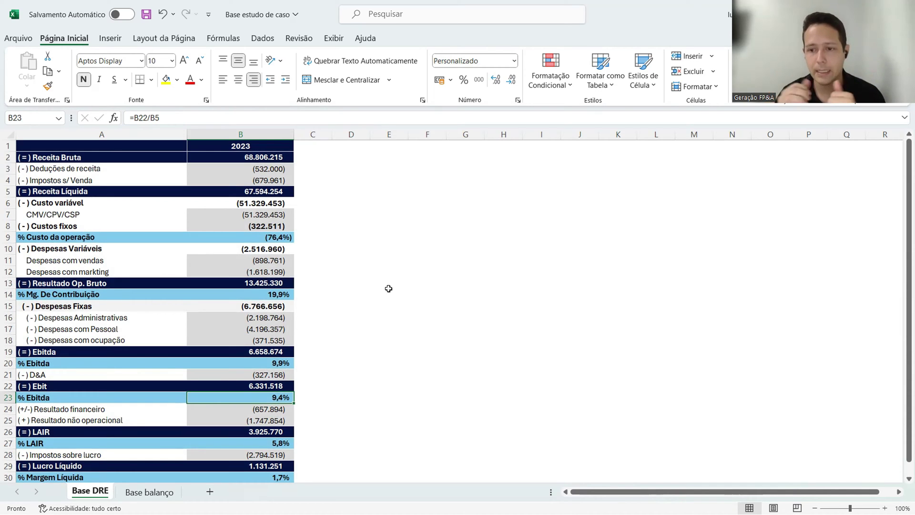
click(518, 234)
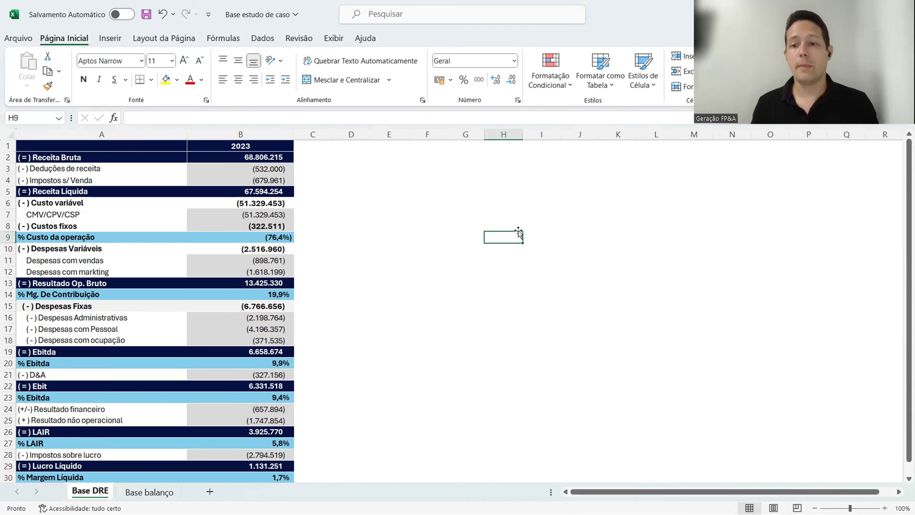
click(167, 493)
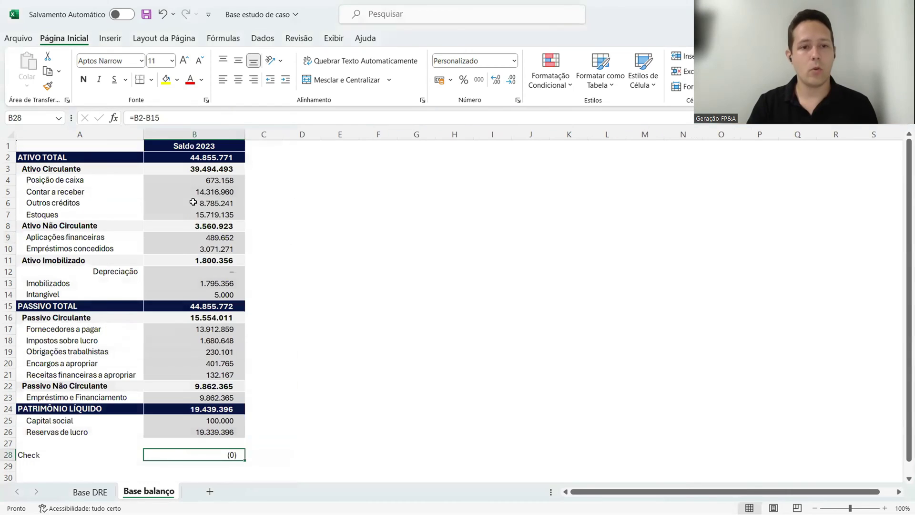
drag(194, 164, 194, 259)
click(427, 251)
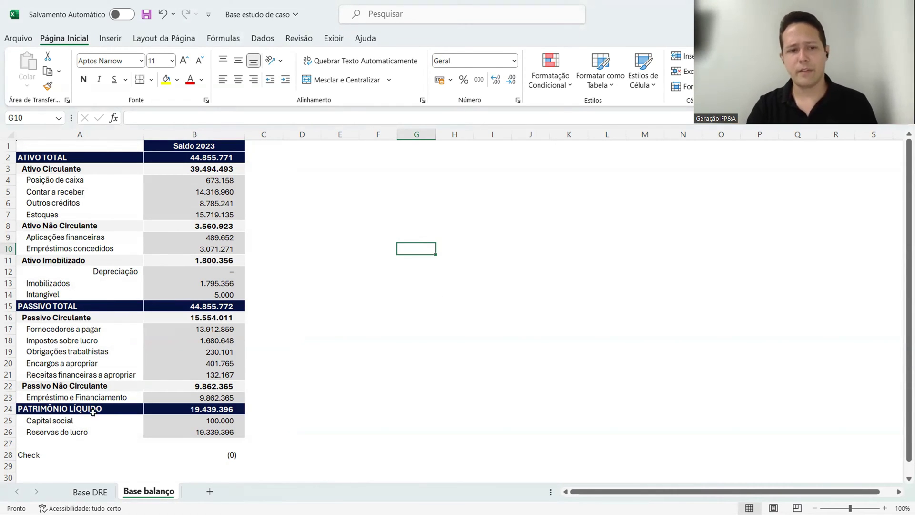
- Insert four blank rows above the header row of the income statement on Base DRE
click(98, 493)
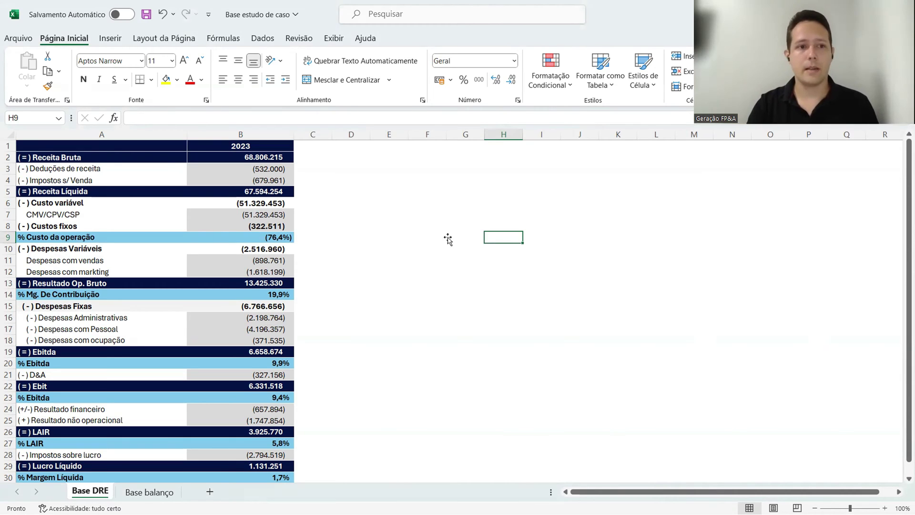
click(8, 146)
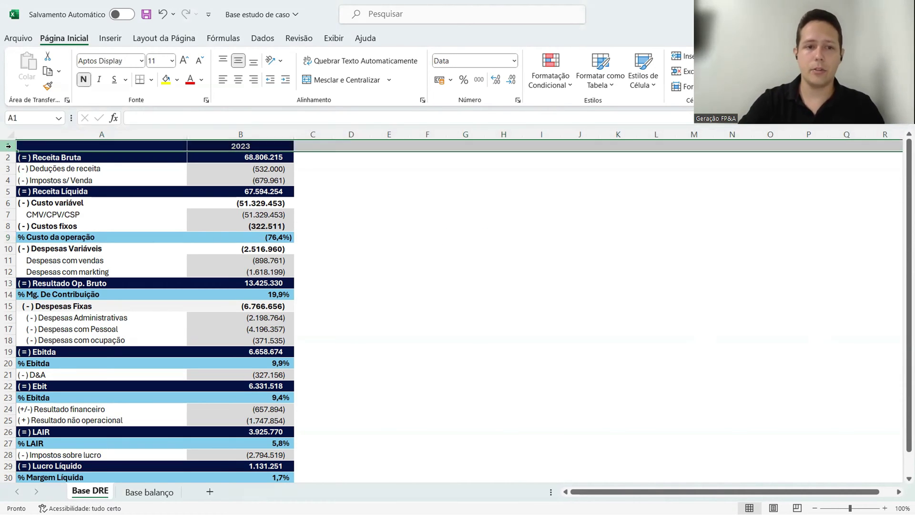
key(ctrl+plus)
key(ctrl+plus)
key(ctrl+plus)
key(ctrl+plus)
- Fill the whole 2023 column, from its header to net margin, across to column F and fit columns C to E to their values
drag(240, 192, 432, 448)
scroll(256, 448, down, 1)
scroll(432, 429, up, 3)
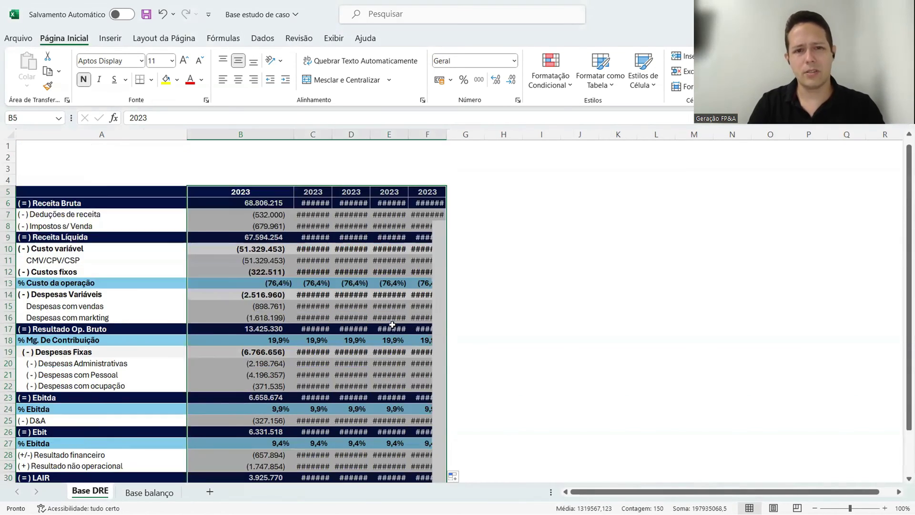
double_click(331, 135)
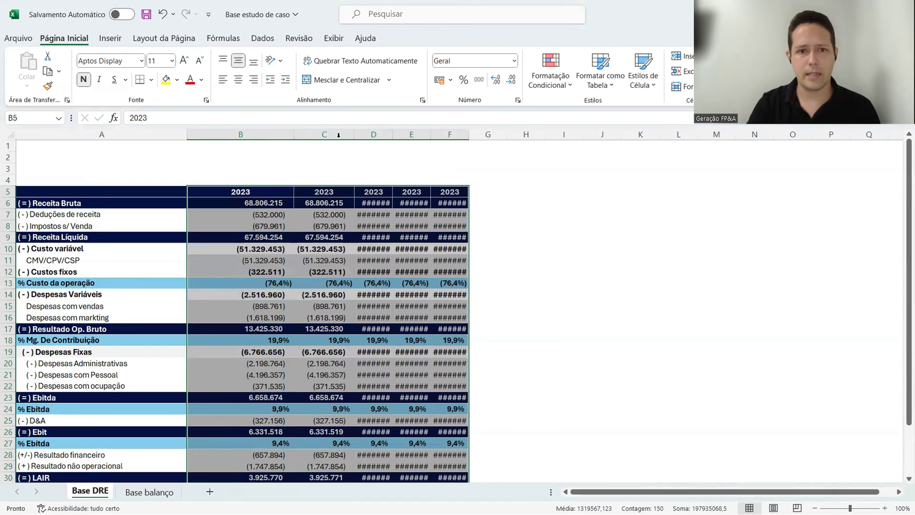
double_click(393, 135)
double_click(453, 135)
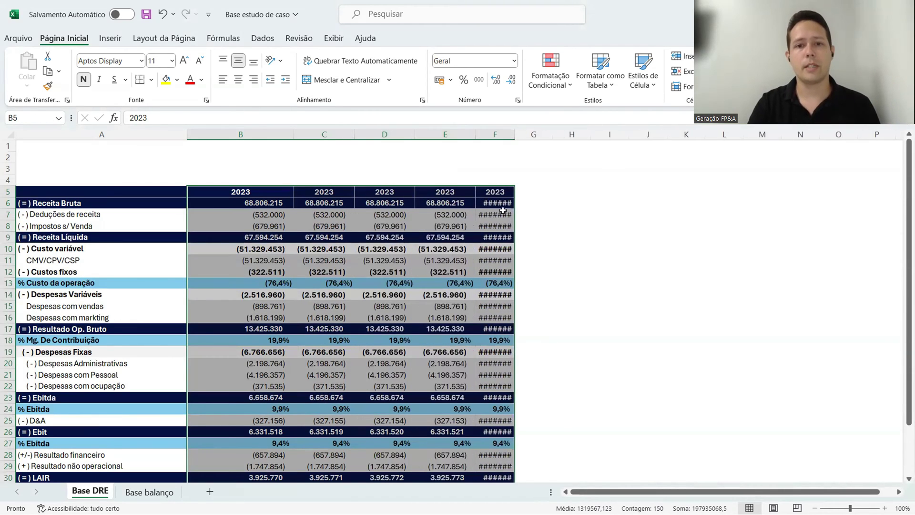
- Extend the income statement into column G and widen columns F and G to show their full values
scroll(505, 134, down, 1)
drag(520, 134, 577, 458)
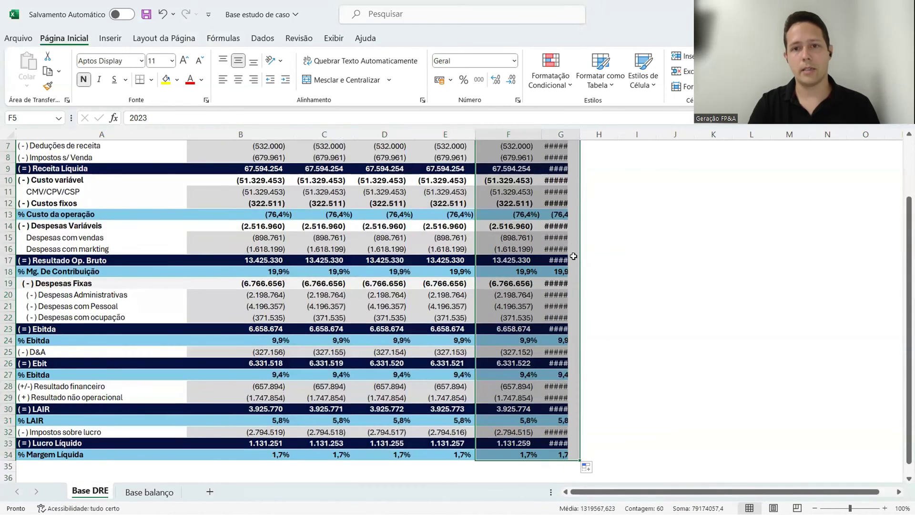
scroll(573, 153, up, 2)
drag(579, 134, 604, 137)
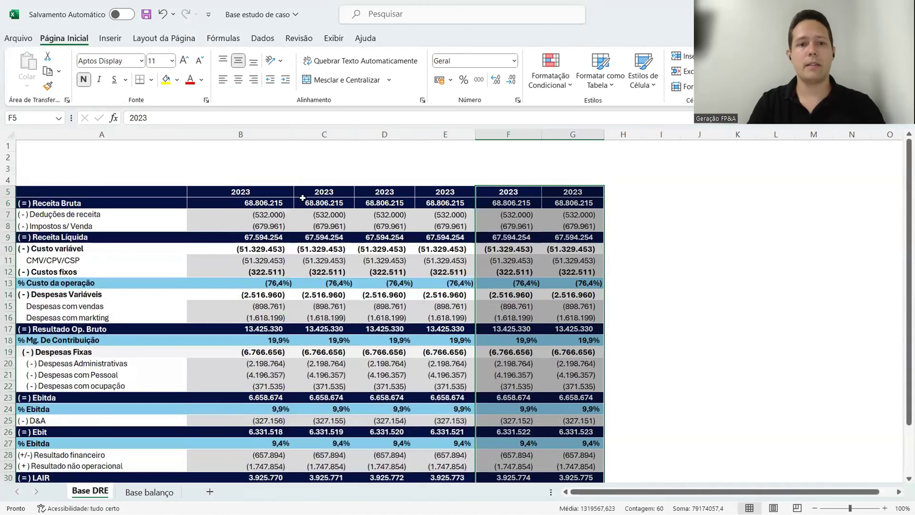
- Set the C5 year header to =B5+1 and fill the formula across to G5
click(324, 191)
text(=)
key(Left)
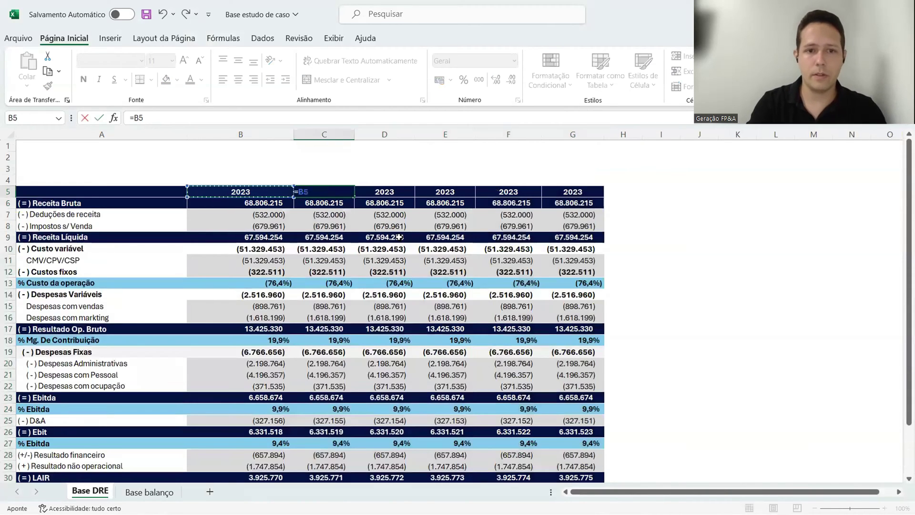
text(+1)
key(ctrl+Return)
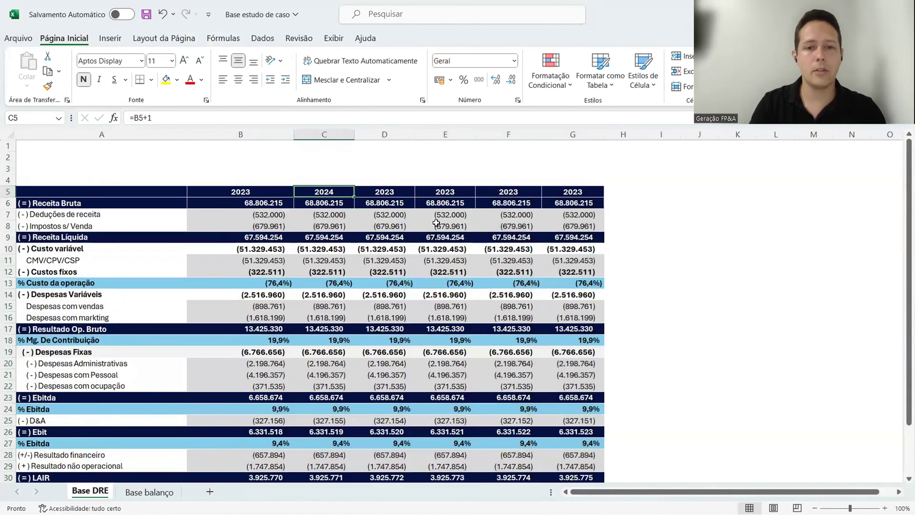
drag(355, 196, 556, 198)
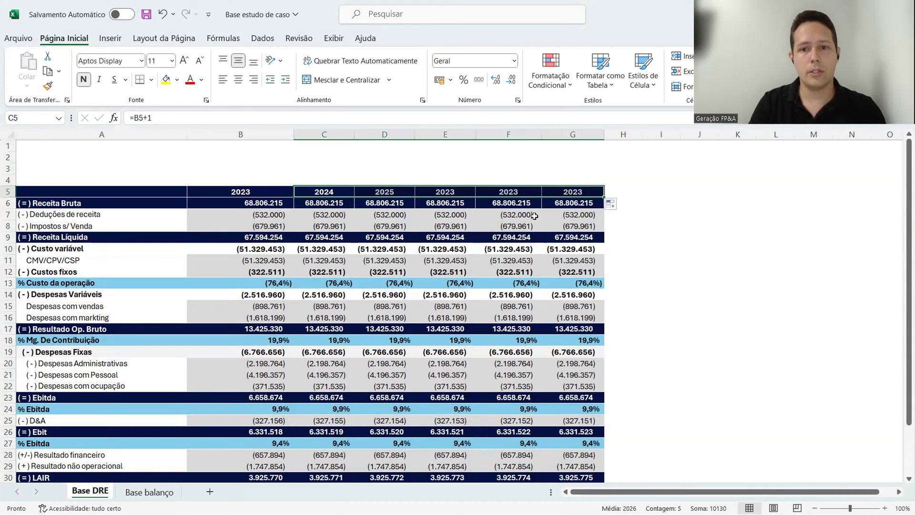
- Remove the grey fill from the deduction, cost, expense, D&A, result and tax rows in the 2024 to 2028 columns
click(333, 213)
drag(380, 215, 597, 222)
drag(326, 259, 571, 269)
drag(323, 308, 559, 312)
drag(317, 364, 560, 384)
scroll(436, 311, down, 3)
ctrl+click(326, 318)
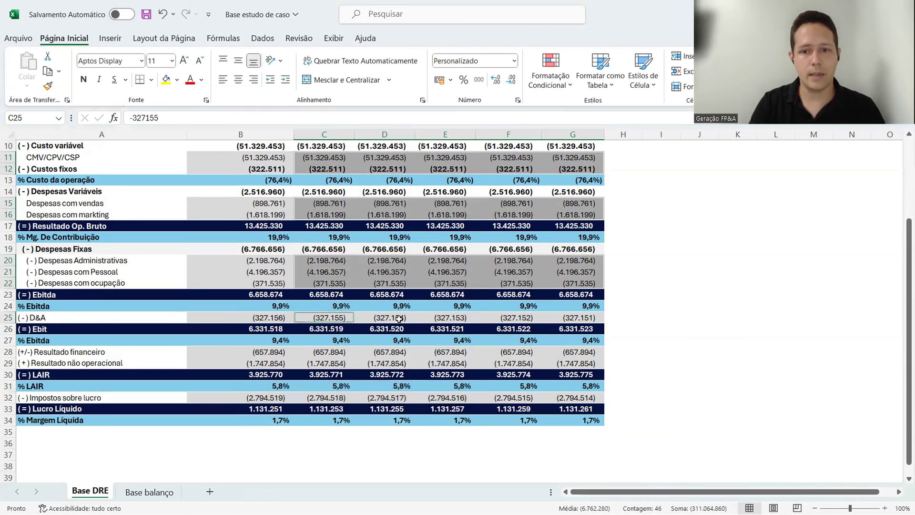
drag(530, 324, 572, 317)
drag(329, 352, 567, 364)
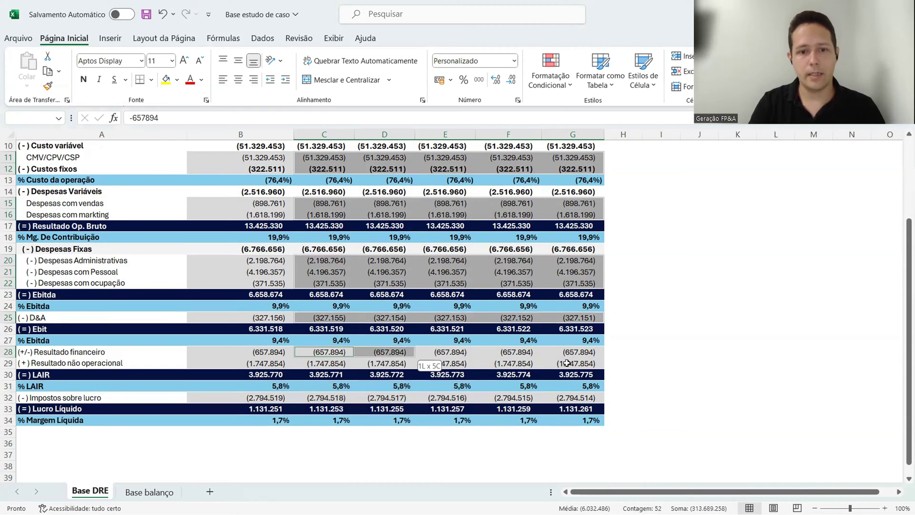
ctrl+click(340, 396)
drag(340, 397, 572, 397)
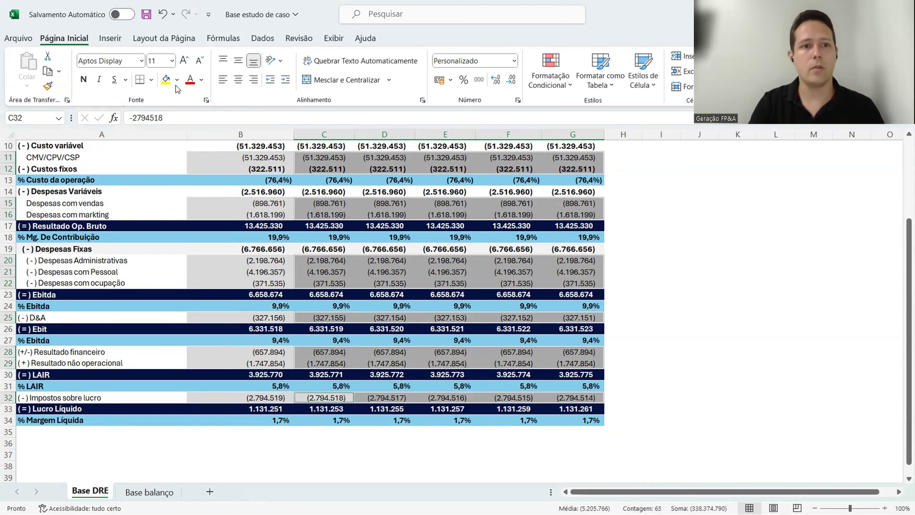
click(178, 84)
click(200, 209)
click(445, 260)
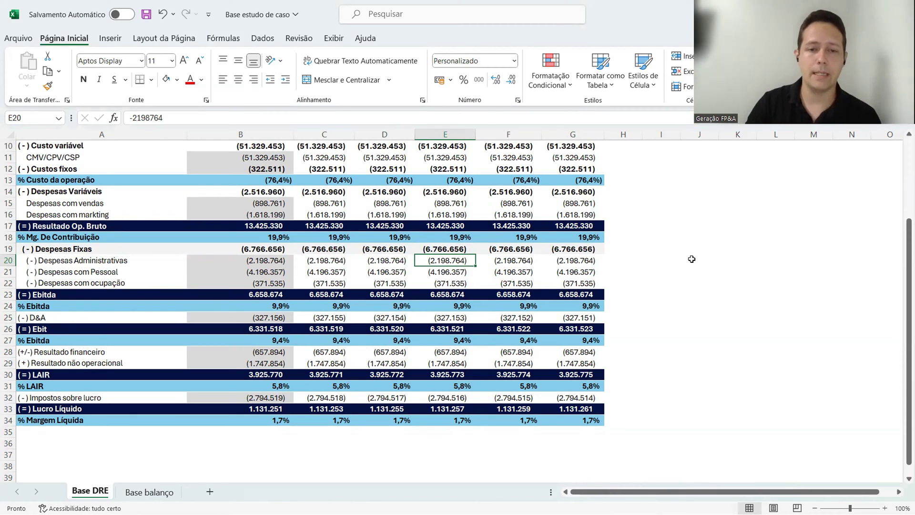
- Insert three more blank rows above the year header row of the income statement
scroll(548, 254, up, 2)
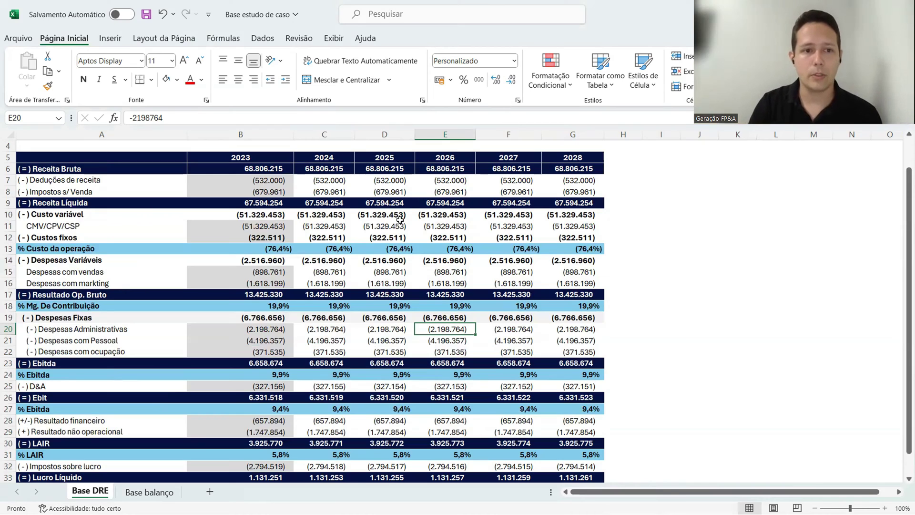
scroll(308, 237, up, 1)
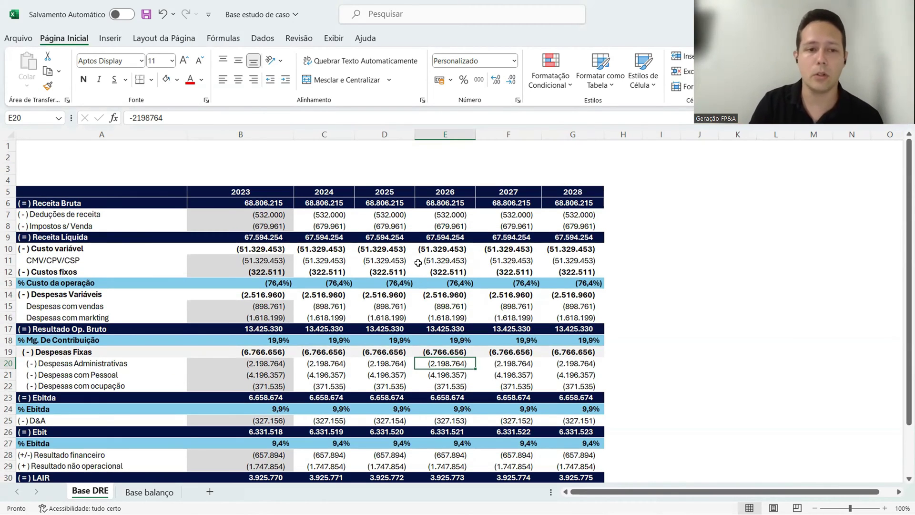
click(7, 191)
key(ctrl+plus)
key(ctrl+plus)
key(ctrl+plus)
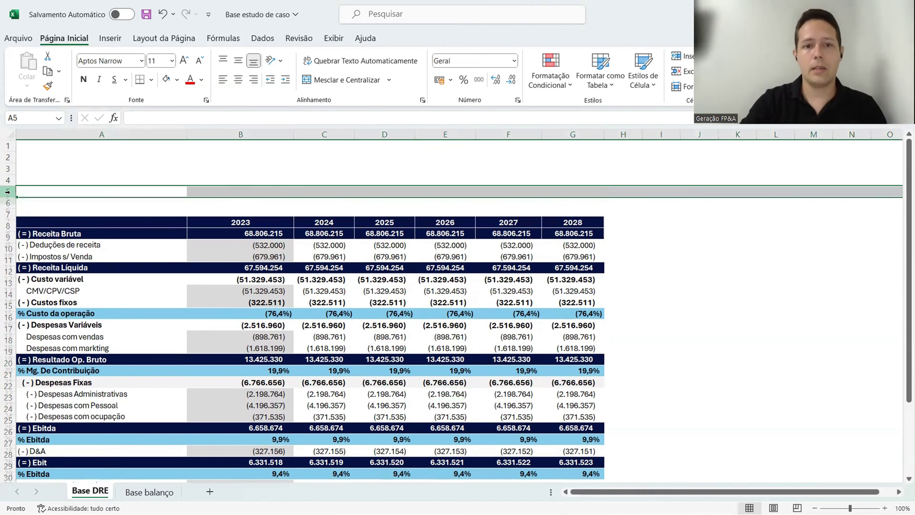
click(314, 239)
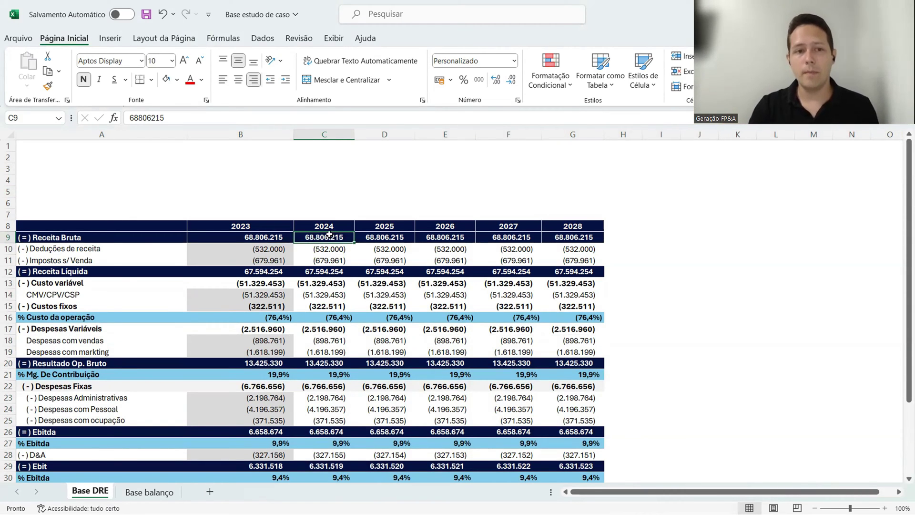
- Enter the title "Premissas para crescimento" in A1
click(238, 147)
key(Left)
text(Pr)
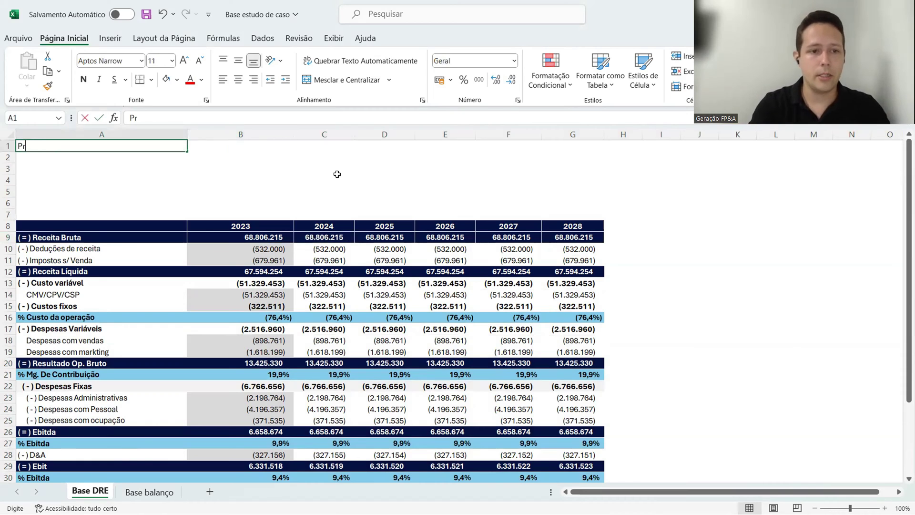
text(emissas para crr)
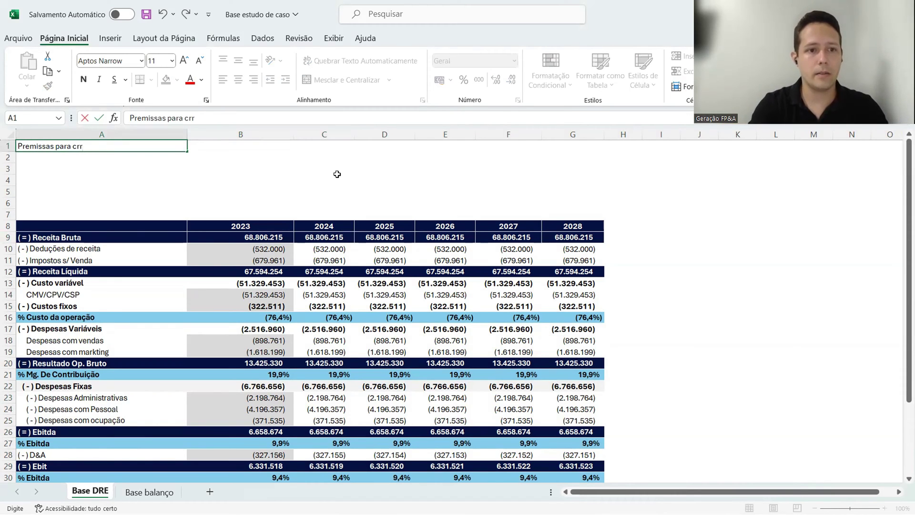
key(BackSpace)
text(escimento)
key(Return)
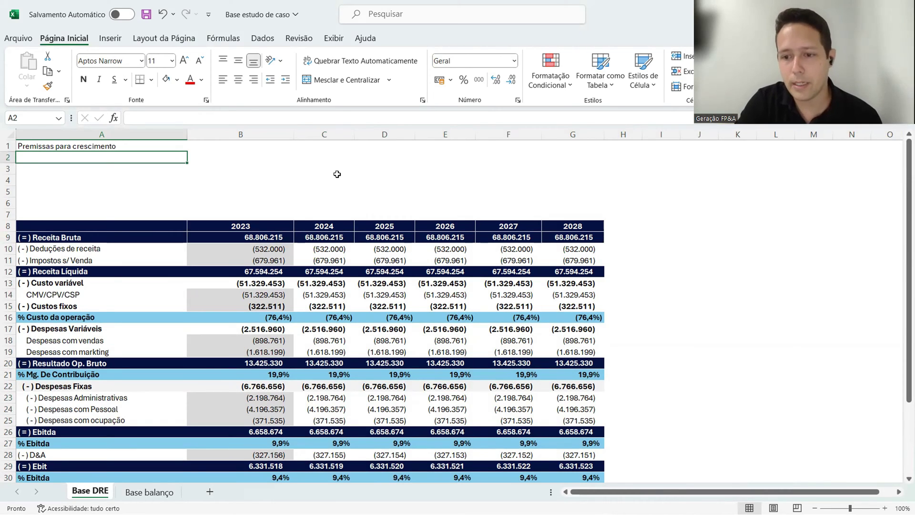
- List the assumption labels "Carg", "IPCA" and "Estrutura de custo" in A2 to A4
text(Carg)
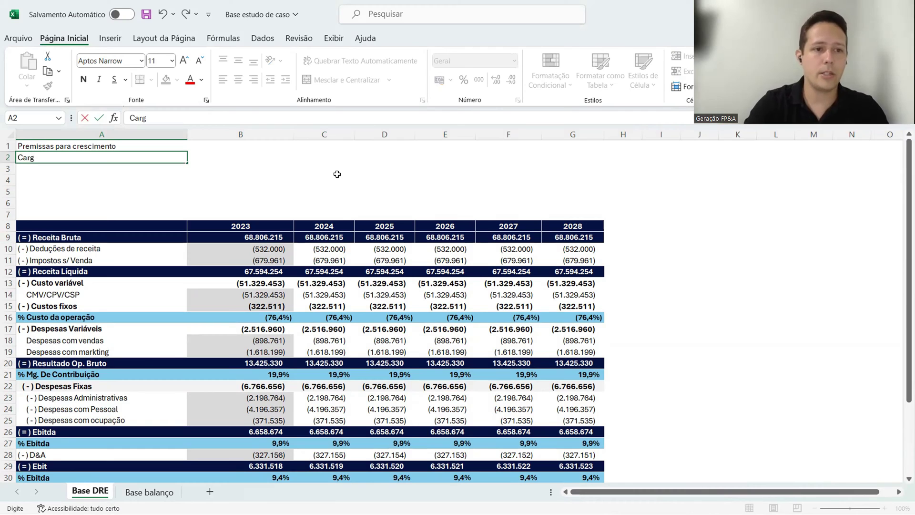
key(Return)
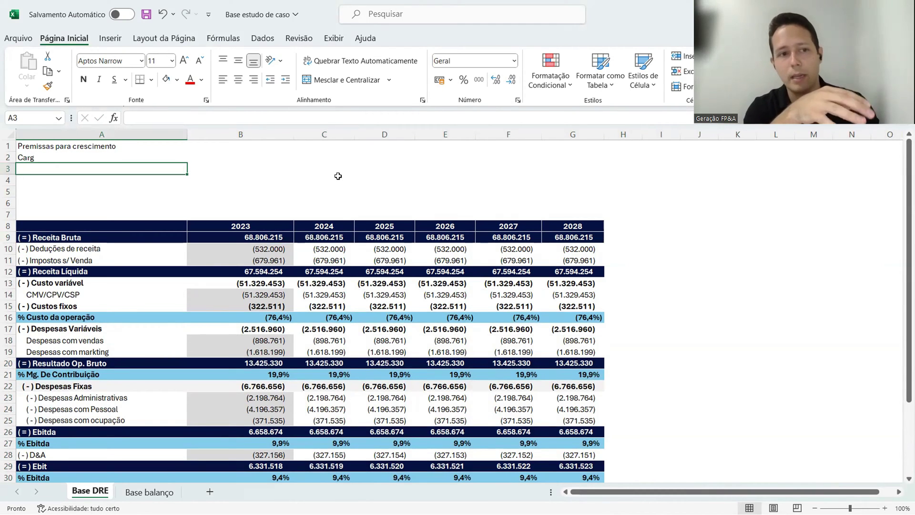
text(IPCA)
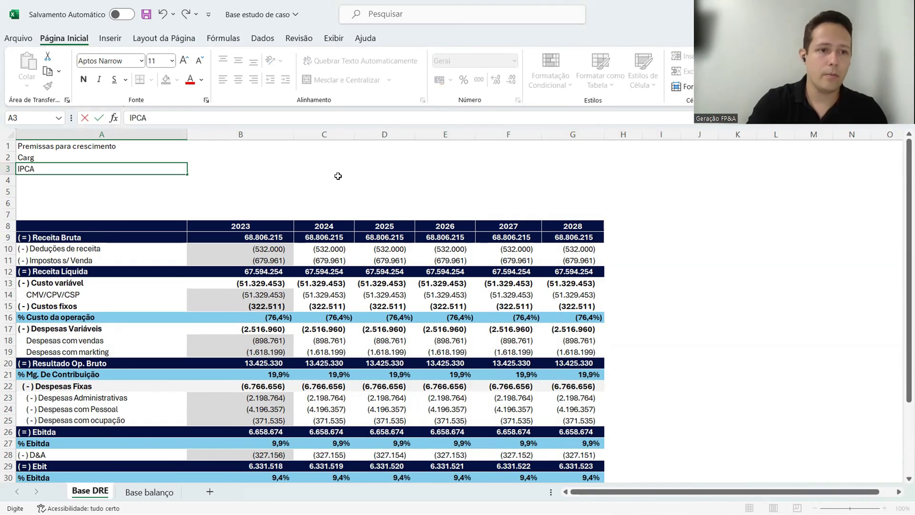
key(Return)
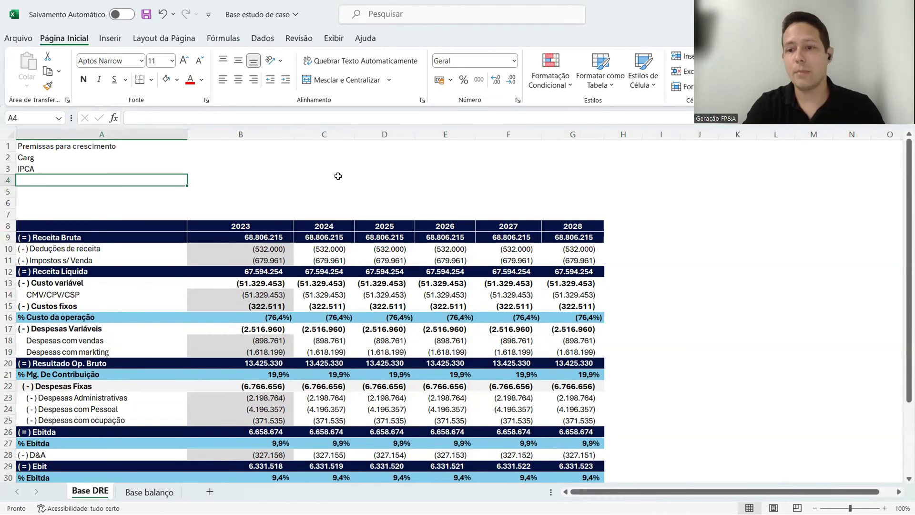
text(C)
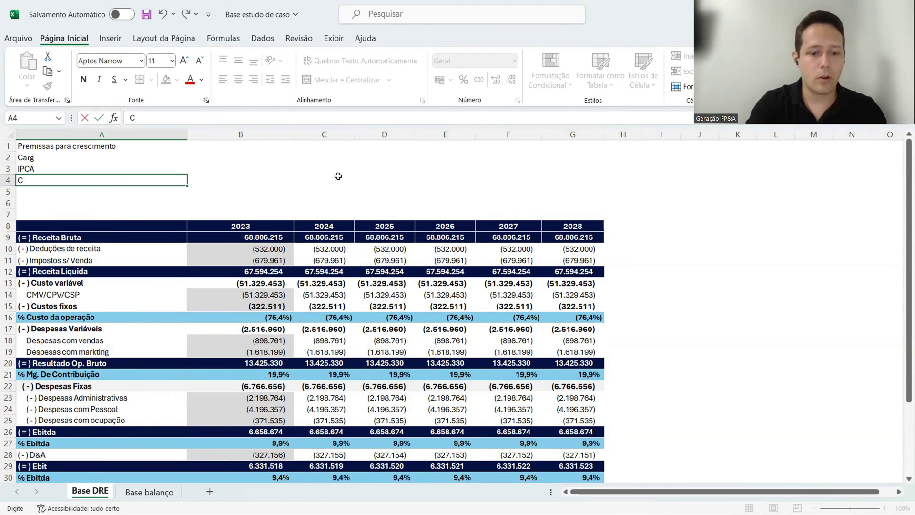
key(BackSpace)
key(BackSpace)
text(Estrutura de custo)
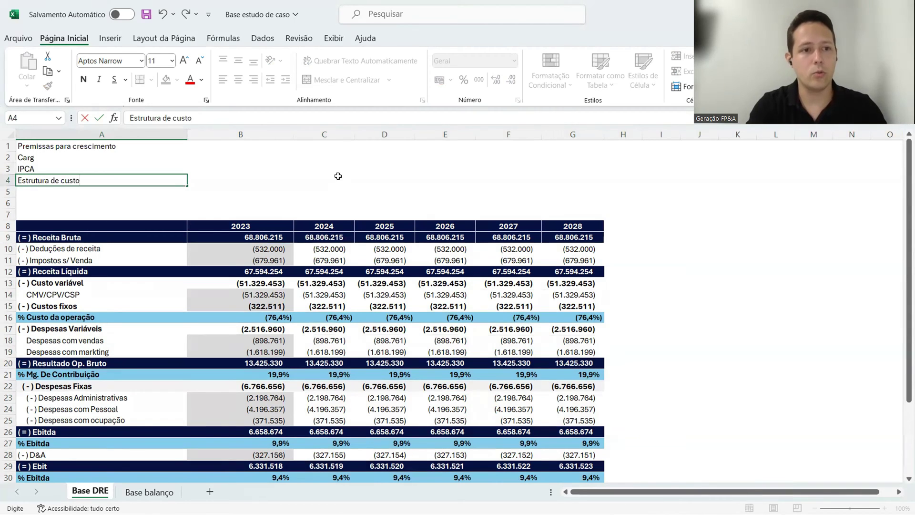
key(Return)
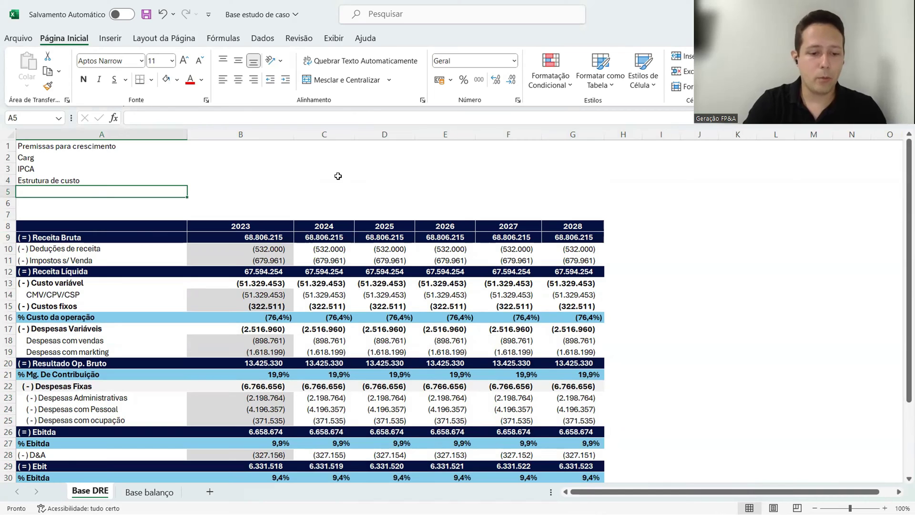
text(Despesas)
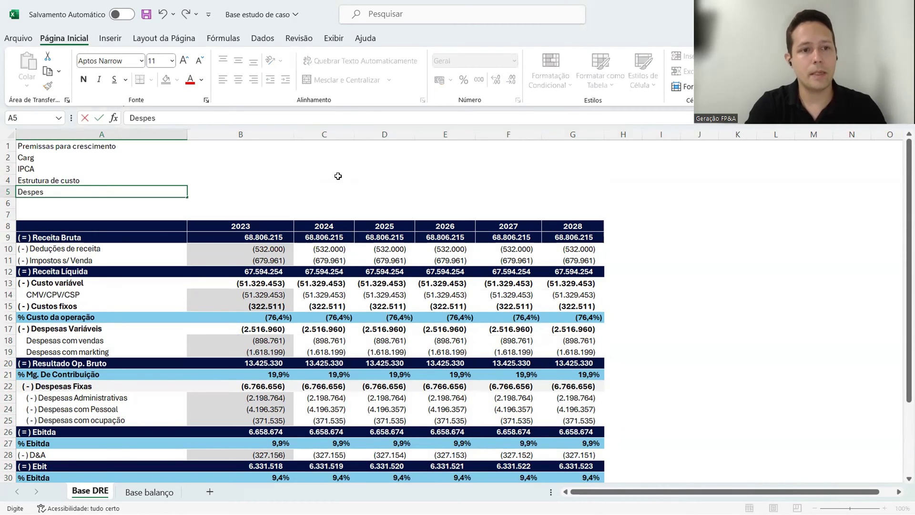
key(BackSpace)
key(BackSpace)
key(BackSpace)
key(BackSpace)
key(BackSpace)
key(BackSpace)
key(BackSpace)
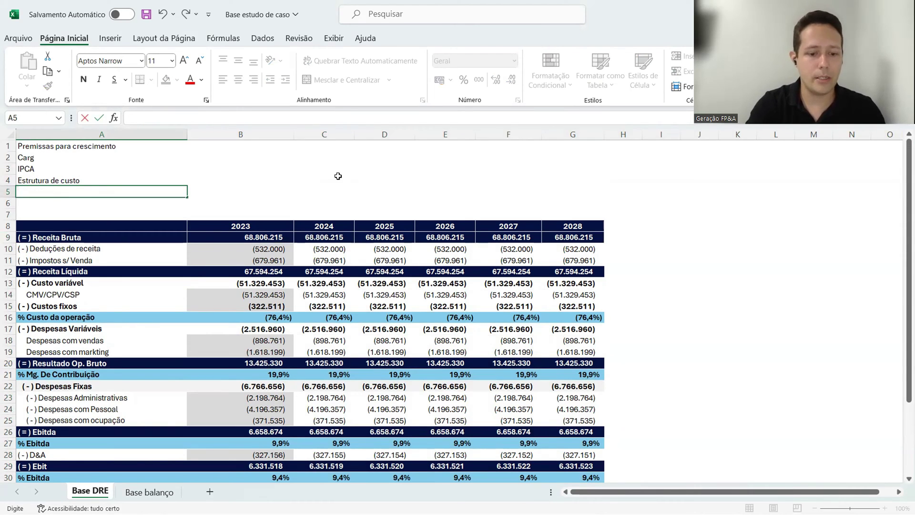
- Add the assumption label "SG&A" in A5, below "Estrutura de custo"
text(SG&A)
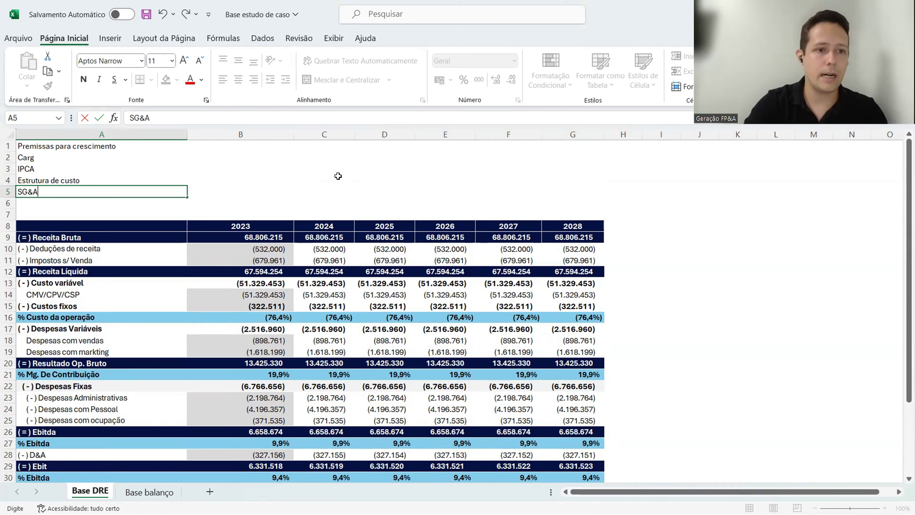
key(Return)
key(Up)
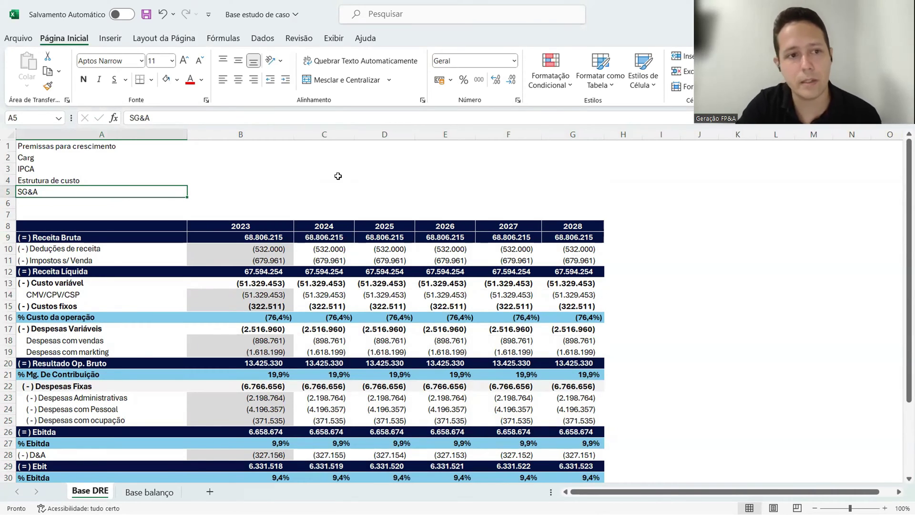
- Save the workbook and make the "Premissas para crescimento" title in A1 bold
key(Up)
key(Up)
key(Up)
key(Up)
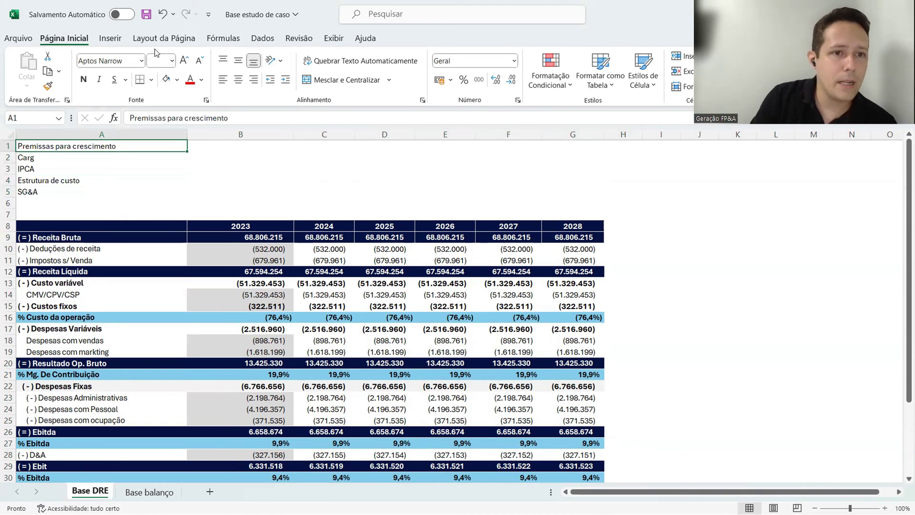
key(ctrl+s)
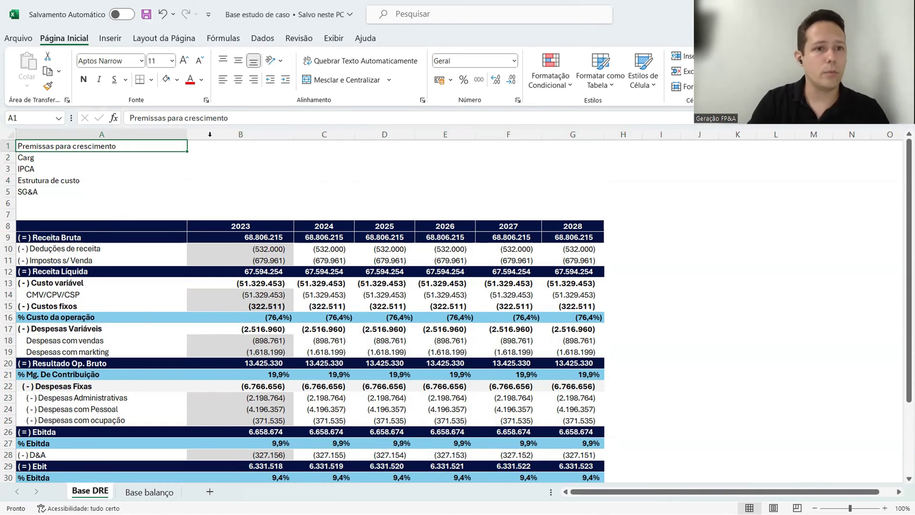
key(ctrl+n)
- Copy the assumptions title and its four labels from A1:A5 to B1:B5
key(shift+Down)
key(shift+Down)
key(shift+Down)
key(shift+Down)
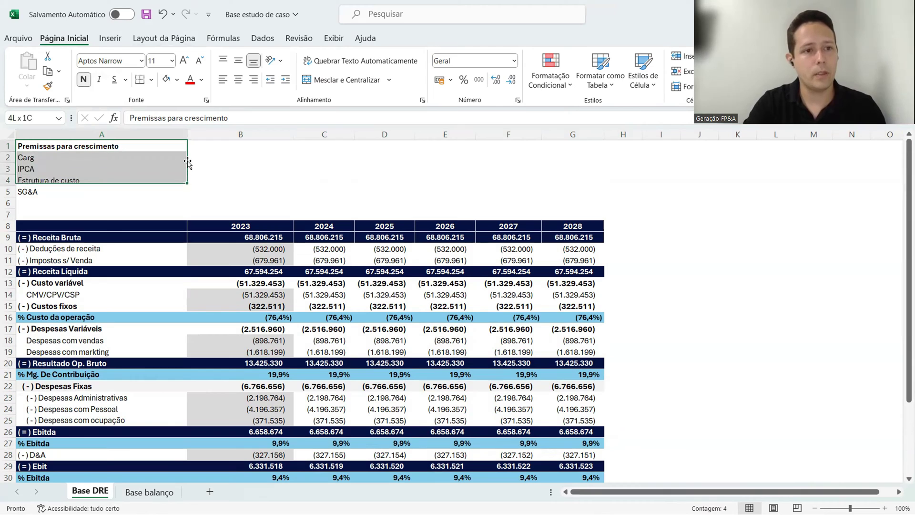
key(ctrl+c)
key(Right)
key(ctrl+v)
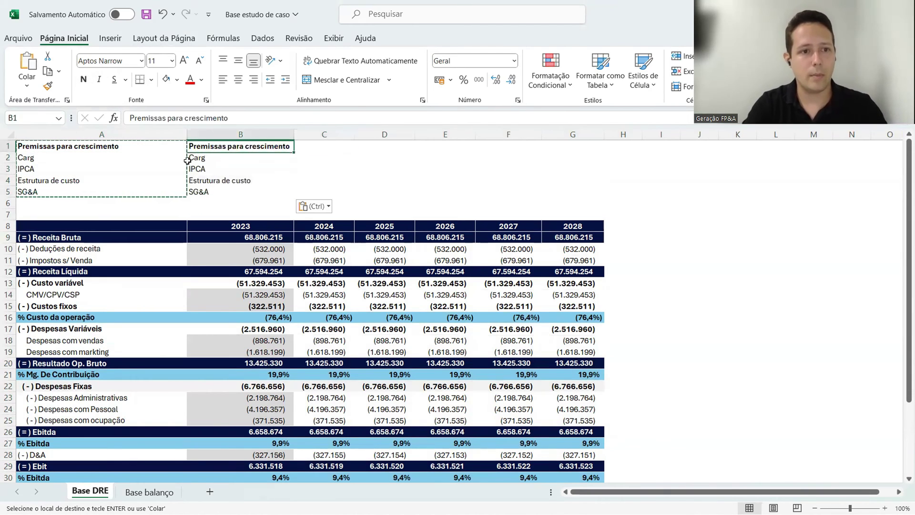
- Clear the original assumptions title and labels from A1:A5
key(Left)
key(shift+Down)
key(shift+Down)
key(shift+Down)
key(shift+Down)
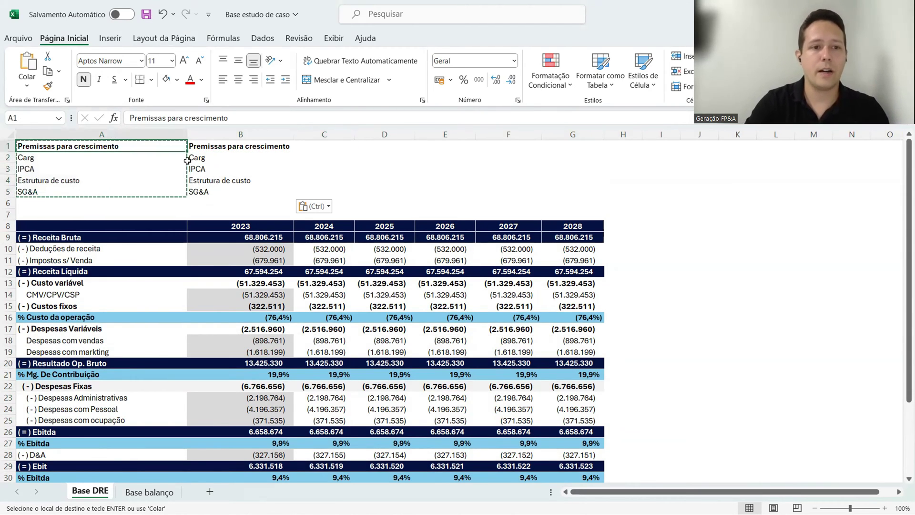
key(Delete)
key(Right)
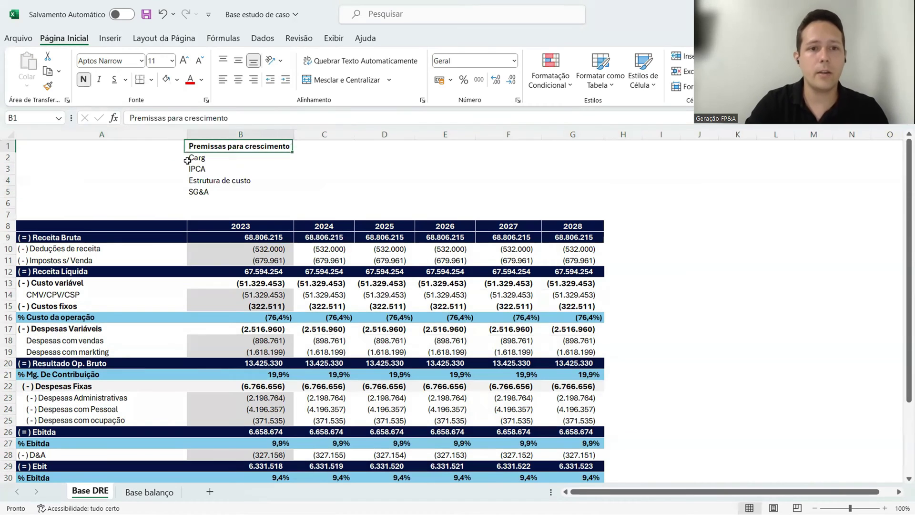
- Copy the 2024 to 2028 year headers from C8:G8 to C1:G1 beside the assumptions title
key(Right)
key(Down)
key(Up)
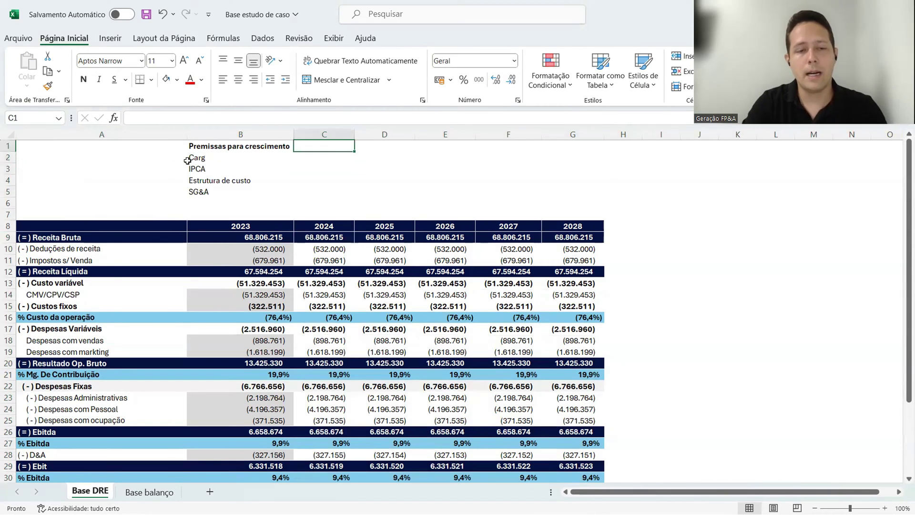
key(Down)
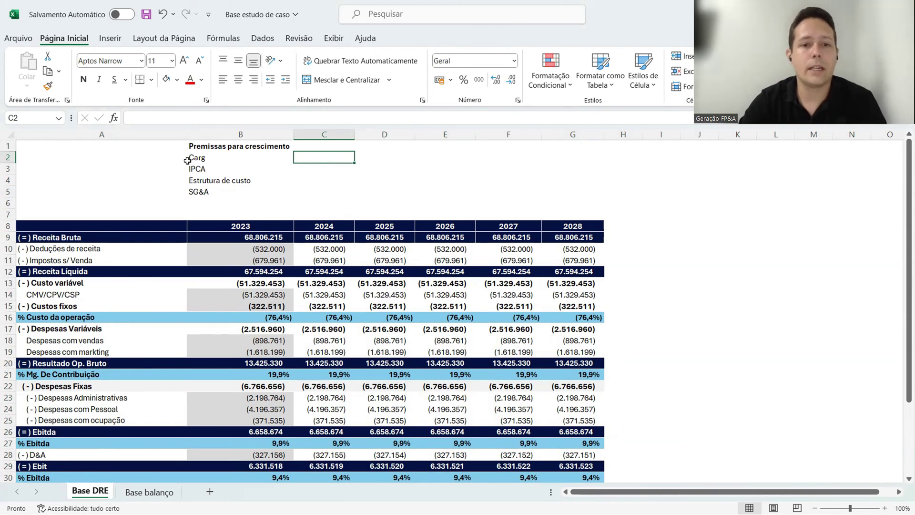
key(Down)
key(Down)
key(Down)
key(Down)
key(Down)
key(Down)
key(shift+Right)
key(shift+Right)
key(shift+Right)
key(shift+Right)
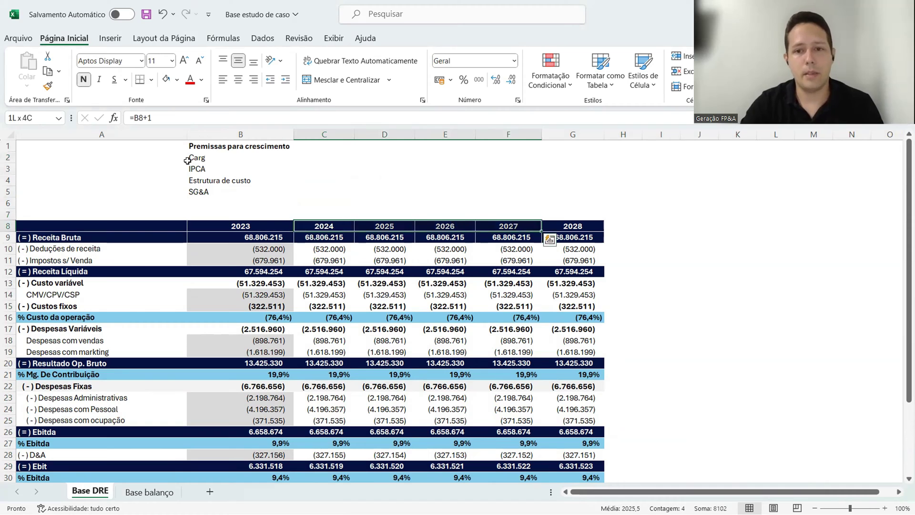
key(ctrl+c)
key(Up)
key(Up)
key(Up)
key(Up)
key(Up)
key(Up)
key(Up)
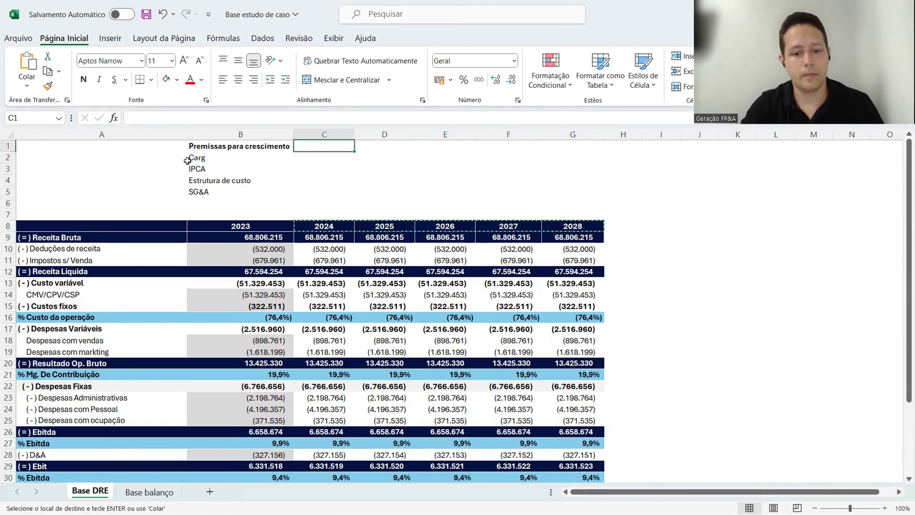
key(ctrl+v)
key(Escape)
- Link the first assumptions year header in C1 to the income statement header with =C8
text(=)
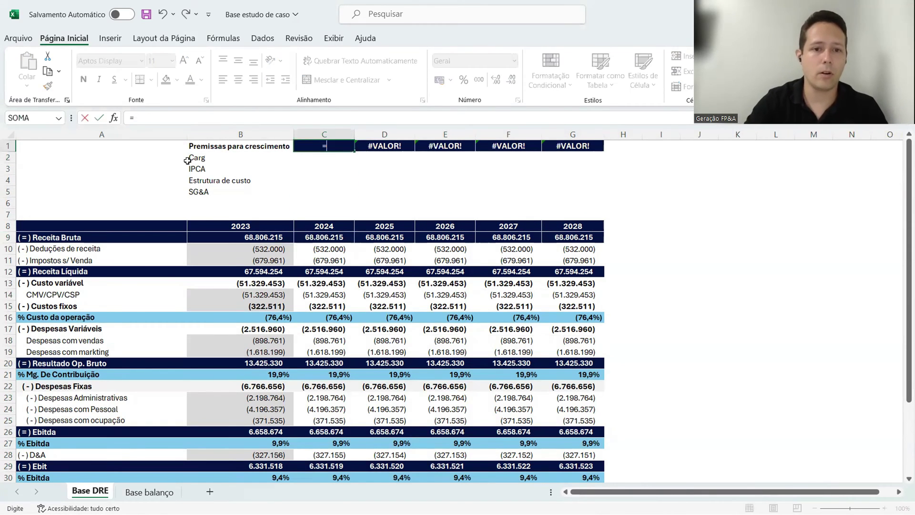
key(Down)
key(Down)
key(Down)
key(Down)
key(Down)
key(Down)
key(Down)
key(ctrl+Return)
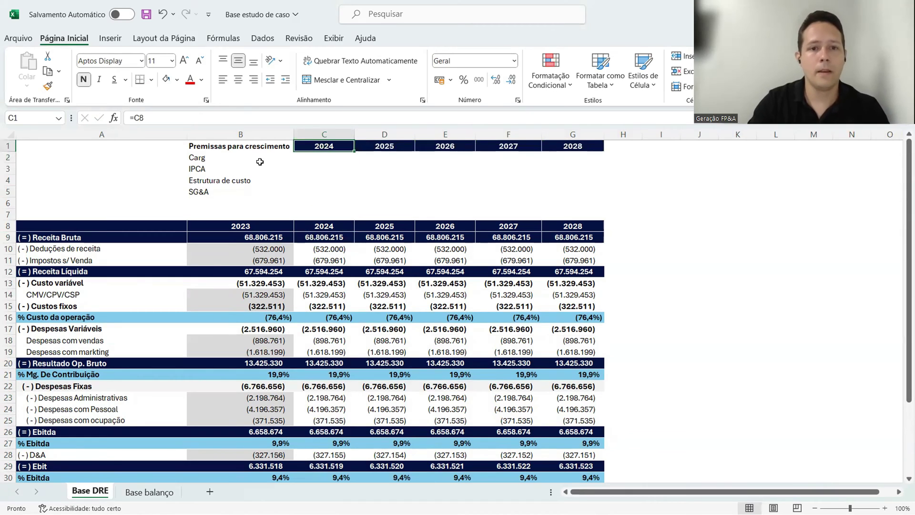
click(300, 159)
key(Down)
key(F2)
key(Escape)
key(Up)
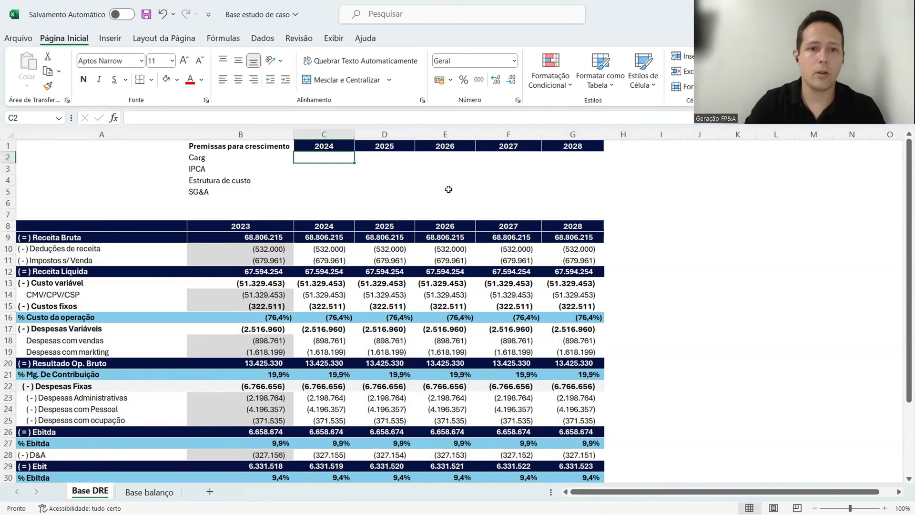
- Format the blank growth assumption cells C2:G5 as percentages (Porcentagem)
key(shift+Right)
key(shift+Right)
key(shift+Right)
key(shift+Right)
key(shift+Down)
key(shift+Down)
key(shift+Down)
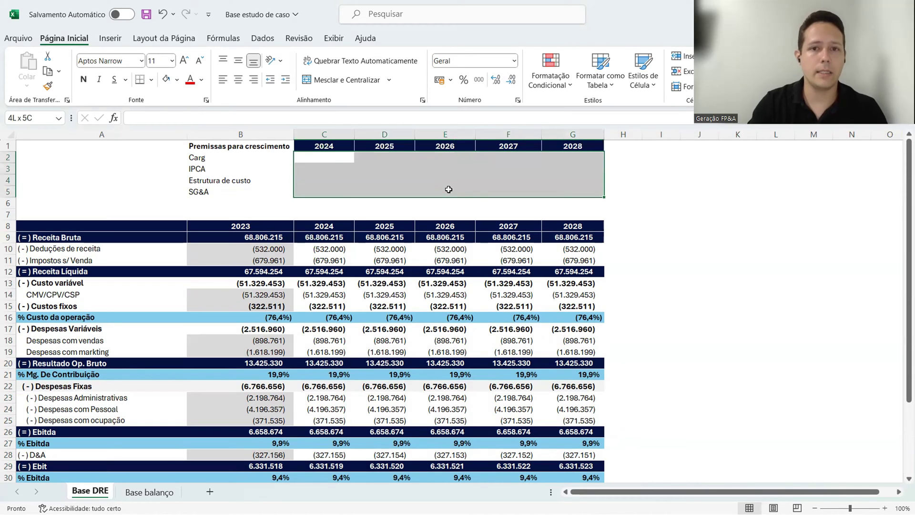
click(514, 60)
click(503, 290)
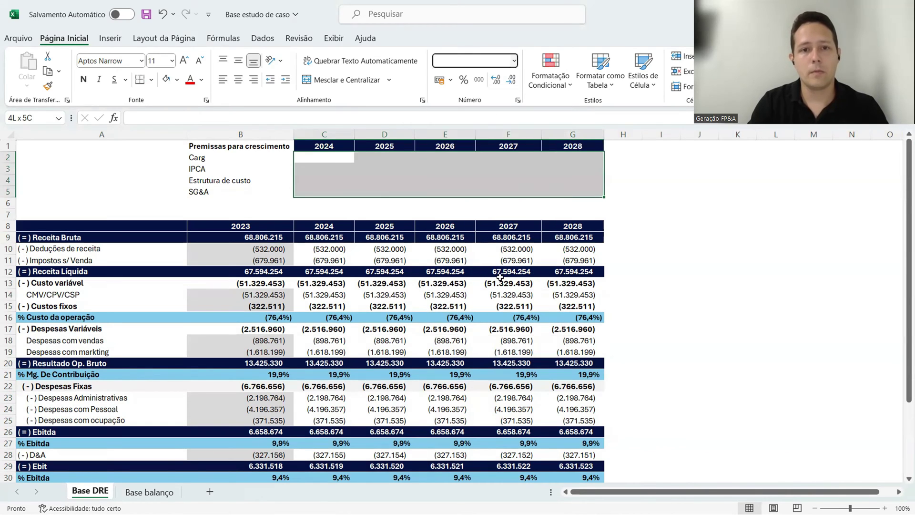
- Set the 2024 Carg assumption in C2 to 5% and copy it across 2025 to 2028
click(329, 159)
text(5%)
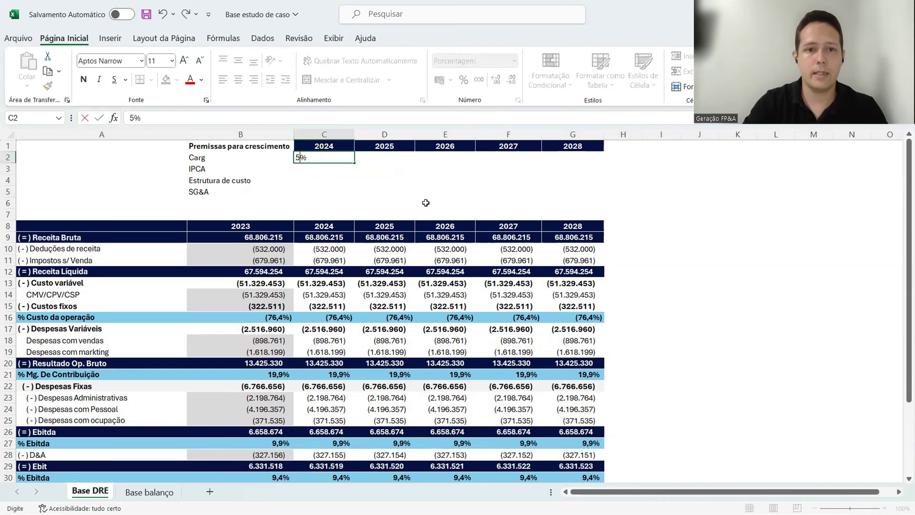
key(Return)
key(Up)
key(ctrl+c)
key(shift+Right)
key(shift+Right)
key(shift+Right)
key(shift+Right)
key(Return)
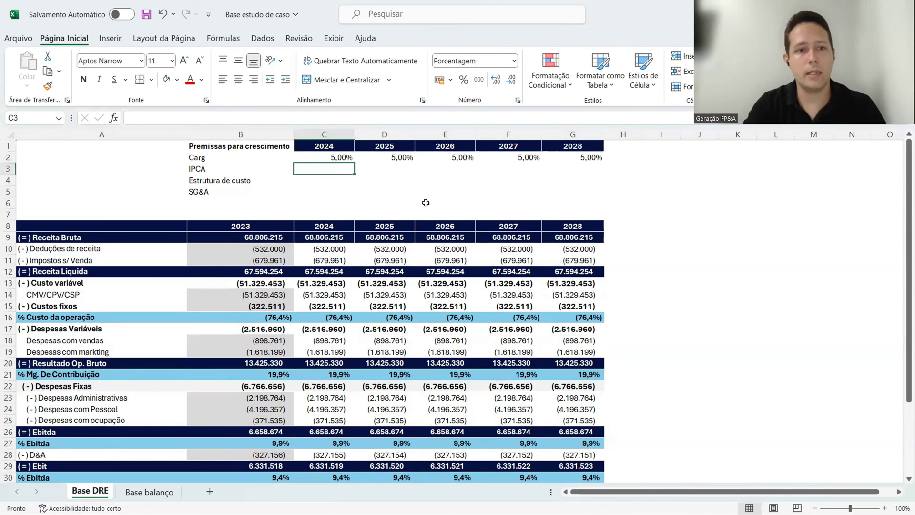
- Enter the IPCA assumptions of 3,87% for 2024 and 3,5% for 2025 in C3 and D3
text(3,87)
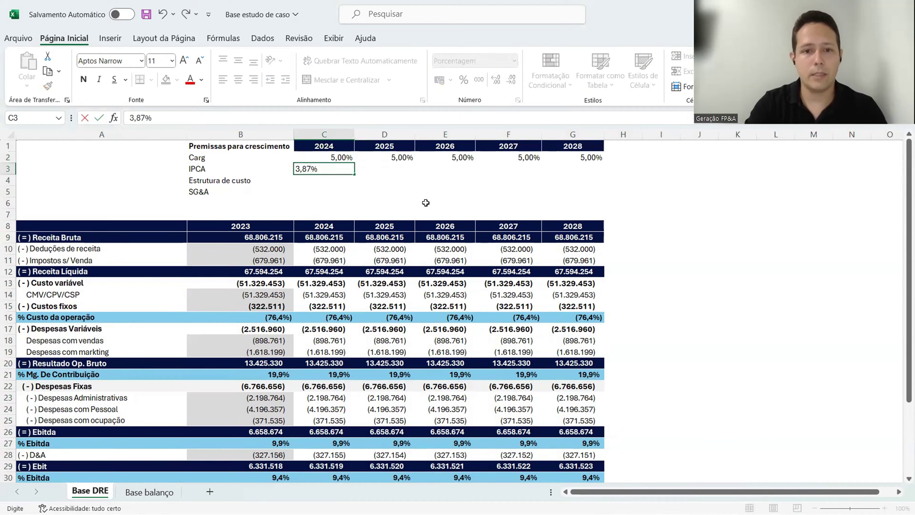
key(Tab)
text(3,5)
key(Down)
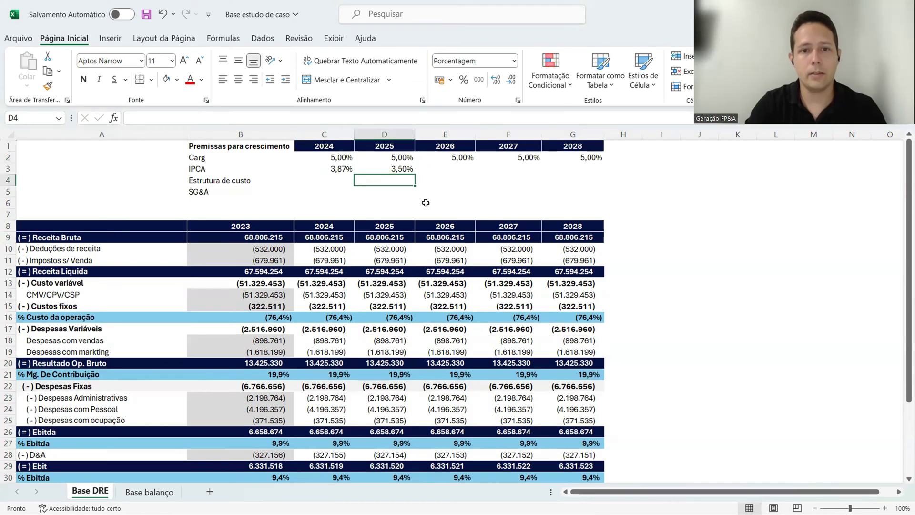
- Set the 2026 IPCA assumption in E3 to 3% and copy it to 2027 and 2028
key(Up)
key(Right)
text(3)
key(Down)
key(Up)
key(ctrl+c)
key(Right)
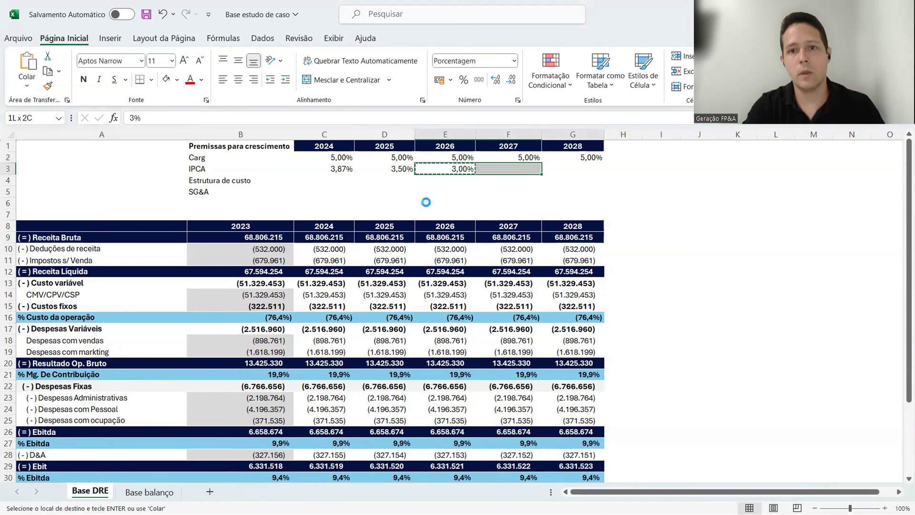
key(shift+Right)
key(Return)
- Set the 2024 Estrutura de custo assumption in C4 to 0% and copy it across D4:G4
key(Down)
key(Left)
key(Left)
key(Left)
key(Left)
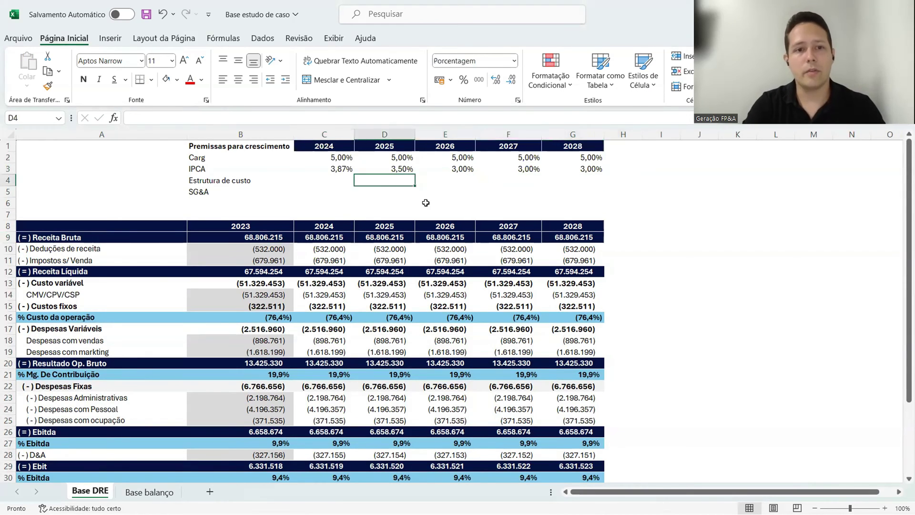
text(0)
key(Return)
key(Up)
key(ctrl+c)
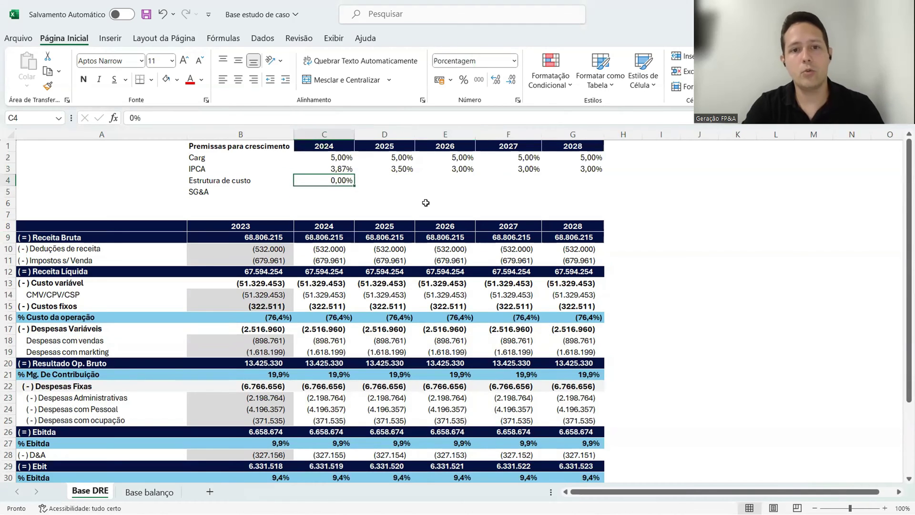
key(shift+Right)
key(shift+Right)
key(shift+Right)
key(shift+Right)
key(Return)
- Set the 2024 SG&A assumption in C5 to 1% and copy it across D5:G5
key(Down)
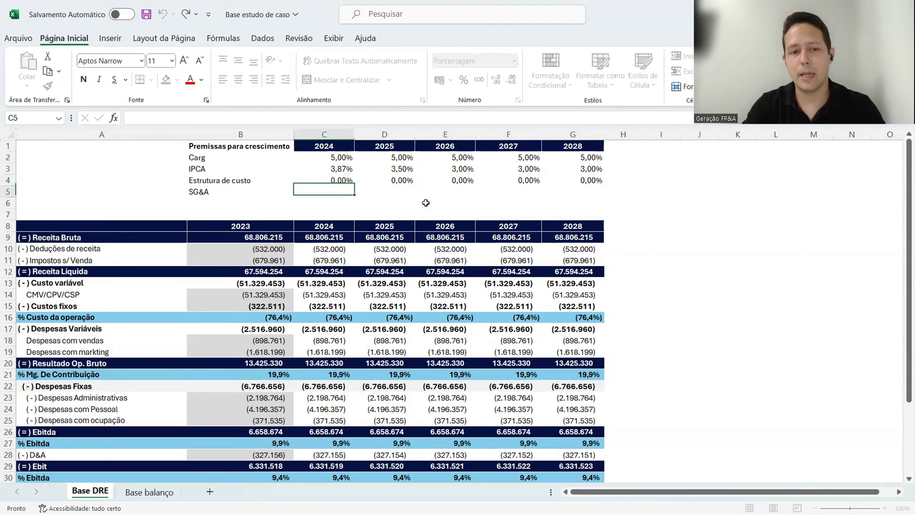
text(1)
key(Return)
key(Up)
key(ctrl+c)
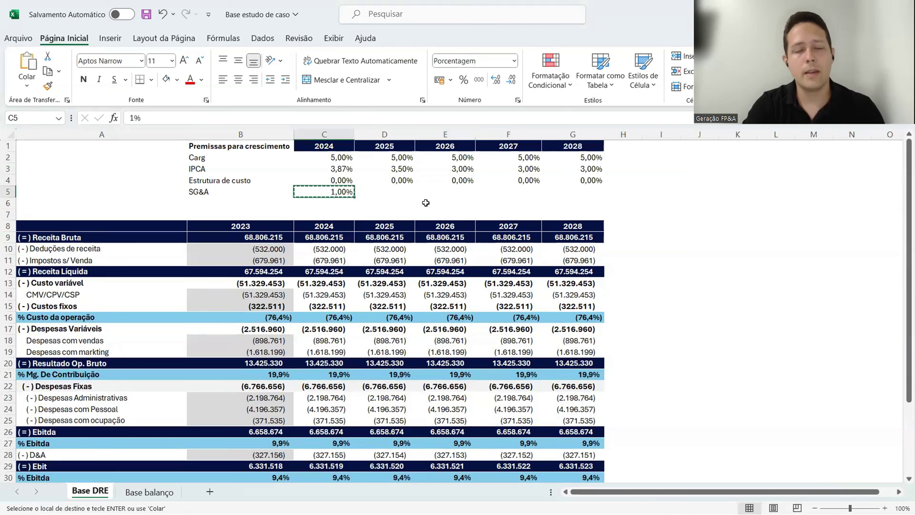
key(shift+Right)
key(shift+Right)
key(shift+Right)
key(shift+Right)
key(Return)
key(Up)
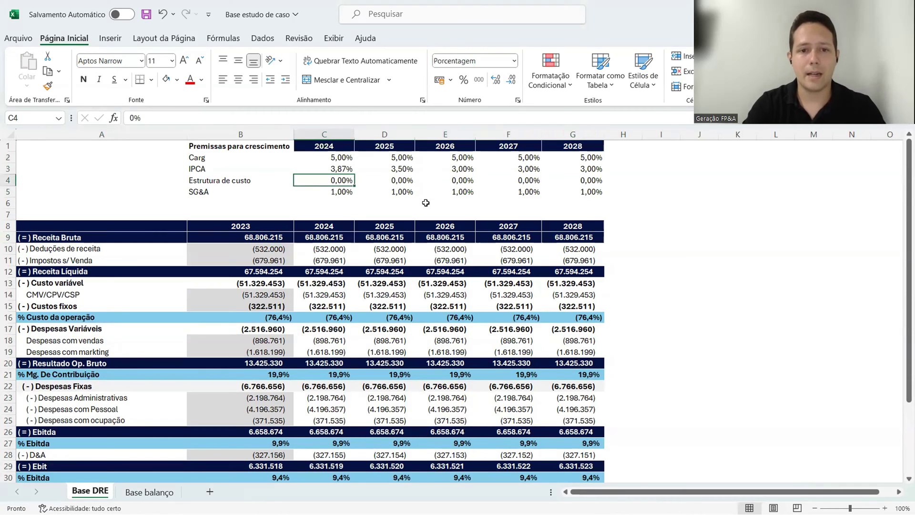
- Change the 2024 SG&A assumption in C5 to 1,5% and copy it across D5:G5
key(Down)
text(1,5)
key(Return)
key(Up)
key(ctrl+c)
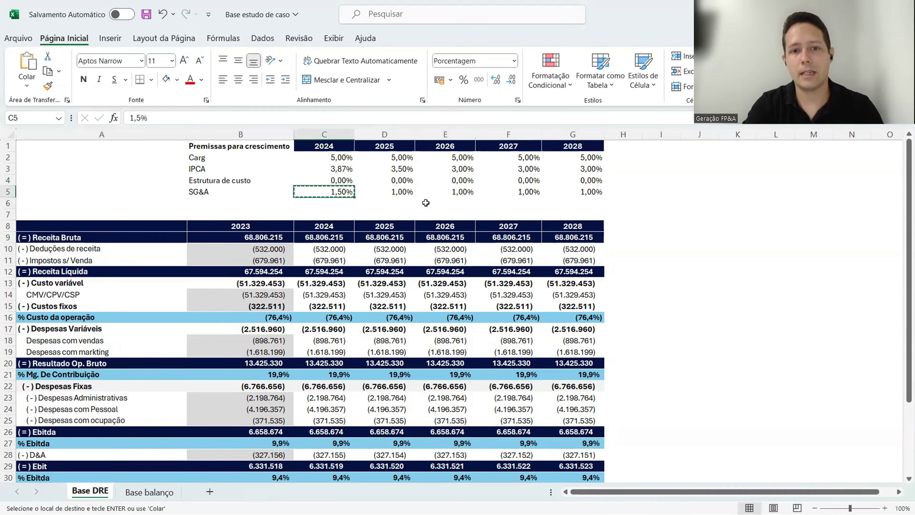
key(shift+Right)
key(shift+Right)
key(shift+Right)
key(shift+Right)
key(Return)
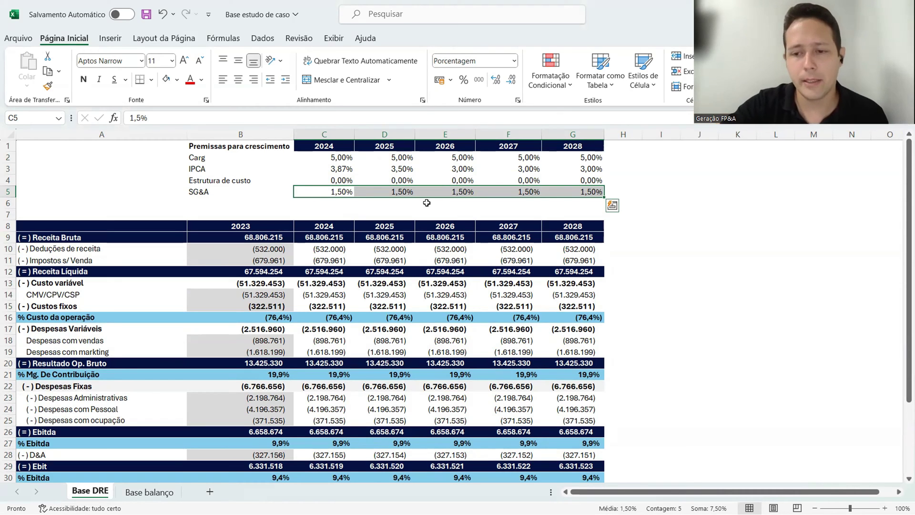
- Review the 2024 to 2028 growth assumptions in C2:G5
key(Up)
key(Up)
key(Up)
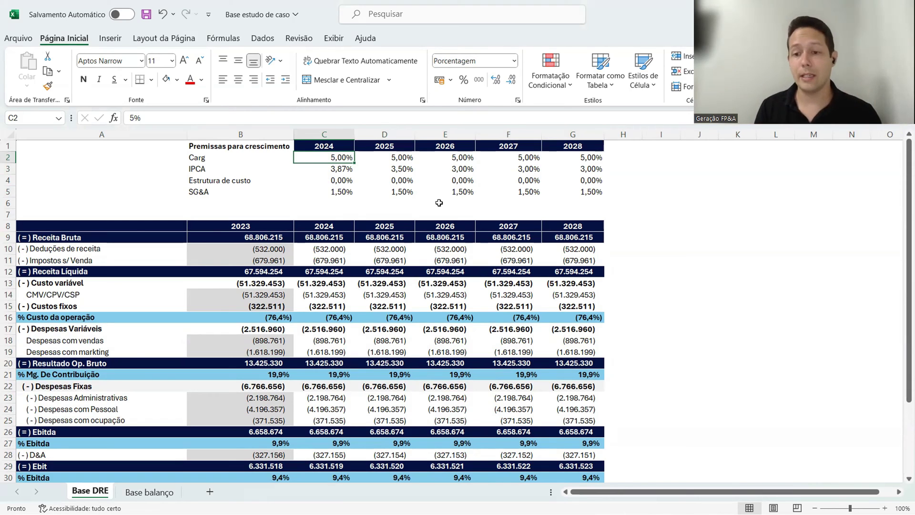
click(340, 169)
click(390, 169)
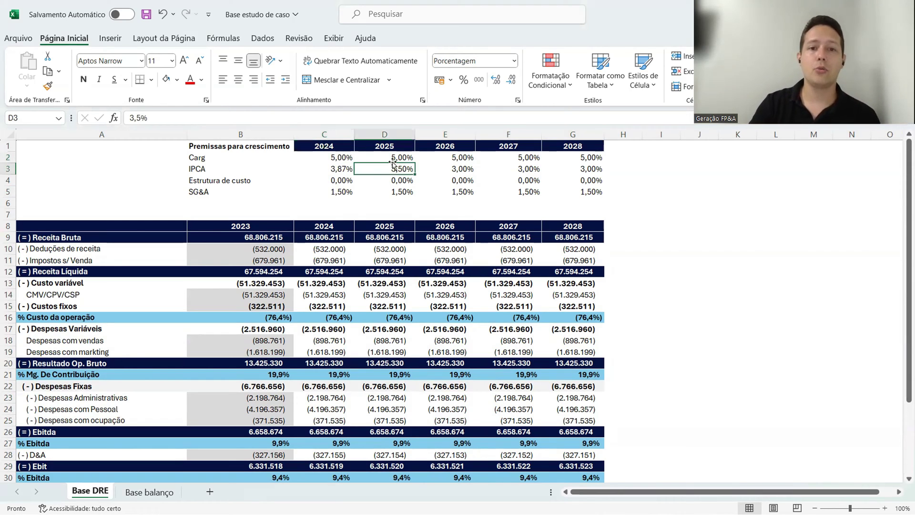
click(346, 157)
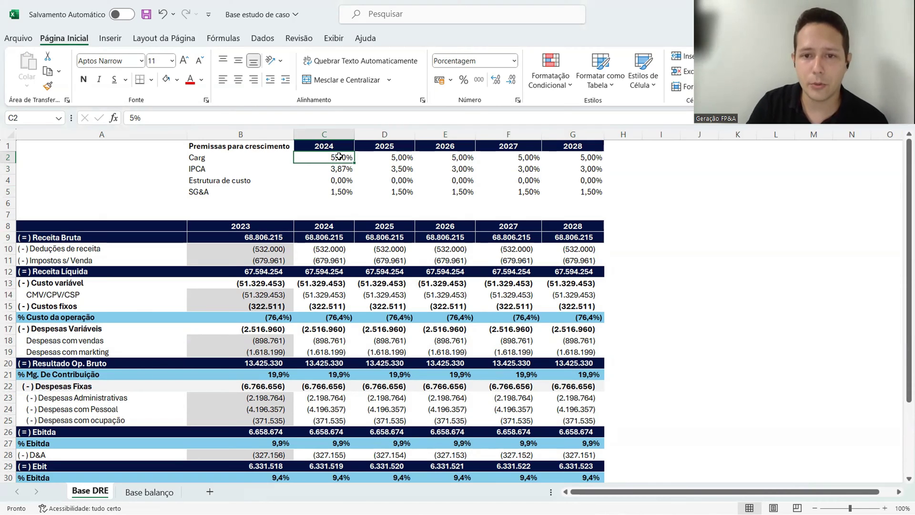
drag(340, 157, 567, 192)
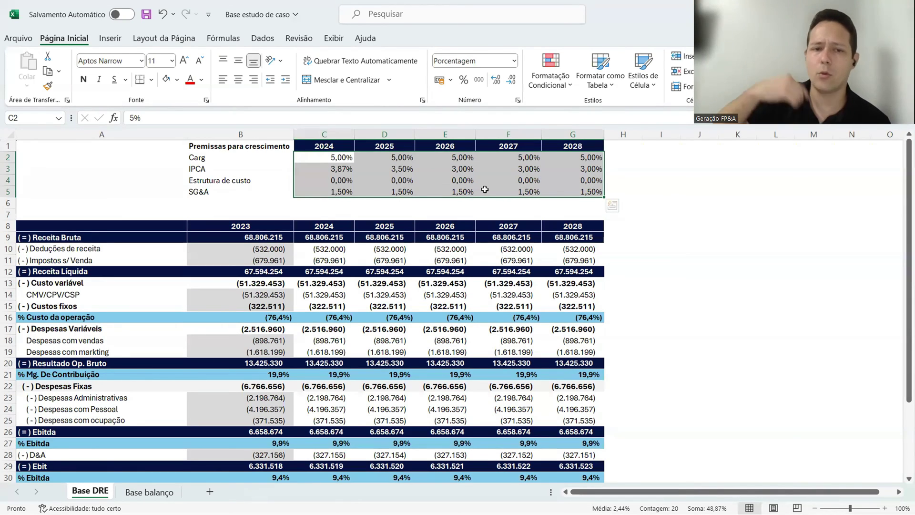
click(317, 248)
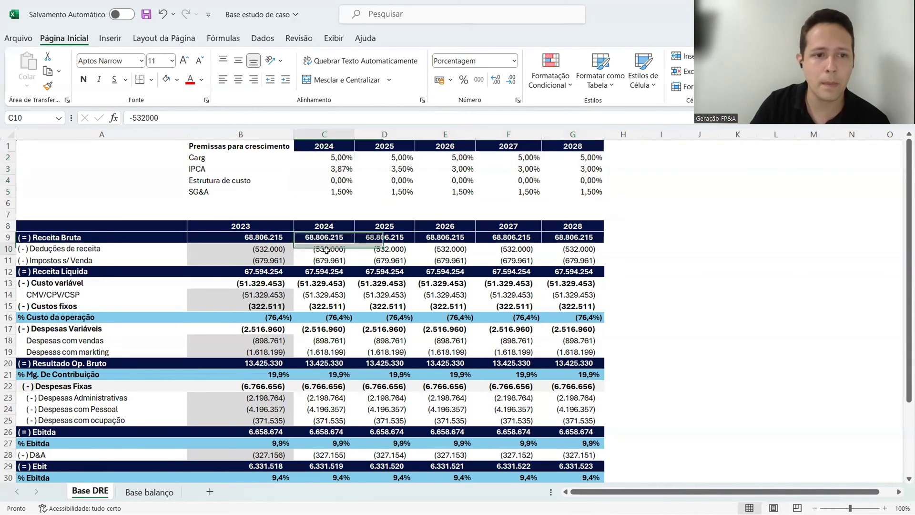
key(Up)
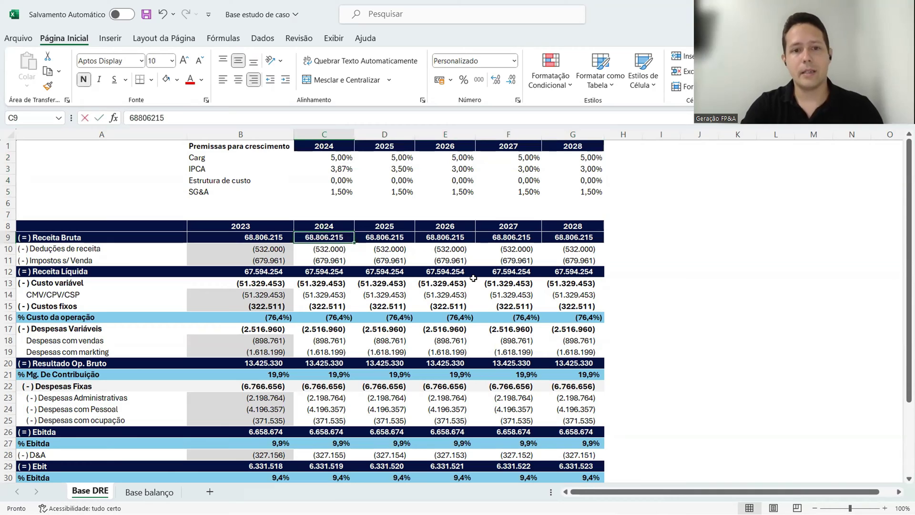
key(Down)
key(Up)
key(Right)
key(Up)
key(Up)
key(Up)
key(Up)
key(Up)
key(Up)
key(Up)
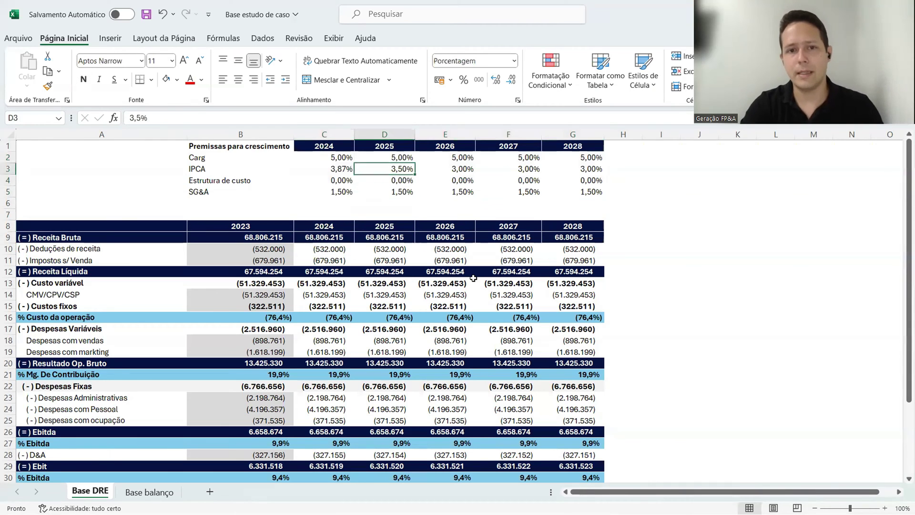
key(Down)
key(Down)
key(Down)
key(Down)
key(Down)
key(Down)
key(Left)
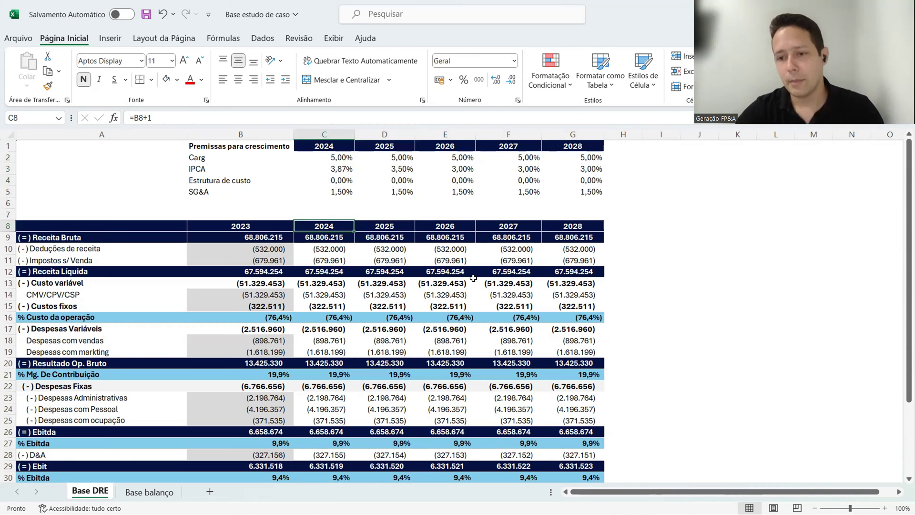
key(Down)
key(Left)
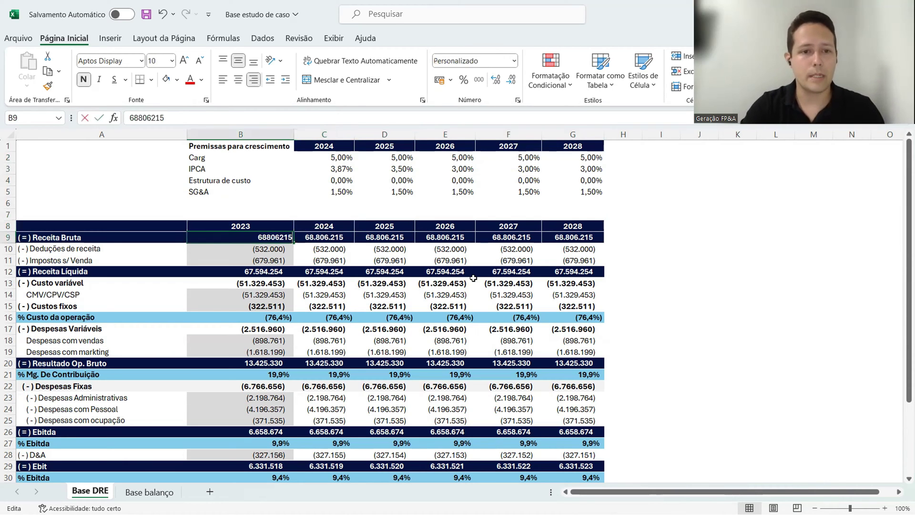
key(Down)
key(Up)
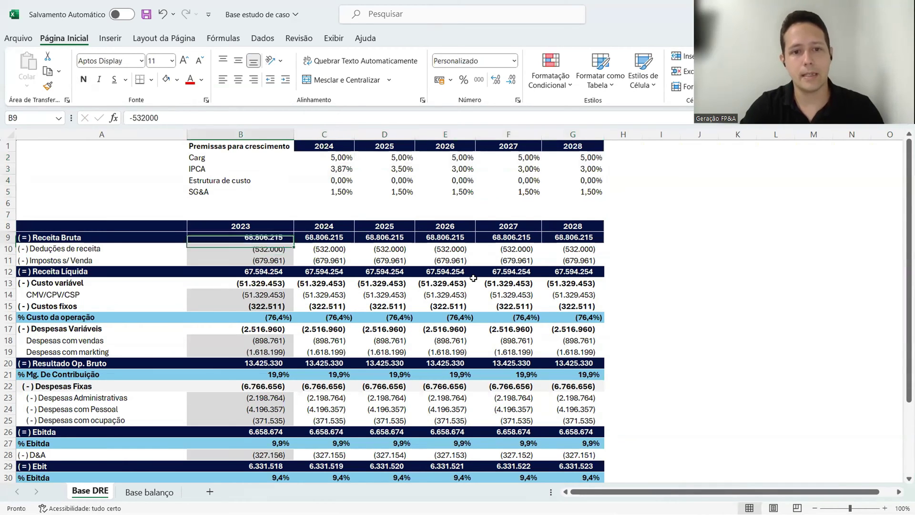
- Turn the 2024 Receita Bruta value in C9 into the growth formula =68806215*(1+C2)
key(Right)
key(F2)
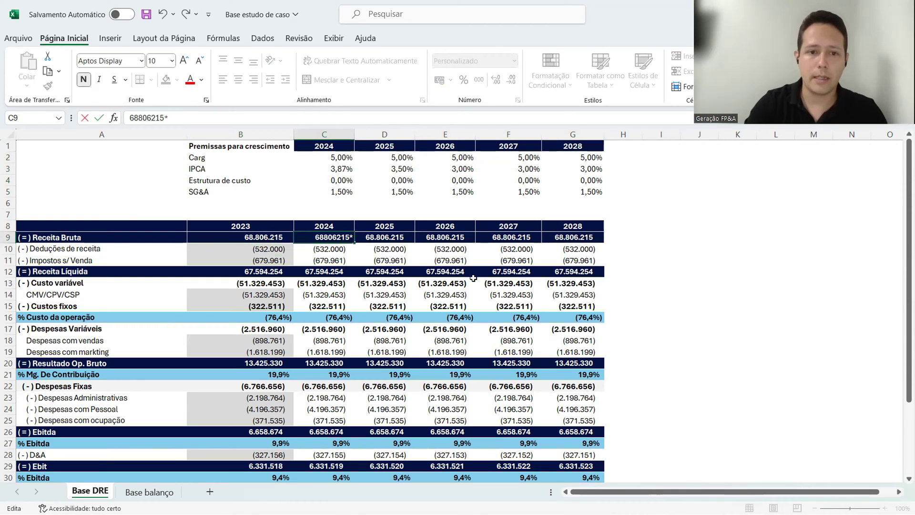
key(Home)
text(=)
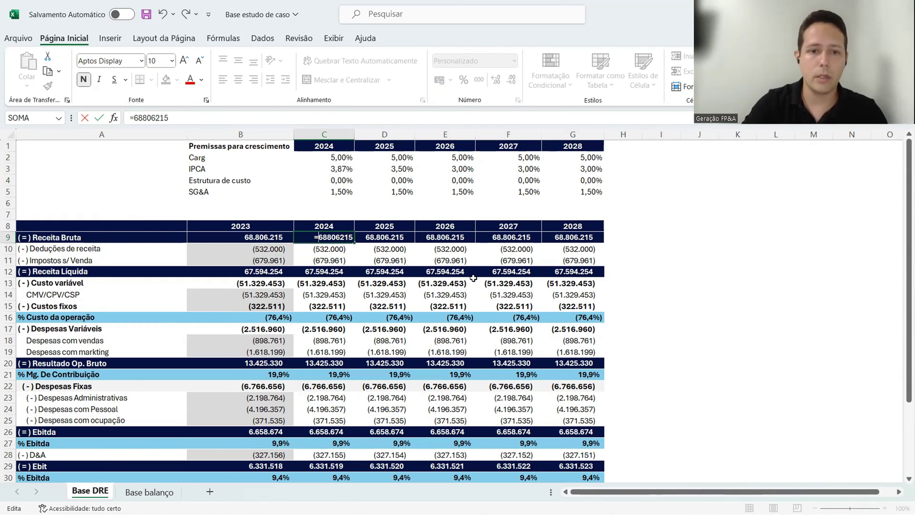
key(End)
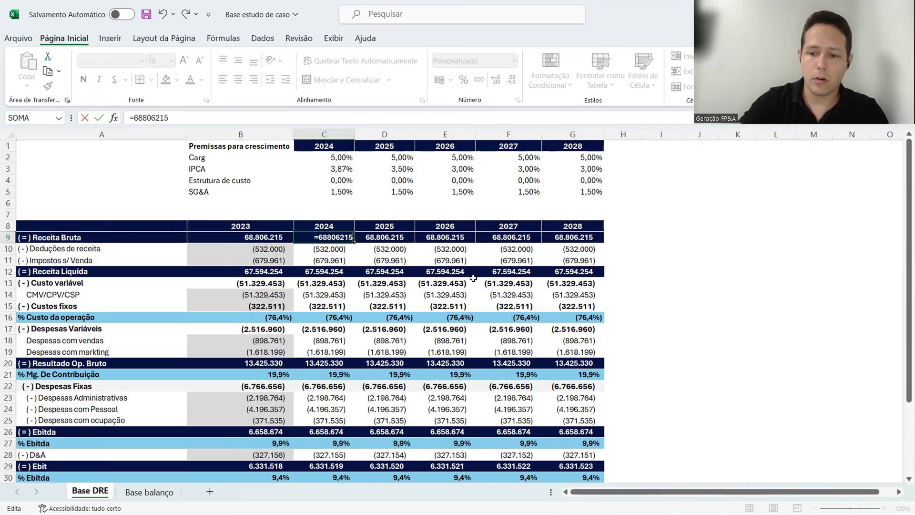
text(*(1+)
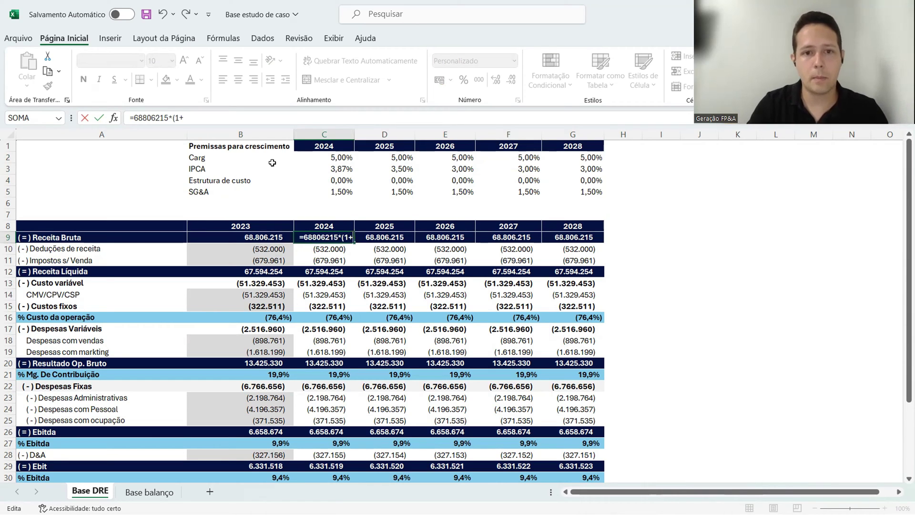
click(329, 158)
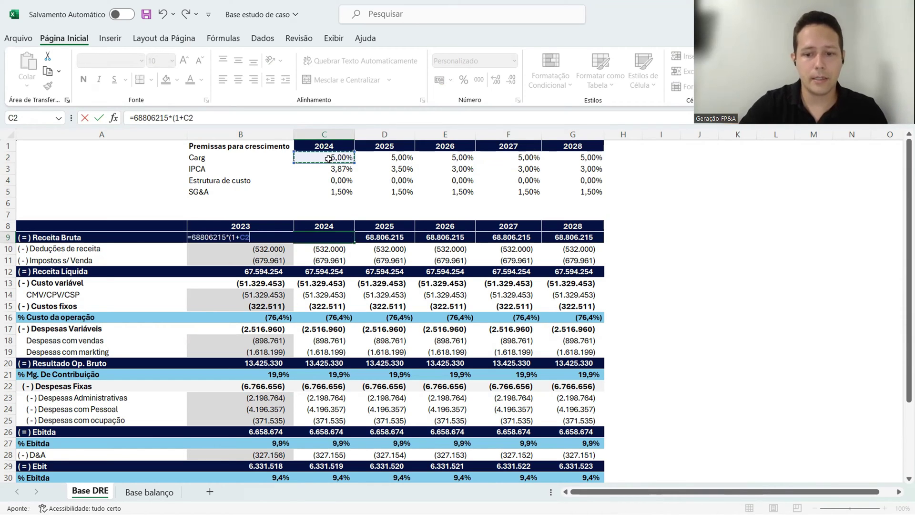
text())
key(Return)
key(Up)
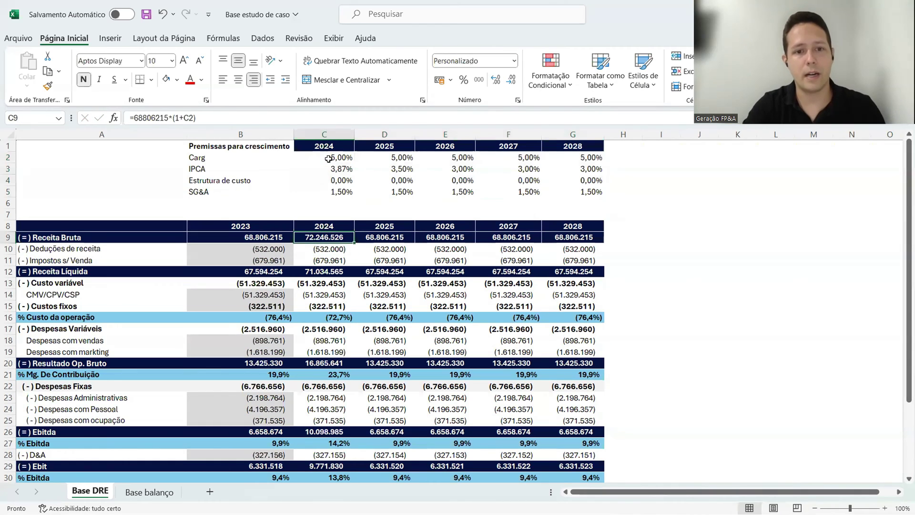
- Copy the 2024 Receita Bruta formula from C9 across D9:G9 and check the references in C9 and D9
key(ctrl+c)
key(shift+Right)
key(shift+Right)
key(shift+Right)
key(shift+Right)
key(Return)
key(F2)
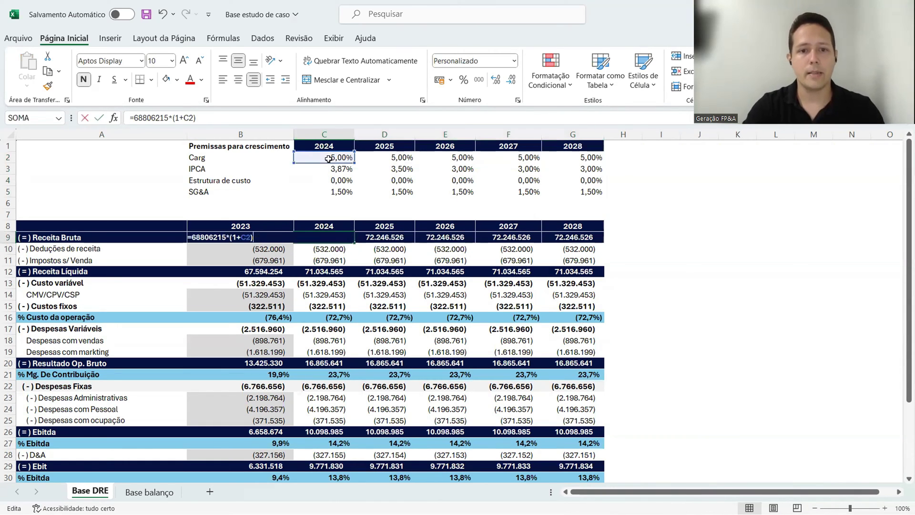
key(Return)
key(Right)
key(Up)
key(F2)
key(Return)
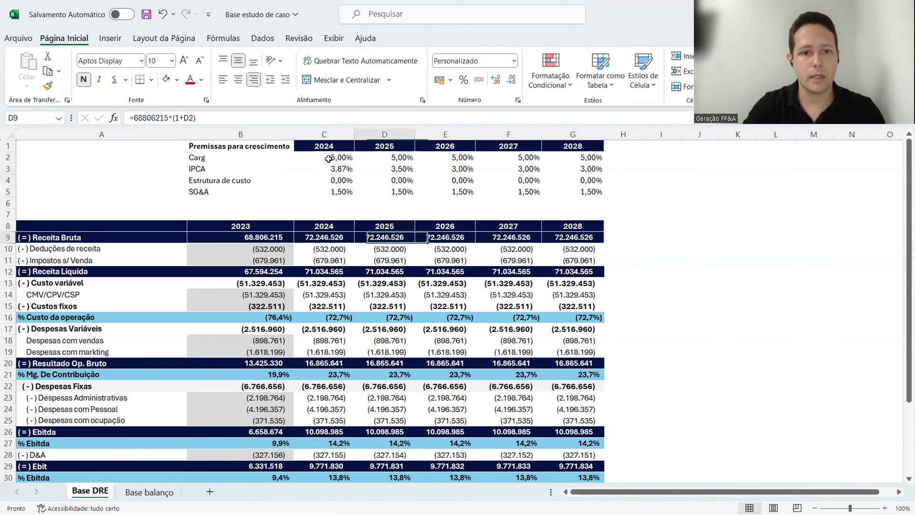
- Replace the fixed 68806215 in the 2024 Receita Bruta formula in C9 with the 2023 cell, making it =B9*(1+C2)
key(Up)
key(Left)
key(F2)
key(Left)
key(Left)
key(Left)
key(Left)
key(Left)
key(Left)
key(Left)
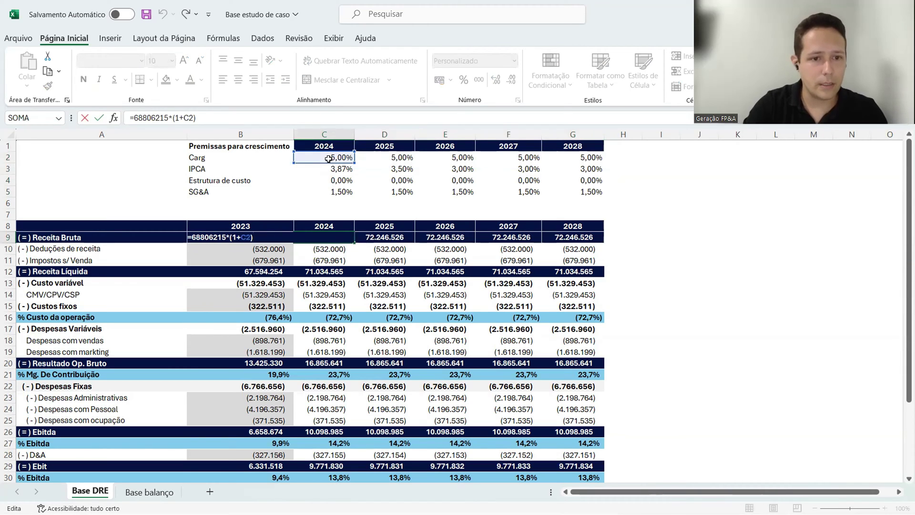
key(BackSpace)
key(BackSpace)
key(BackSpace)
key(BackSpace)
key(BackSpace)
key(BackSpace)
key(BackSpace)
key(BackSpace)
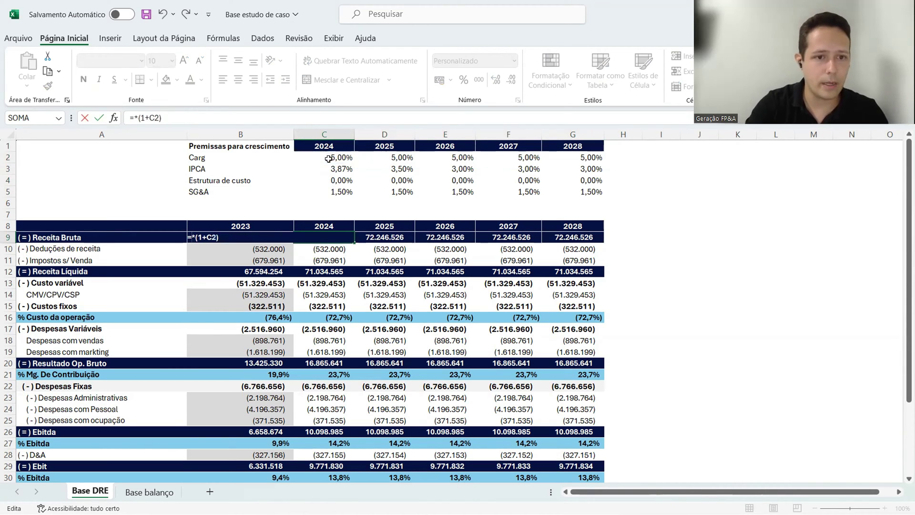
click(255, 208)
key(Down)
key(Down)
key(Down)
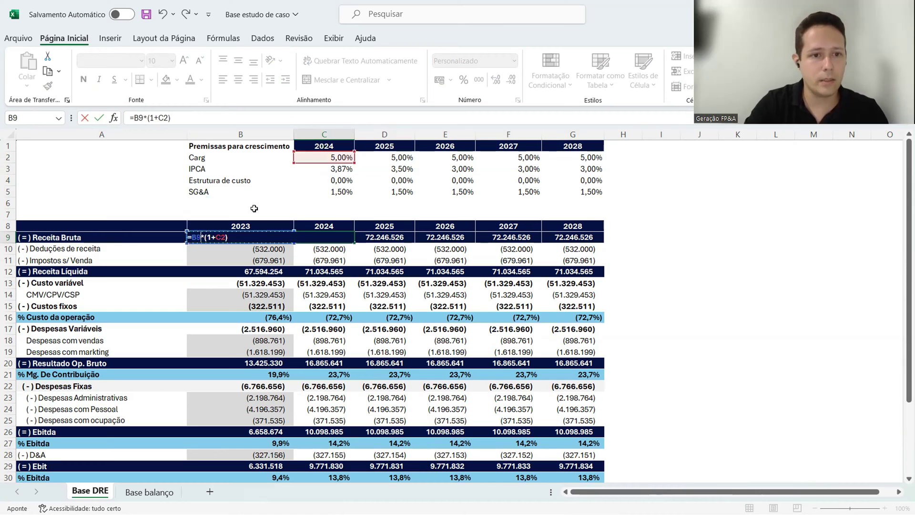
key(ctrl+Return)
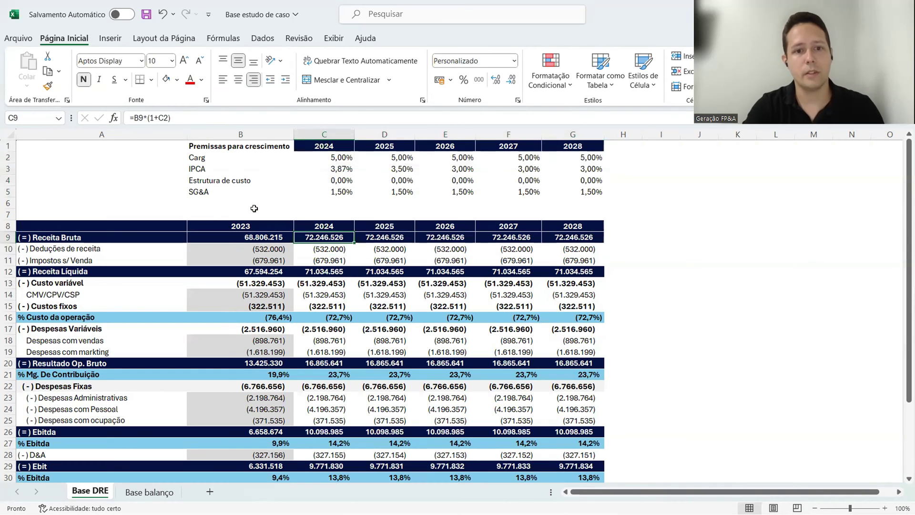
- Copy the 2024 Receita Bruta formula from C9 across D9:G9
key(ctrl+c)
key(shift+Right)
key(shift+Right)
key(shift+Right)
key(shift+Right)
key(Return)
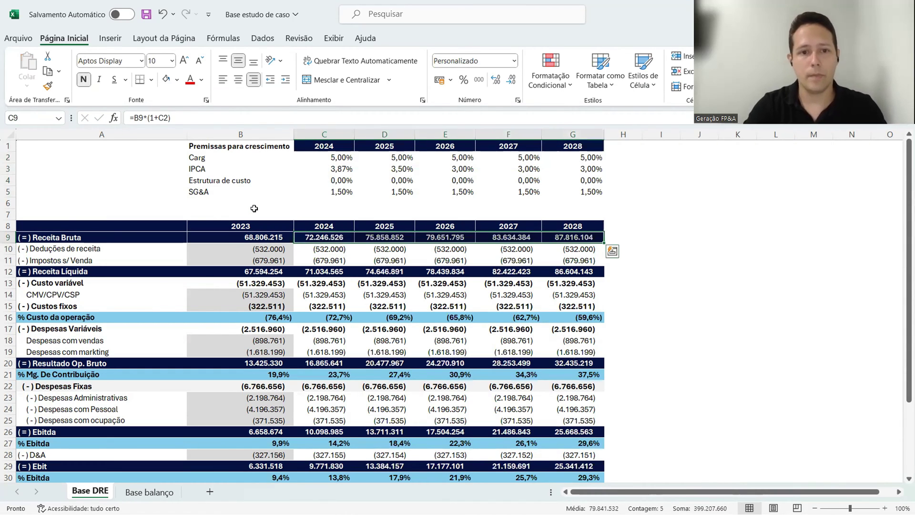
- Calculate the Receita Bruta change from 2027 to 2028 with =G9-F9 in H9 as a check, and clear the cell
key(Left)
key(Right)
key(Right)
key(Right)
key(Right)
key(Right)
key(Right)
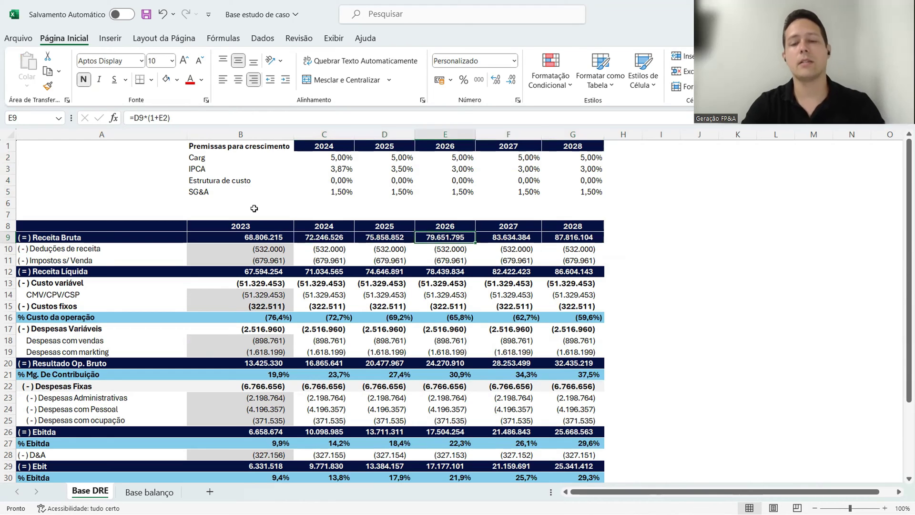
text(=)
key(Left)
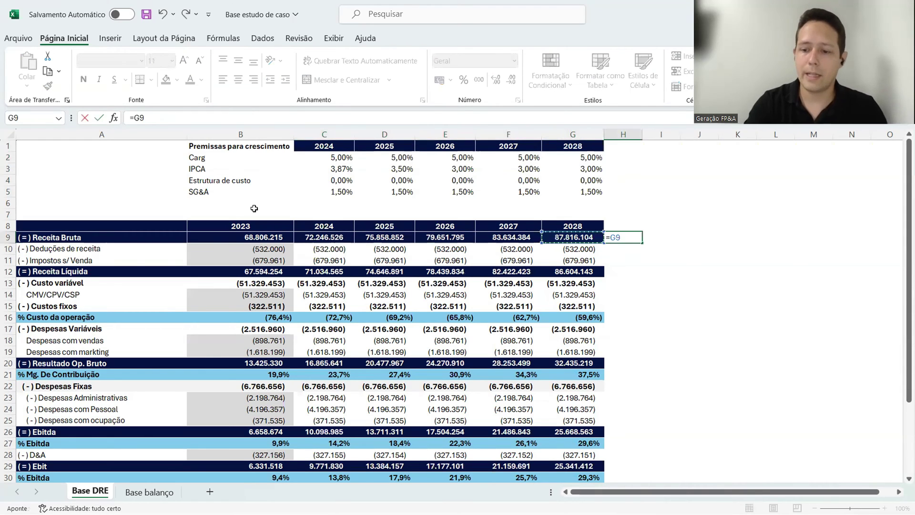
text(-)
key(Left)
key(Left)
key(Return)
text(])
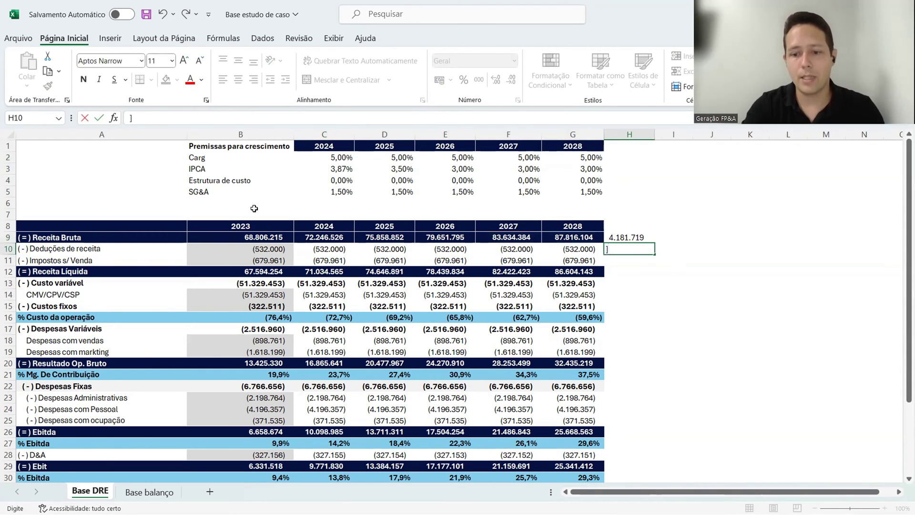
key(Escape)
key(Up)
key(F2)
key(Escape)
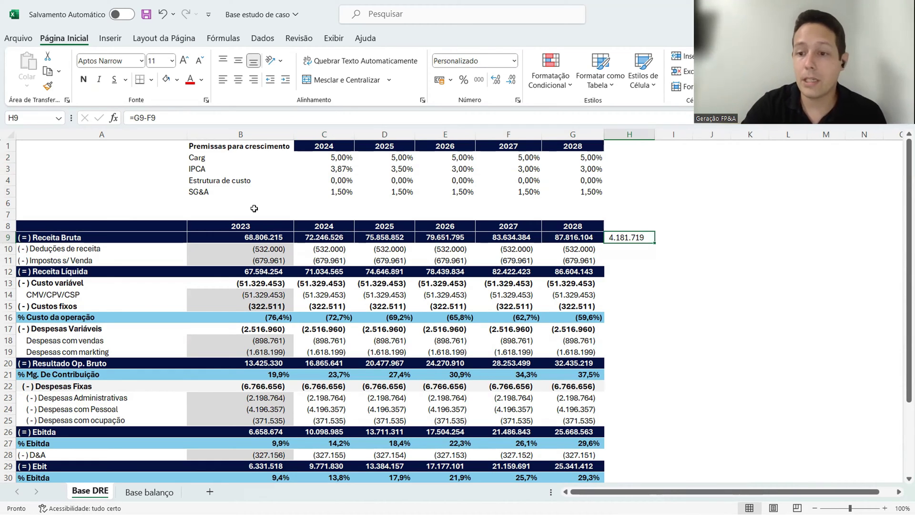
key(Delete)
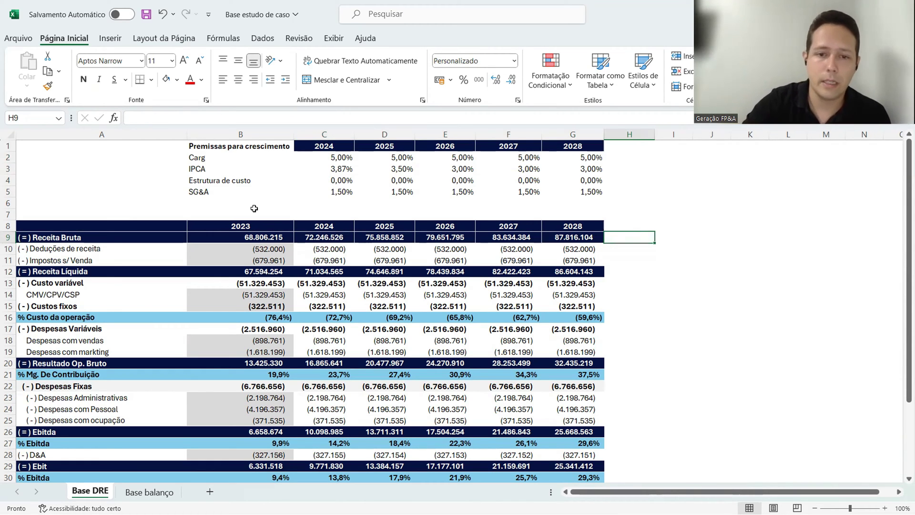
- Examine the contents of the projected Deduções de receita and Impostos s/ Venda cells in rows 10 and 11
key(Down)
key(Down)
key(Left)
key(Left)
key(Left)
key(Left)
key(Left)
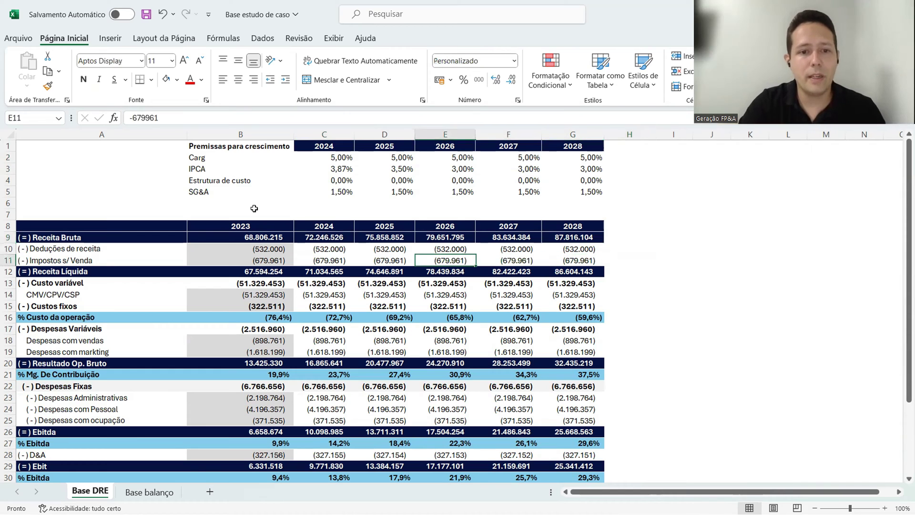
key(F2)
key(Return)
key(Up)
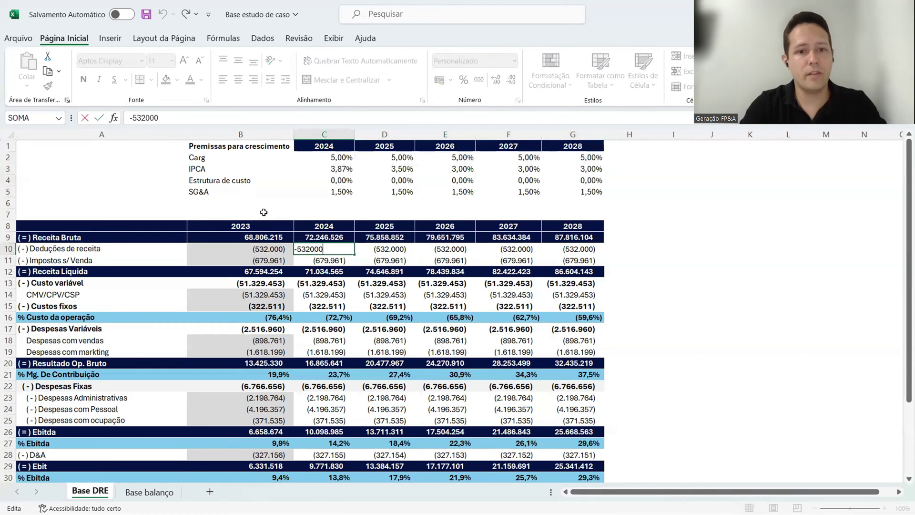
key(Right)
key(Down)
key(Up)
key(Left)
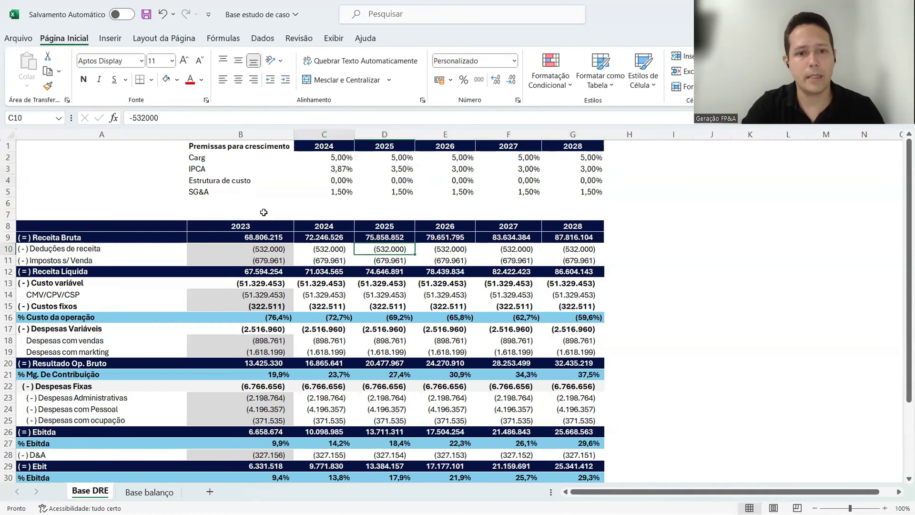
key(F2)
key(Return)
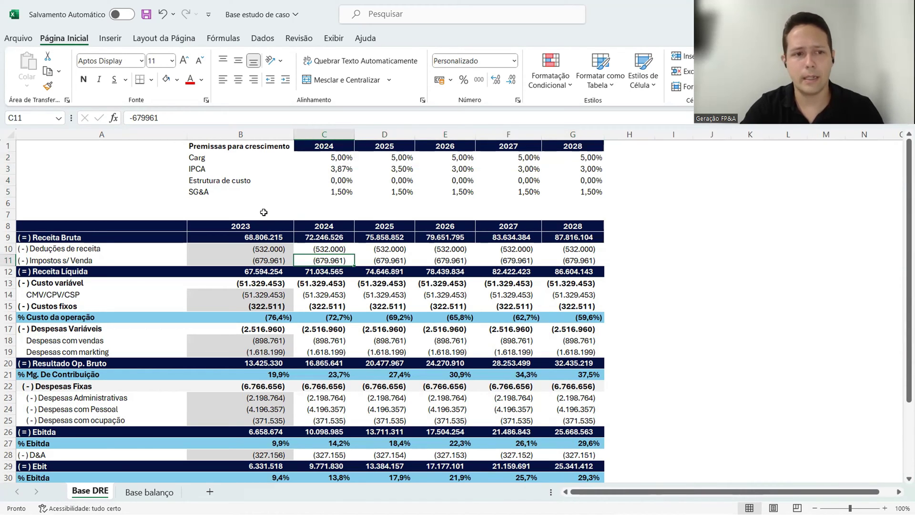
- Insert a blank row at row 6, directly below the SG&A assumption
click(7, 202)
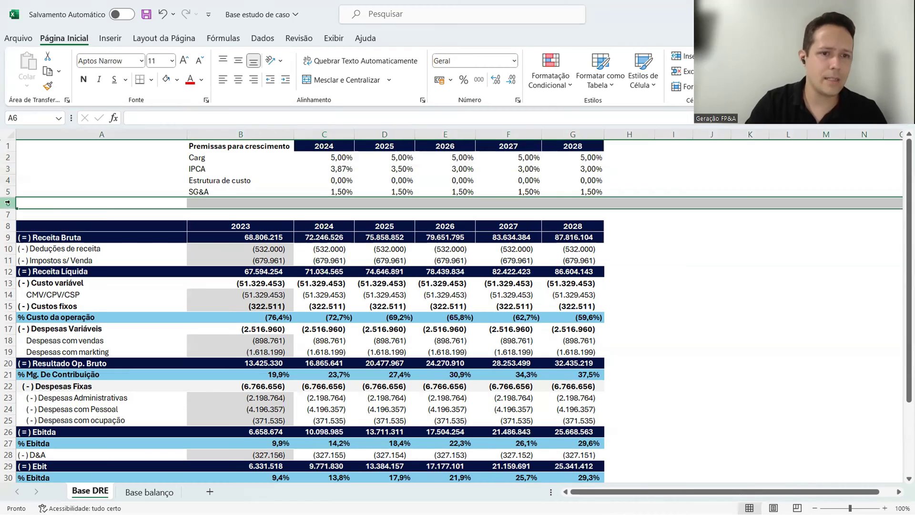
key(ctrl+plus)
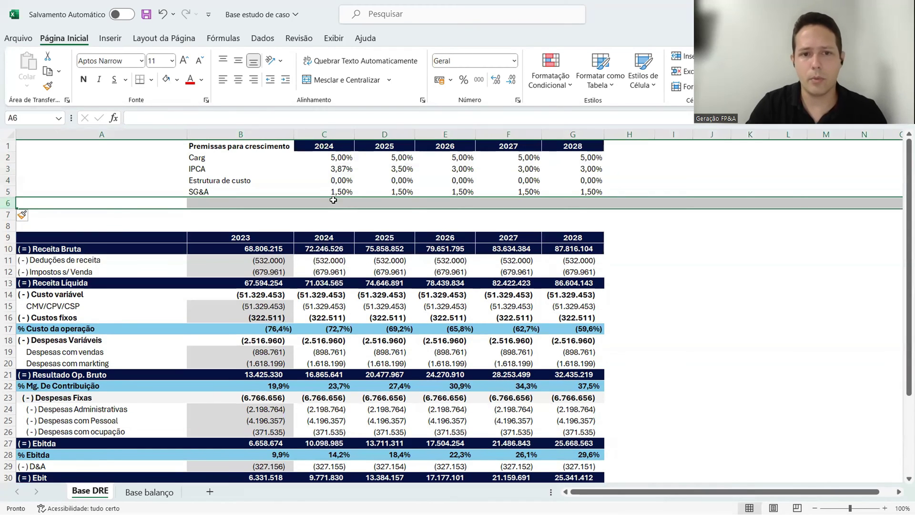
drag(333, 200, 574, 202)
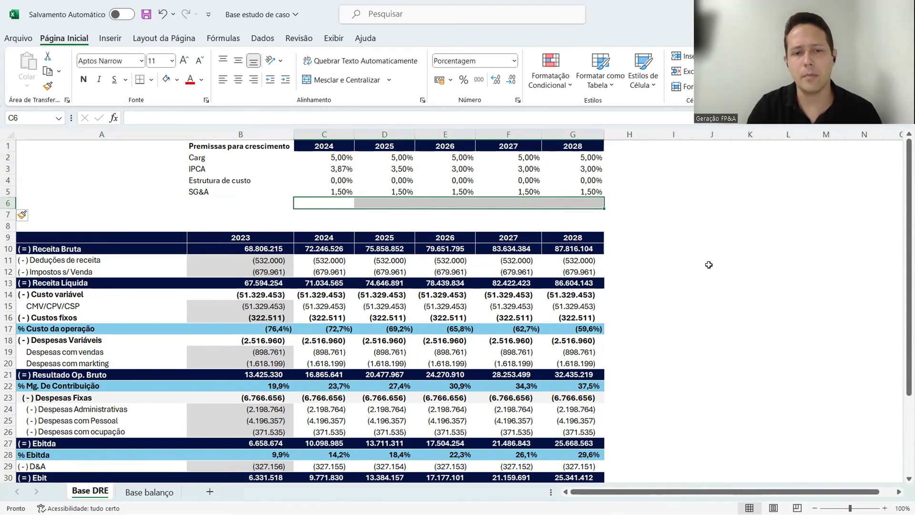
- Reuse the Receita Bruta growth formula from C10 for 2024 Impostos s/ Venda, setting C12 to =B12*(1+C2)
click(286, 272)
click(314, 282)
click(315, 271)
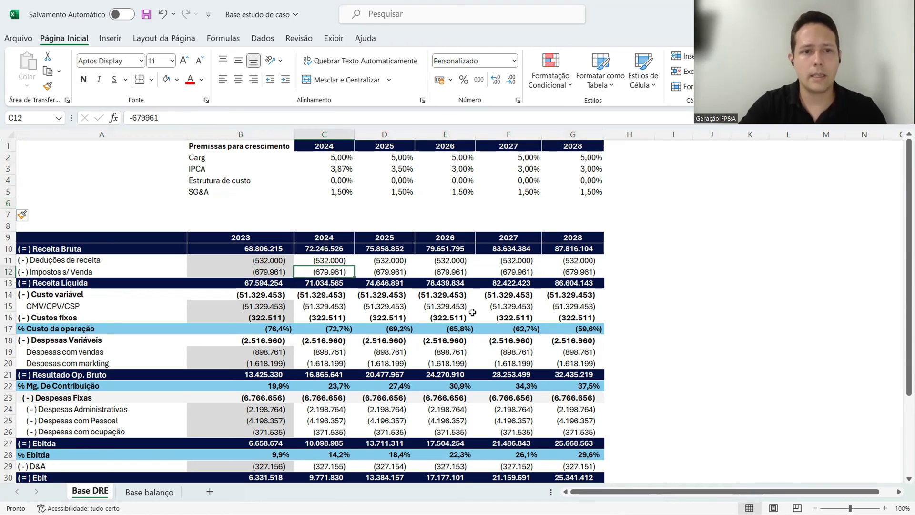
click(314, 282)
key(Up)
key(Up)
key(Up)
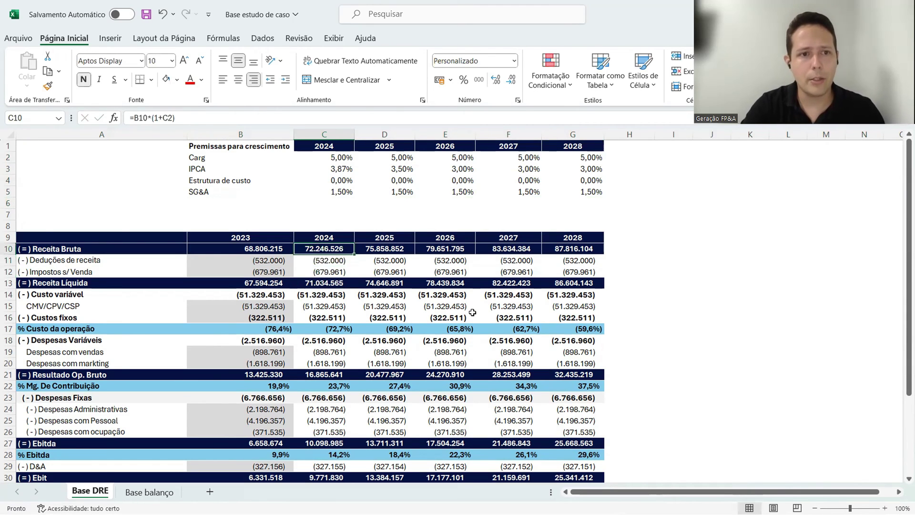
drag(175, 118, 93, 130)
key(ctrl+c)
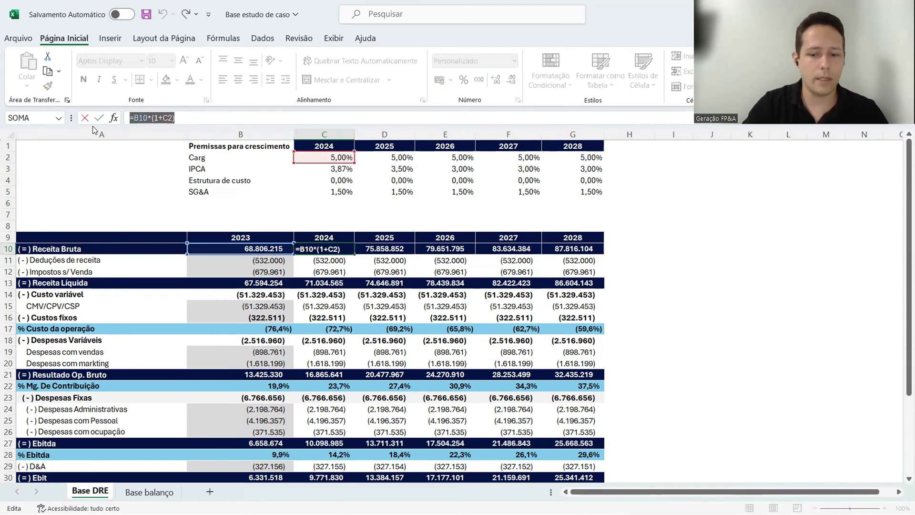
key(Escape)
key(Down)
key(Down)
key(F2)
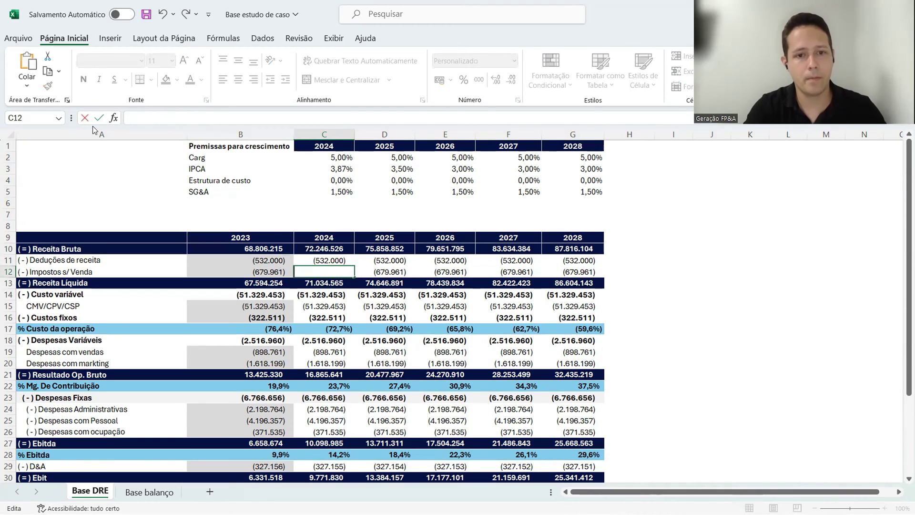
key(ctrl+v)
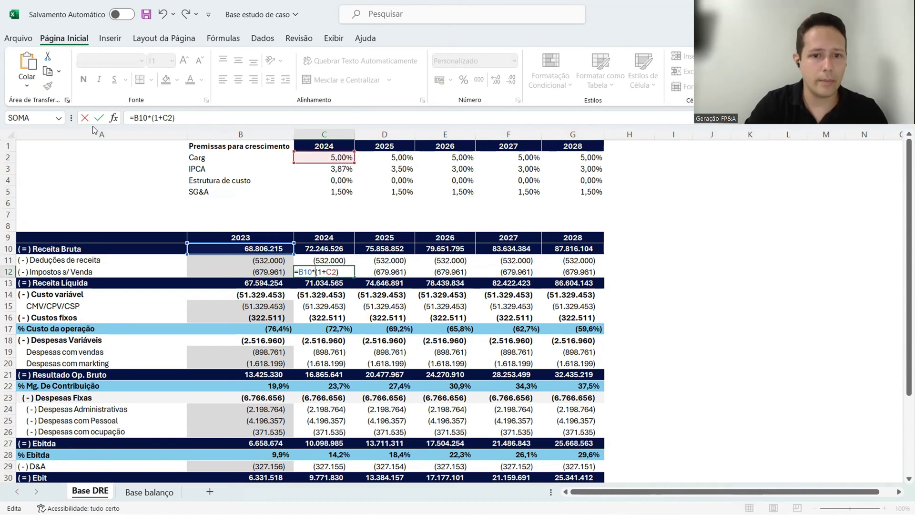
key(BackSpace)
text(2)
key(ctrl+Return)
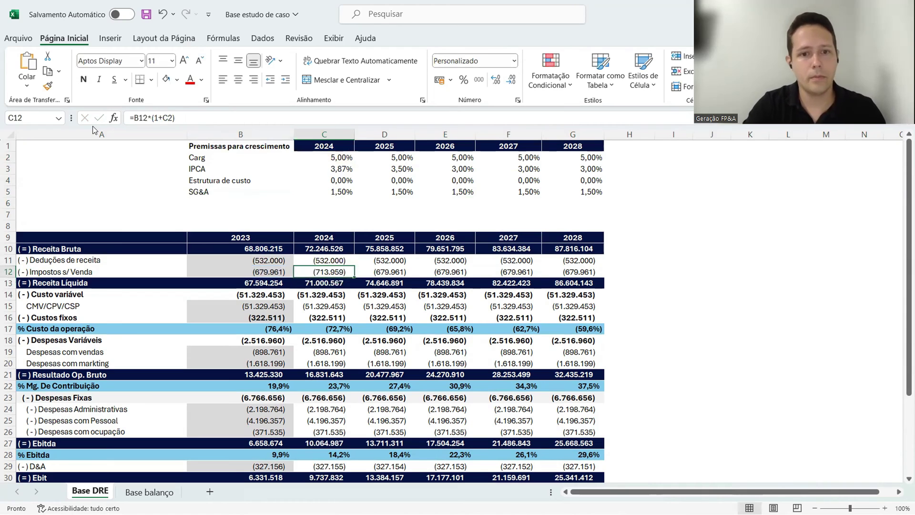
- Copy the Impostos s/ Venda formula from C12 across D12:G12 and check the references in the copied cells
key(ctrl+c)
key(shift+Right)
key(shift+Right)
key(shift+Right)
key(shift+Right)
key(Return)
key(Up)
key(Right)
key(Right)
key(Down)
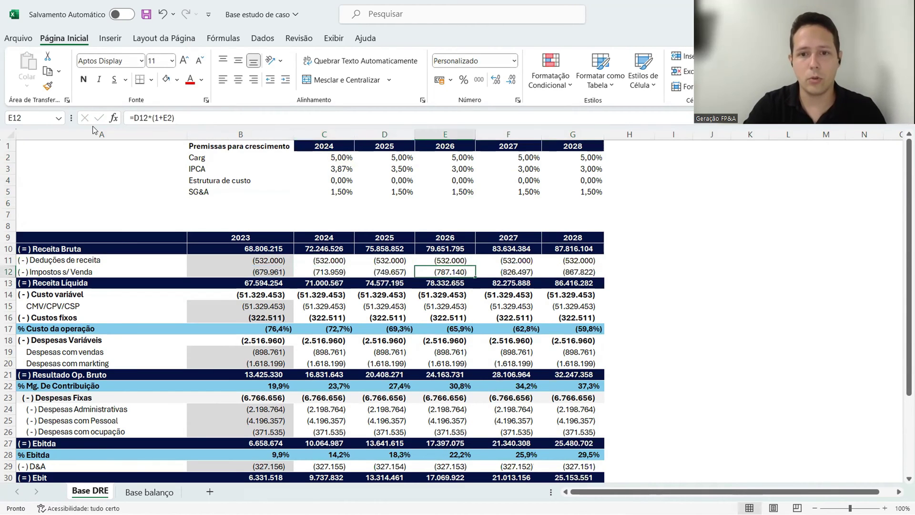
key(Right)
key(Right)
- Try adding an Imposto assumption label in B6 below SG&A
key(Left)
key(Up)
key(Up)
key(Up)
key(Up)
key(Up)
key(Up)
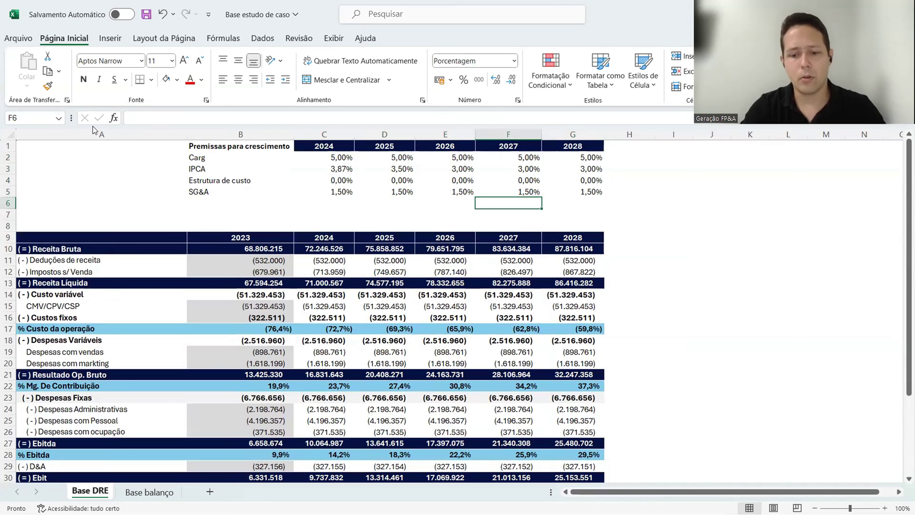
key(Left)
key(Left)
key(Left)
key(Left)
text(Im)
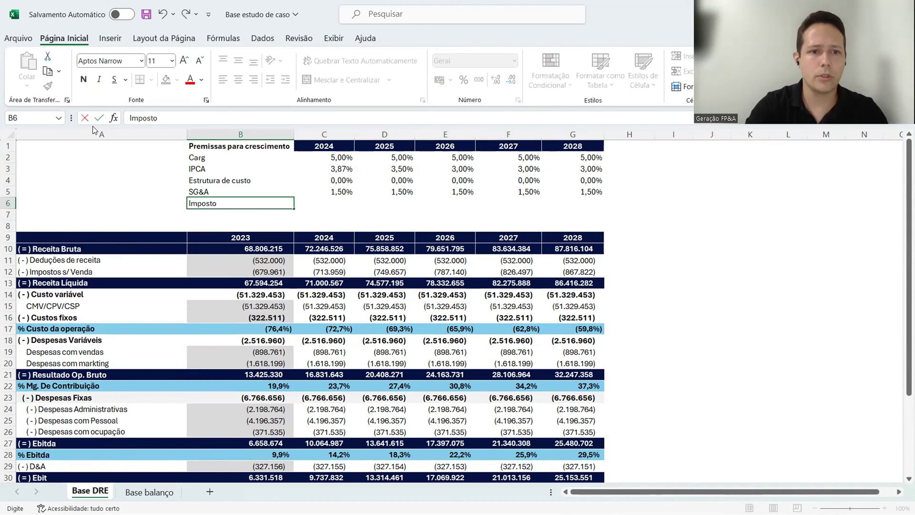
key(Return)
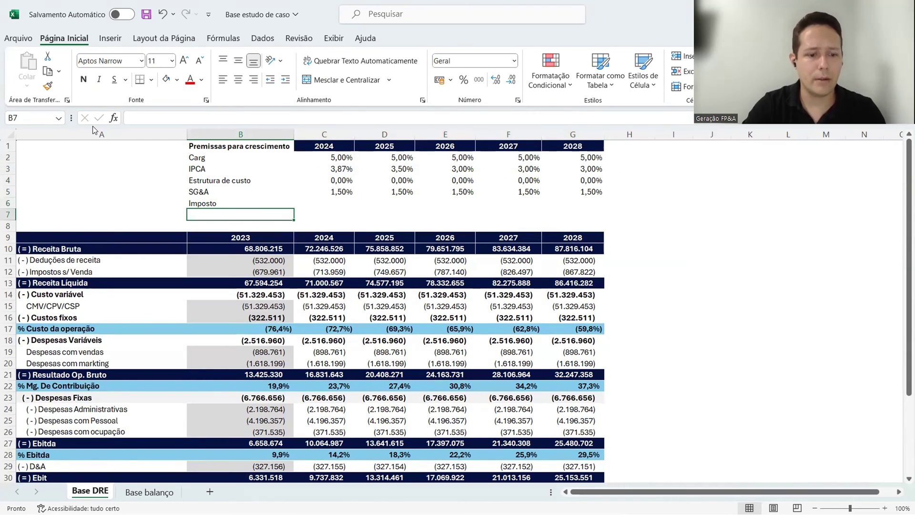
text(De)
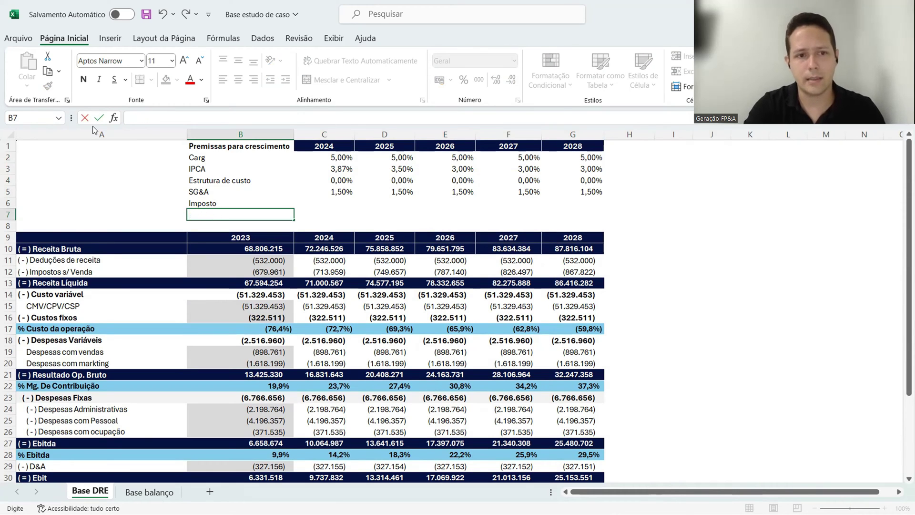
key(Escape)
key(Up)
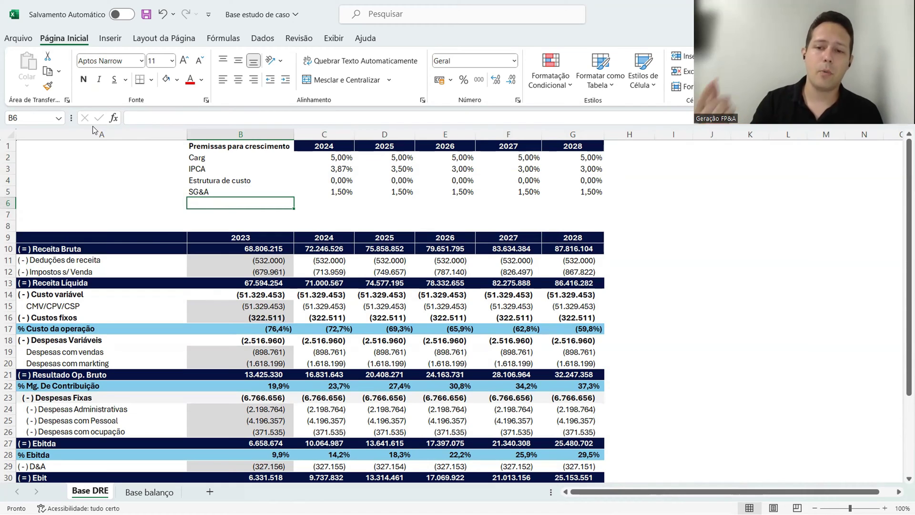
- Reuse the Impostos s/ Venda formula from C12 for 2024 Deduções de receita, setting C11 to =B11*(1+C2)
drag(217, 155, 343, 182)
click(336, 180)
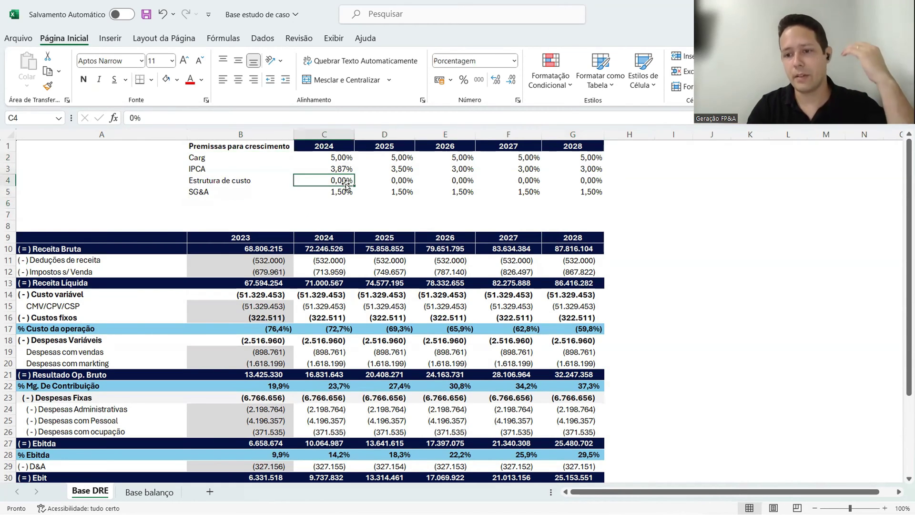
click(319, 271)
click(329, 260)
click(324, 271)
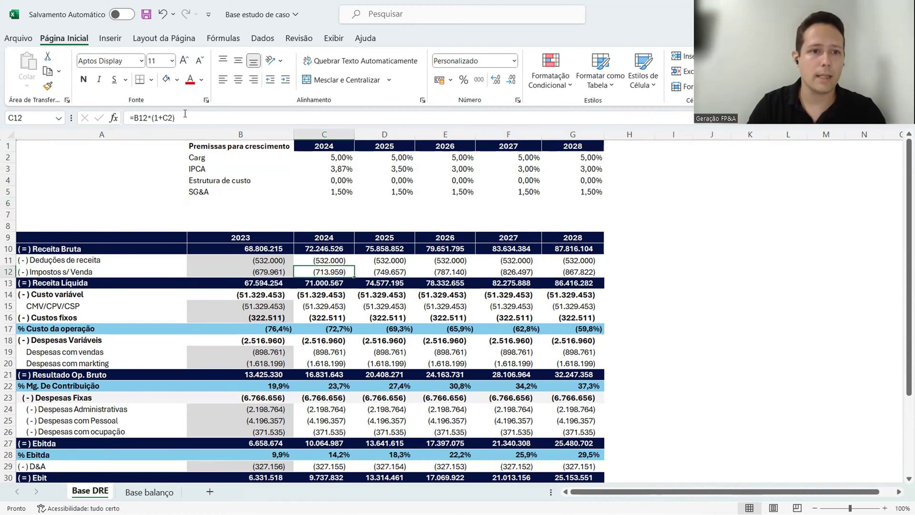
drag(185, 117, 68, 128)
key(ctrl+c)
key(Escape)
key(Up)
key(ctrl+v)
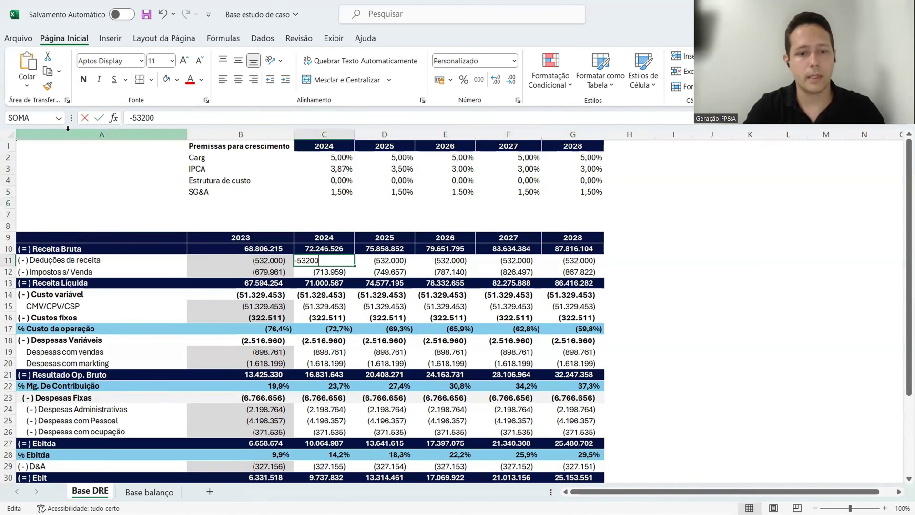
key(F2)
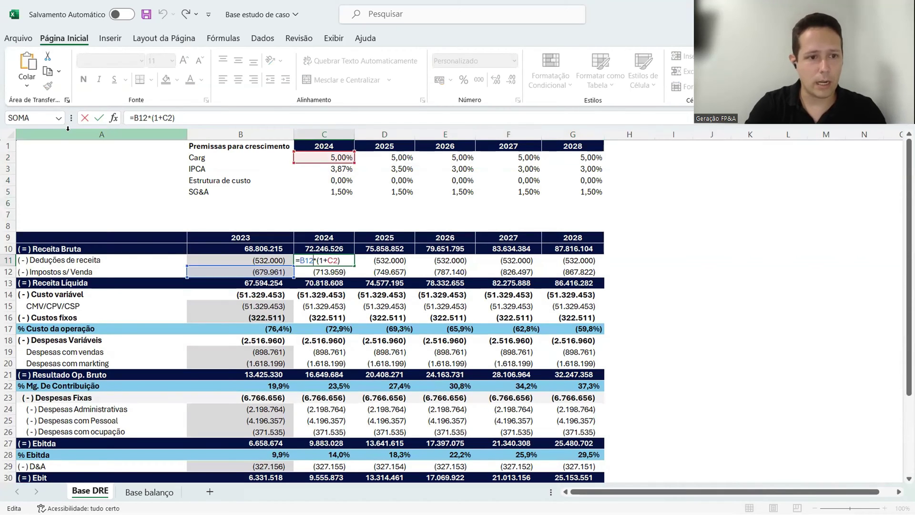
key(BackSpace)
text(1)
key(Return)
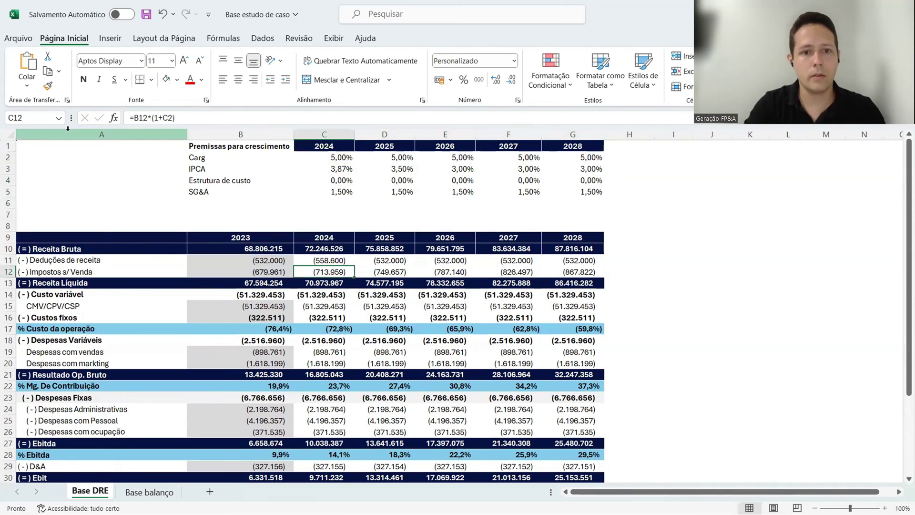
- Copy the 2024 Deduções de receita formula from C11 across D11:G11
key(Up)
key(F2)
key(Escape)
key(ctrl+c)
key(shift+Right)
key(shift+Right)
key(shift+Right)
key(shift+Right)
key(ctrl+v)
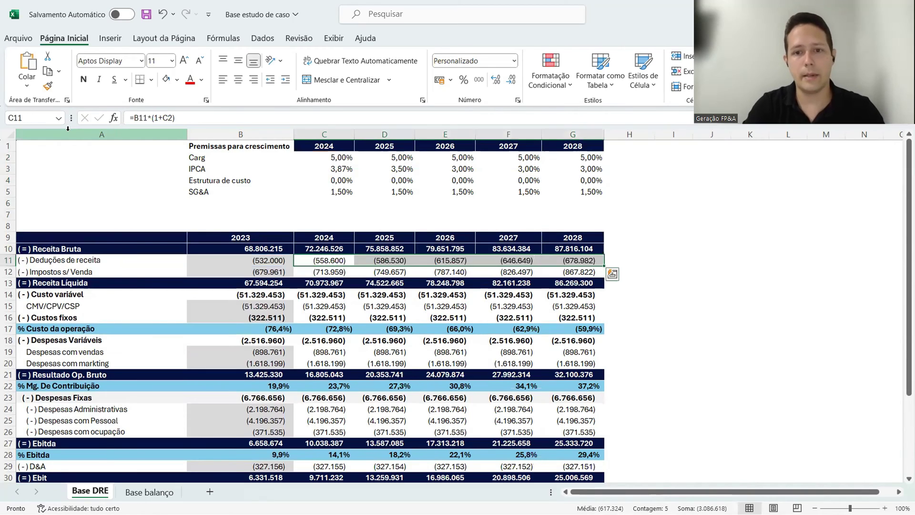
- Add the trial assumption labels dedu in B6 and impos in B7 below SG&A
key(Escape)
key(Up)
key(Up)
key(Up)
key(Up)
key(Up)
key(Up)
key(Left)
key(Down)
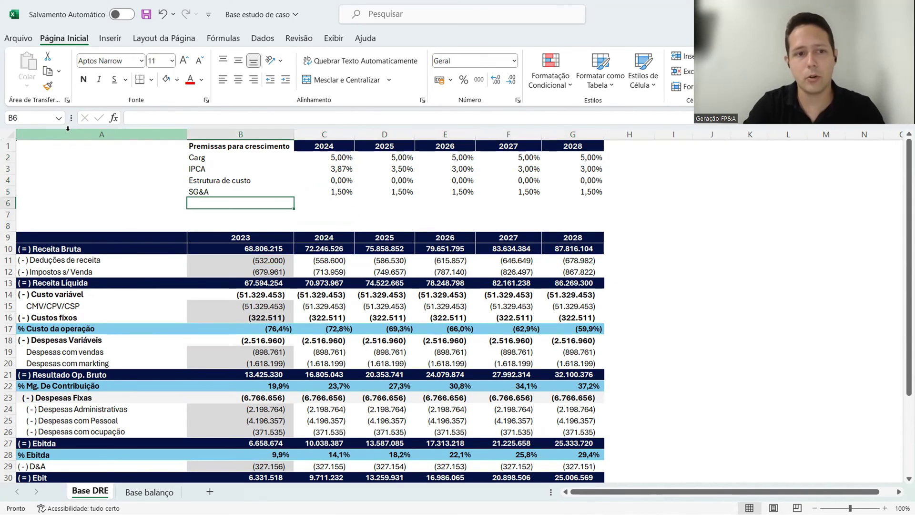
text(dedu)
key(Return)
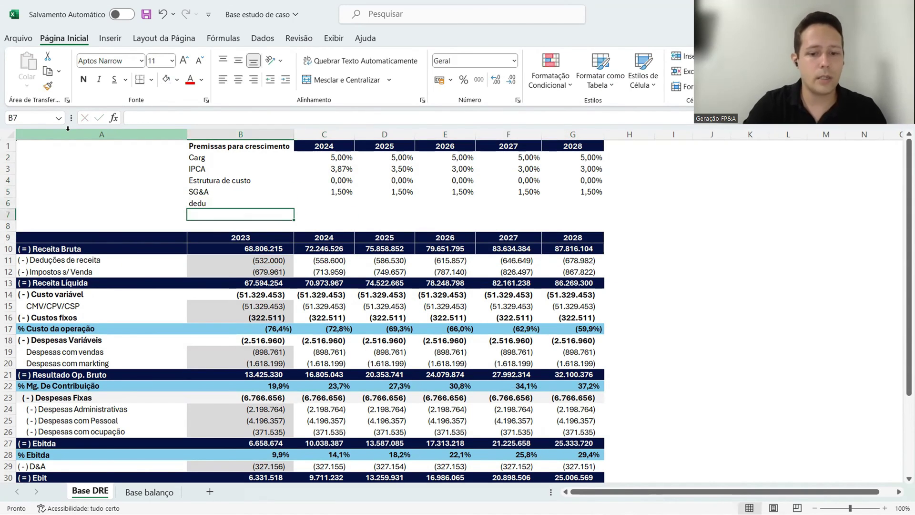
text(impos)
key(Up)
key(Right)
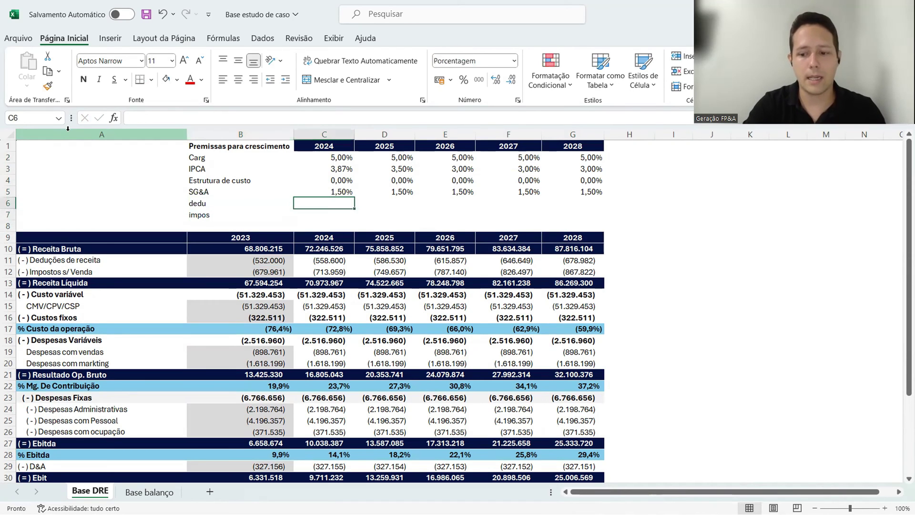
- Enter 1% in C6 and copy it across C6:G7 for the dedu and impos assumptions
text(1)
key(Return)
key(Up)
key(ctrl+c)
key(shift+Right)
key(shift+Right)
key(shift+Right)
key(shift+Right)
key(shift+Down)
key(ctrl+v)
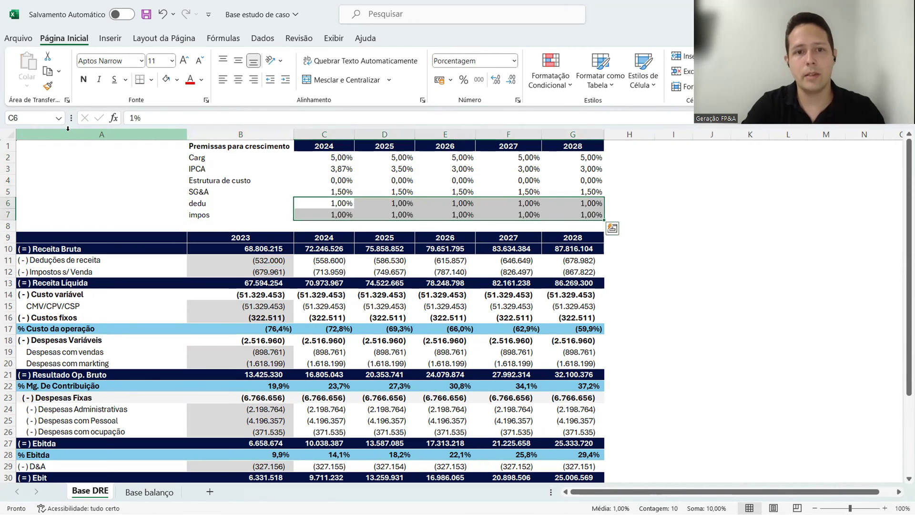
key(Return)
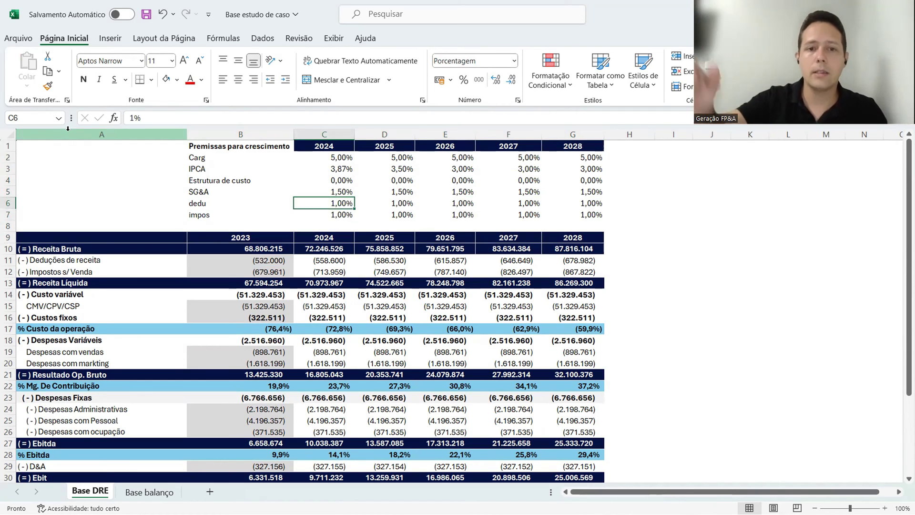
- Examine the 2023 Impostos s/ Venda value in B12
key(Down)
key(Down)
key(Down)
key(Down)
key(Down)
key(Down)
key(Left)
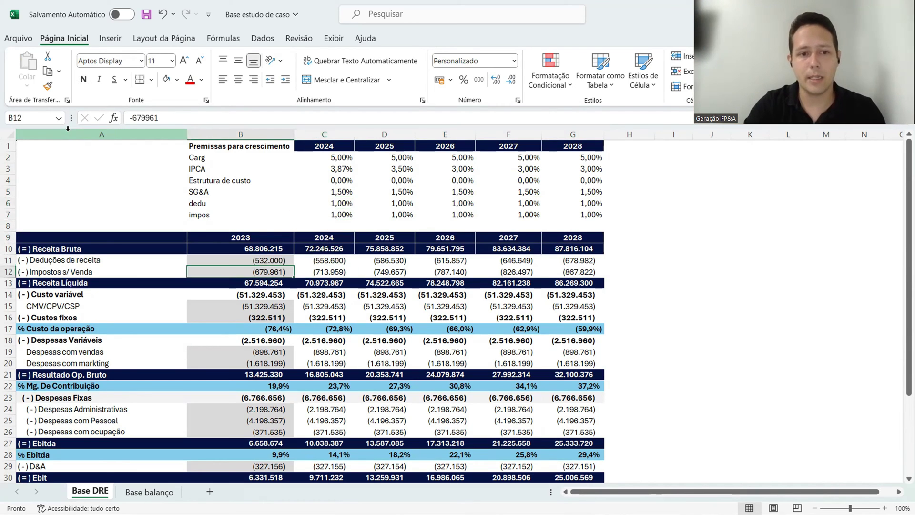
key(Down)
key(Up)
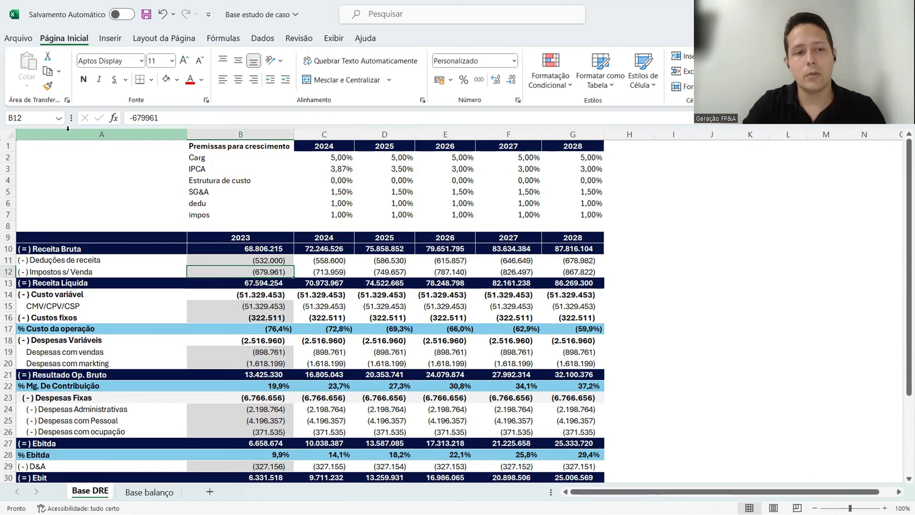
- Clear the trial dedu and impos percentages from C6:G7
key(Up)
key(Up)
key(Up)
key(Up)
key(Right)
key(Up)
key(Up)
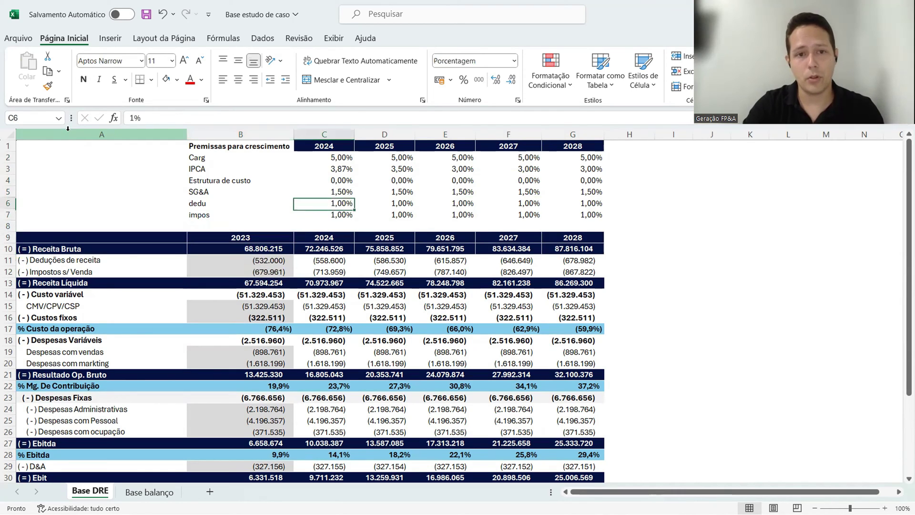
key(shift+Right)
key(shift+Right)
key(shift+Right)
key(shift+Right)
key(shift+Down)
key(Delete)
- Check the 2024 CMV/CPV/CSP entry in C15 and the 2023 % Custo da operação formula in B17
key(Down)
key(Down)
key(Down)
key(Down)
key(Down)
key(Down)
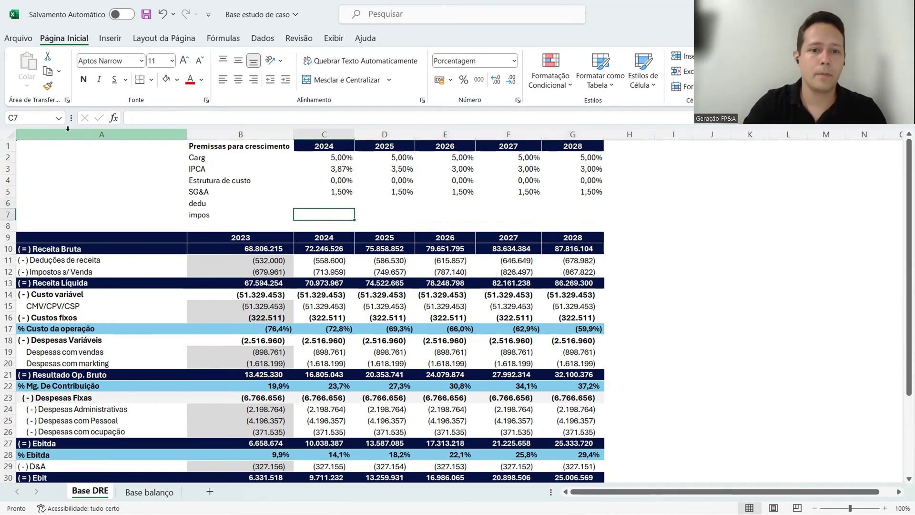
key(Left)
key(Right)
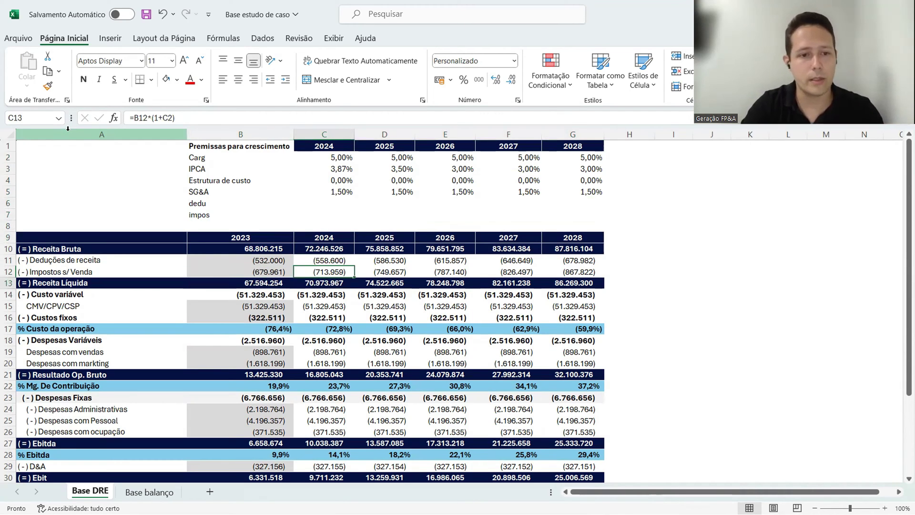
key(Down)
key(Down)
key(Down)
key(Left)
key(Right)
key(F2)
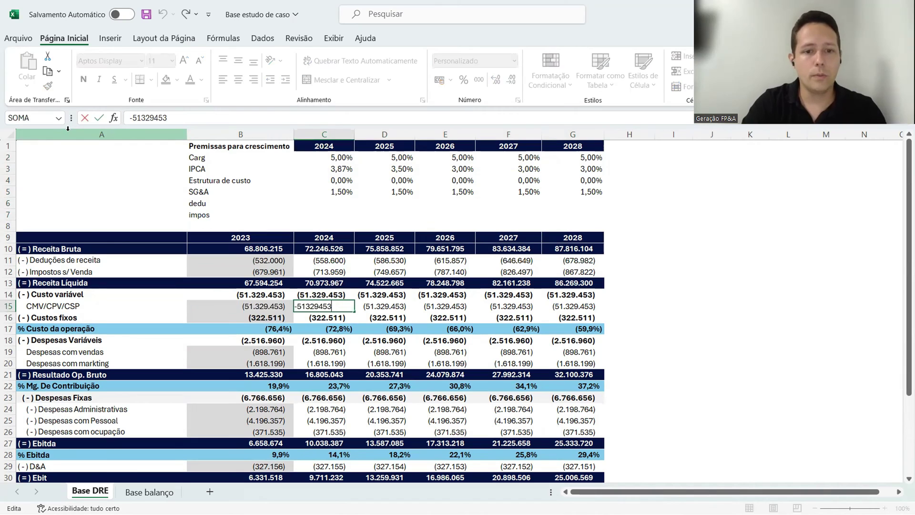
key(Return)
key(Left)
key(Down)
key(F2)
key(Return)
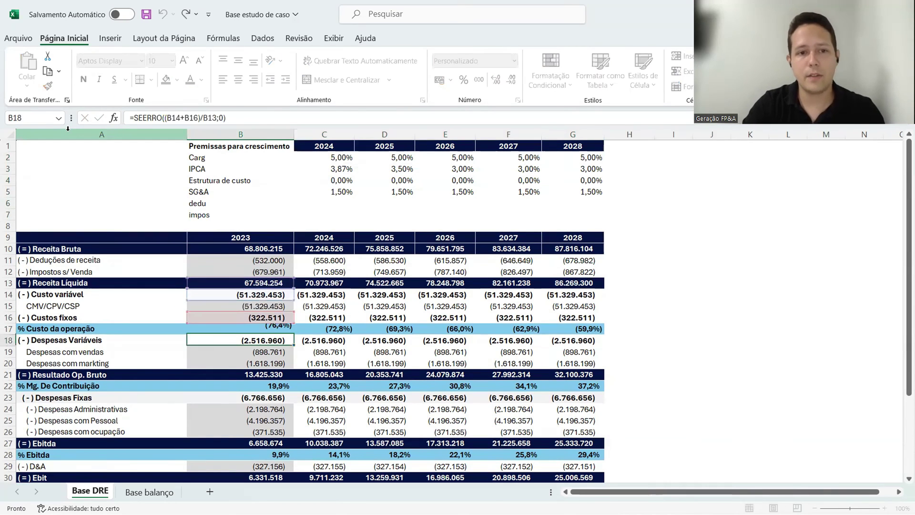
- Delete the dedu and impos labels from B6:B7
key(Up)
key(Up)
drag(222, 206, 220, 217)
key(Delete)
- Examine which cells the 2023 % Custo da operação formula in B17 refers to
key(Down)
key(Down)
key(Down)
key(Down)
key(Down)
key(Down)
key(Down)
key(Down)
key(Down)
key(Down)
key(Down)
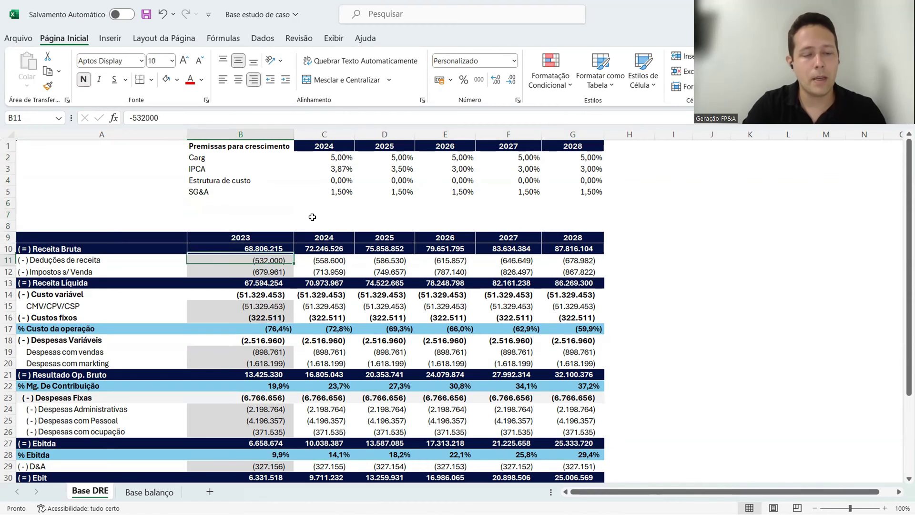
key(F2)
key(Return)
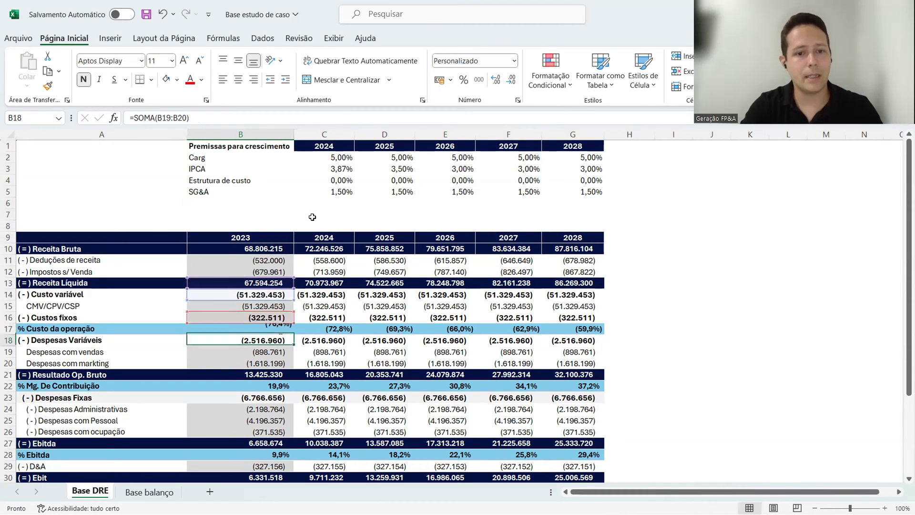
key(Up)
key(F2)
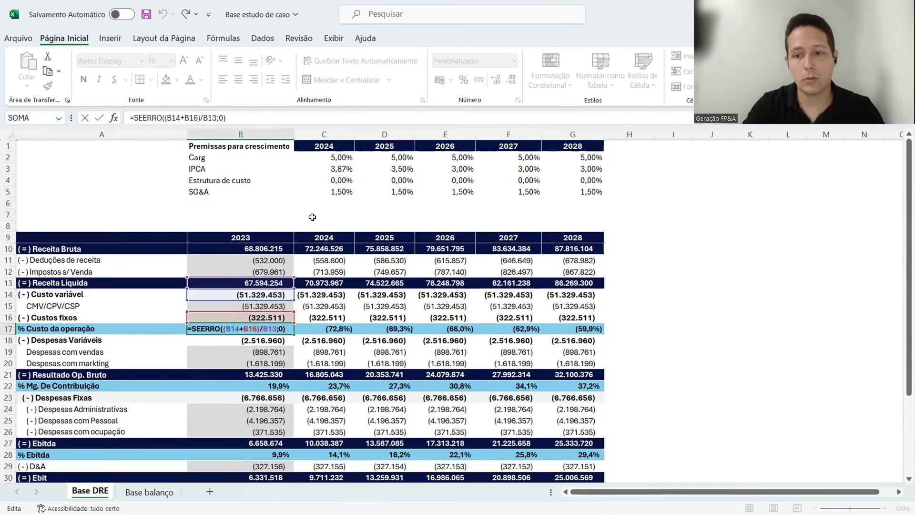
key(Return)
- Compare the 2024 and 2023 CMV/CPV/CSP entries in C15 and B15
key(Up)
key(Up)
key(Up)
key(Right)
key(F2)
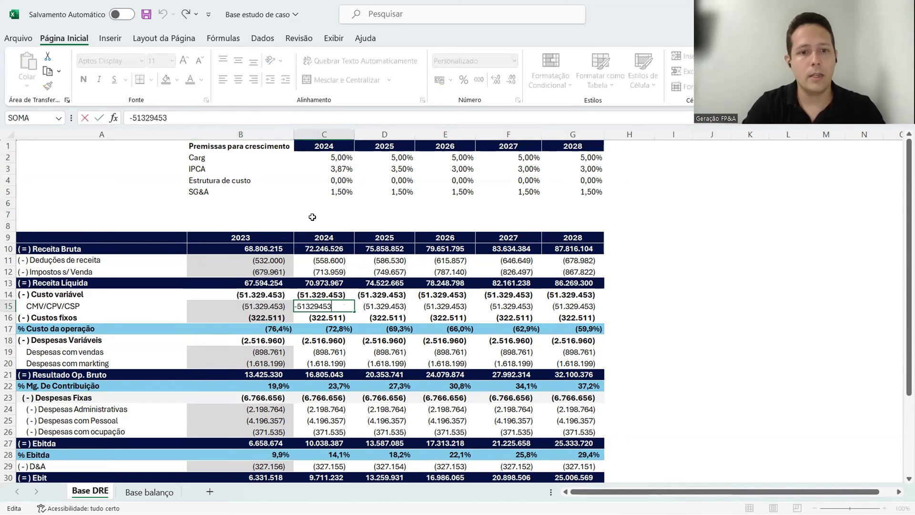
key(Return)
key(Left)
key(Down)
key(Up)
key(Up)
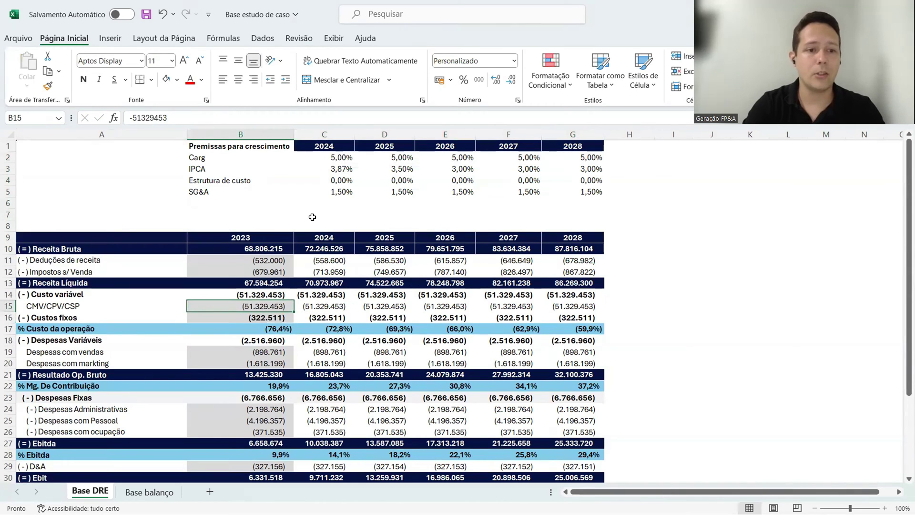
- Calculate 2023 CMV/CPV/CSP as a share of Receita Líquida in J14 with =B15/B13
click(693, 295)
text(=)
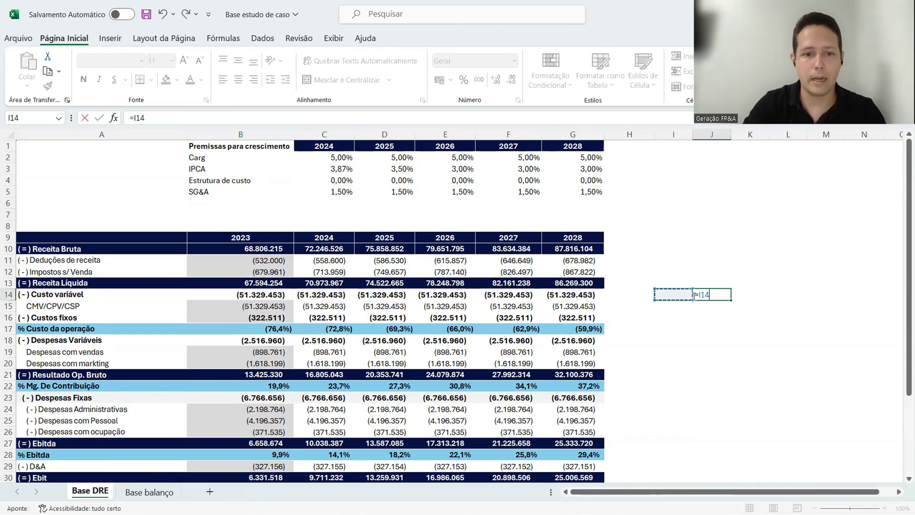
key(Left)
key(Left)
key(Left)
key(Left)
key(Left)
key(Left)
key(Left)
key(Left)
key(Left)
key(Down)
key(Right)
key(Right)
key(Left)
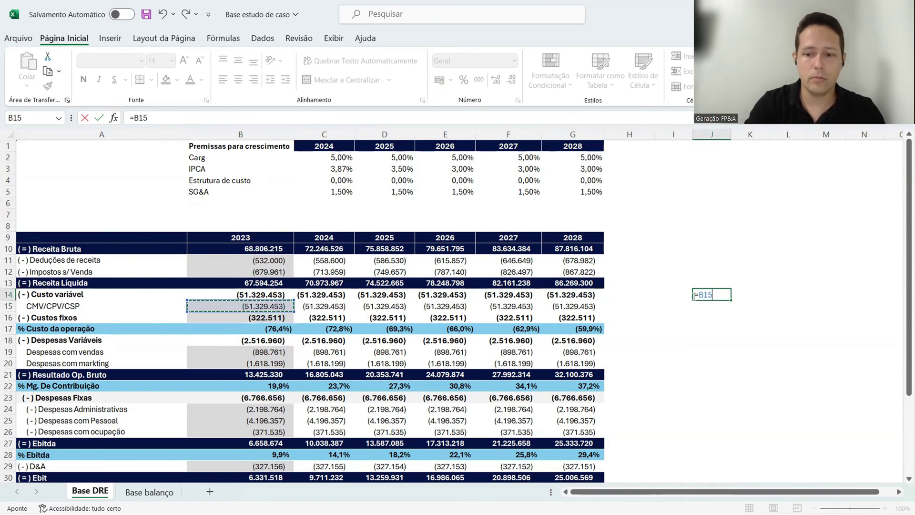
text(/)
key(Up)
key(Up)
key(Left)
key(Left)
key(Left)
key(Left)
key(Left)
key(Left)
key(Left)
key(Left)
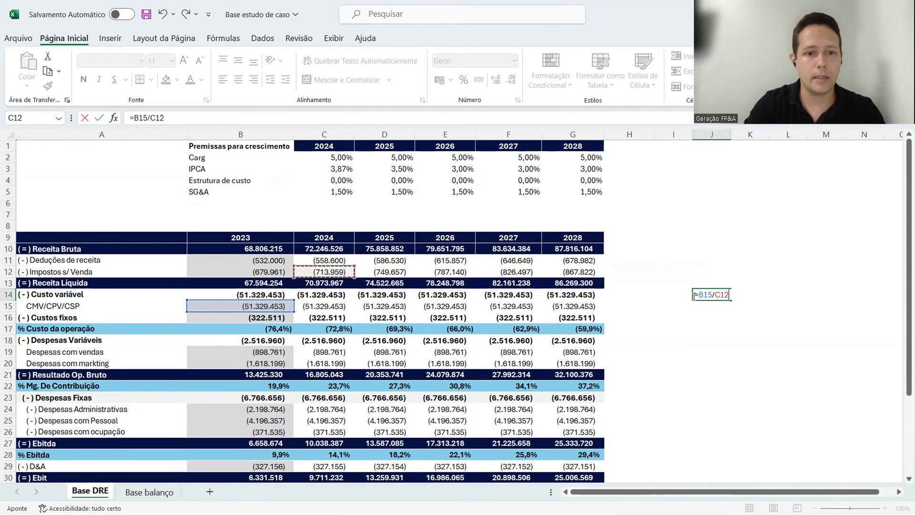
key(Down)
key(ctrl+Return)
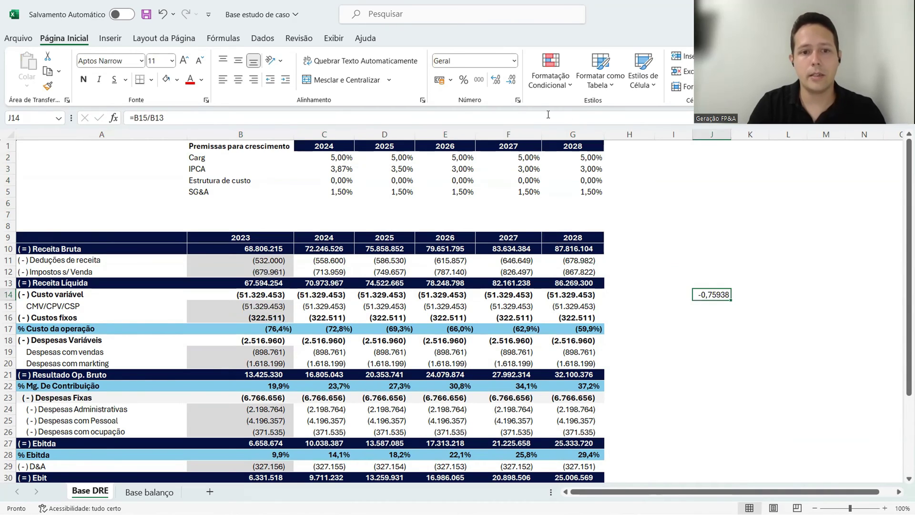
- Format the cost ratio in J14 as Porcentagem
click(513, 60)
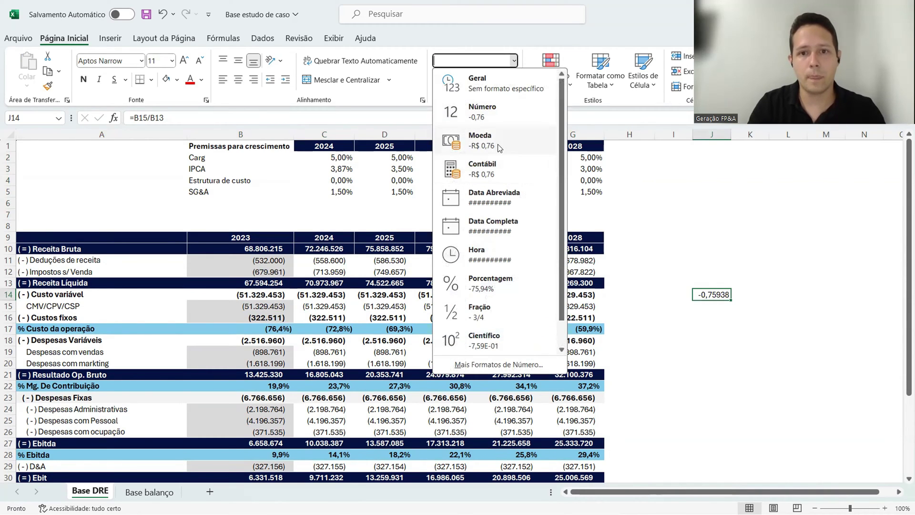
click(498, 108)
click(513, 60)
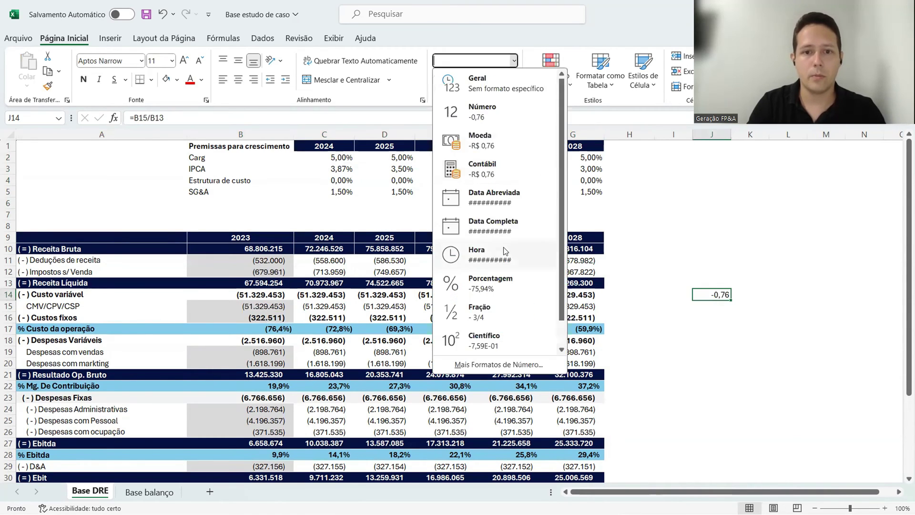
click(507, 282)
- Enter =C10*75,94% in C15 to project 2024 CMV/CPV/CSP from Receita Bruta
click(327, 307)
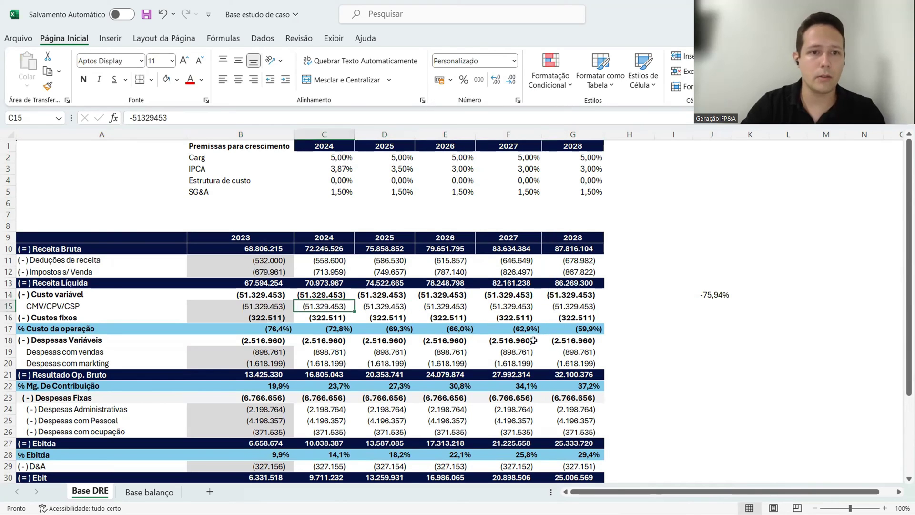
text(=)
key(Up)
key(Up)
key(Up)
key(Up)
key(Up)
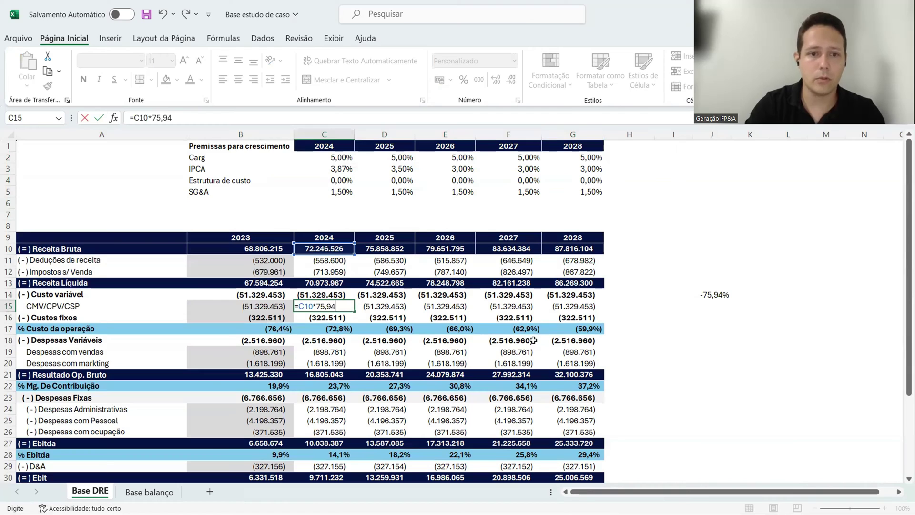
key(Return)
- Make the 2024 CMV/CPV/CSP formula in C15 negative, as =-C10*75,94%
key(Up)
key(F2)
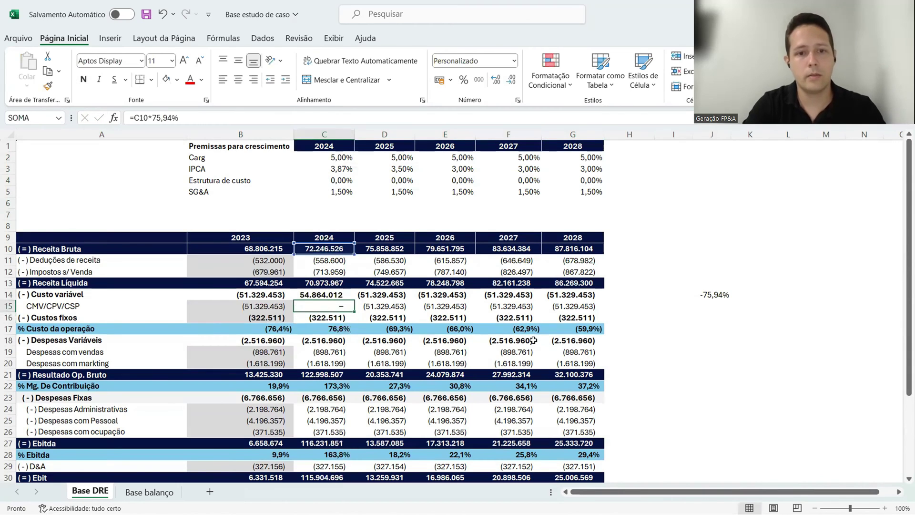
key(Escape)
key(ctrl+c)
key(Return)
key(Up)
key(F2)
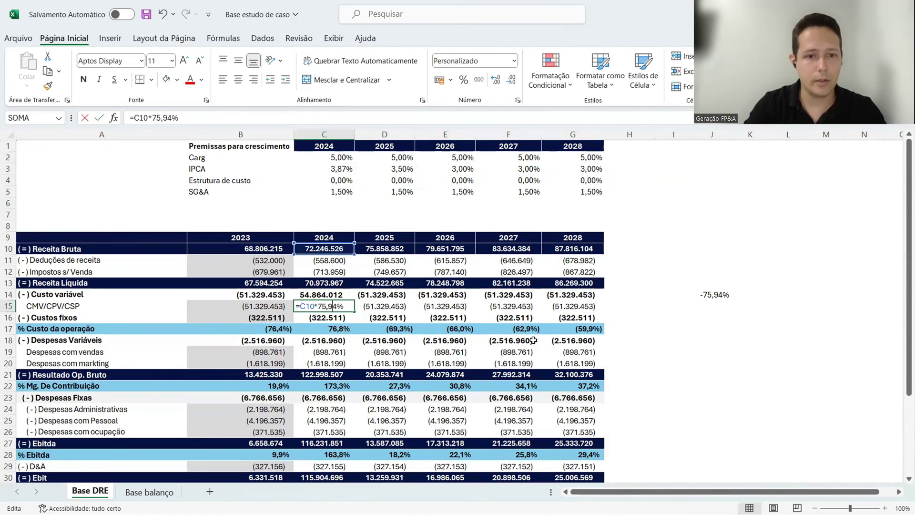
key(Home)
key(Right)
text(-)
key(Return)
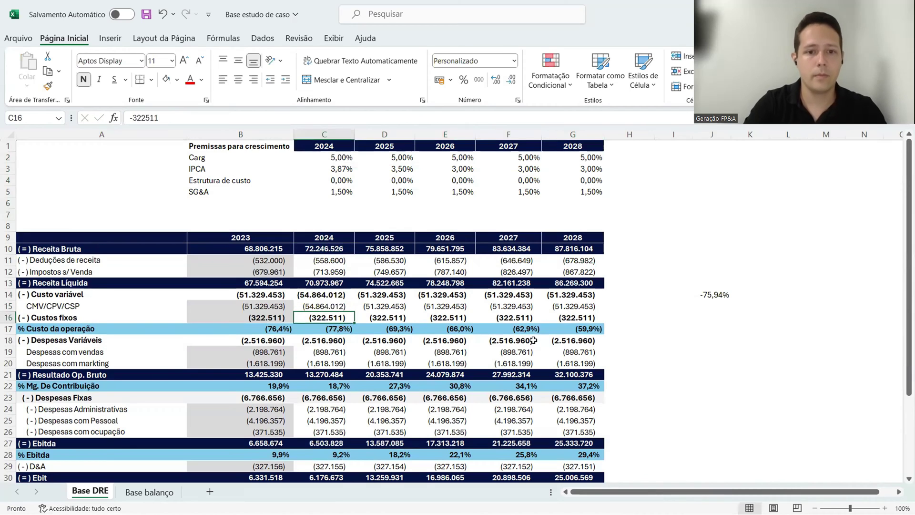
- Fill the CMV/CPV/CSP formula from C15 across D15:G15 and check the references through 2028
key(Up)
key(shift+Right)
key(shift+Right)
key(shift+Right)
key(shift+Right)
key(ctrl+r)
key(Right)
key(Right)
key(Right)
key(Right)
key(Right)
key(Right)
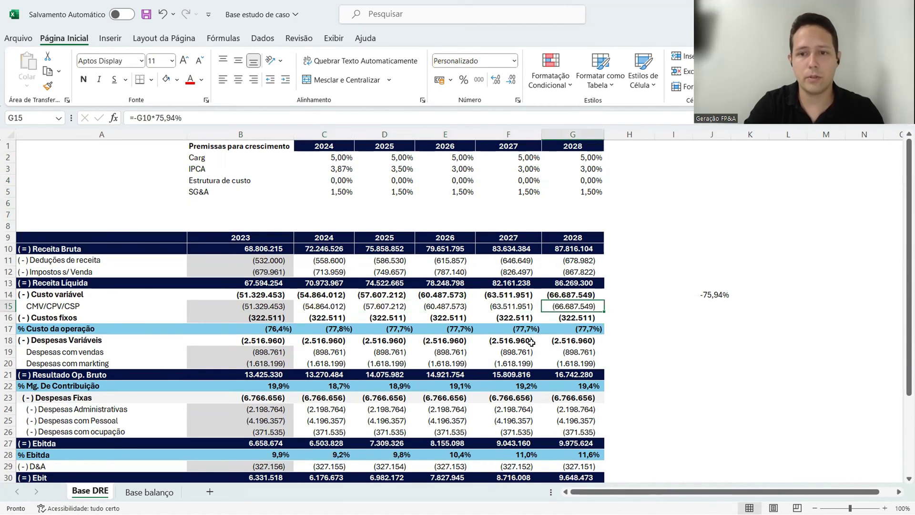
- Clear the helper cost ratio from J14
key(Up)
key(Right)
key(Left)
key(Left)
key(Left)
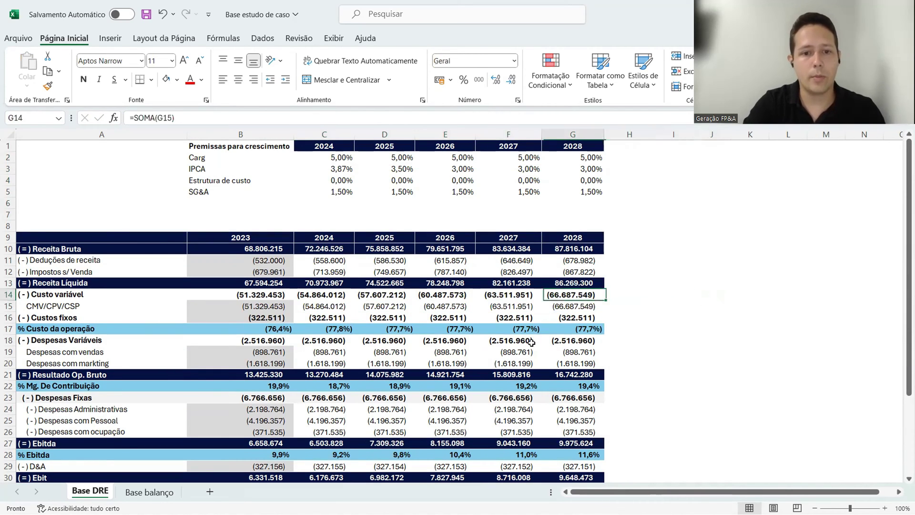
- Remove the bold formatting from the Custos fixos values in B16:G16
key(Down)
key(Left)
key(Left)
key(Left)
key(Left)
key(Left)
key(Down)
key(shift+Right)
key(shift+Right)
key(shift+Right)
key(shift+Right)
key(shift+Right)
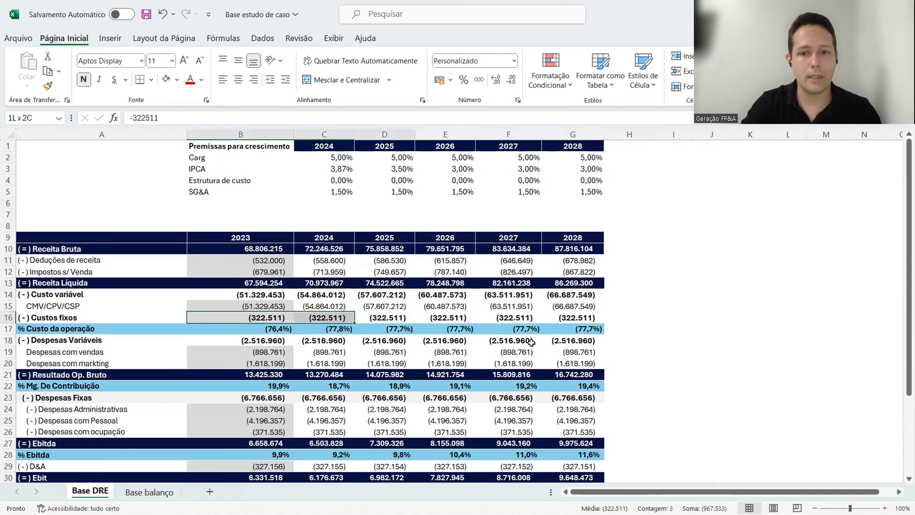
click(89, 79)
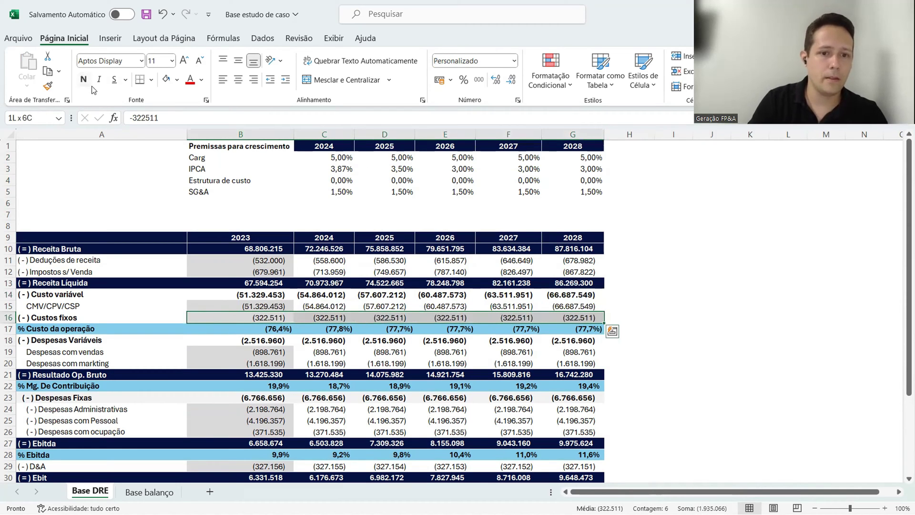
- Enter =B16/B13 in I16 to calculate the 2023 ratio of Custos fixos to Receita Líquida
click(671, 316)
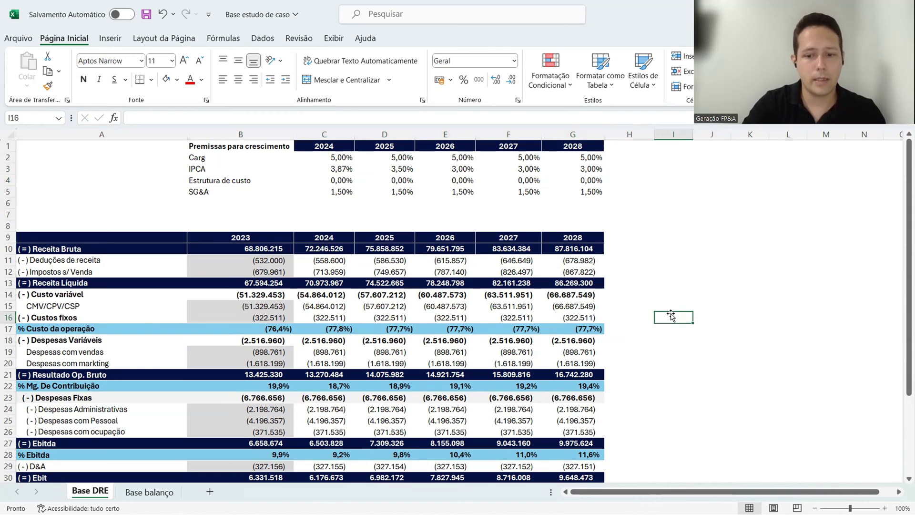
text(=)
key(Left)
key(Left)
key(Left)
key(Left)
key(Left)
key(Left)
key(Left)
text(/)
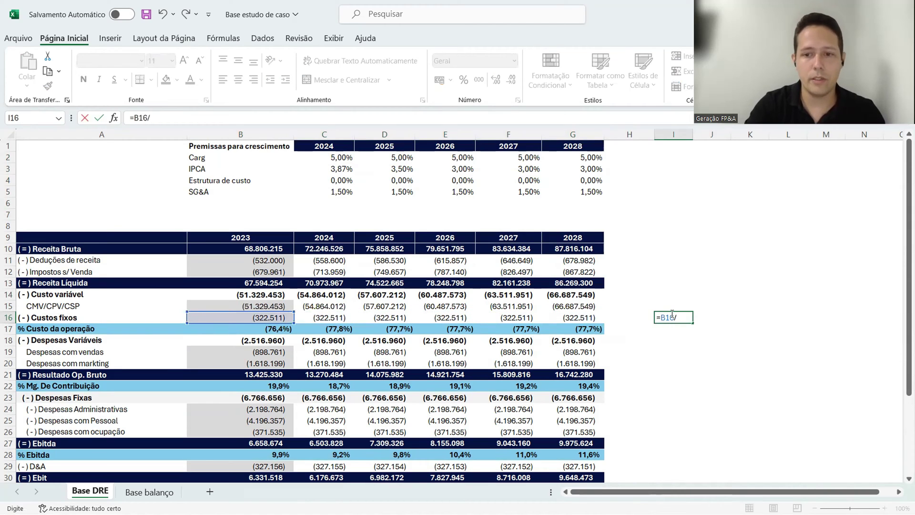
key(Up)
key(Left)
key(Left)
key(Left)
key(Left)
key(Left)
key(Left)
key(Left)
key(Up)
key(Up)
key(Return)
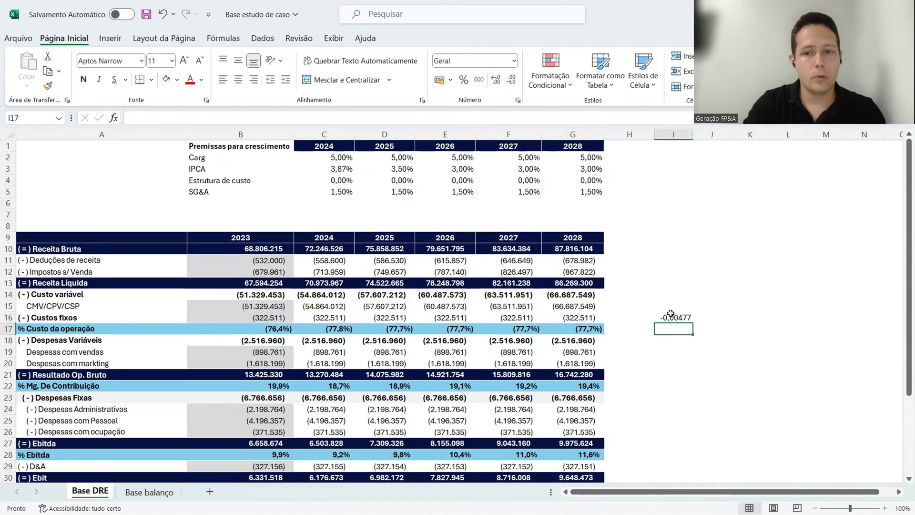
- Format the Custos fixos ratio in I16 as Porcentagem
double_click(672, 316)
key(Escape)
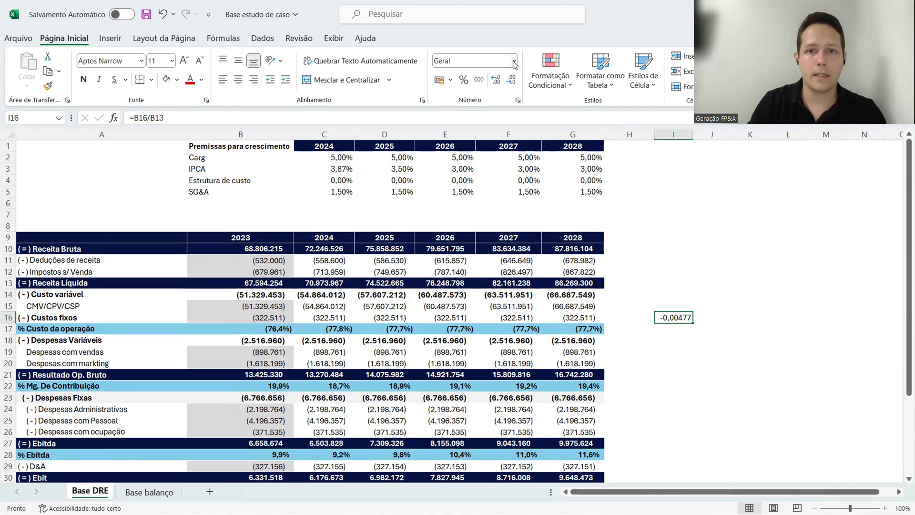
click(515, 61)
click(508, 284)
key(Left)
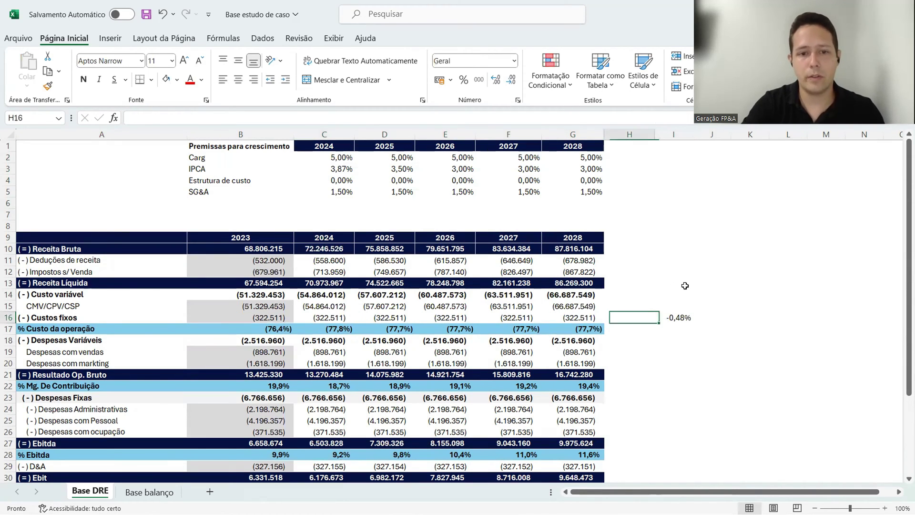
- Enter =-0,48%*C13 in C16 to project 2024 Custos fixos from Receita Líquida
key(Left)
key(Left)
key(Left)
key(Left)
key(Left)
text(=)
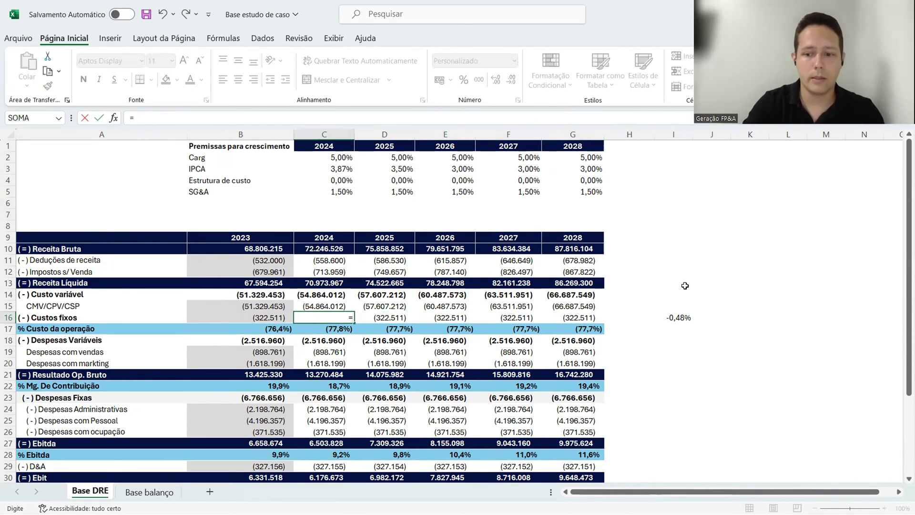
text(-)
key(Left)
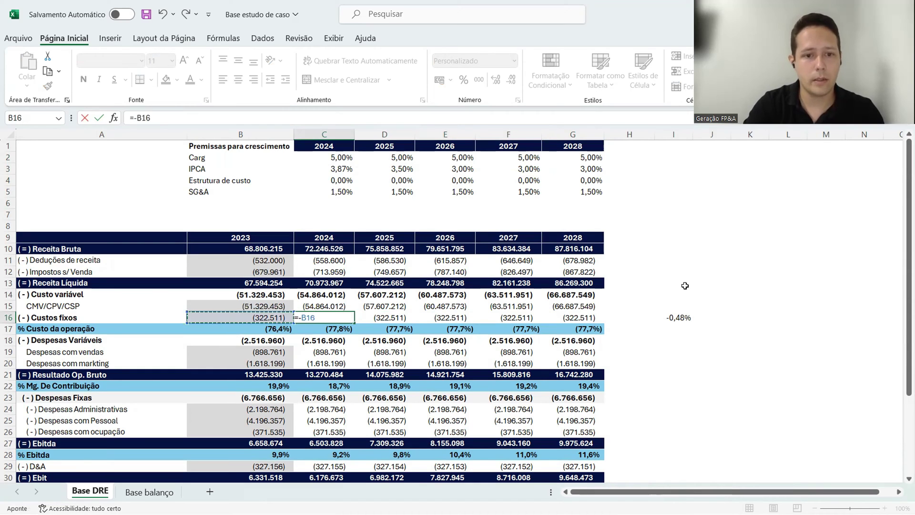
key(BackSpace)
key(BackSpace)
key(BackSpace)
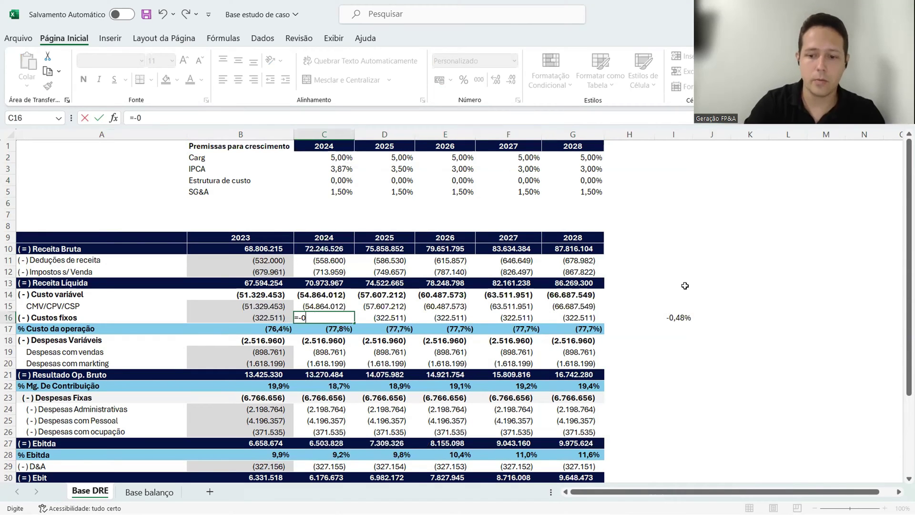
text(0,48%*)
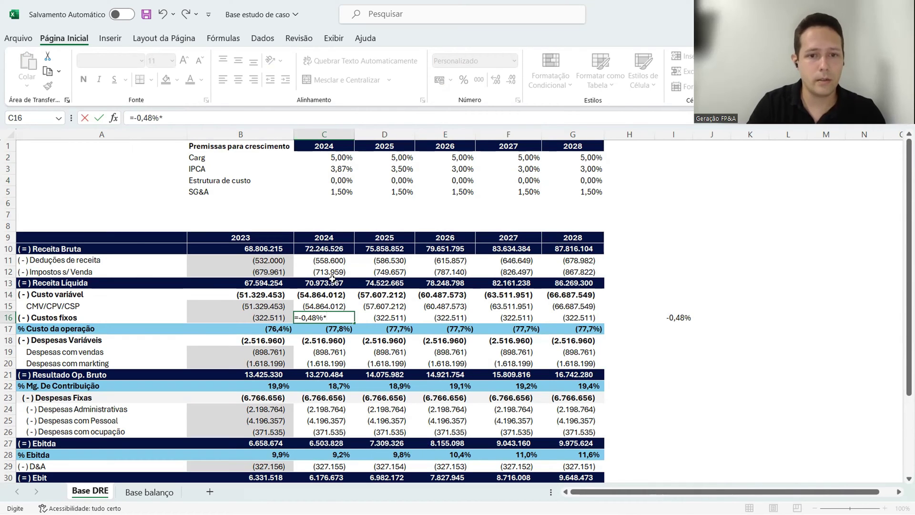
click(332, 278)
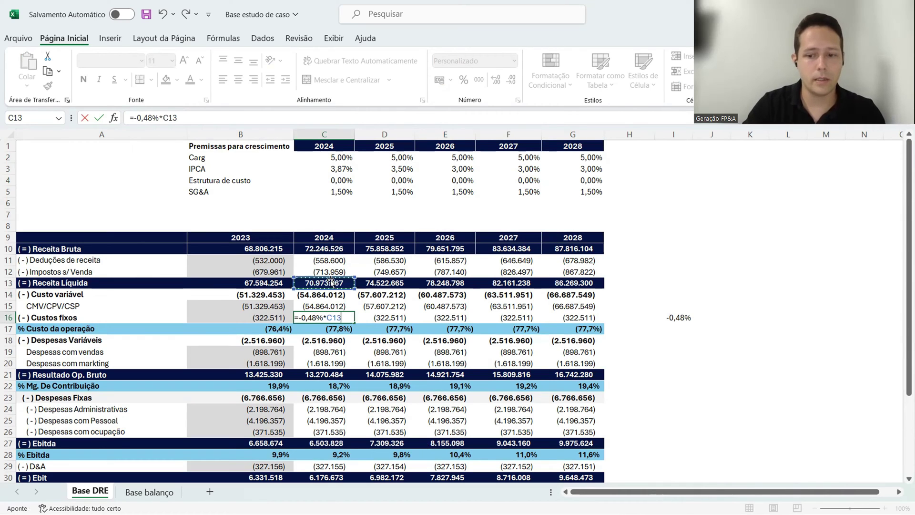
key(Return)
- Copy the Custos fixos formula from C16 across D16:G16
key(Up)
key(ctrl+c)
key(shift+Right)
key(shift+Right)
key(shift+Right)
key(Return)
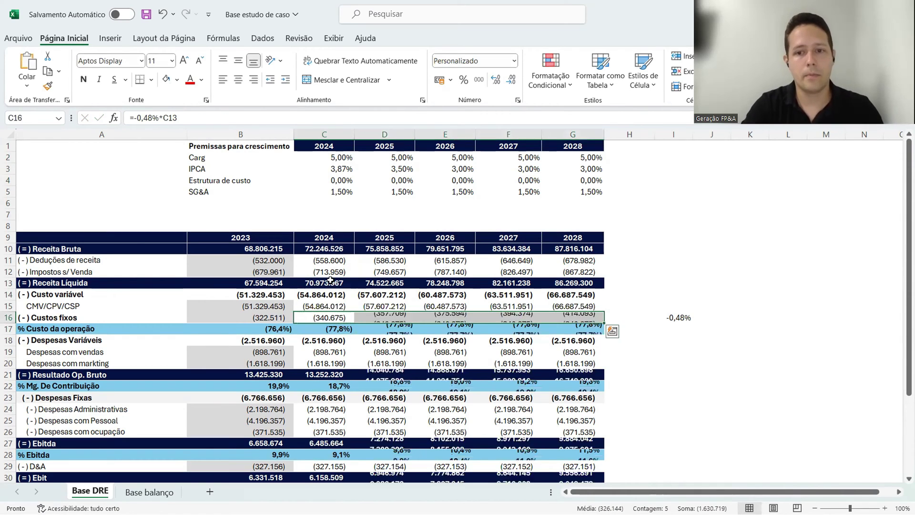
- Clear the helper Custos fixos ratio from I16
key(Right)
key(Right)
key(Right)
key(Right)
key(Right)
key(Right)
key(Delete)
- Check whether the Despesas com vendas cells in row 19 hold fixed values or formulas
key(Left)
key(Left)
key(Left)
key(Left)
key(Left)
key(Left)
key(Left)
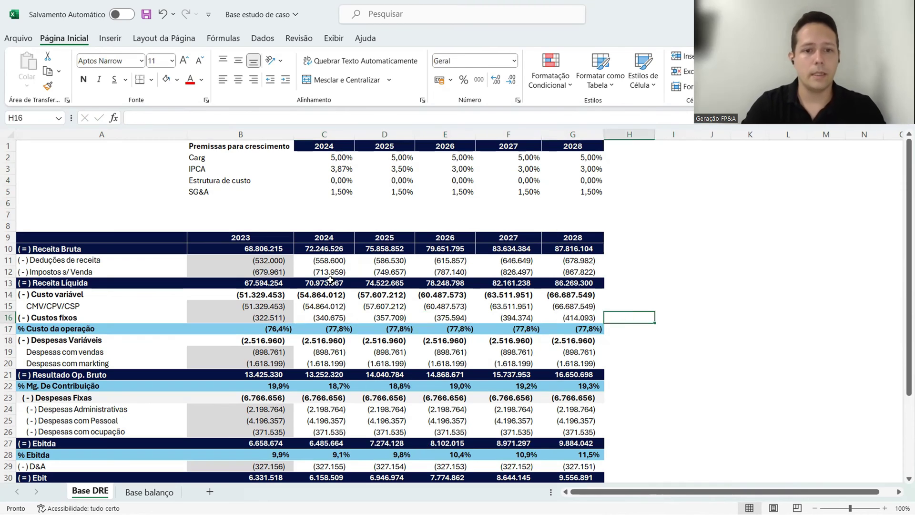
key(Down)
key(Down)
key(Down)
key(Down)
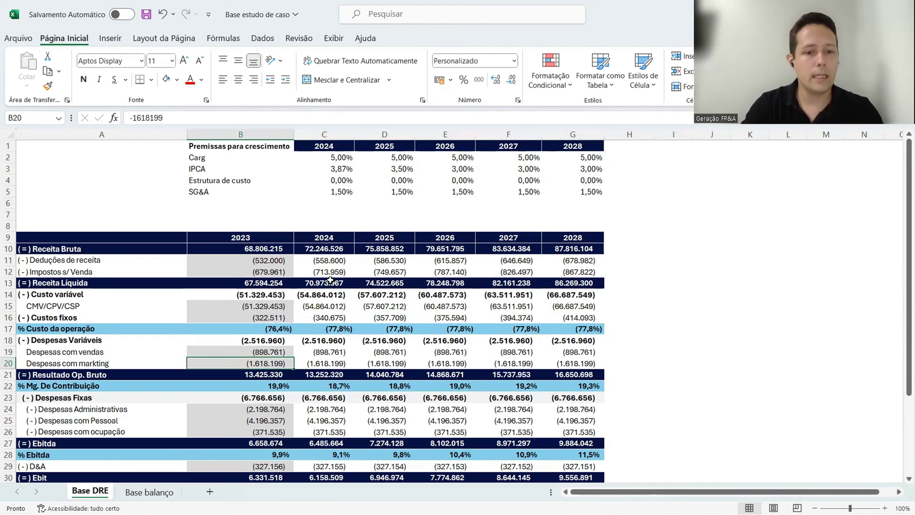
key(Up)
key(F2)
key(Escape)
key(Right)
key(F2)
key(Escape)
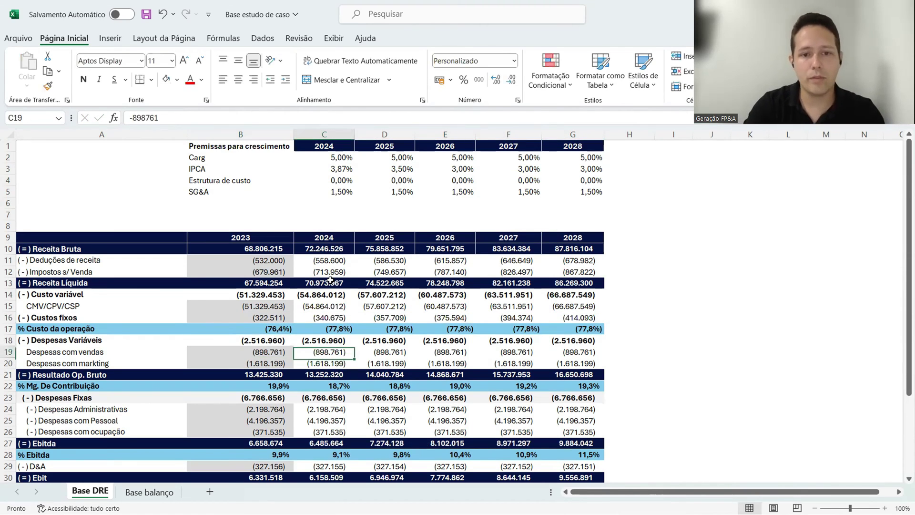
key(Right)
key(Right)
key(F2)
key(Escape)
key(Left)
key(Up)
key(Left)
key(Left)
key(Down)
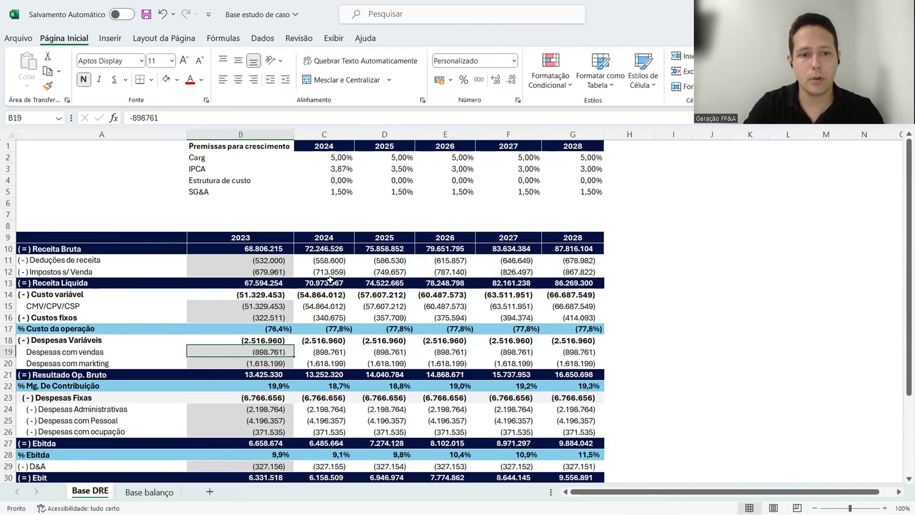
- Replace the 2024 Despesas com vendas value in C19 with the growth formula copied from C11, =B11*(1+C2)
key(Down)
key(Right)
key(Up)
key(Up)
key(Up)
key(Up)
key(Up)
key(Up)
key(Up)
key(Up)
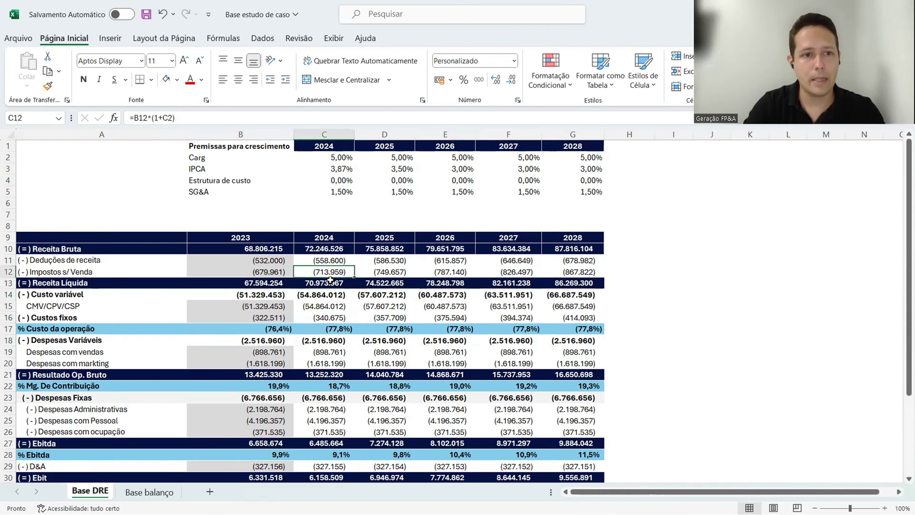
key(Up)
key(F2)
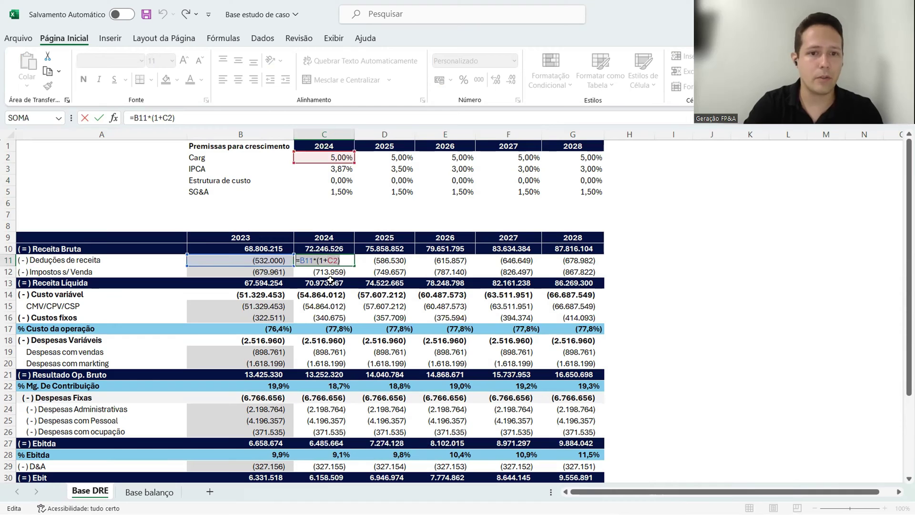
key(Escape)
key(Down)
key(Down)
key(Down)
key(Down)
key(Down)
key(Down)
key(Down)
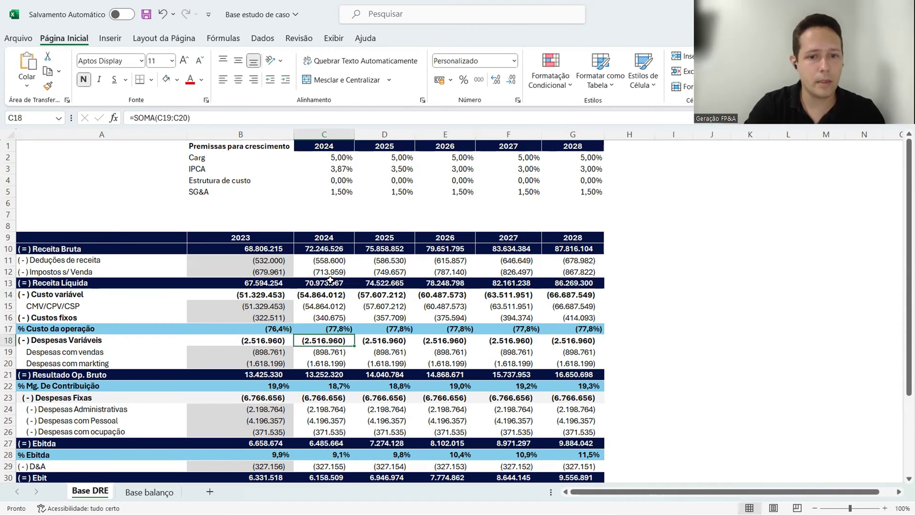
key(Down)
text(-8987)
key(BackSpace)
key(ctrl+v)
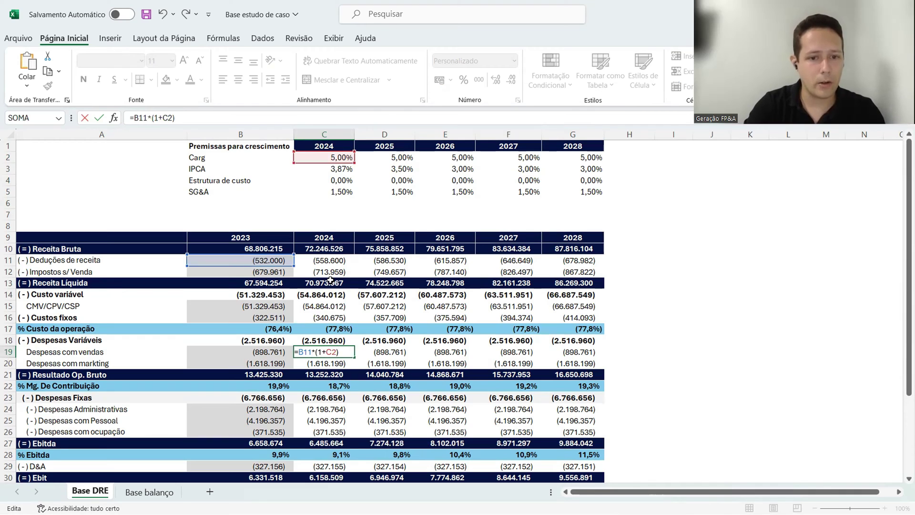
- Change the base reference in the C19 growth formula, entering =B9*(1+C2)
key(Up)
key(Up)
key(Up)
key(Up)
key(Up)
key(Up)
key(Up)
key(Up)
key(Up)
key(Up)
text(-)
key(BackSpace)
key(BackSpace)
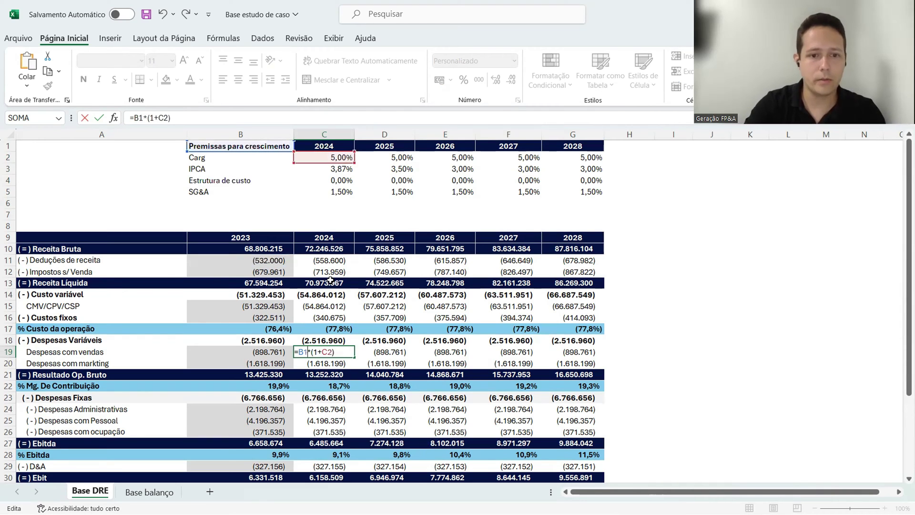
text(9)
key(Return)
- Correct the C19 formula to grow 2023 Despesas com vendas as =B19*(1+C2), and check its references
key(Up)
key(F2)
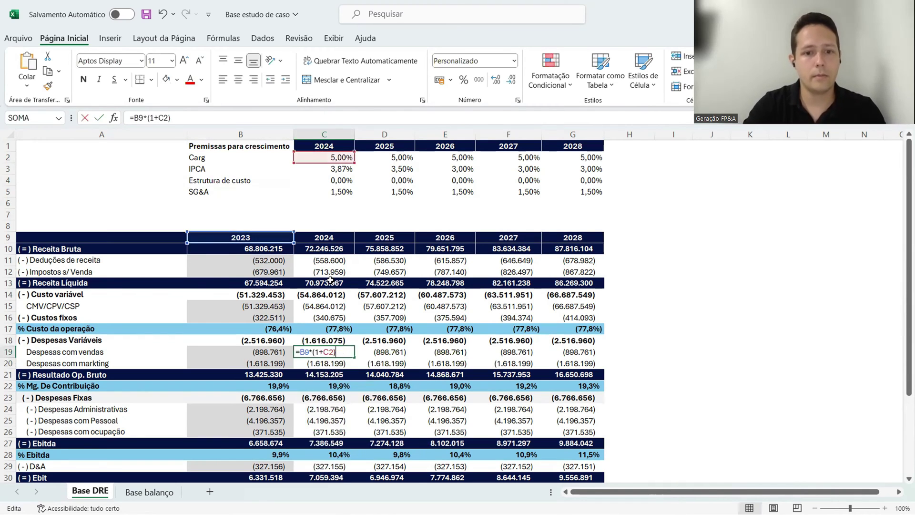
key(Left)
key(Left)
key(Left)
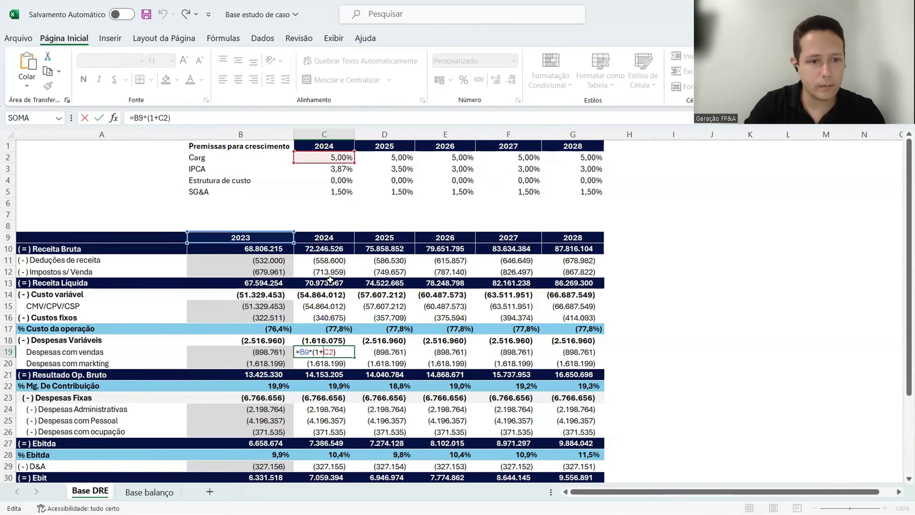
key(F2)
key(Down)
key(Down)
key(Down)
key(Down)
key(Down)
key(Down)
key(Down)
key(Down)
key(Down)
key(Down)
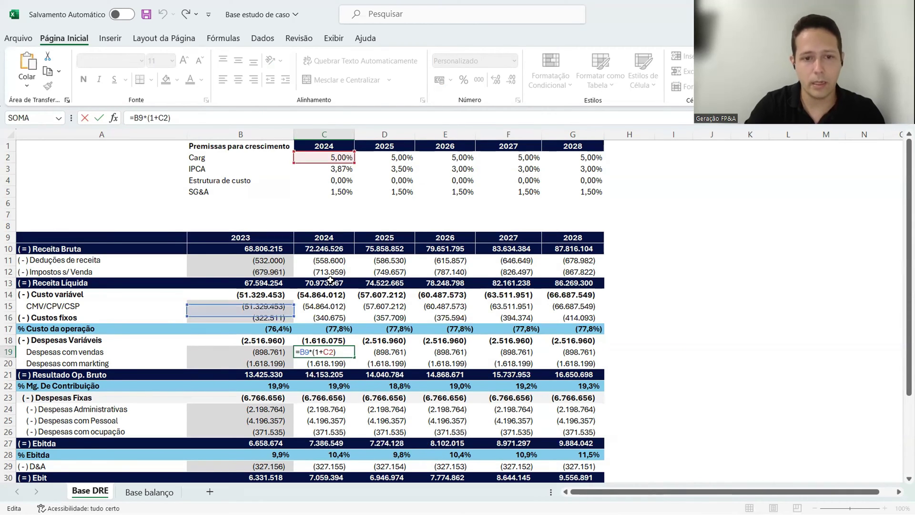
key(Return)
key(Up)
key(F2)
key(Return)
key(Up)
key(F2)
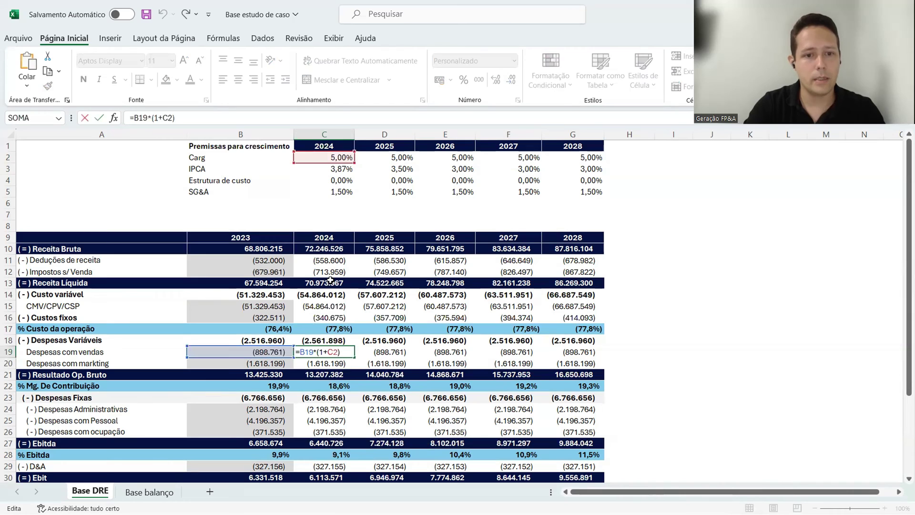
- Copy the 2024 Despesas com vendas growth formula in C19 across 2025 to 2028
key(Escape)
key(ctrl+c)
key(shift+Right)
key(shift+Right)
key(shift+Right)
key(shift+Right)
key(ctrl+v)
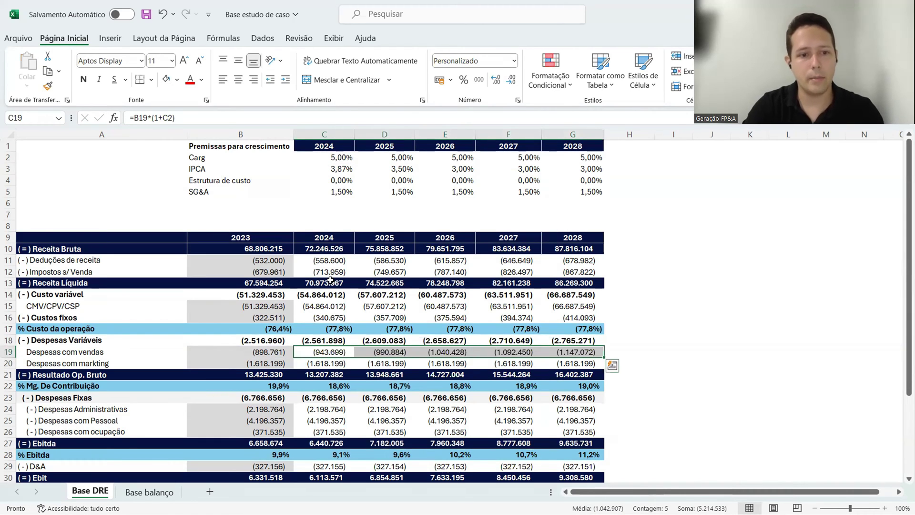
- Replace the 2024 marketing expense value in C20 with the growth formula from C19, =B19*(1+C2)
key(Down)
key(F2)
key(Escape)
key(Up)
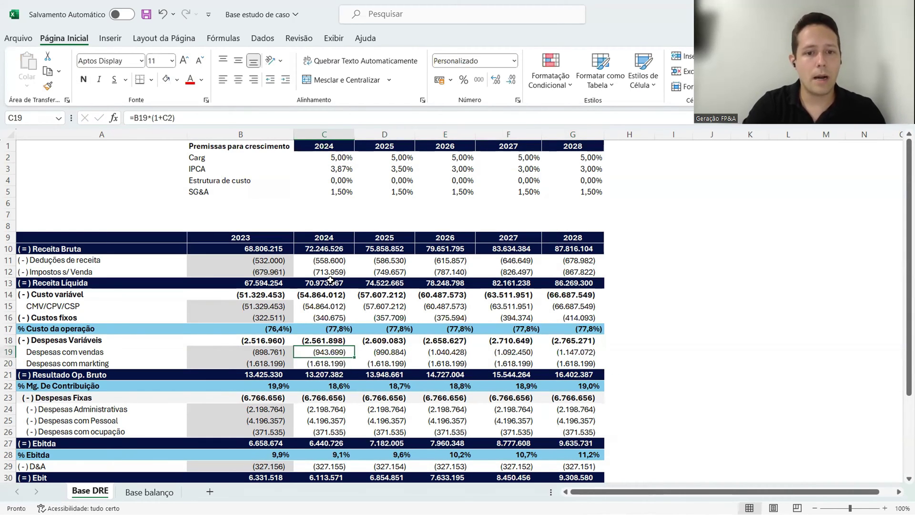
key(F2)
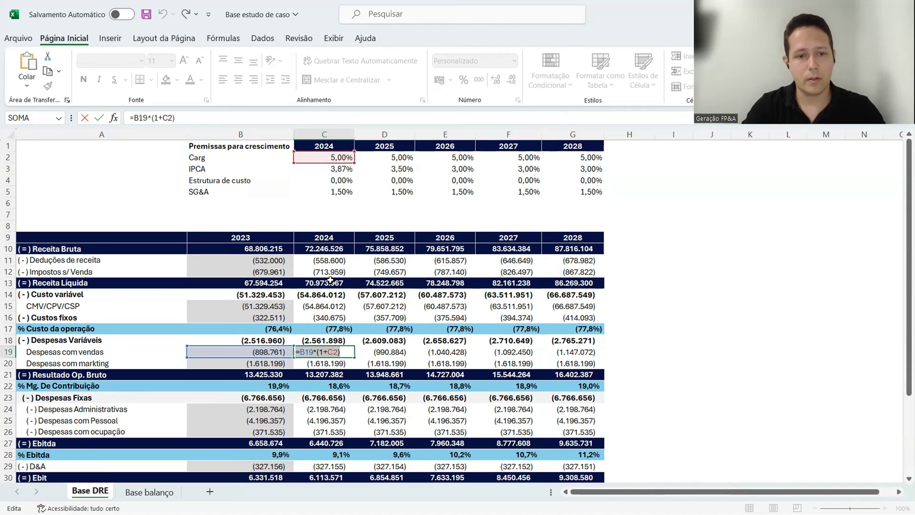
key(Escape)
key(Down)
key(F2)
key(ctrl+v)
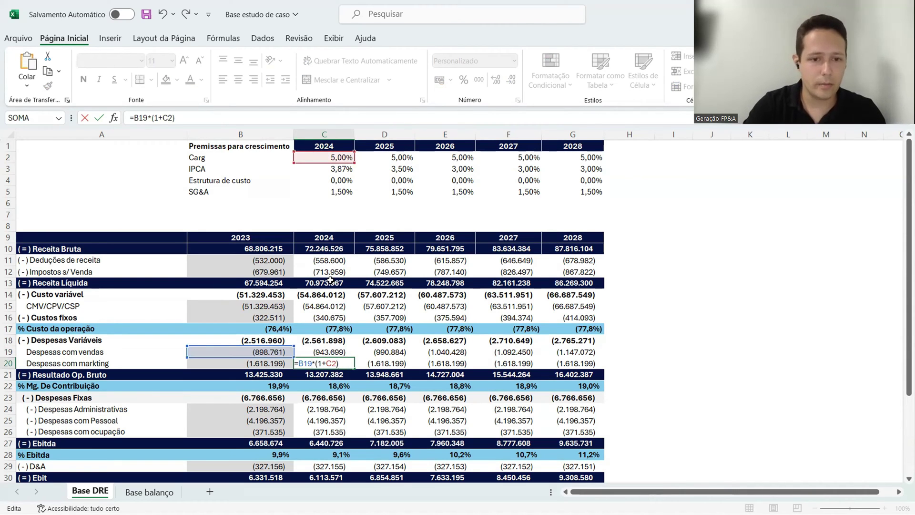
- Correct the base reference in C20 so the formula grows the 2023 marketing expense, =B20*(1+C2)
key(Left)
key(Left)
key(Left)
key(Left)
key(Left)
key(Left)
key(Left)
key(BackSpace)
key(BackSpace)
text(20)
key(Return)
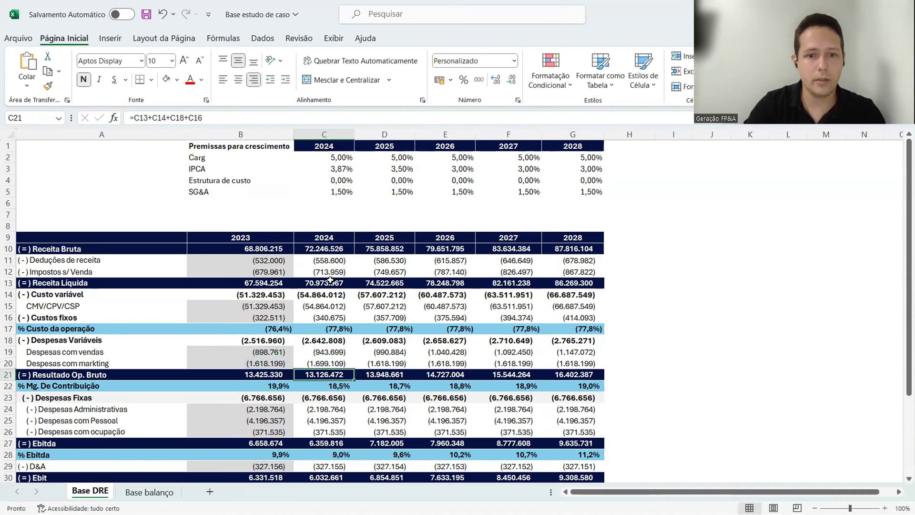
- Copy the 2024 marketing expense growth formula in C20 across 2025 to 2028
key(Up)
key(ctrl+c)
key(shift+Right)
key(shift+Right)
key(shift+Right)
key(shift+Right)
key(Return)
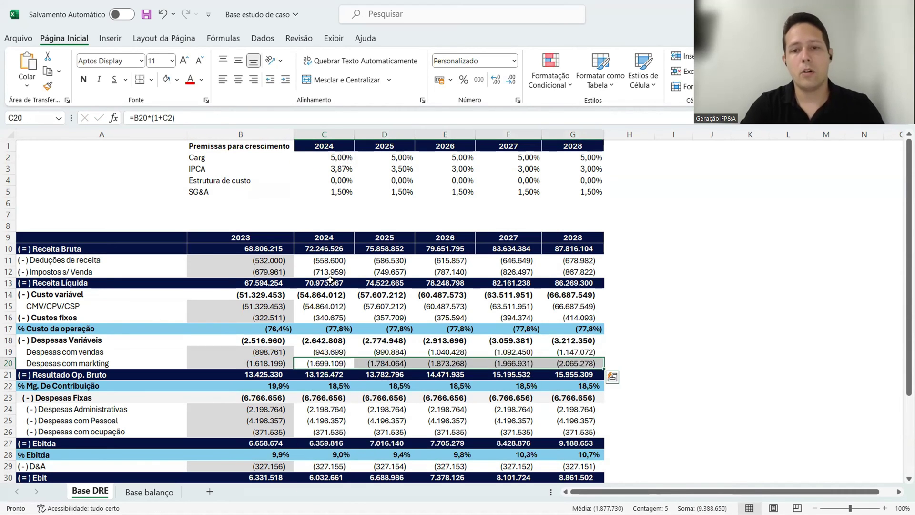
- Review the Estrutura de custo assumptions in row 4 for 2024 to 2028
key(Up)
key(Up)
key(Up)
key(Up)
key(Up)
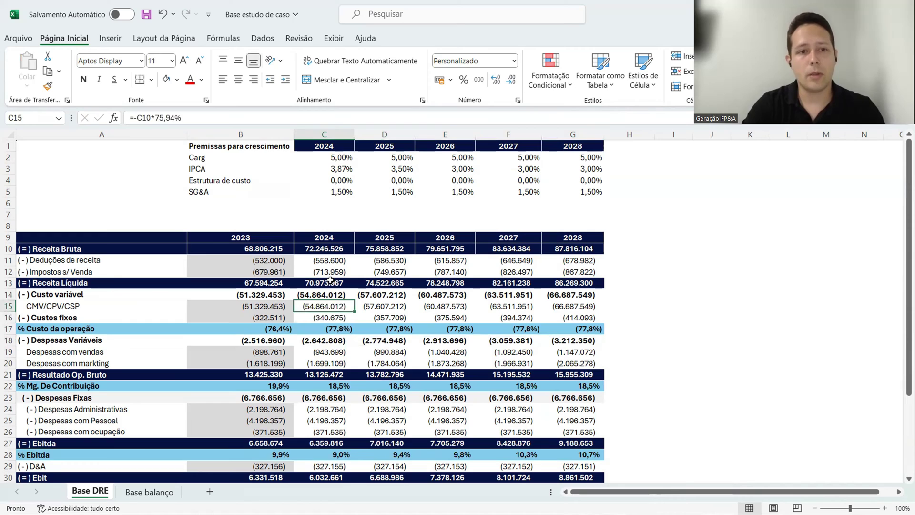
key(Up)
key(Up)
key(Up)
key(Up)
key(Up)
key(Up)
key(Up)
key(Up)
key(Up)
key(Up)
key(Up)
key(Right)
key(Right)
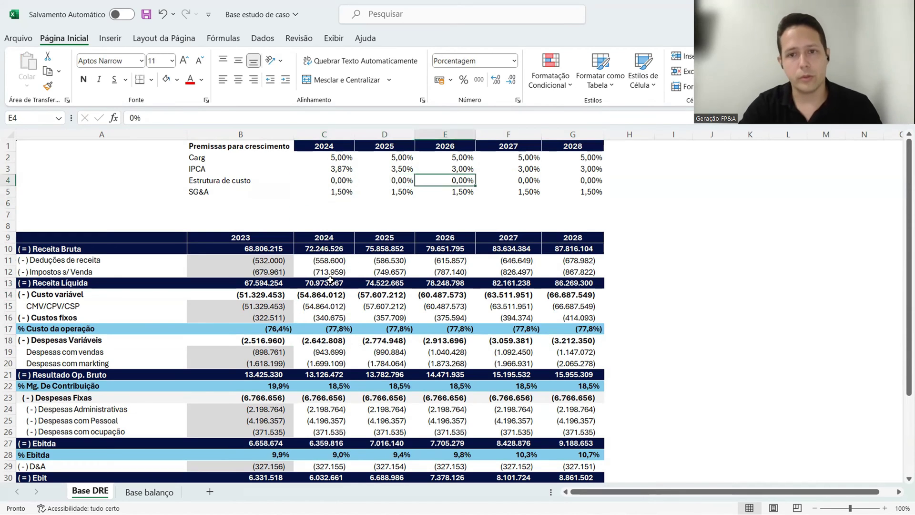
key(Right)
key(Right)
key(Left)
key(Left)
key(Left)
key(Left)
- Extend the 2024 CMV/CPV/CSP formula in C15 with the Estrutura de custo assumption, giving =-C10*75,94%*(1+C4)
key(Down)
key(Down)
key(Down)
key(Down)
key(Down)
key(Down)
key(Down)
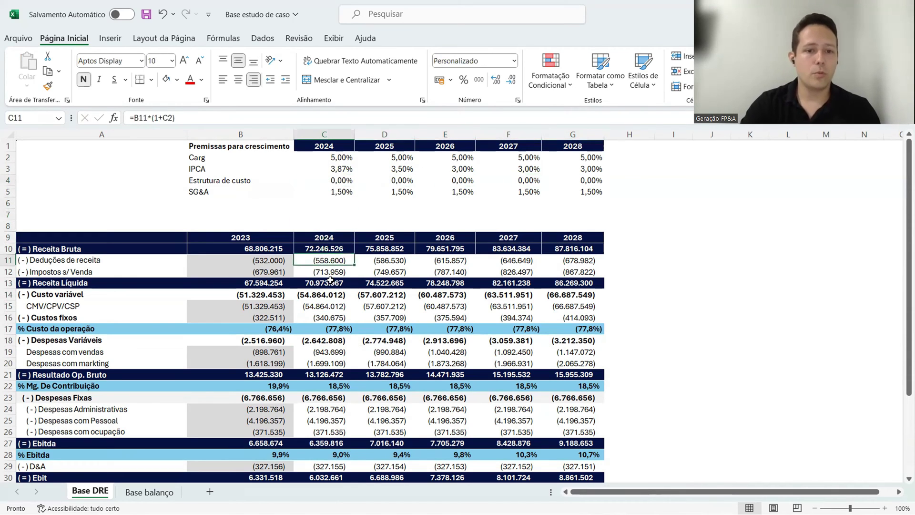
key(Down)
key(Down)
key(Down)
key(Down)
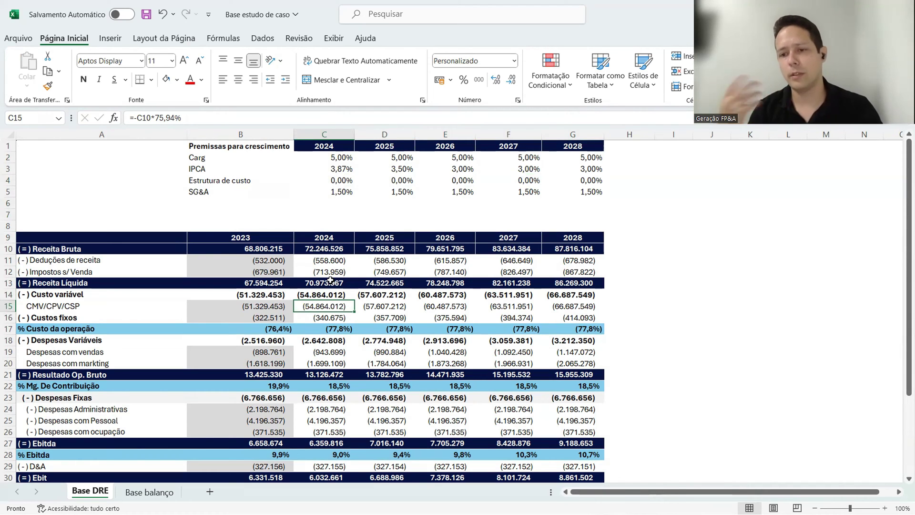
key(F2)
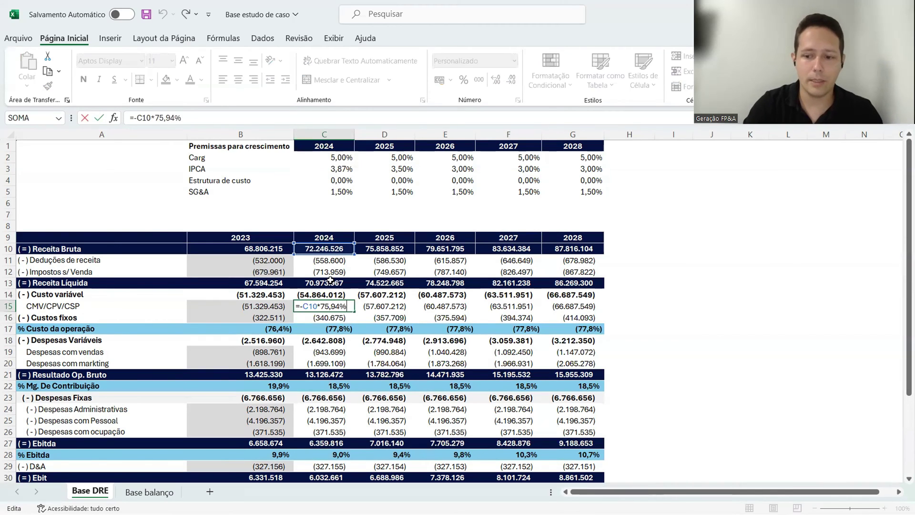
text(*)
key(Home)
text(9)
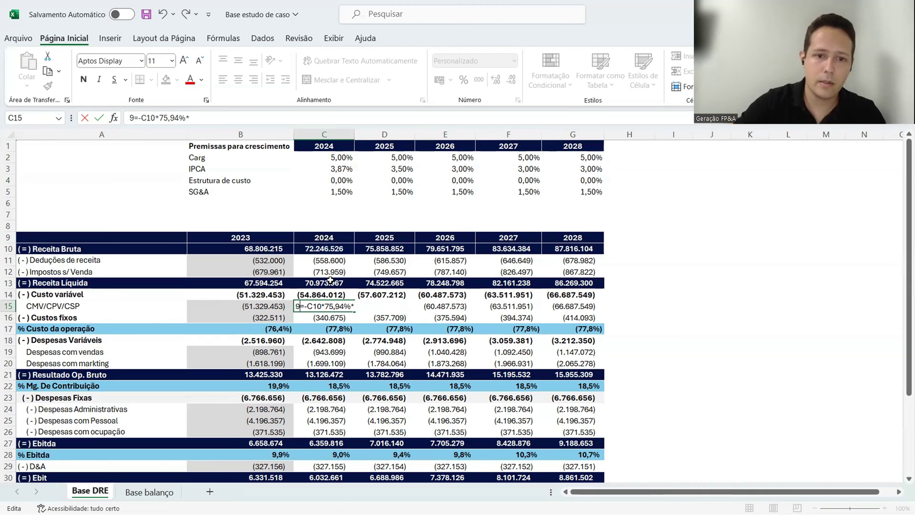
key(BackSpace)
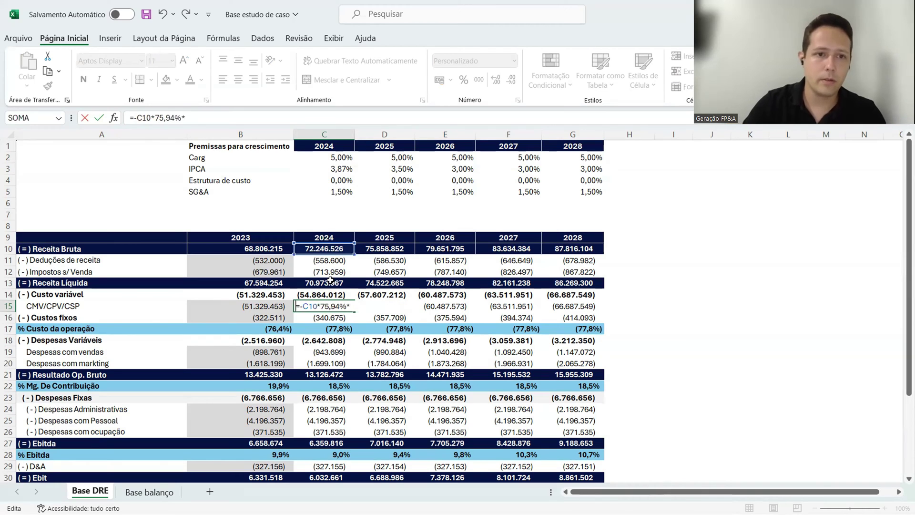
click(198, 123)
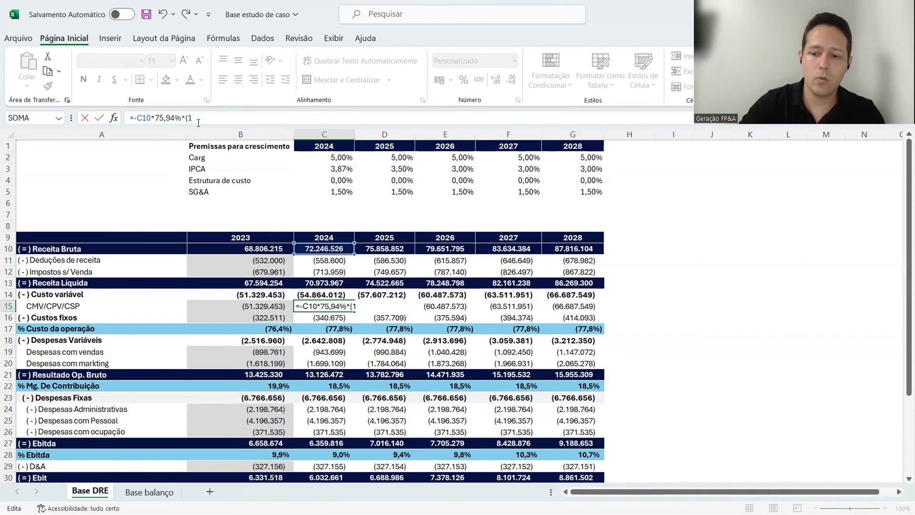
click(341, 179)
key(ctrl+Return)
- Copy the 2024 CMV/CPV/CSP formula in C15 across 2025 to 2028
key(ctrl+c)
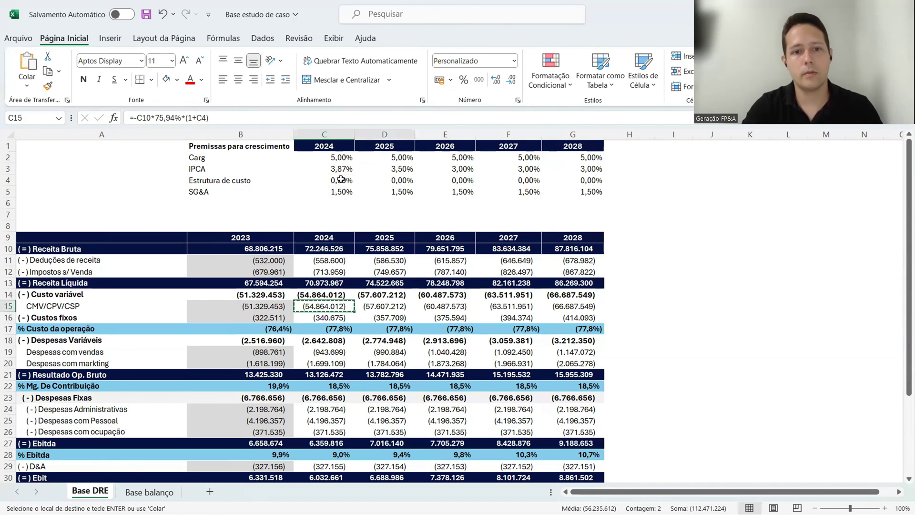
key(shift+Right)
key(shift+Right)
key(shift+Right)
key(Return)
- Extend the 2024 Custos fixos formula in C16 with the Estrutura de custo and IPCA assumptions, giving =-0,48%*C13*(1+C4)*(1+C3)
key(Down)
key(F2)
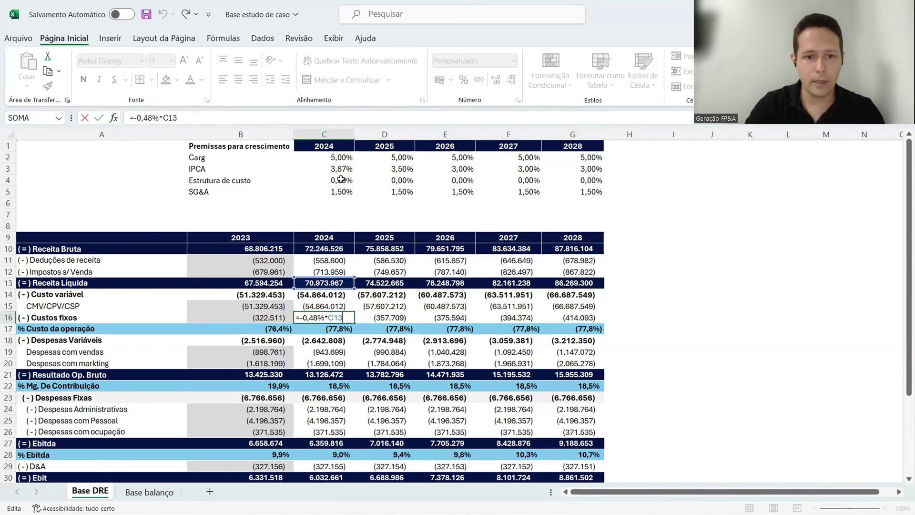
text(*)
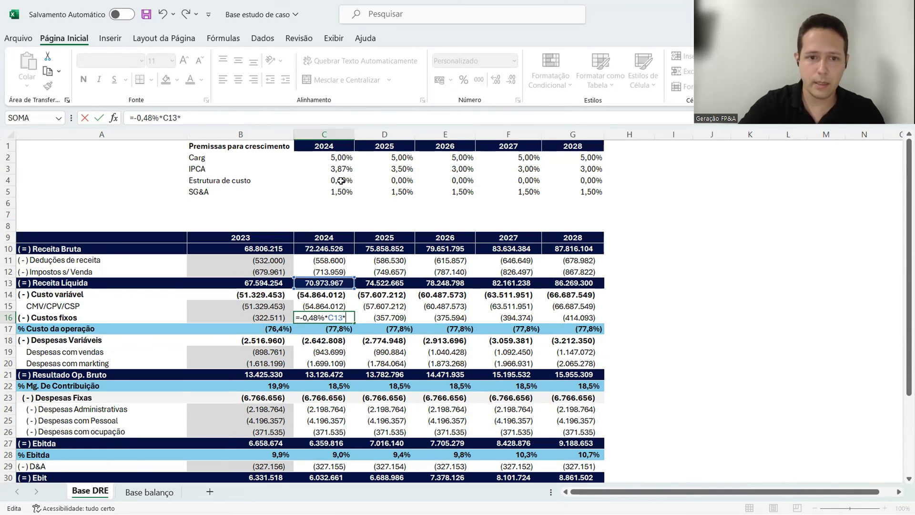
text(()
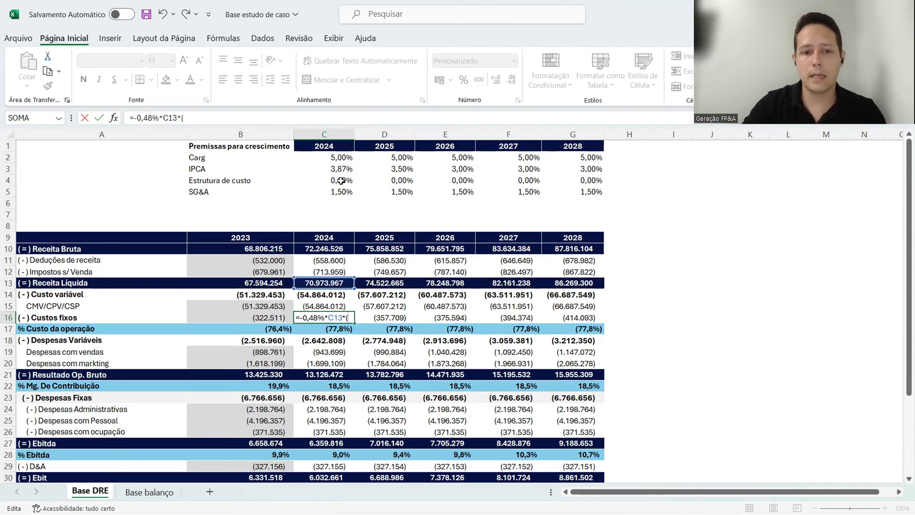
text(1+)
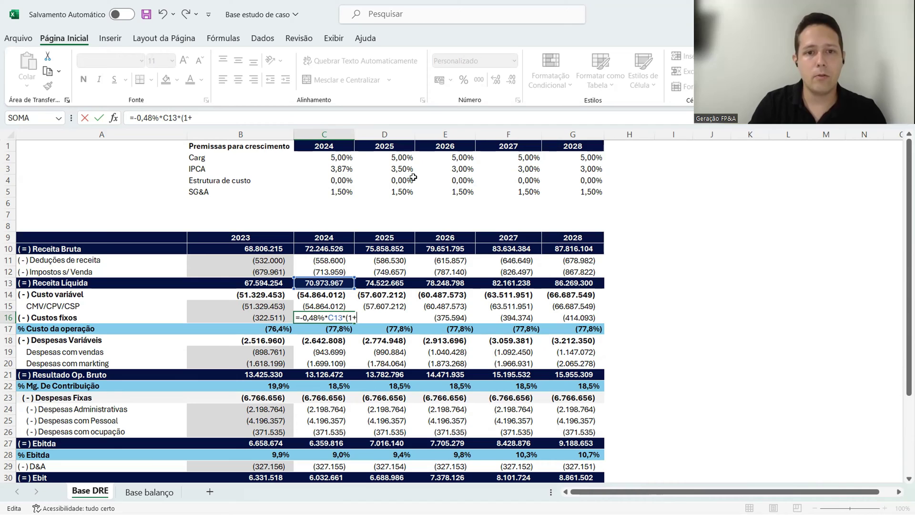
click(345, 180)
text()*(1)
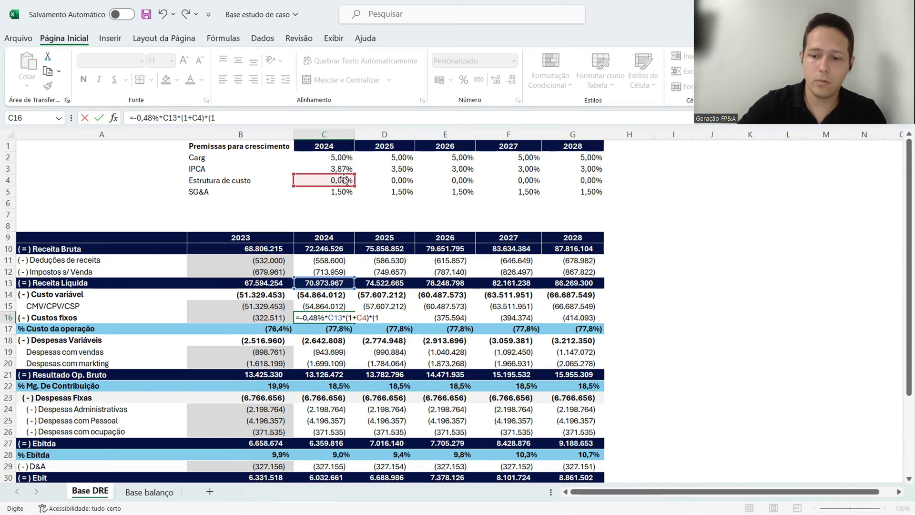
text(+)
click(337, 168)
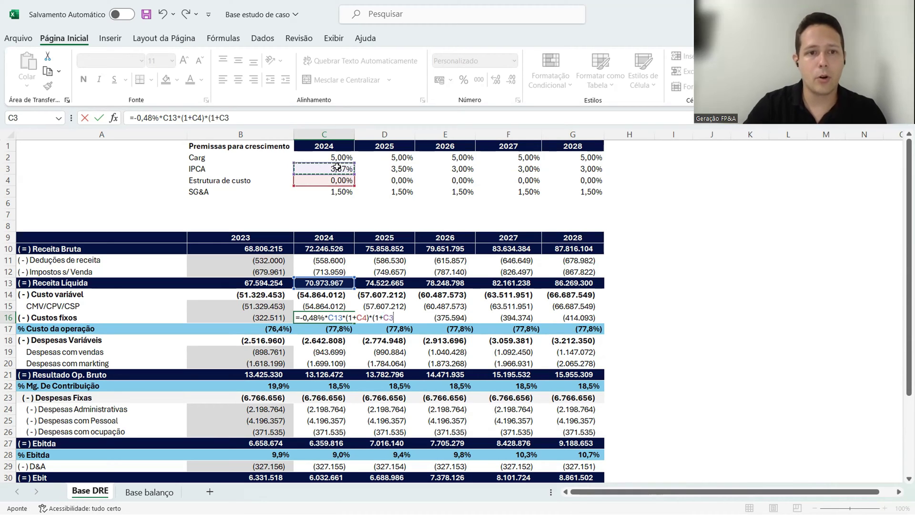
text())
key(Return)
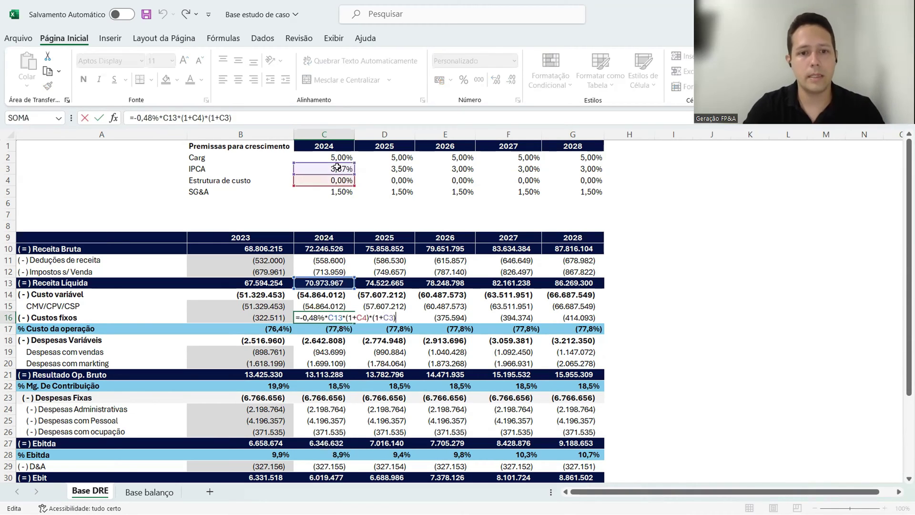
- Copy the 2024 Custos fixos formula in C16 across 2025 to 2028
key(Up)
key(ctrl+c)
key(shift+Right)
key(shift+Right)
key(shift+Right)
key(shift+Right)
key(ctrl+v)
key(Escape)
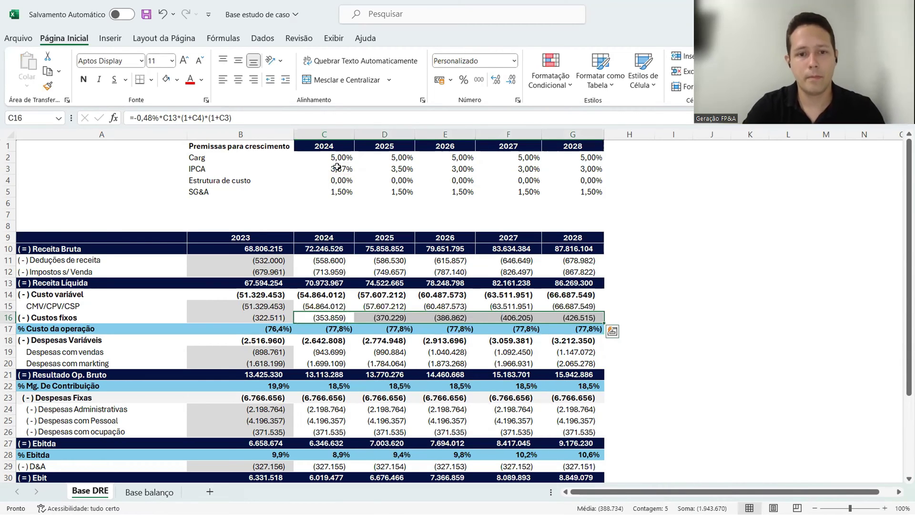
- Check the cell references in the Custos fixos formulas of row 16 for each year from 2024 to 2028
key(F2)
key(Tab)
key(F2)
key(Tab)
key(F2)
key(Tab)
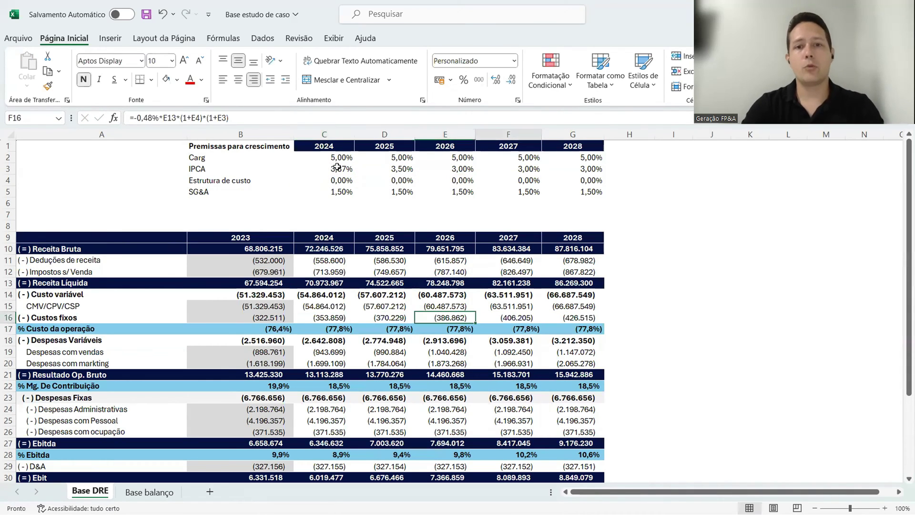
key(F2)
key(Tab)
key(F2)
key(shift+Tab)
key(shift+Tab)
key(shift+Tab)
key(shift+Tab)
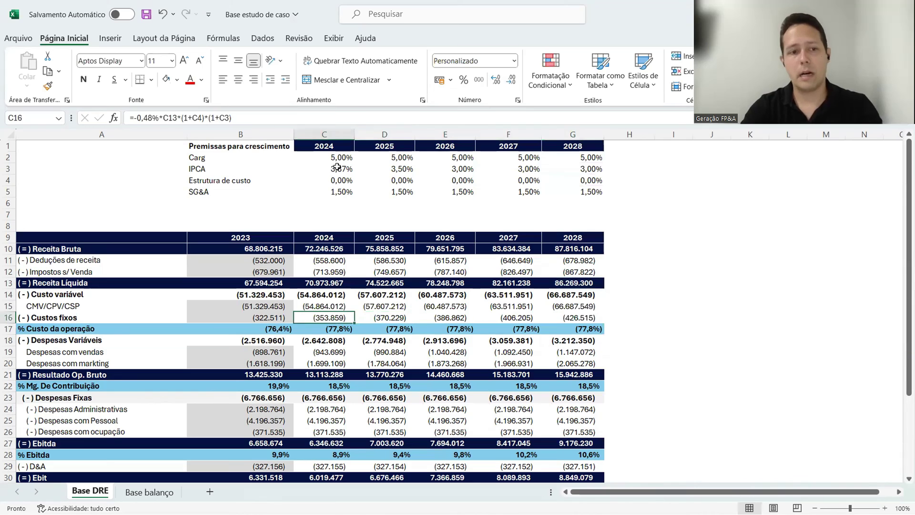
key(Tab)
key(F2)
key(Tab)
key(F2)
key(Escape)
key(shift+Tab)
key(shift+Tab)
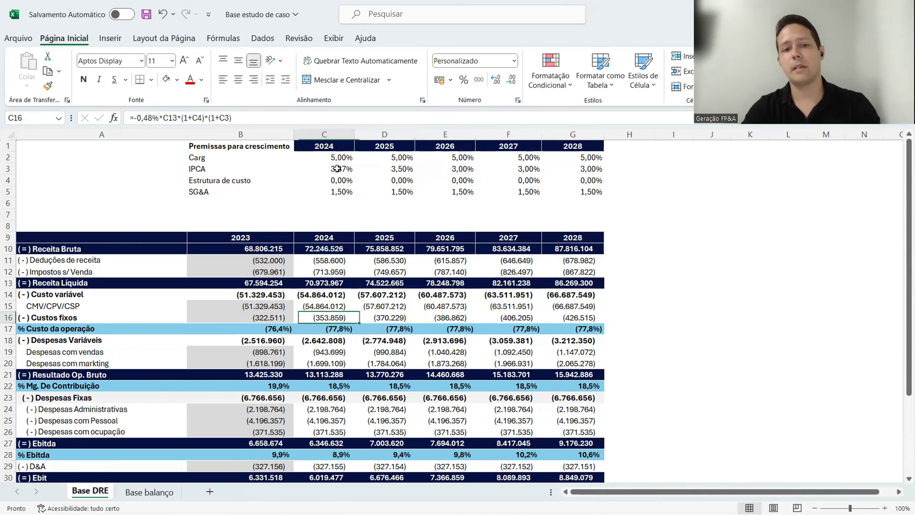
key(Tab)
key(F2)
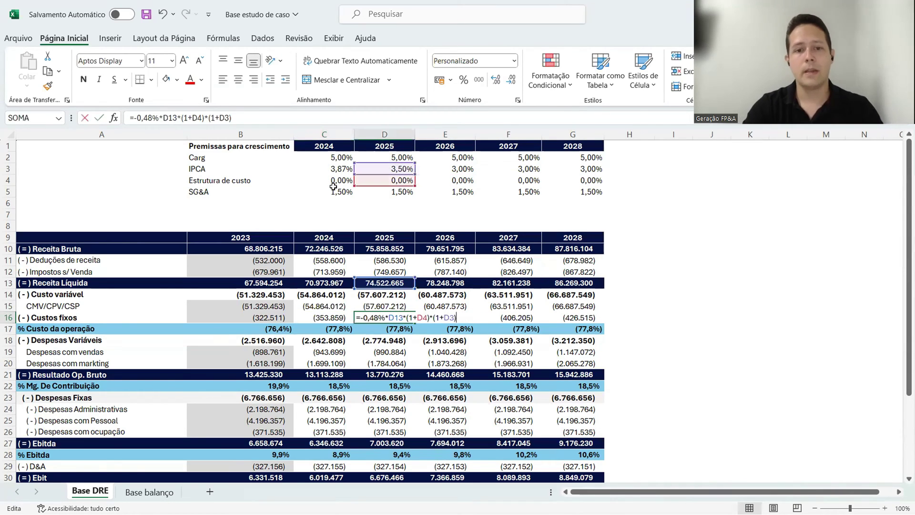
key(Tab)
key(F2)
key(Tab)
key(F2)
key(Tab)
key(F2)
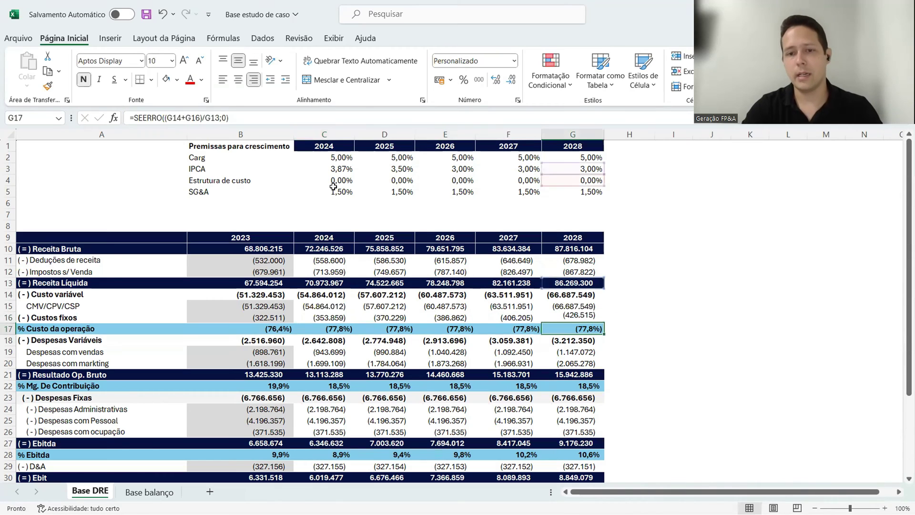
- Review the % Custo da operação formulas in row 17 and the 2024 CMV/CPV/CSP formula in C15
key(shift+Tab)
key(shift+Tab)
key(shift+Tab)
key(Down)
key(Up)
key(Right)
key(Down)
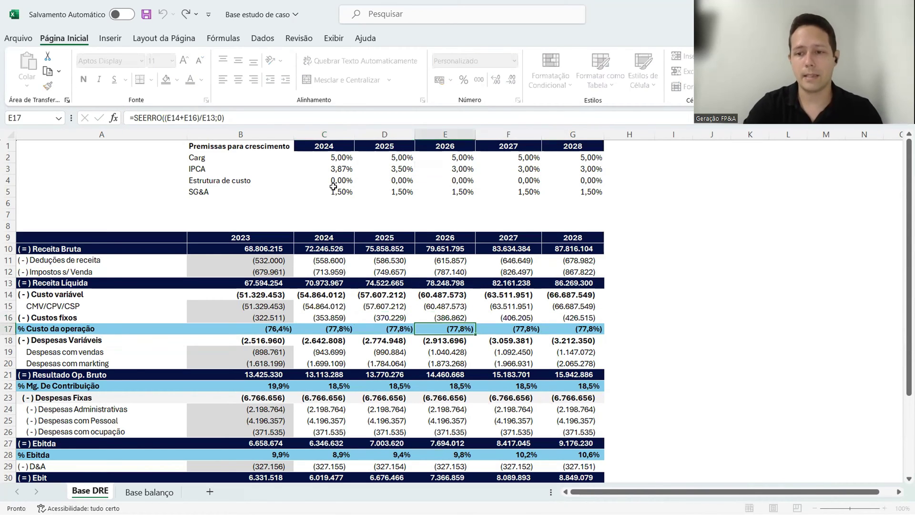
key(Left)
key(Left)
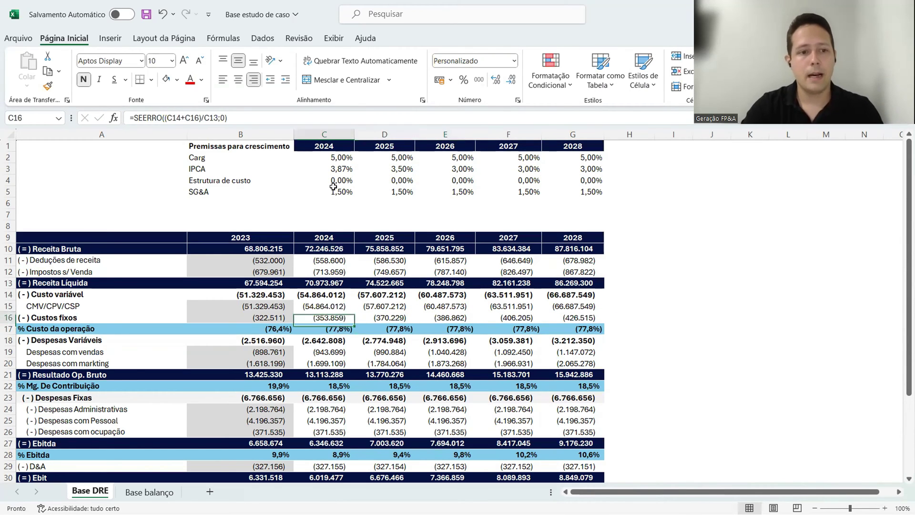
key(Up)
key(Up)
key(F2)
key(Escape)
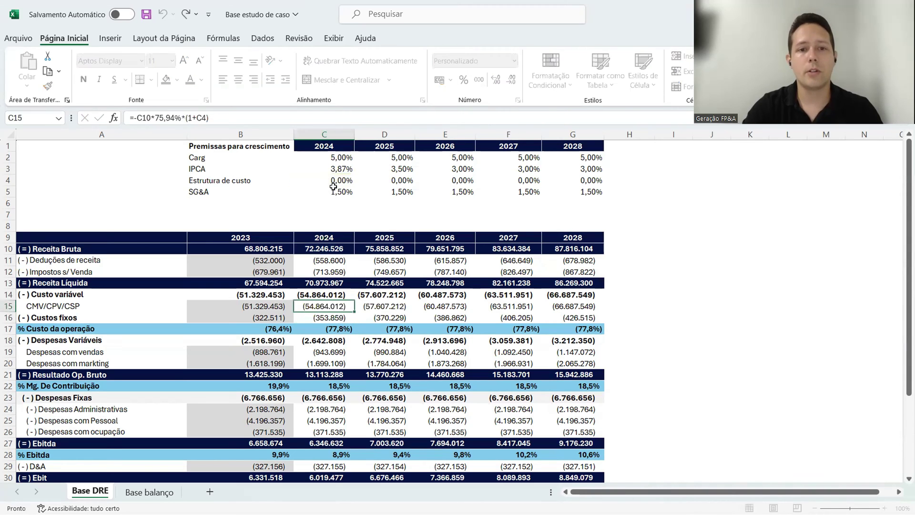
- Set the Estrutura de custo assumption to 2% for 2024 and 2025, and to 5% for 2026
key(Up)
key(Up)
key(Up)
key(Up)
key(Up)
key(Up)
key(Up)
key(Up)
key(Up)
key(Up)
key(Up)
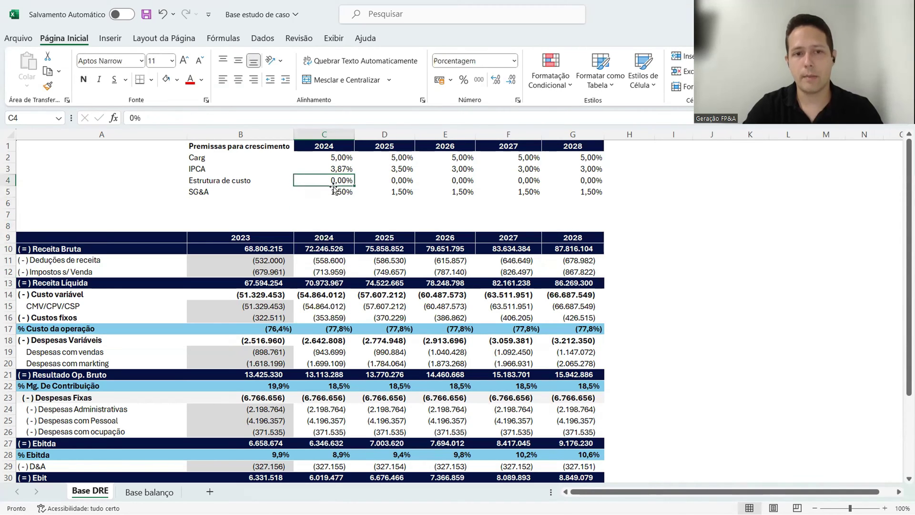
text(2)
key(Tab)
text(2)
key(Tab)
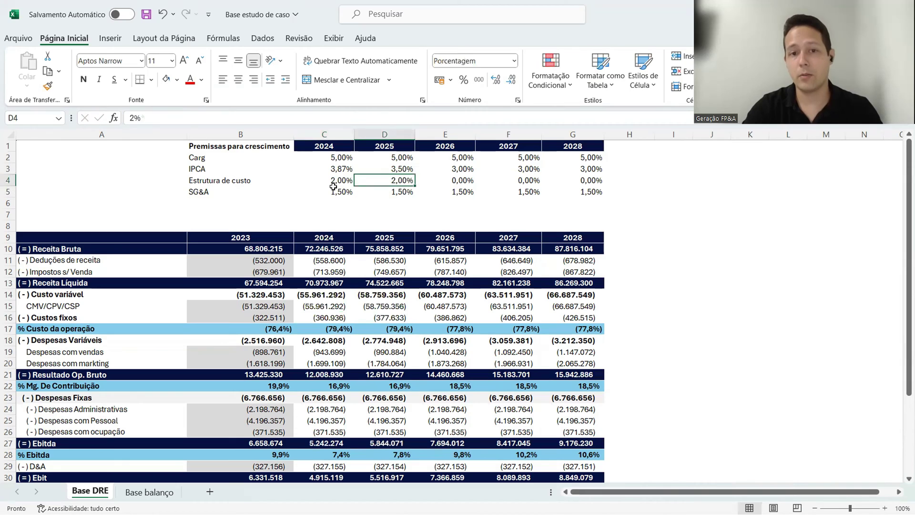
text(5)
key(Return)
key(Up)
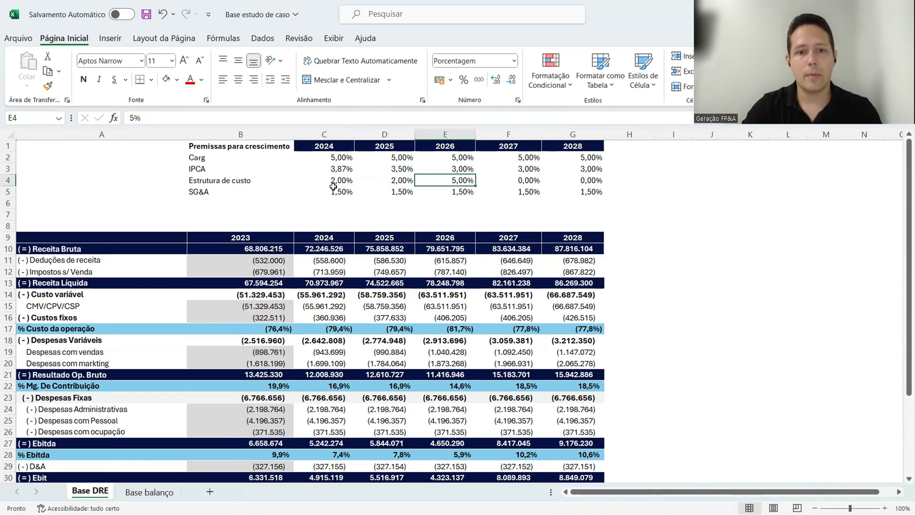
- Set the Estrutura de custo assumption to 0% for 2024, 2025 and 2026
text(0)
key(Left)
text(0)
key(Left)
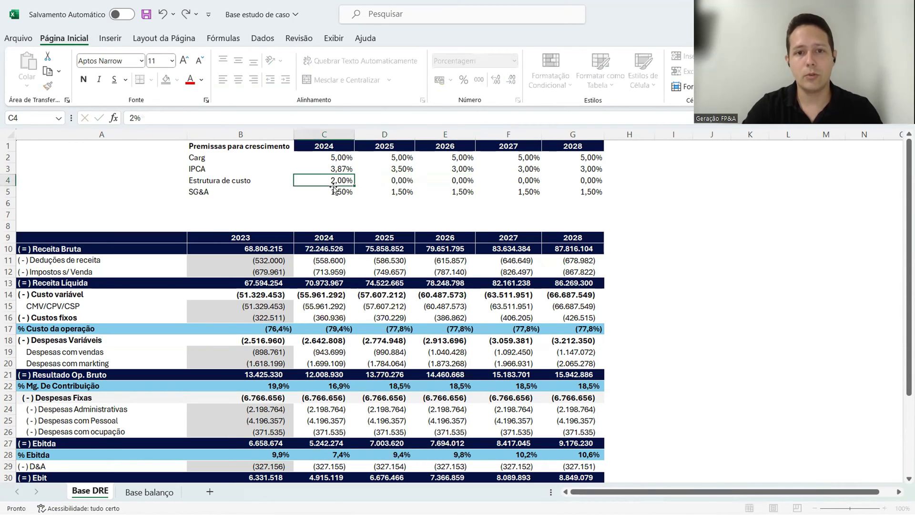
text(0)
key(Return)
key(Up)
key(Right)
key(Right)
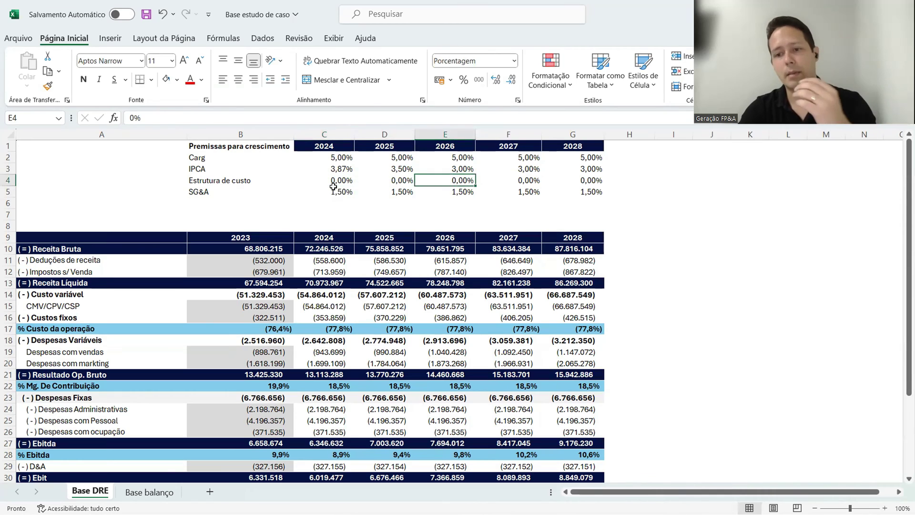
- Review the 2026 % Custo da operação formula in E17 and the Despesas com vendas formulas in row 19 from 2024 to 2026
key(Down)
key(Down)
key(Down)
key(Down)
key(Down)
key(Down)
key(Down)
key(Down)
key(Down)
key(Down)
key(Down)
key(Down)
key(Down)
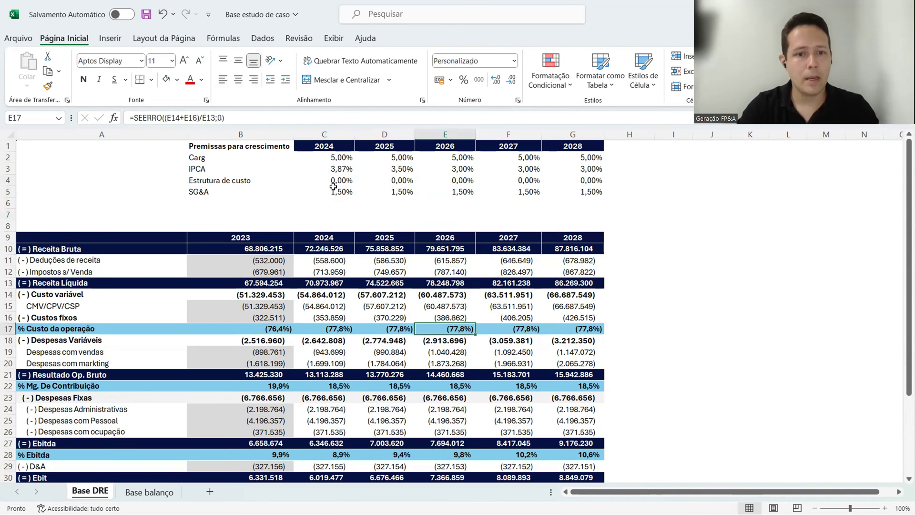
key(Left)
key(Left)
key(Down)
key(Down)
key(F2)
key(Tab)
key(Right)
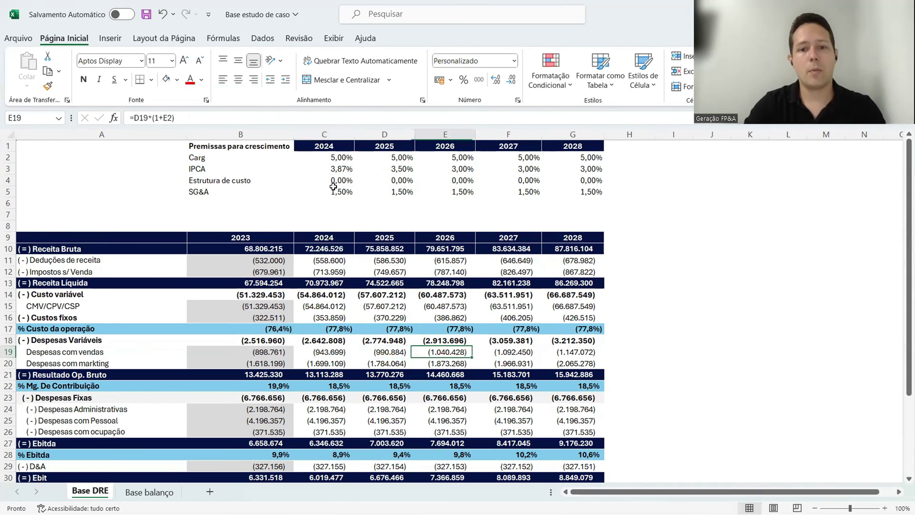
- Extend the 2024 Despesas com markting formula in C20 with IPCA so it reads =B20*(1+C2)*(1+C3)
key(Down)
key(Left)
key(Left)
key(F2)
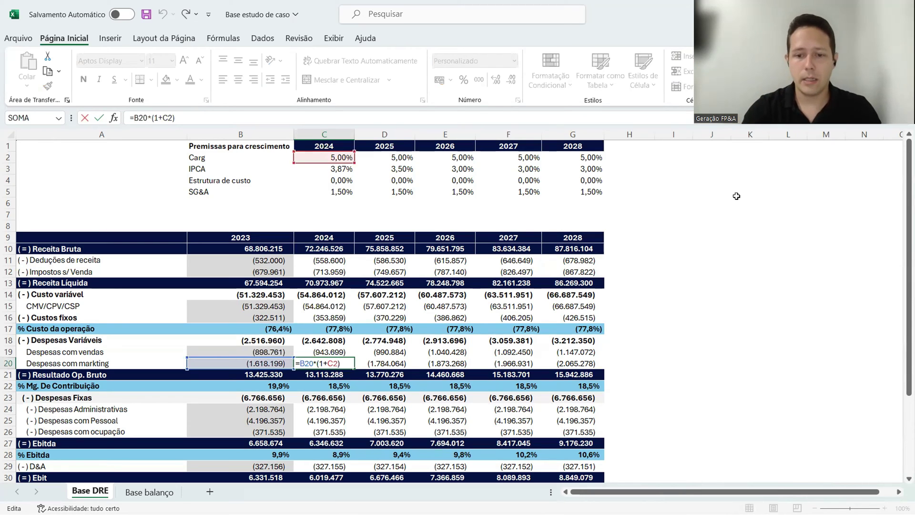
text(*(1)
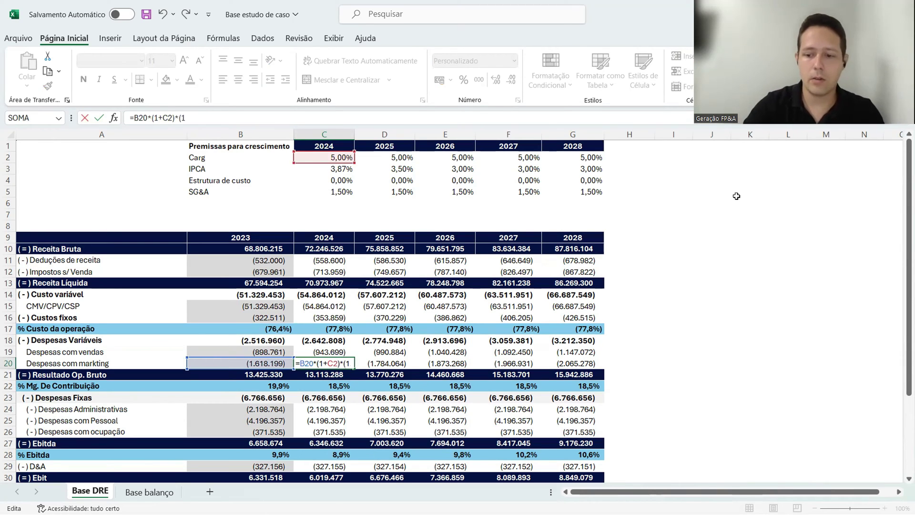
text(+)
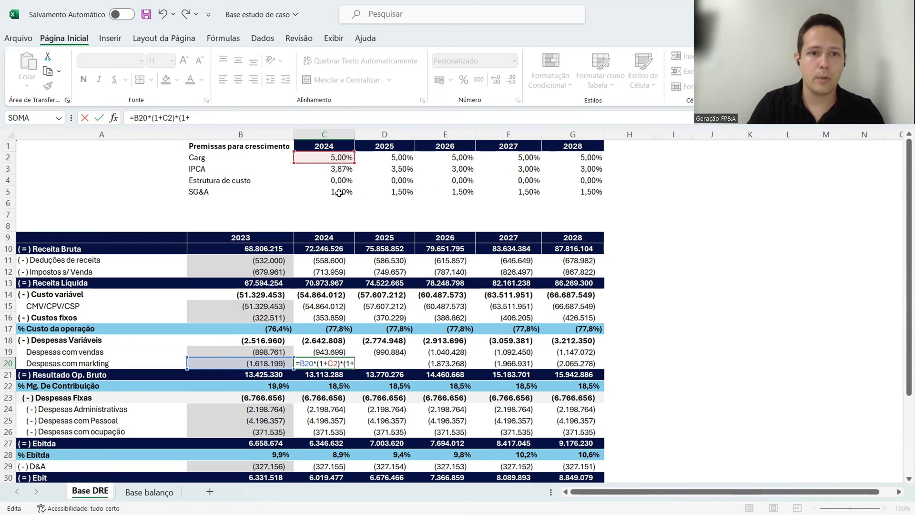
click(345, 172)
text())
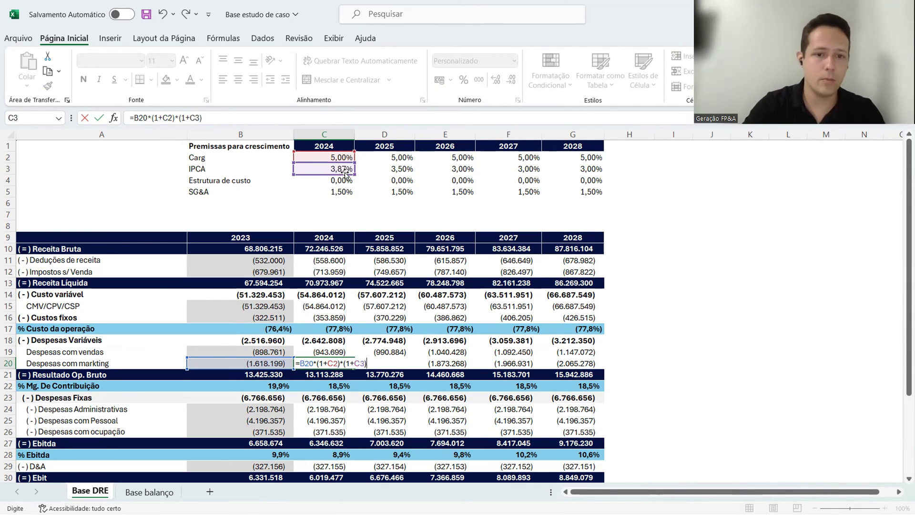
key(ctrl+Return)
- Copy the 2024 Despesas com markting formula in C20 across 2025 to 2028
key(ctrl+c)
key(shift+Right)
key(shift+Right)
key(shift+Right)
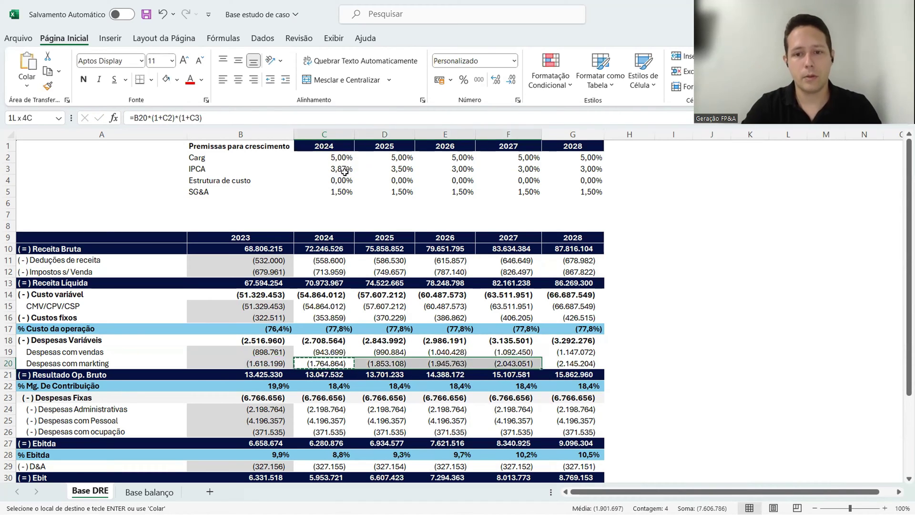
key(shift+Right)
key(Return)
- Check the cell references in the Despesas com markting formulas of row 20 for each year from 2024 to 2028
key(Left)
key(Right)
key(F2)
key(Return)
key(Up)
key(Right)
key(F2)
key(Return)
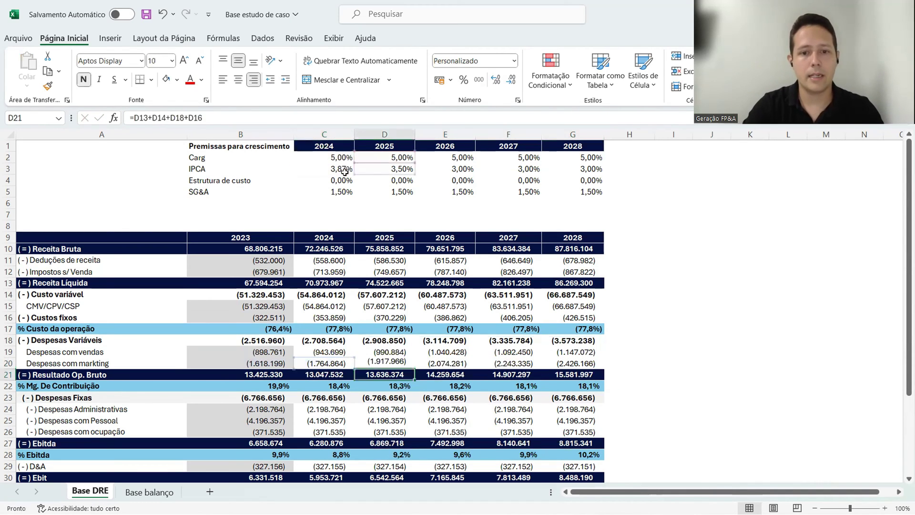
key(Up)
key(Right)
key(F2)
key(Return)
key(Up)
key(Right)
key(F2)
key(Return)
key(Up)
key(Right)
key(F2)
key(Return)
key(Up)
key(Left)
key(Left)
key(Left)
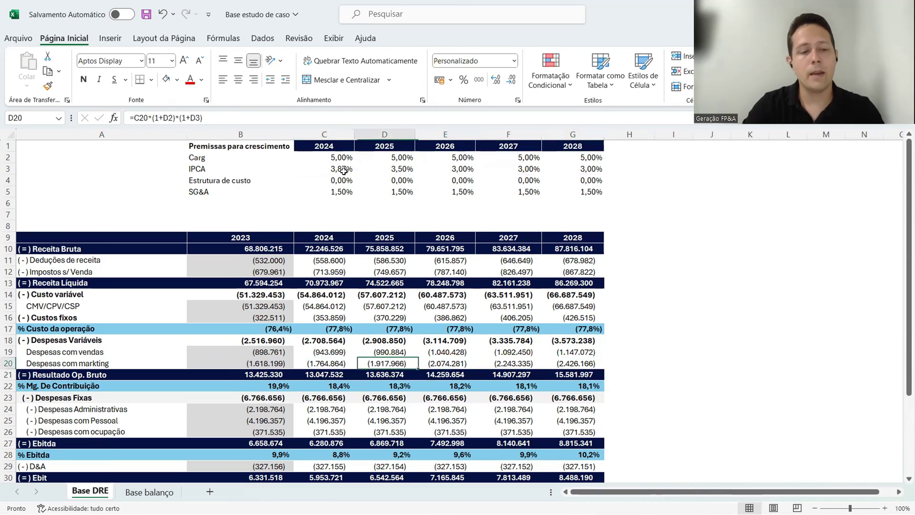
key(Left)
key(Left)
key(Left)
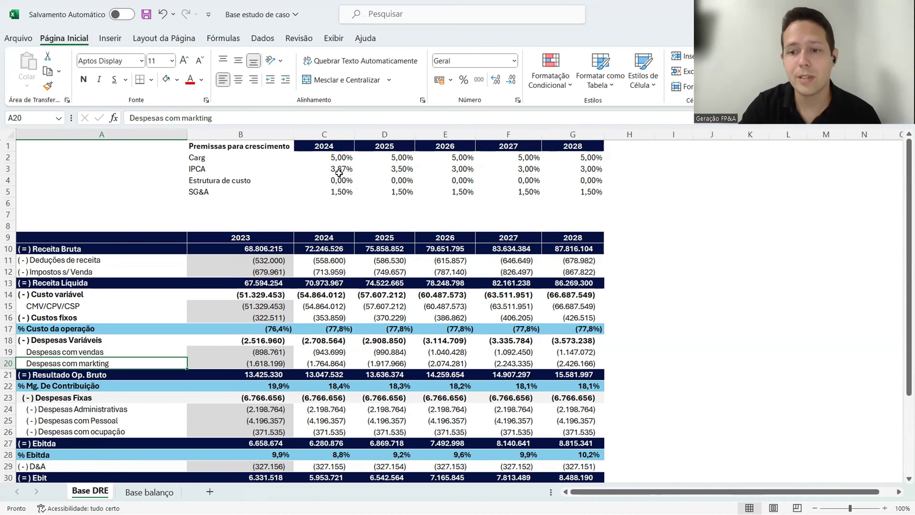
- Review the 2023 and 2024 Despesas Administrativas entries in row 24 and the 2024 Despesas com markting formula in C20
key(Down)
key(Down)
key(Down)
key(Down)
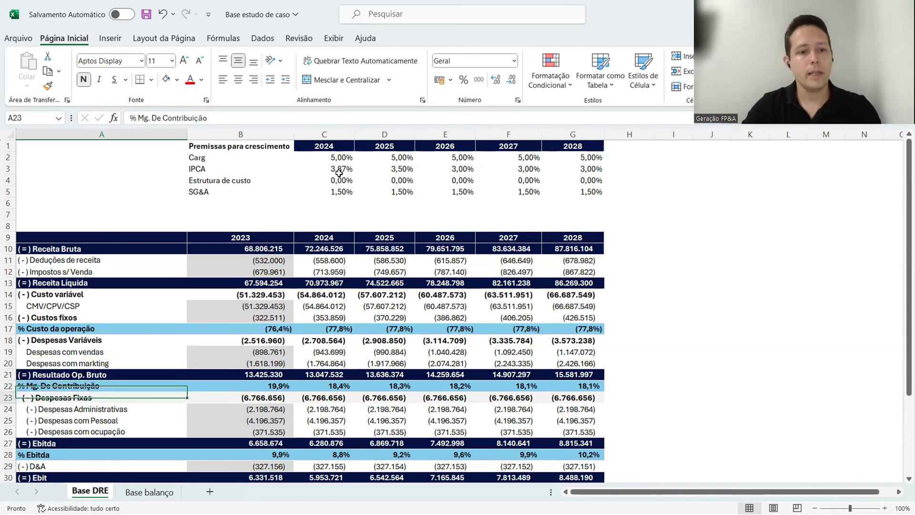
key(Right)
key(F2)
key(Return)
key(Up)
key(Right)
key(F2)
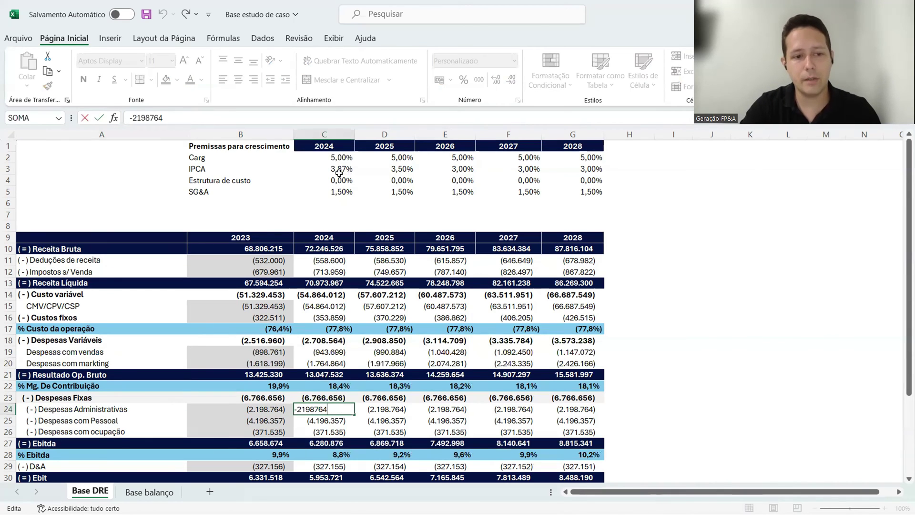
key(Escape)
key(Up)
key(Up)
key(Up)
key(Up)
key(F2)
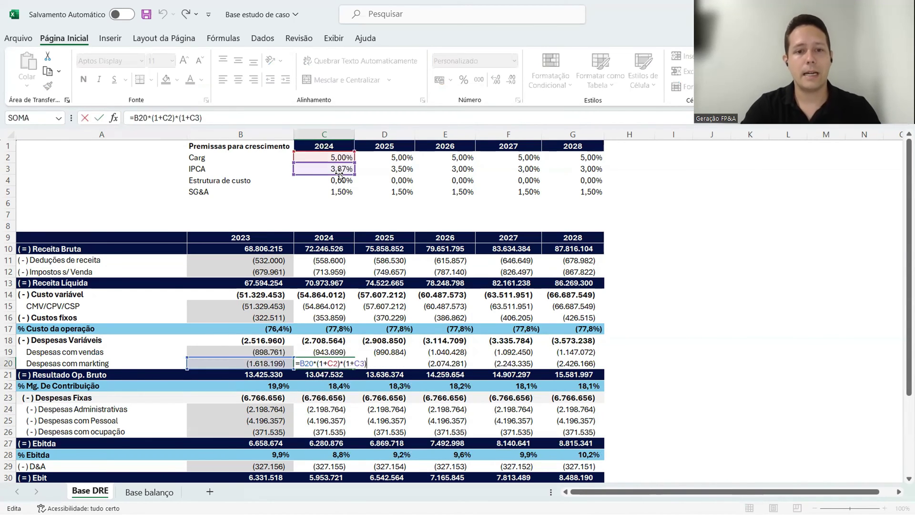
key(Escape)
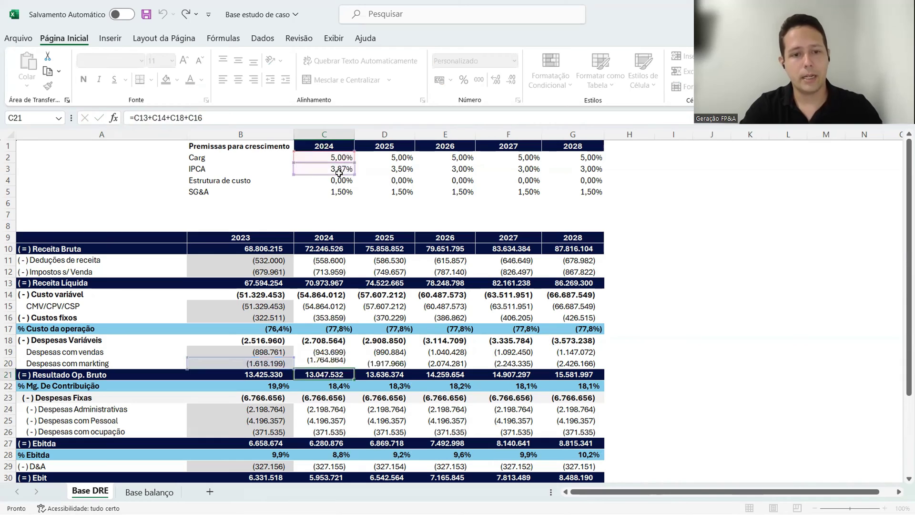
- Clear the hard-coded 2024 Despesas Administrativas value in C24
key(Down)
key(Down)
key(Down)
key(Down)
key(F2)
key(BackSpace)
key(BackSpace)
key(BackSpace)
key(BackSpace)
key(BackSpace)
key(BackSpace)
key(BackSpace)
key(BackSpace)
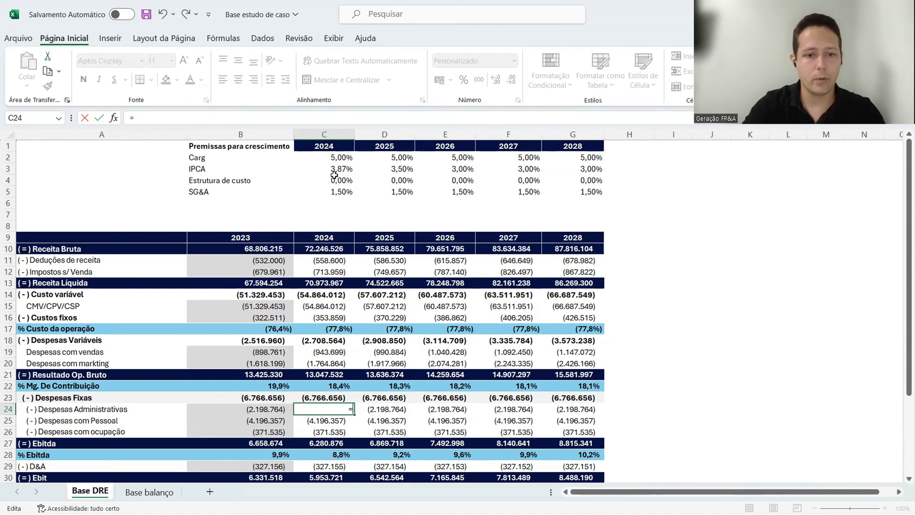
key(shift+Return)
- Try to reuse the Despesas com markting formula from C20 in the 2024 Despesas Administrativas cell C24
key(Up)
key(Up)
key(Up)
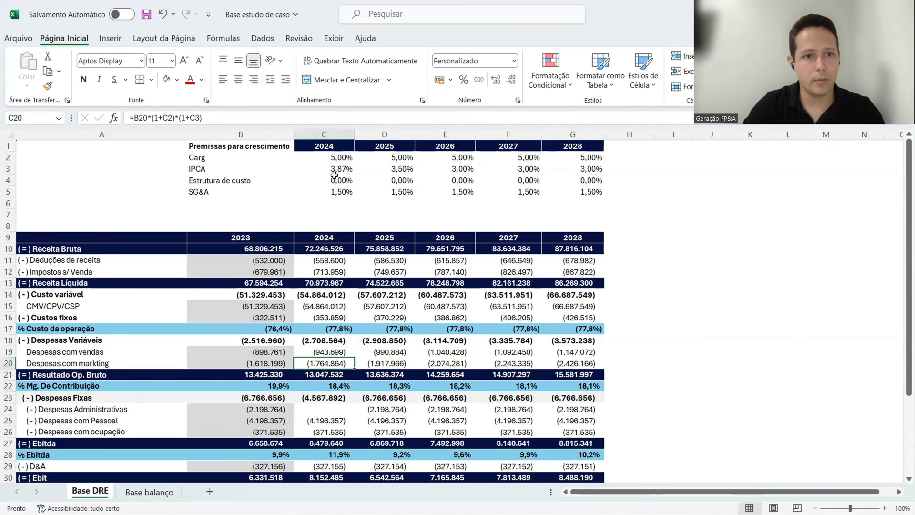
key(F2)
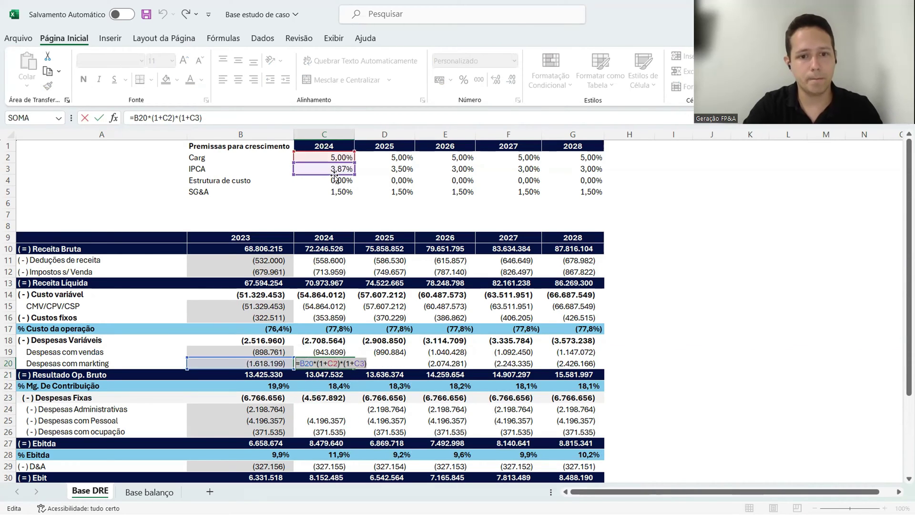
key(Return)
key(Down)
key(Down)
key(Down)
key(F2)
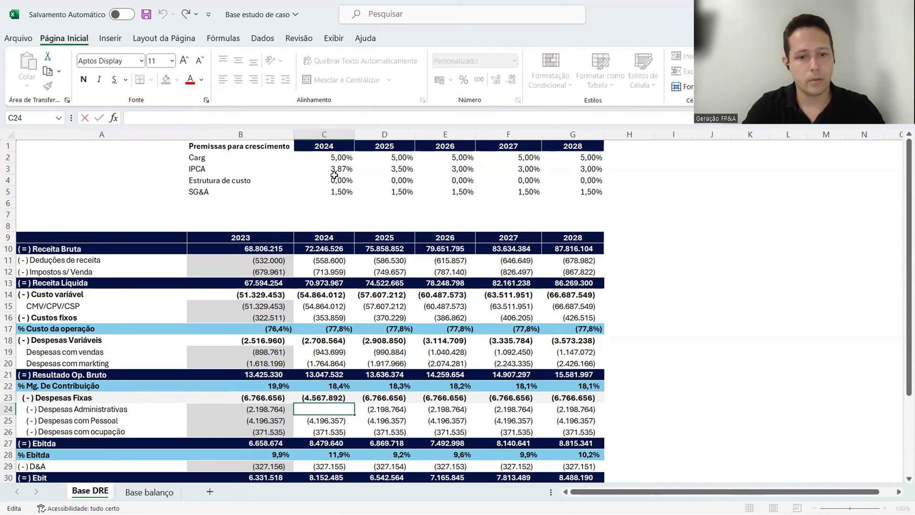
key(Return)
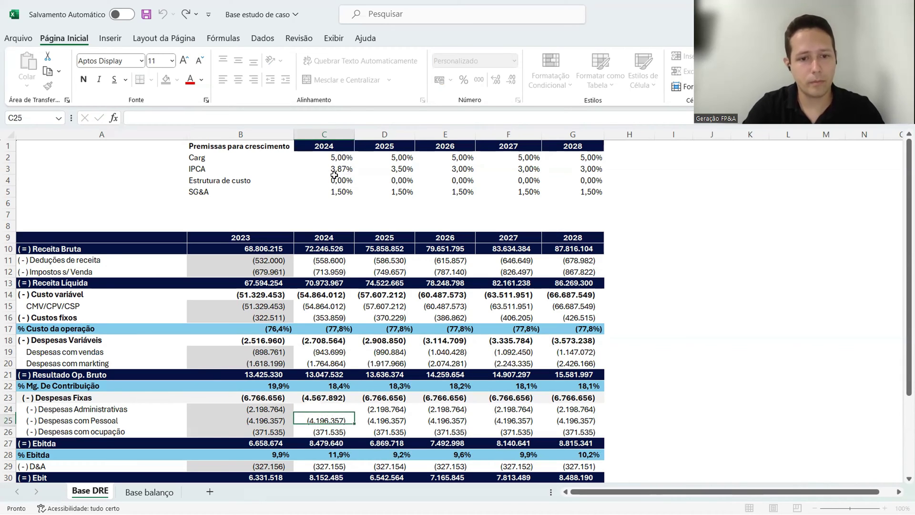
- Try to reuse the Despesas com vendas formula from C19 in the 2024 Despesas Administrativas cell C24
key(Up)
key(Up)
key(Up)
key(Up)
key(Up)
key(Up)
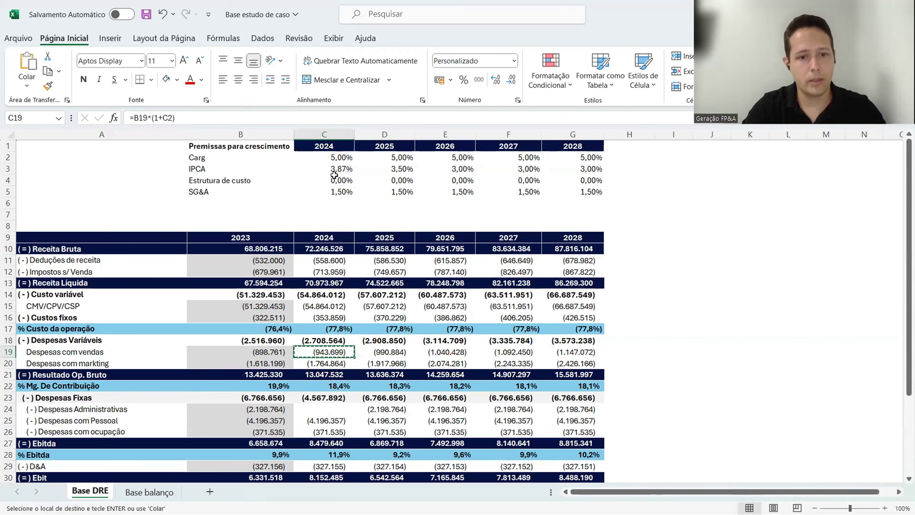
key(Down)
key(Down)
key(Down)
key(Down)
key(F2)
key(Down)
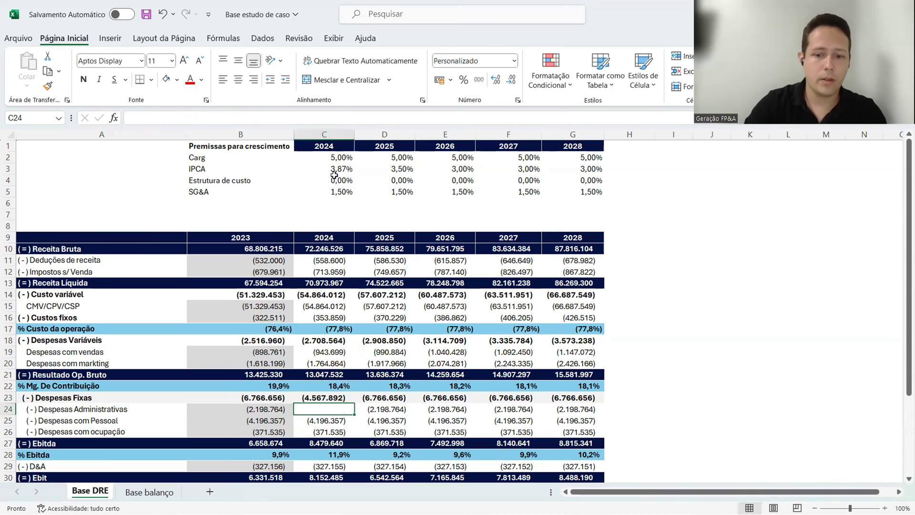
- Enter a 2024 Despesas Administrativas formula in C24 that grows B24 by the IPCA rate in C3 and the SG&A rate in C5
text(=)
key(Left)
text(*)
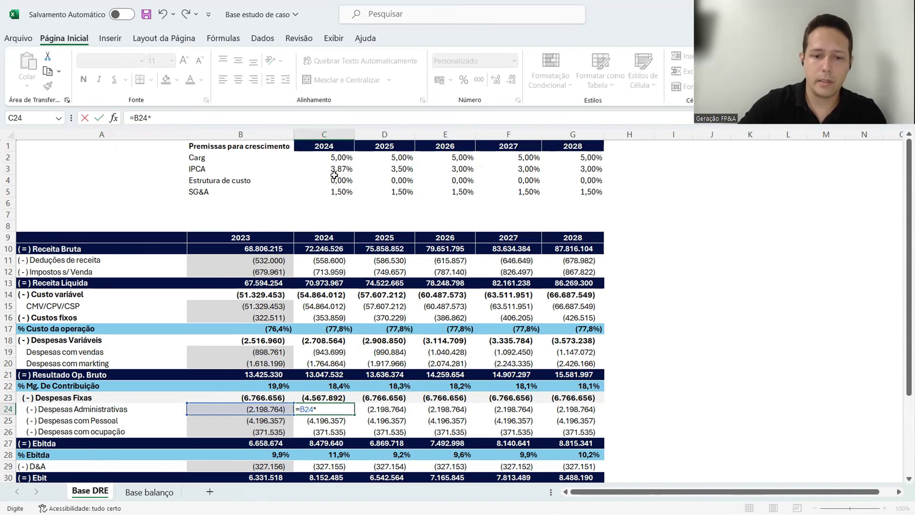
text((1+)
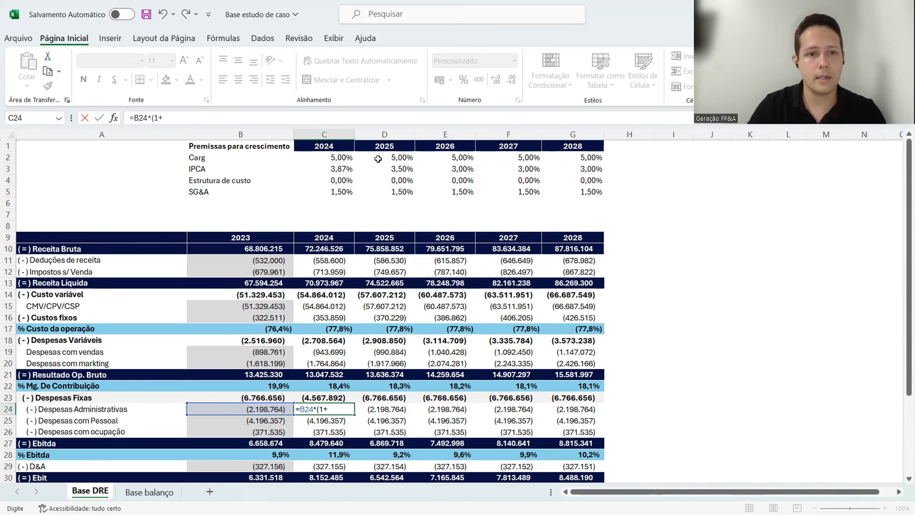
click(333, 170)
text(+)
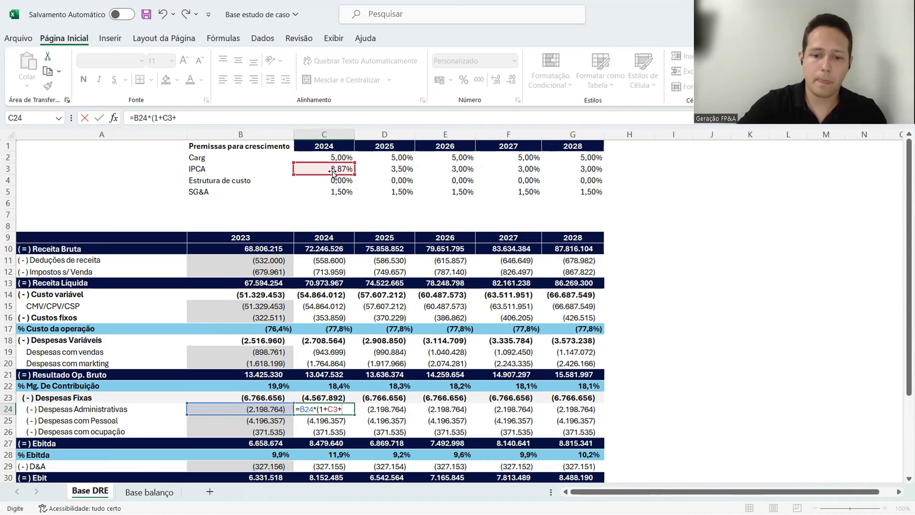
text()*()
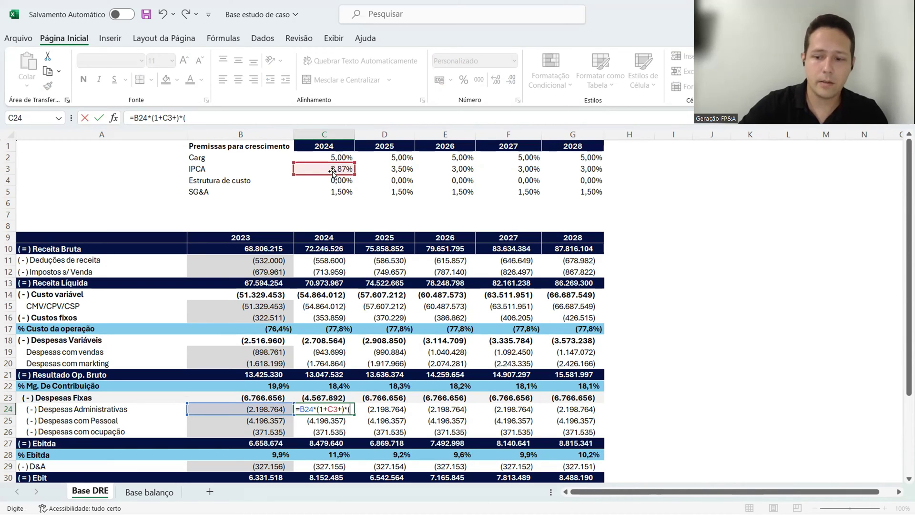
text(1+)
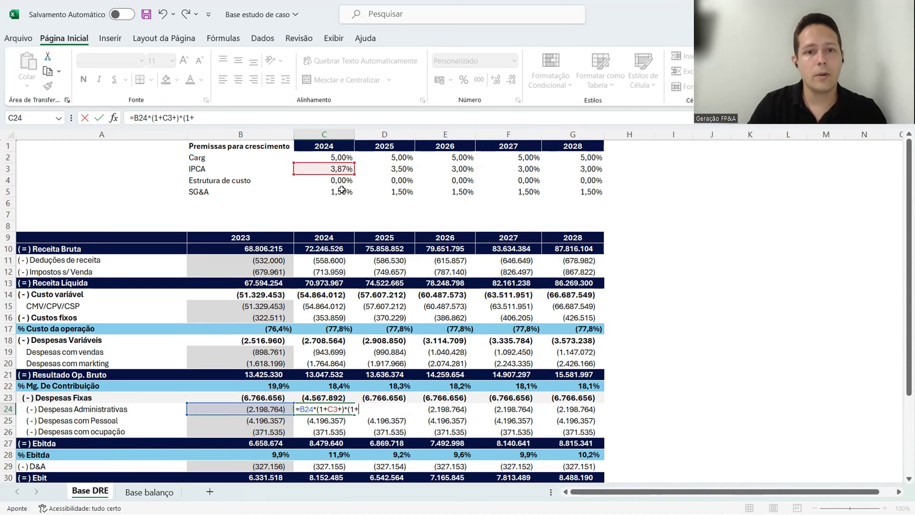
click(342, 190)
text())
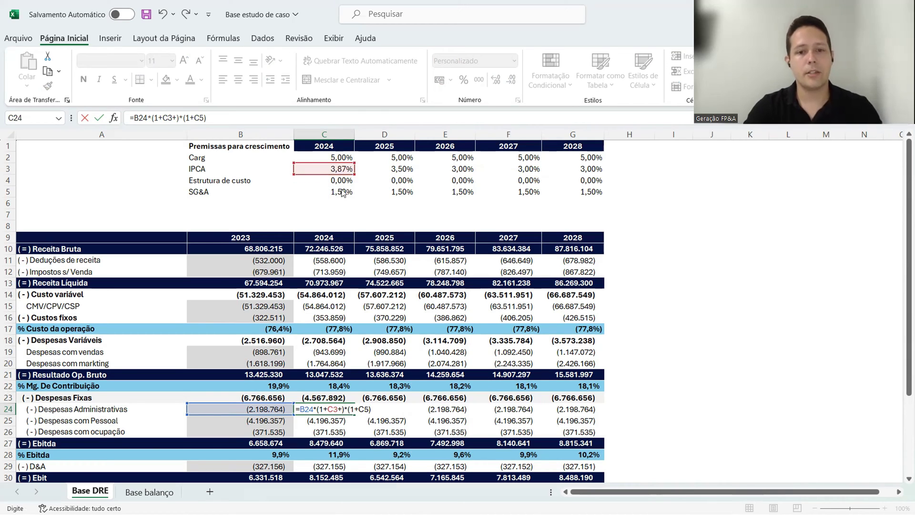
key(Return)
key(Return)
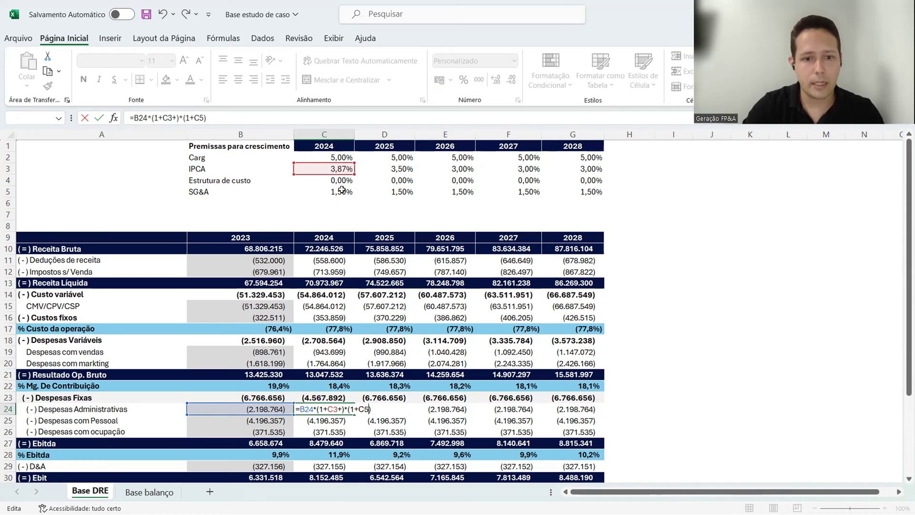
- Remove the stray plus sign after C3 so the C24 formula reads =B24*(1+C3)*(1+C5)
click(341, 190)
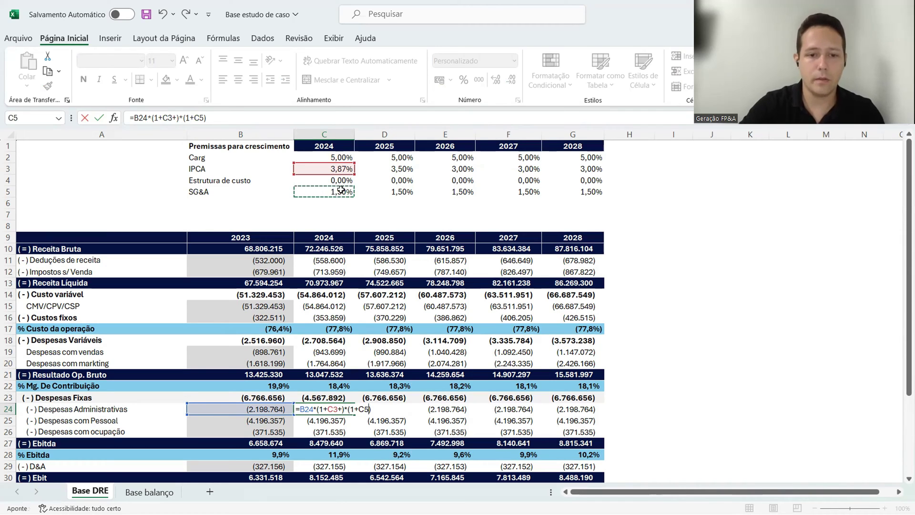
key(F2)
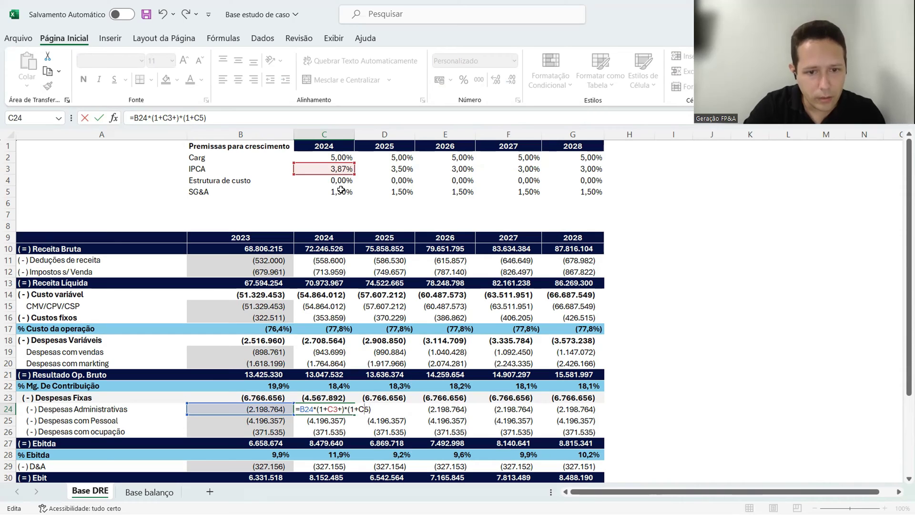
key(Left)
key(Left)
key(Left)
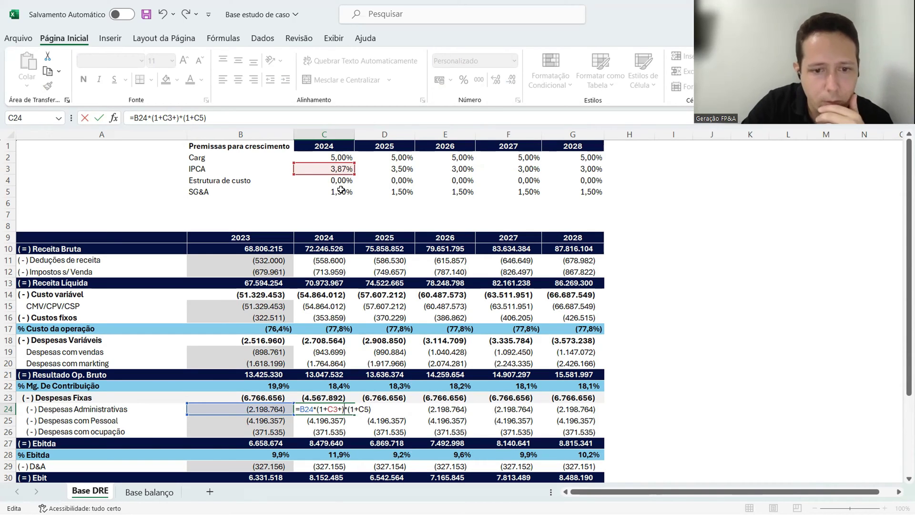
key(BackSpace)
key(Return)
- Check the cell references in the 2024 Despesas Administrativas formula in C24
key(Up)
key(F2)
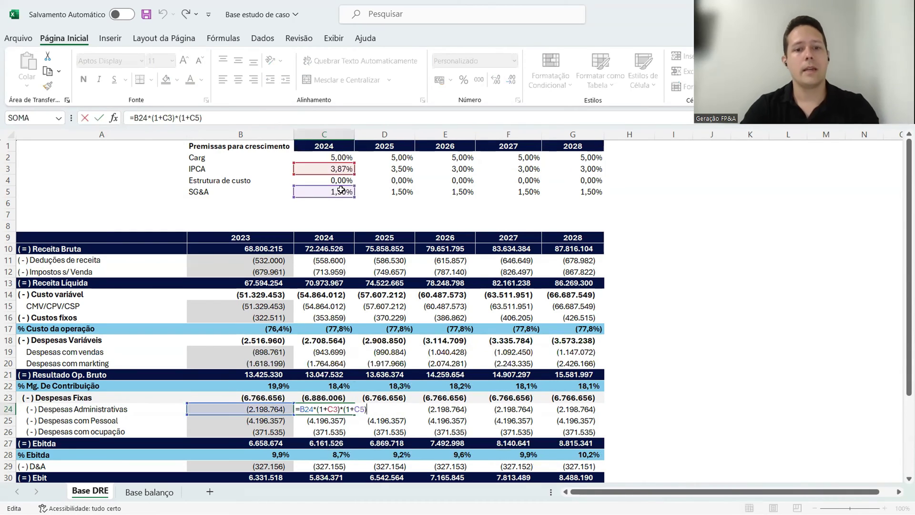
key(Return)
key(Up)
key(F2)
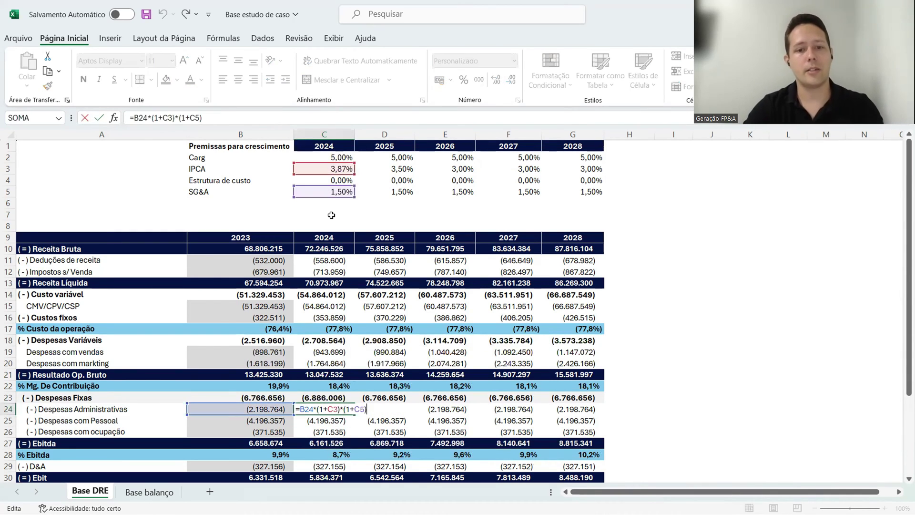
- Confirm the 2024 Despesas Administrativas formula =B24*(1+C3)*(1+C5) in C24
key(Escape)
key(F2)
key(Return)
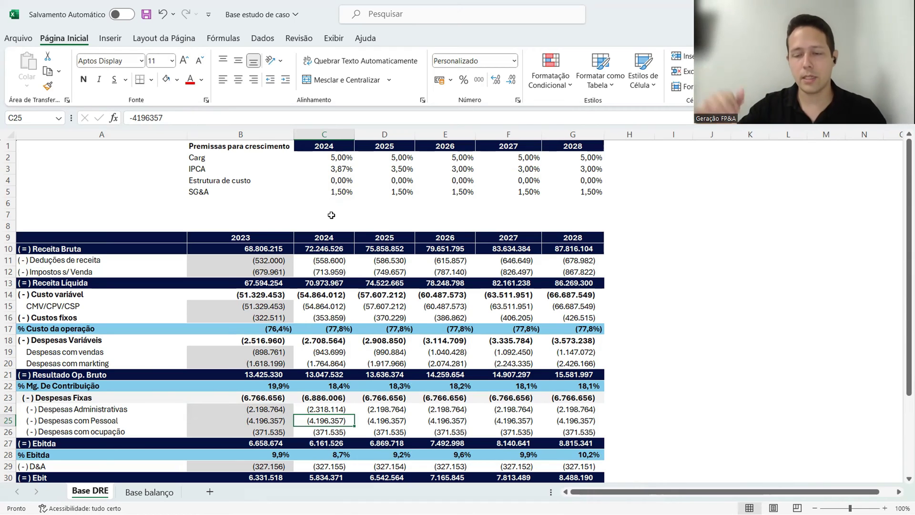
- Review the projected Deduções de receita and Impostos s/ Venda formulas in rows 11 and 12 across the forecast years
key(Down)
key(Up)
key(Up)
key(Up)
key(Up)
key(Up)
key(Up)
key(Up)
key(Up)
key(Up)
key(Up)
key(Up)
key(Up)
key(Up)
key(Up)
key(Up)
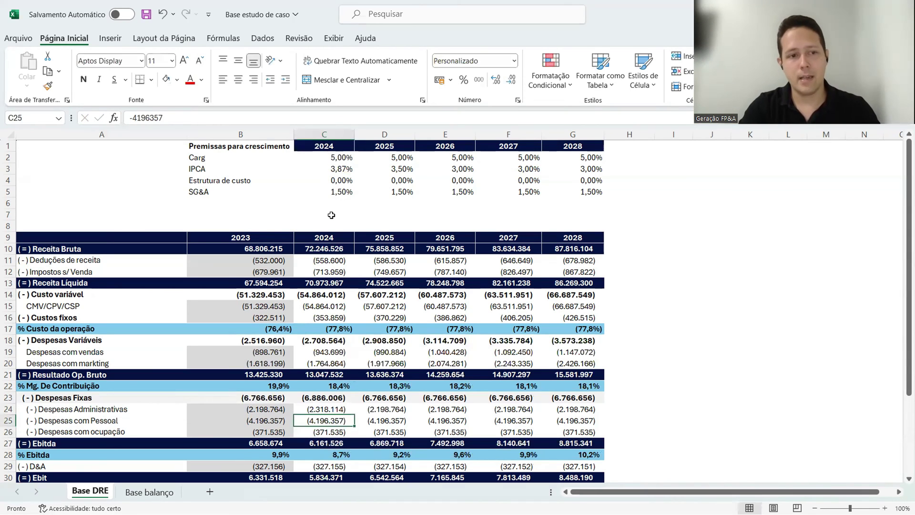
key(Right)
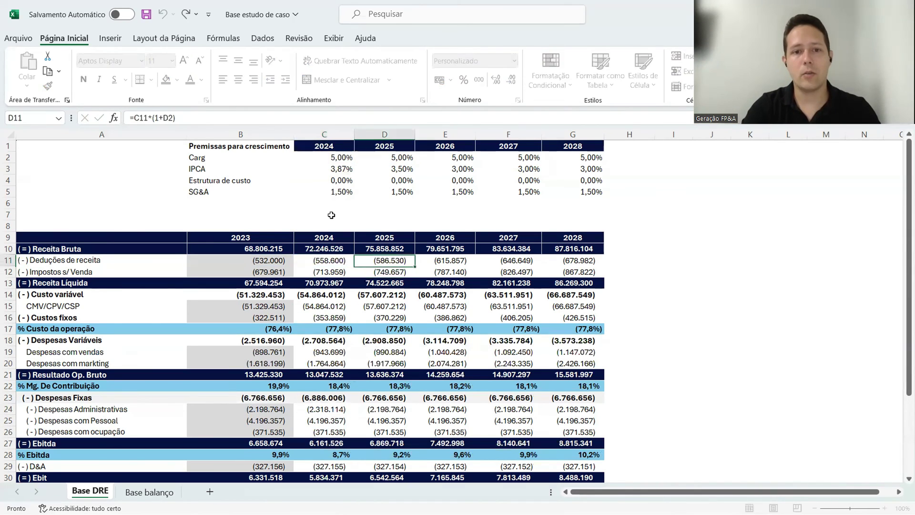
key(Right)
key(Down)
key(Right)
key(Right)
key(Left)
key(Left)
key(Left)
key(Left)
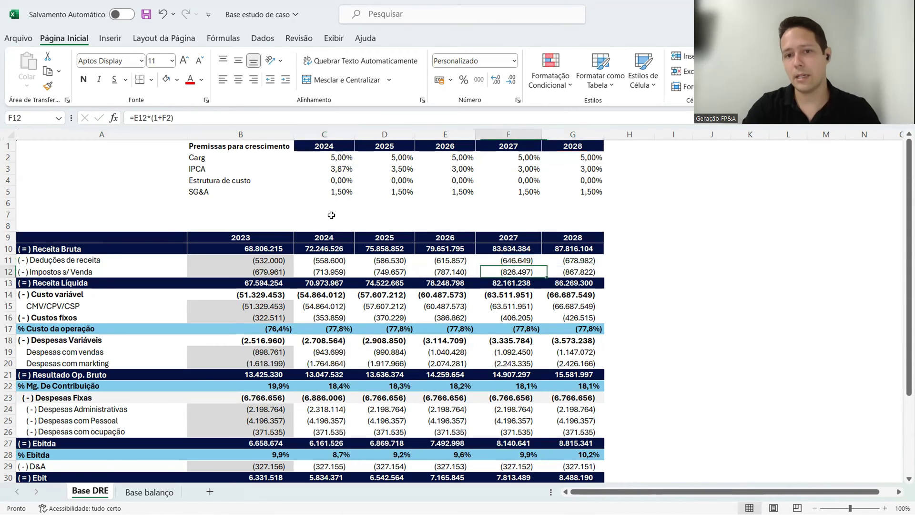
- Recheck which cells the Despesas Administrativas formula in C24 references for the base value, IPCA and SG&A
key(Down)
key(Down)
key(Down)
key(Down)
key(Down)
key(Down)
key(Down)
key(Down)
key(Down)
key(Down)
key(Down)
key(Down)
key(F2)
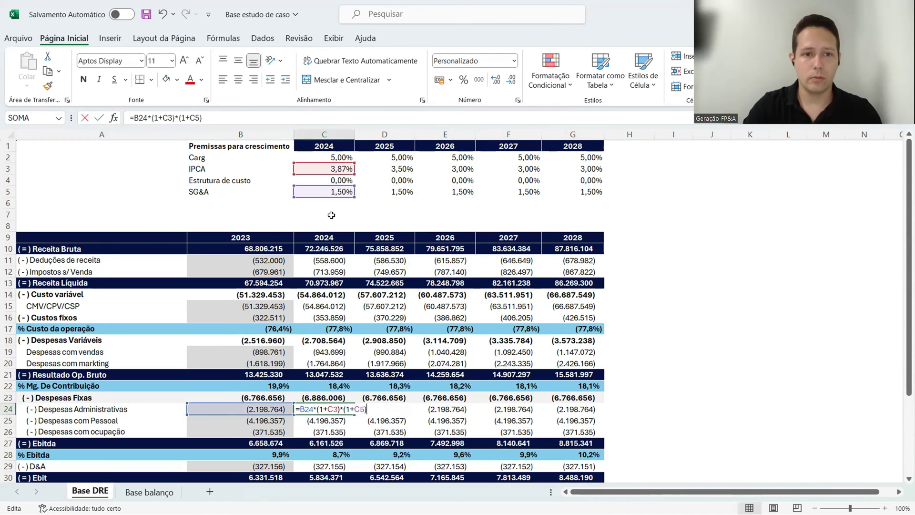
key(Escape)
key(Right)
key(Down)
key(Left)
key(Up)
key(F2)
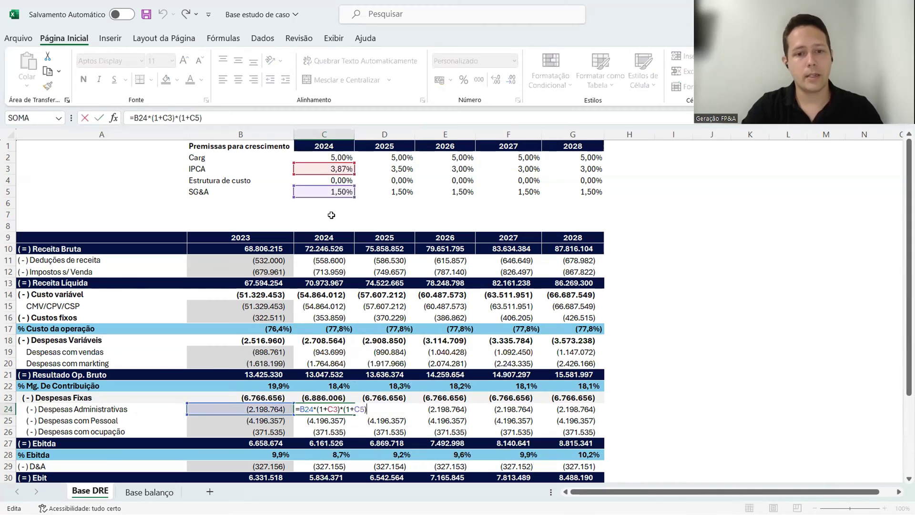
- Copy the formula text =B24*(1+C3)*(1+C5) from C24 into the 2024 Despesas com Pessoal cell C25
key(Escape)
key(ctrl+c)
key(F2)
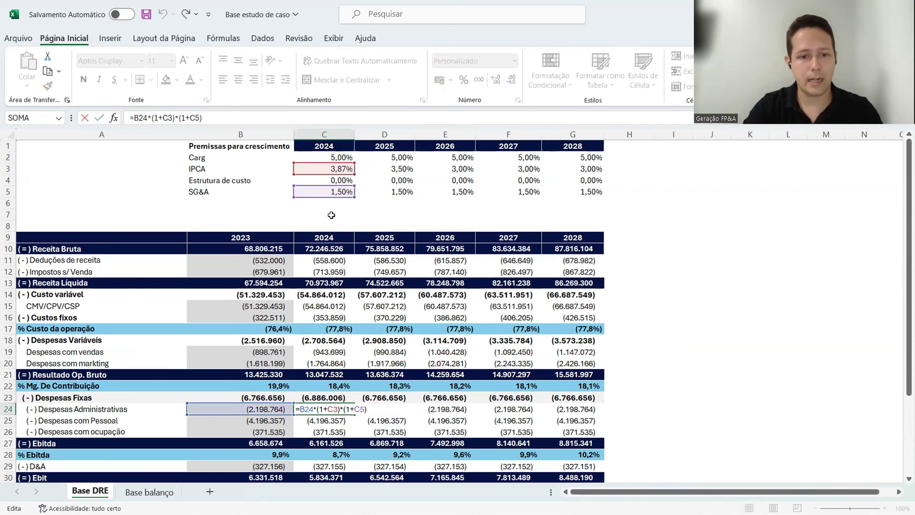
key(Escape)
key(F2)
key(shift+Left)
key(shift+Left)
key(shift+Left)
key(shift+Left)
key(shift+Left)
key(shift+Left)
key(shift+Left)
key(shift+Left)
key(shift+Left)
key(shift+Left)
key(shift+Left)
key(shift+Left)
key(shift+Left)
key(shift+Left)
key(shift+Left)
key(shift+Left)
key(shift+Left)
key(shift+Left)
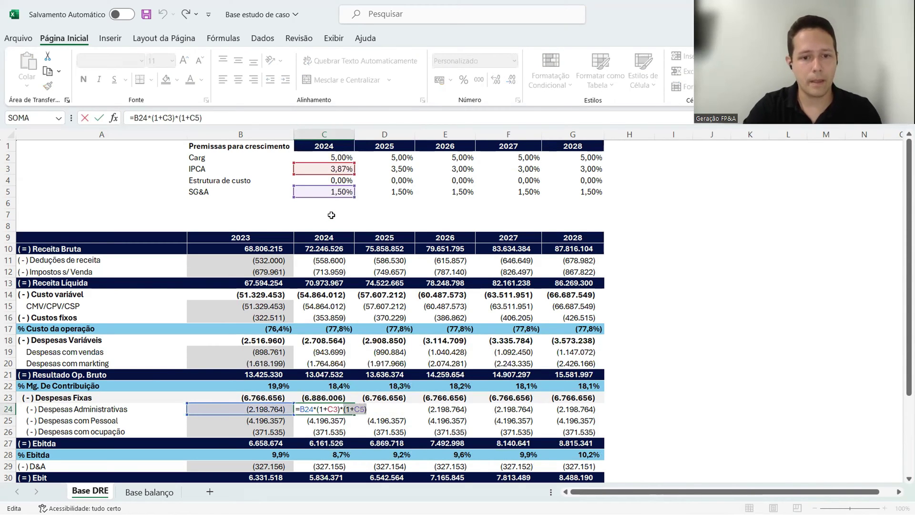
key(ctrl+c)
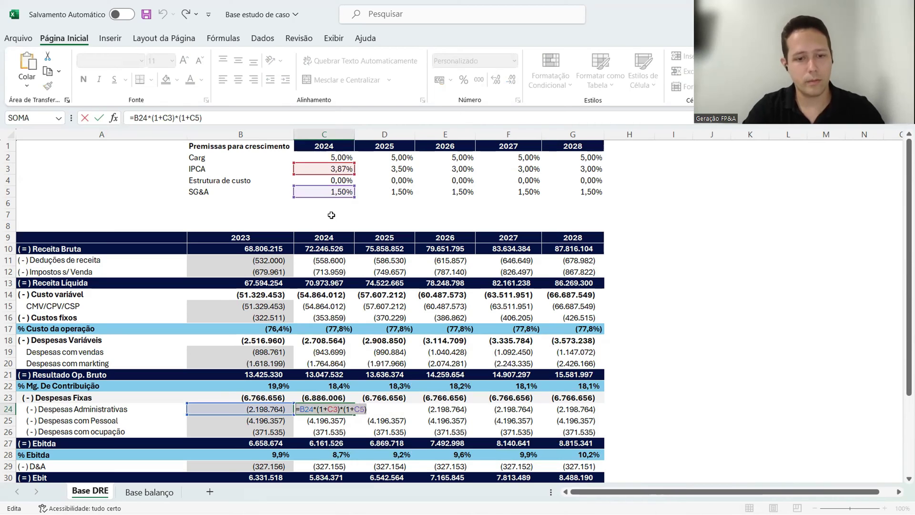
key(Return)
key(F2)
key(BackSpace)
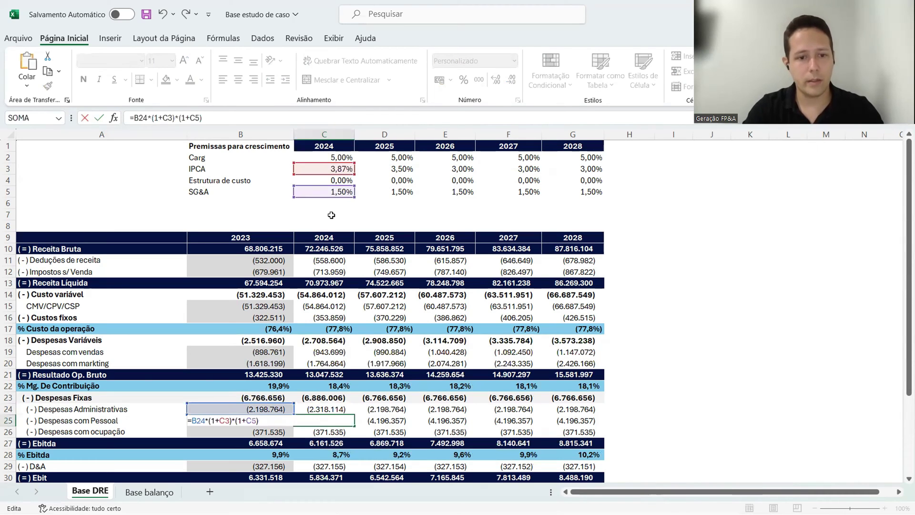
key(ctrl+Return)
- Replace the fixed value in the 2024 Despesas com ocupação cell C26 with the formula text copied from C25
key(F2)
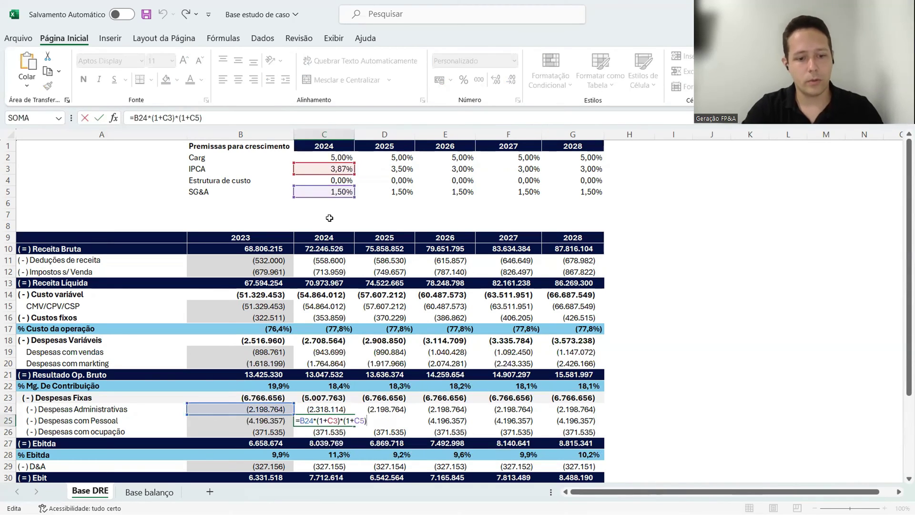
key(ctrl+c)
key(Return)
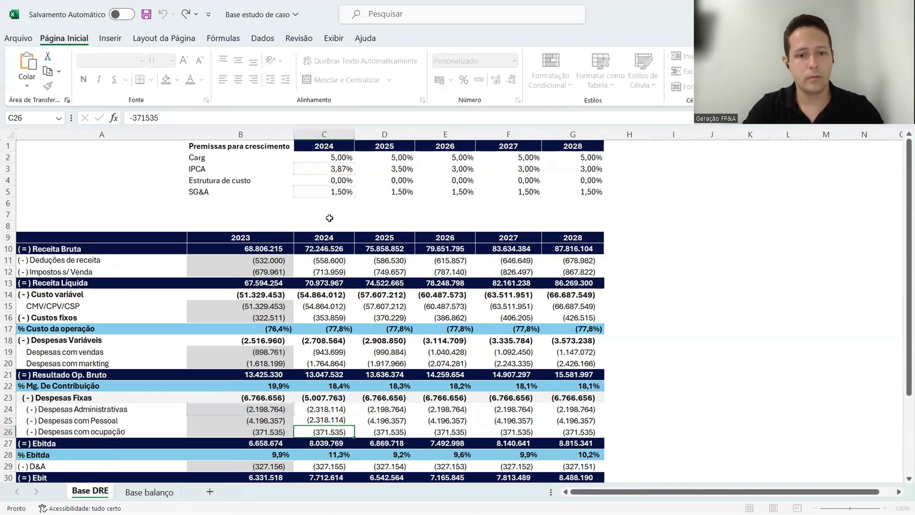
key(F2)
key(BackSpace)
key(BackSpace)
key(BackSpace)
key(BackSpace)
key(BackSpace)
key(BackSpace)
key(BackSpace)
key(ctrl+v)
key(ctrl+Return)
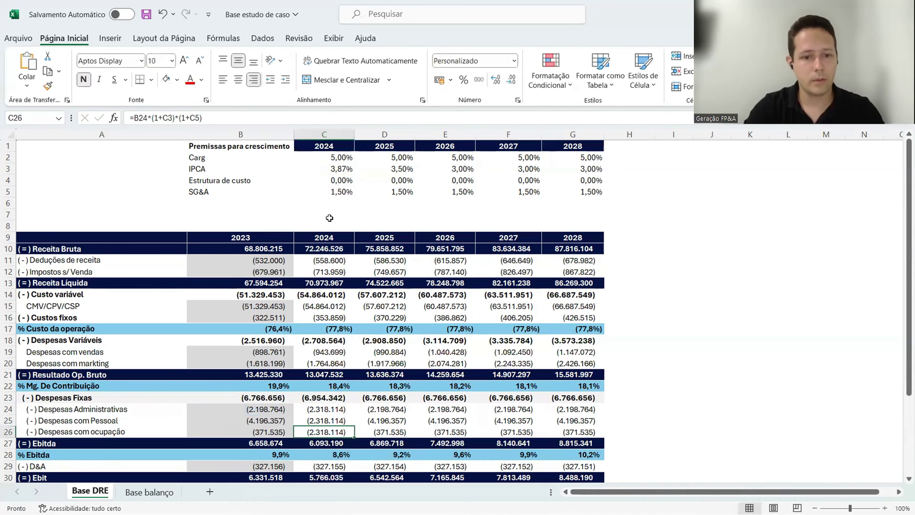
- Change the base reference in the C26 formula to B26 so it reads =B26*(1+C3)*(1+C5)
key(F2)
key(Left)
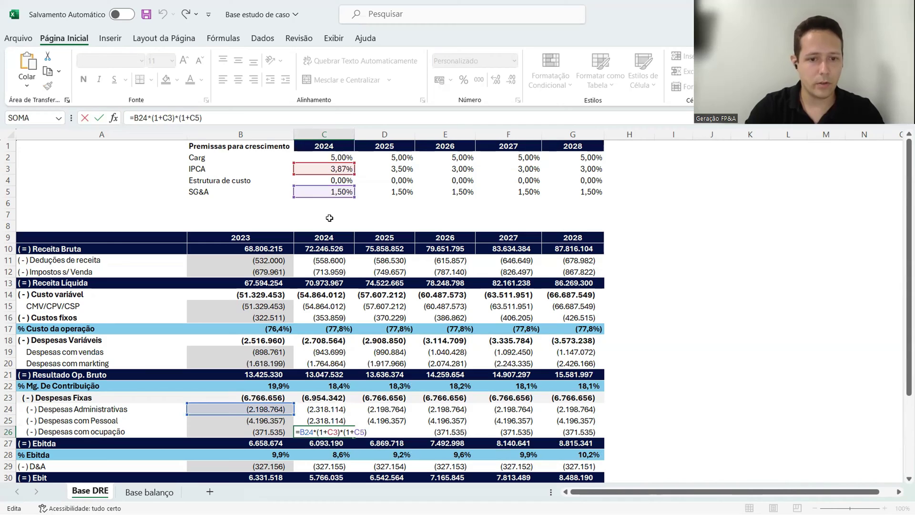
key(BackSpace)
text(6)
key(ctrl+Return)
- Change the base reference in the C25 formula to B25 so it reads =B25*(1+C3)*(1+C5)
key(Up)
key(F2)
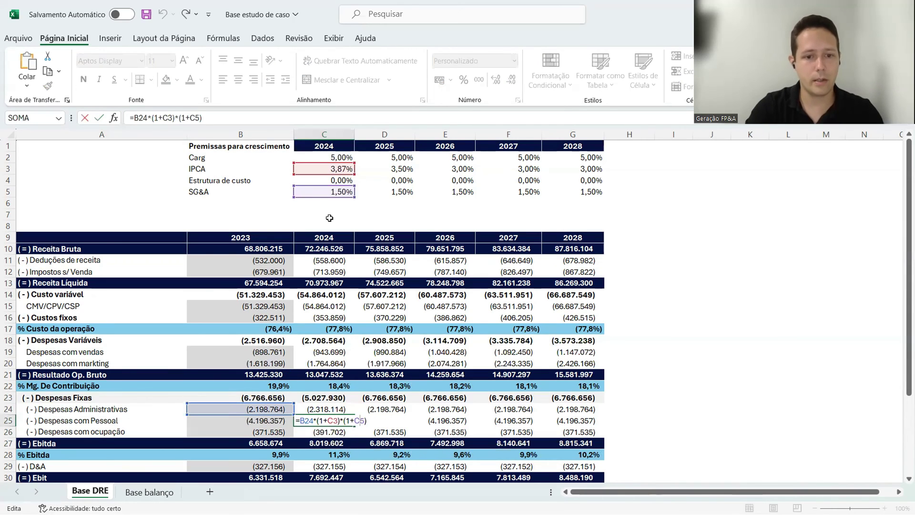
key(Left)
key(BackSpace)
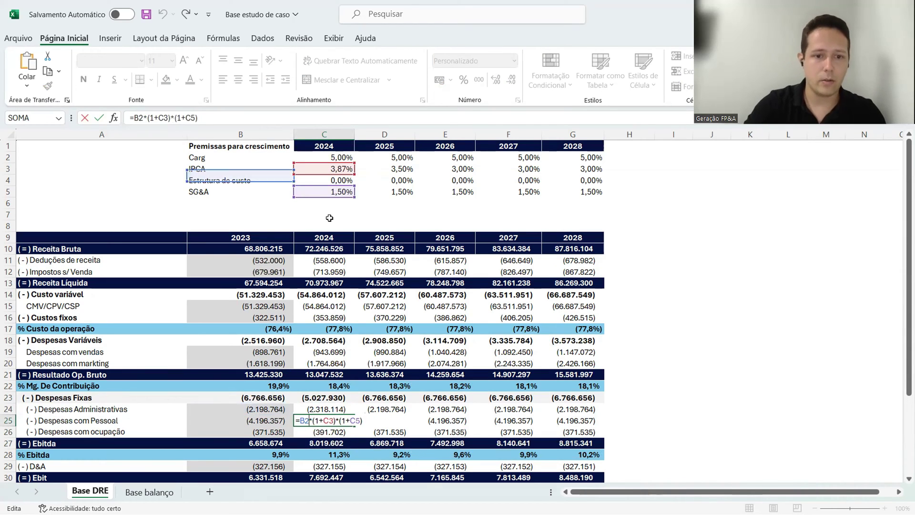
text(5)
key(ctrl+Return)
- Fill the three 2024 fixed-expense formulas in C24:C26 across to 2028 in column G
key(Up)
key(shift+Down)
key(shift+Down)
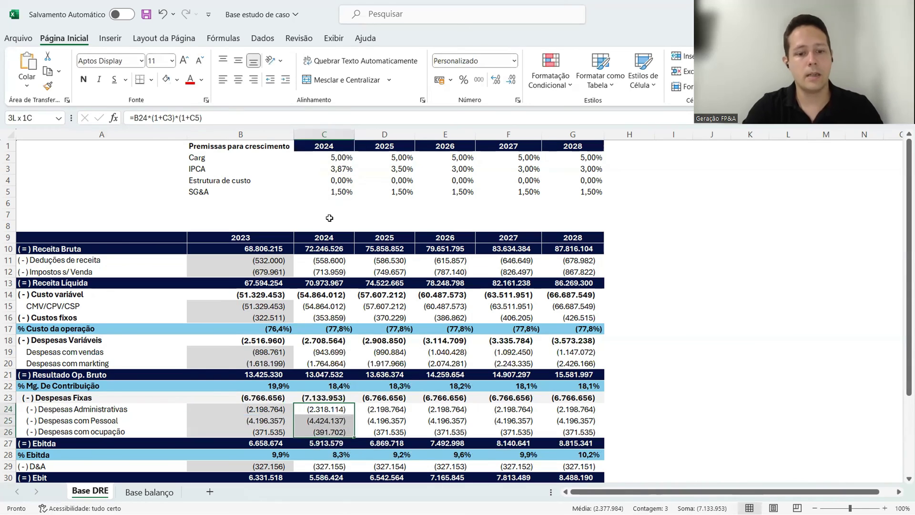
key(shift+Right)
key(shift+Right)
key(shift+Right)
key(shift+Right)
key(ctrl+r)
- Check the references in the filled fixed-expense formulas, starting with Despesas com Pessoal in C25
key(Down)
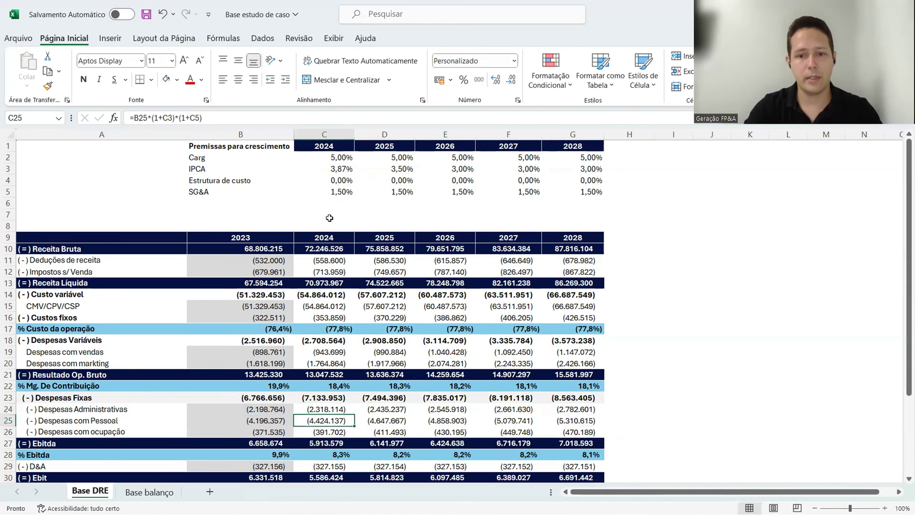
key(F2)
key(Escape)
key(Right)
key(Right)
key(Right)
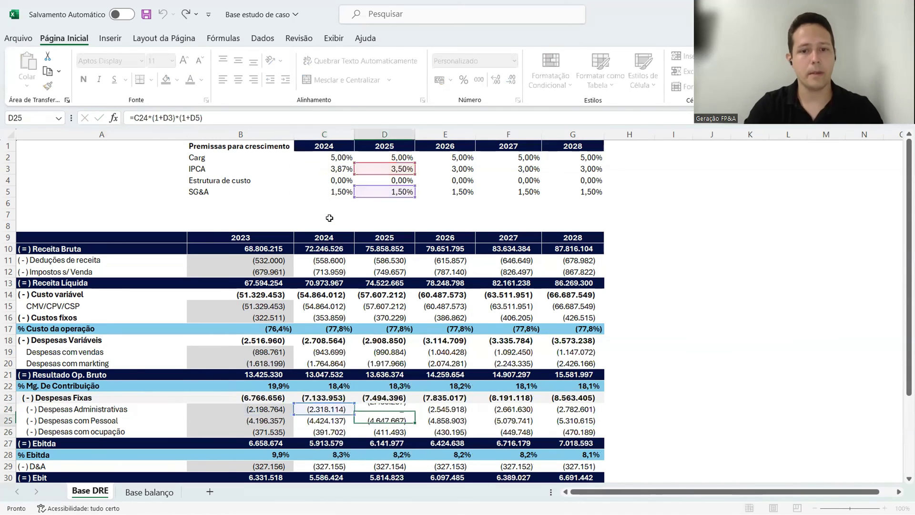
- Review the projected D&A values and Ebit formulas in rows 29 and 30 through 2028
key(Down)
key(Down)
key(Down)
key(Down)
key(Down)
key(Down)
key(Down)
key(Down)
key(Down)
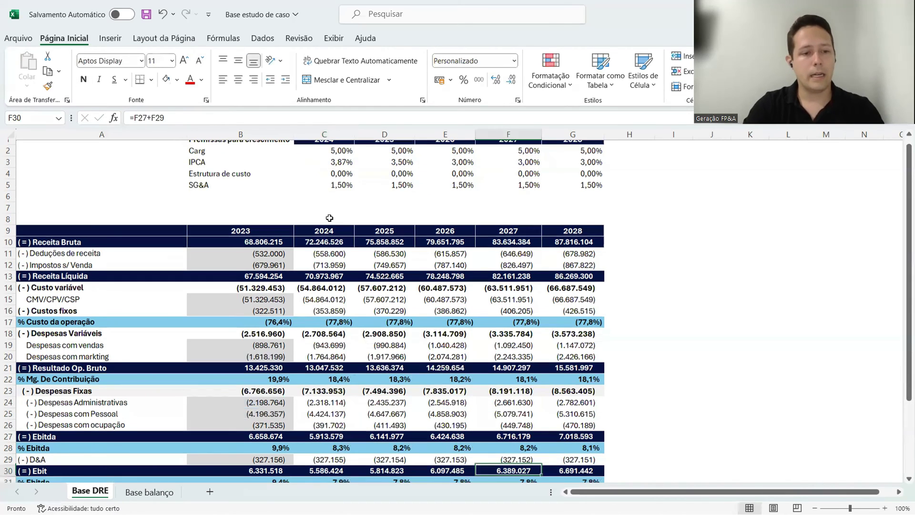
key(Up)
key(Up)
key(Up)
key(Up)
key(Left)
key(Left)
key(Left)
key(Up)
key(Right)
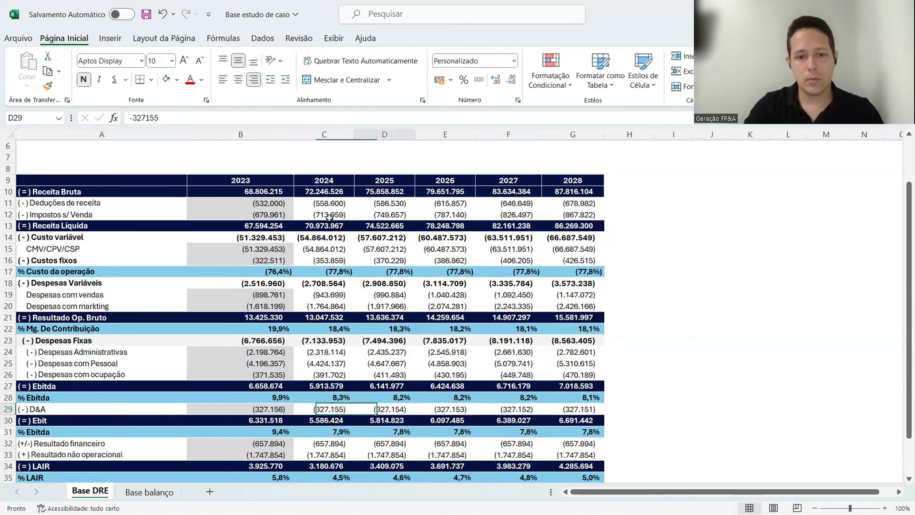
key(Right)
key(Down)
key(Up)
key(Right)
key(Down)
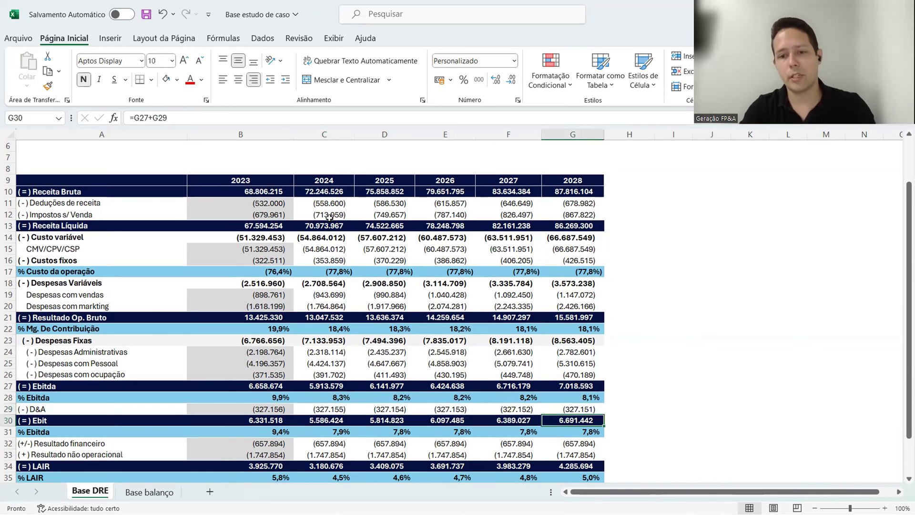
- Examine the remaining DRE lines from Resultado financeiro down to Margem Líquida
key(Up)
key(Left)
key(Left)
key(Left)
key(Left)
key(Left)
key(Down)
key(Down)
key(Down)
key(Down)
key(Down)
key(Down)
key(Down)
key(Down)
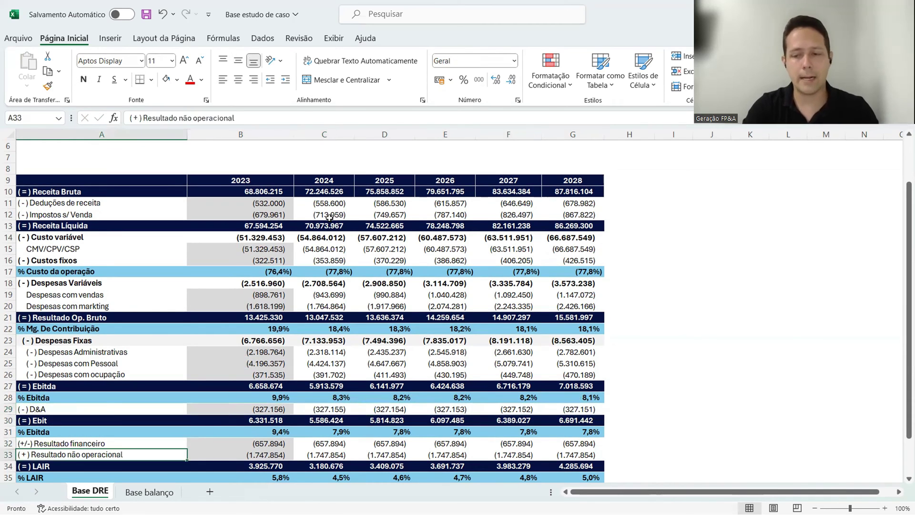
key(Down)
key(Down)
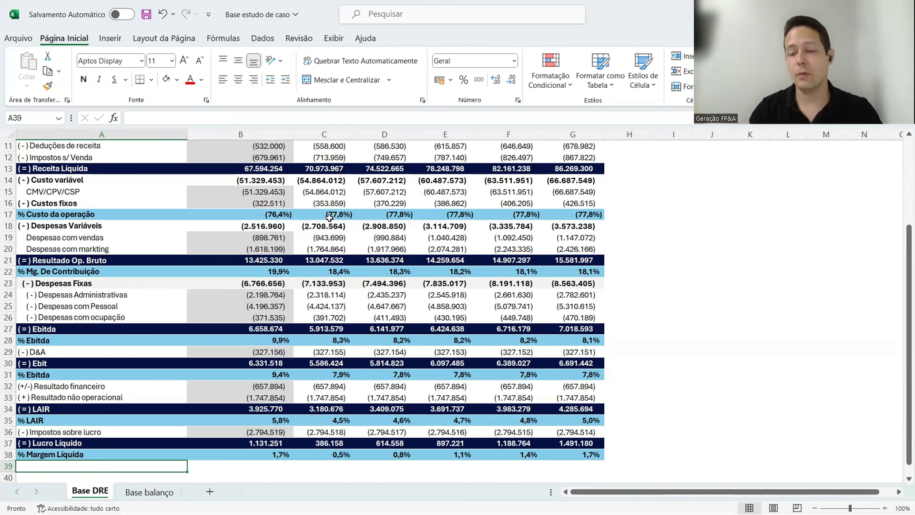
- Examine the projected D&A and Ebit lines in rows 29 and 30 through 2028
key(Up)
key(Up)
key(Up)
key(Up)
key(Up)
key(Up)
key(Up)
key(Up)
key(Up)
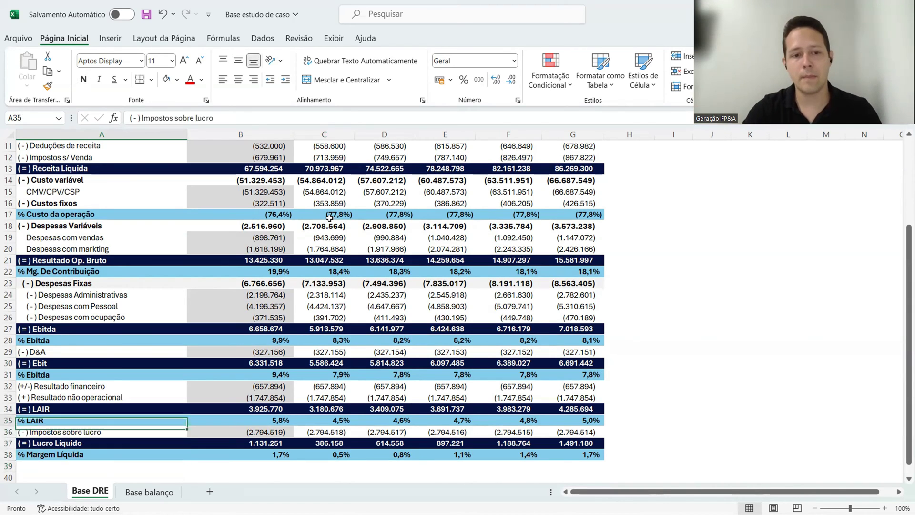
key(Right)
key(Up)
key(Right)
key(Right)
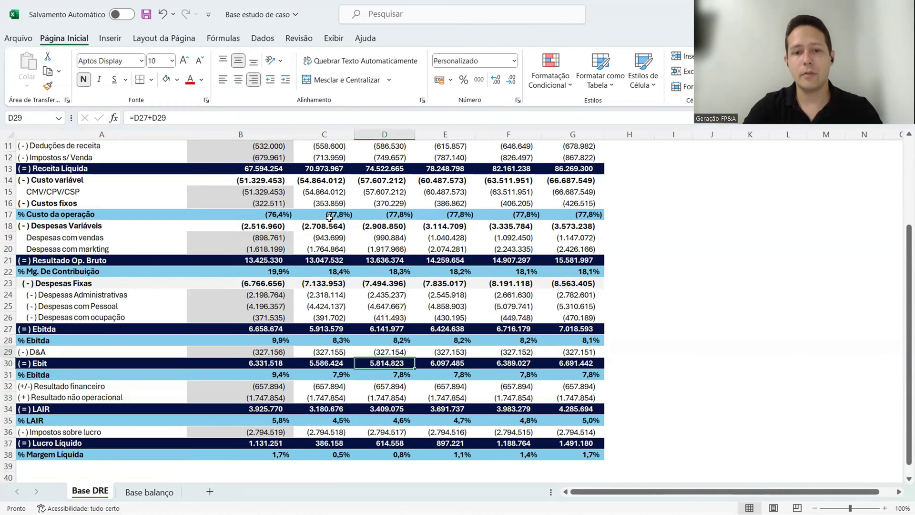
key(Right)
key(Right)
key(Right)
key(Left)
key(Left)
key(Left)
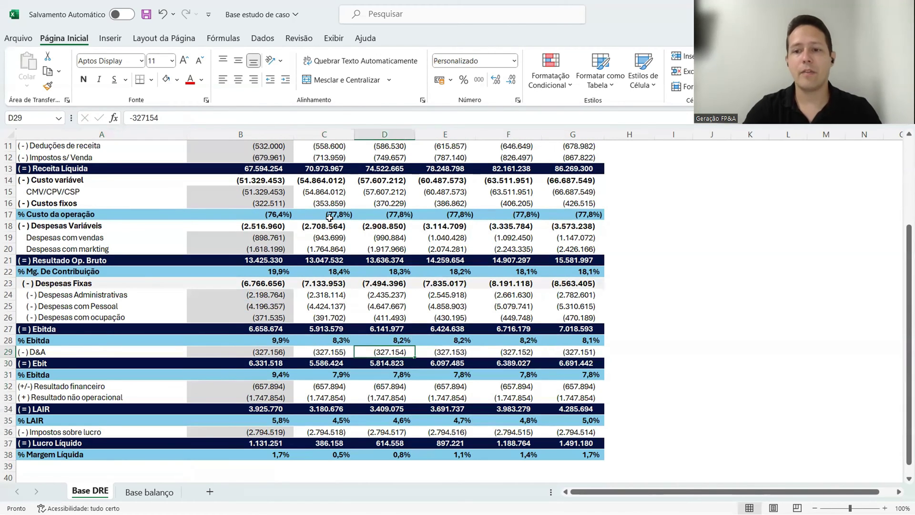
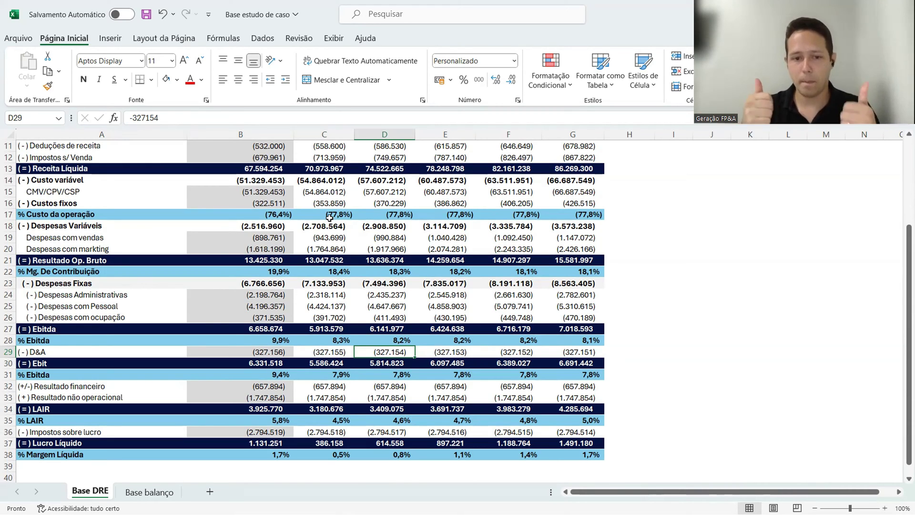
- Compare the 2023 and 2024 values of Resultado financeiro and Resultado não operacional, inspecting the contents of C32
key(Down)
key(Down)
key(Down)
key(Down)
key(Left)
key(Left)
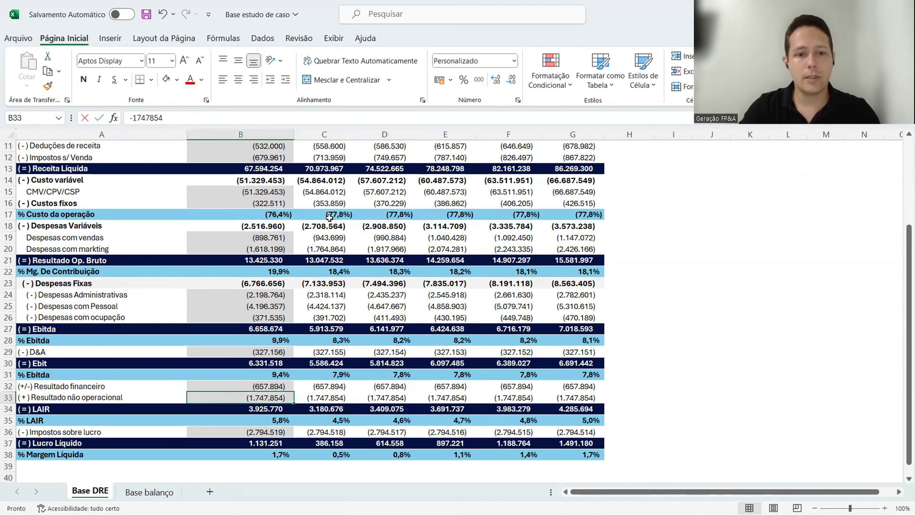
key(Right)
key(Left)
key(Up)
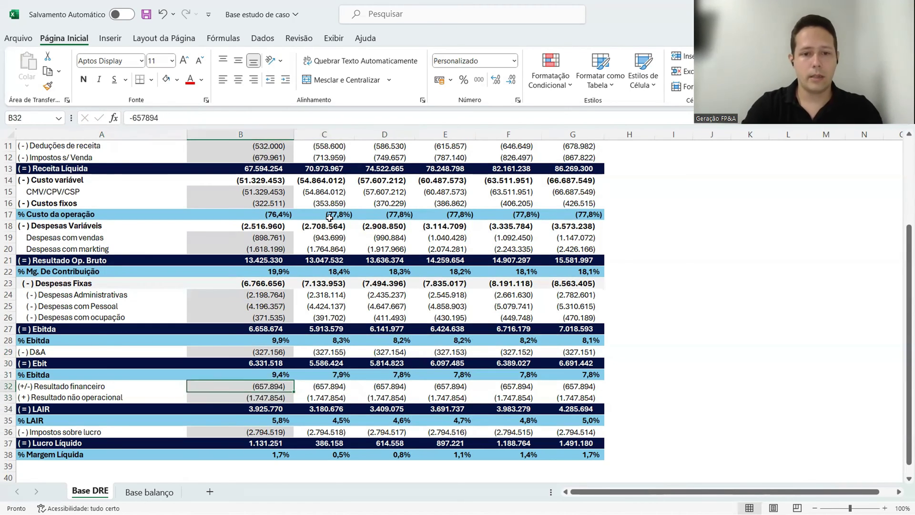
key(Right)
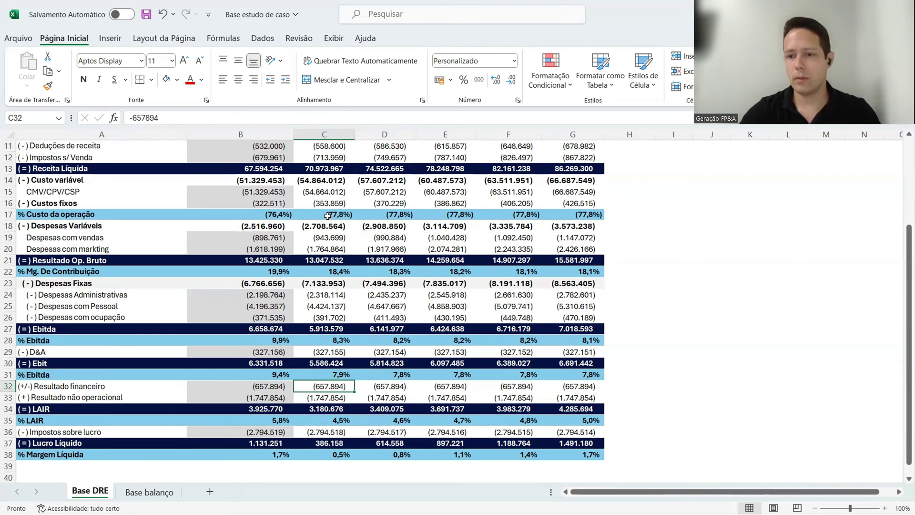
key(F2)
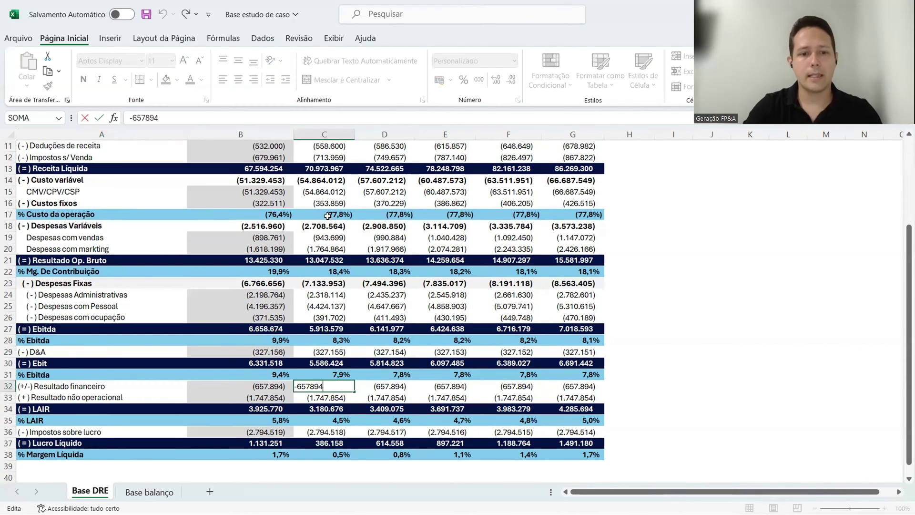
key(Return)
key(Up)
key(Up)
key(Up)
key(Up)
key(Up)
key(Up)
key(Down)
key(Down)
key(Down)
key(Down)
key(Down)
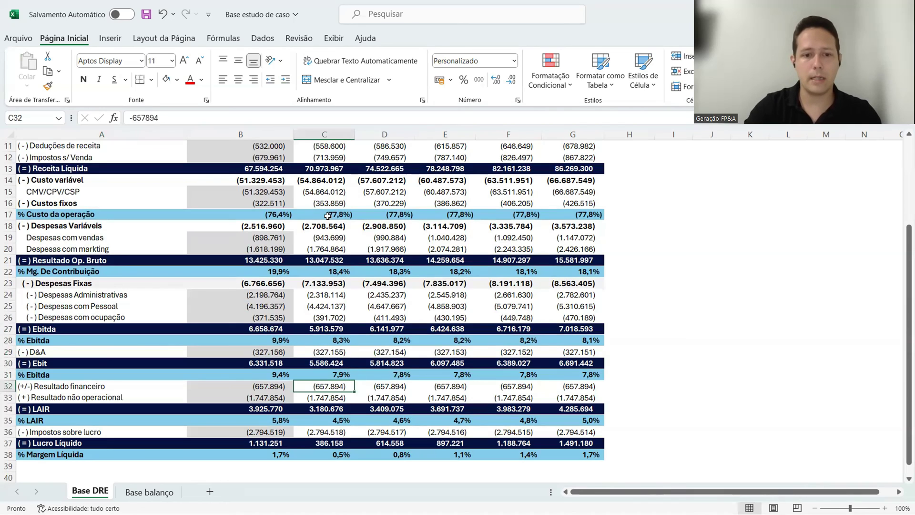
- Project 2024 Resultado financeiro in C32 from 2023 and the Carg growth rate with =B32*(1+C2)
text(=)
key(Left)
text(*)
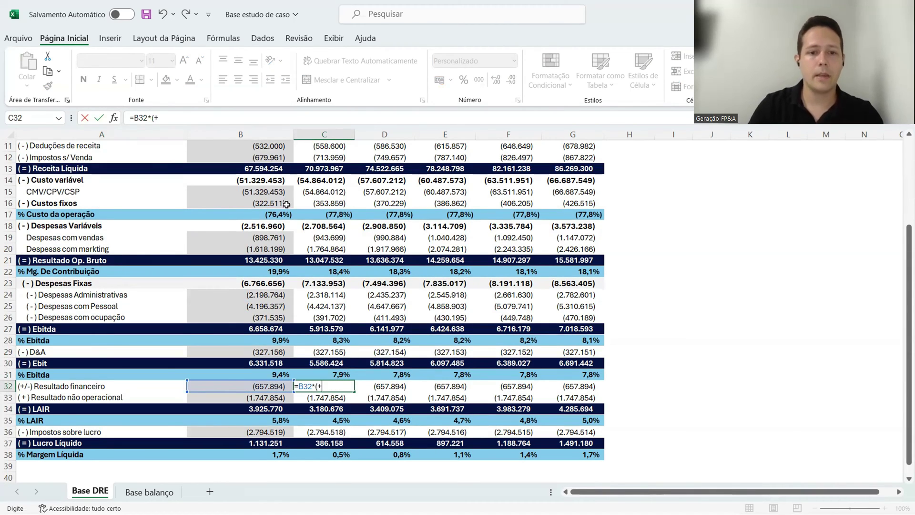
scroll(328, 216, up, 4)
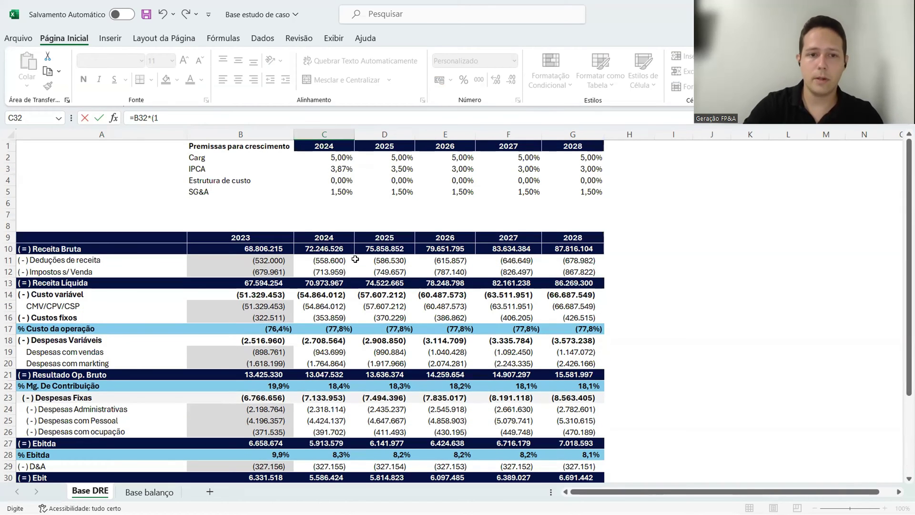
text(+)
click(337, 157)
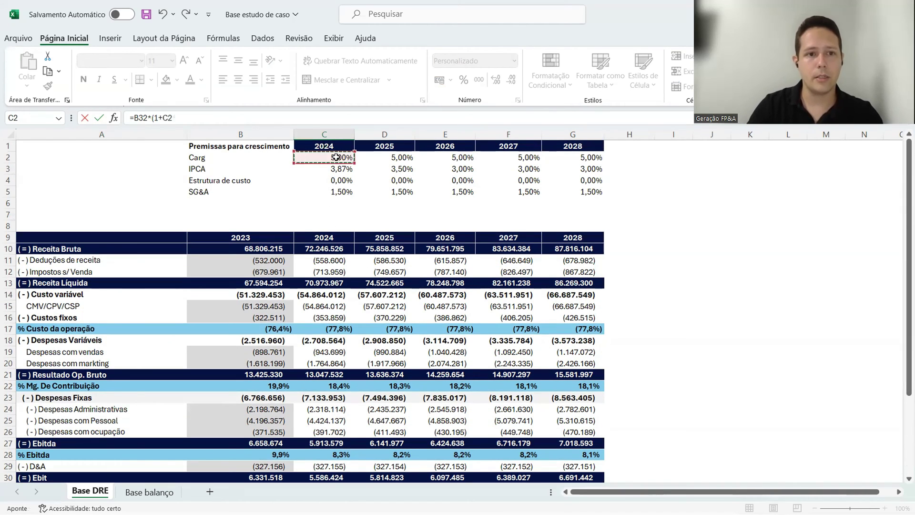
text())
scroll(337, 157, down, 2)
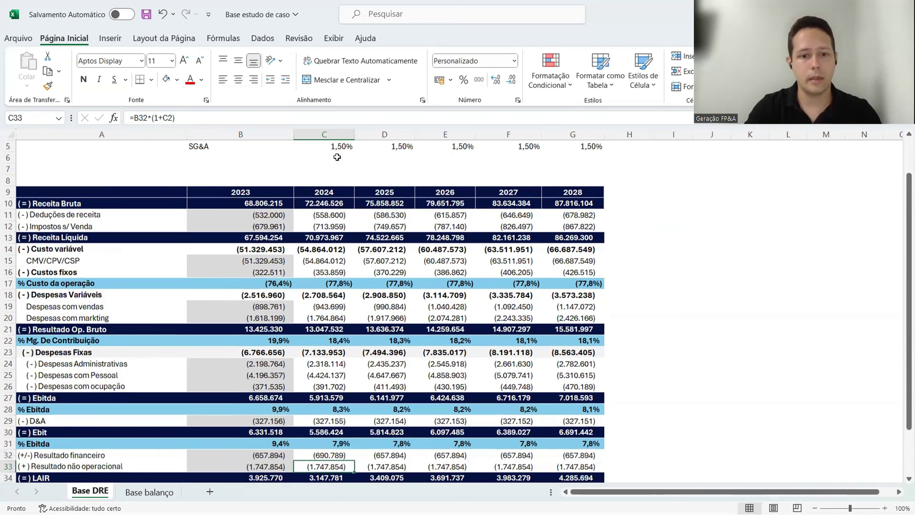
- Extend the Resultado financeiro formula in C32 with the IPCA factor, making it =B32*(1+C2)*(1+C3)
text(*)
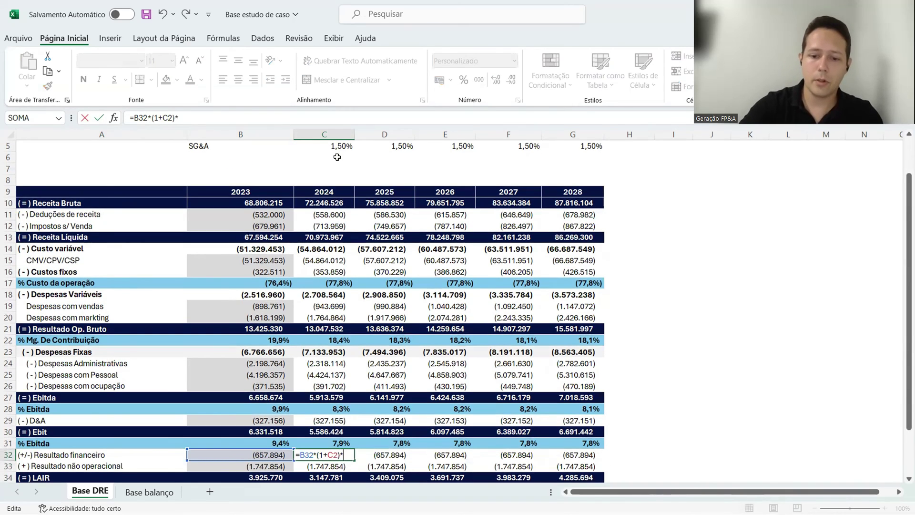
text((1)
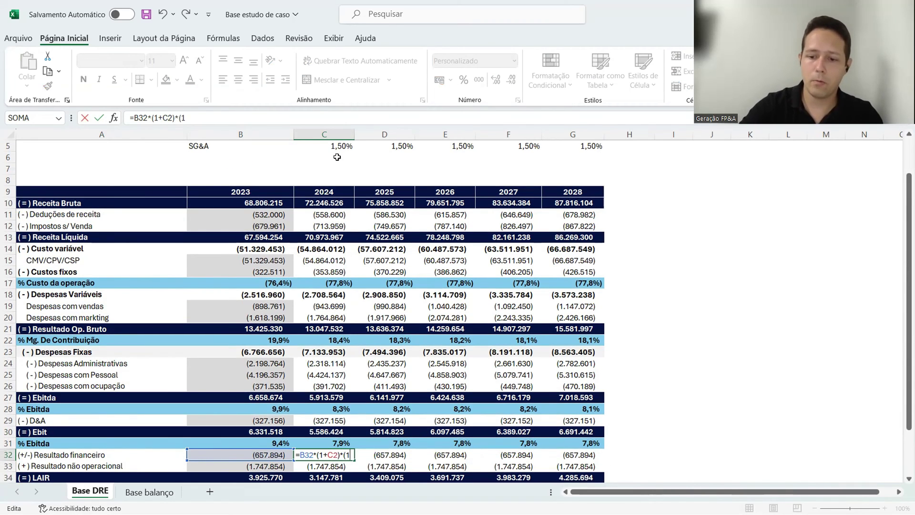
text(+)
scroll(337, 157, up, 2)
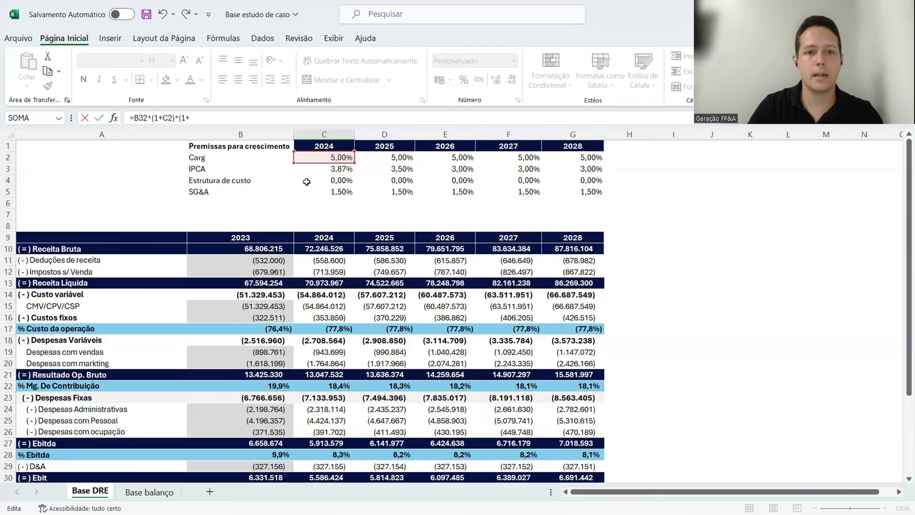
click(341, 169)
key(Return)
key(Up)
scroll(342, 169, down, 1)
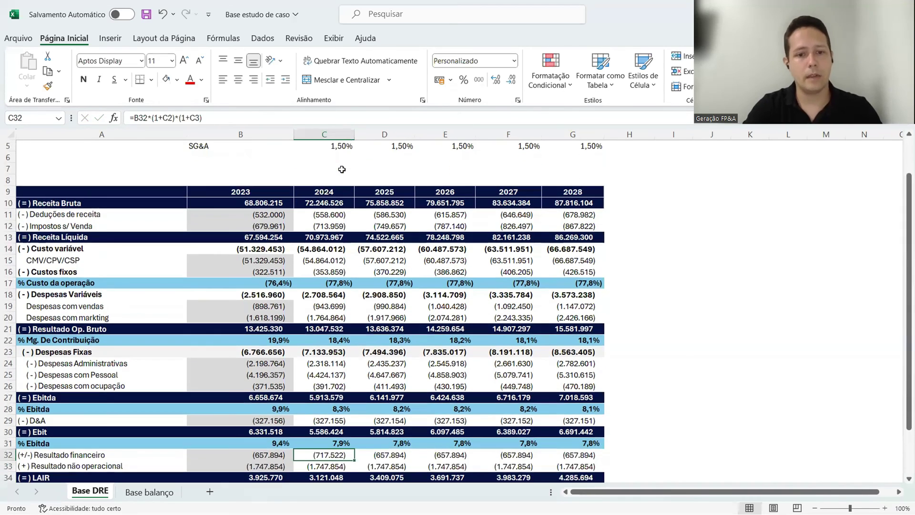
- Fill the Resultado financeiro formula from C32 across to 2028 in G32
key(shift+Right)
key(shift+Right)
key(shift+Right)
key(shift+Right)
key(ctrl+r)
scroll(341, 169, down, 1)
key(Down)
key(Down)
key(Down)
key(Down)
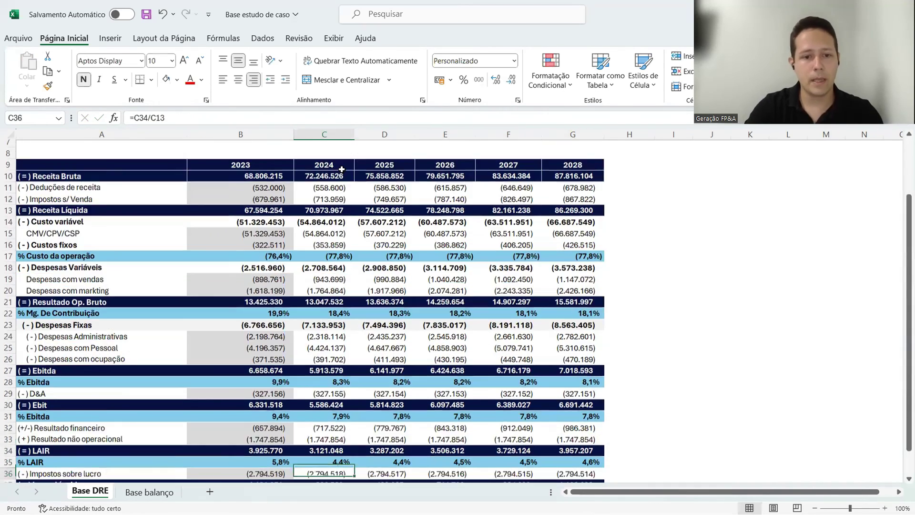
- Copy the text of the Resultado financeiro formula in C32 without shifting its references
key(Up)
key(Up)
key(Up)
key(Up)
key(F2)
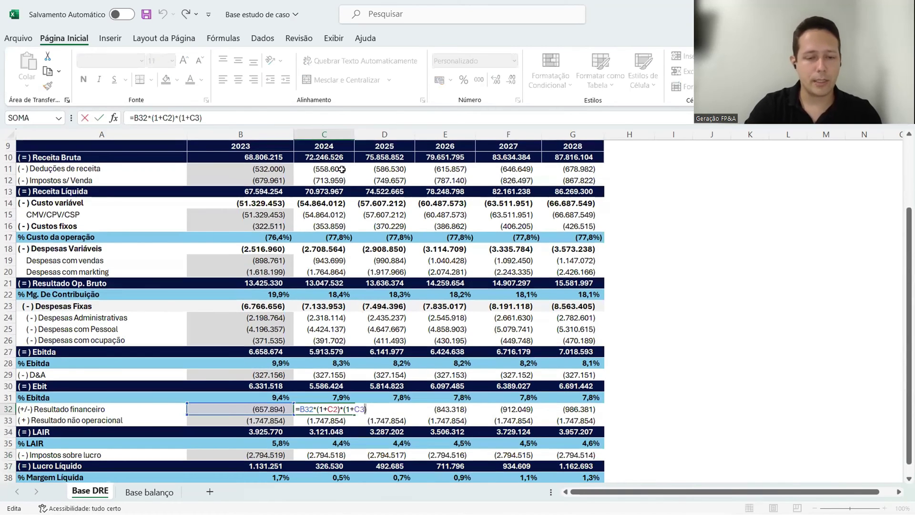
key(Return)
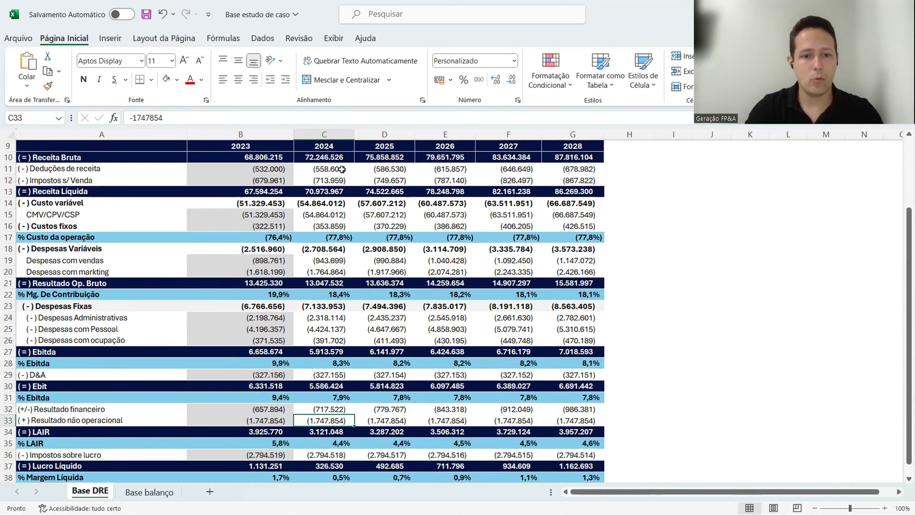
- Reuse the copied formula for 2024 Resultado não operacional in C33, pointing it to B33 as =B33*(1+C2)*(1+C3)
text(=)
key(Up)
key(Return)
key(Up)
key(F2)
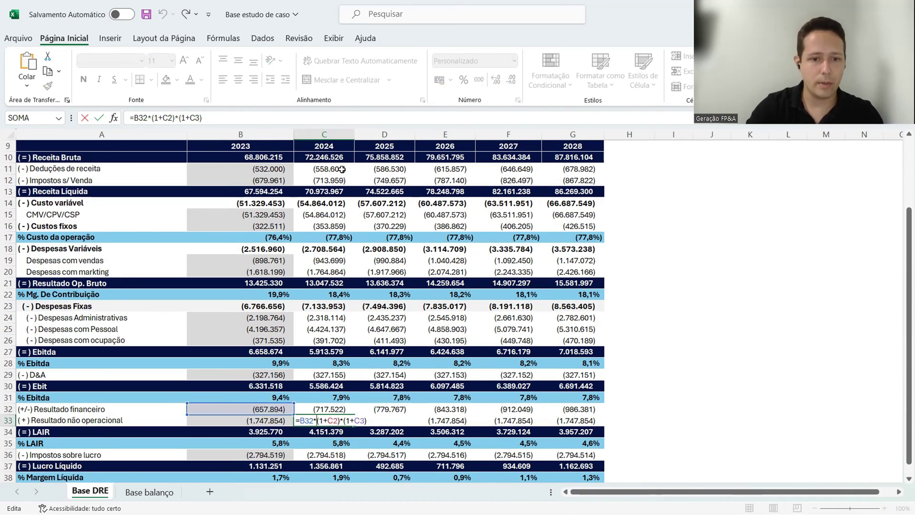
key(BackSpace)
text(3)
key(Return)
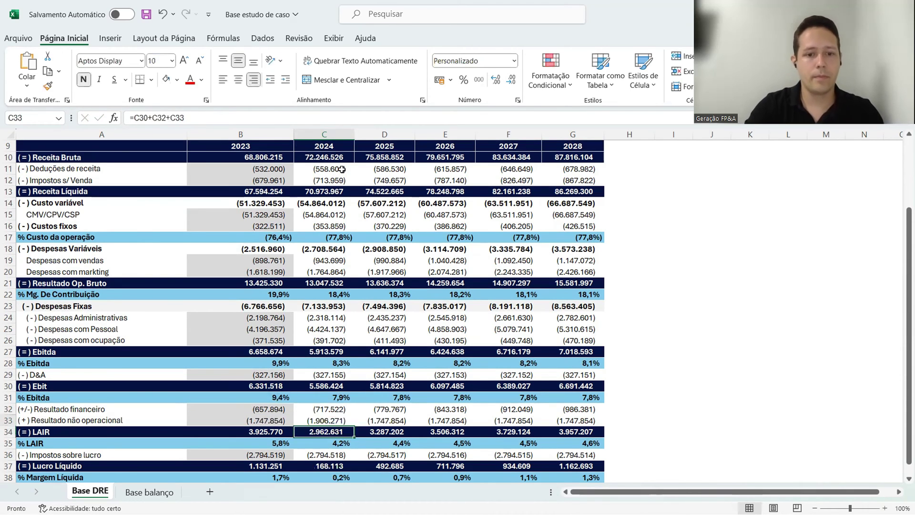
- Fill the Resultado não operacional formula from C33 across to 2028 in G33
key(Up)
key(shift+Right)
key(shift+Right)
key(shift+Right)
key(shift+Right)
key(ctrl+r)
key(Down)
key(Down)
key(Down)
key(Down)
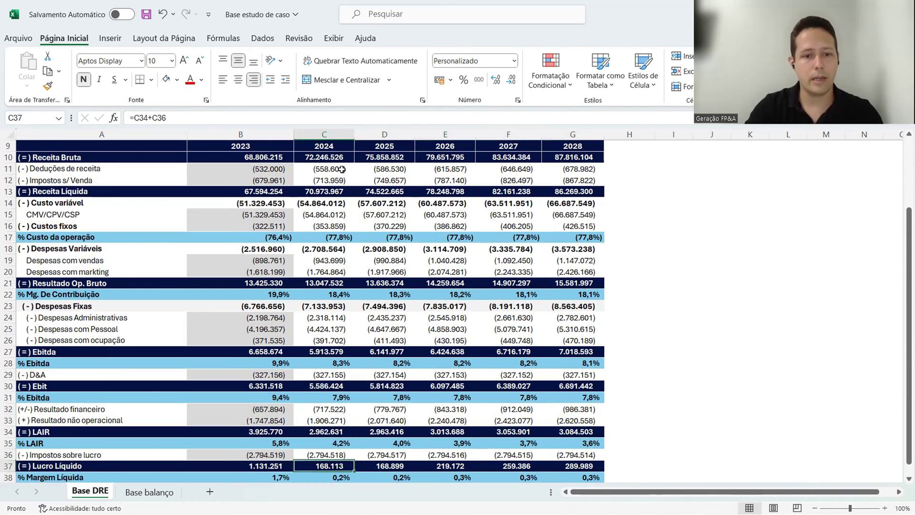
- Check the 2023 Lucro Líquido formula in B37 and the lines at the end of the DRE
scroll(341, 168, down, 2)
key(Left)
key(F2)
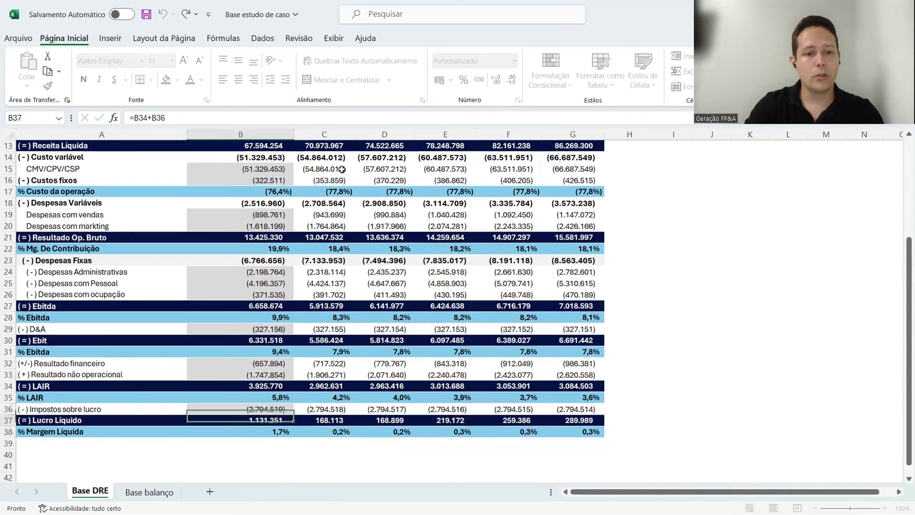
key(Escape)
key(Right)
key(Down)
key(Down)
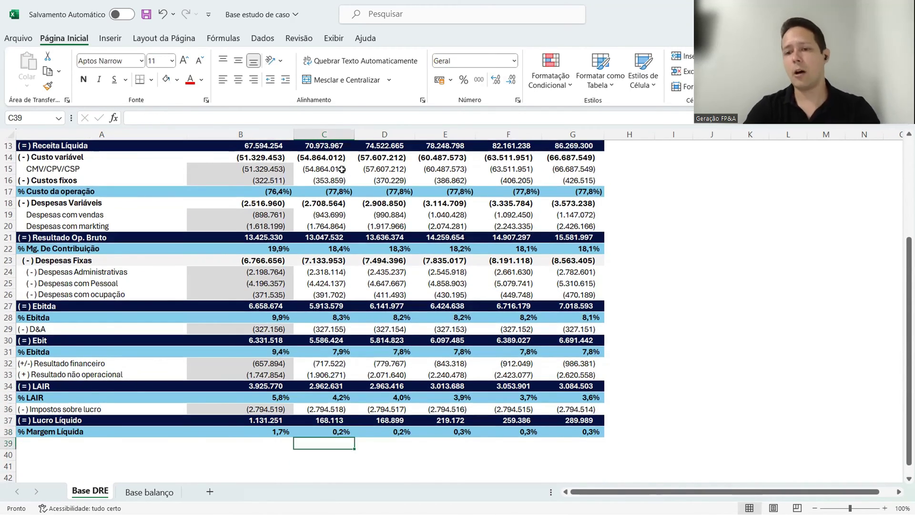
key(Down)
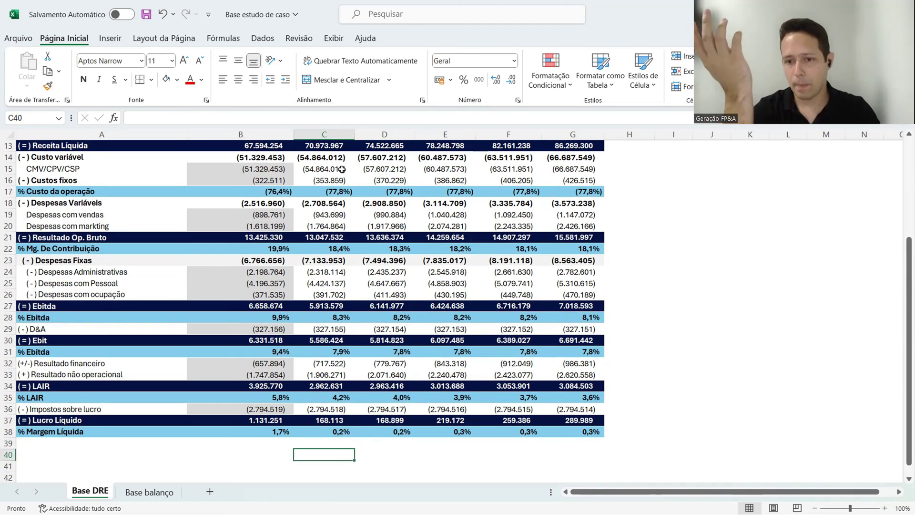
key(Up)
key(Up)
key(Up)
key(Up)
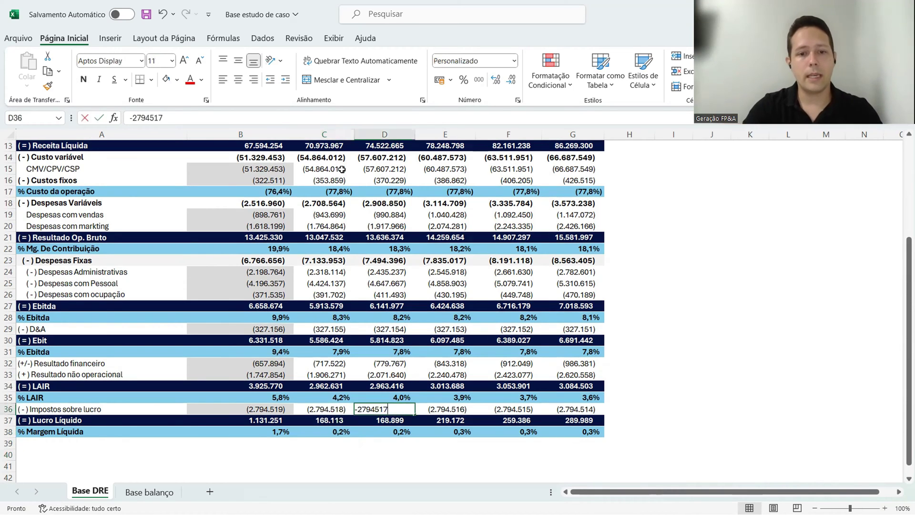
key(F2)
key(BackSpace)
key(Return)
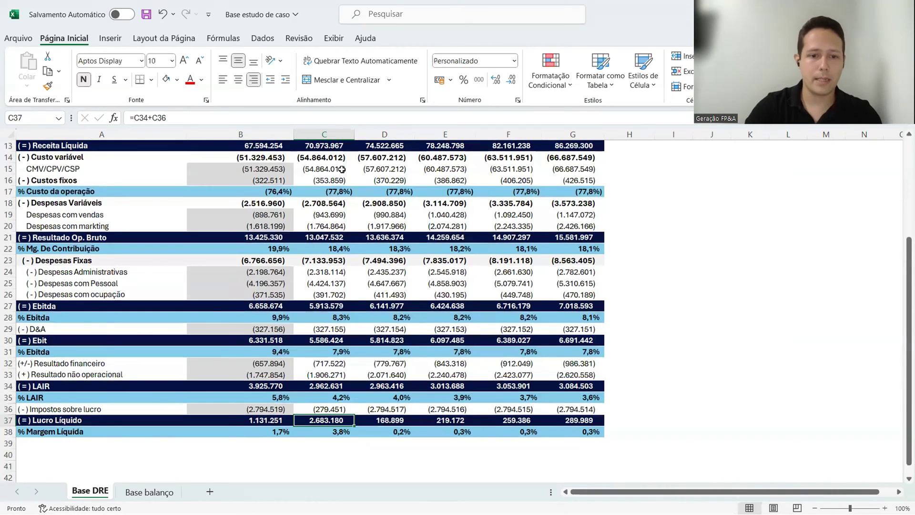
- Inspect the growth and IPCA factors in the 2024 Resultado não operacional formula in C33
key(Up)
key(Up)
key(Up)
key(Up)
key(F2)
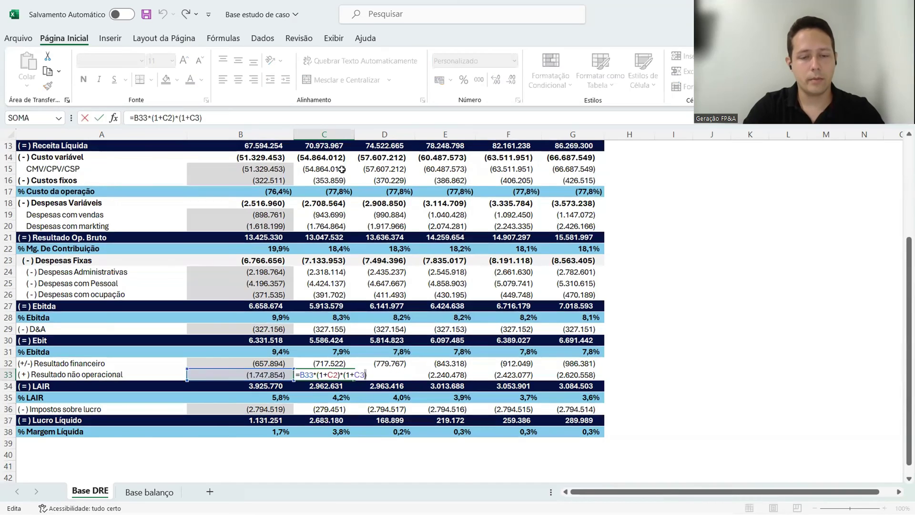
key(shift+Left)
key(shift+Left)
key(shift+Left)
key(shift+Left)
key(shift+Left)
key(shift+Left)
key(shift+Left)
key(shift+Left)
key(shift+Left)
key(shift+Left)
key(shift+Left)
key(shift+Left)
key(shift+Left)
key(shift+Left)
key(shift+Left)
key(shift+Left)
key(shift+Left)
key(shift+Left)
key(Return)
key(Down)
key(Down)
key(Down)
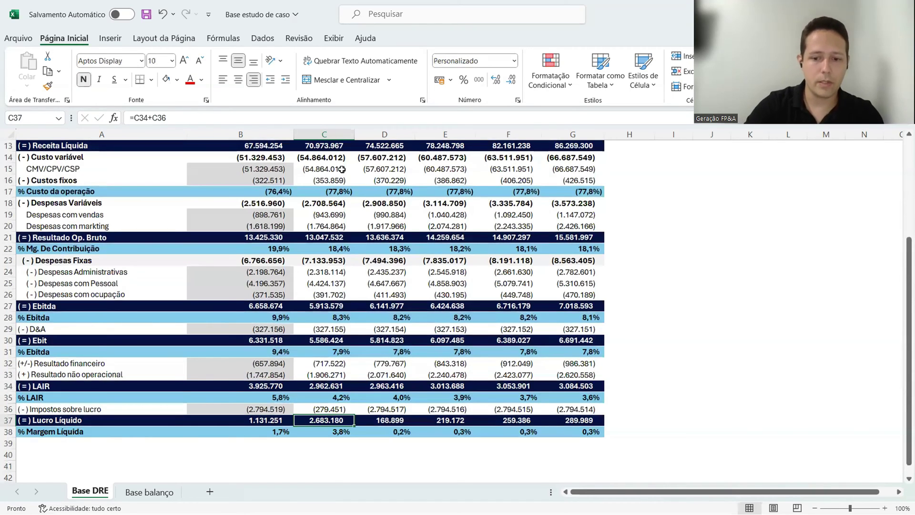
- Project 2024 Impostos sobre lucro in C36 from 2023 and the Carg growth rate with =B36*(1+C2)
key(Up)
text(=)
key(Left)
text(*)
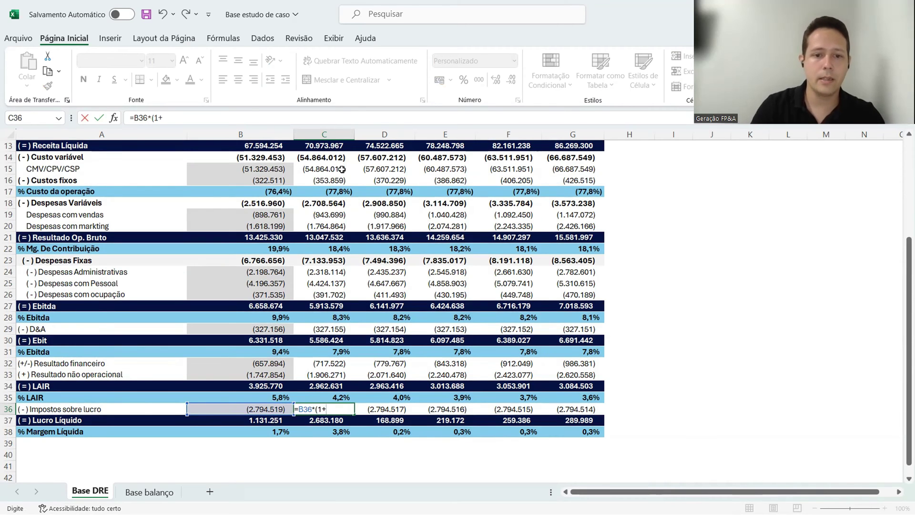
text((1+)
scroll(342, 169, up, 4)
click(339, 156)
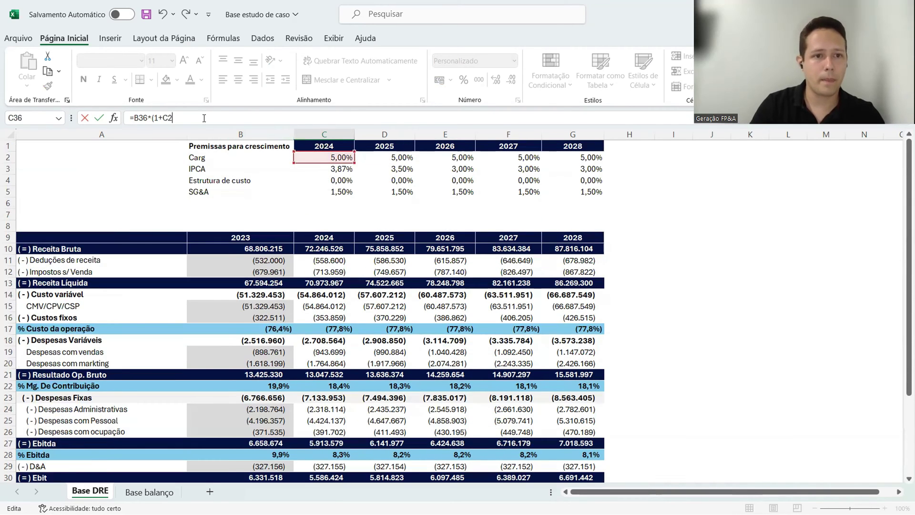
text())
key(Return)
key(Down)
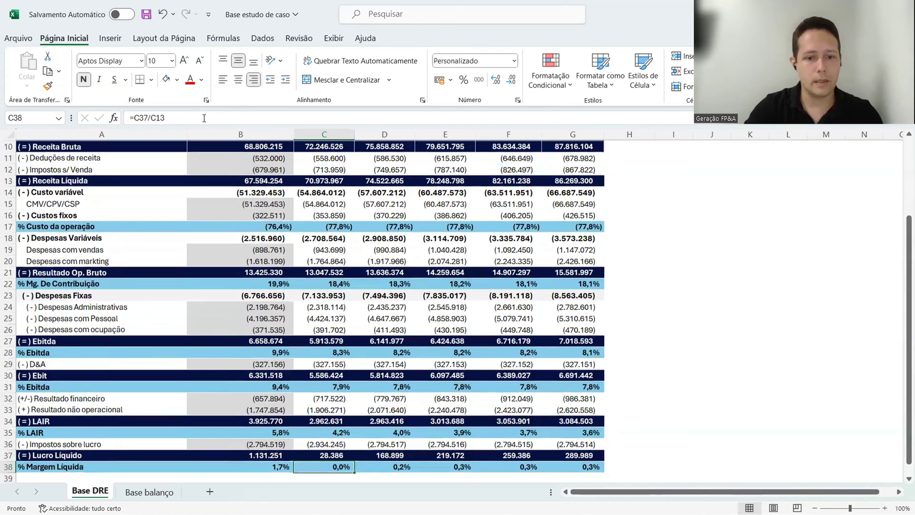
- Fill the 2024 Impostos sobre lucro formula from C36 across to 2028 in G36
key(Up)
key(Up)
key(F2)
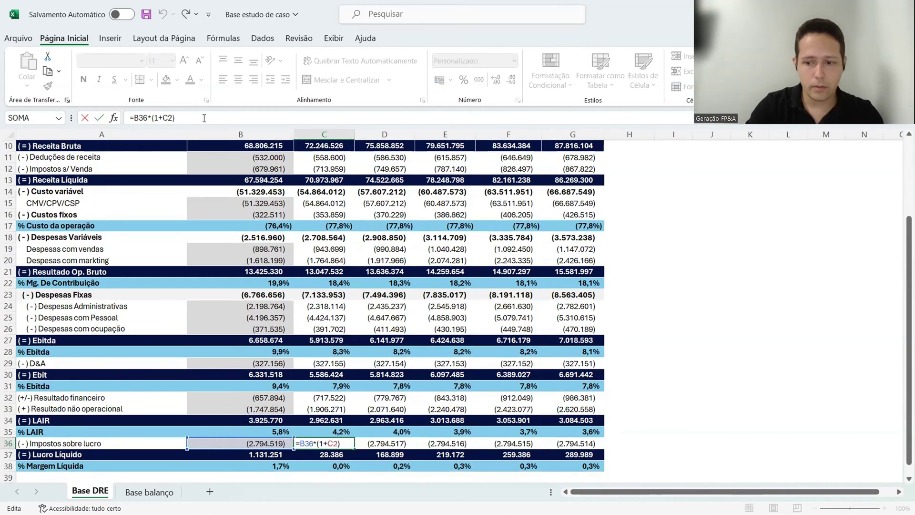
key(Return)
key(Up)
key(ctrl+c)
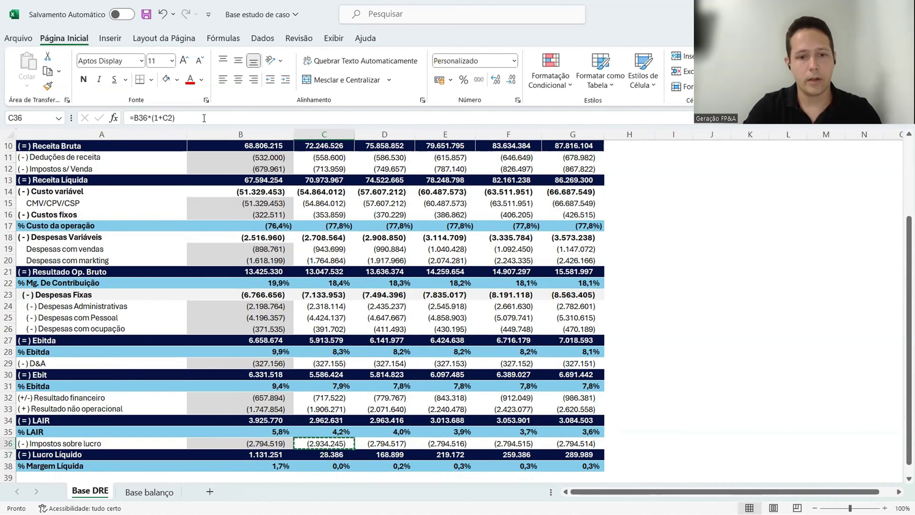
key(shift+Right)
key(shift+Right)
key(shift+Right)
key(shift+Right)
key(Return)
key(Up)
key(Up)
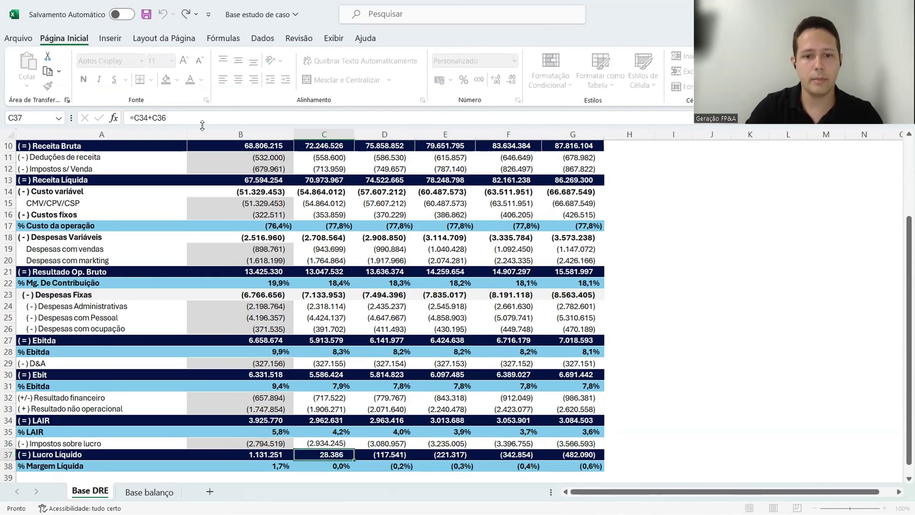
- Review the growth assumptions and the projected DRE down to the Lucro Líquido and Margem Líquida lines
scroll(381, 228, up, 3)
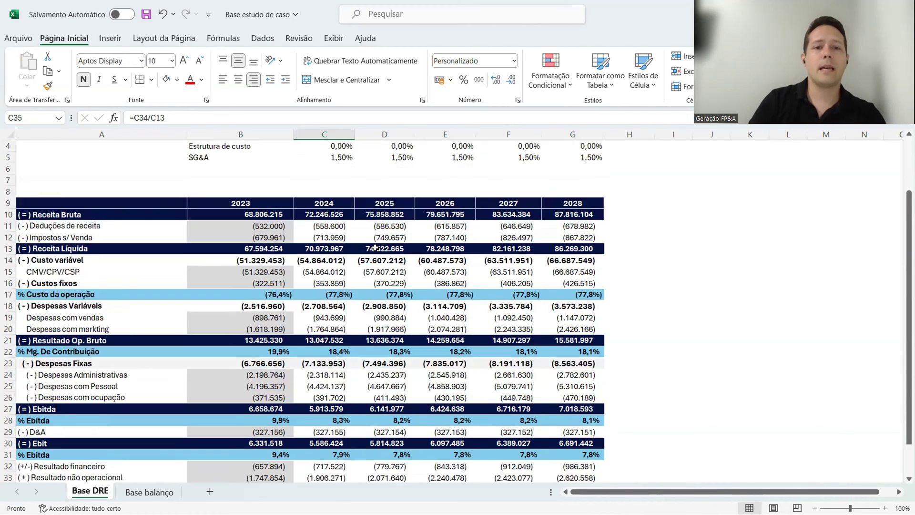
click(385, 225)
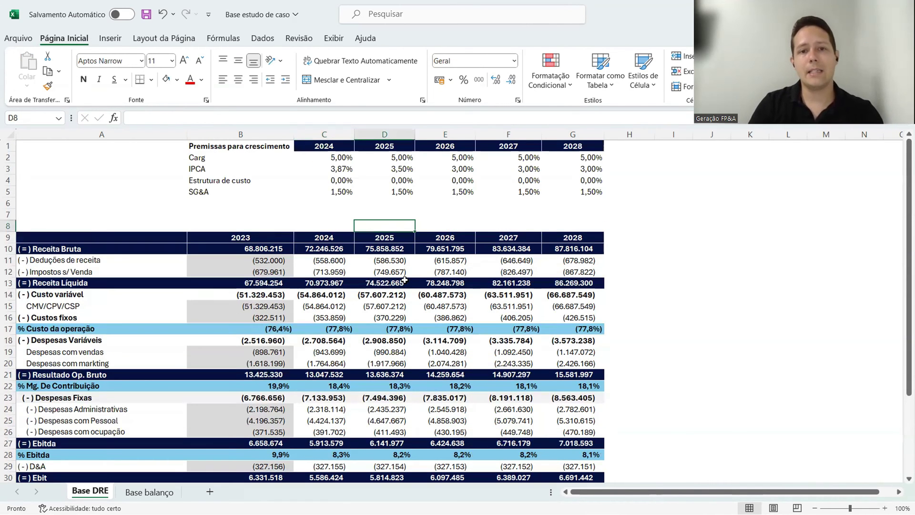
scroll(321, 270, down, 4)
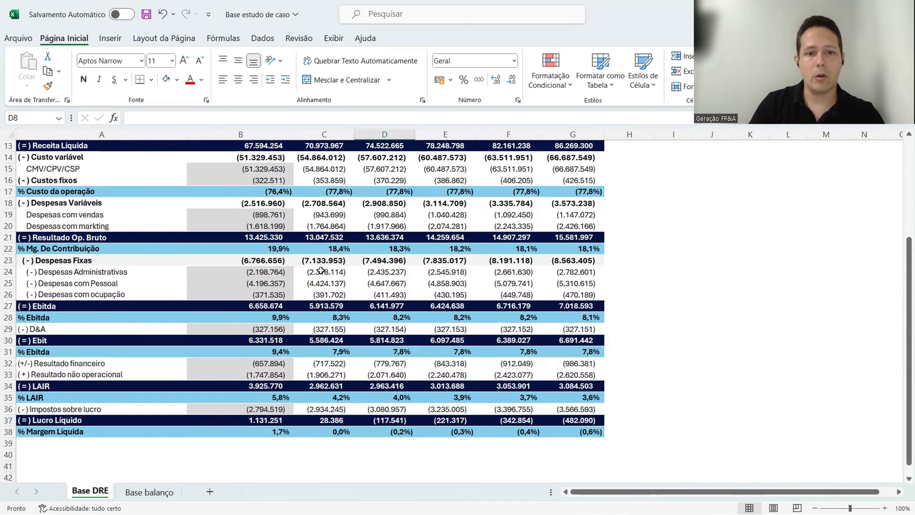
drag(321, 271, 329, 281)
click(409, 281)
click(288, 430)
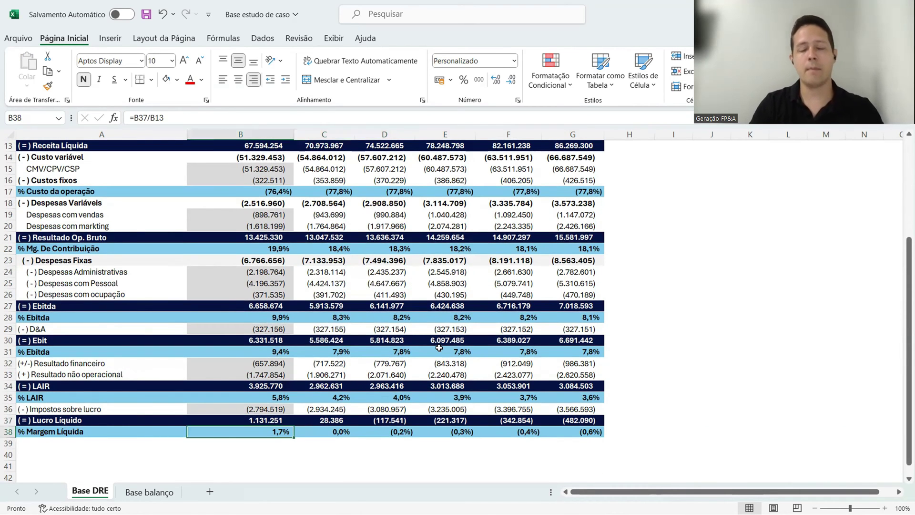
scroll(438, 348, up, 1)
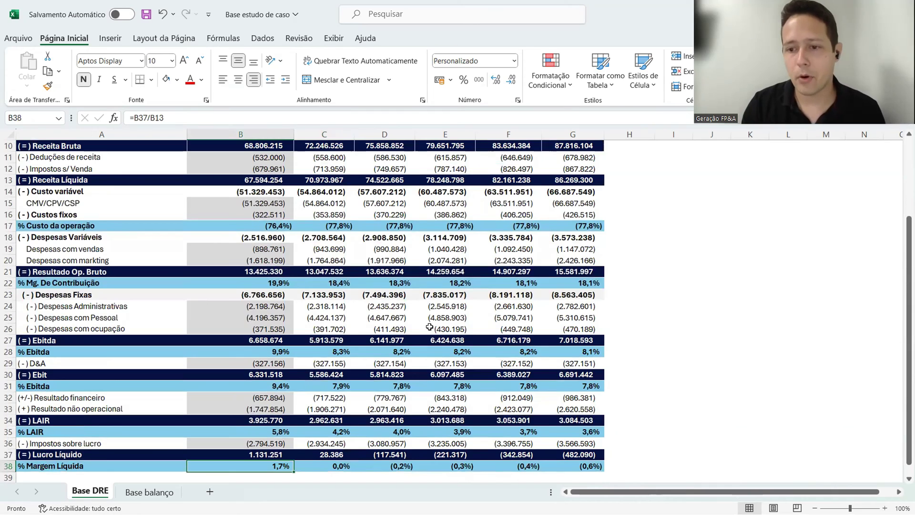
scroll(429, 327, up, 3)
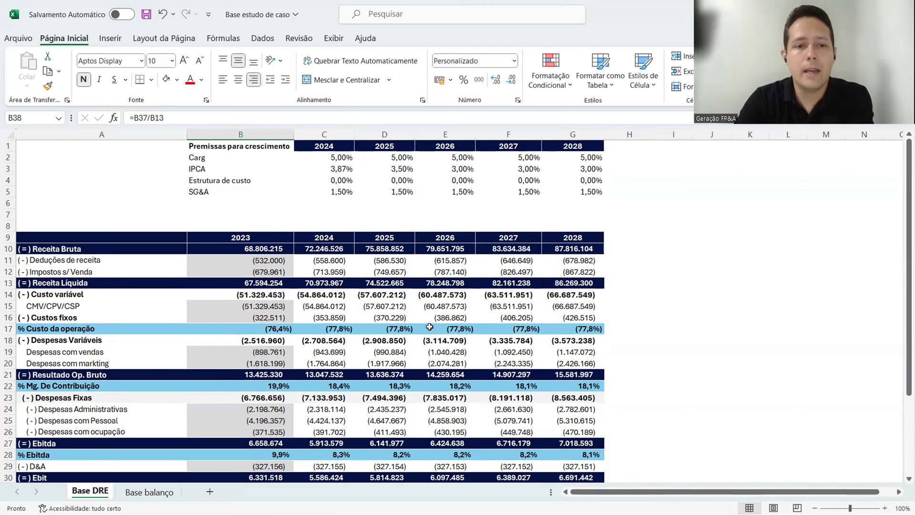
- Inspect the 2025 Custos fixos formula in D16 and the Receita Bruta formulas for 2024 and 2025
click(381, 316)
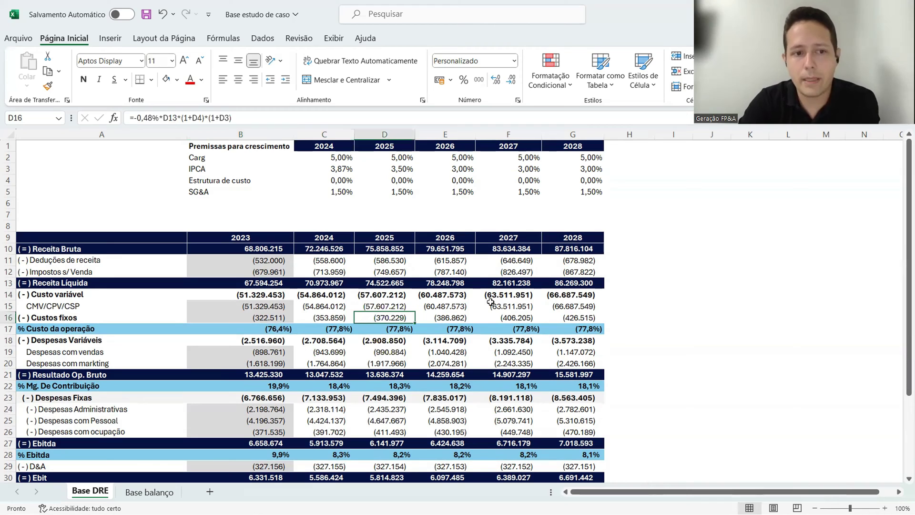
click(343, 248)
click(385, 249)
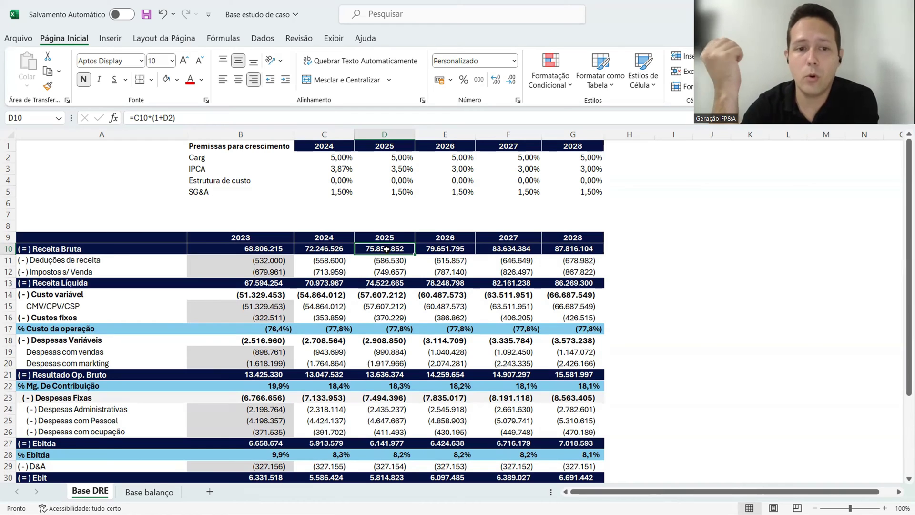
- Sum the 2024 IPCA, Estrutura de custo and SG&A rates in C6 with =SOMA(C3:C5)
click(340, 202)
text(=)
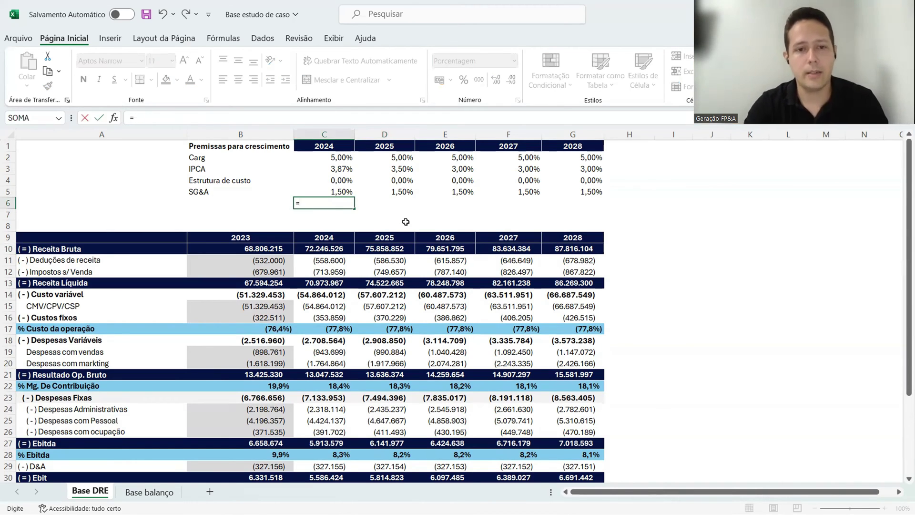
text(so)
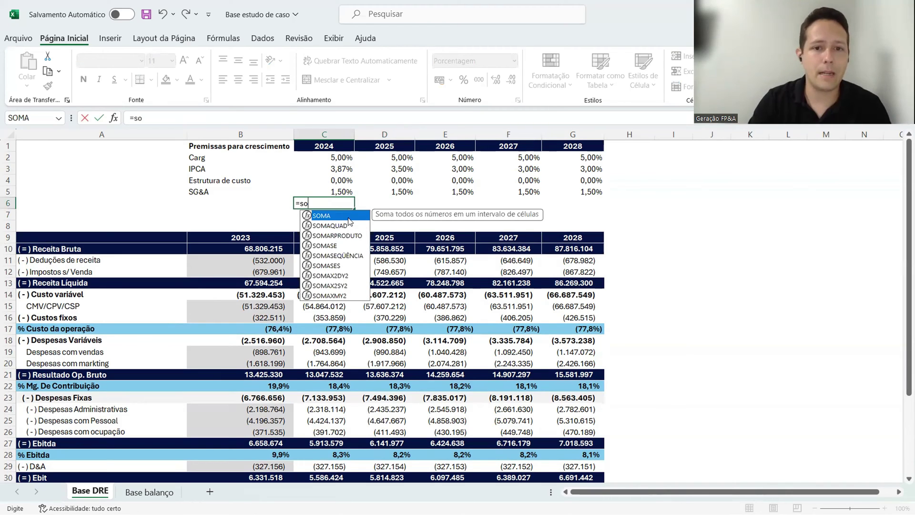
key(Tab)
drag(334, 168, 336, 192)
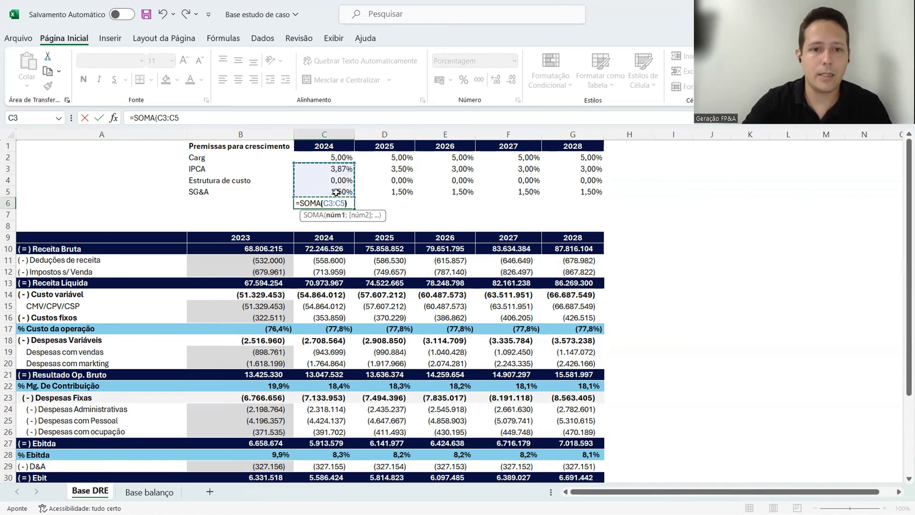
key(ctrl+Return)
- Copy the sum of cost growth rates from C6 across to 2028 in G6
key(ctrl+c)
key(shift+Right)
key(shift+Right)
key(shift+Right)
key(shift+Right)
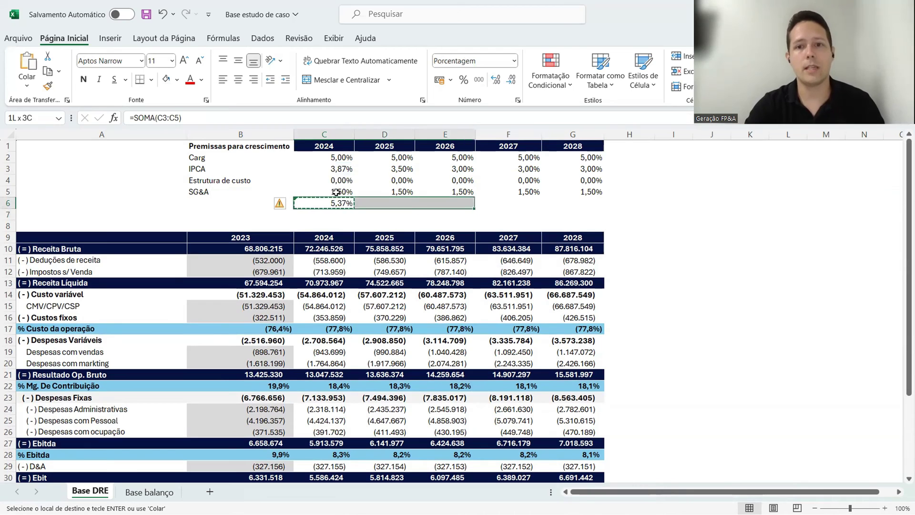
key(ctrl+v)
key(Escape)
- Check the range each SOMA formula covers in row 6, year by year from C6 to G6
key(Down)
key(Up)
key(F2)
key(Return)
key(Up)
key(Right)
key(F2)
key(Return)
key(Up)
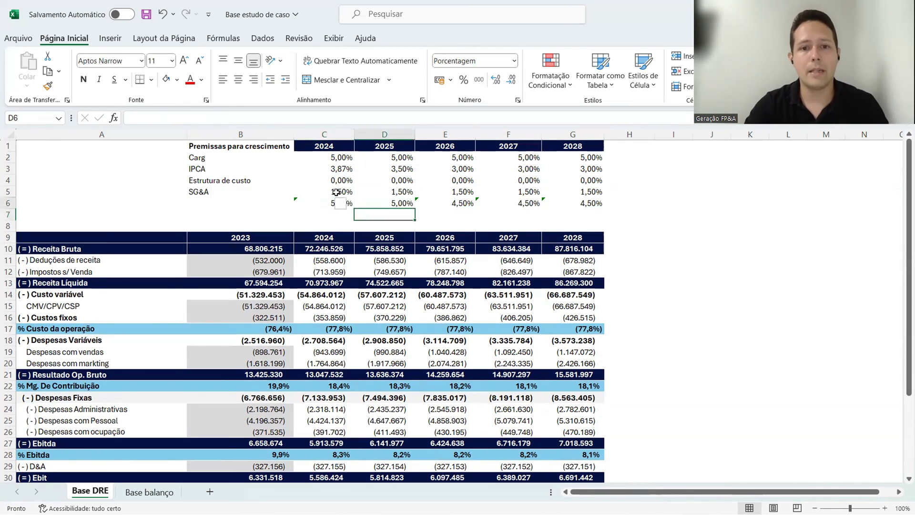
key(Right)
key(F2)
key(Return)
key(Up)
key(Right)
key(F2)
key(Return)
key(Up)
key(Right)
key(F2)
key(Return)
key(Up)
- Examine the 2025 cost growth sum formula in D6 once more
key(Left)
key(Left)
key(Left)
key(F2)
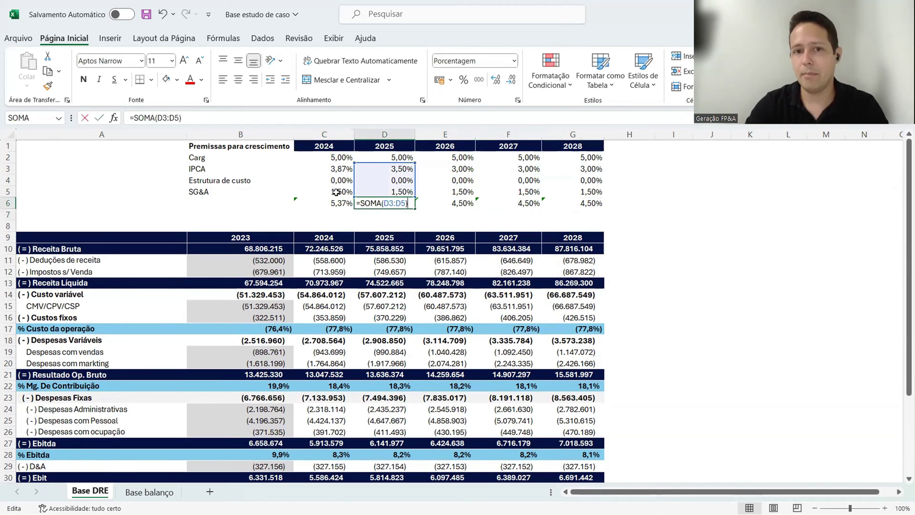
- Check the sum formulas beneath the growth assumptions for 2025 and 2026
key(Return)
key(Up)
key(Right)
key(F2)
key(Return)
key(Up)
key(Right)
- Clear the row of assumption sums in C6:G6, covering 2024 through 2028
key(Left)
key(Left)
key(Left)
key(shift+Right)
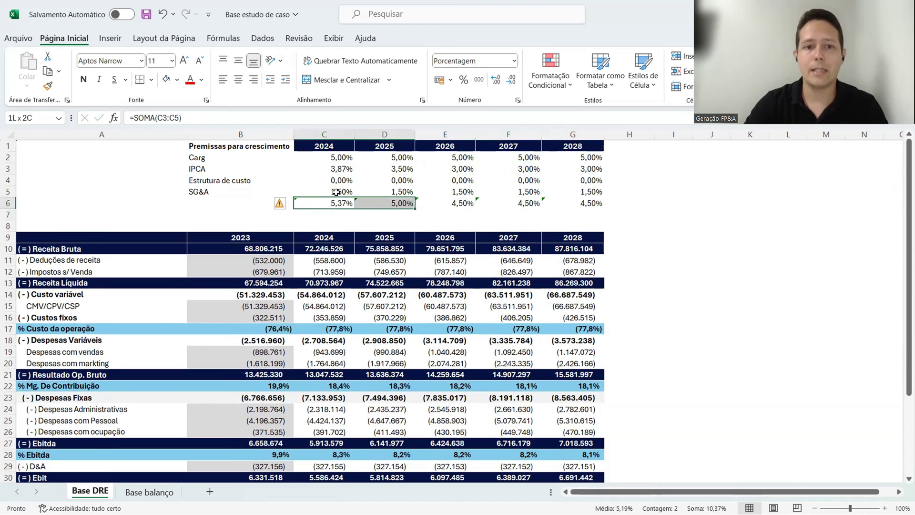
key(shift+Right)
key(shift+Right)
key(shift+Right)
key(Delete)
- Check the 2023 net margin and the 2024 Resultado financeiro formula in the income statement
scroll(335, 192, down, 5)
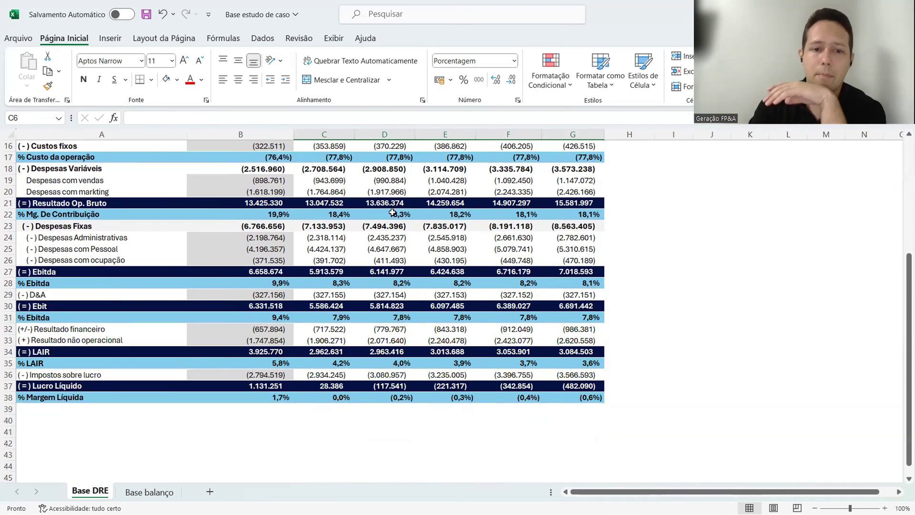
click(274, 399)
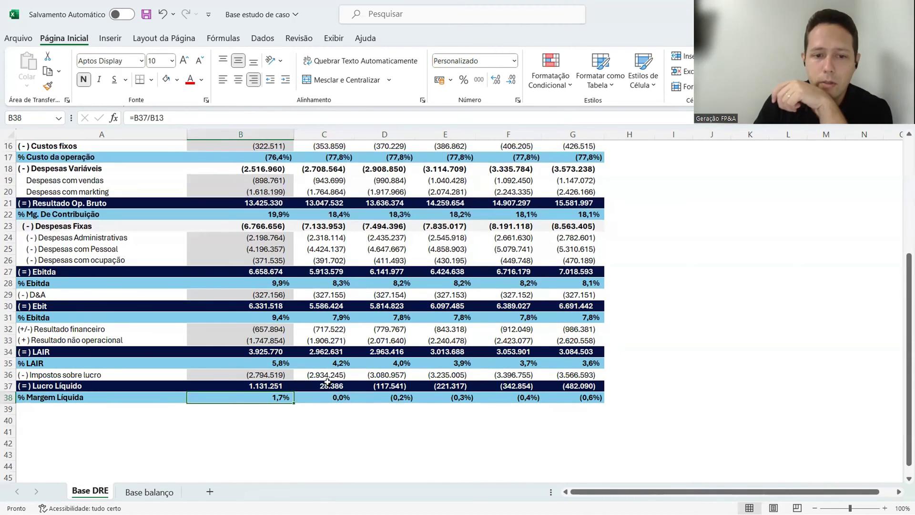
click(324, 329)
scroll(371, 358, up, 5)
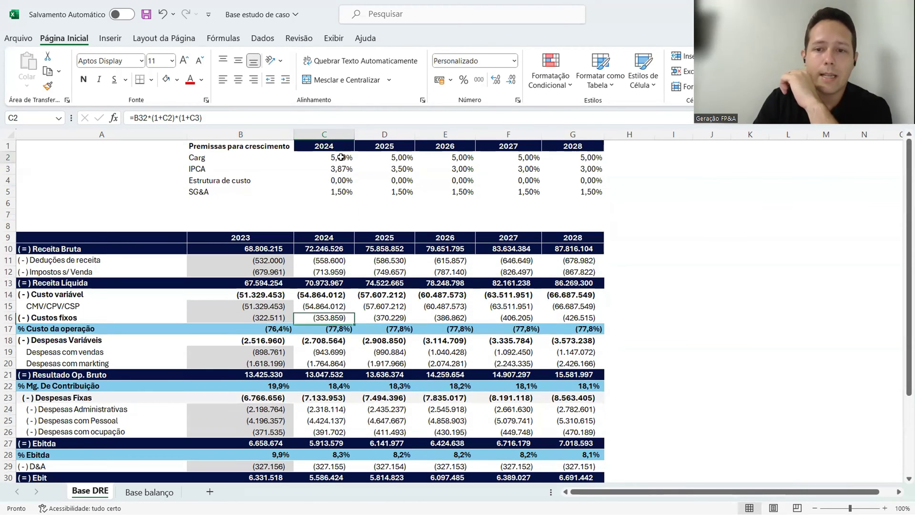
- Set the SG&A growth assumption to 1% for 2024 and copy it across 2025 through 2028
click(338, 160)
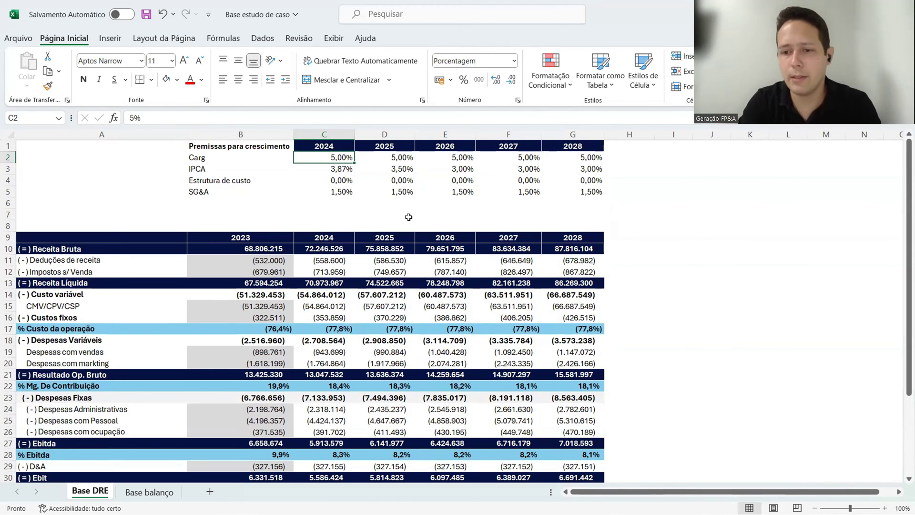
key(Down)
key(Down)
key(Down)
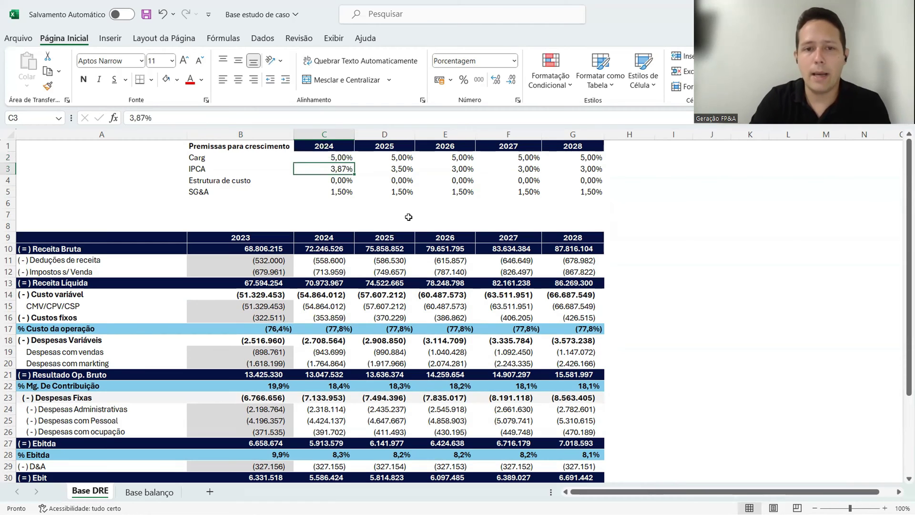
text(1)
key(Return)
key(Up)
key(ctrl+c)
key(shift+Right)
key(shift+Right)
key(shift+Right)
key(shift+Right)
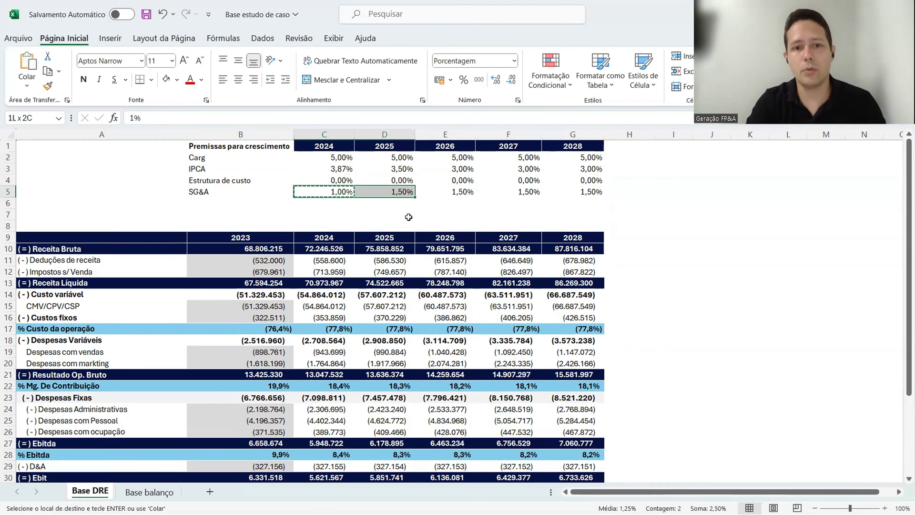
key(ctrl+v)
- Review the projected Lucro Líquido and Margem Líquida rows at the end of the income statement
scroll(416, 237, down, 1)
scroll(416, 236, down, 4)
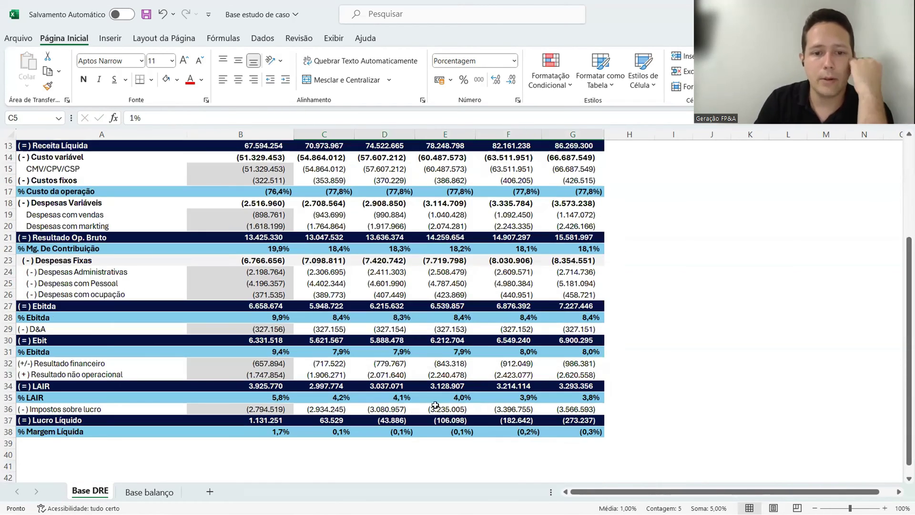
click(338, 441)
click(516, 439)
- Set the Carg growth assumption to 7% for 2024 and copy it across 2025 through 2028
scroll(420, 291, up, 4)
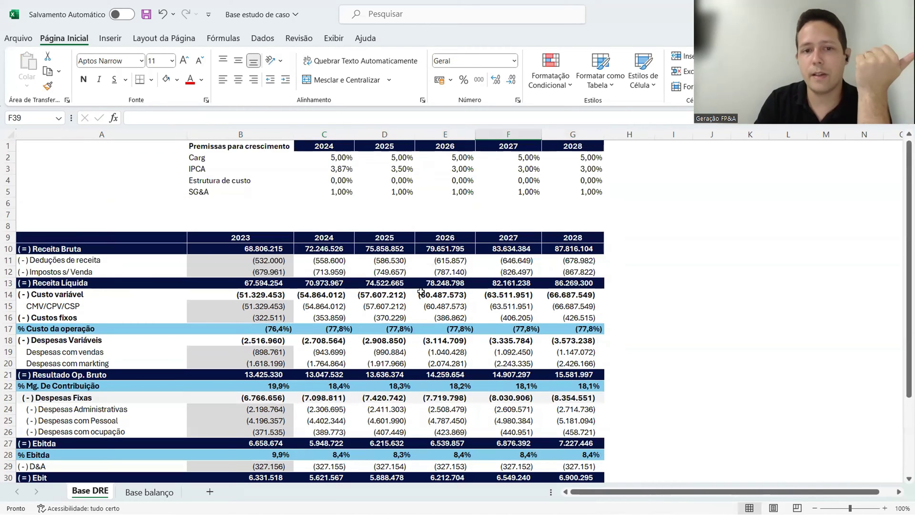
click(343, 157)
text(7)
key(ctrl+Return)
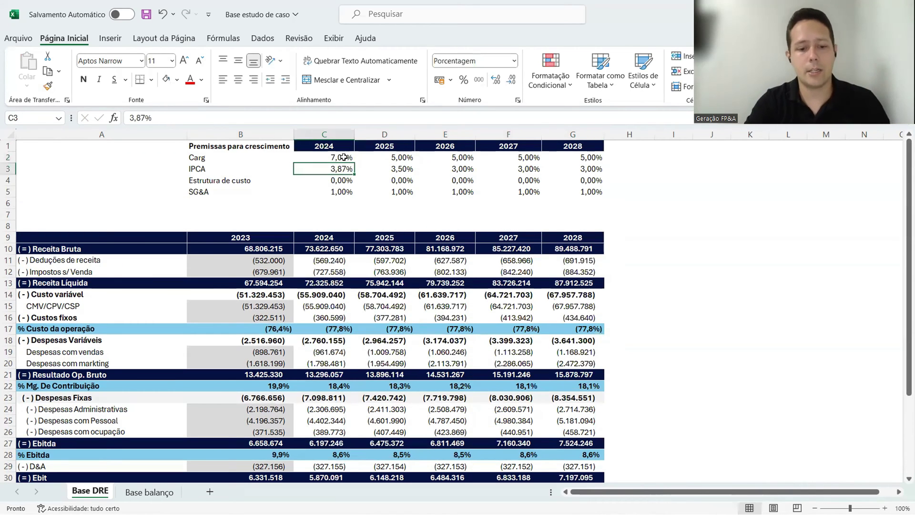
key(ctrl+c)
key(shift+Right)
key(shift+Right)
key(shift+Right)
key(shift+Right)
key(ctrl+v)
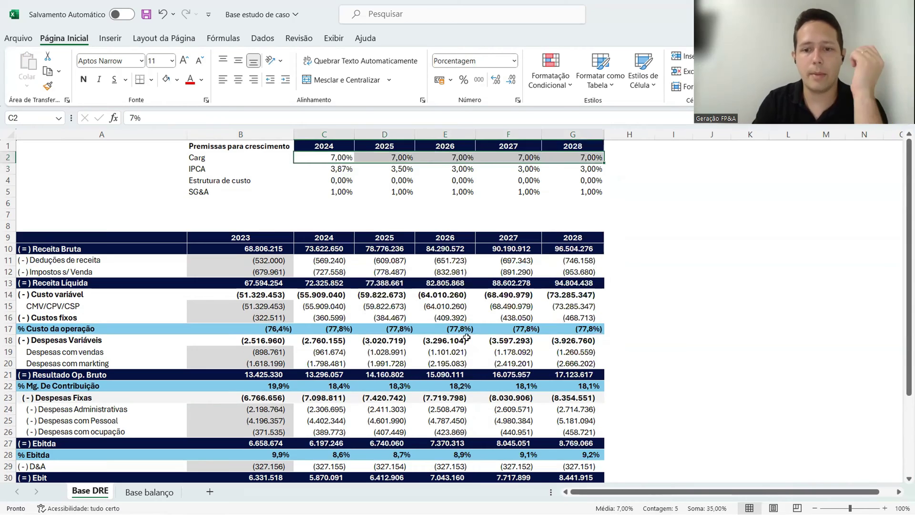
- Examine the net margin, the D&A projections and the Resultado financeiro formulas against the Carg assumptions
scroll(343, 158, down, 3)
click(464, 465)
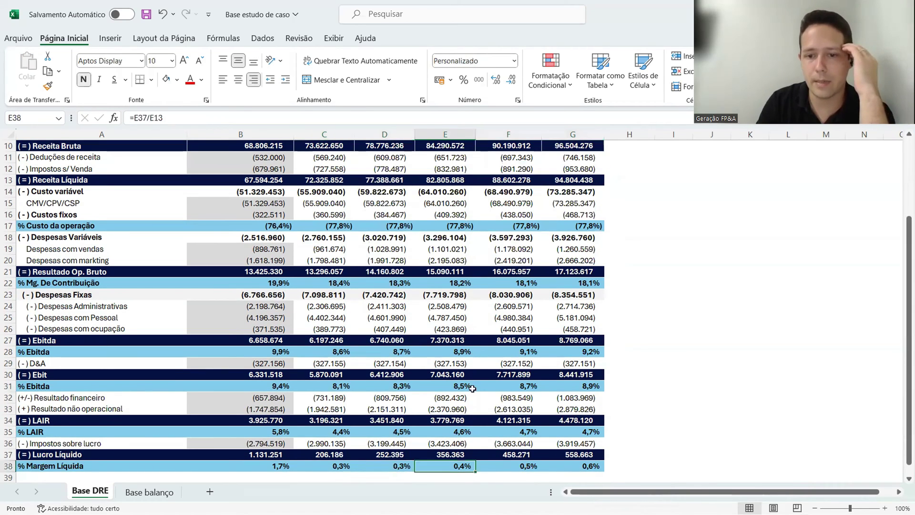
scroll(469, 382, up, 2)
scroll(469, 363, down, 3)
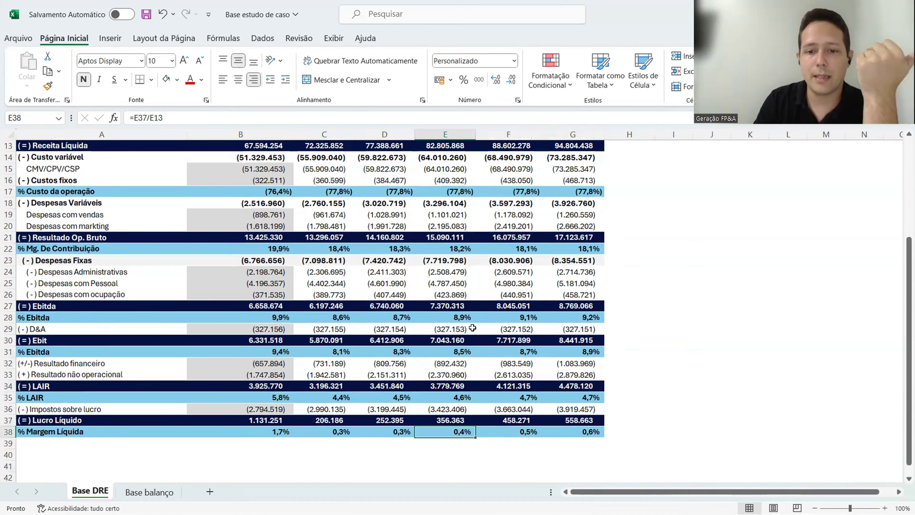
drag(344, 329, 571, 335)
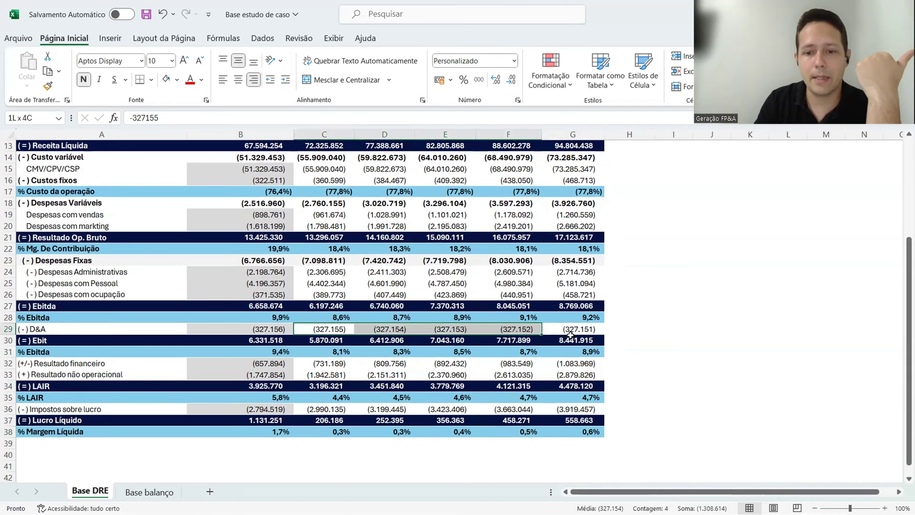
click(425, 366)
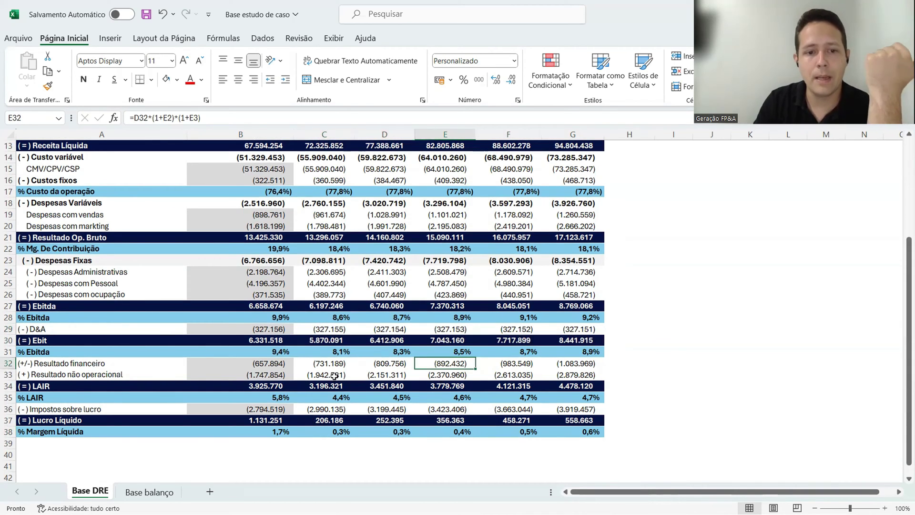
click(326, 364)
click(411, 363)
click(503, 362)
click(575, 362)
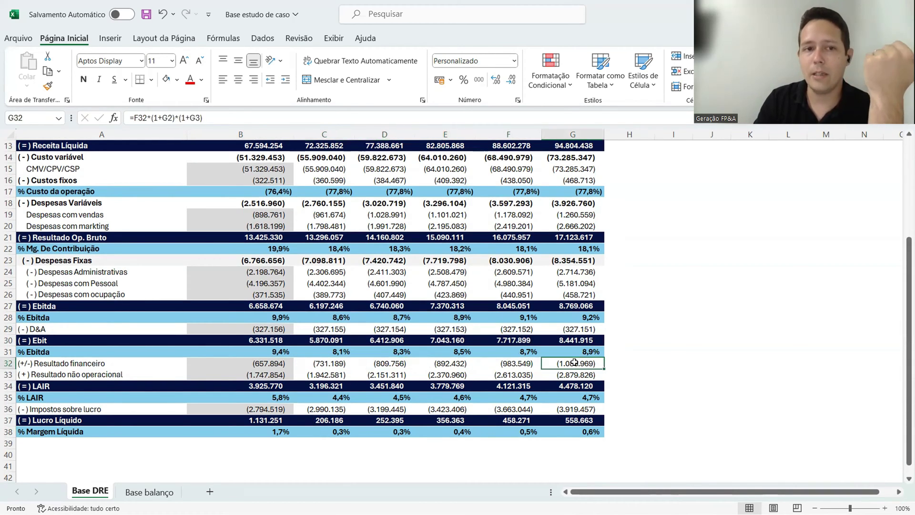
drag(231, 117, 91, 134)
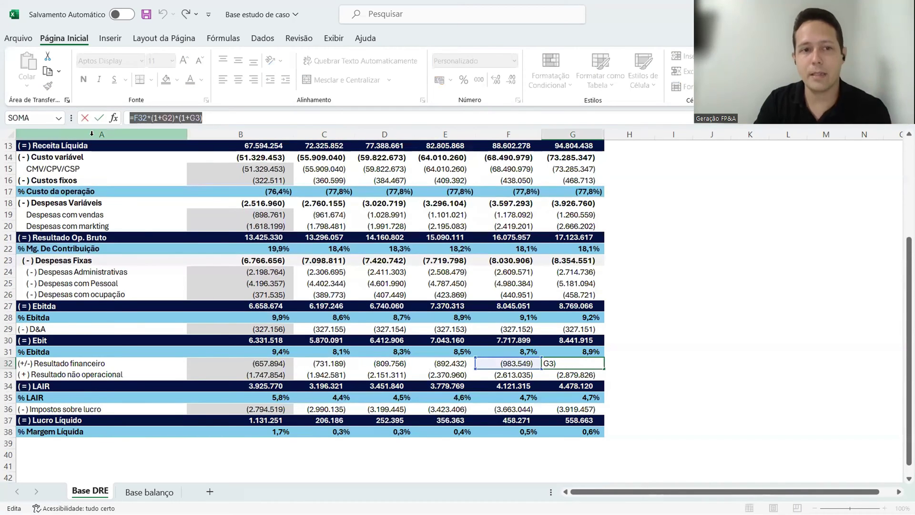
key(Return)
scroll(333, 291, up, 4)
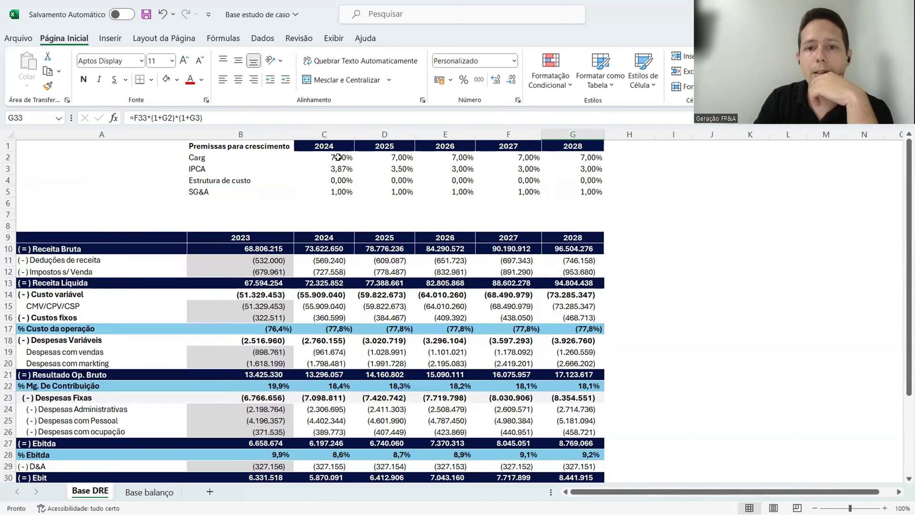
drag(338, 157, 446, 157)
scroll(336, 334, down, 2)
- Remove the Carg factor from the 2024 Resultado financeiro formula in C32, leaving =B32*(1+C3)
click(333, 432)
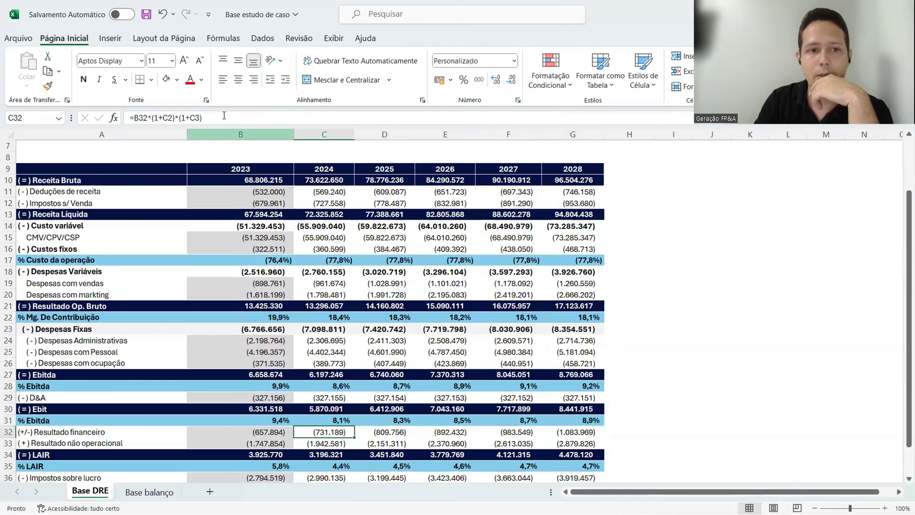
click(224, 117)
scroll(343, 191, up, 2)
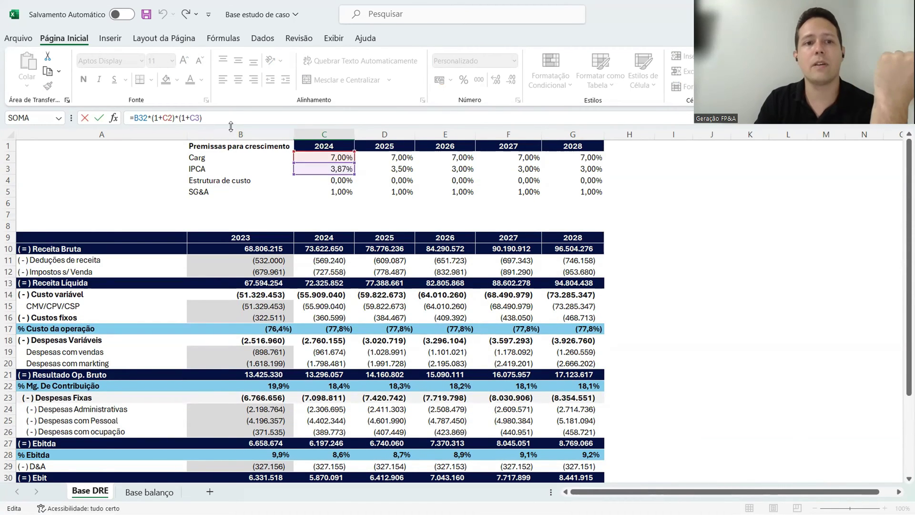
click(175, 118)
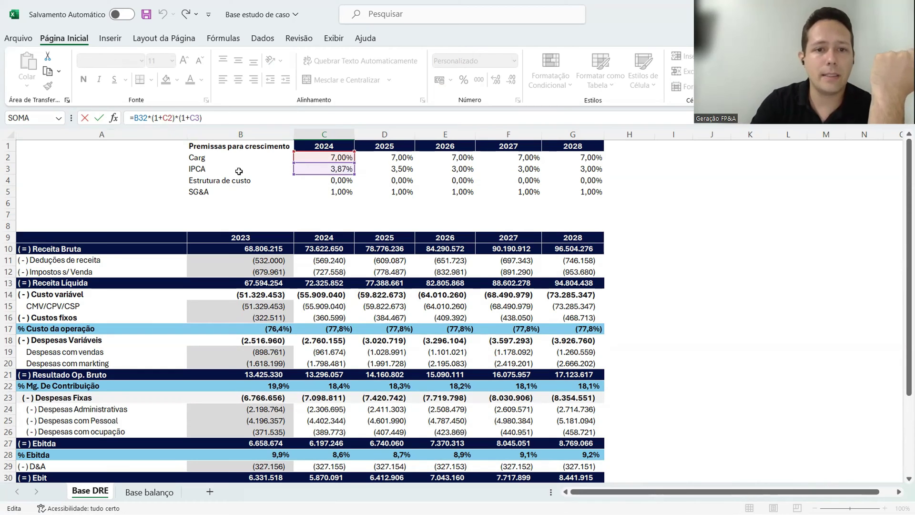
key(BackSpace)
key(BackSpace)
key(BackSpace)
key(BackSpace)
key(BackSpace)
key(BackSpace)
key(BackSpace)
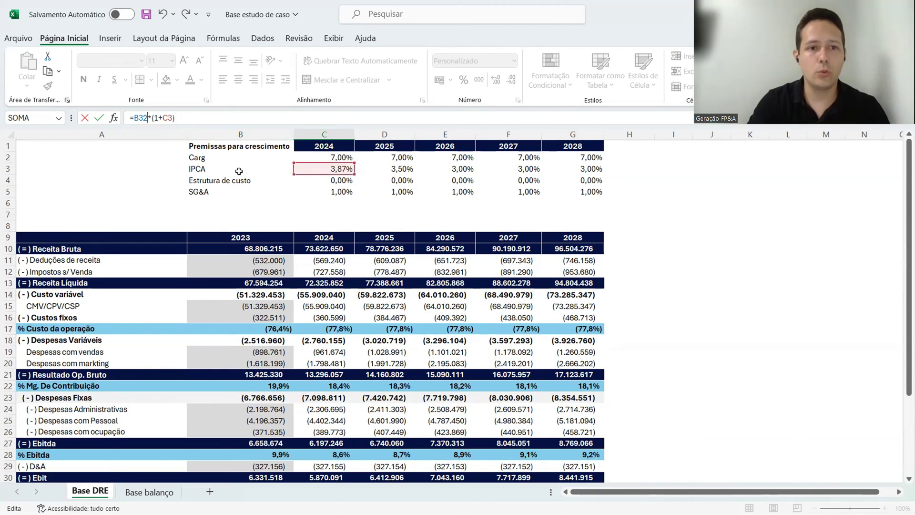
key(Return)
- Copy the 2024 Resultado financeiro formula across row 32 through 2028
key(Up)
key(ctrl+c)
key(shift+Right)
key(shift+Right)
key(shift+Right)
key(shift+Right)
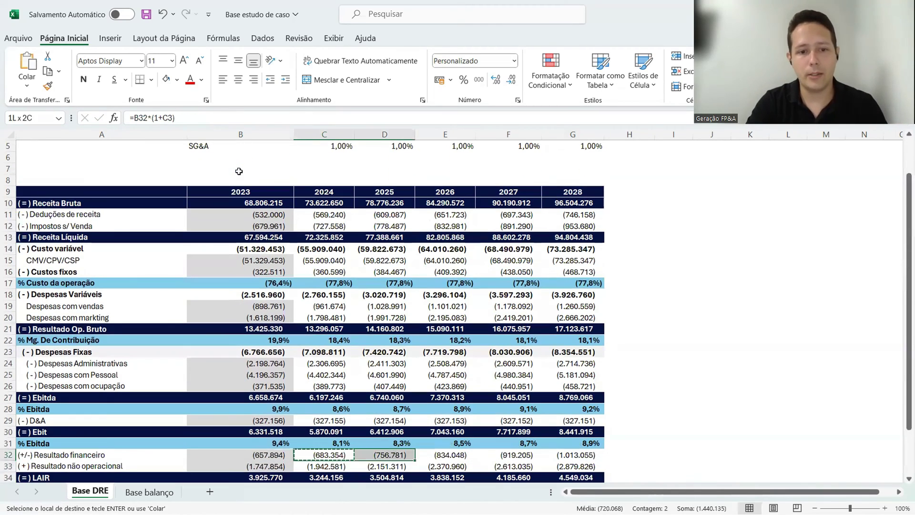
key(Return)
- Examine the projected net margin and the Resultado não operacional and CMV/CPV/CSP formulas across the income statement
scroll(524, 402, down, 3)
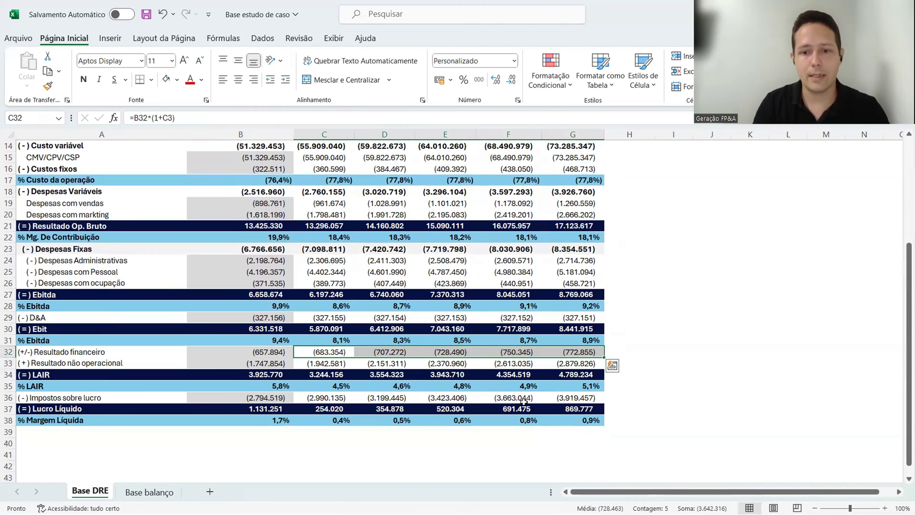
click(452, 420)
click(328, 361)
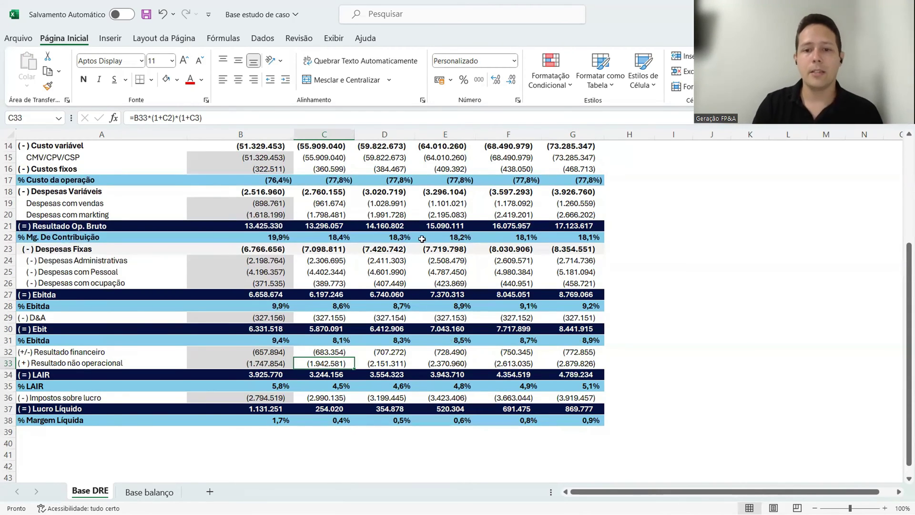
scroll(423, 238, up, 5)
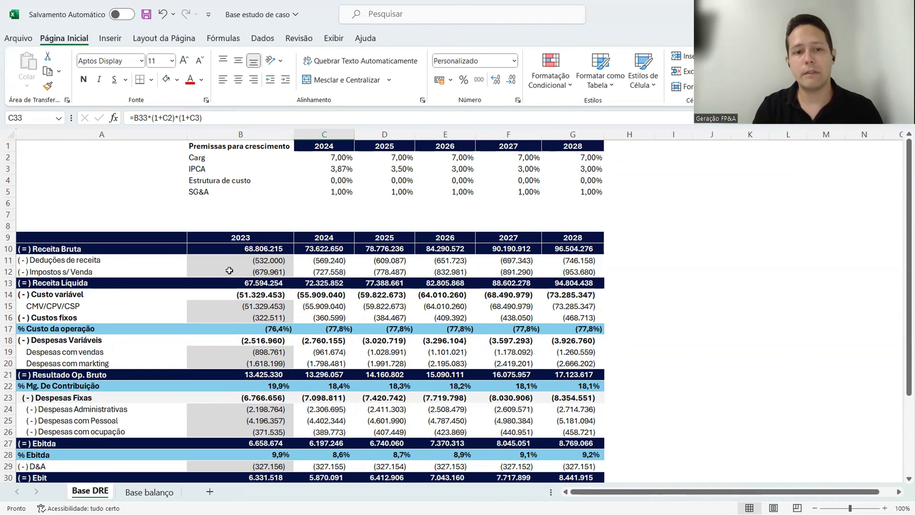
scroll(261, 275, down, 4)
scroll(268, 282, up, 4)
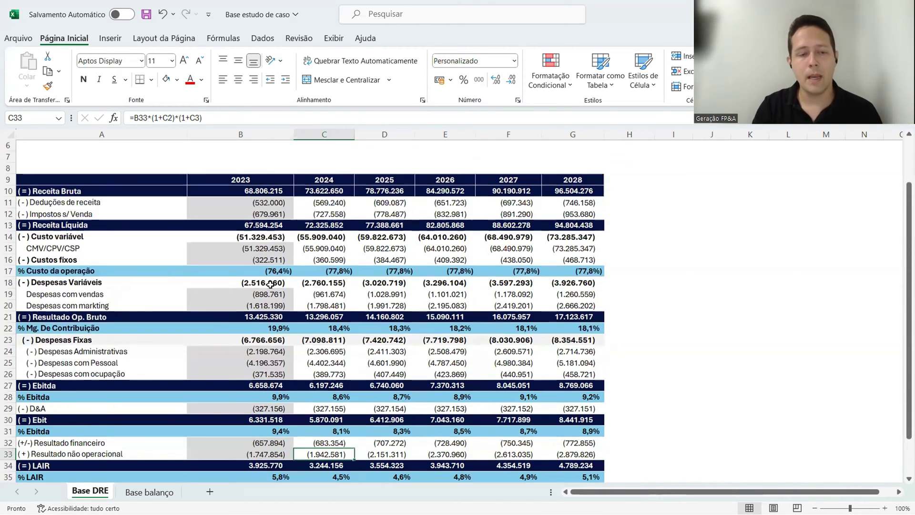
click(330, 303)
click(381, 305)
scroll(412, 306, down, 1)
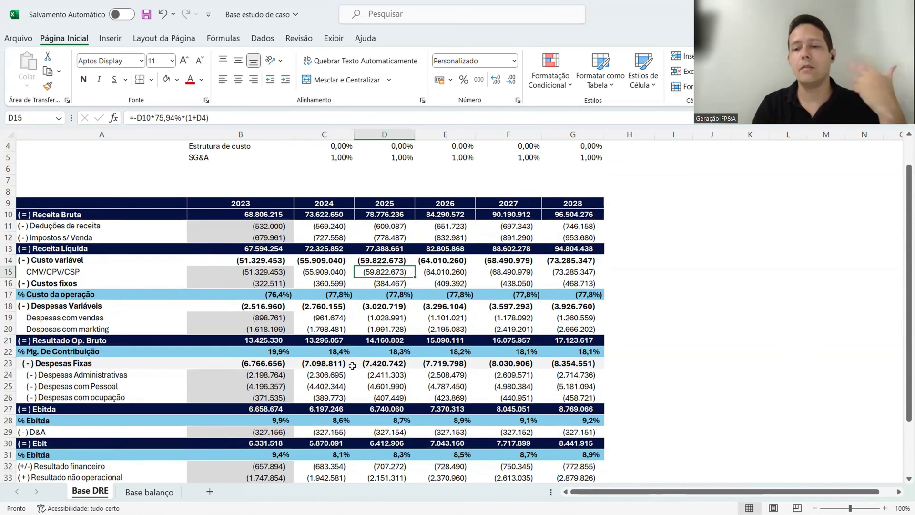
scroll(352, 366, down, 1)
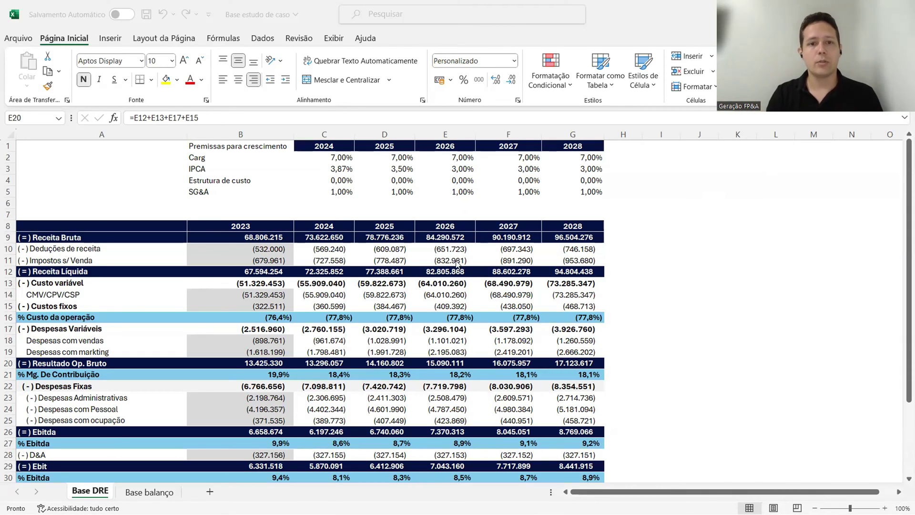
- Insert three blank rows above the growth assumptions table
click(7, 146)
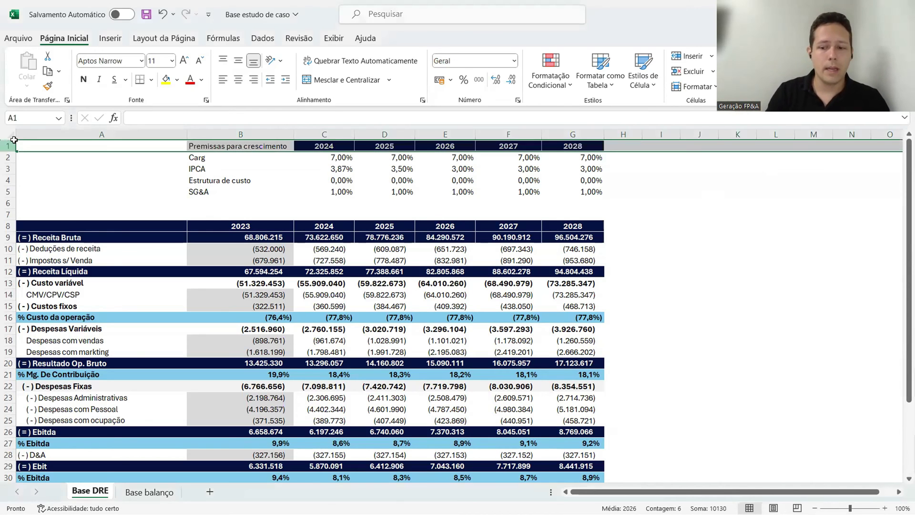
key(ctrl+shift+plus)
key(ctrl+shift+plus)
key(ctrl+shift+plus)
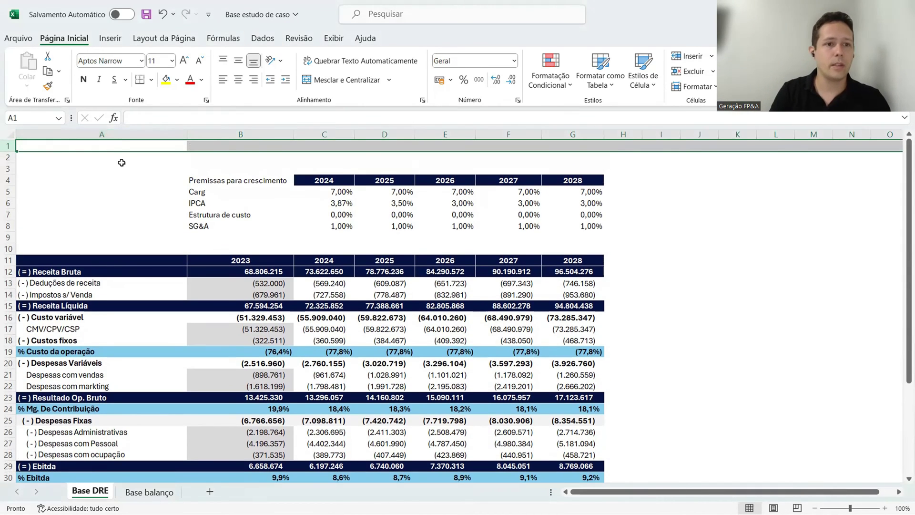
- Enter the title "DRE - Demonstrativo de resultado" in cell A1 and select that cell
click(118, 146)
text(DRE)
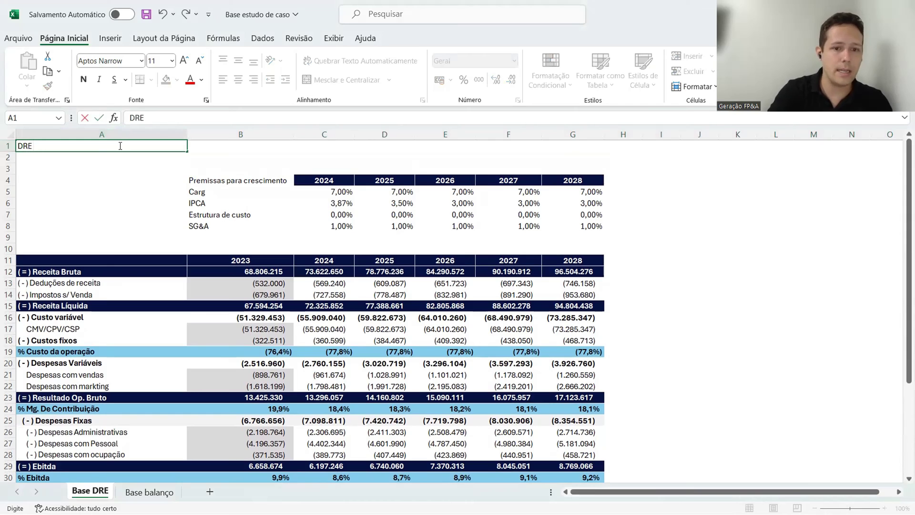
text( - Dem)
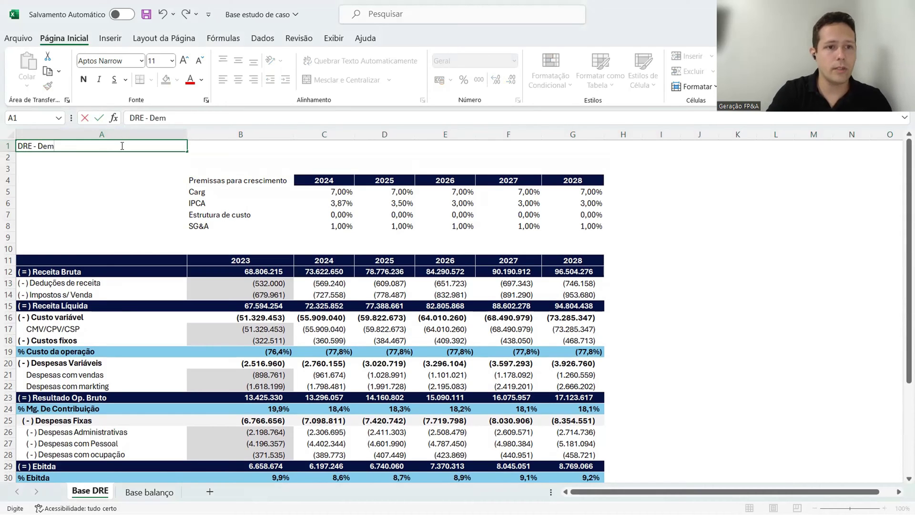
text(onstrativo de resultado)
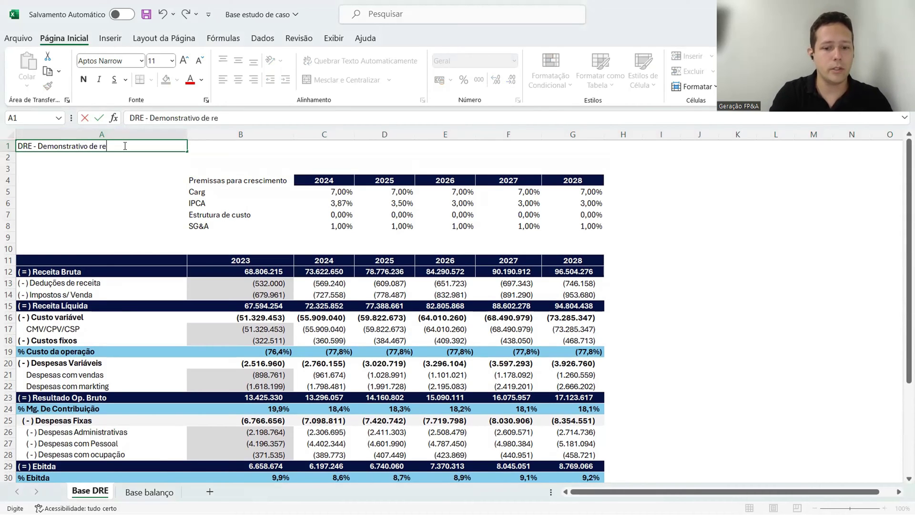
key(Return)
click(128, 146)
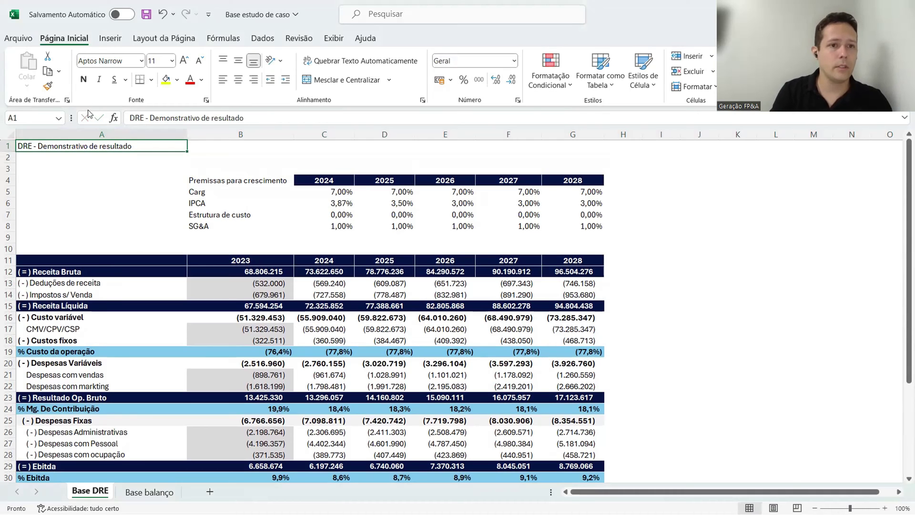
- Format the title in cell A1 as bold with font size 18
click(83, 79)
click(184, 61)
click(183, 61)
click(184, 61)
click(184, 60)
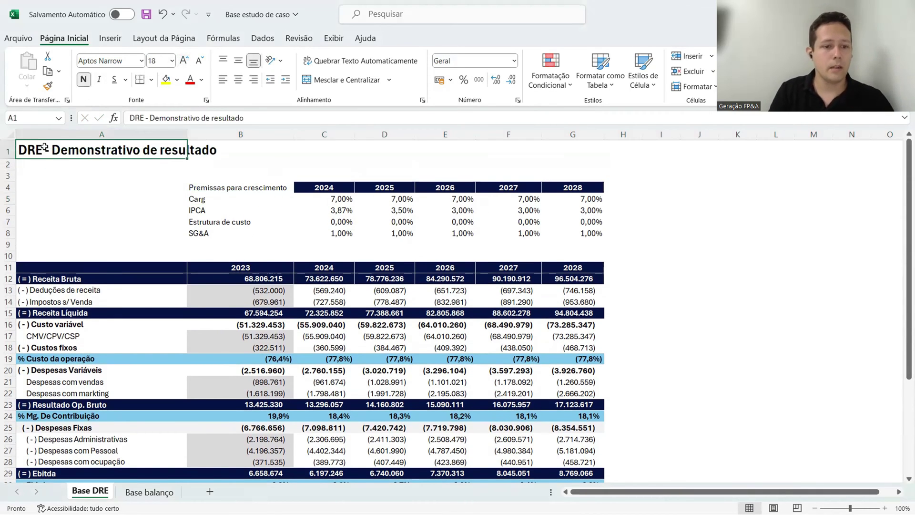
- Copy the formatted title from A1 into cell A44 beneath the income statement
key(ctrl+c)
scroll(55, 172, down, 10)
click(28, 301)
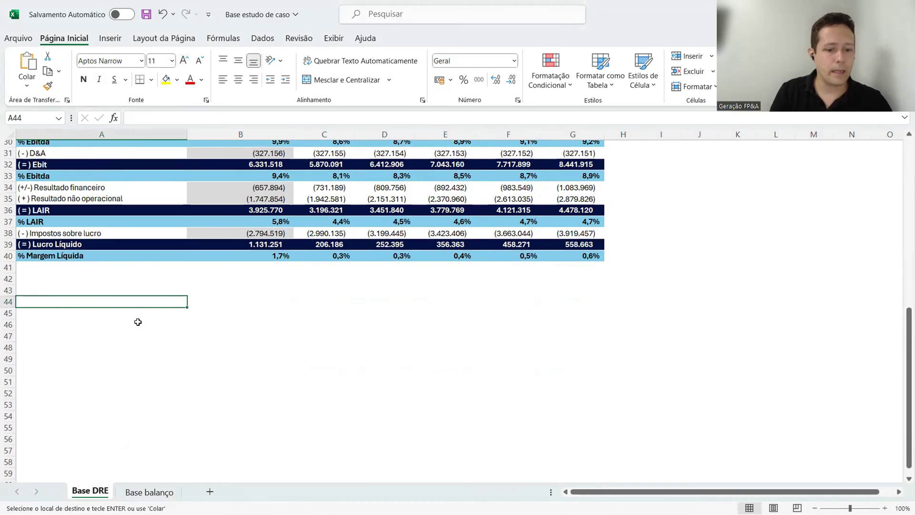
key(ctrl+v)
- Change the title text in A44 to "BP - Balanço patrimonial"
click(144, 118)
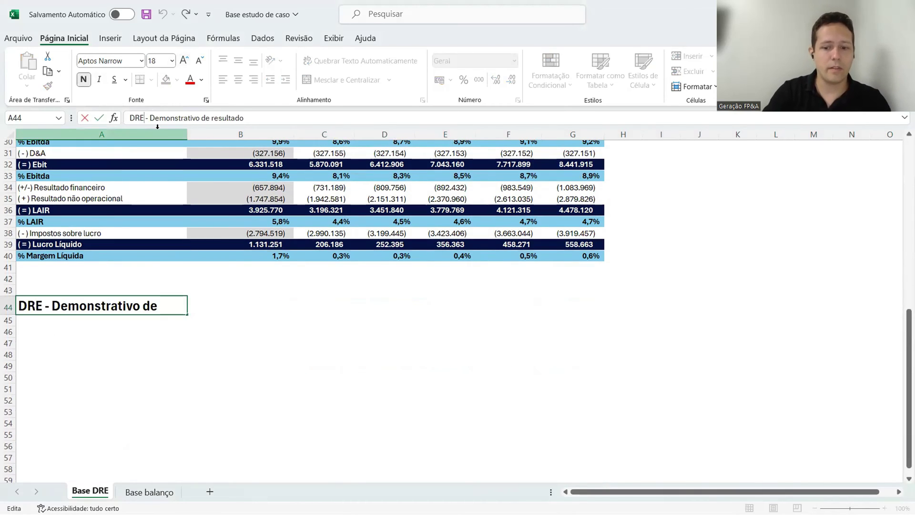
key(BackSpace)
key(BackSpace)
key(BackSpace)
text(BP)
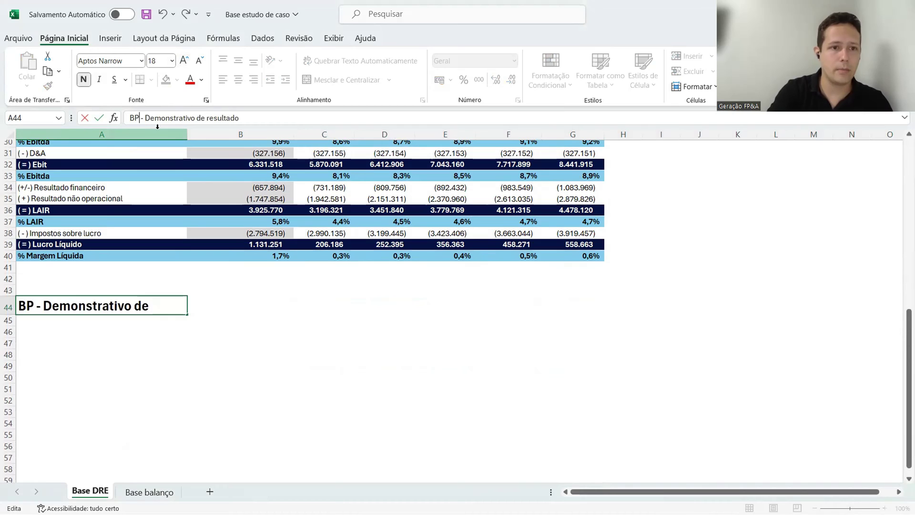
key(End)
key(BackSpace)
key(BackSpace)
key(BackSpace)
key(BackSpace)
key(BackSpace)
key(BackSpace)
key(BackSpace)
key(BackSpace)
key(BackSpace)
key(BackSpace)
key(BackSpace)
key(BackSpace)
key(BackSpace)
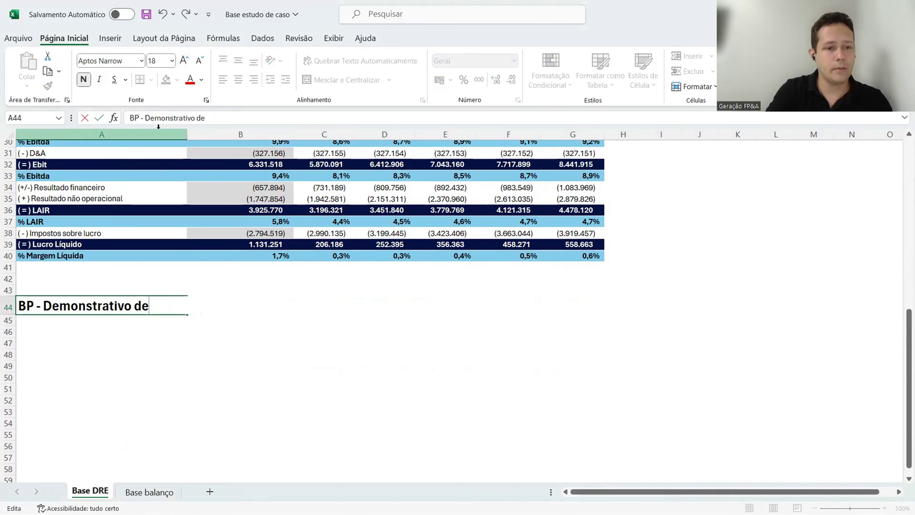
key(BackSpace)
key(BackSpace)
key(BackSpace)
key(BackSpace)
key(BackSpace)
key(BackSpace)
key(BackSpace)
key(BackSpace)
key(BackSpace)
key(BackSpace)
key(BackSpace)
key(BackSpace)
key(BackSpace)
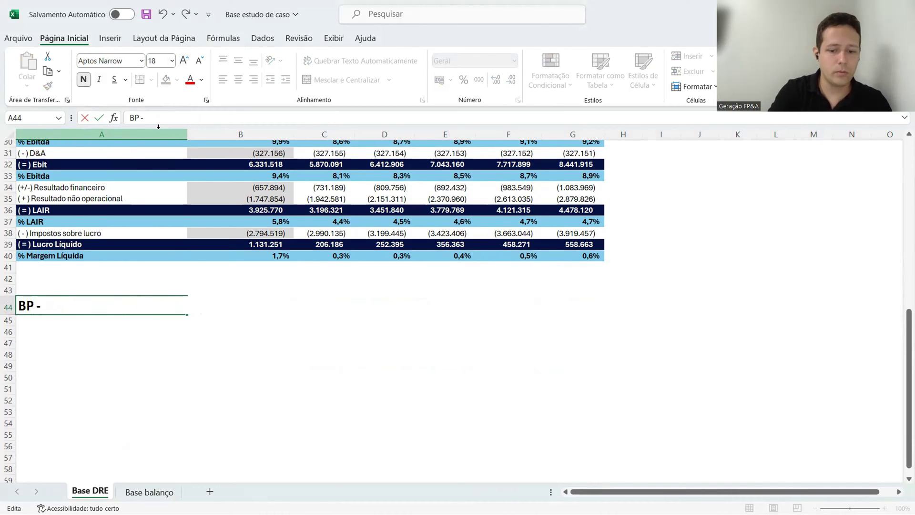
text(Balanç)
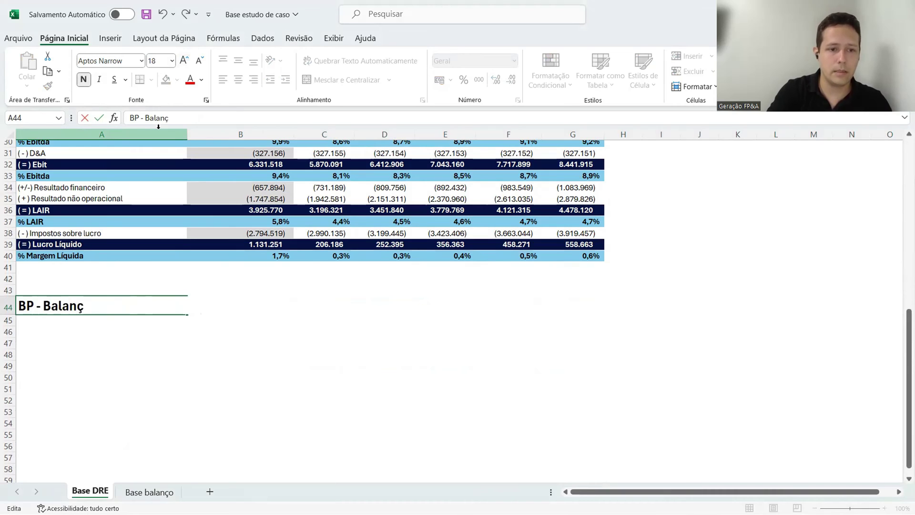
text(o patrimonial)
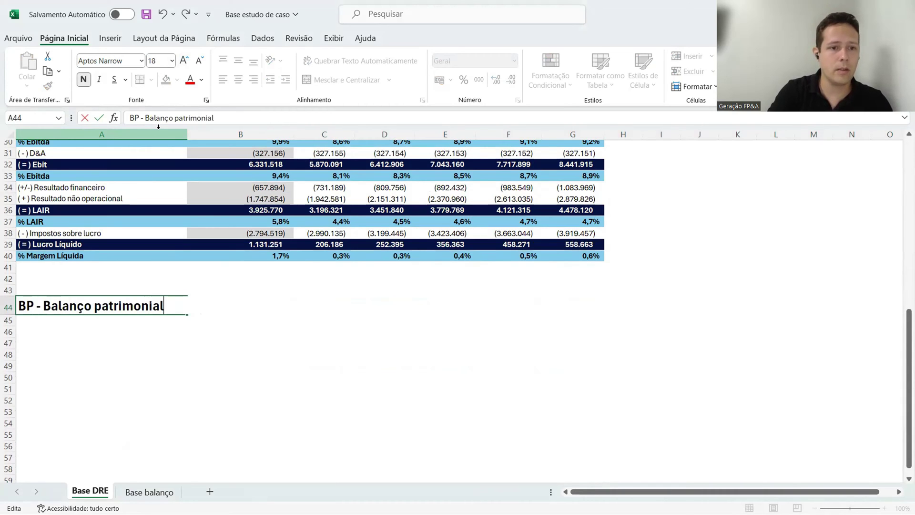
key(Return)
scroll(186, 284, down, 1)
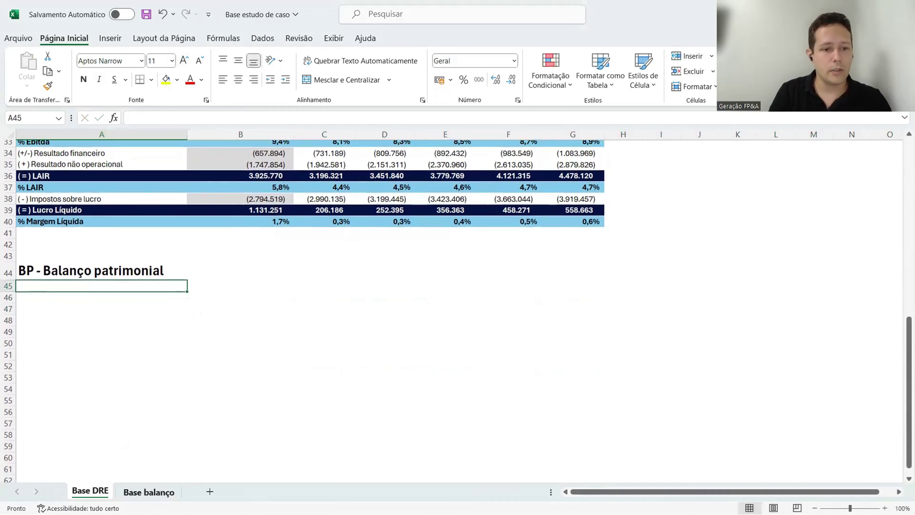
- Move the whole balance sheet table from the Base balanço sheet to cell A46 of the Base DRE sheet
click(167, 496)
key(ctrl+Home)
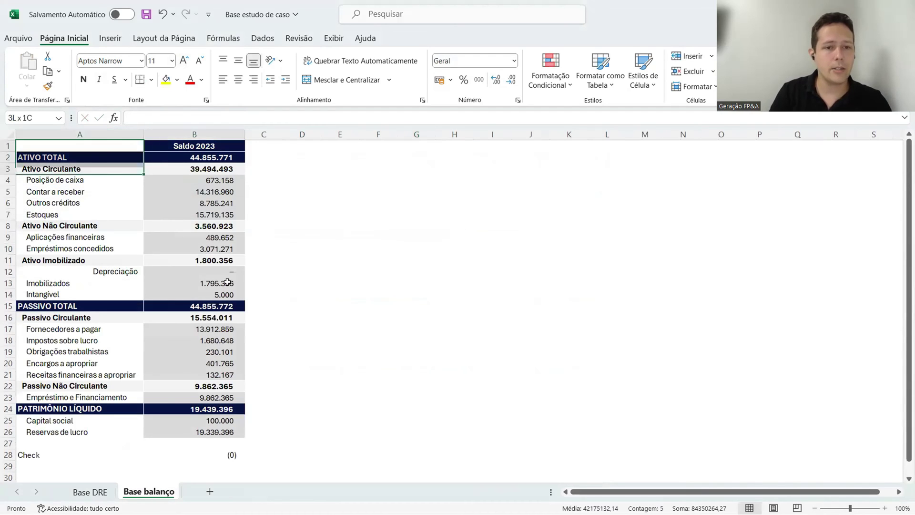
key(ctrl+shift+End)
right_click(219, 140)
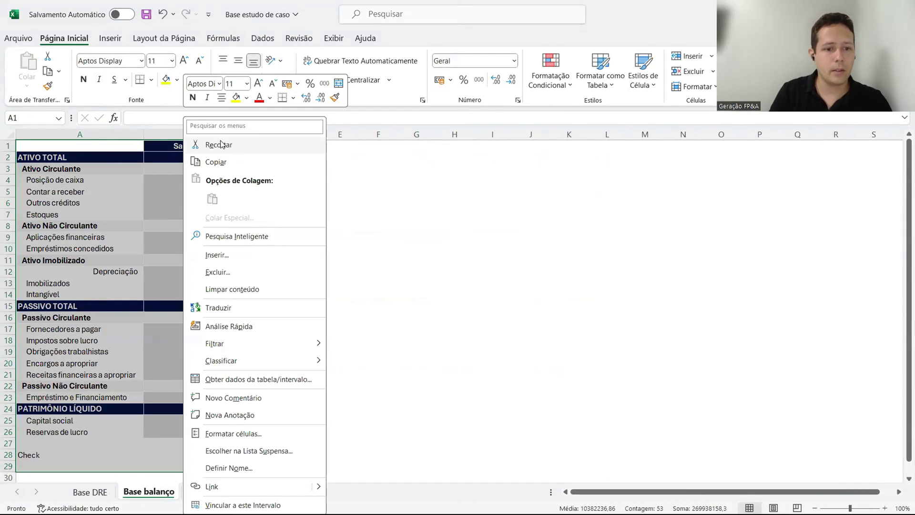
click(219, 145)
key(ctrl+Page_Up)
click(59, 297)
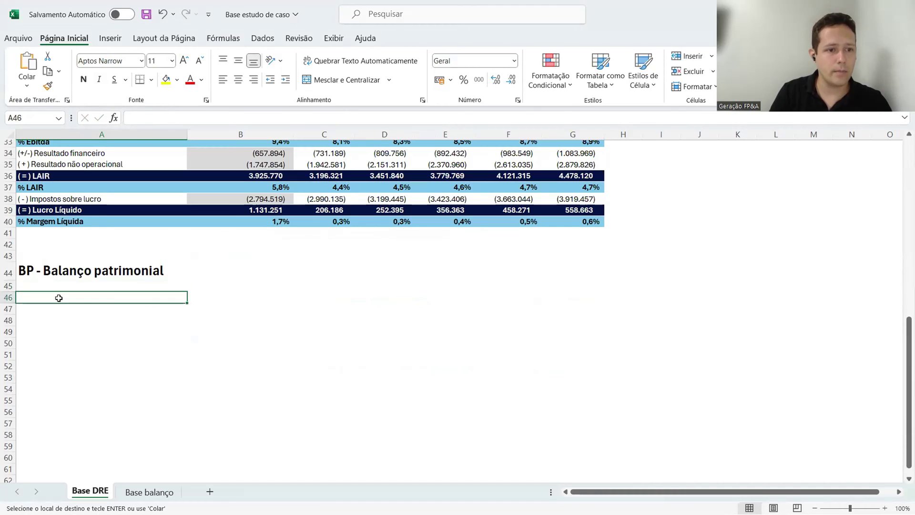
right_click(59, 298)
click(89, 218)
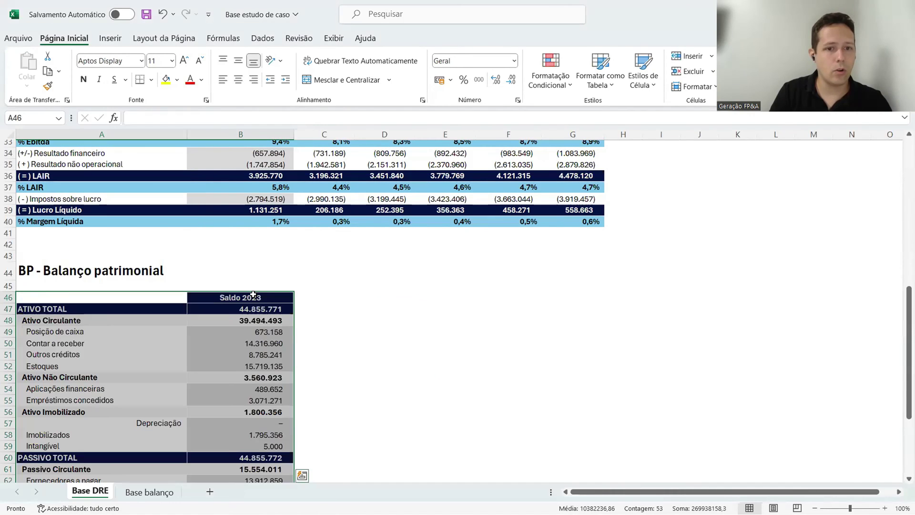
click(285, 298)
scroll(305, 297, down, 4)
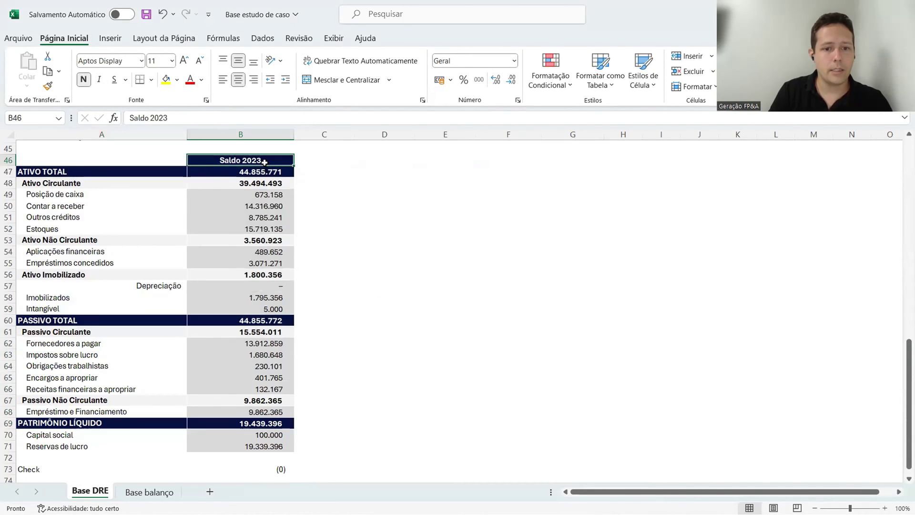
drag(264, 162, 268, 468)
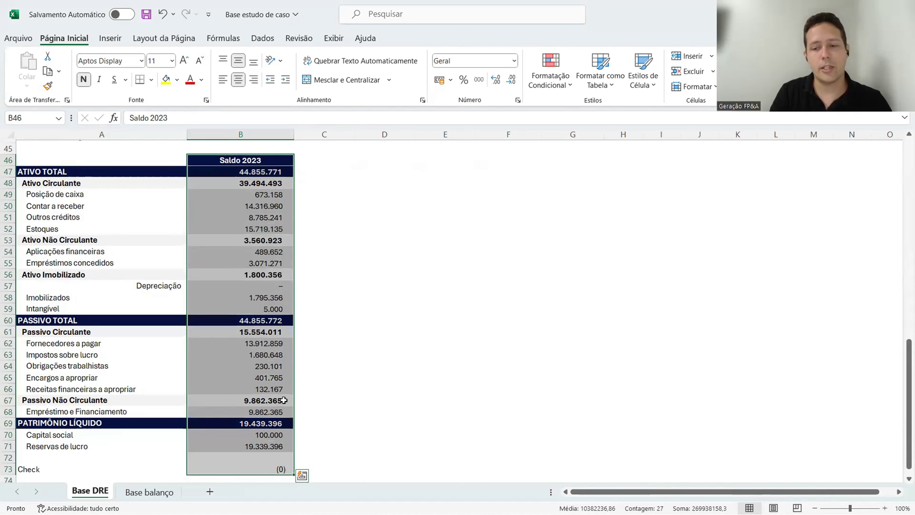
scroll(334, 341, down, 1)
click(339, 342)
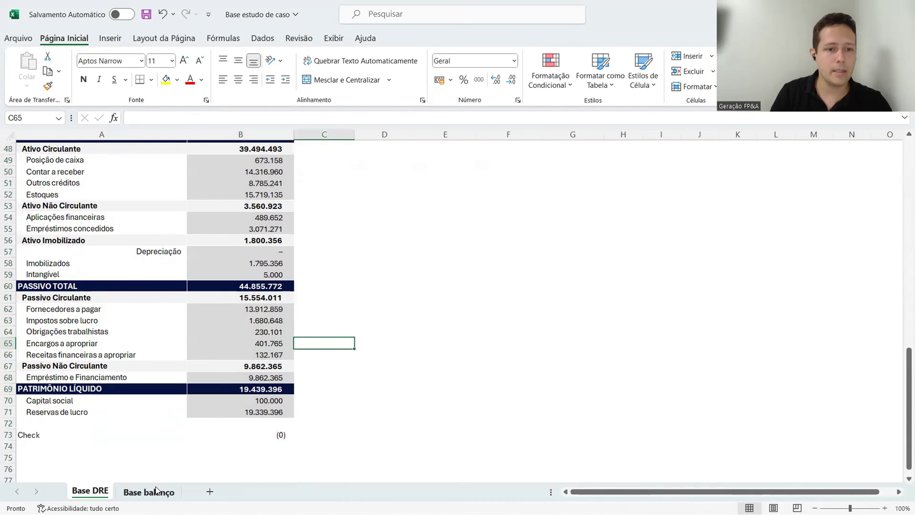
- Delete the emptied Base balanço sheet and save the workbook
right_click(157, 490)
click(188, 318)
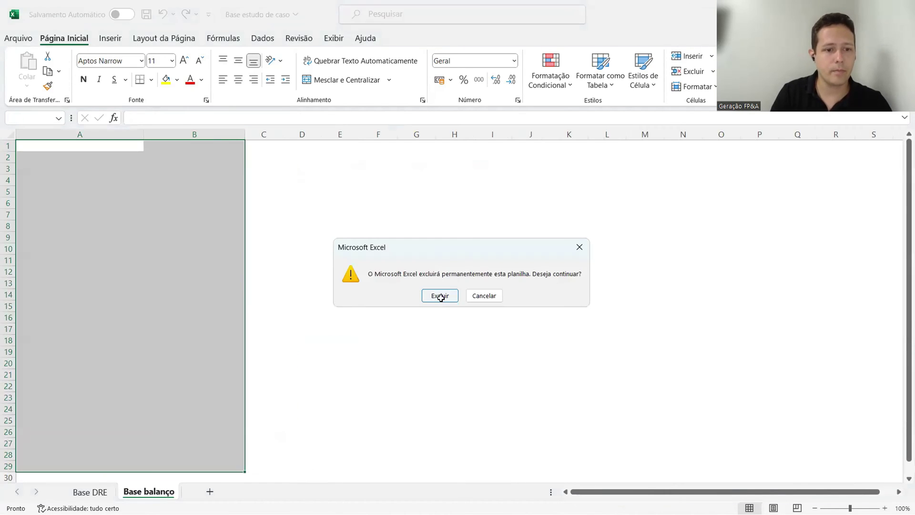
click(437, 295)
click(147, 15)
- Copy the Saldo 2023 column B46:B73 of the balance sheet into columns C through G
scroll(287, 245, up, 1)
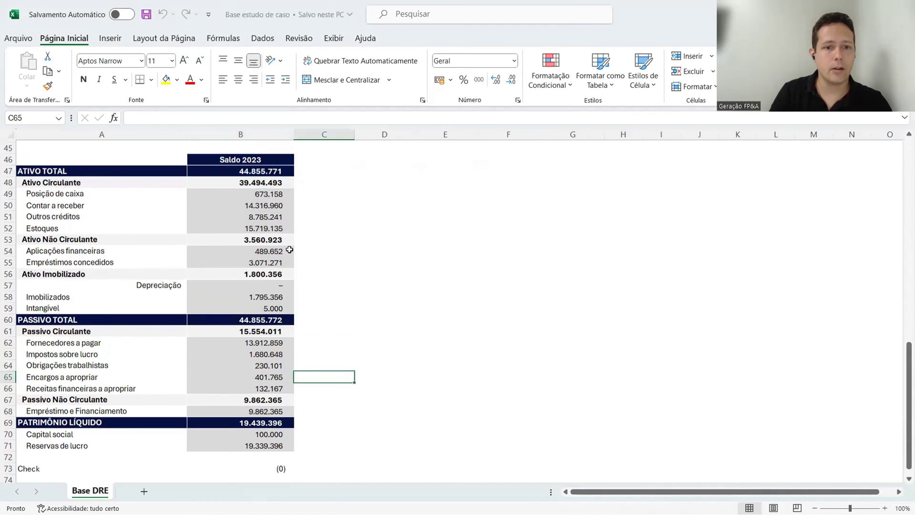
drag(261, 155, 288, 461)
key(ctrl+c)
key(Right)
key(Right)
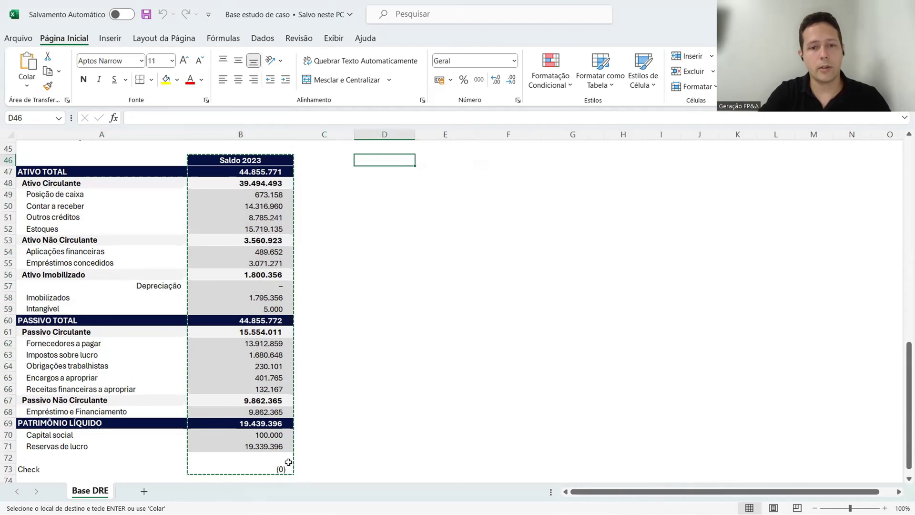
key(Left)
key(ctrl+v)
key(Right)
key(ctrl+v)
key(Right)
key(ctrl+v)
key(Right)
key(ctrl+v)
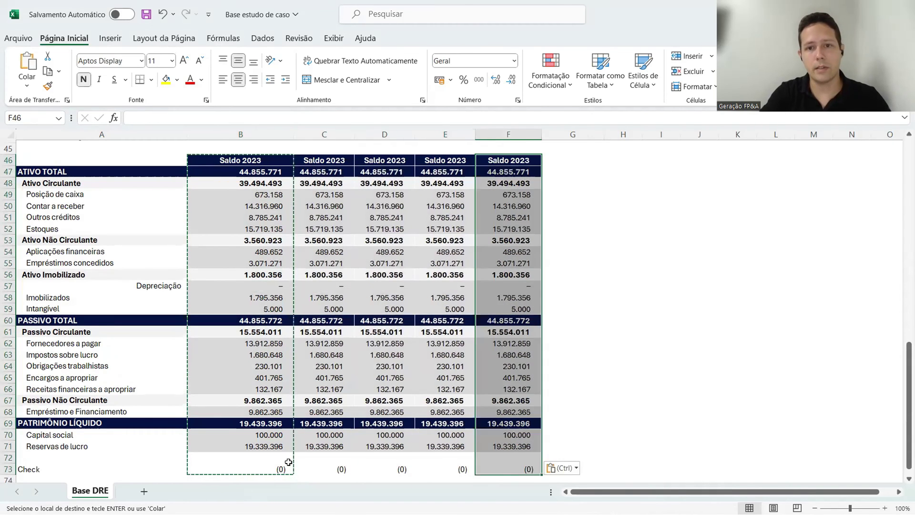
key(Right)
key(ctrl+v)
- Link the balance sheet's first year header in B46 to the income statement header with =B11
key(Left)
key(Down)
key(Up)
key(ctrl+Left)
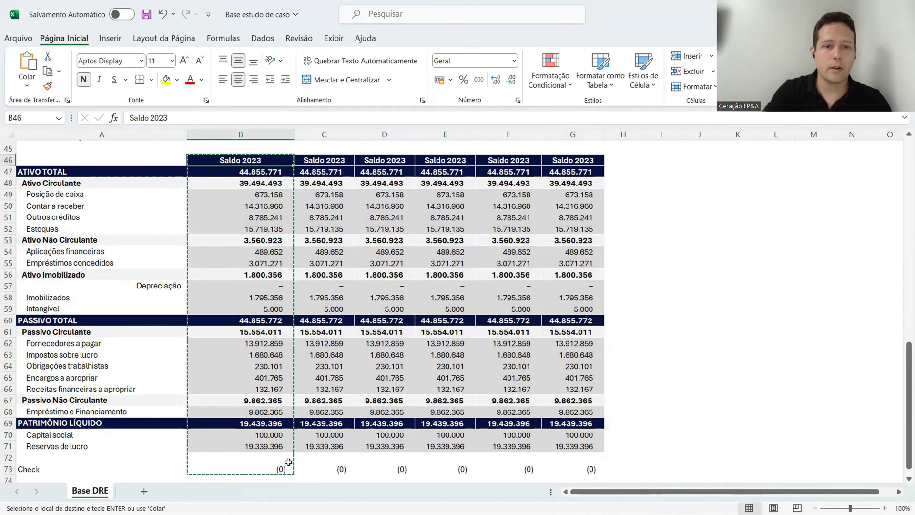
text(=)
scroll(350, 277, up, 5)
scroll(350, 277, up, 4)
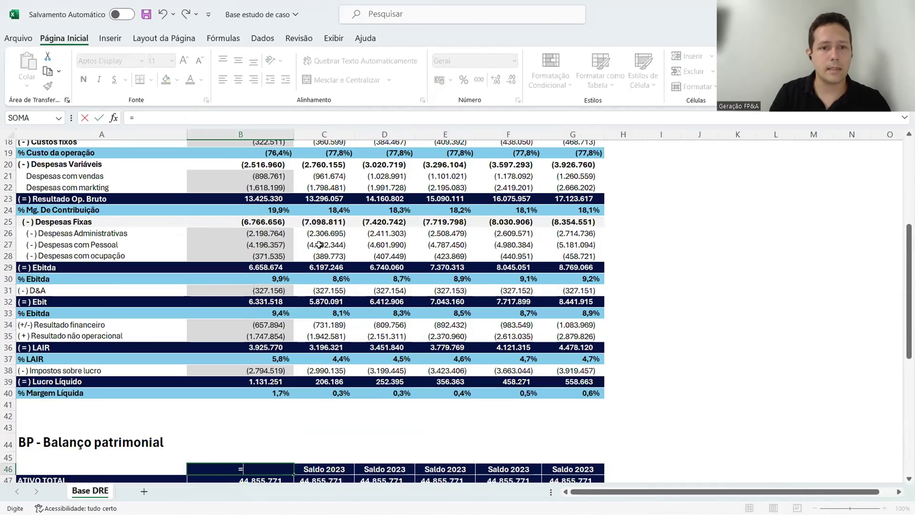
scroll(260, 160, up, 3)
click(260, 160)
key(Return)
- Fill the year header formula from B46 across to G46
key(shift+Right)
key(shift+Right)
key(shift+Right)
key(shift+Right)
key(shift+Right)
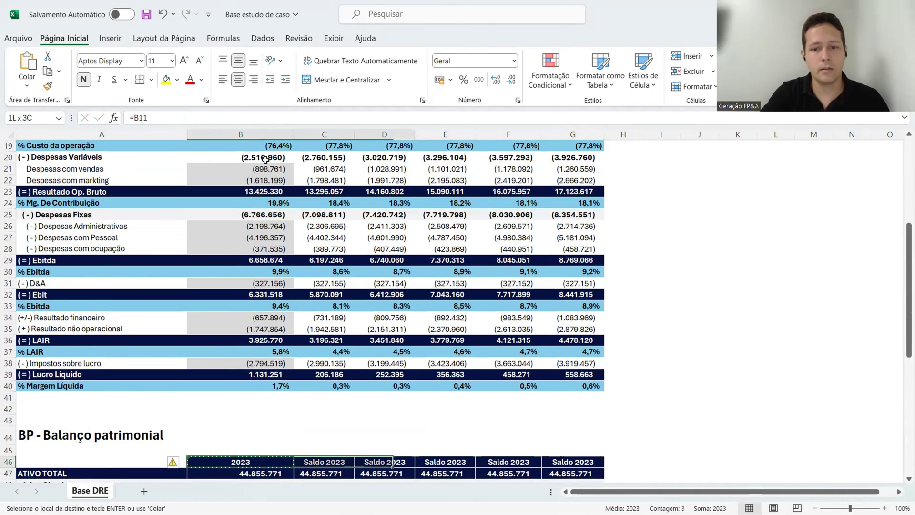
key(ctrl+r)
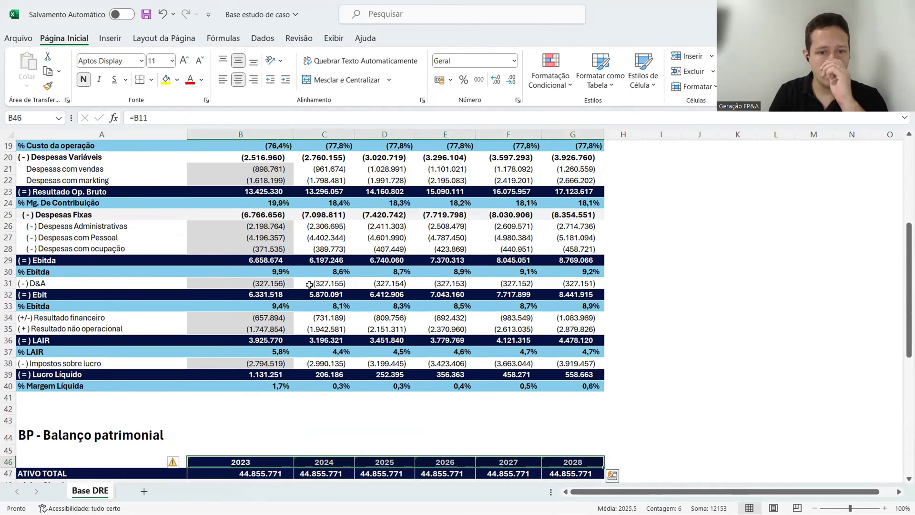
- Widen column C, which holds the 2024 figures
scroll(319, 278, down, 5)
drag(354, 130, 368, 130)
click(521, 134)
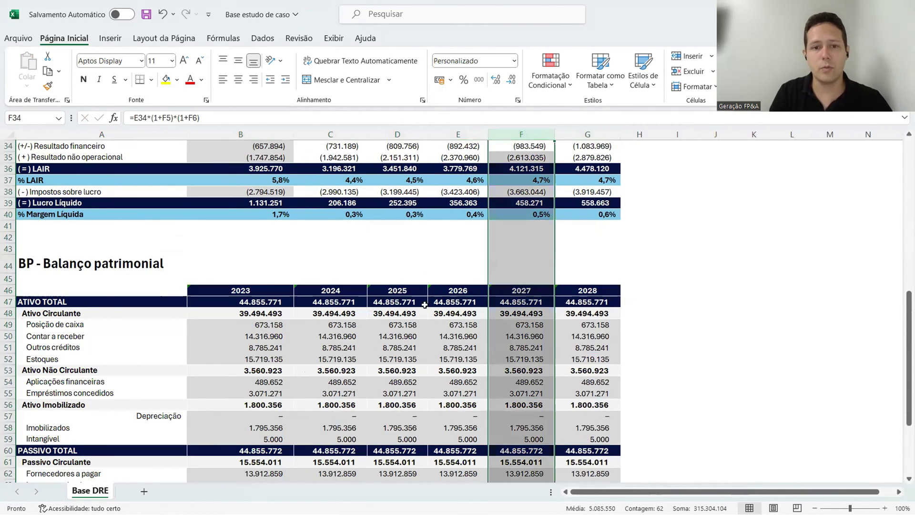
click(421, 334)
drag(367, 133, 373, 133)
click(333, 302)
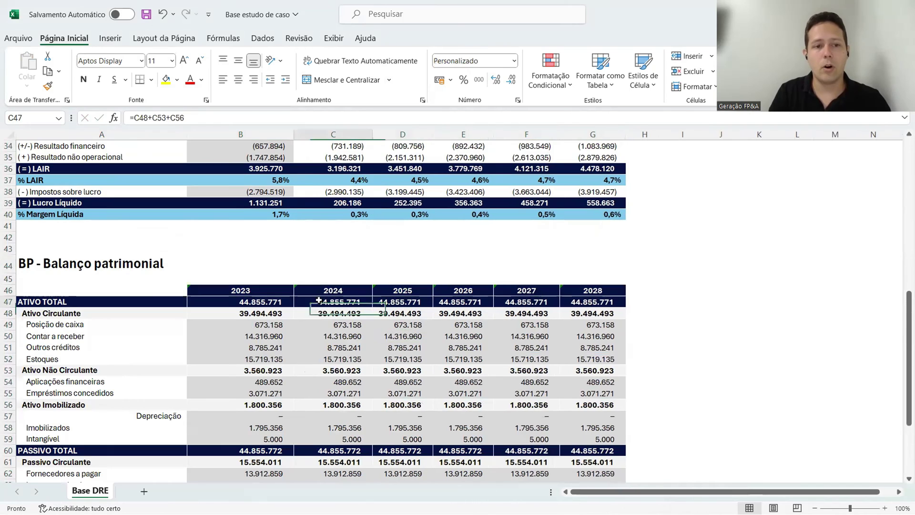
scroll(338, 295, down, 2)
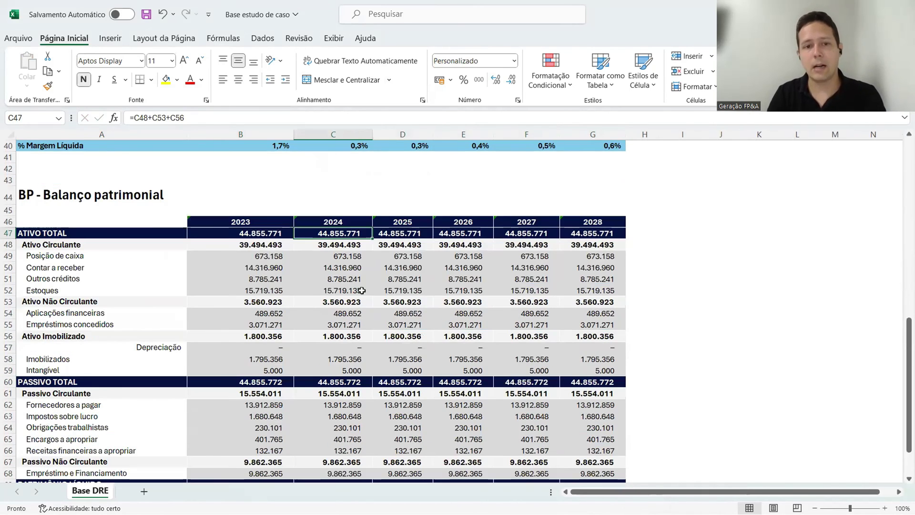
scroll(361, 290, down, 2)
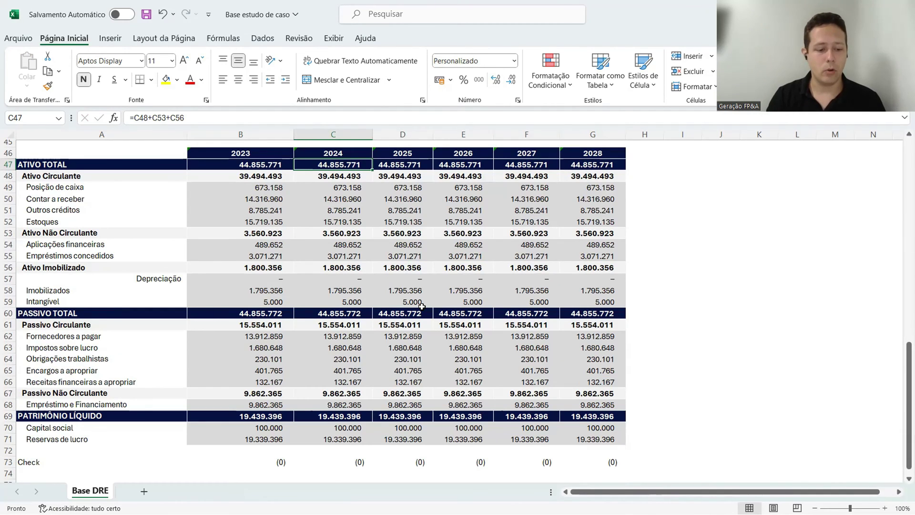
- Copy the balance sheet title from A44 into cell A76 below the Check row
scroll(422, 306, up, 2)
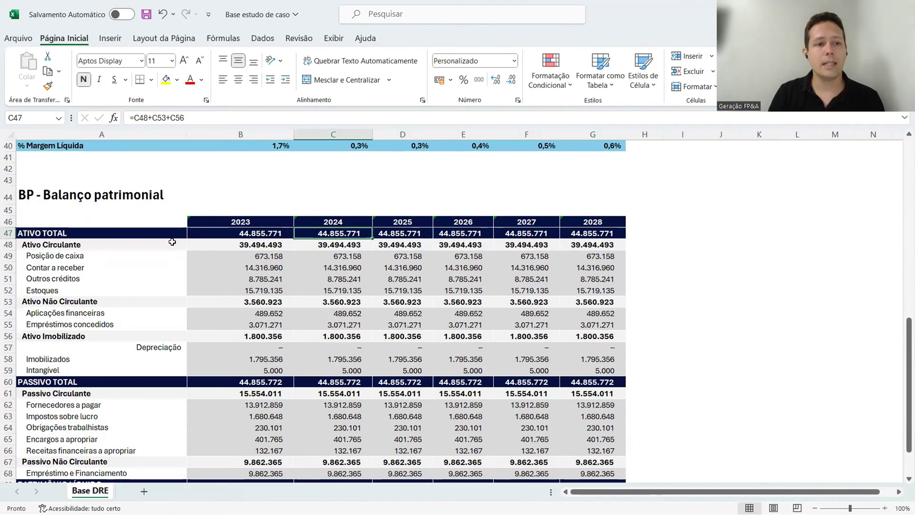
click(43, 194)
key(ctrl+c)
scroll(192, 252, down, 5)
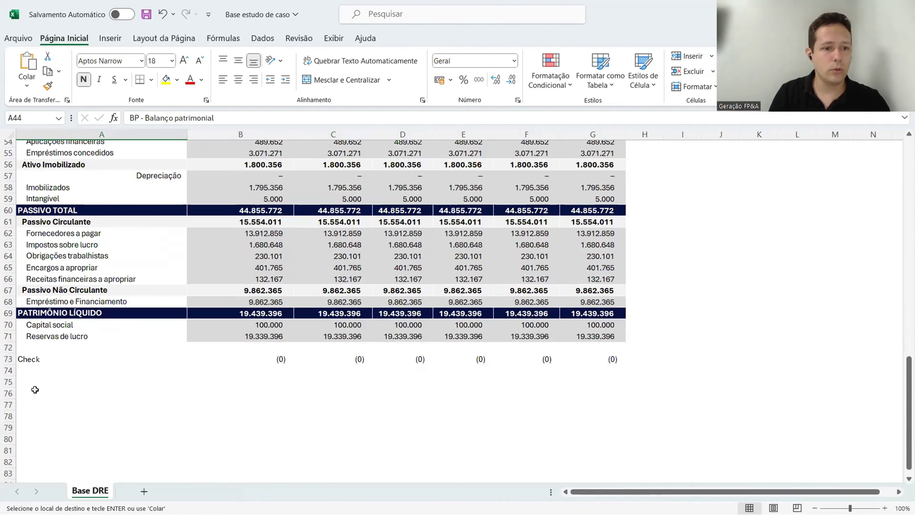
click(59, 393)
key(ctrl+v)
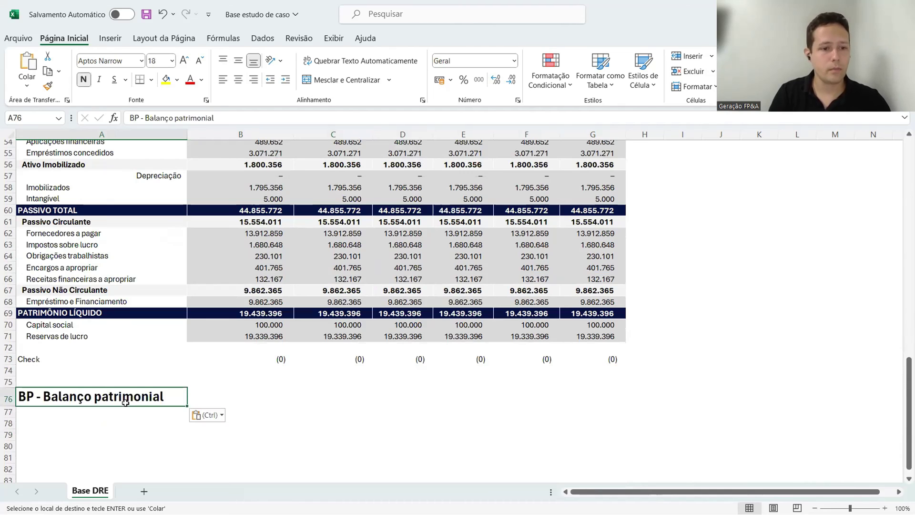
- Change the copied title in A76 to "DFC - Fluxo de caixa indireto"
double_click(39, 397)
key(BackSpace)
key(BackSpace)
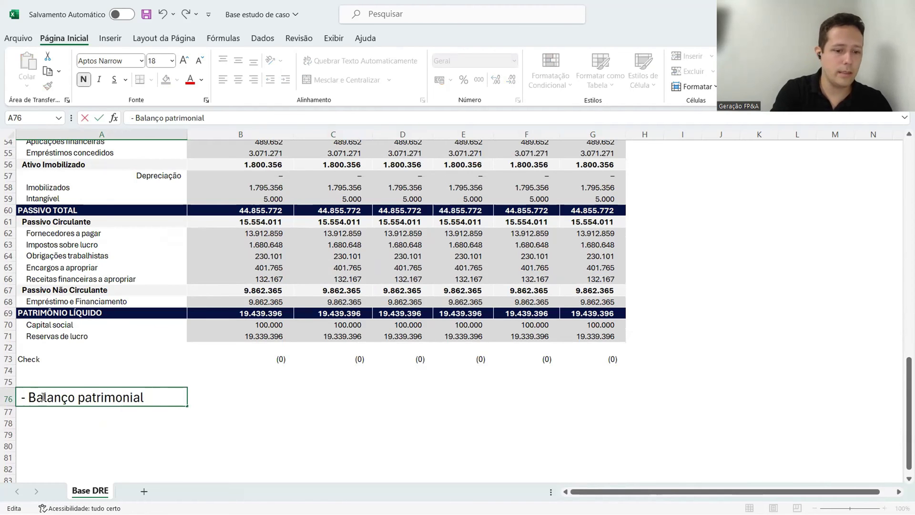
text(DFC)
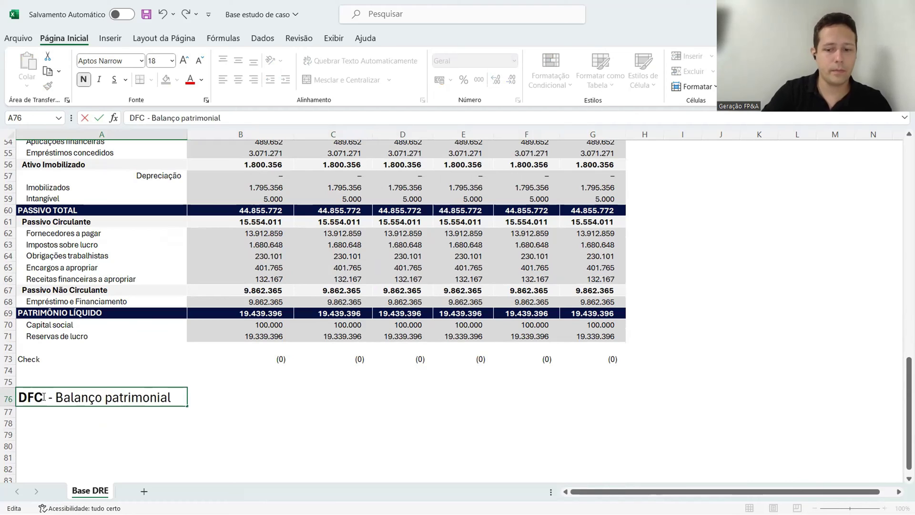
key(Right)
key(Right)
key(Right)
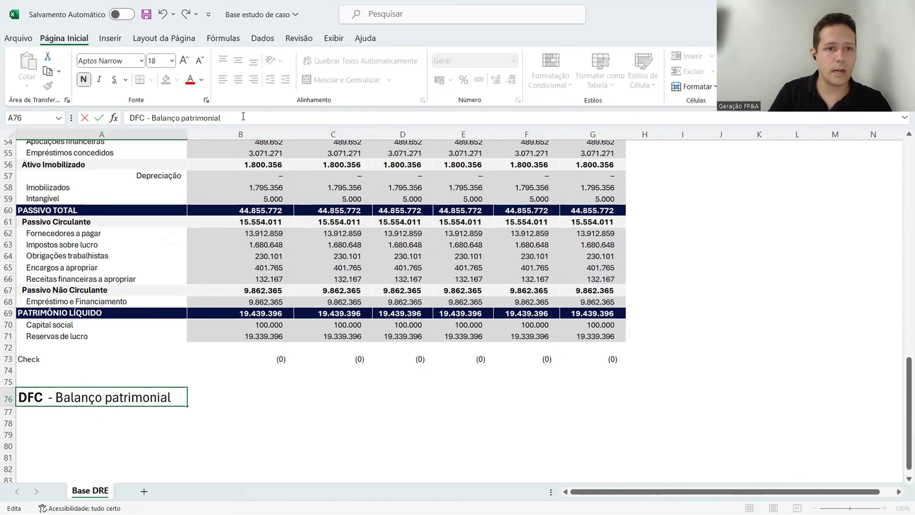
drag(222, 118, 151, 118)
key(BackSpace)
text(Flu)
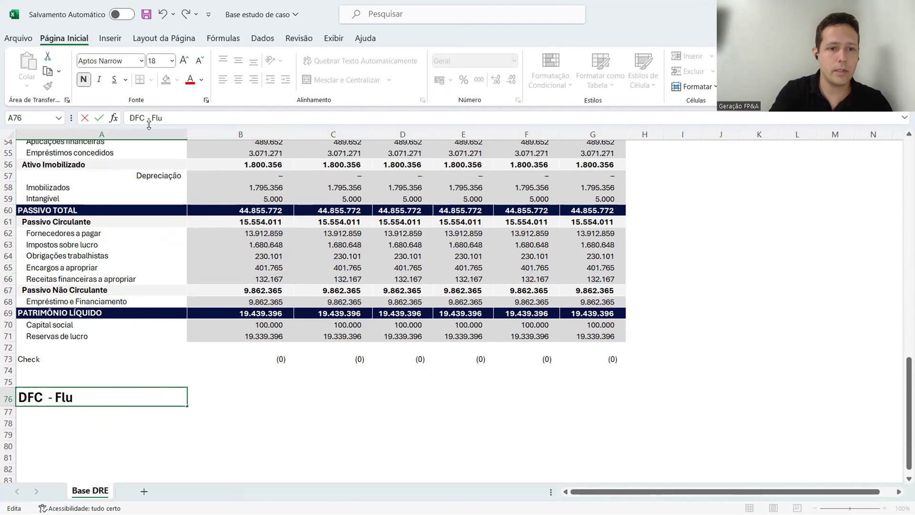
text(xo de caixa indireto)
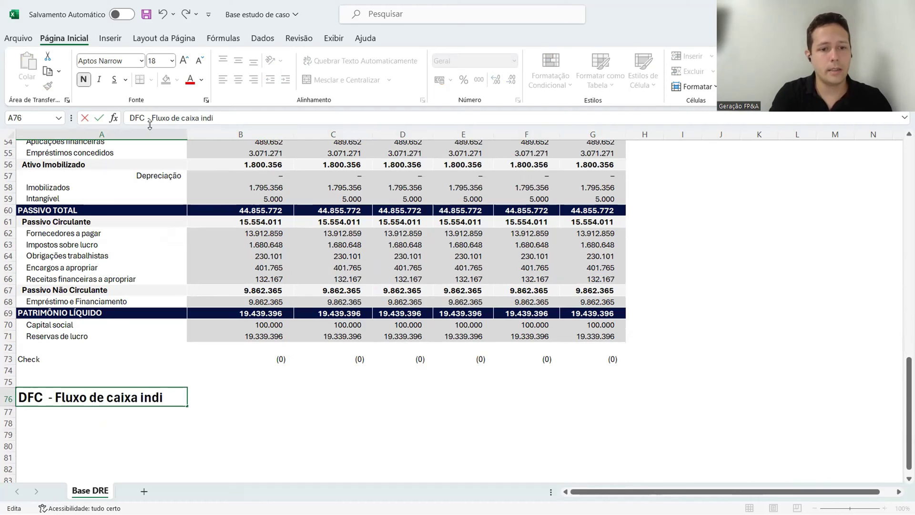
key(Return)
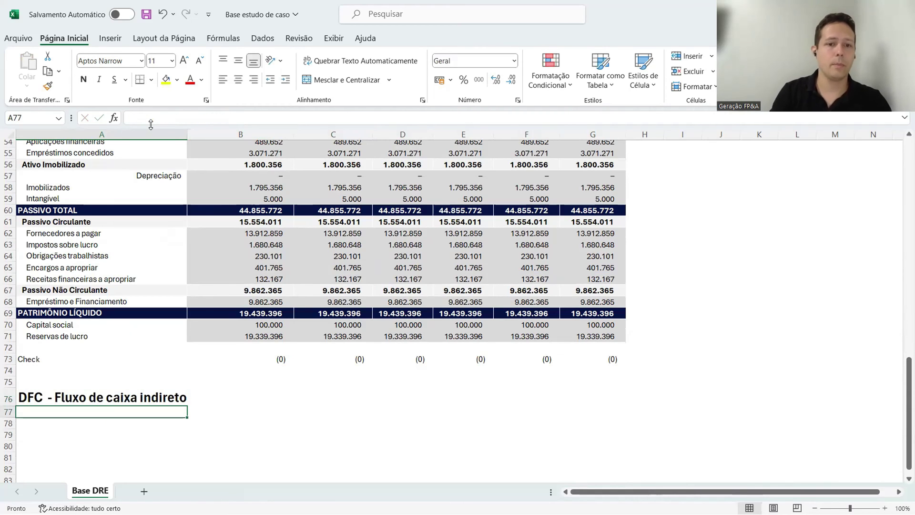
click(292, 424)
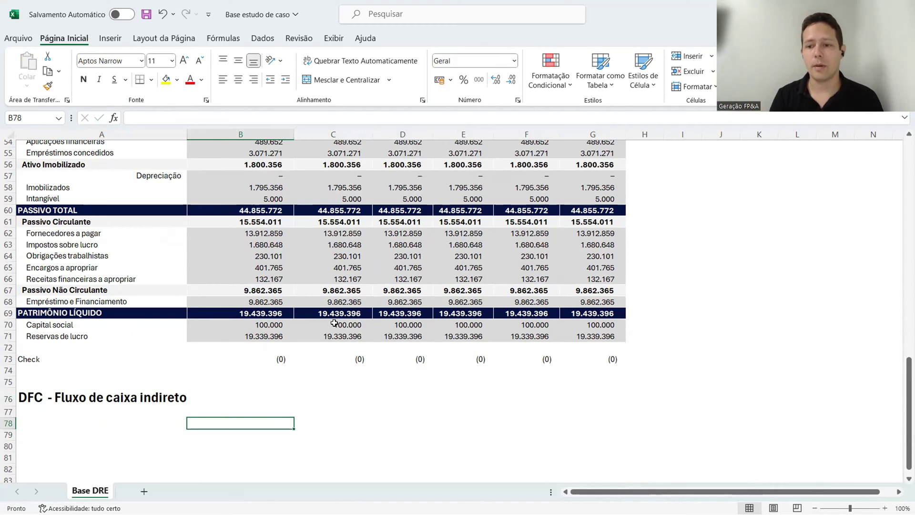
- Delete the "Var .Contas correntes" row (row 95) from the DFC working capital variation lines
scroll(411, 299, down, 3)
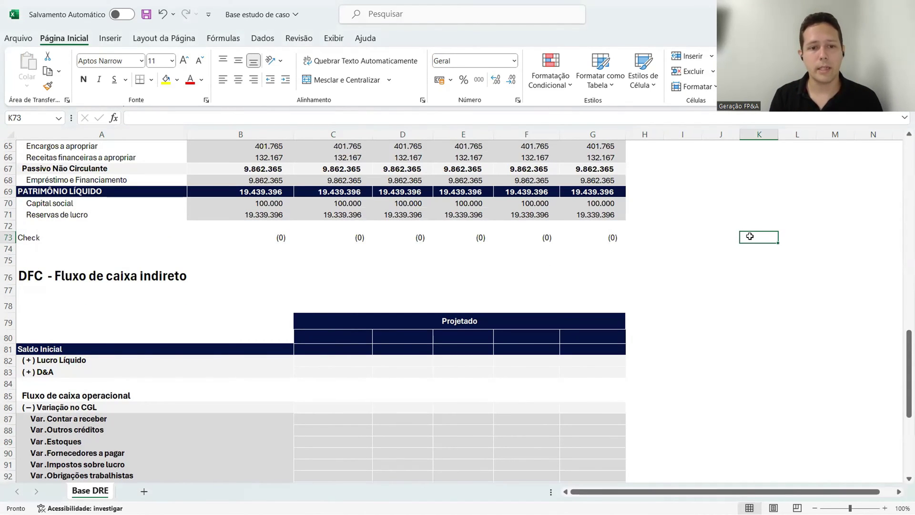
scroll(691, 253, down, 2)
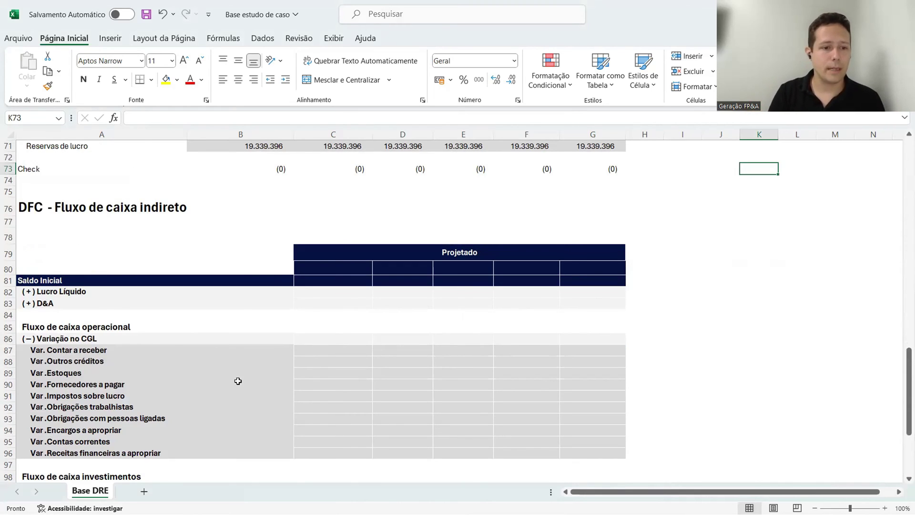
scroll(239, 381, up, 1)
scroll(239, 380, up, 2)
scroll(199, 384, down, 3)
click(7, 441)
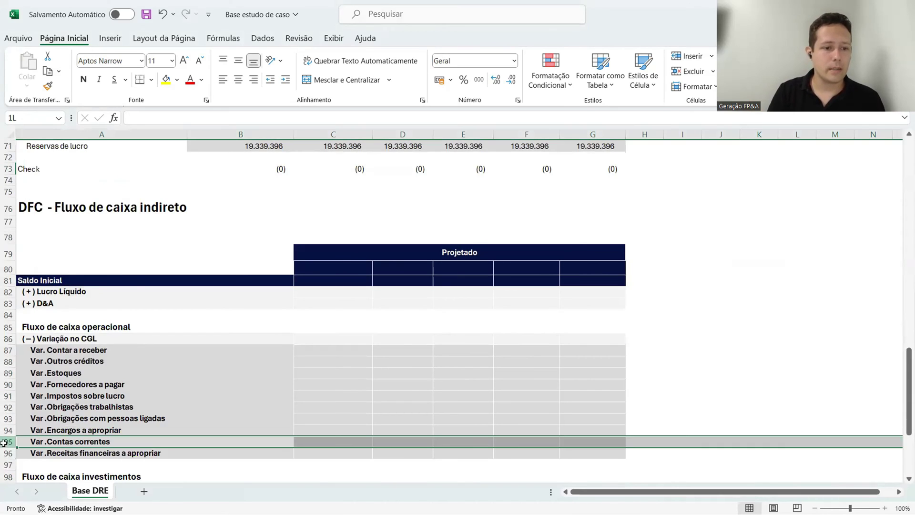
right_click(8, 442)
click(45, 348)
- Examine the balance sheet accounts and the DFC's operating, investment and financing line items
scroll(201, 389, up, 2)
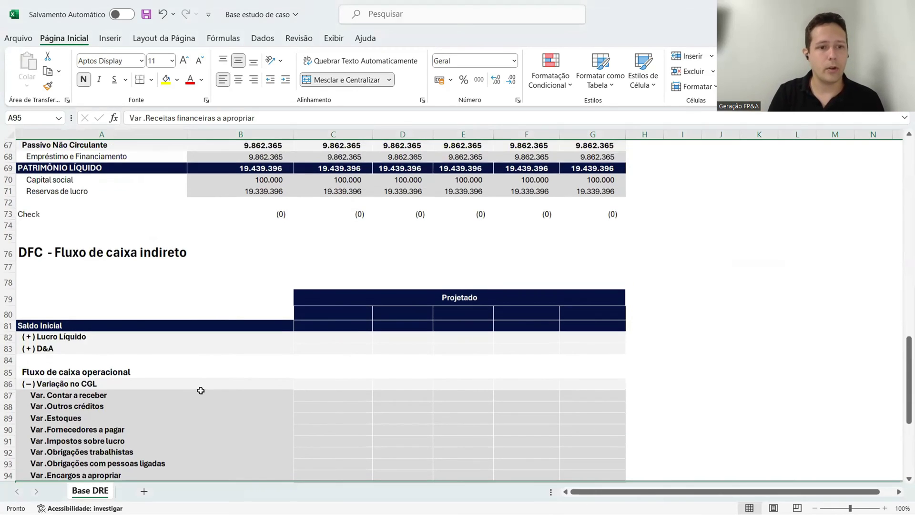
scroll(206, 379, up, 5)
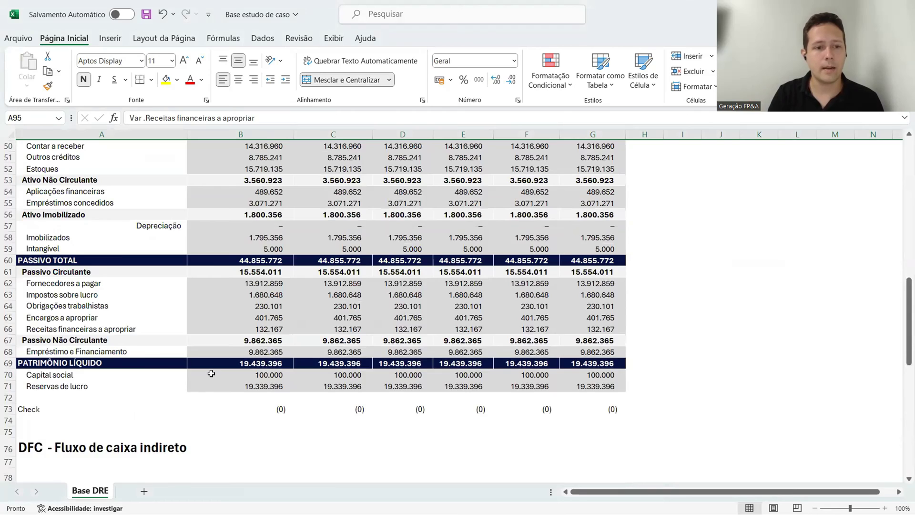
scroll(209, 374, down, 7)
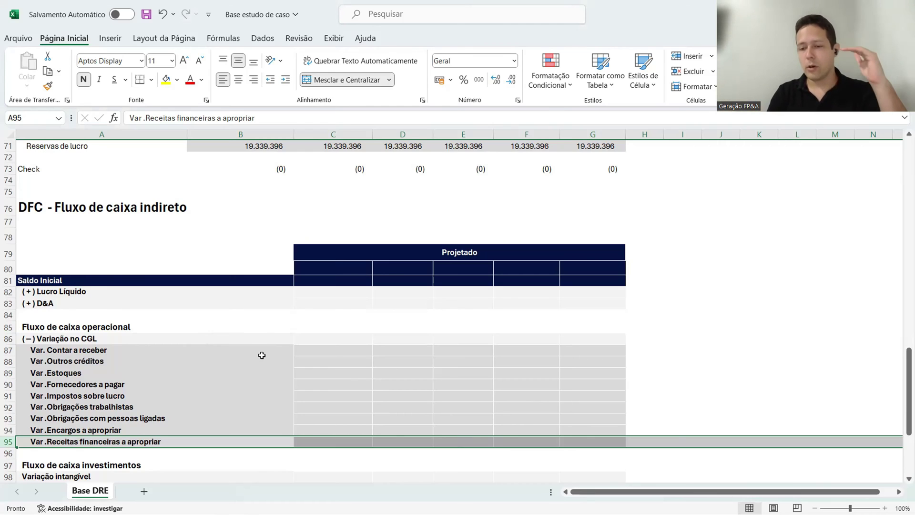
scroll(262, 355, down, 3)
click(116, 342)
key(Down)
key(Down)
key(Down)
key(Down)
key(Down)
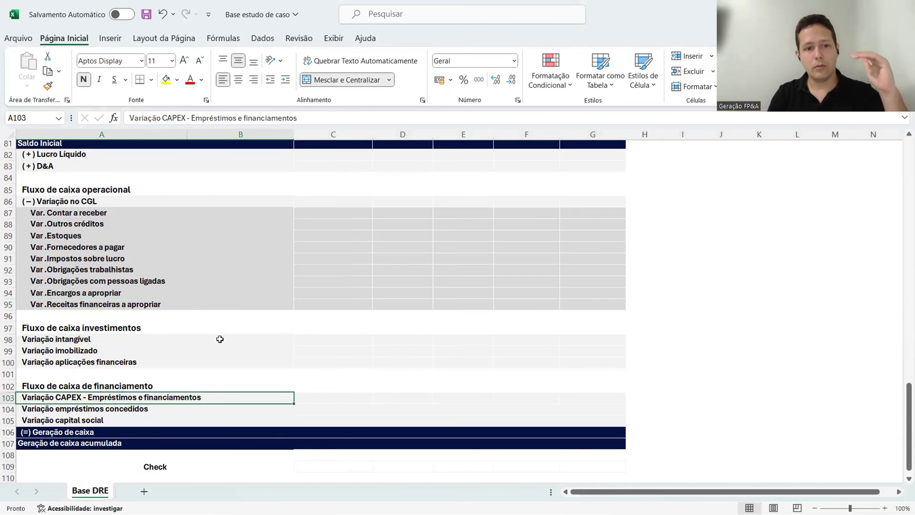
scroll(260, 343, up, 1)
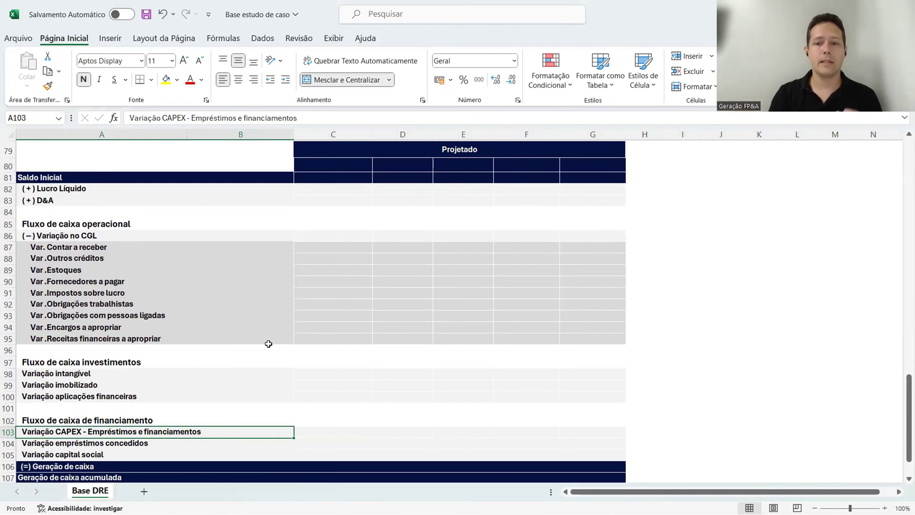
- Compare the DFC's operating variation lines with the balance sheet's current accounts, and review the investment and financing lines
click(95, 226)
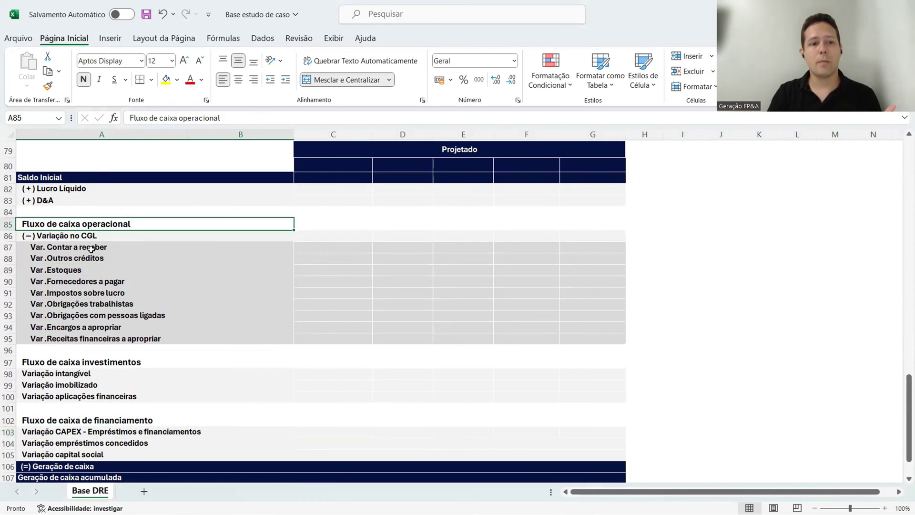
drag(91, 249, 112, 341)
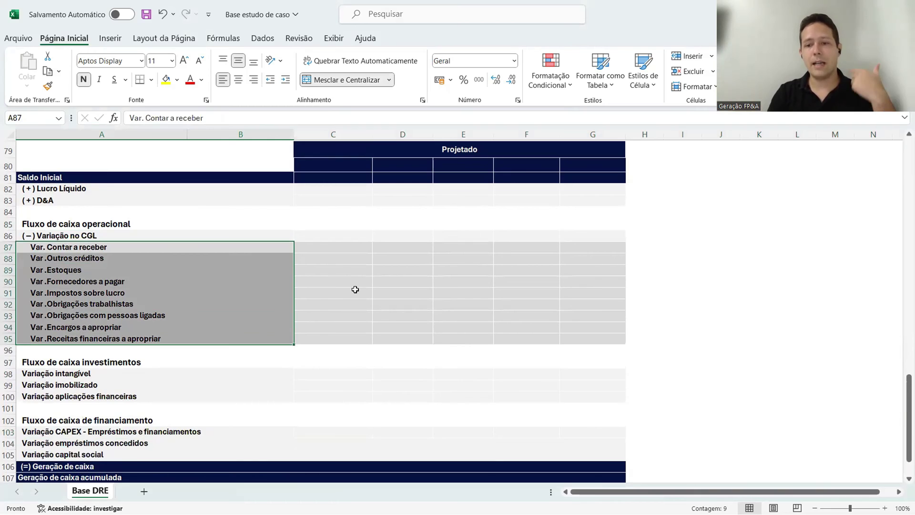
scroll(355, 289, up, 12)
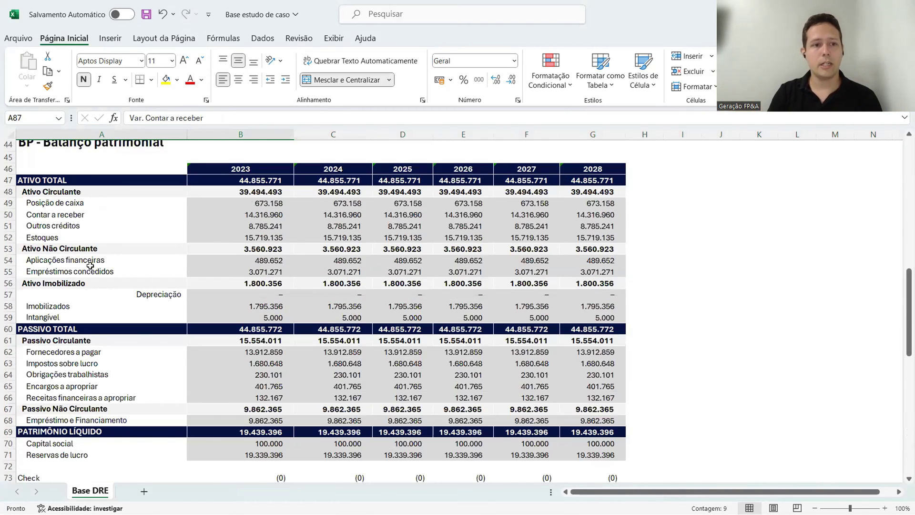
drag(75, 204, 75, 234)
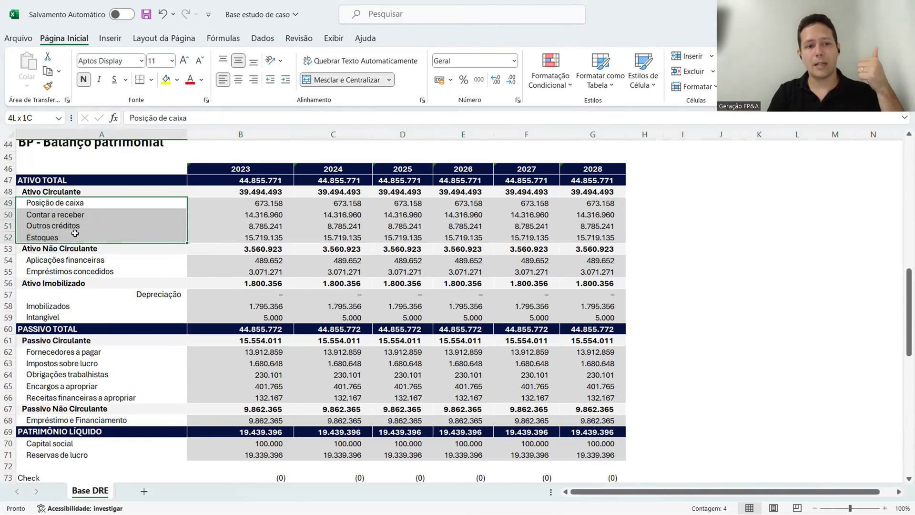
drag(75, 351, 76, 397)
click(258, 385)
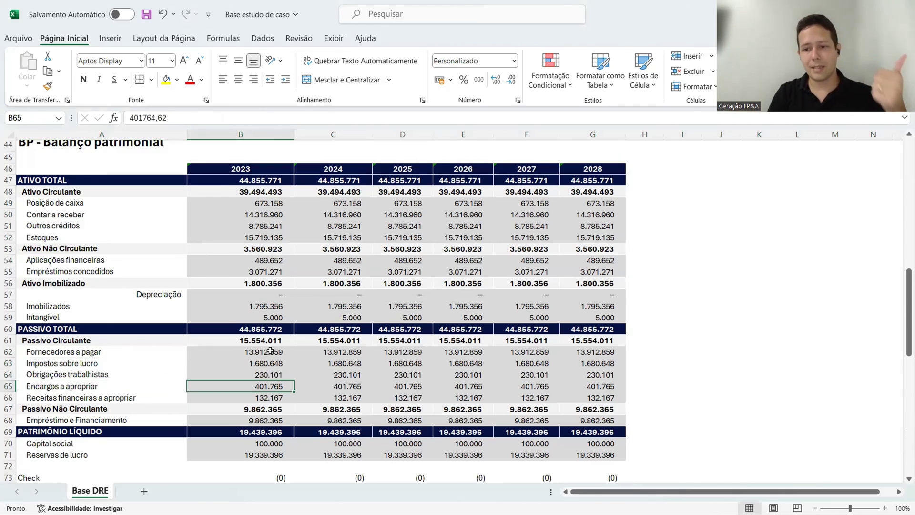
scroll(270, 351, down, 14)
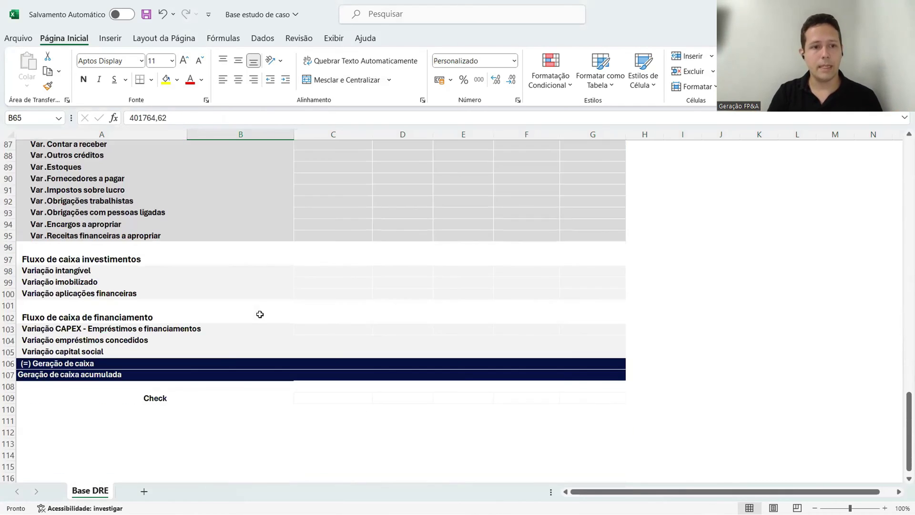
scroll(259, 314, up, 5)
scroll(280, 319, down, 3)
drag(75, 338, 75, 351)
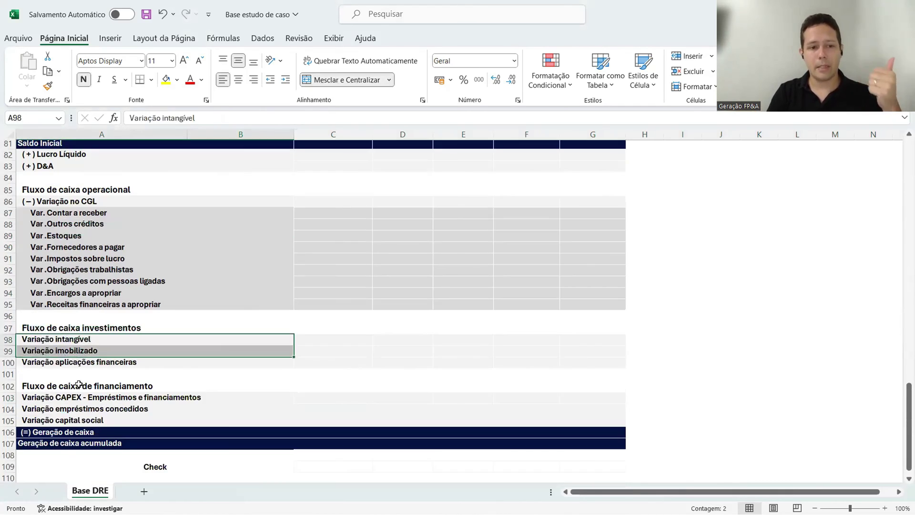
click(80, 396)
click(316, 349)
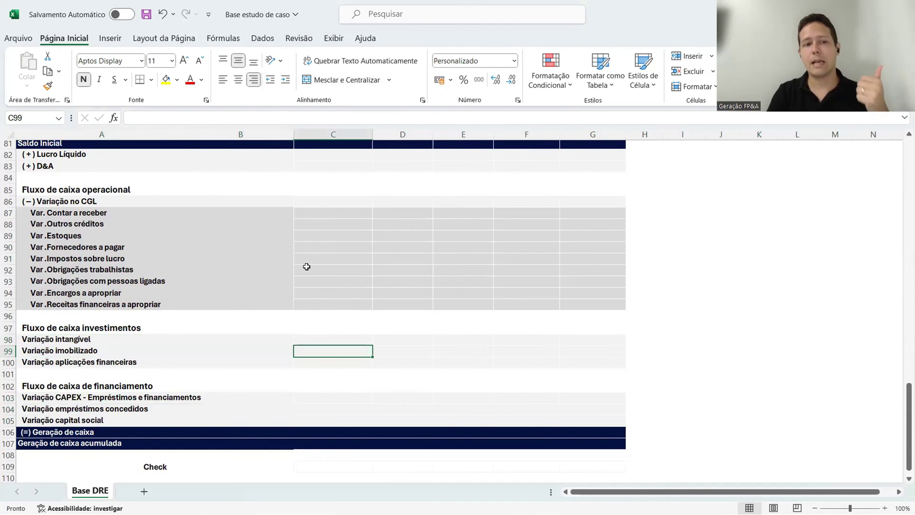
scroll(286, 250, up, 1)
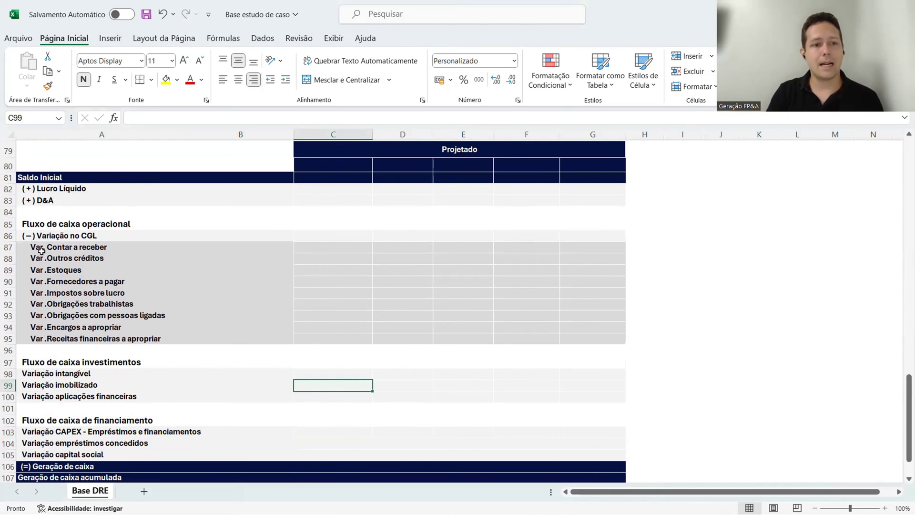
- Copy the working capital account names in A50:A52 and A62:A66 of the balance sheet together, leaving out Posição de caixa
drag(42, 251, 61, 337)
scroll(95, 319, up, 11)
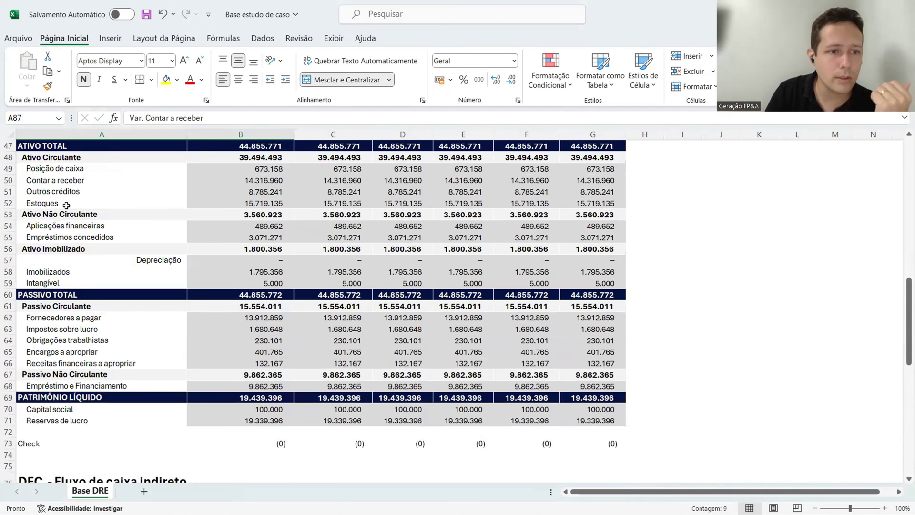
click(67, 182)
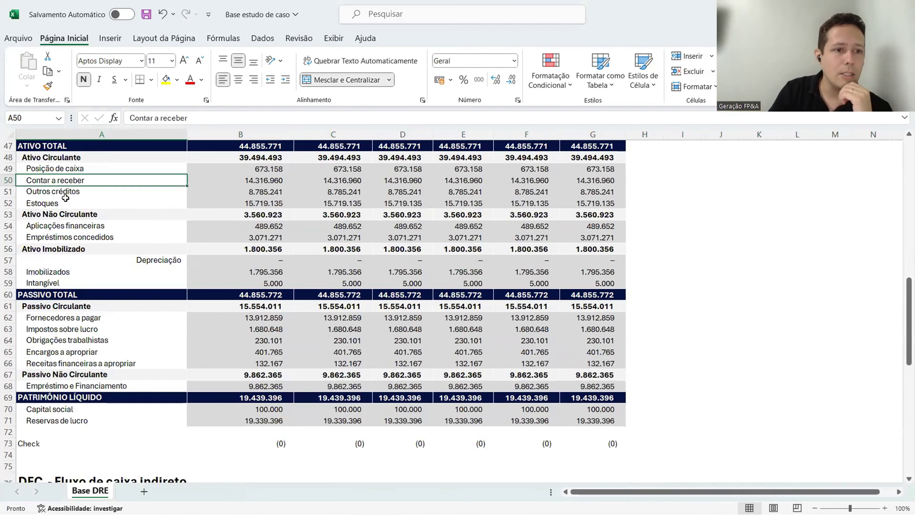
drag(66, 198, 68, 204)
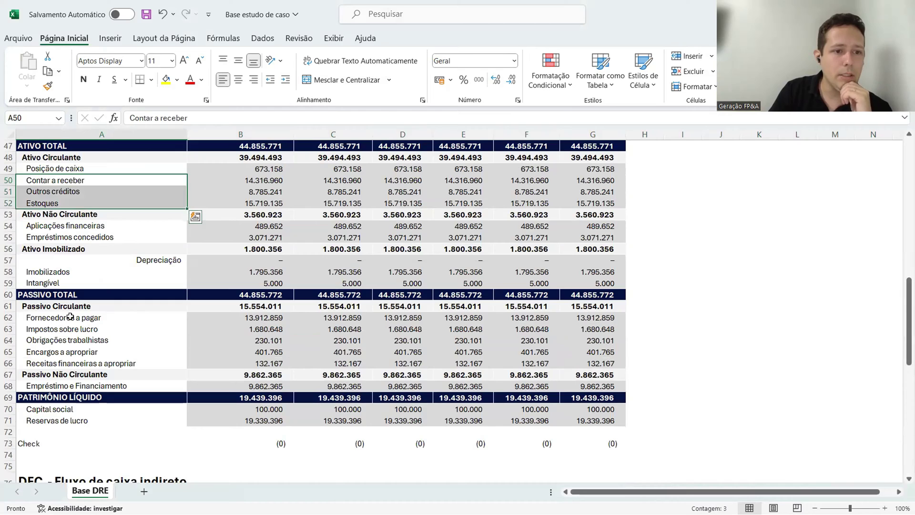
drag(70, 316, 72, 363)
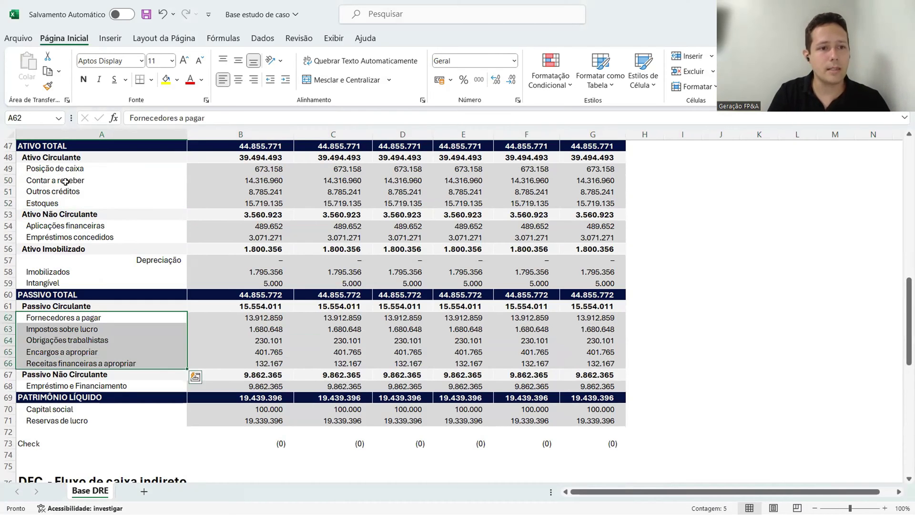
drag(65, 181, 62, 208)
drag(63, 319, 75, 357)
key(ctrl+c)
scroll(76, 358, down, 10)
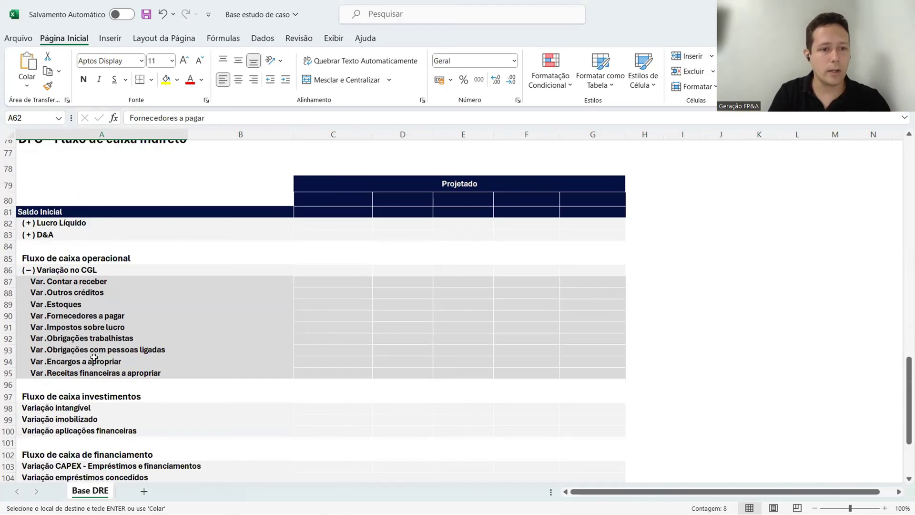
- Try to paste the copied account names over the merged variation labels starting at A87, and clear the "Var .Receitas financeiras a apropriar" label in A95
click(63, 280)
key(ctrl+v)
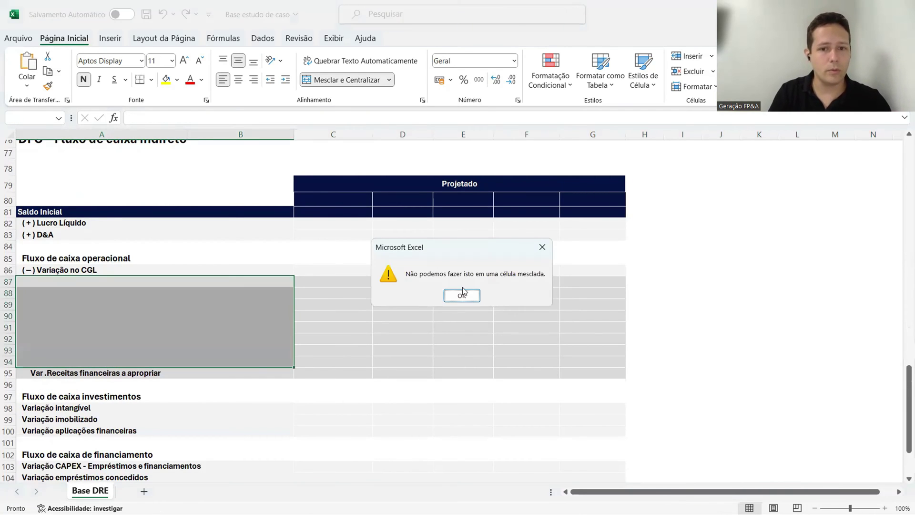
click(462, 296)
click(104, 281)
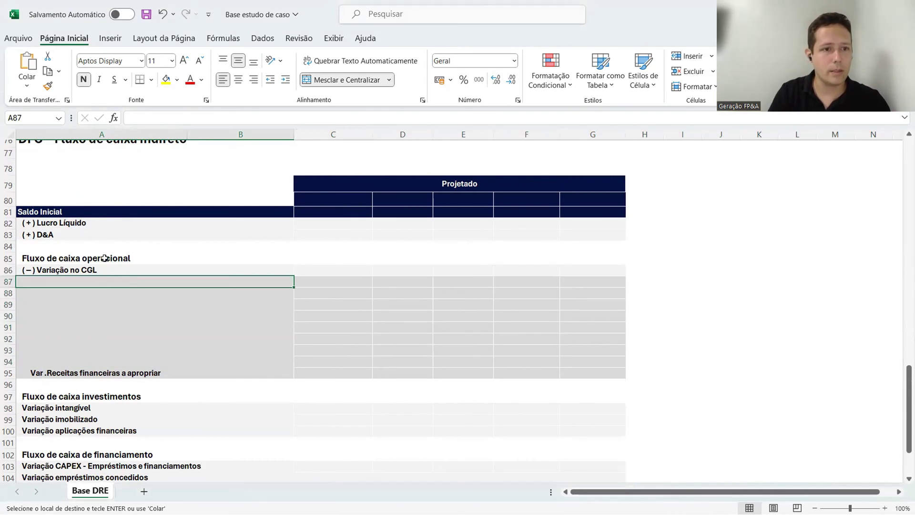
key(ctrl+v)
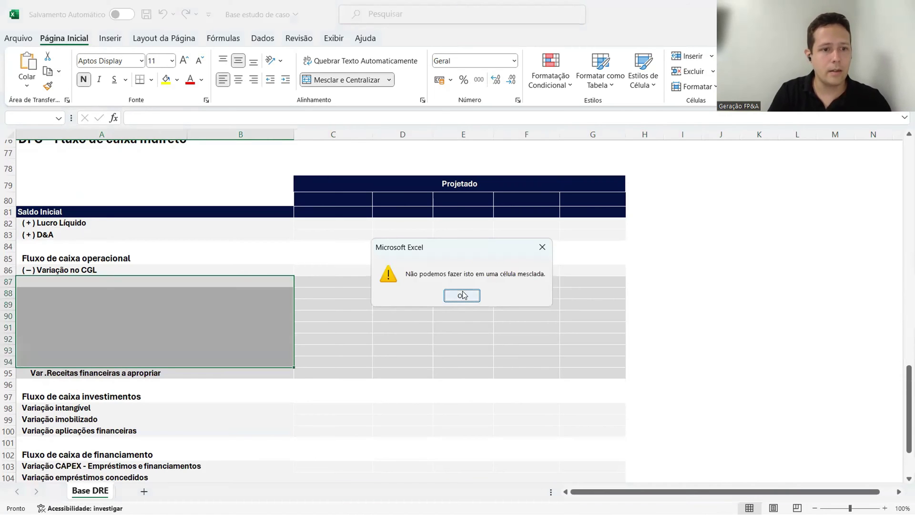
click(461, 295)
click(109, 373)
key(Delete)
- Label the first operating variation line in A87 "Variação de contas a receber", matching the balance sheet's receivables account
scroll(119, 336, up, 10)
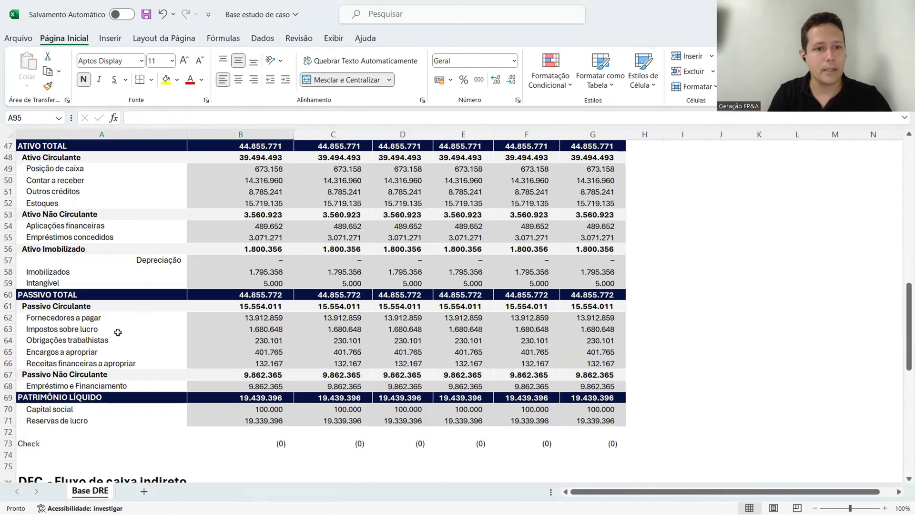
click(50, 180)
scroll(136, 284, down, 7)
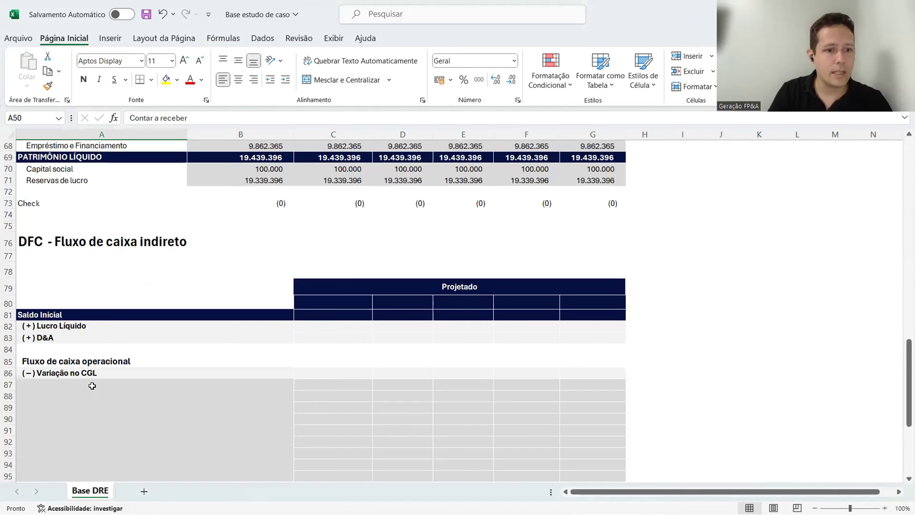
scroll(86, 334, down, 3)
click(83, 282)
text(Variaç)
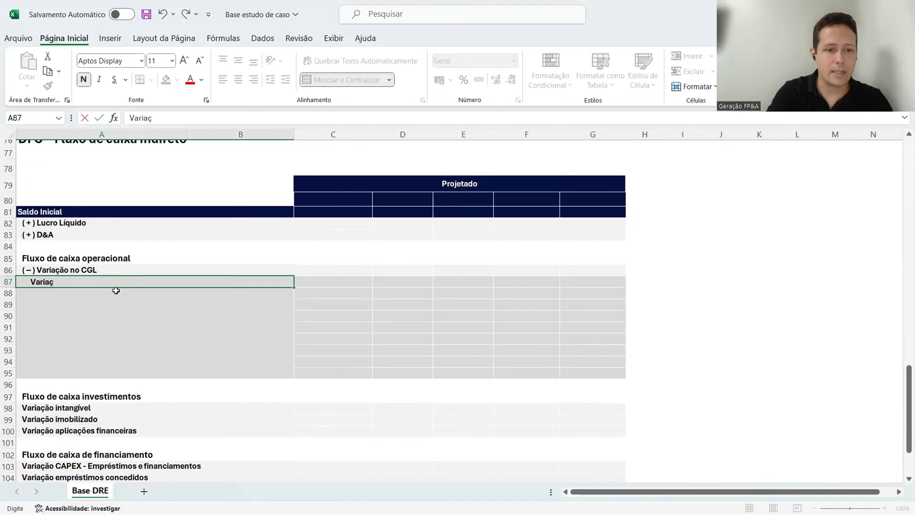
text(ão de contas a receber)
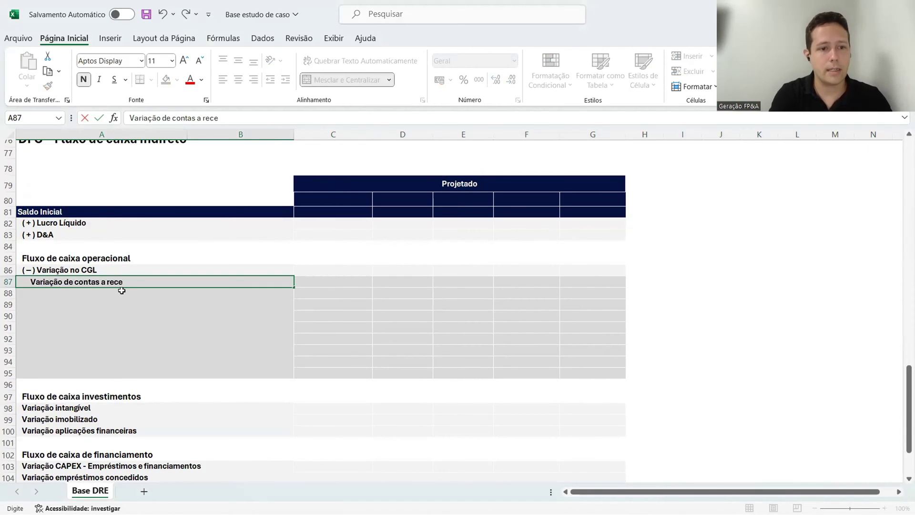
key(Return)
- Label the next variation line in A88 "Variação de estoque", reusing the text of the line above
key(ctrl+apostrophe)
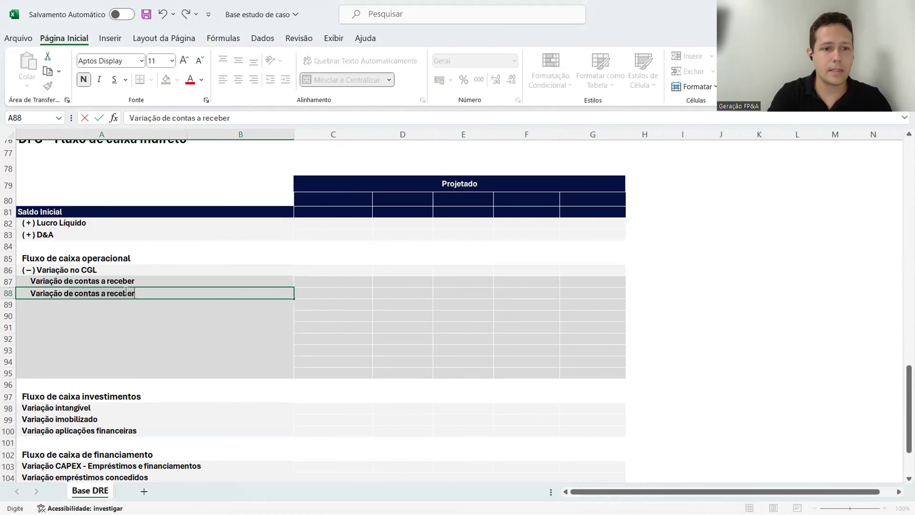
key(BackSpace)
key(BackSpace)
key(BackSpace)
key(BackSpace)
key(BackSpace)
key(BackSpace)
key(BackSpace)
key(BackSpace)
key(BackSpace)
key(BackSpace)
key(BackSpace)
key(BackSpace)
key(BackSpace)
key(BackSpace)
key(BackSpace)
key(BackSpace)
text(estoque)
key(Return)
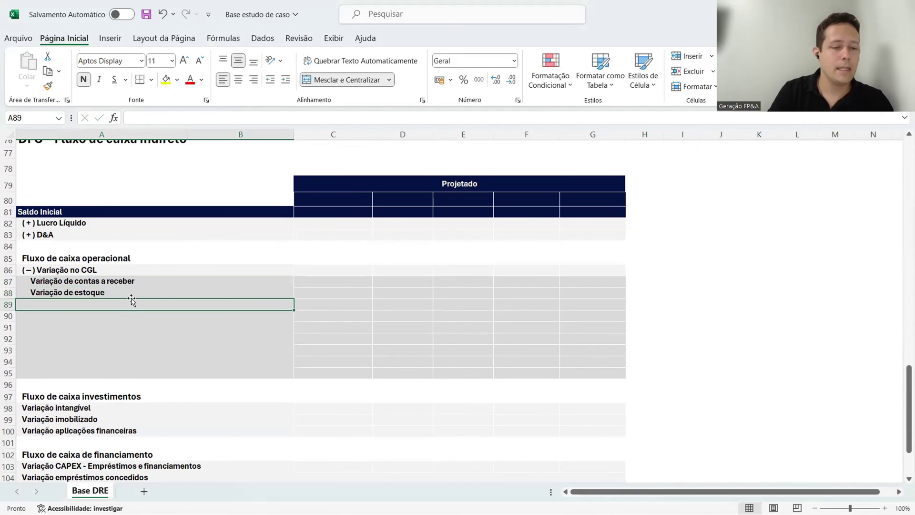
- Extend the working capital heading in A86 to read "Variação no CGL - Ativo e passivo circulante" after its minus sign
click(92, 273)
click(247, 118)
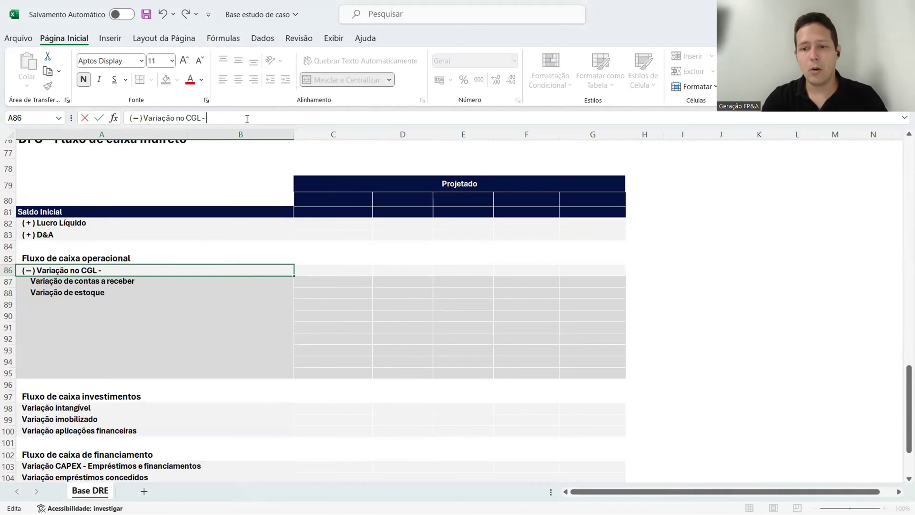
text(- Ativo e)
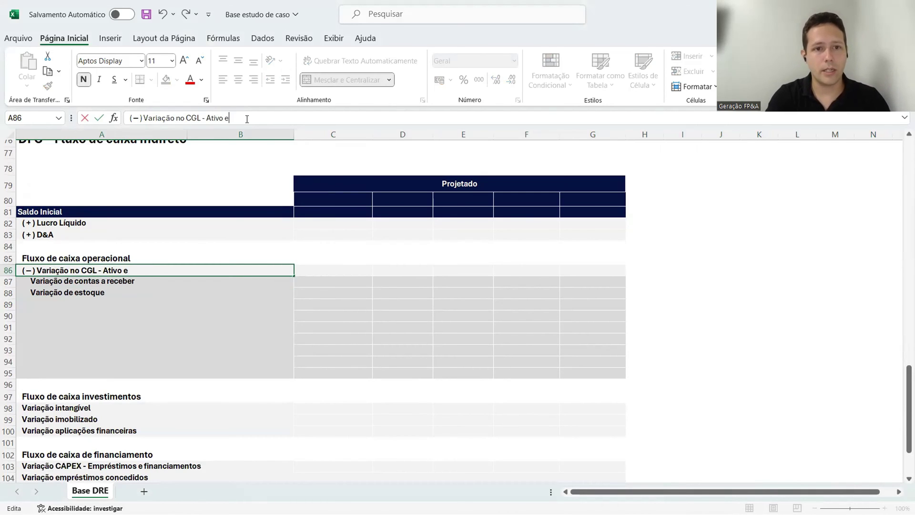
text( passivo)
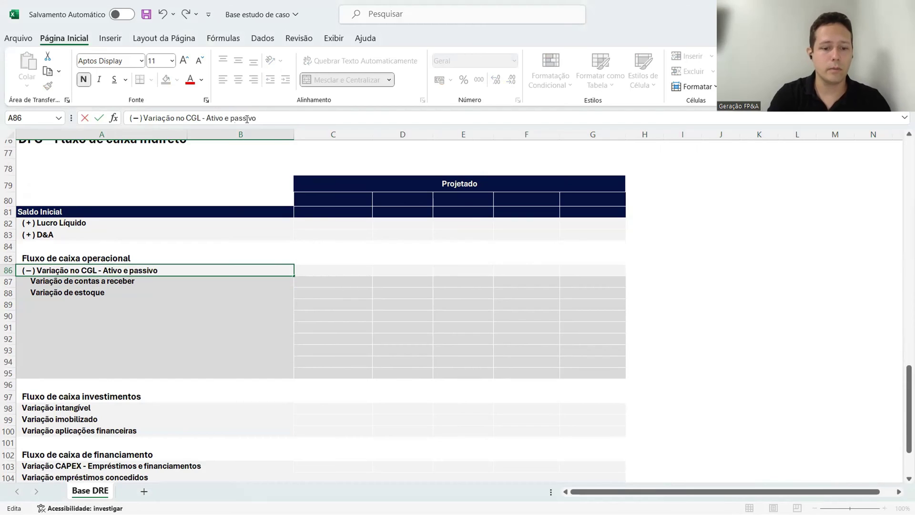
text( circulante)
key(Return)
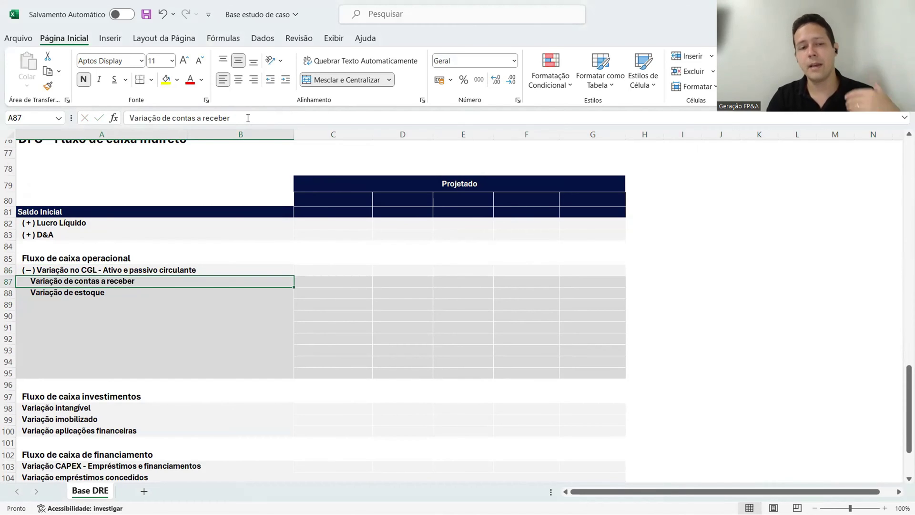
- Check the current asset accounts in the balance sheet and label A89 "Variação outras créditos"
click(97, 294)
click(98, 304)
scroll(119, 286, up, 8)
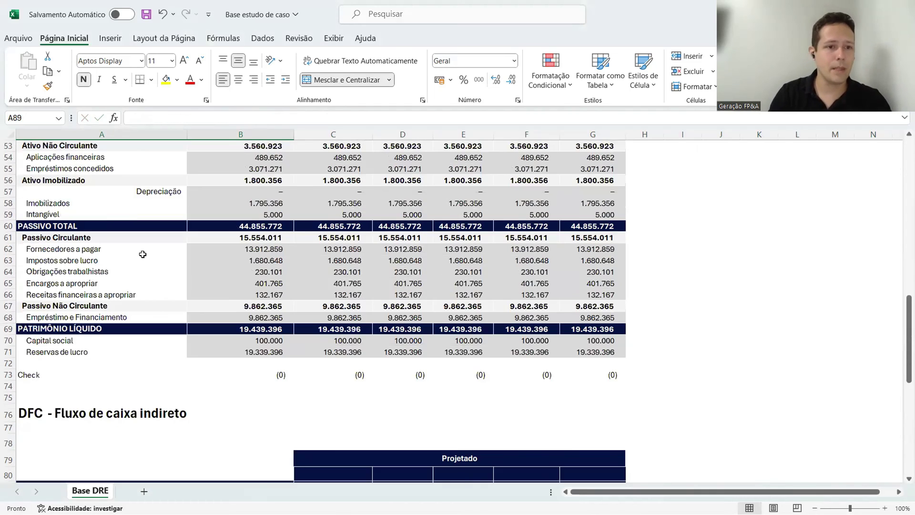
scroll(142, 254, up, 3)
scroll(153, 311, down, 8)
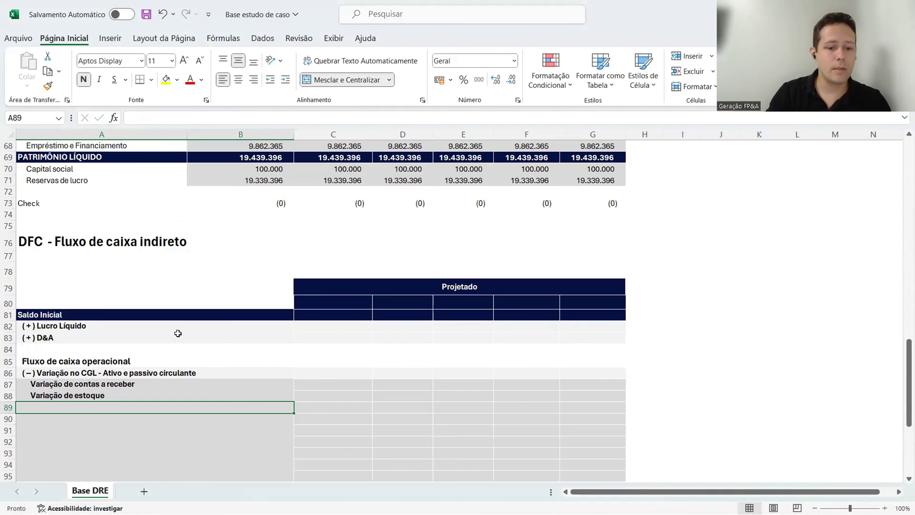
text(Variação)
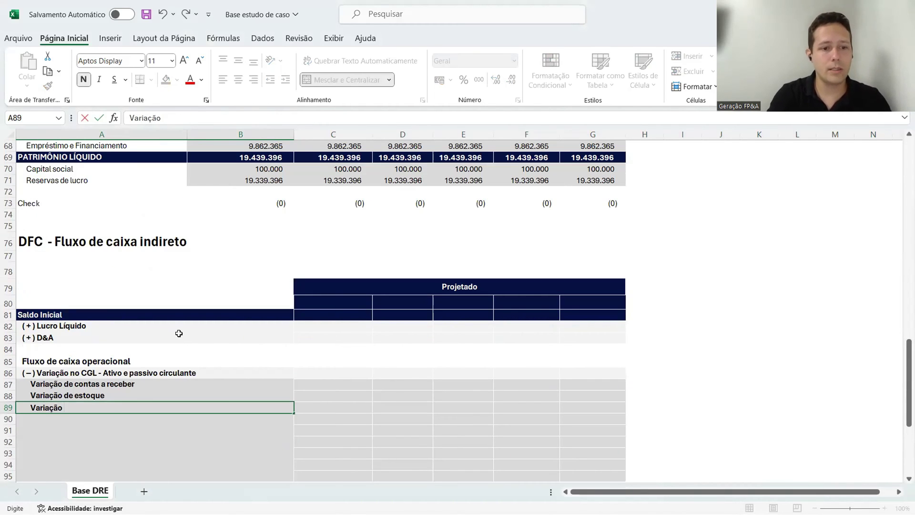
scroll(178, 333, up, 9)
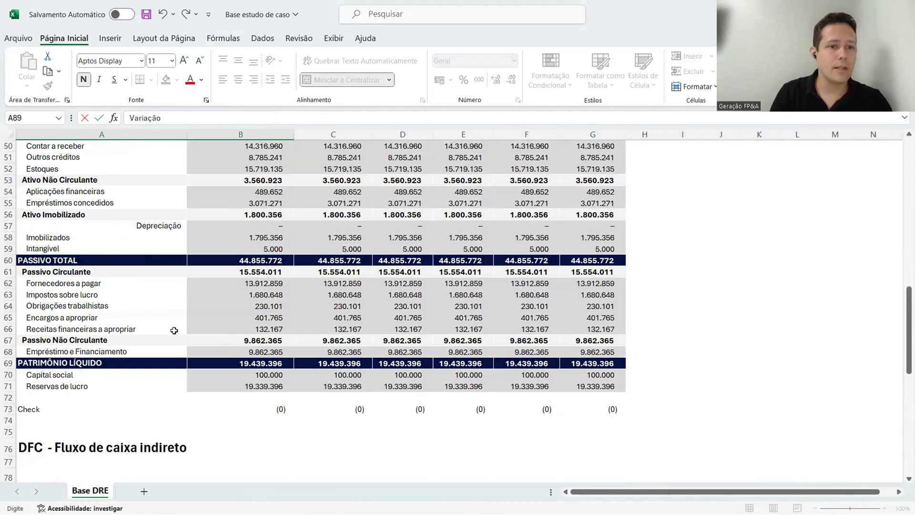
scroll(105, 274, down, 11)
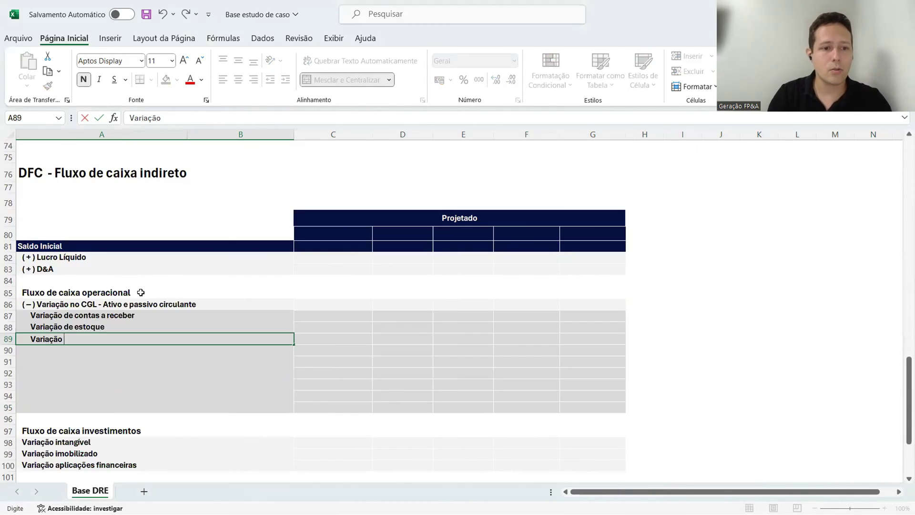
text(outras c)
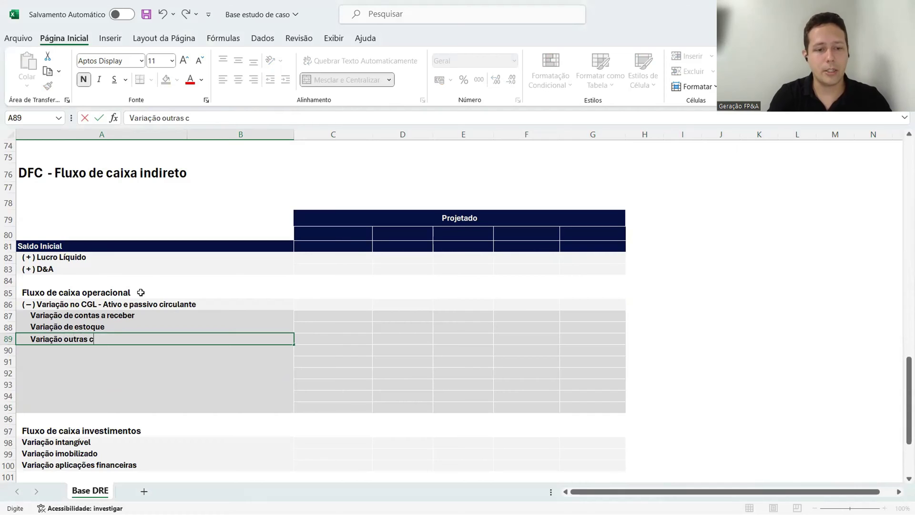
text(ditos)
key(Return)
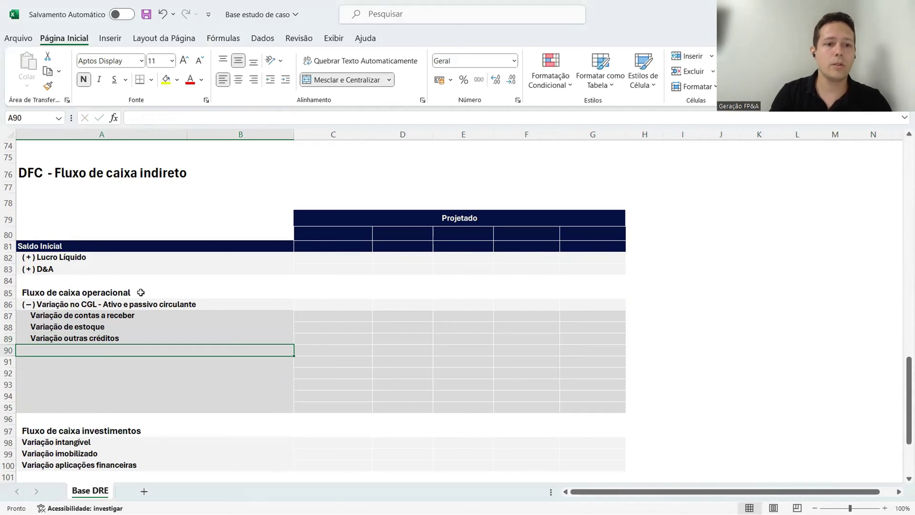
drag(88, 317, 88, 328)
key(ctrl+5)
key(ctrl+z)
key(Up)
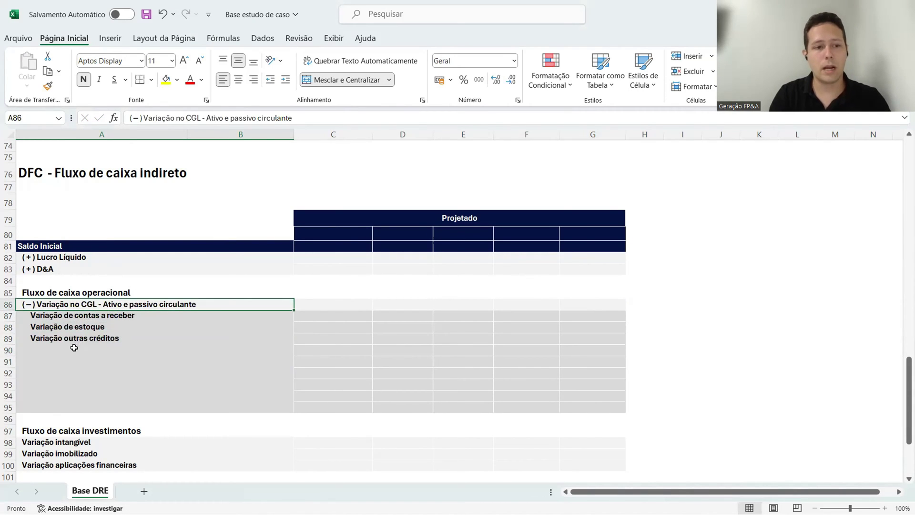
- Copy the A89 label into A90 and change it to "Variação fornecedores a pagar"
click(132, 349)
scroll(132, 348, up, 3)
scroll(132, 263, down, 3)
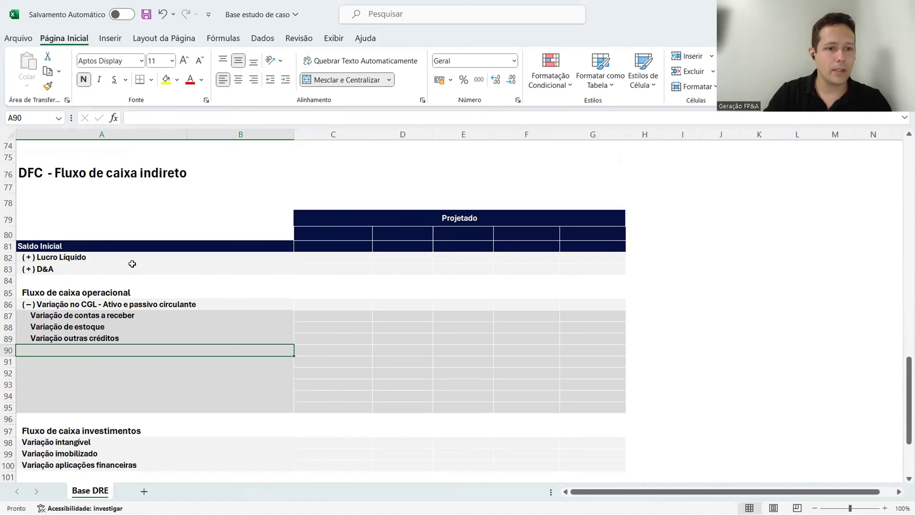
key(Up)
key(ctrl+5)
key(ctrl+z)
key(ctrl+c)
key(Down)
key(ctrl+v)
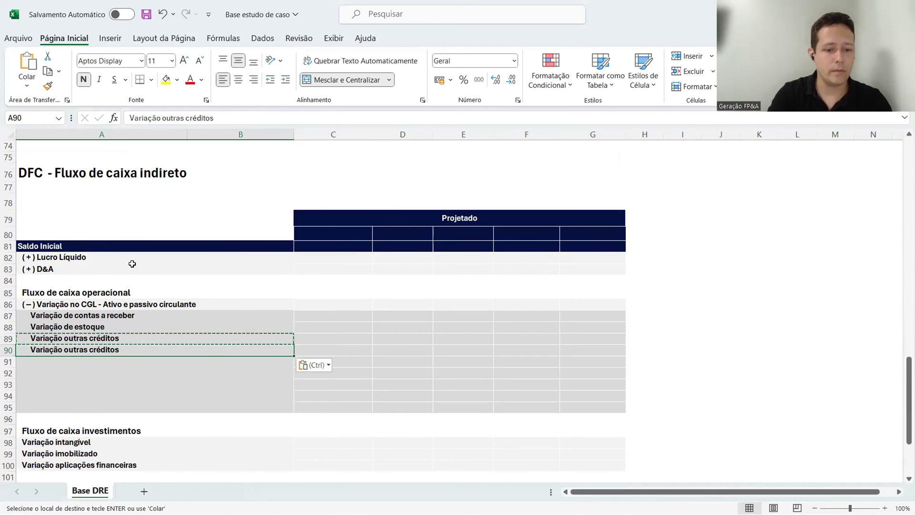
key(F2)
key(BackSpace)
key(BackSpace)
key(BackSpace)
key(BackSpace)
key(BackSpace)
key(BackSpace)
key(BackSpace)
key(BackSpace)
key(BackSpace)
key(BackSpace)
key(BackSpace)
key(BackSpace)
key(BackSpace)
key(BackSpace)
key(BackSpace)
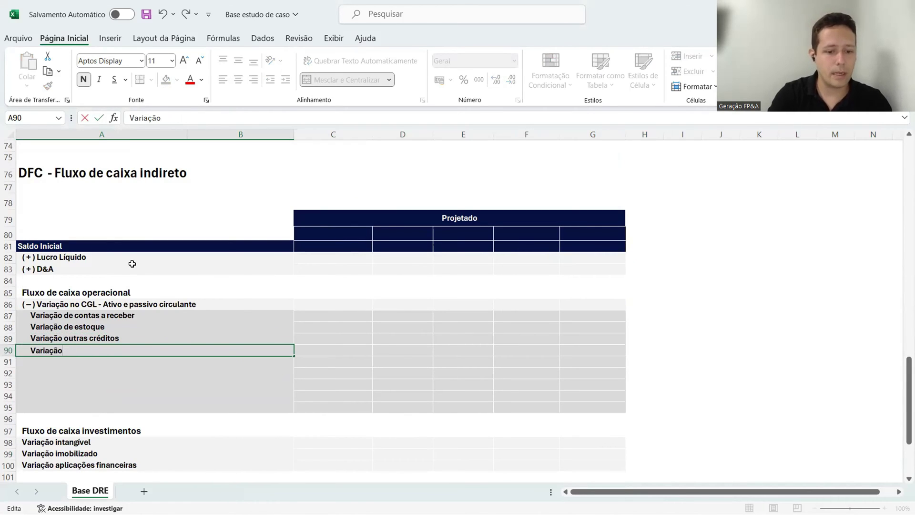
text(fornecedores a )
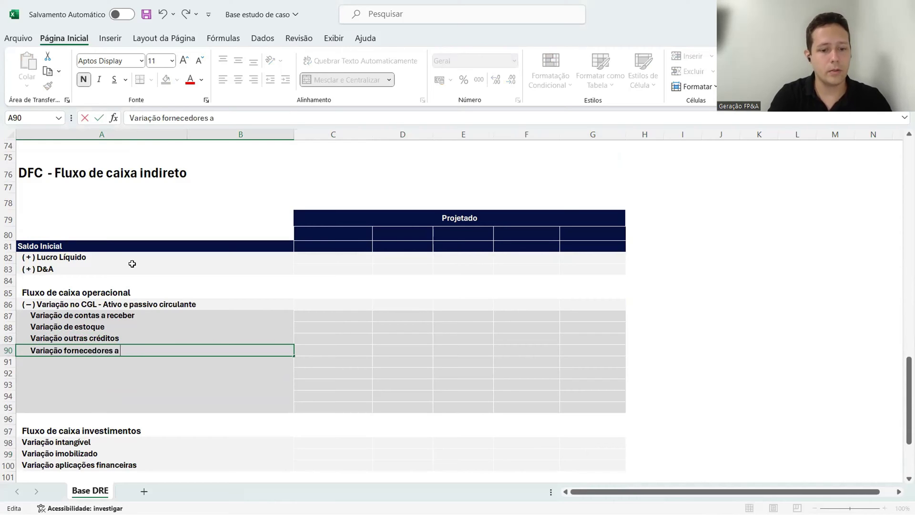
text(pagar)
key(Return)
- Copy the A90 label into A91 and change it to "Variação impostos sobre lucros"
key(Up)
key(ctrl+c)
key(Down)
key(ctrl+v)
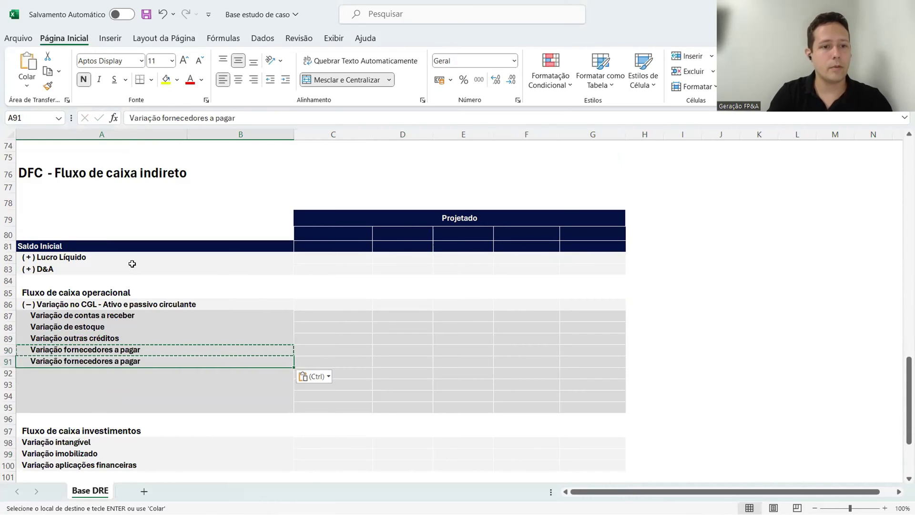
scroll(132, 263, up, 5)
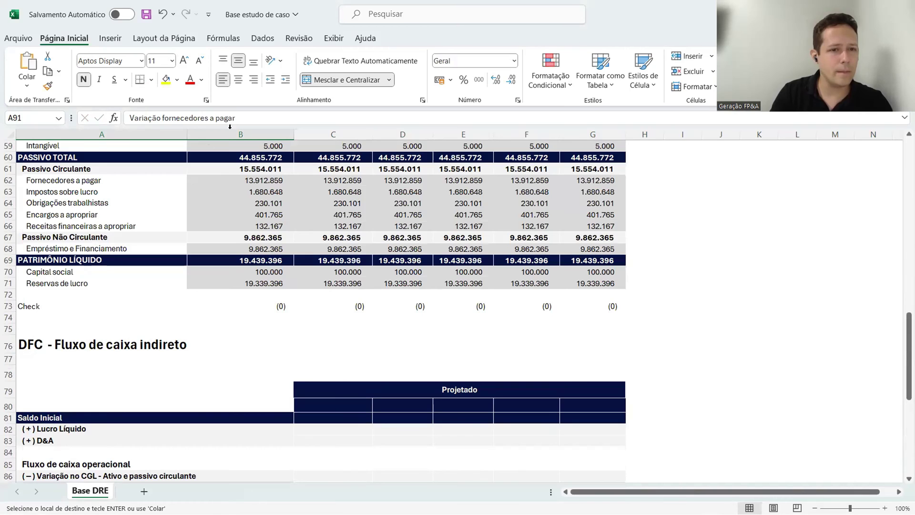
drag(245, 119, 161, 127)
key(BackSpace)
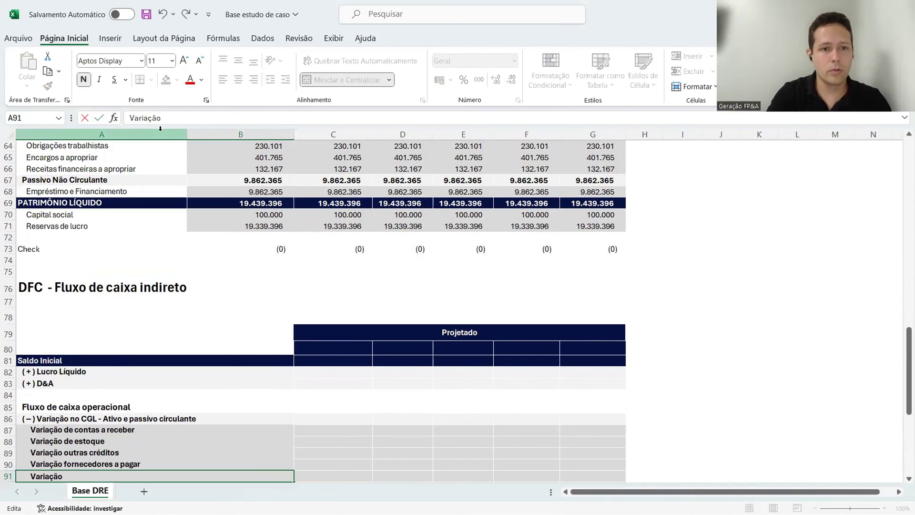
text(impostos sobre lucro)
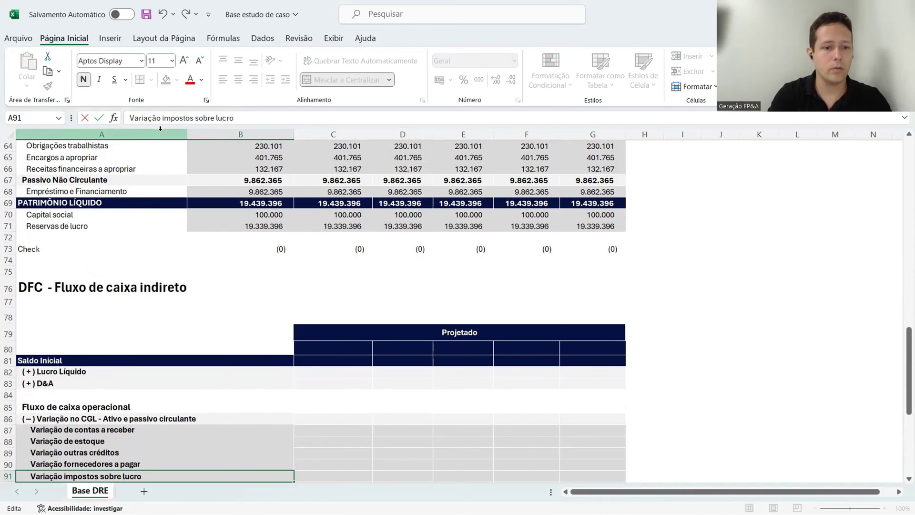
scroll(160, 127, down, 1)
- Copy the account name text "Obrigações trabalhistas" from A64 of the balance sheet
scroll(152, 143, up, 4)
click(76, 272)
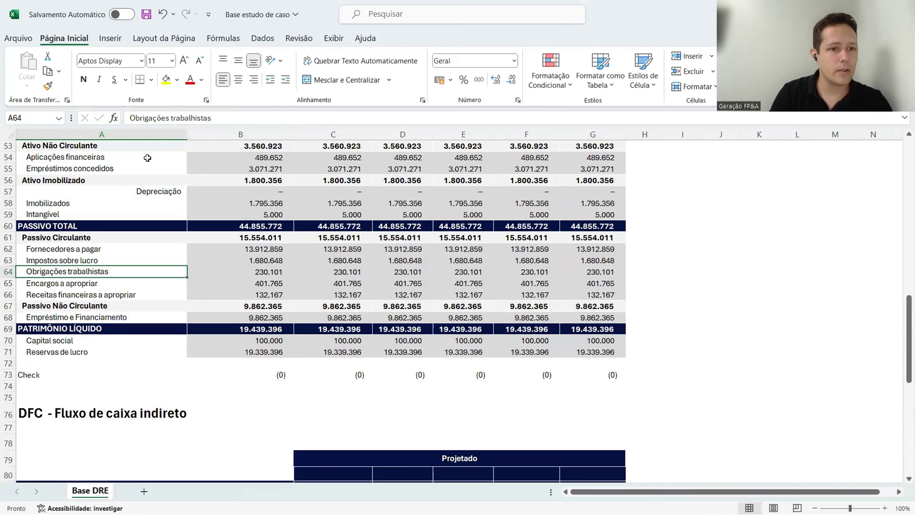
drag(217, 118, 129, 118)
key(ctrl+c)
key(Return)
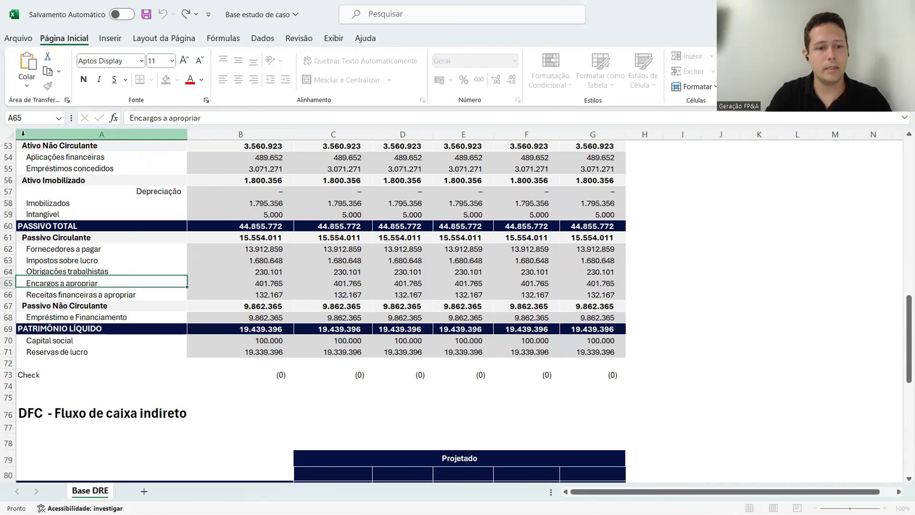
- Label the variation line in A92 "Variações Obrigações trabalhistas", using the balance sheet account name
key(Down)
key(Down)
scroll(46, 313, down, 6)
click(69, 396)
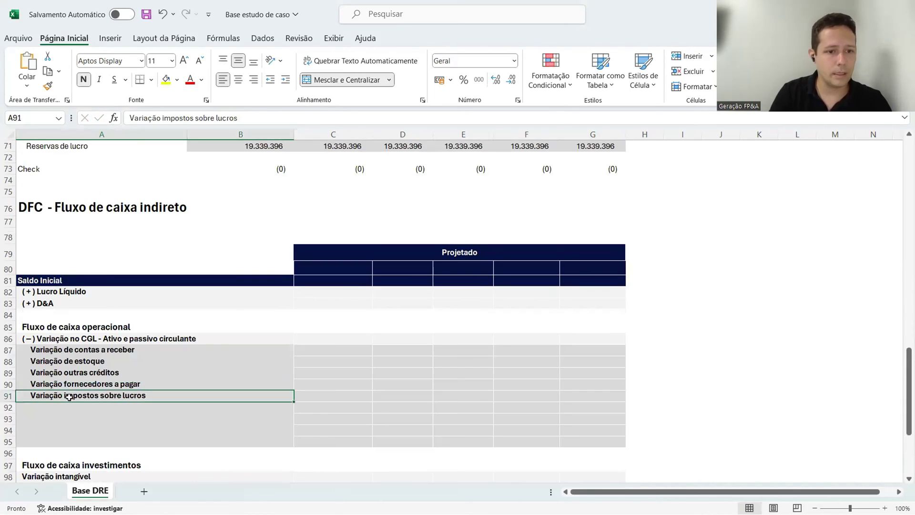
click(80, 404)
text(Varialção )
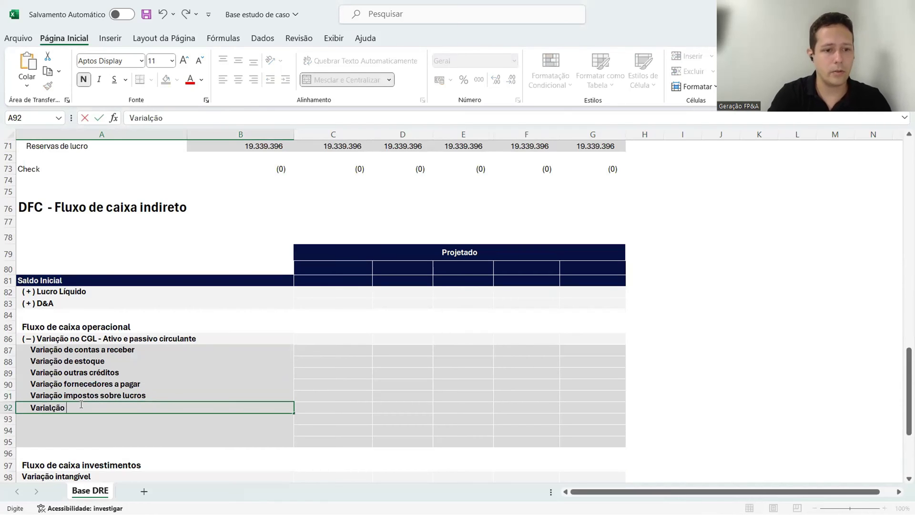
text(obrigações)
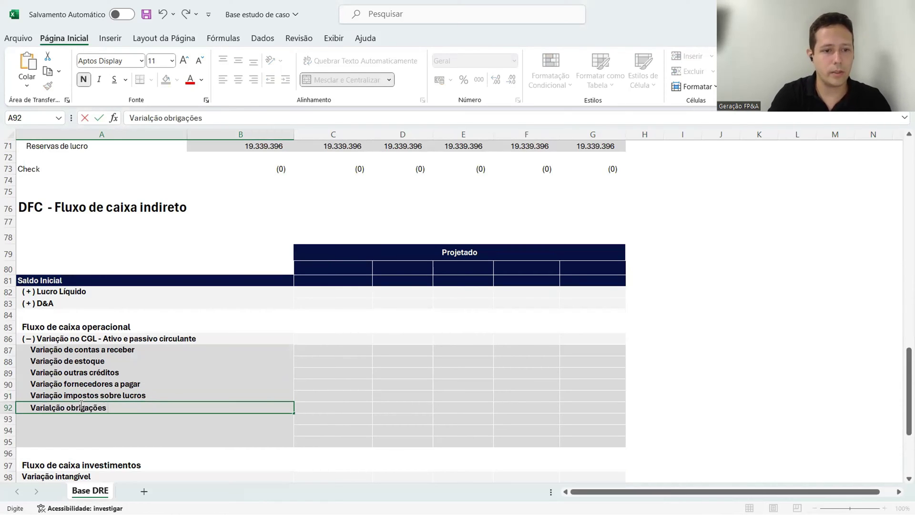
key(BackSpace)
key(BackSpace)
key(BackSpace)
key(BackSpace)
key(BackSpace)
key(BackSpace)
key(BackSpace)
key(BackSpace)
key(BackSpace)
key(BackSpace)
text(Obrigações trabalhistas)
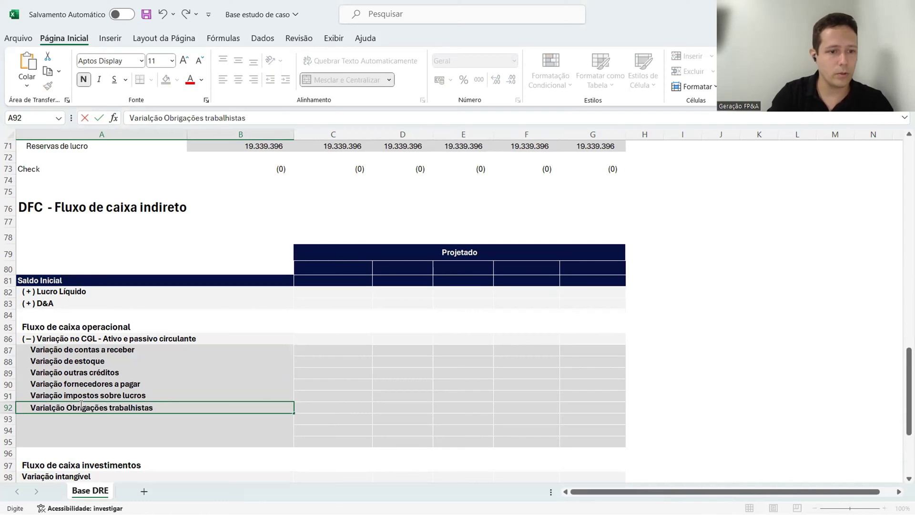
click(64, 408)
key(BackSpace)
key(BackSpace)
key(BackSpace)
key(BackSpace)
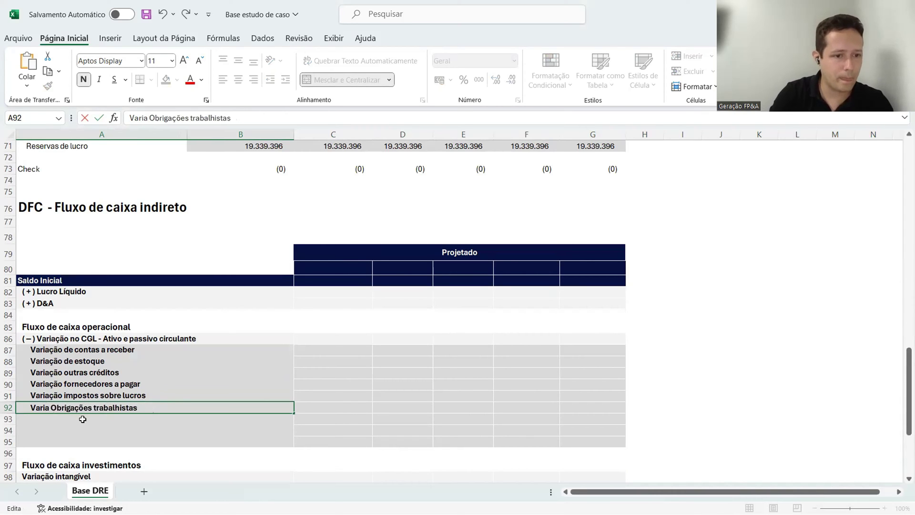
text(ções)
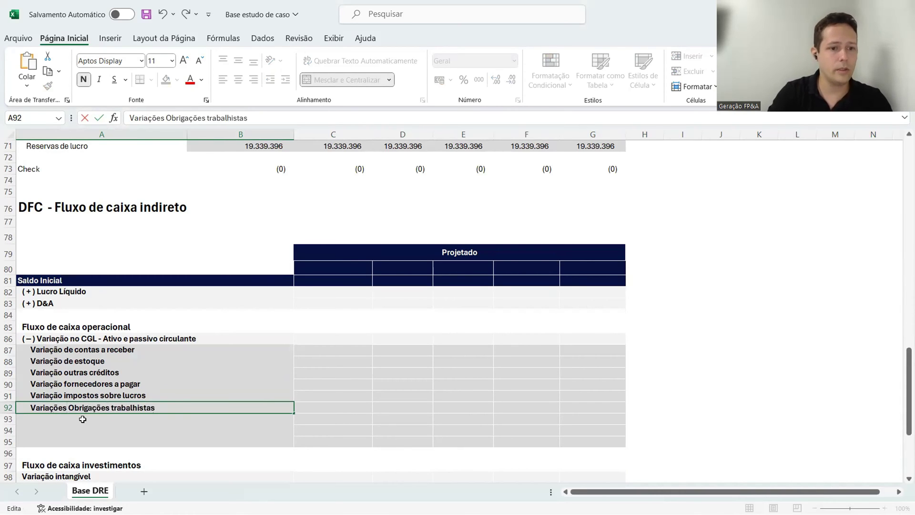
key(Return)
scroll(83, 419, up, 5)
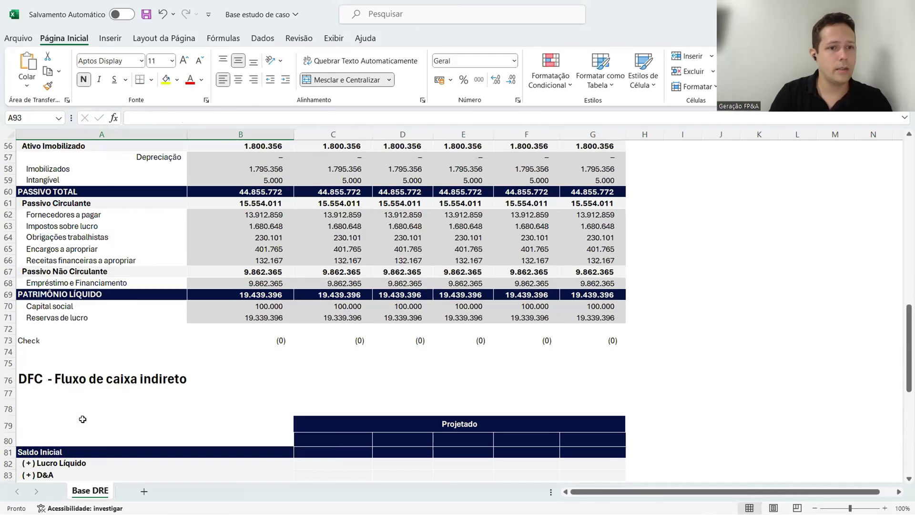
- Label the variation line in A93 "Variações Encargos a apropriar", reusing the account name from A65 of the balance sheet
click(83, 249)
drag(211, 118, 128, 118)
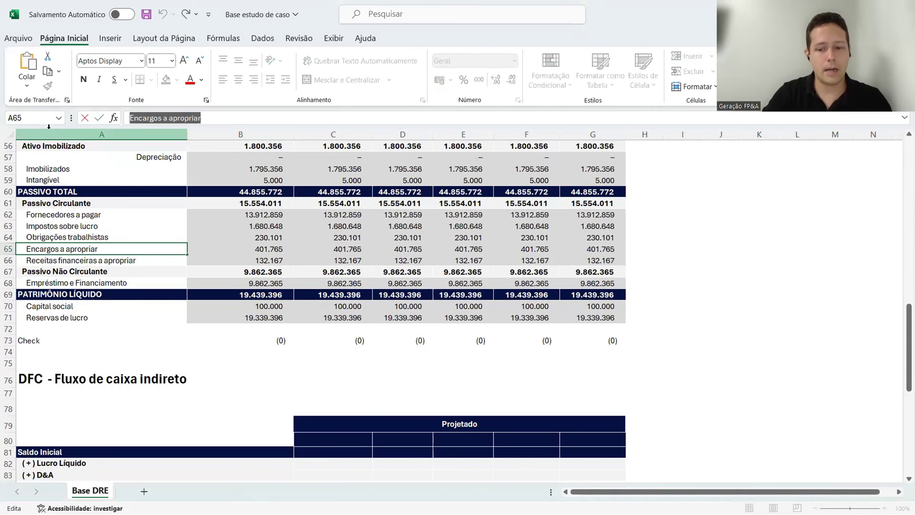
key(Return)
scroll(288, 333, down, 6)
click(90, 383)
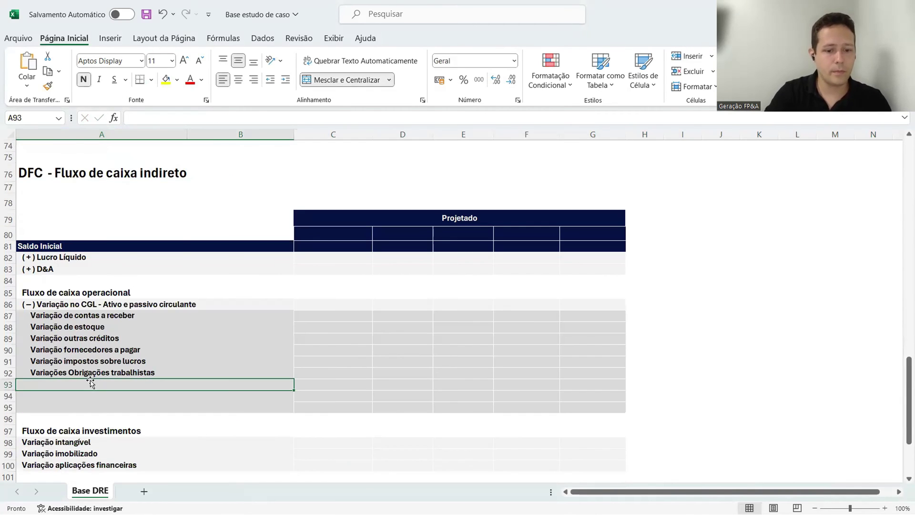
text(Variaçãoe)
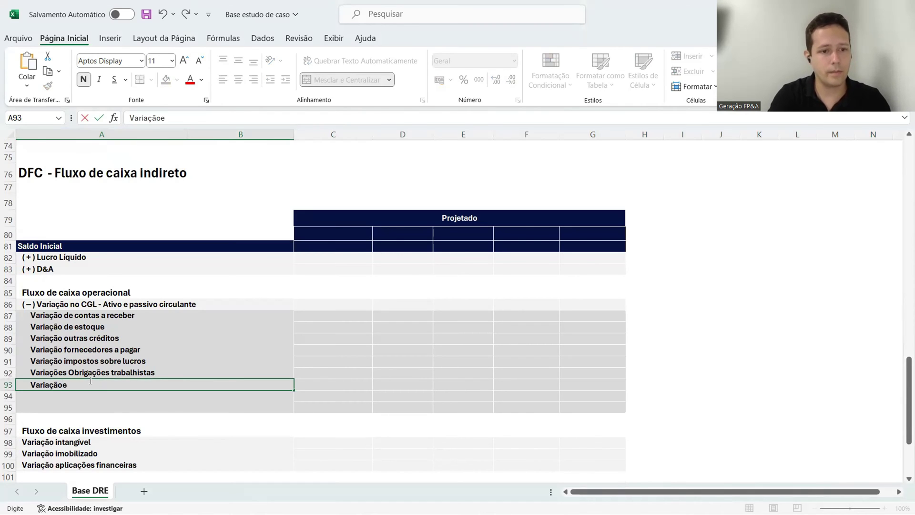
key(BackSpace)
key(BackSpace)
text(õ)
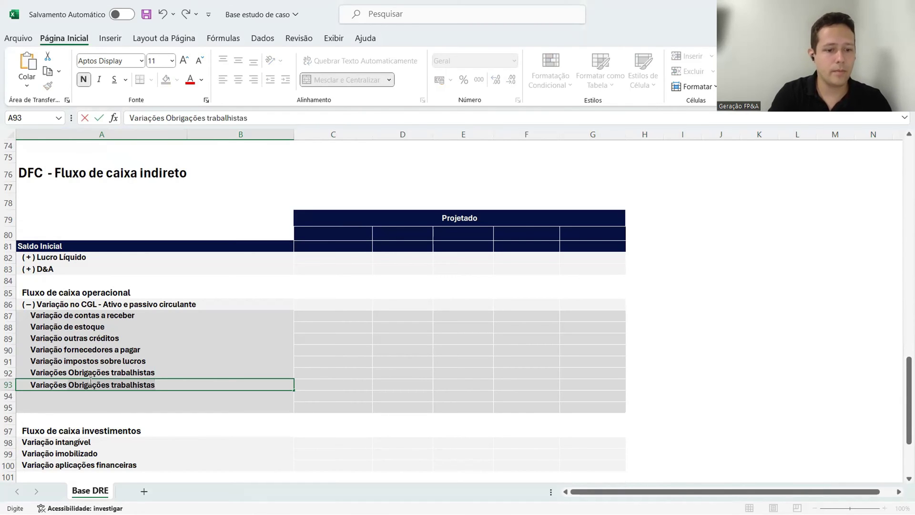
text(es Encargos a apropriar)
key(Return)
- Check the account name in A66, copy the A93 label into A94 and change it to "Variações receita financeira a apropriar"
scroll(90, 380, up, 6)
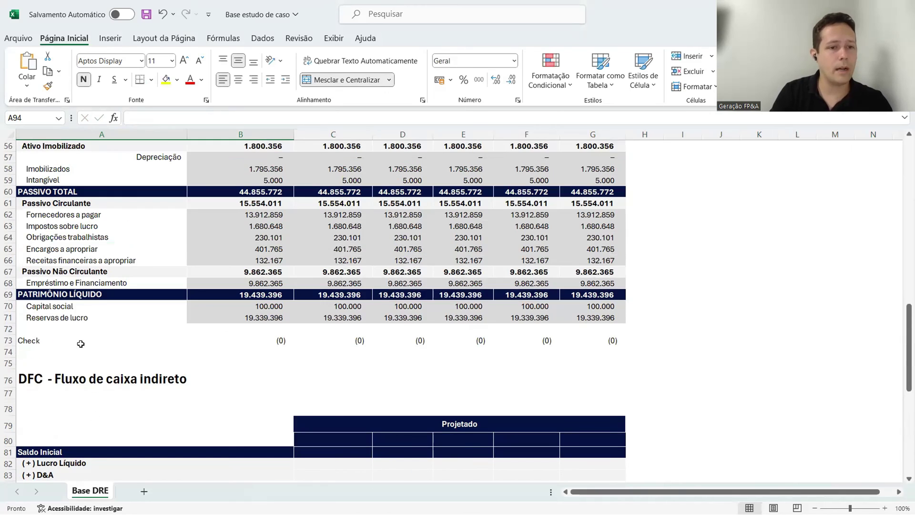
click(76, 261)
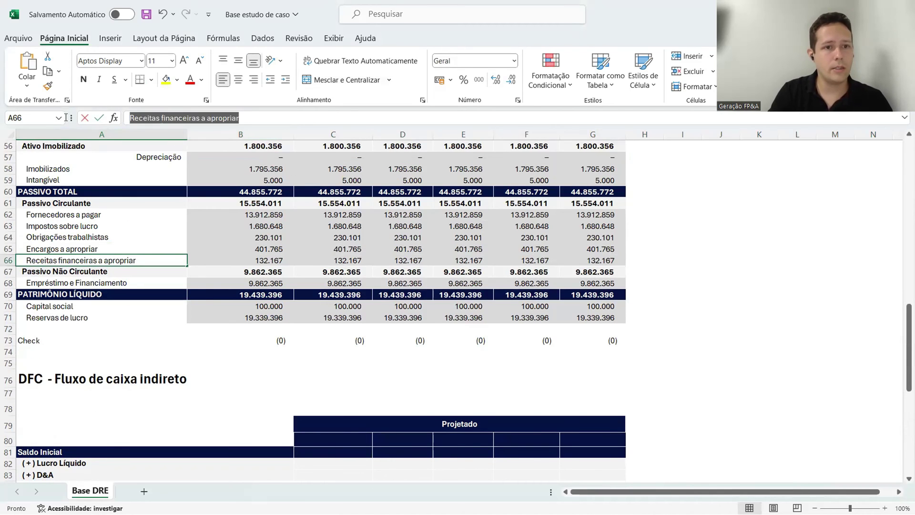
click(88, 271)
scroll(88, 270, down, 7)
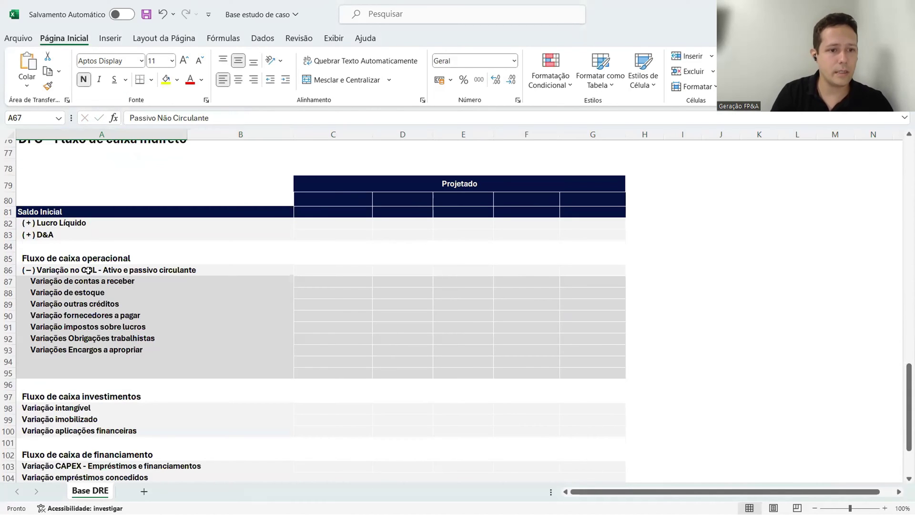
click(50, 352)
key(ctrl+c)
click(82, 358)
key(ctrl+v)
key(F2)
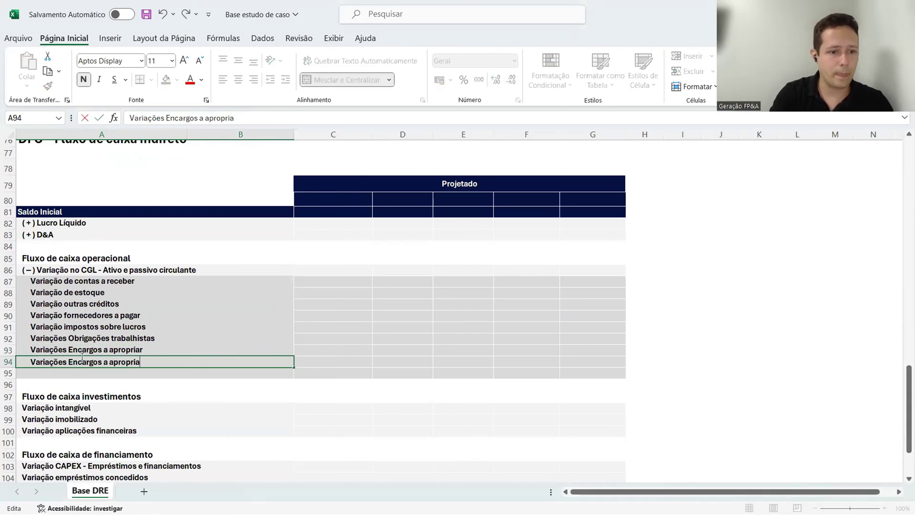
key(BackSpace)
key(BackSpace)
key(BackSpace)
key(BackSpace)
key(BackSpace)
key(BackSpace)
key(BackSpace)
key(BackSpace)
key(BackSpace)
key(BackSpace)
key(BackSpace)
key(BackSpace)
key(BackSpace)
key(BackSpace)
key(BackSpace)
key(BackSpace)
key(BackSpace)
key(BackSpace)
key(BackSpace)
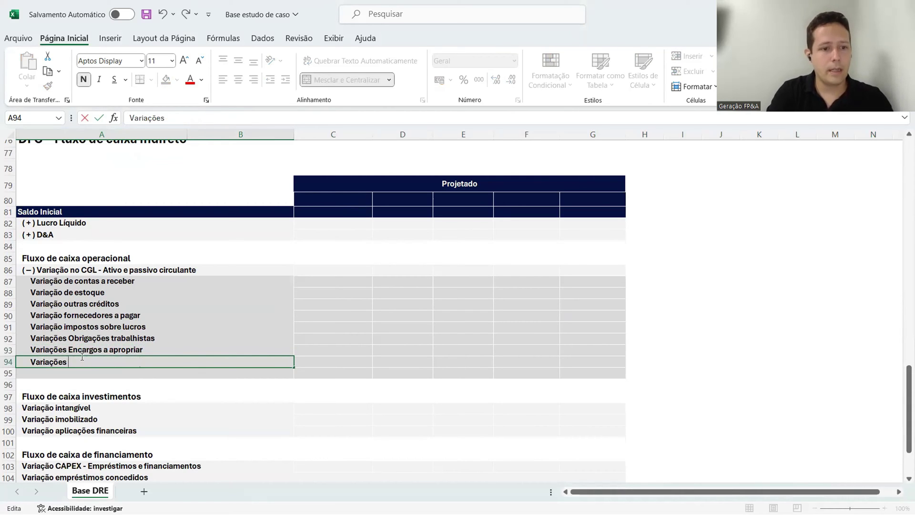
text(rece)
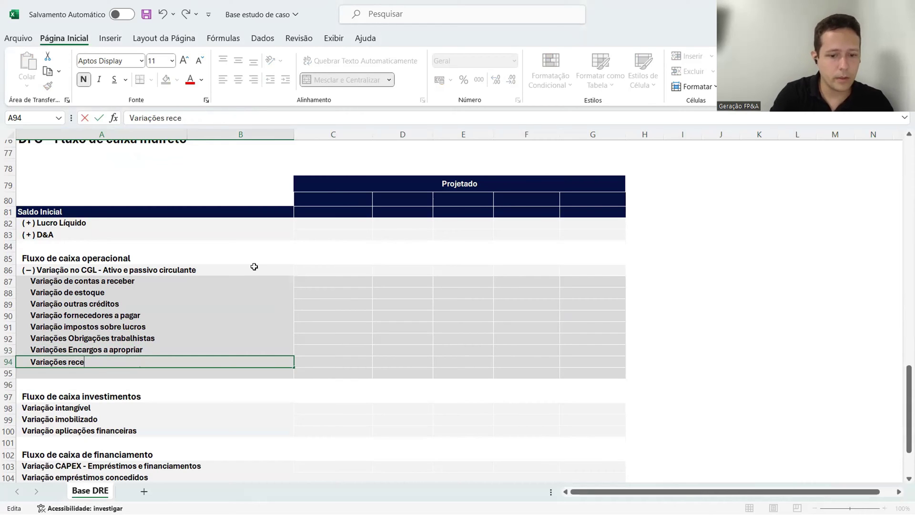
text(tiita financeira a a)
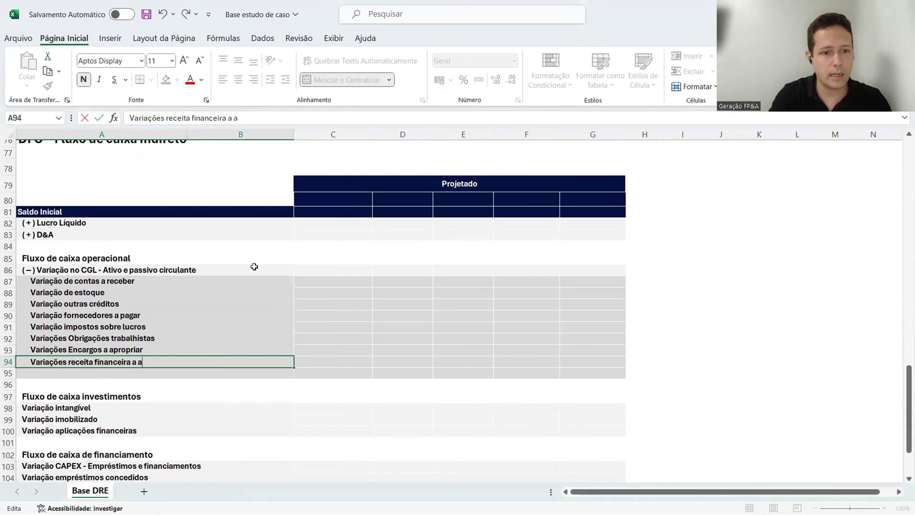
text(propria)
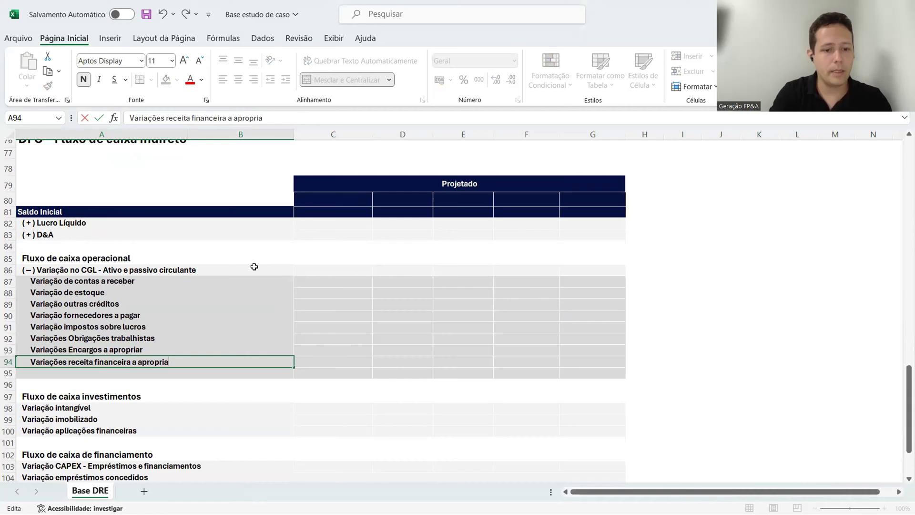
text(r)
key(Return)
- Delete the unused blank row 95 below the operating variation lines of the DFC
click(7, 373)
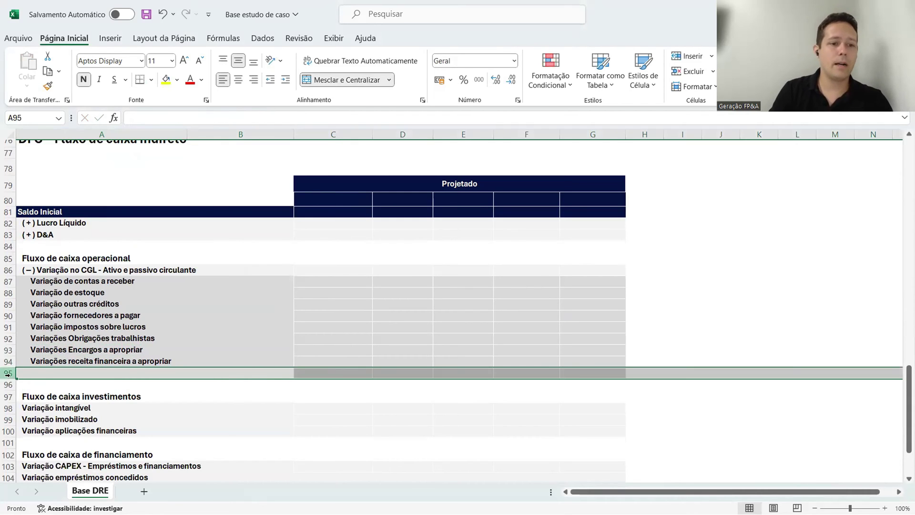
right_click(9, 378)
click(61, 284)
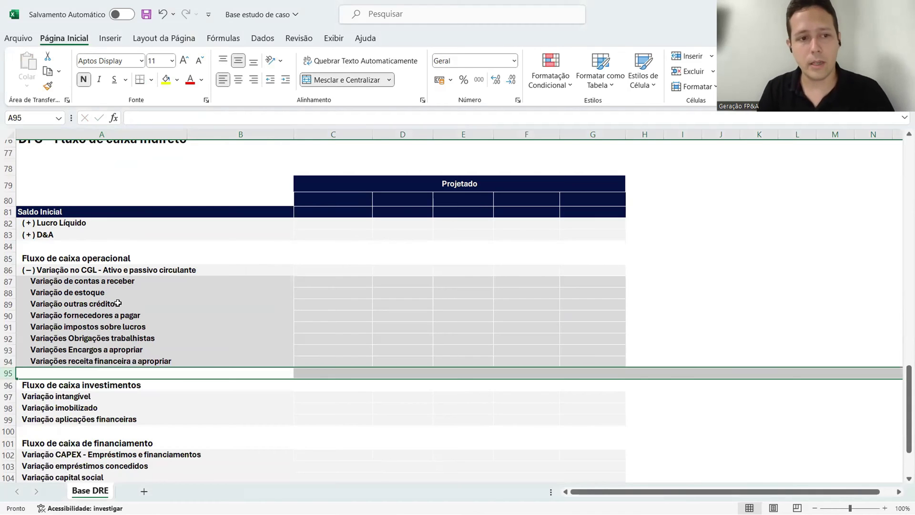
click(119, 304)
click(163, 348)
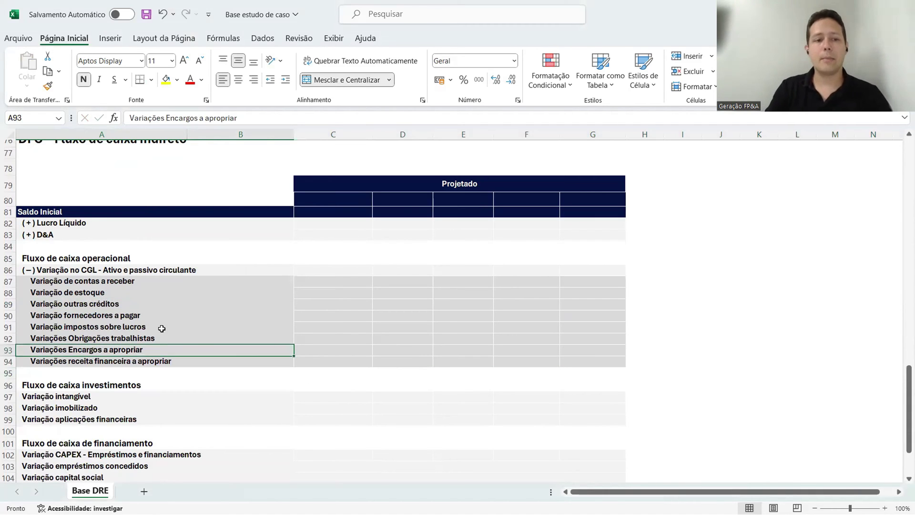
- Examine the non-current and fixed asset accounts in the balance sheet and compare them with the DFC investment lines
scroll(160, 322, up, 9)
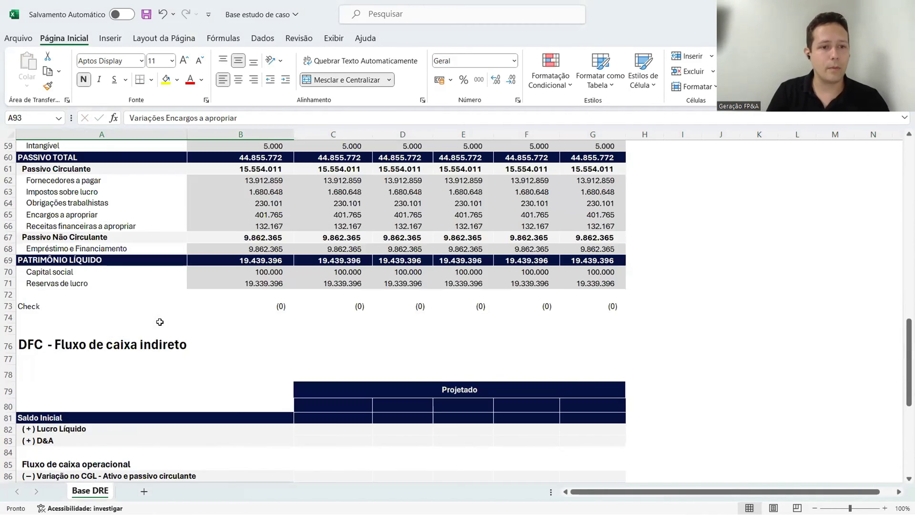
click(72, 192)
drag(72, 192, 72, 203)
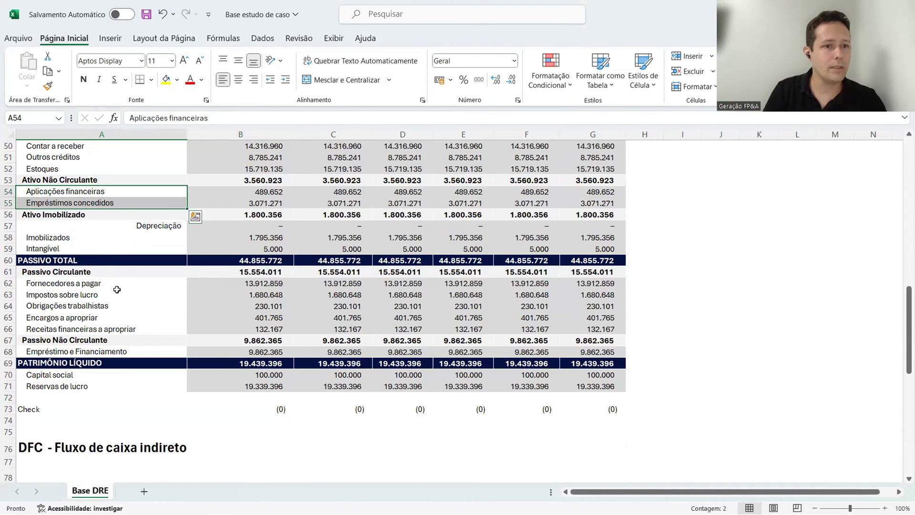
scroll(116, 289, down, 6)
scroll(125, 279, up, 3)
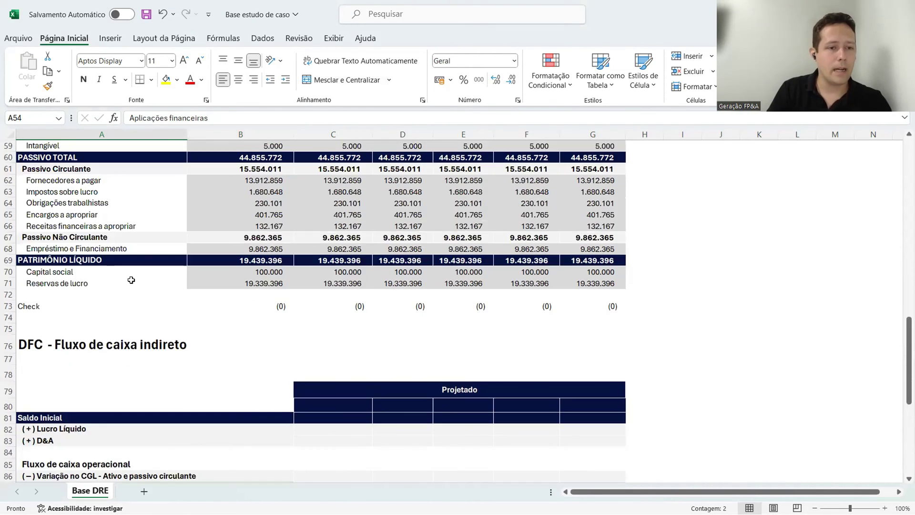
scroll(131, 280, down, 4)
scroll(131, 280, up, 5)
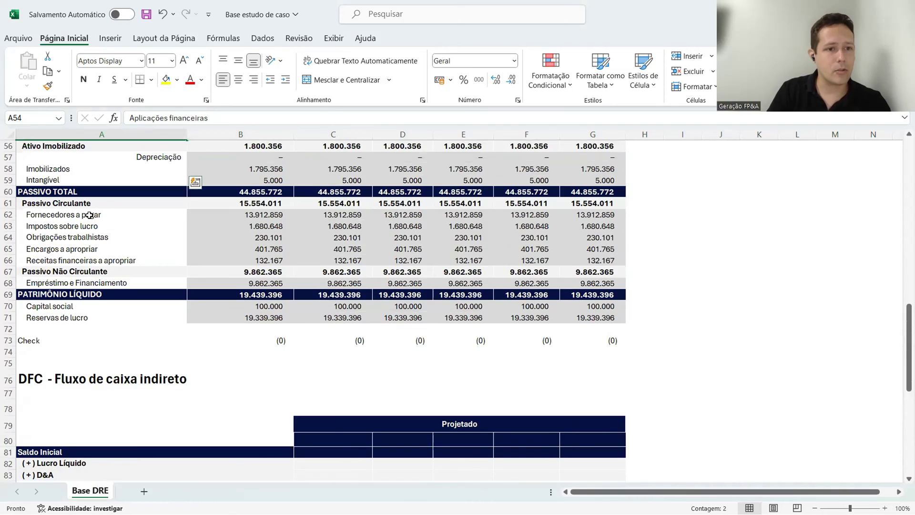
scroll(76, 192, up, 2)
click(76, 193)
drag(77, 193, 79, 204)
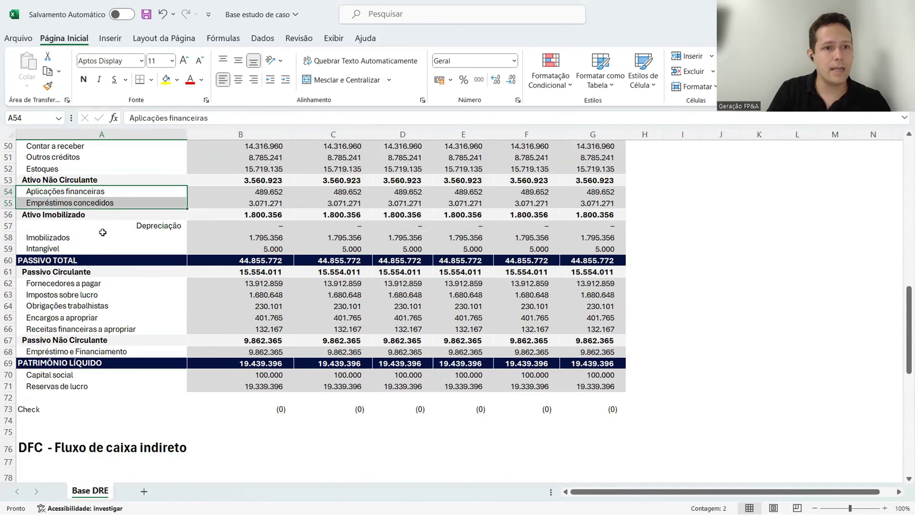
drag(57, 237, 58, 248)
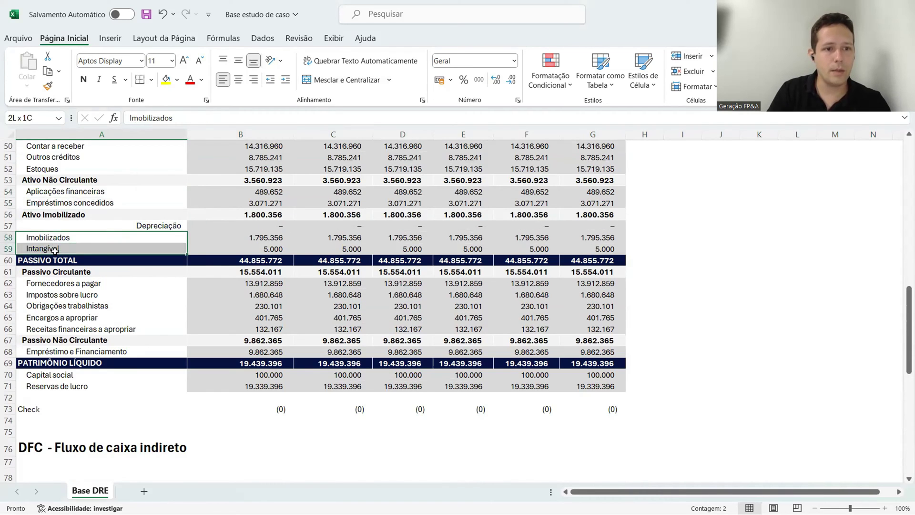
scroll(147, 280, down, 8)
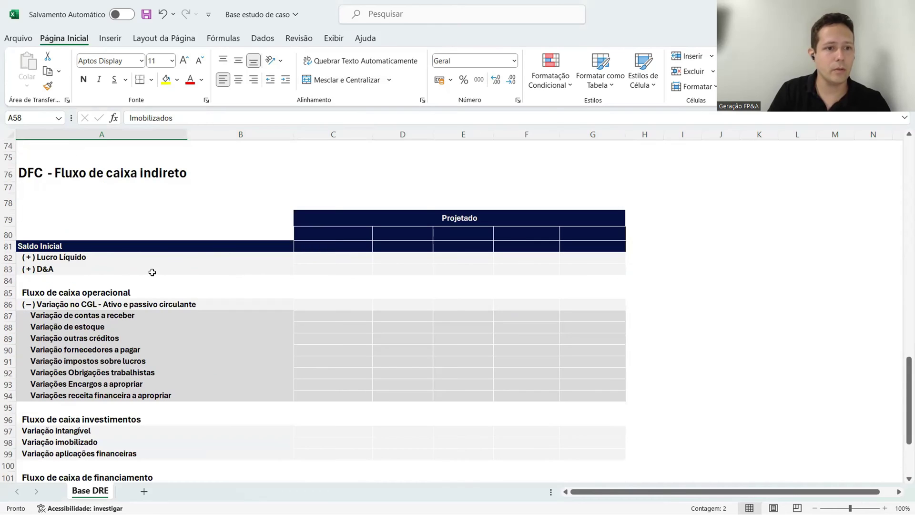
scroll(170, 307, down, 2)
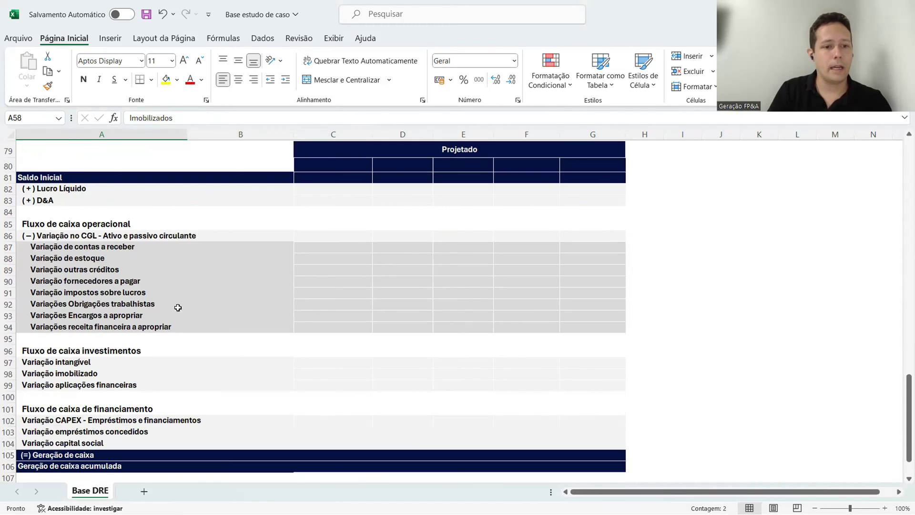
- Insert a new row above "Variação aplicações financeiras" in the investment cash flow section
click(84, 364)
click(87, 372)
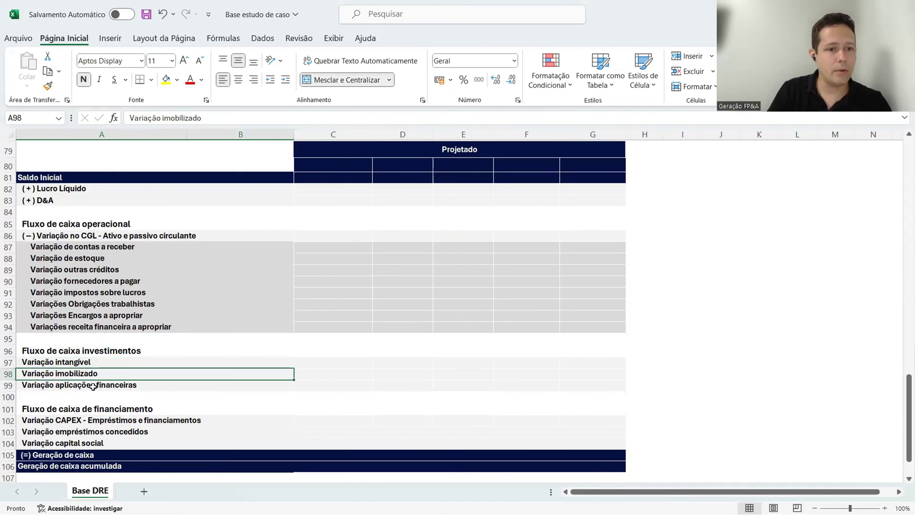
click(93, 386)
click(8, 385)
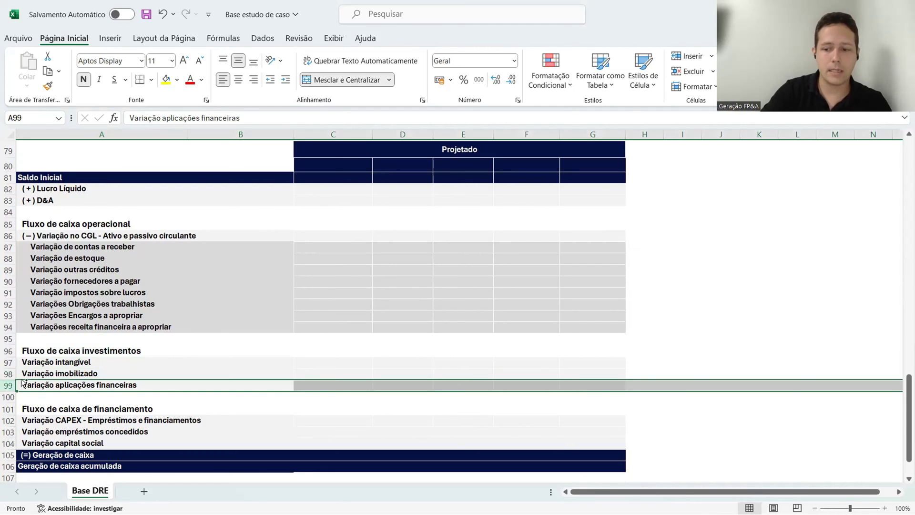
key(ctrl+plus)
- Label the new investment line in A99 "Variação de emprestimos concedidos"
click(48, 385)
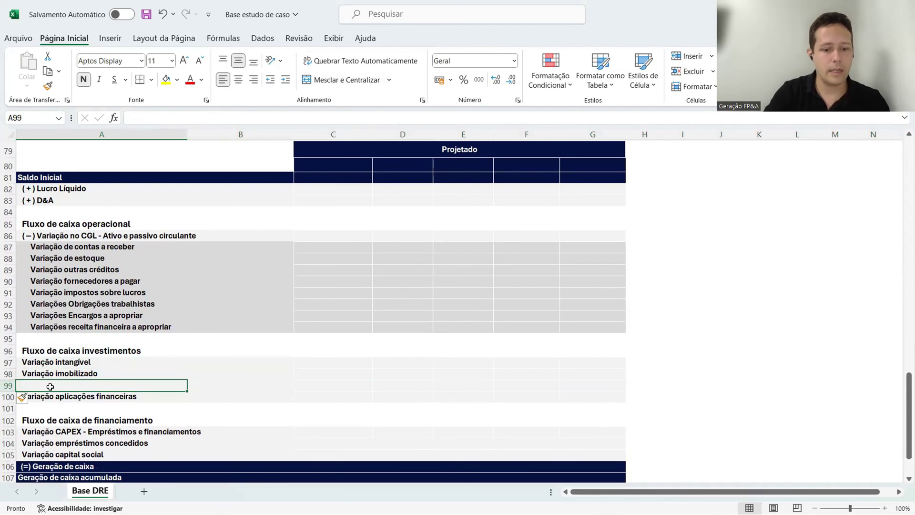
text(Variação de empr)
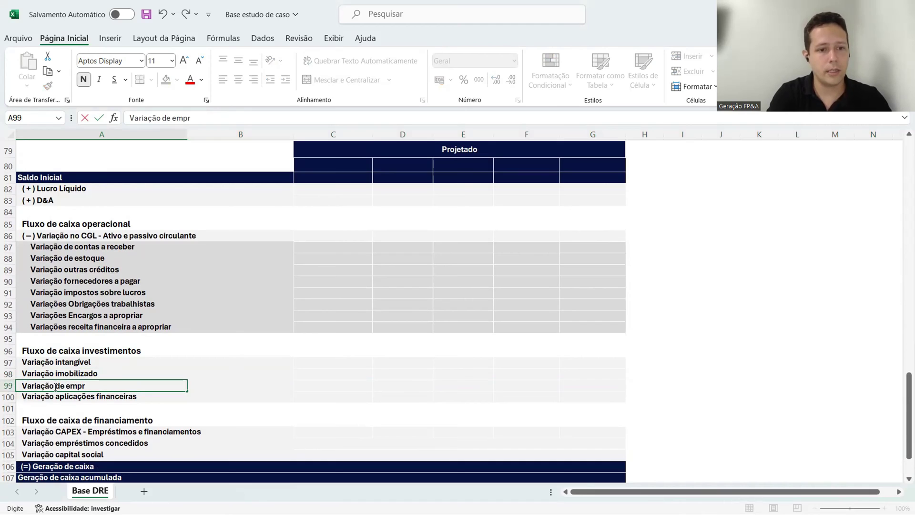
text(esti)
key(BackSpace)
text(timos)
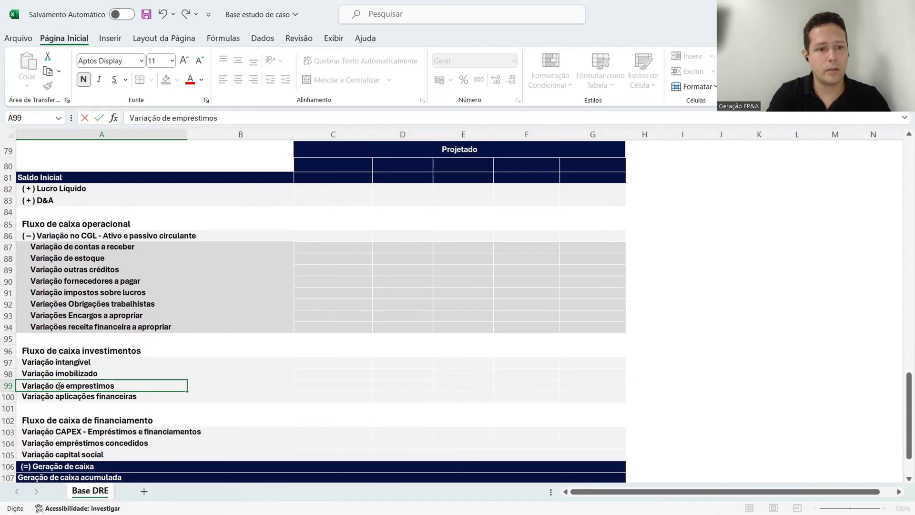
text( concedidos)
key(Return)
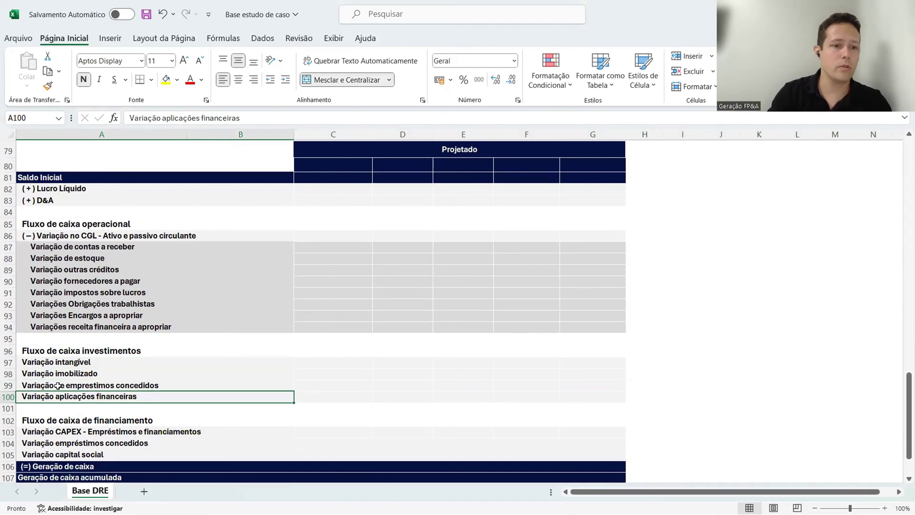
- Review the balance sheet's non-current and fixed asset rows behind the investment cash flow, and go to the "Fluxo de caixa de financiamento" section
click(90, 352)
scroll(143, 367, up, 9)
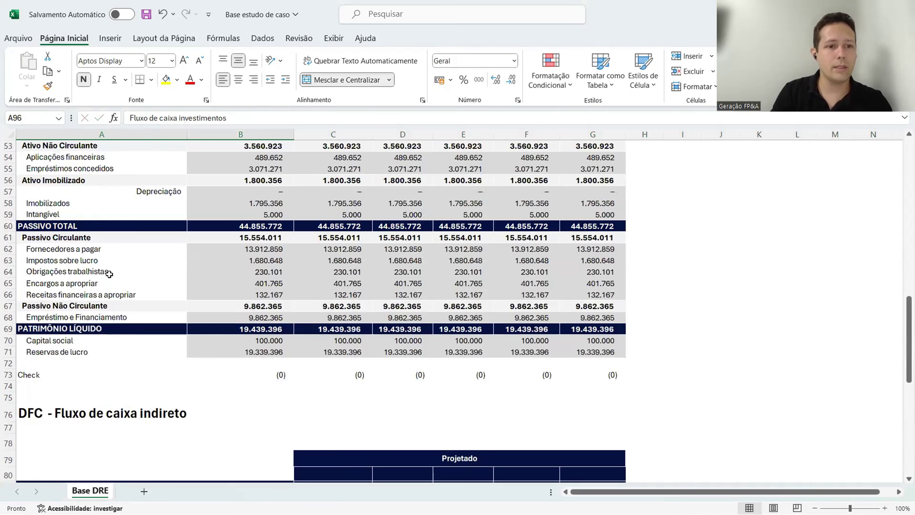
scroll(109, 274, up, 2)
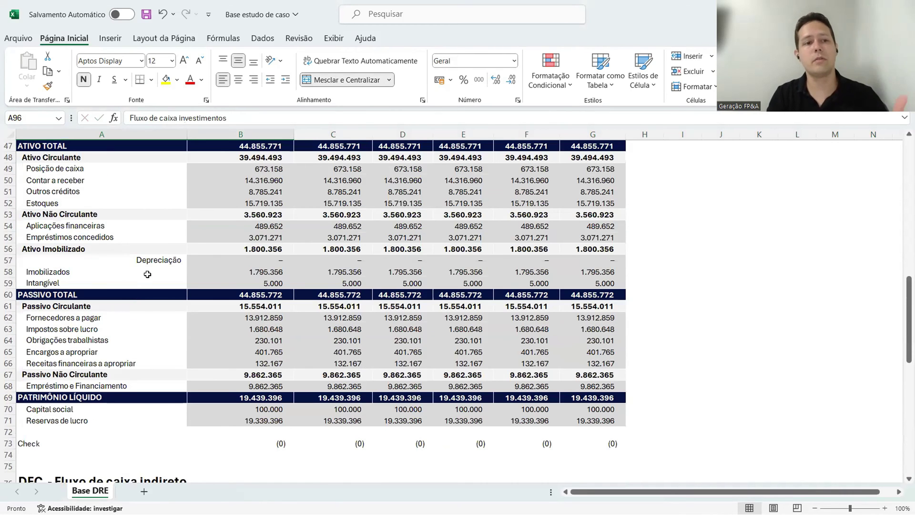
drag(90, 225, 82, 281)
click(212, 258)
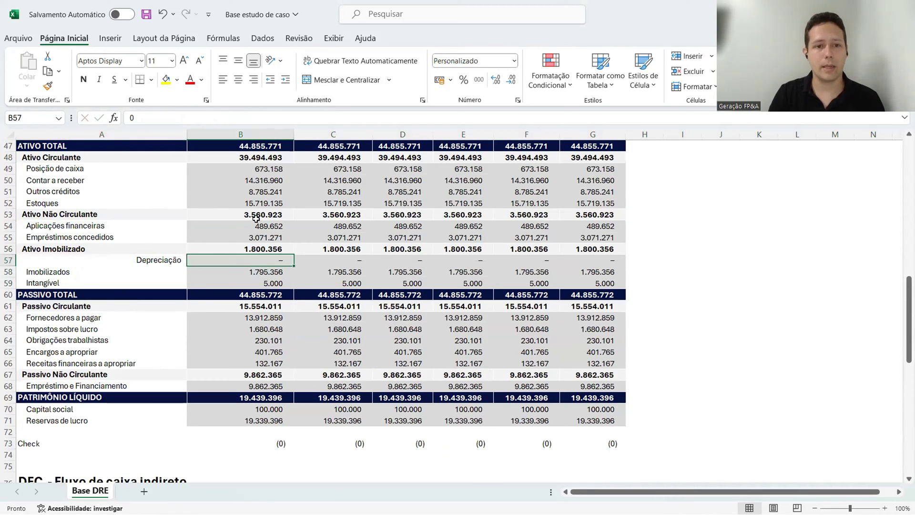
drag(256, 218, 260, 282)
scroll(108, 244, down, 2)
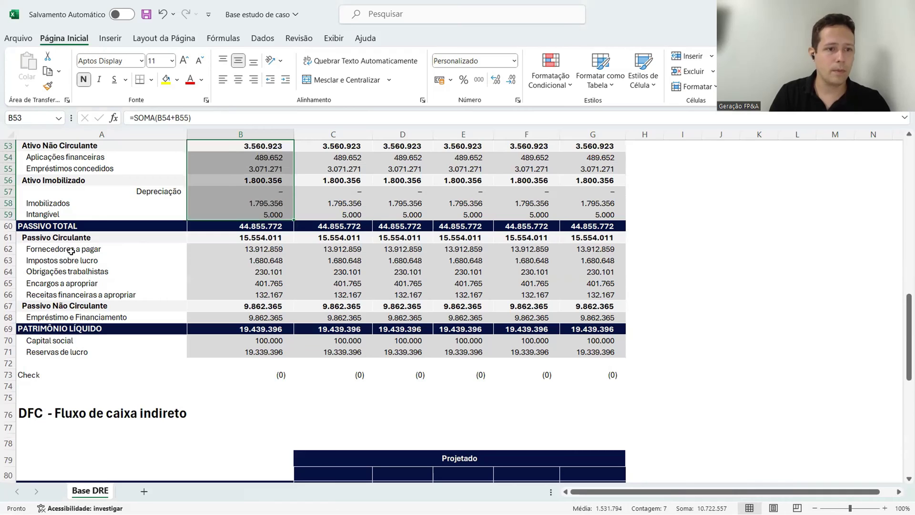
scroll(126, 295, down, 11)
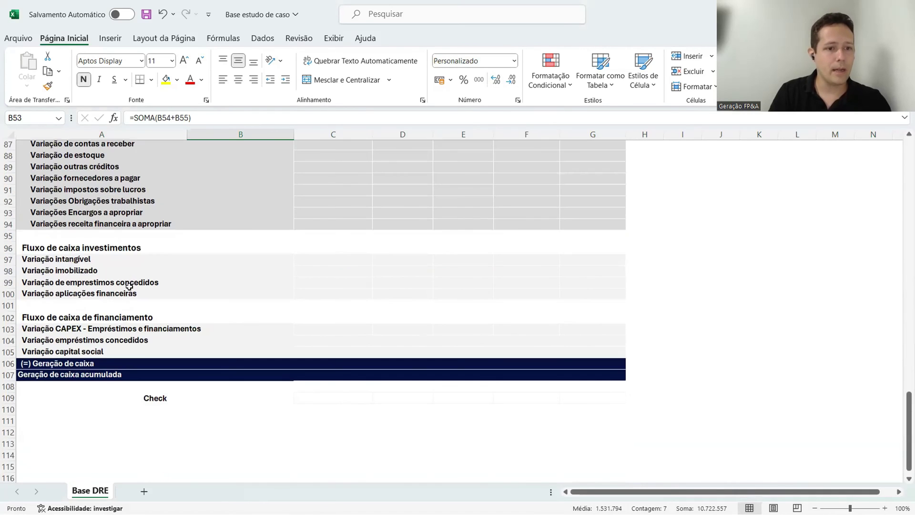
click(102, 318)
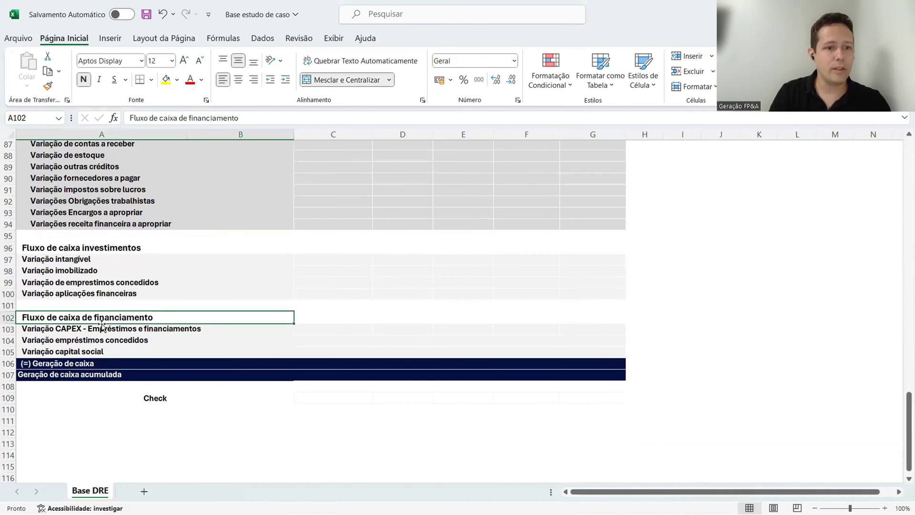
- Delete the duplicated "Variação de emprestimos concedidos" row 99 from the investment cash flow section
click(102, 328)
click(172, 339)
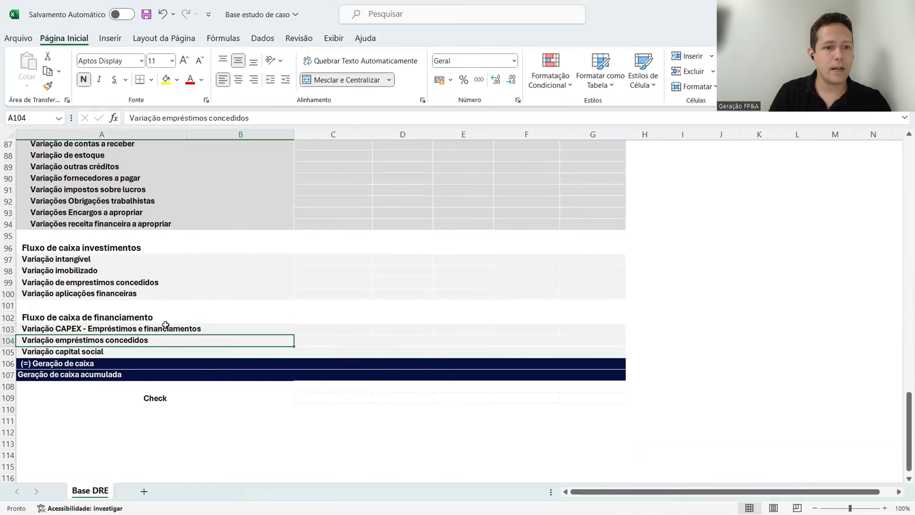
scroll(162, 316, up, 5)
scroll(158, 312, up, 5)
click(97, 307)
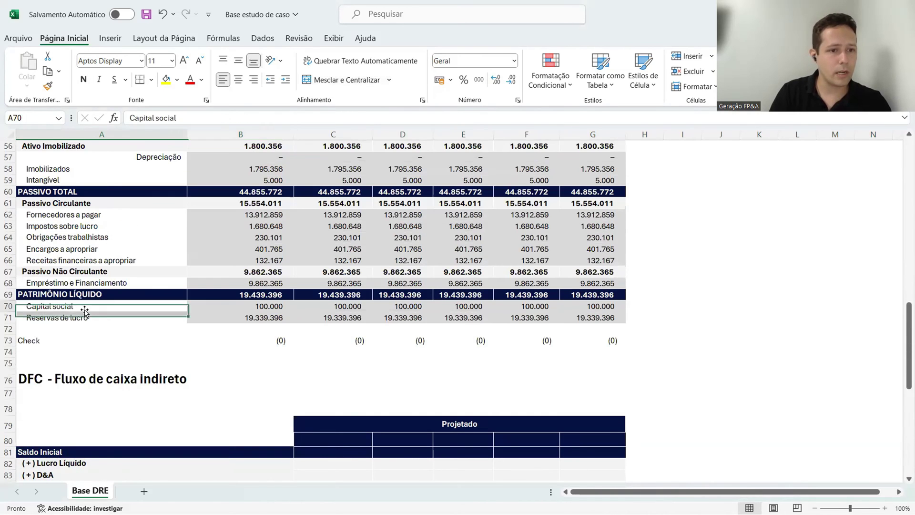
scroll(105, 367, down, 9)
click(106, 373)
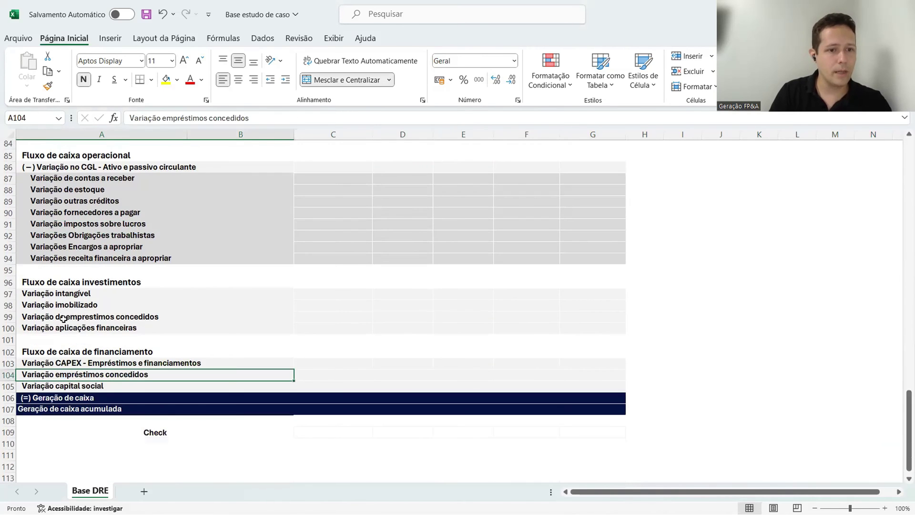
click(66, 317)
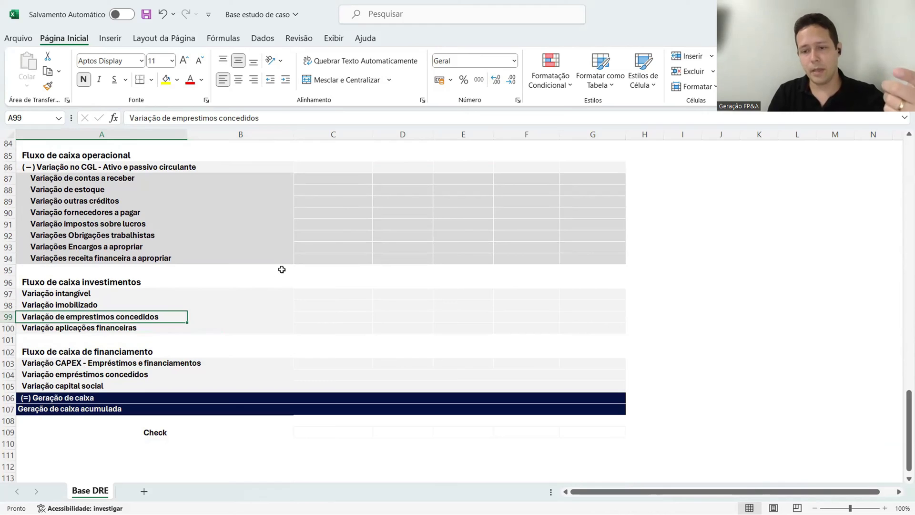
click(8, 316)
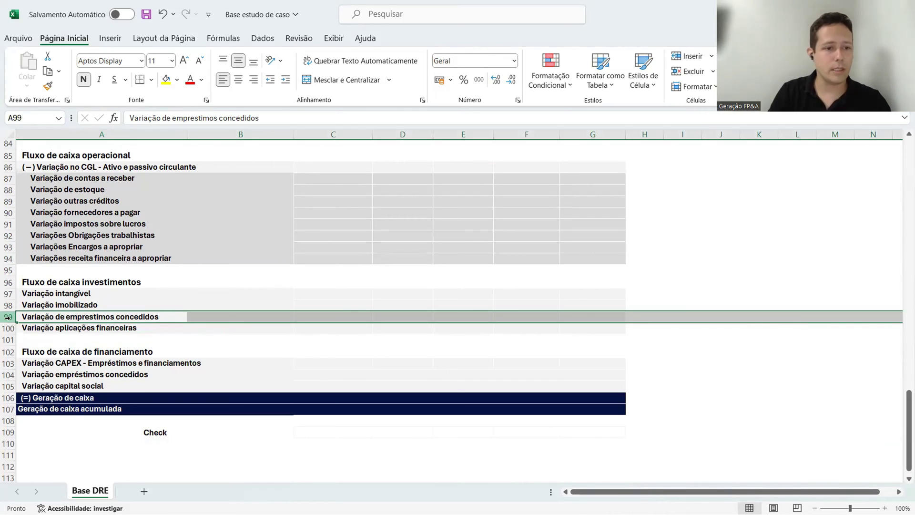
right_click(8, 317)
click(37, 221)
- Compare the DFC financing lines with the loan and share capital accounts in the balance sheet
click(158, 363)
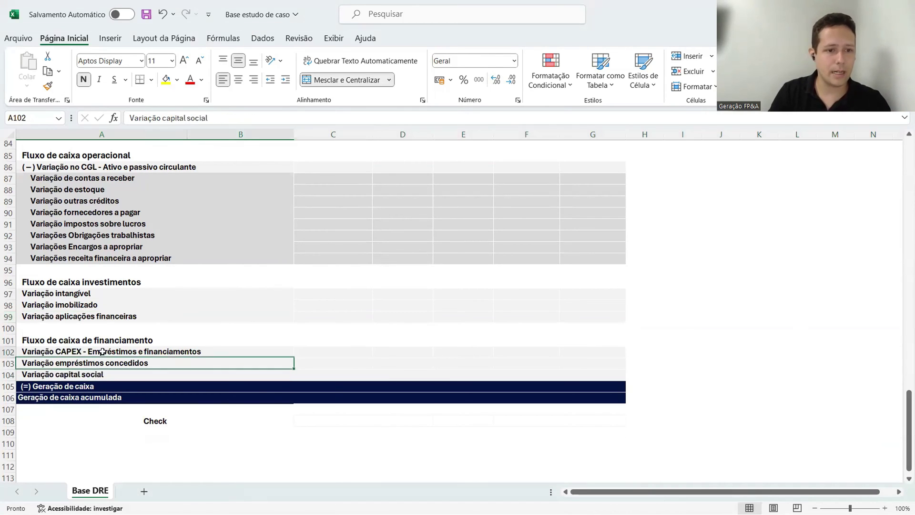
click(191, 351)
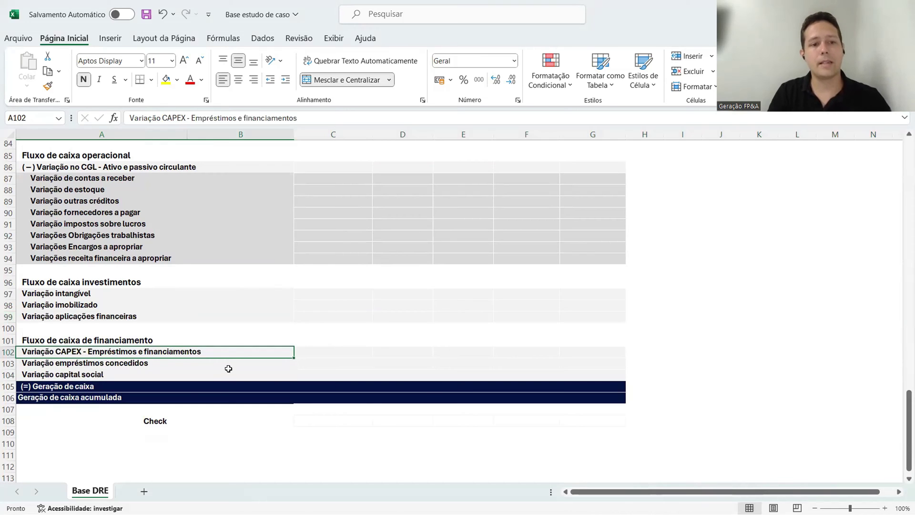
scroll(233, 337, up, 2)
scroll(233, 337, up, 10)
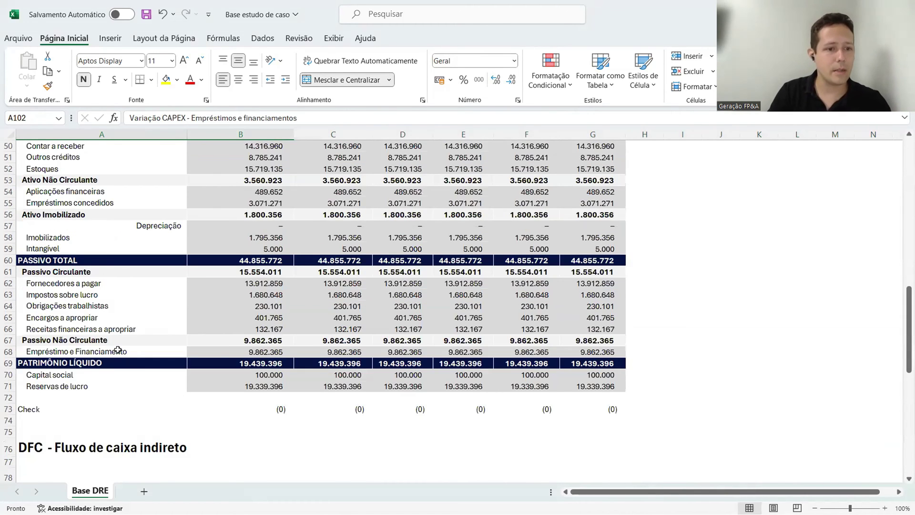
click(122, 349)
scroll(110, 381, down, 10)
click(95, 408)
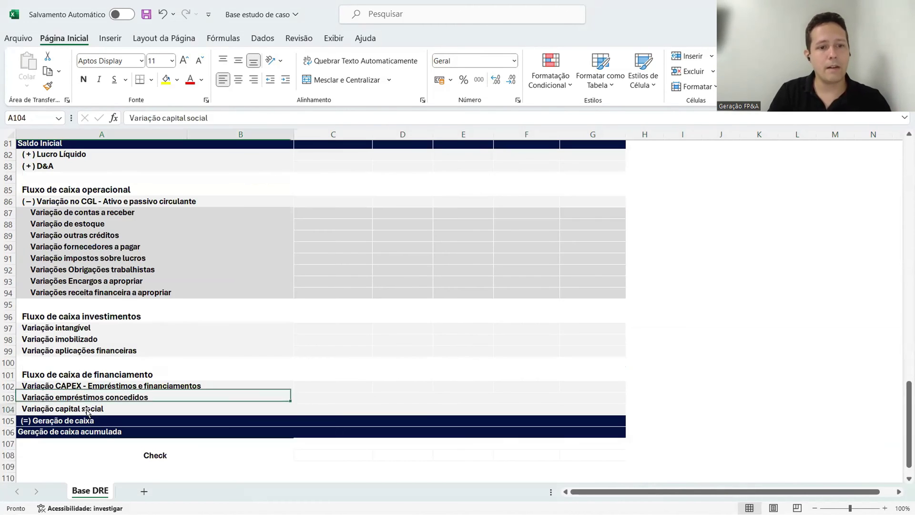
click(350, 315)
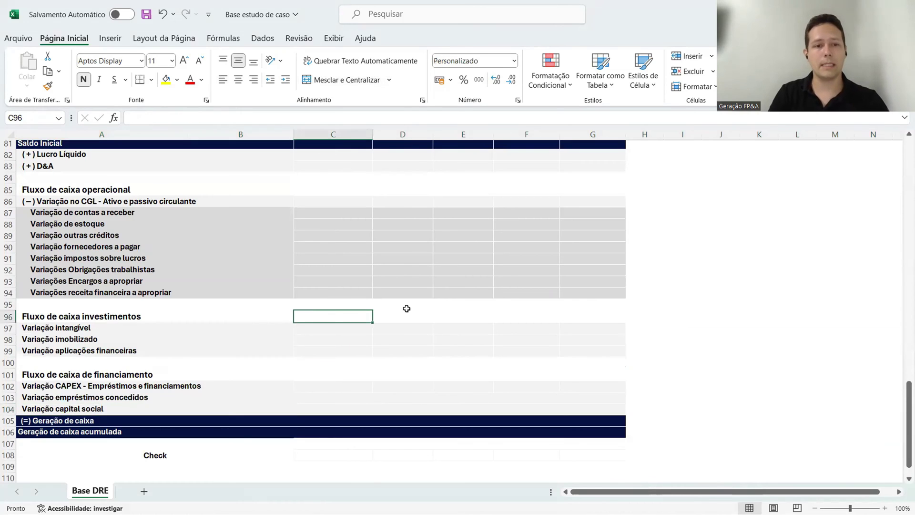
scroll(404, 304, up, 1)
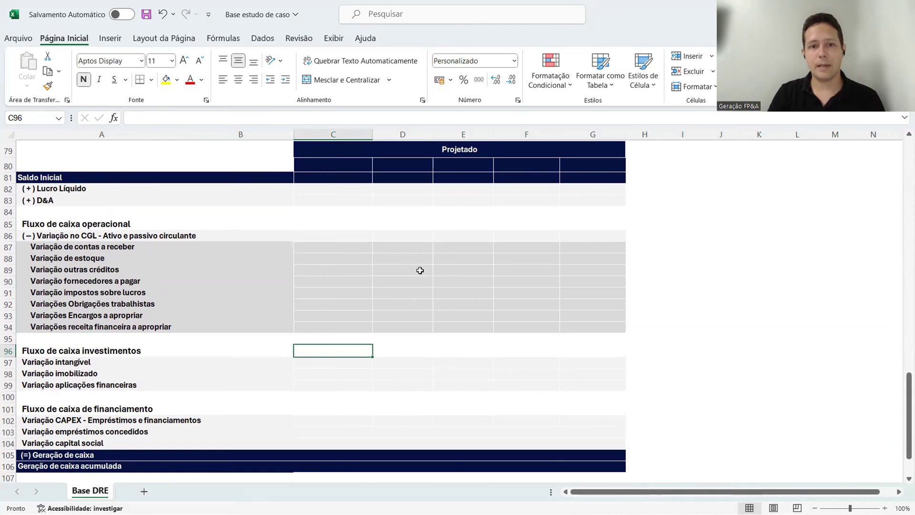
scroll(419, 270, up, 10)
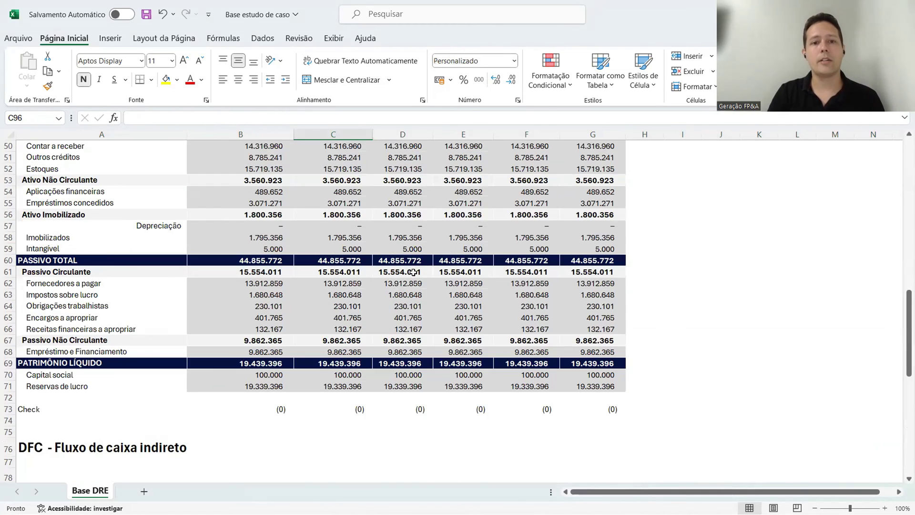
scroll(413, 272, up, 5)
scroll(414, 267, down, 14)
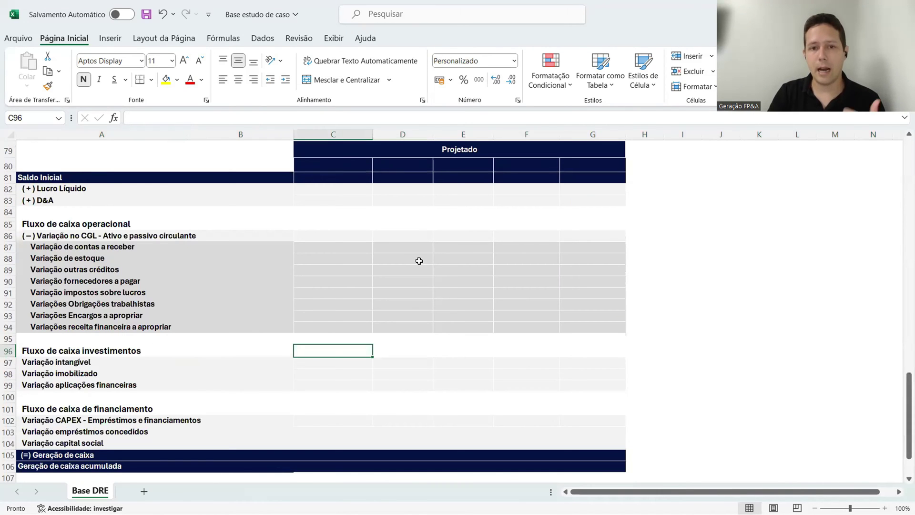
scroll(419, 264, up, 1)
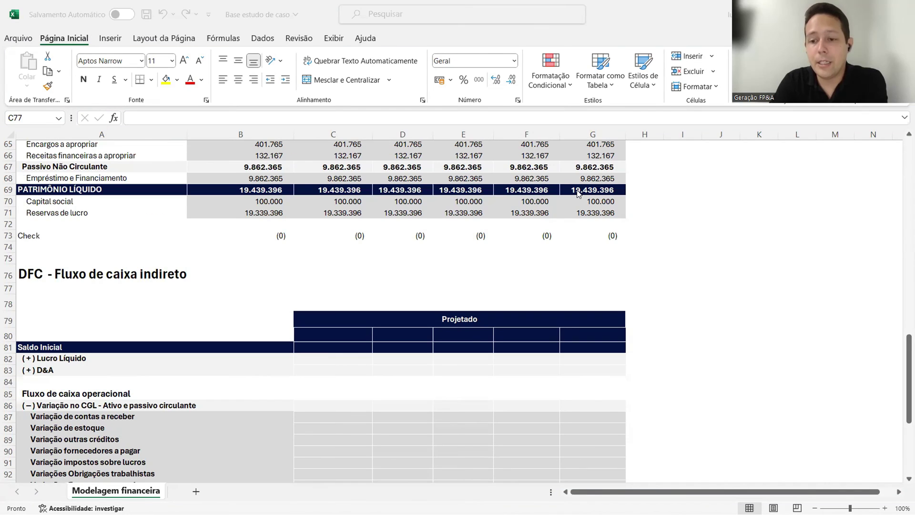
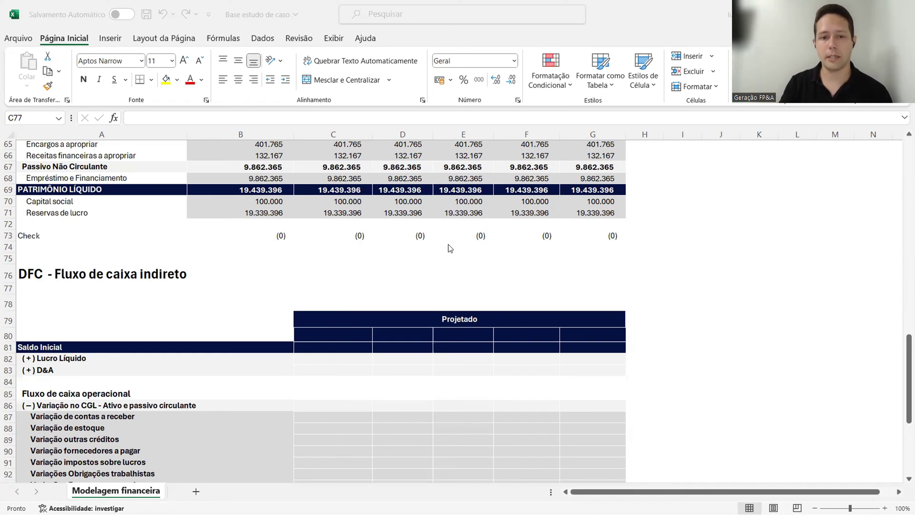
- Review the 2023–2028 balance sheet, the DRE and the unfilled indirect cash flow structure on the sheet
click(441, 268)
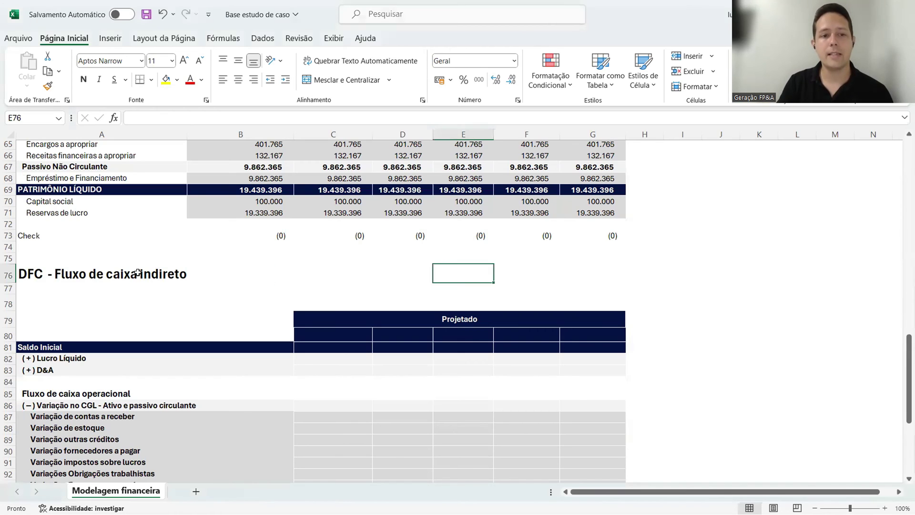
click(399, 278)
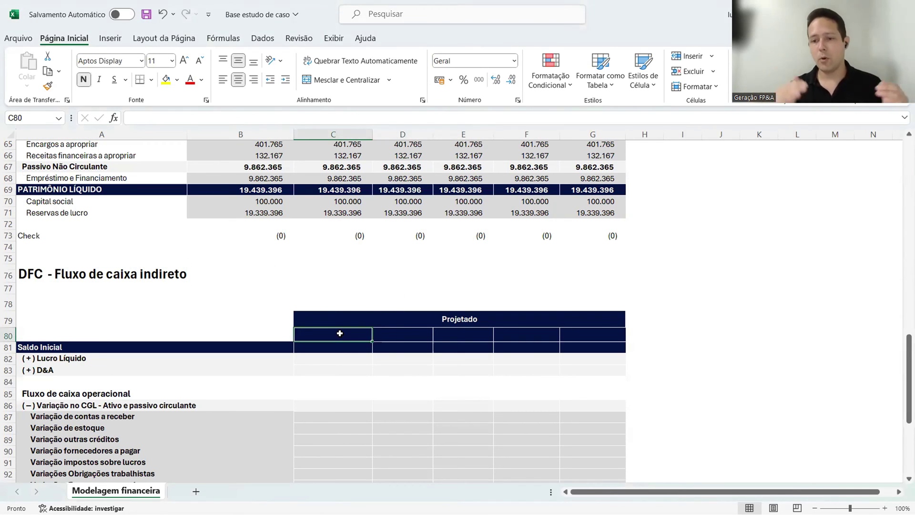
scroll(339, 333, up, 8)
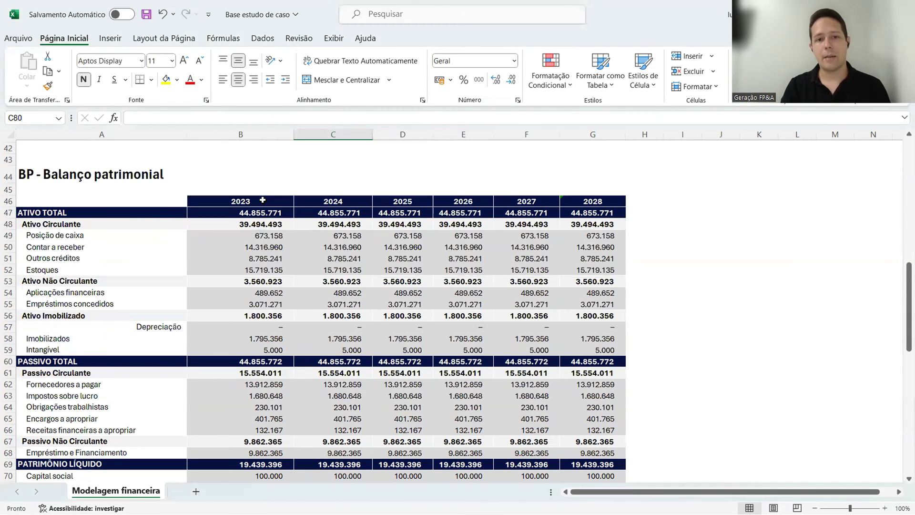
drag(263, 200, 615, 464)
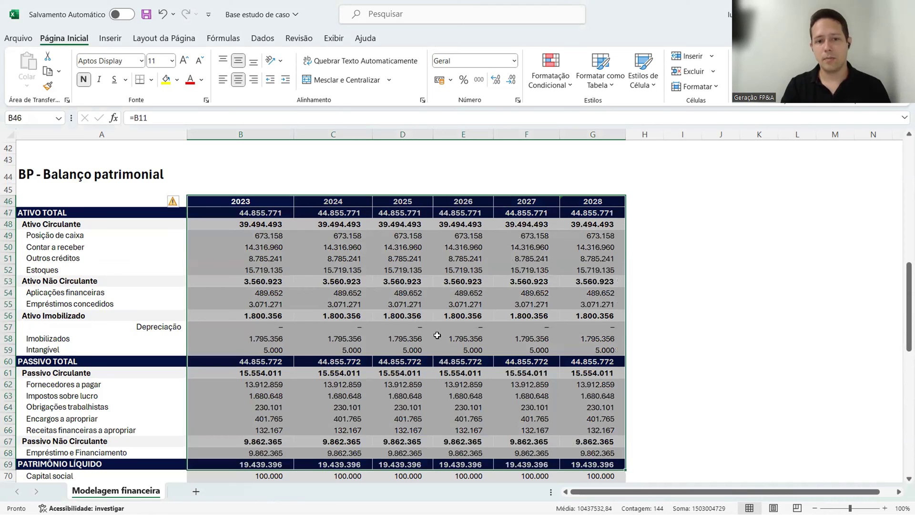
scroll(437, 335, down, 1)
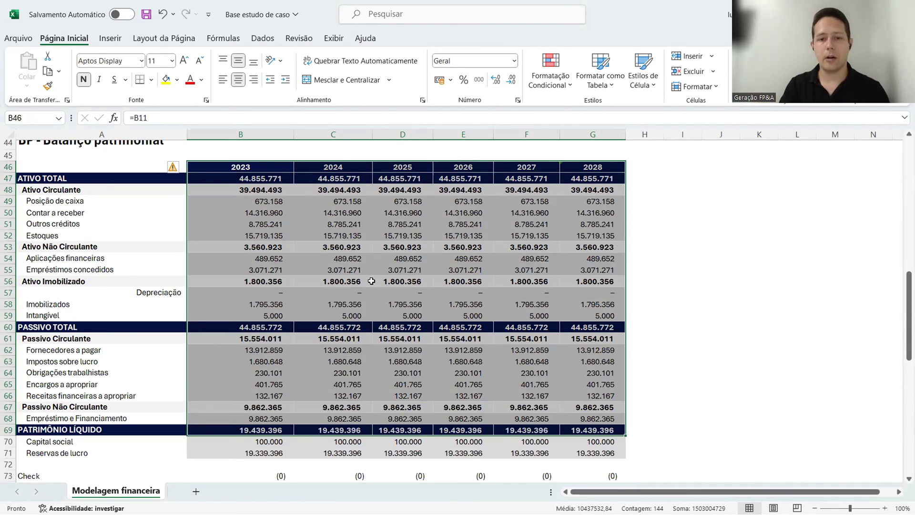
scroll(364, 272, down, 6)
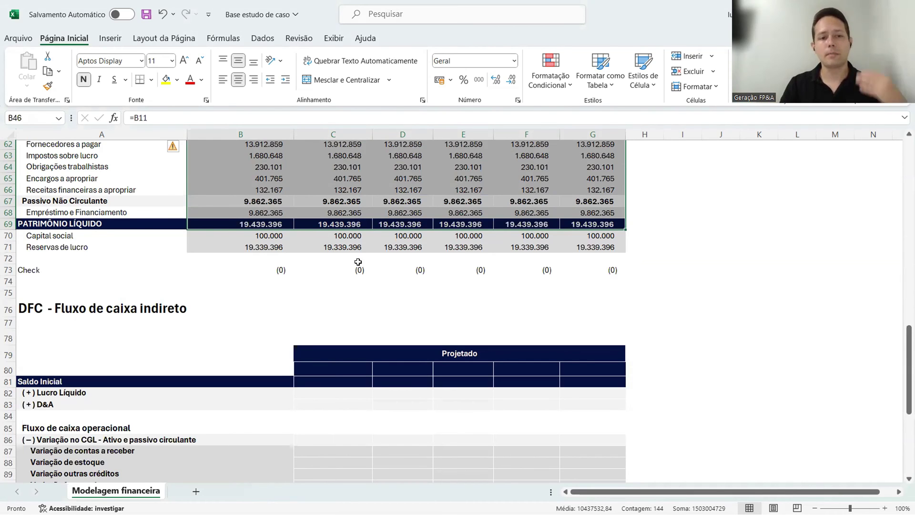
scroll(358, 262, up, 16)
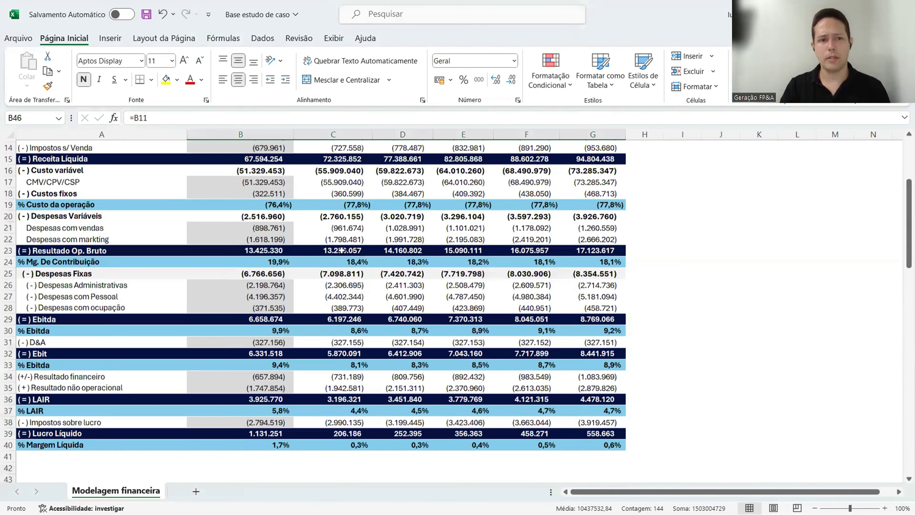
scroll(333, 237, up, 5)
click(119, 155)
scroll(183, 233, down, 7)
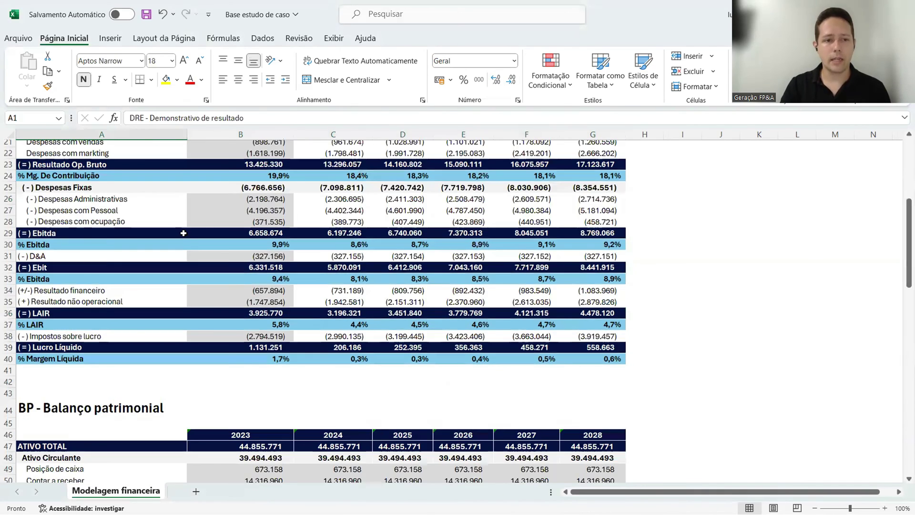
scroll(184, 233, down, 11)
scroll(221, 220, down, 6)
click(228, 212)
scroll(229, 212, up, 3)
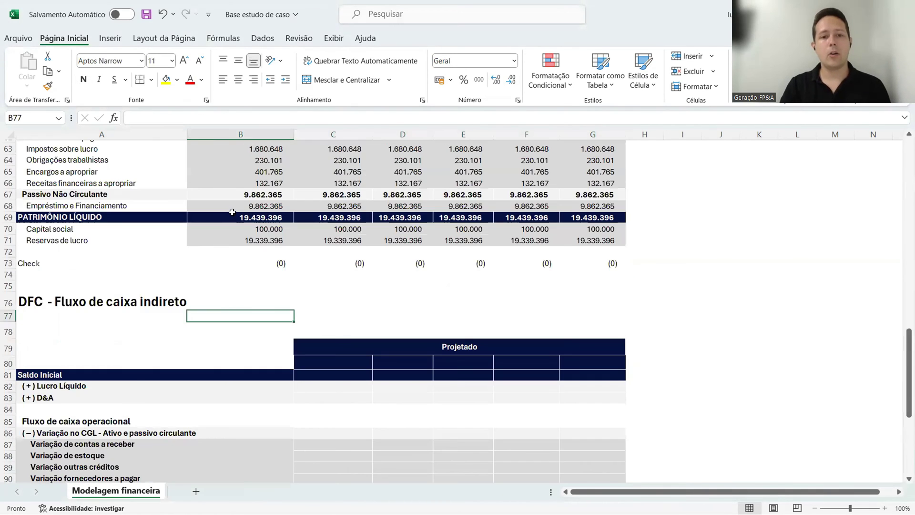
scroll(229, 213, down, 5)
- Total the working capital variation in C86 with =SOMA(C87:C94) and copy the formula across to G86
click(340, 257)
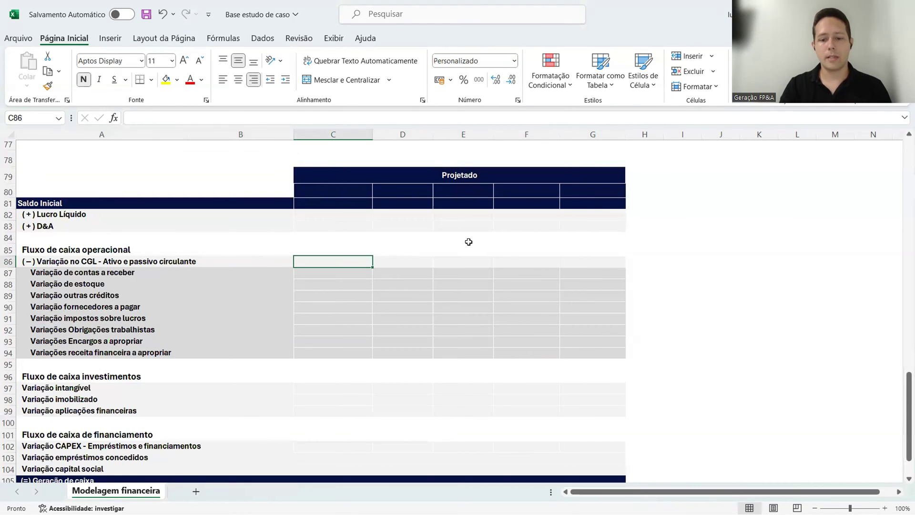
text(=so)
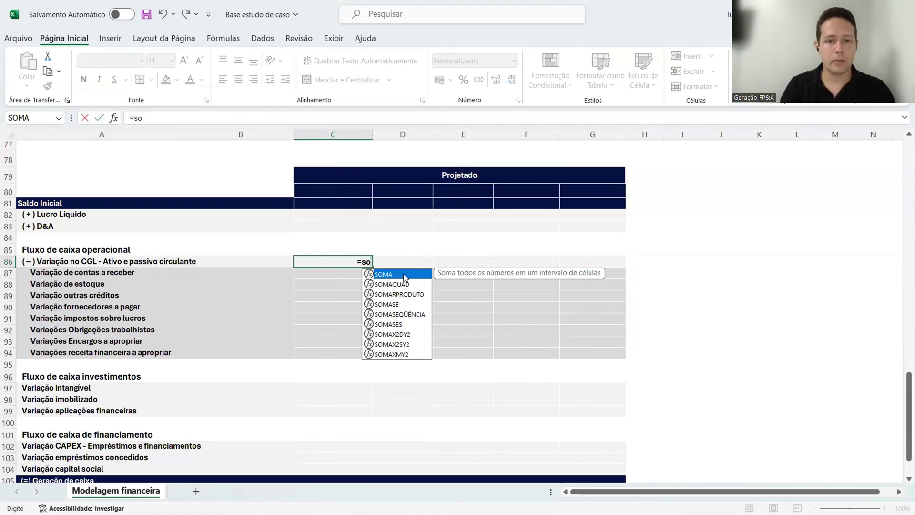
double_click(404, 275)
drag(324, 353, 320, 277)
key(ctrl+Return)
key(ctrl+c)
key(shift+Right)
key(shift+Right)
key(shift+Right)
key(shift+Right)
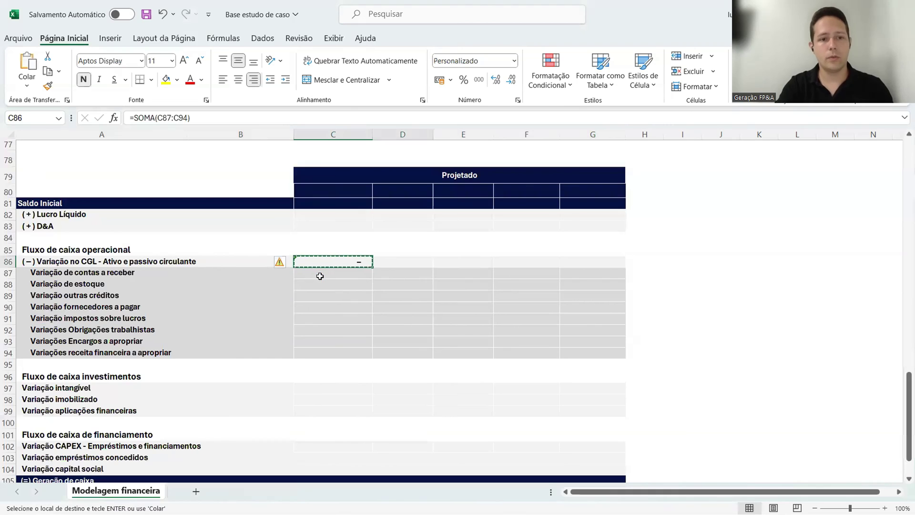
key(Return)
- Total the investment cash flow in C96 with =SOMA(C97:C99) and copy the formula across to G96
click(319, 376)
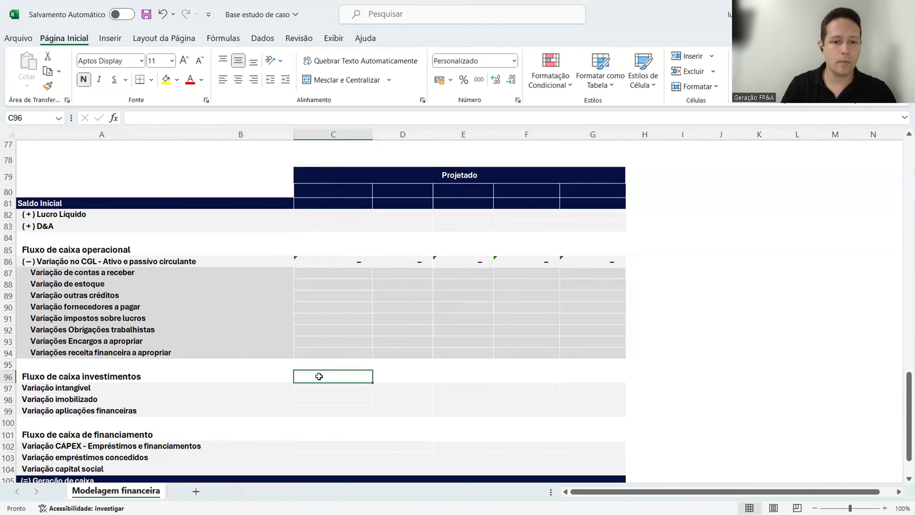
text(=so)
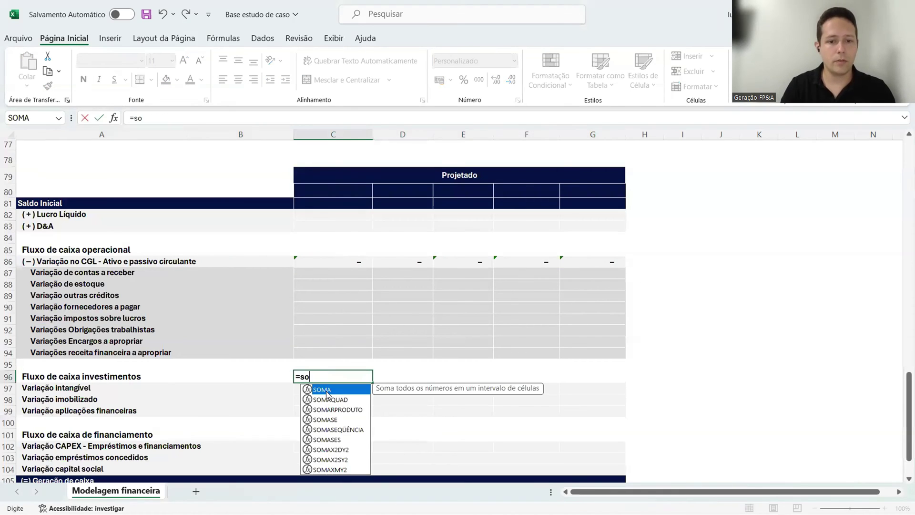
double_click(322, 389)
key(Down)
key(shift+Down)
key(shift+Down)
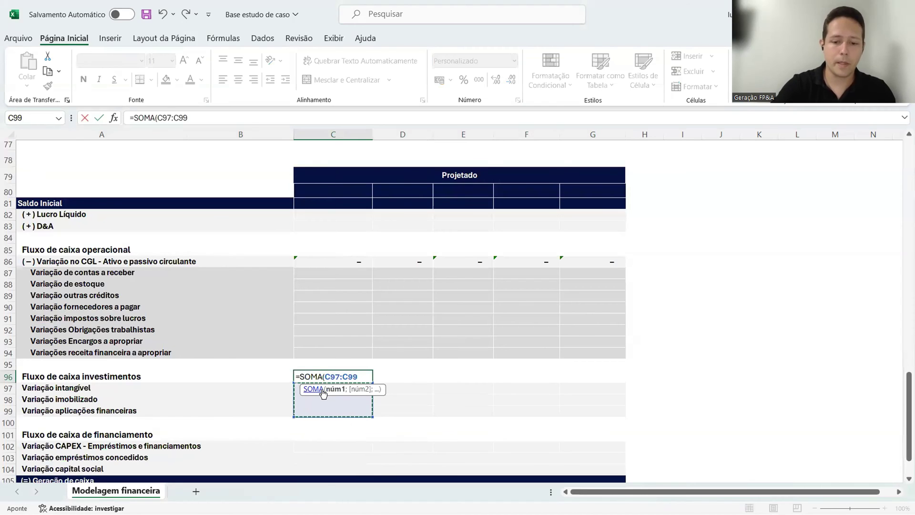
key(ctrl+Return)
key(ctrl+c)
key(shift+Right)
key(shift+Right)
key(shift+Right)
key(shift+Right)
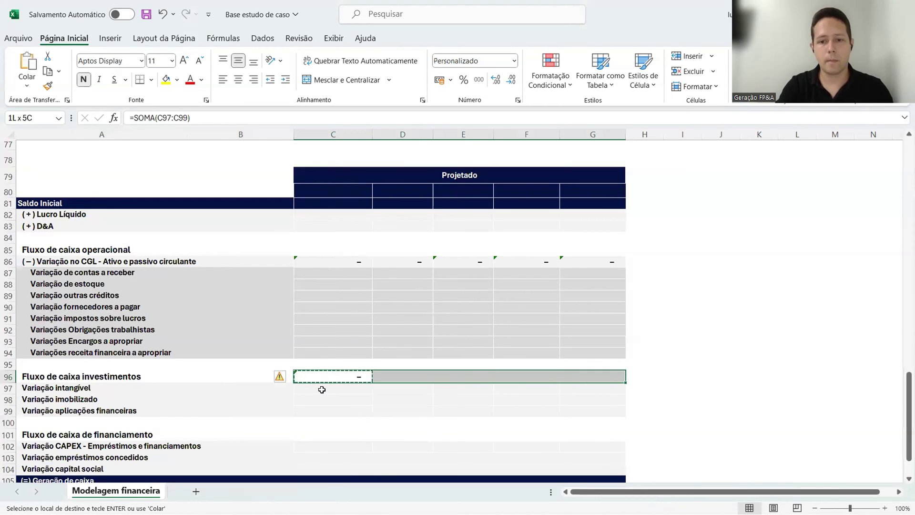
key(Return)
- Total the financing cash flow in C101 with =SOMA(C102:C104) and copy the formula across to G101
scroll(320, 333, down, 5)
click(322, 332)
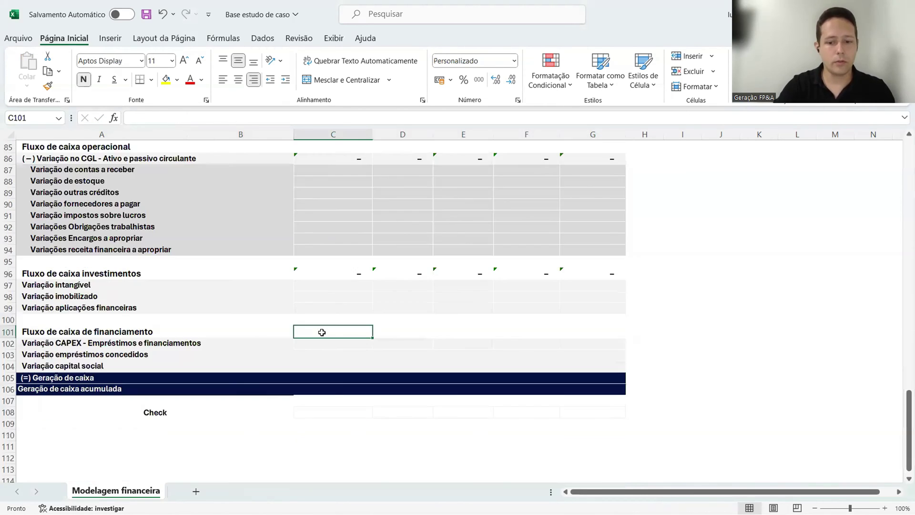
text(=so)
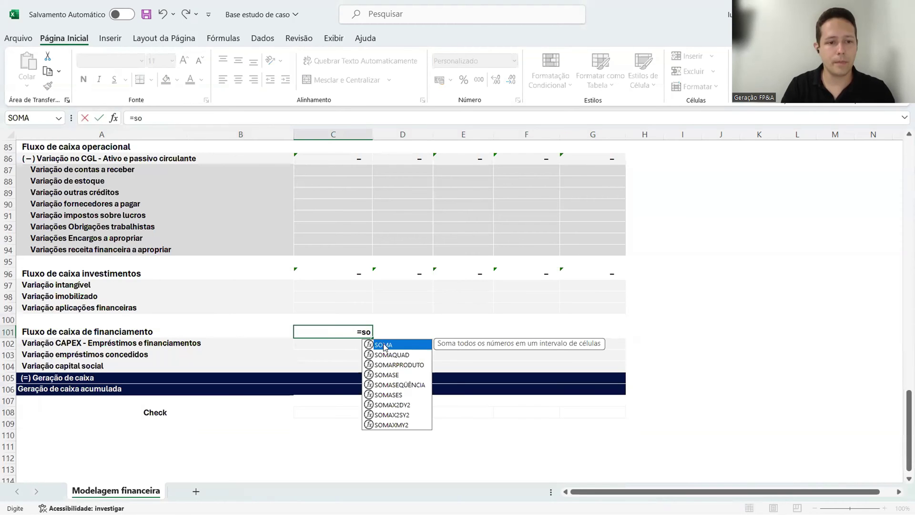
key(Tab)
drag(340, 365, 341, 347)
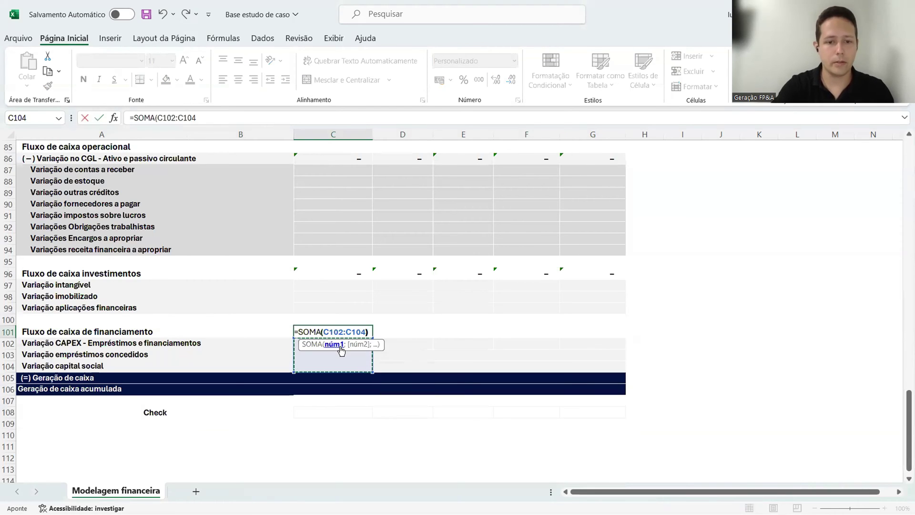
key(ctrl+Return)
key(ctrl+c)
key(shift+Right)
key(shift+Right)
key(shift+Right)
key(shift+Right)
key(Return)
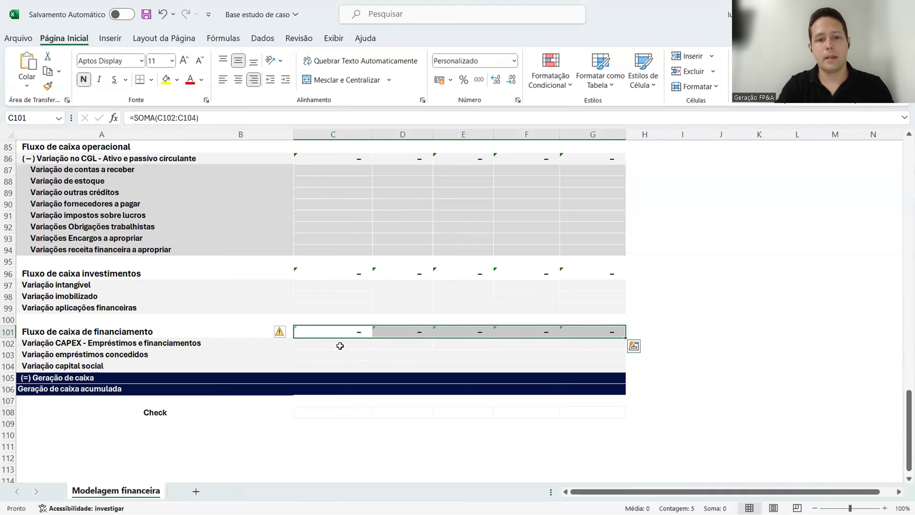
- Link the 2024 header of the DFC in C80 to the balance sheet year with =C46 and copy it across to G80
key(Down)
key(Down)
key(Down)
scroll(340, 345, up, 3)
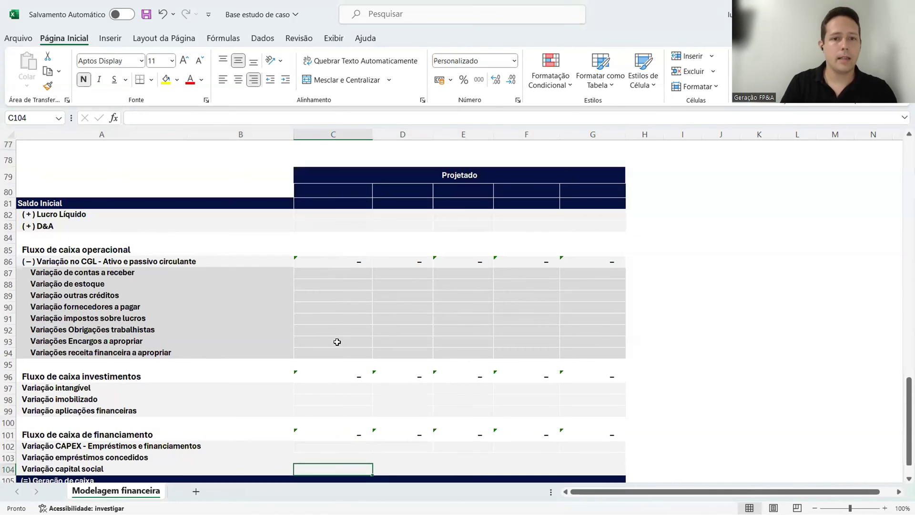
click(336, 192)
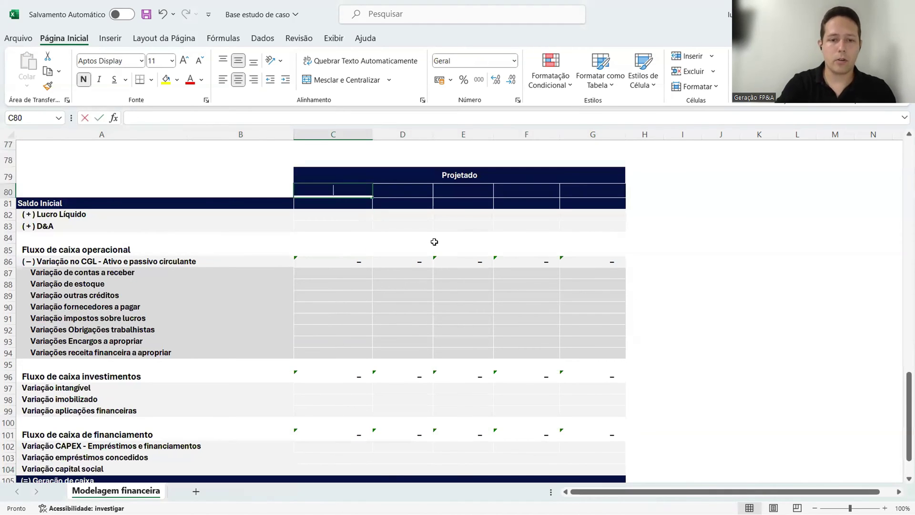
text(=)
scroll(434, 241, up, 9)
scroll(434, 242, up, 5)
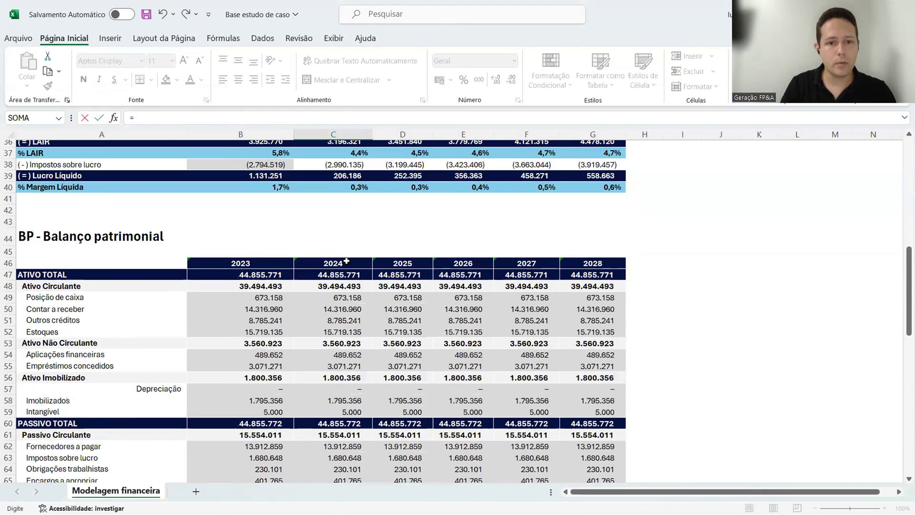
click(346, 260)
key(ctrl+Return)
key(shift+Right)
key(shift+Right)
key(shift+Right)
key(shift+Right)
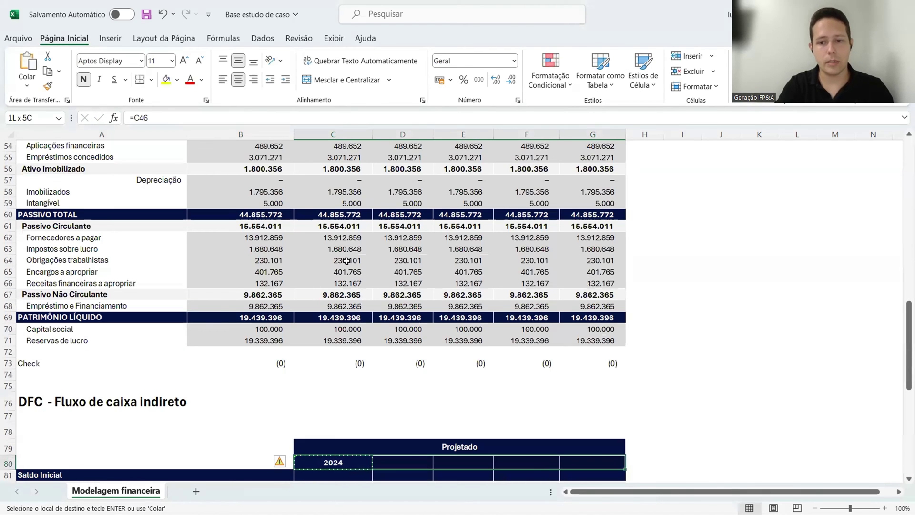
key(ctrl+r)
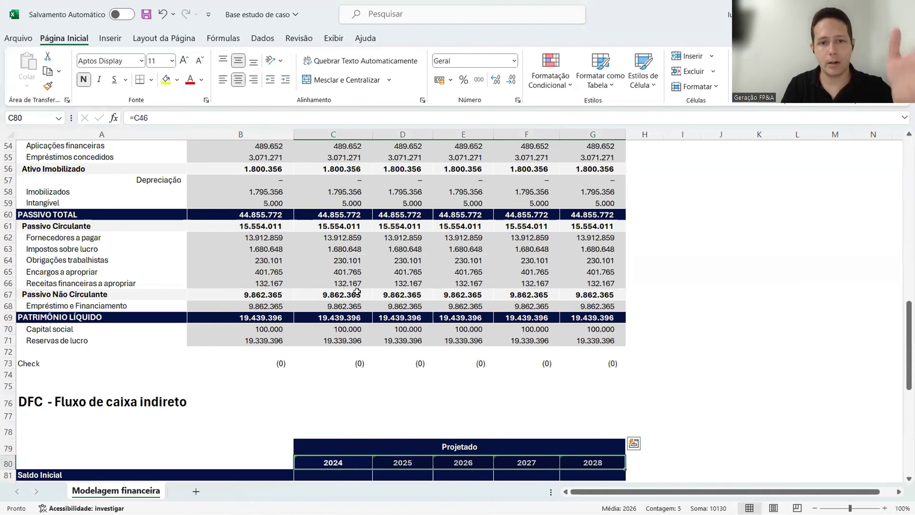
scroll(357, 291, up, 18)
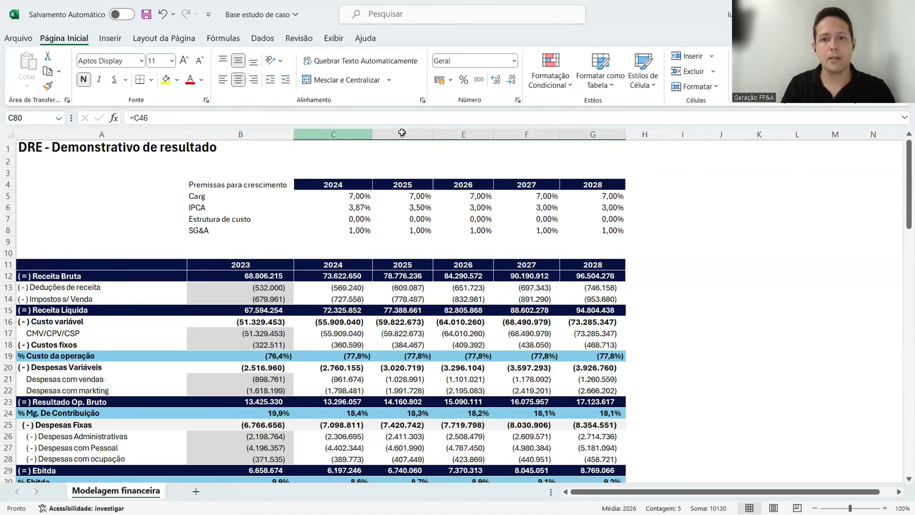
drag(333, 134, 592, 134)
scroll(511, 288, down, 13)
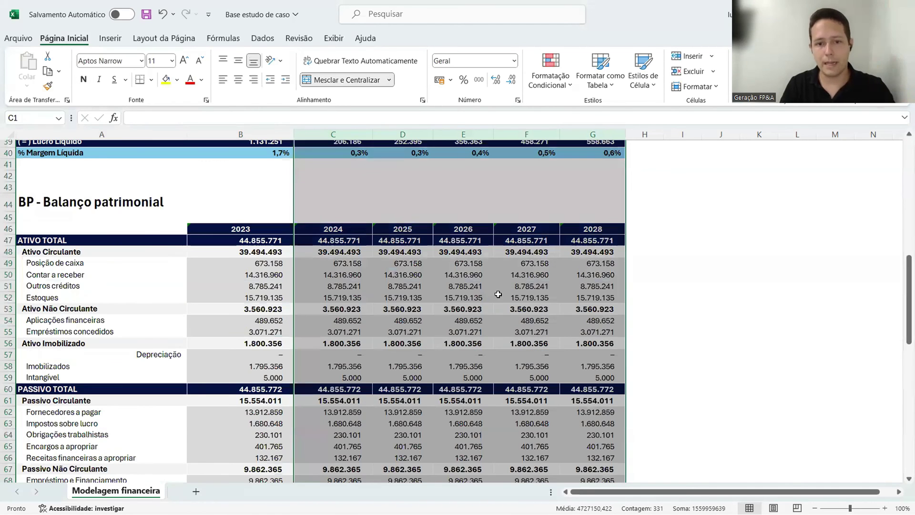
scroll(498, 294, down, 13)
scroll(347, 207, up, 2)
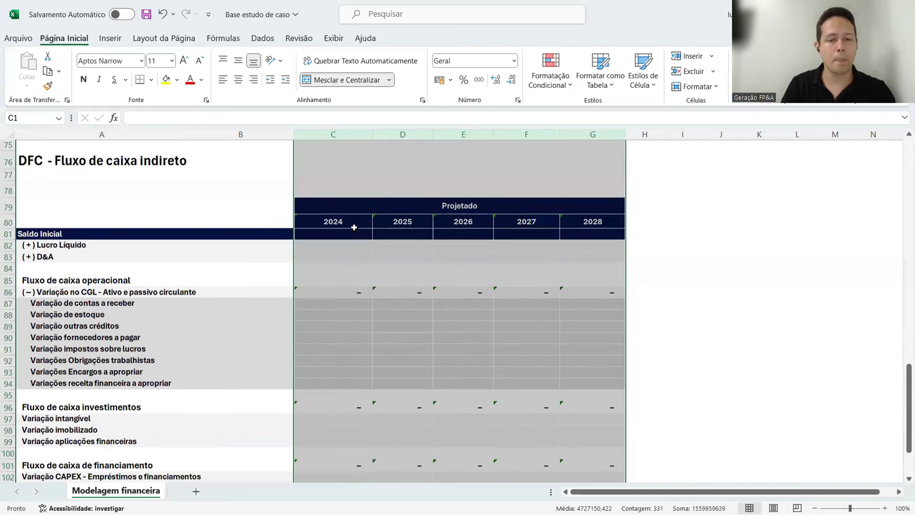
- Set the 2024 opening balance in C81 to the balance sheet's 2023 cash position with =B49
click(347, 237)
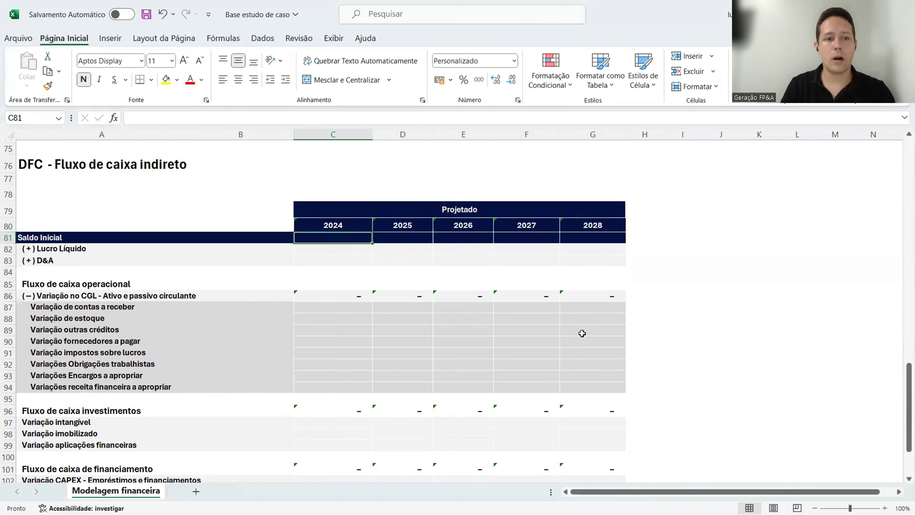
text(=)
scroll(562, 326, up, 11)
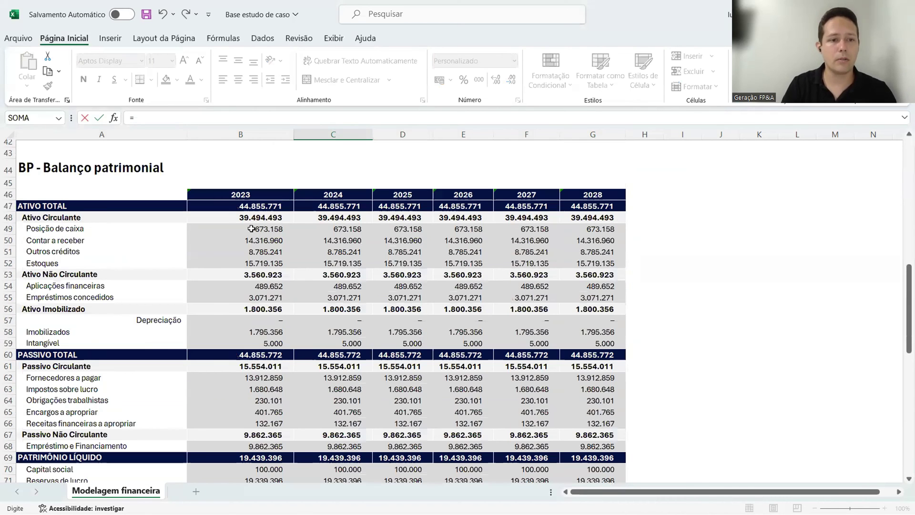
click(251, 229)
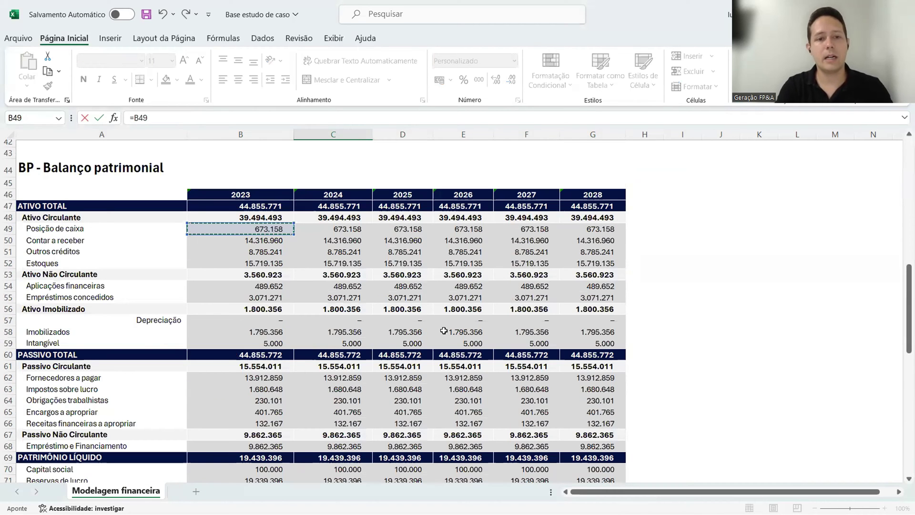
key(Return)
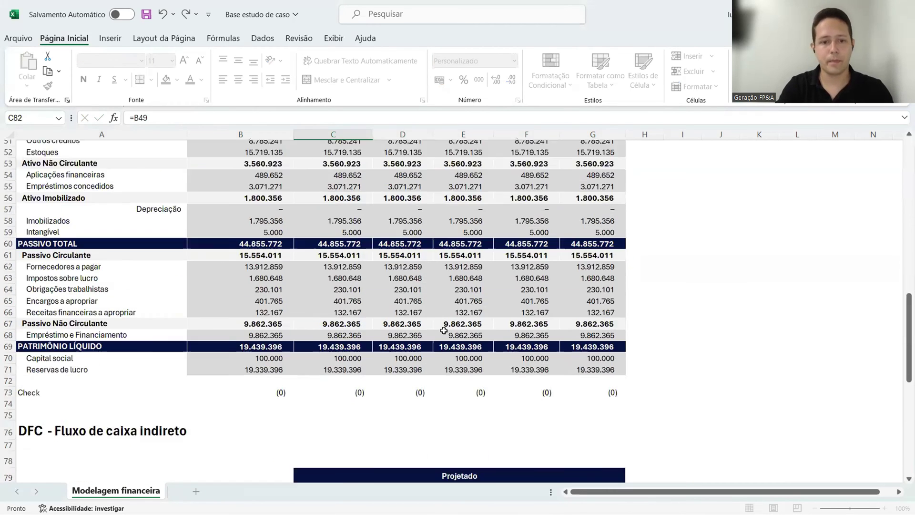
scroll(443, 330, down, 6)
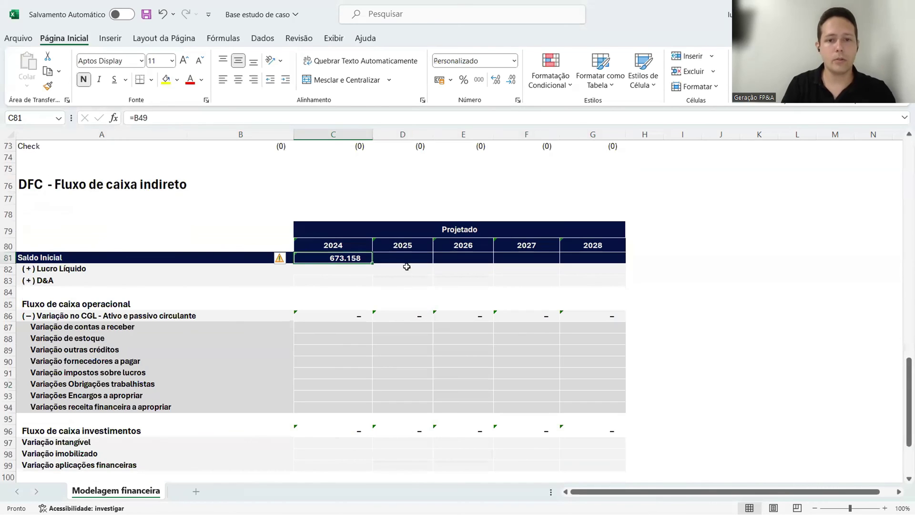
- Link the 2025 opening balance in D81 to the prior year's accumulated cash with =C106 and fill it across to G81
click(403, 258)
text(=)
scroll(491, 293, down, 3)
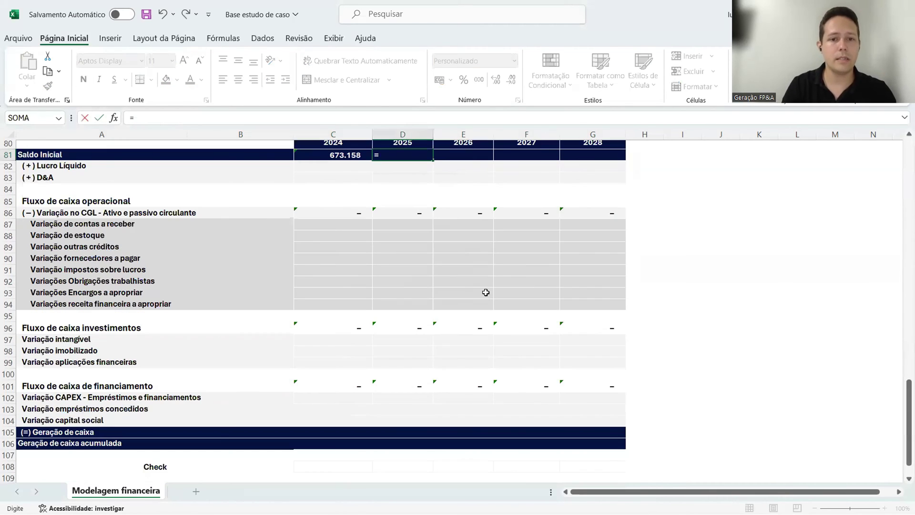
click(336, 443)
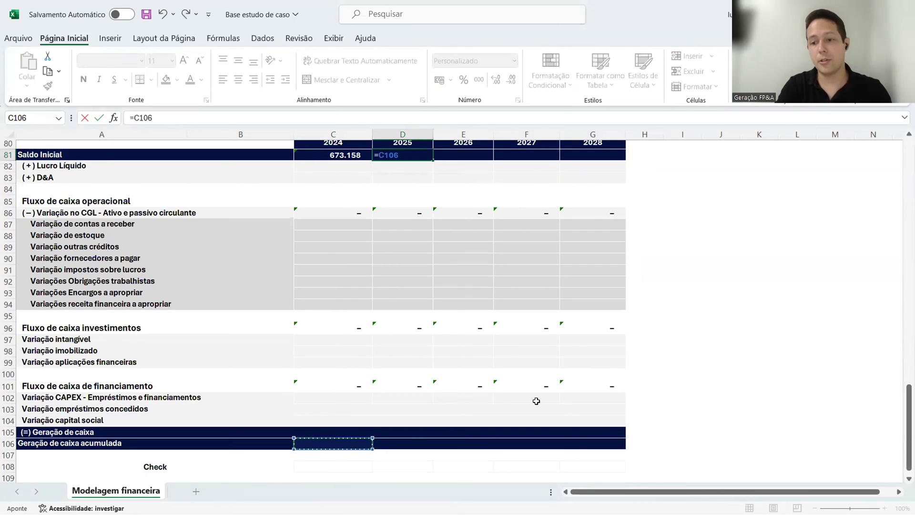
key(Return)
key(Up)
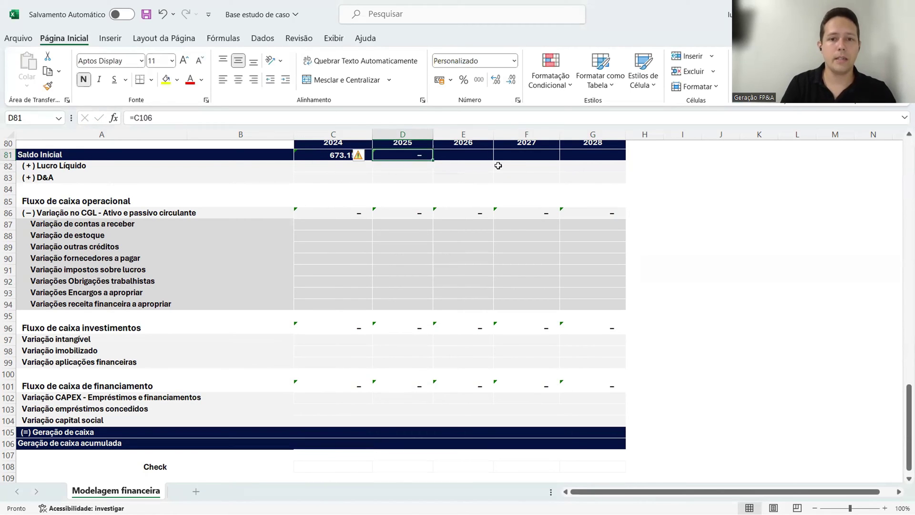
drag(433, 160, 617, 161)
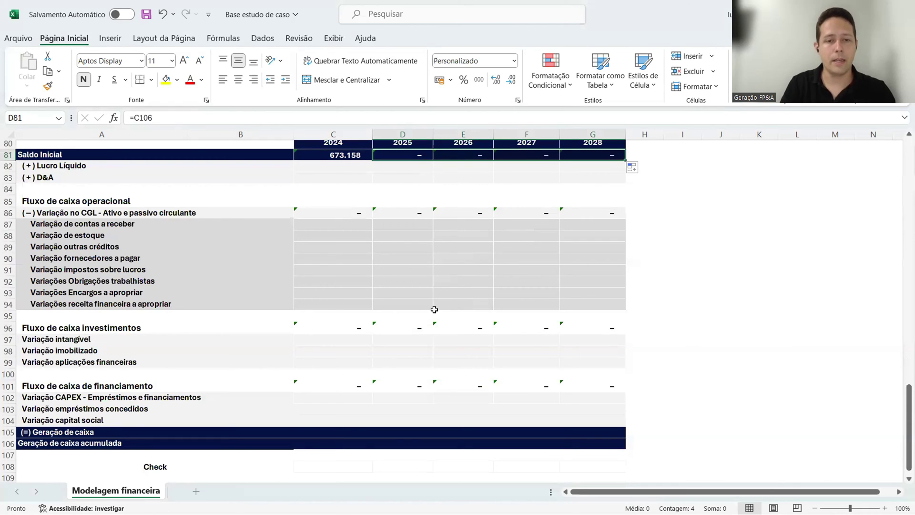
- Calculate the 2024 cash generation in C105 with =C82+C83+C86+C96+C101
click(340, 430)
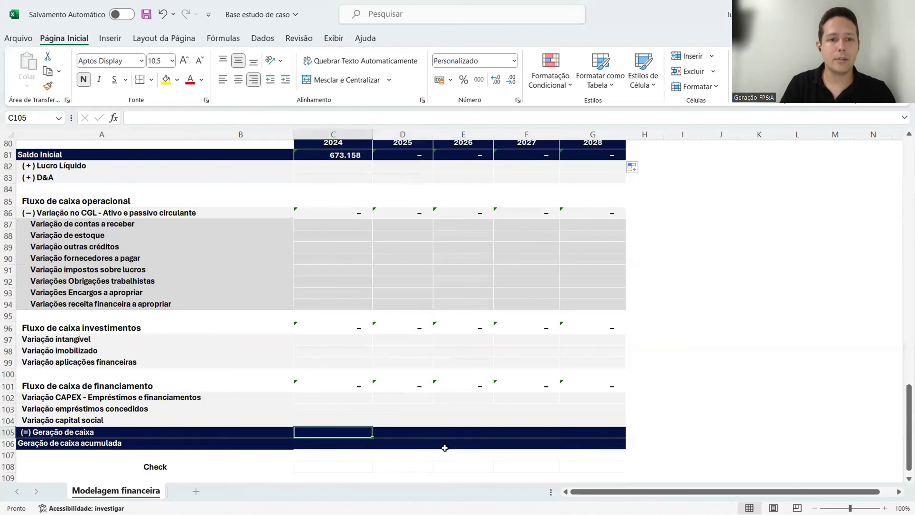
text(=)
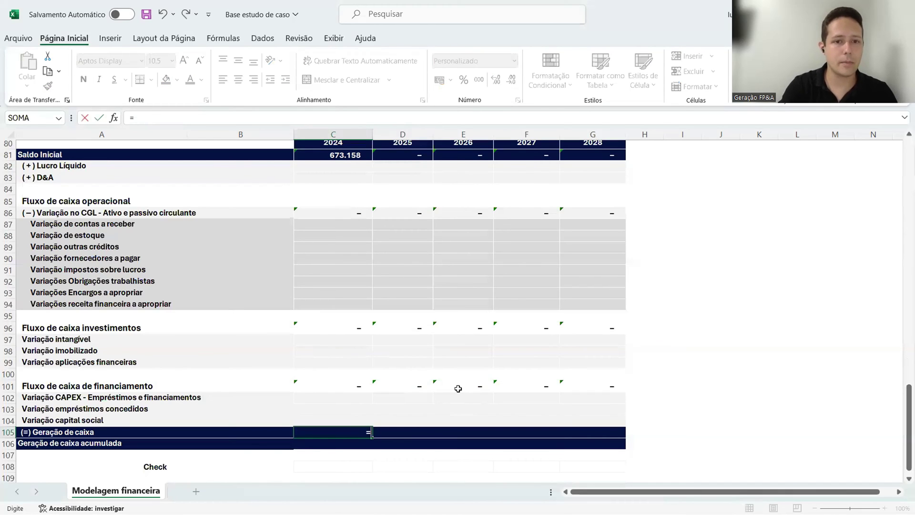
click(333, 167)
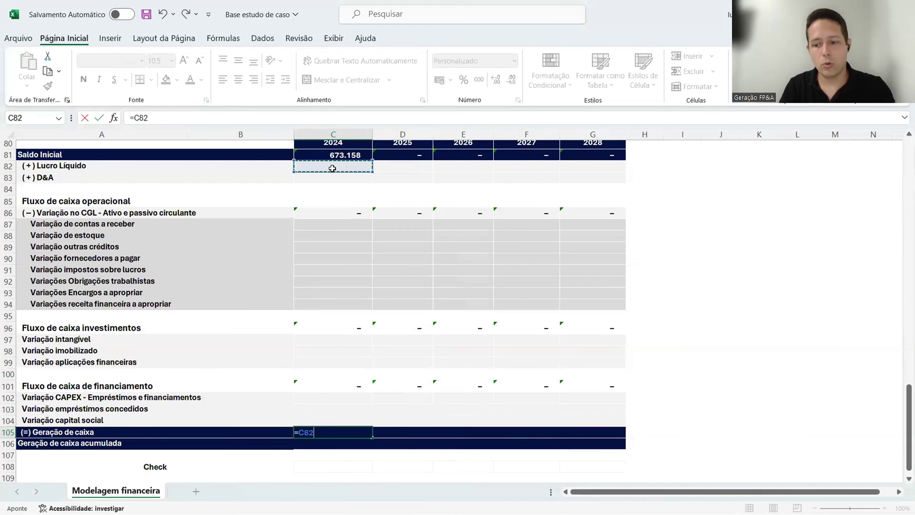
text(+)
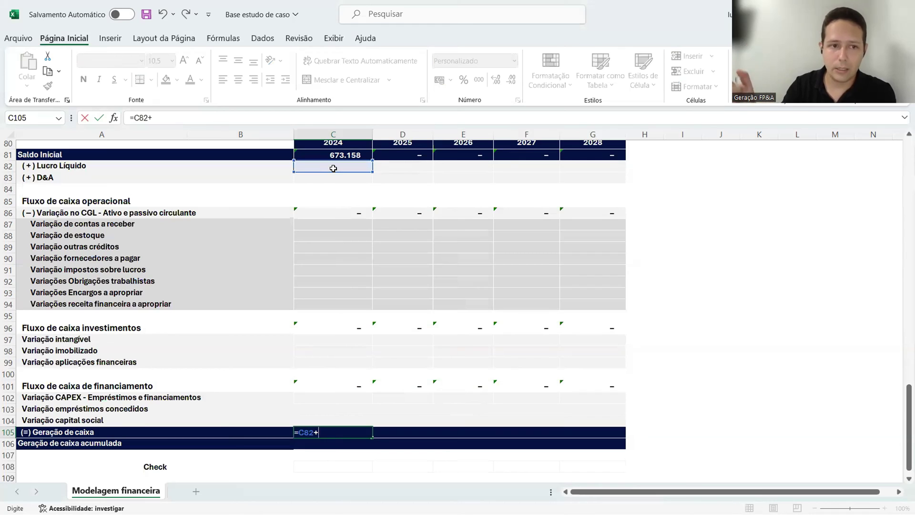
click(334, 178)
text(+)
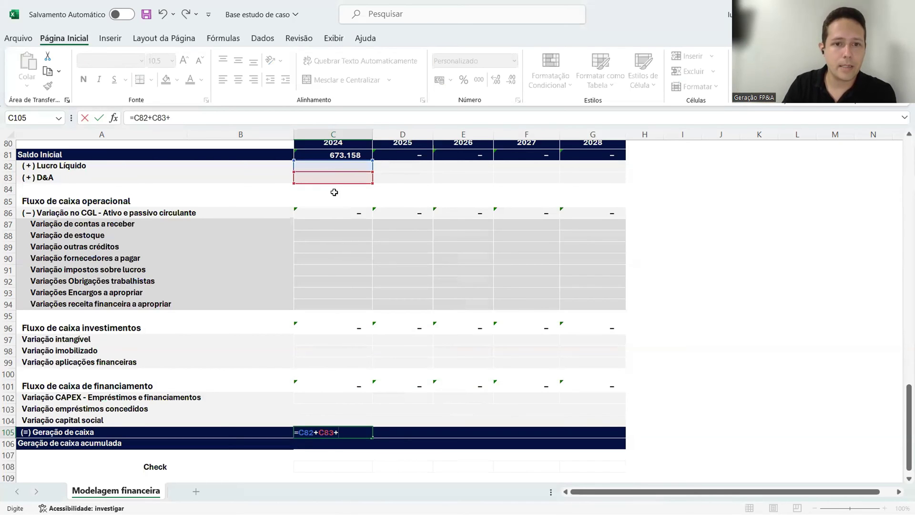
click(333, 211)
text(+)
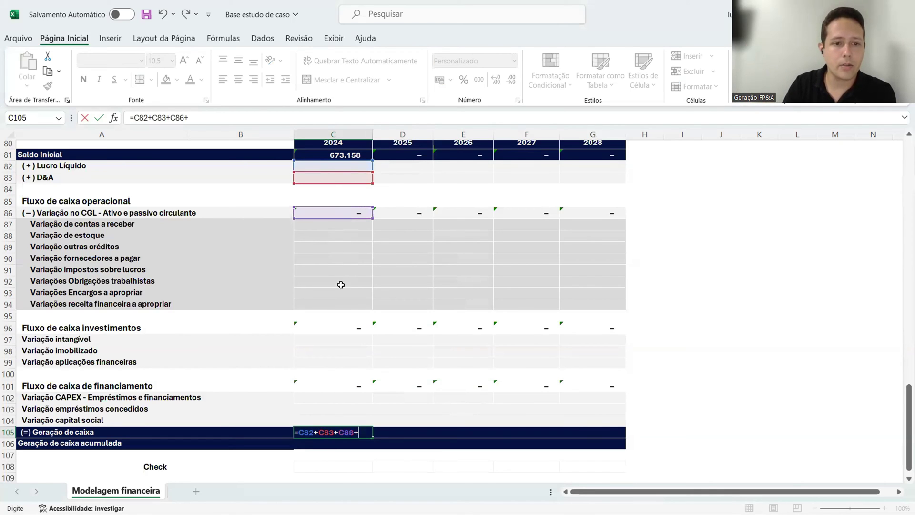
click(349, 327)
text(+)
click(348, 384)
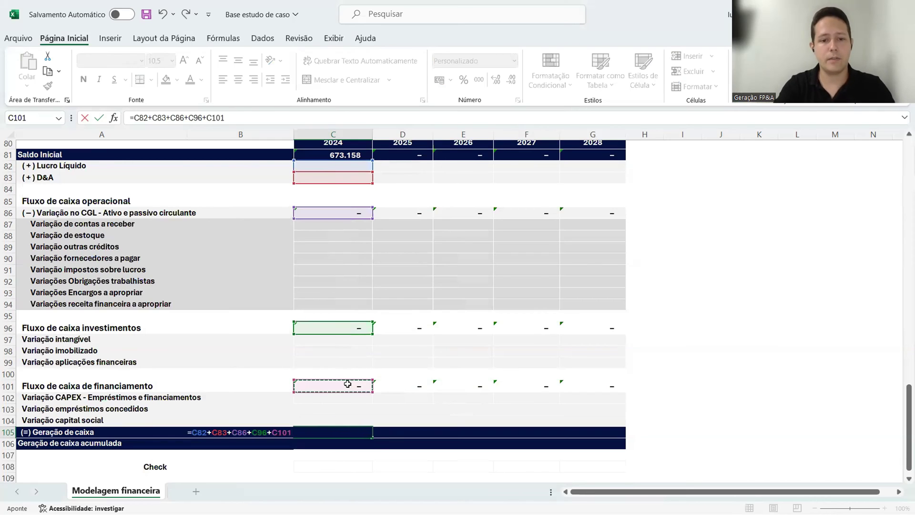
key(Return)
- Calculate the 2024 accumulated cash generation in C106 with =C81+C105
text(=)
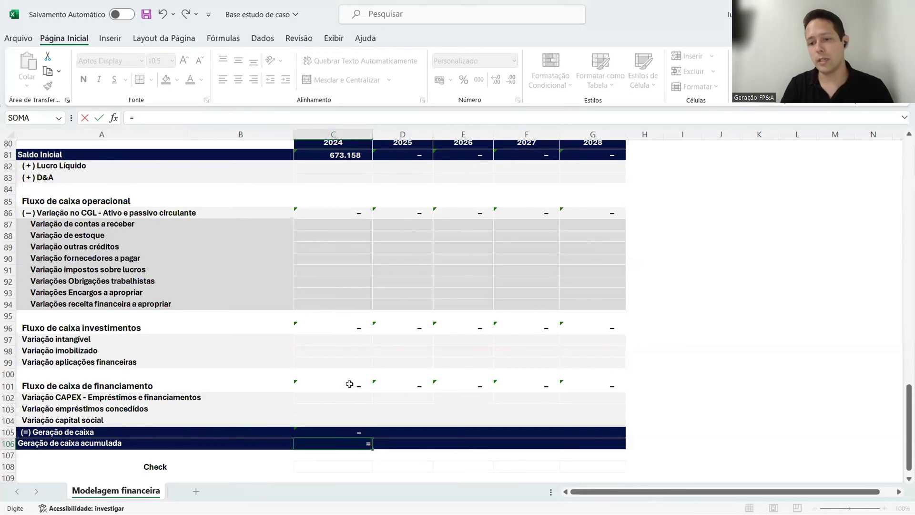
click(342, 153)
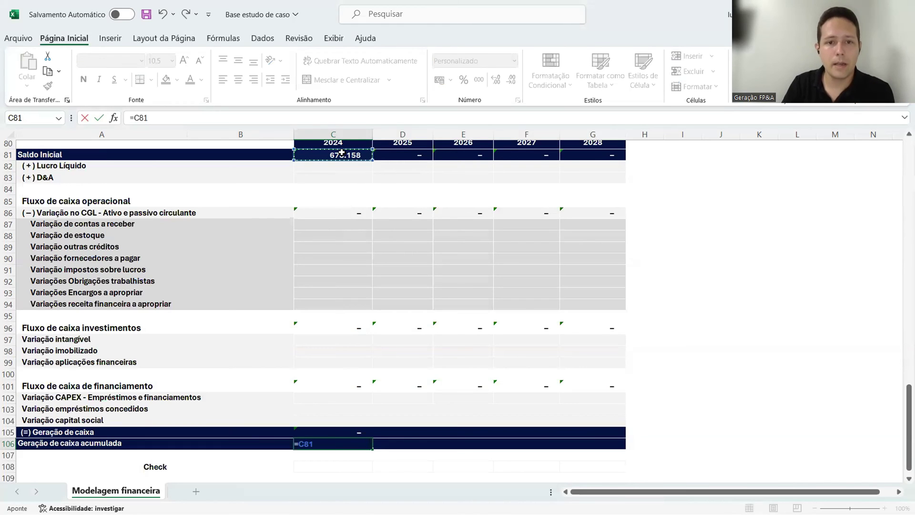
text(+)
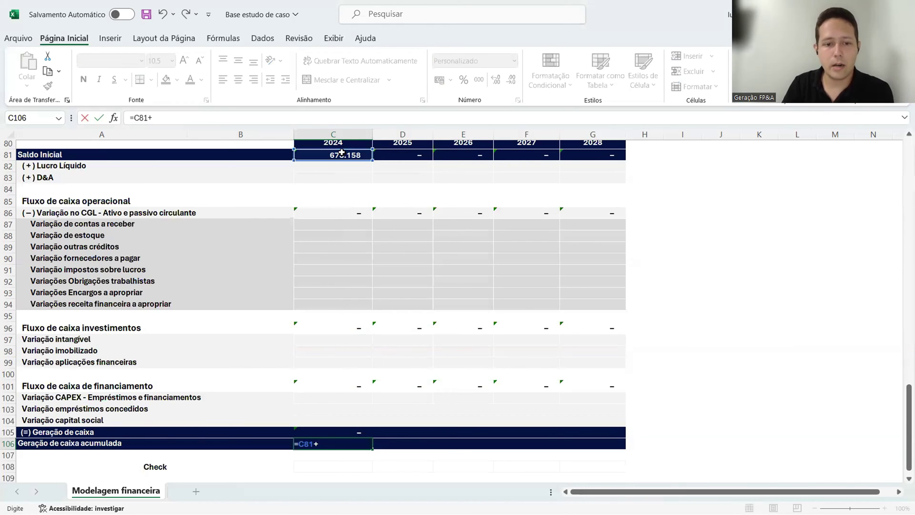
click(342, 431)
key(Return)
- Copy the cash generation formula from C105 across to G105
click(344, 432)
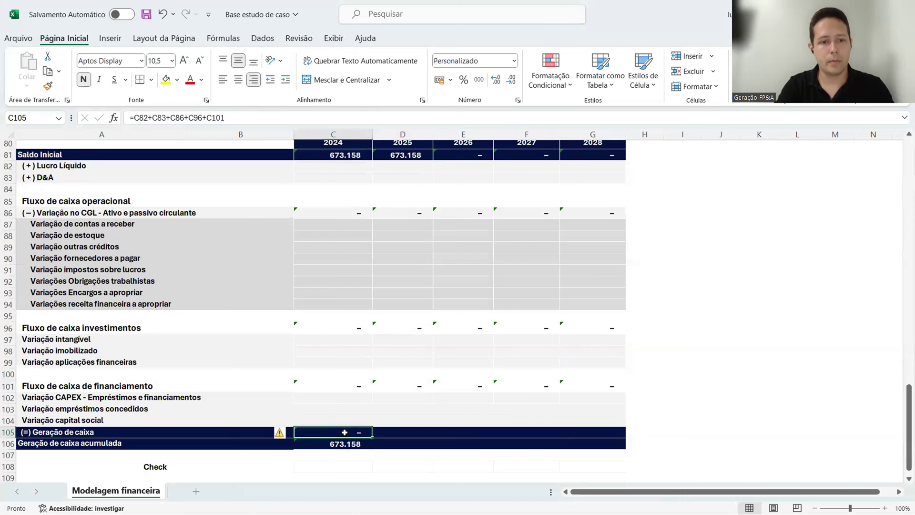
key(ctrl+c)
key(shift+Right)
key(shift+Right)
key(shift+Right)
key(shift+Right)
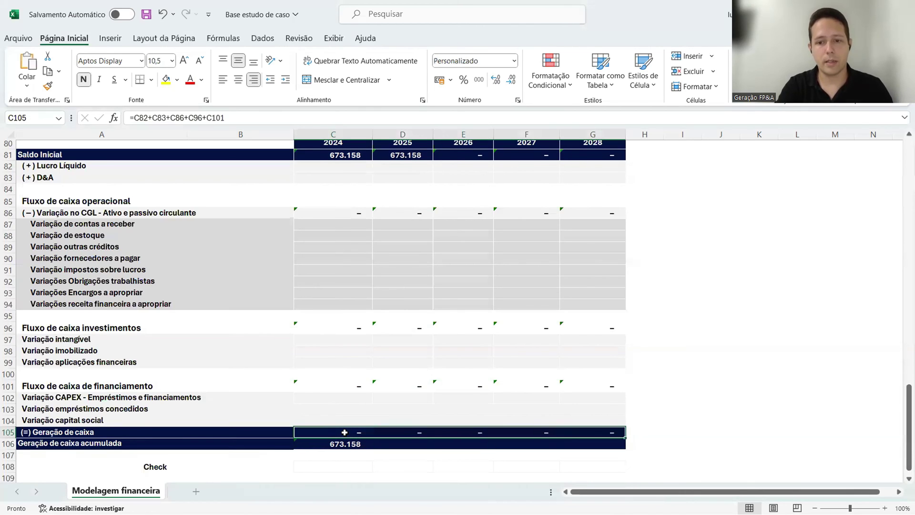
key(Return)
- Calculate the 2025 accumulated cash generation in D106 with =D105+C106 and copy the formula across to G106
key(Down)
key(Down)
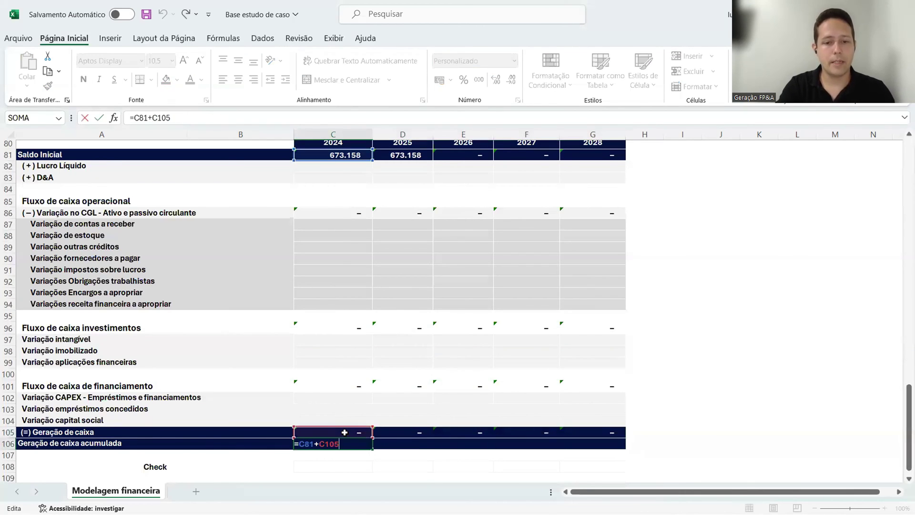
key(Up)
key(Right)
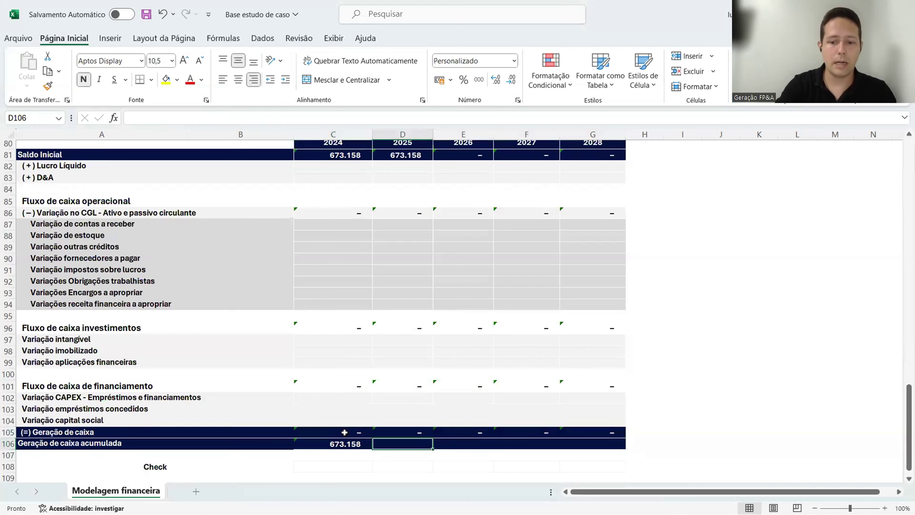
text(=)
key(Up)
text(+)
key(Left)
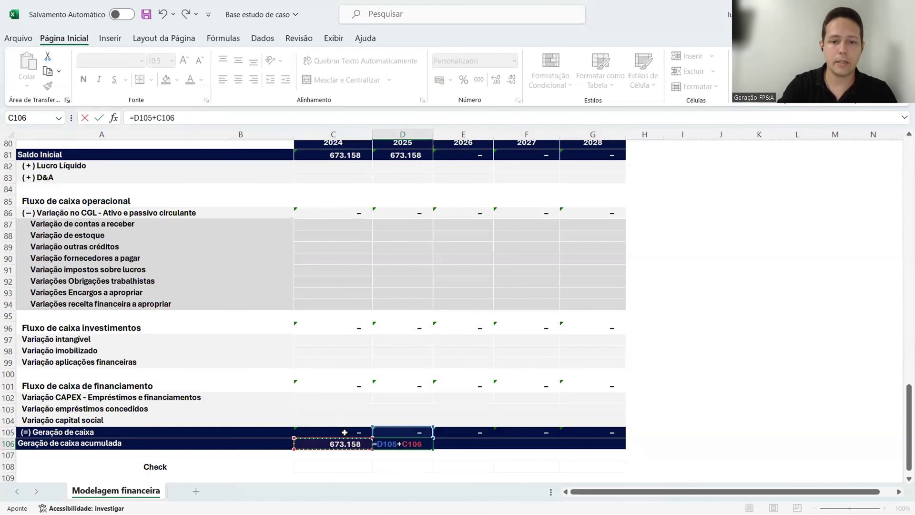
key(ctrl+Return)
key(ctrl+c)
key(shift+Right)
key(shift+Right)
key(shift+Right)
key(Return)
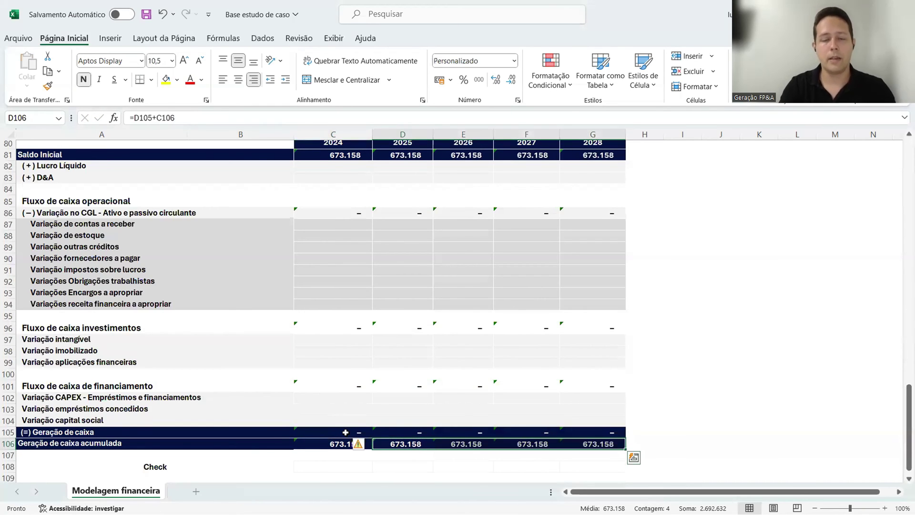
- Remove the grey fill from the 2024–2028 asset values in C49:G52, C54:G55 and C57:G59 of the balance sheet
scroll(407, 262, up, 13)
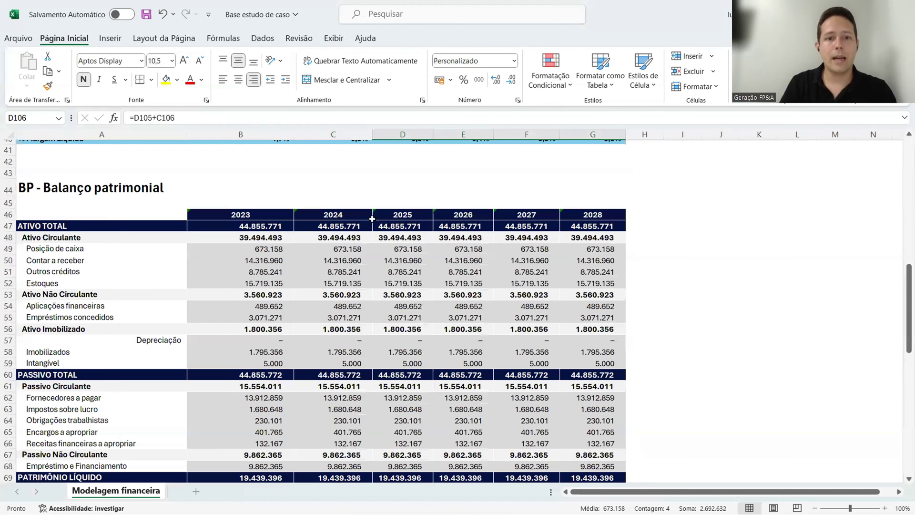
click(353, 251)
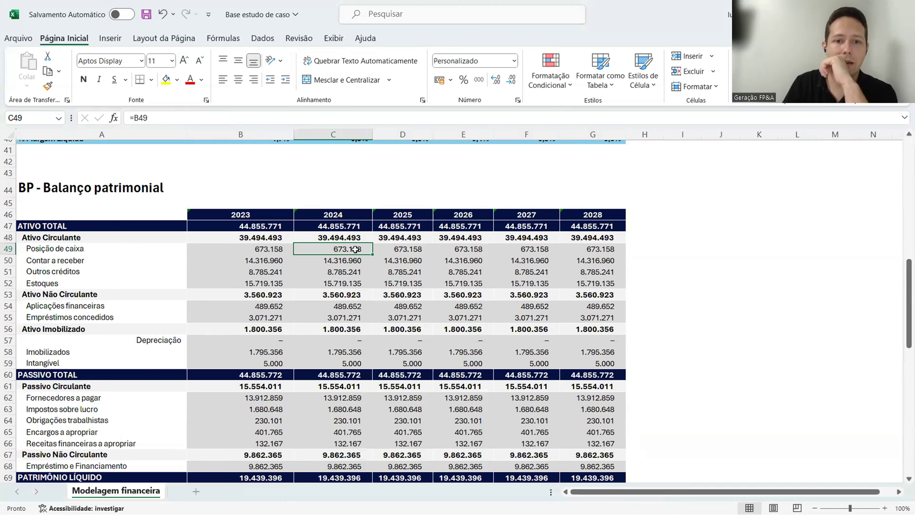
drag(354, 251, 598, 283)
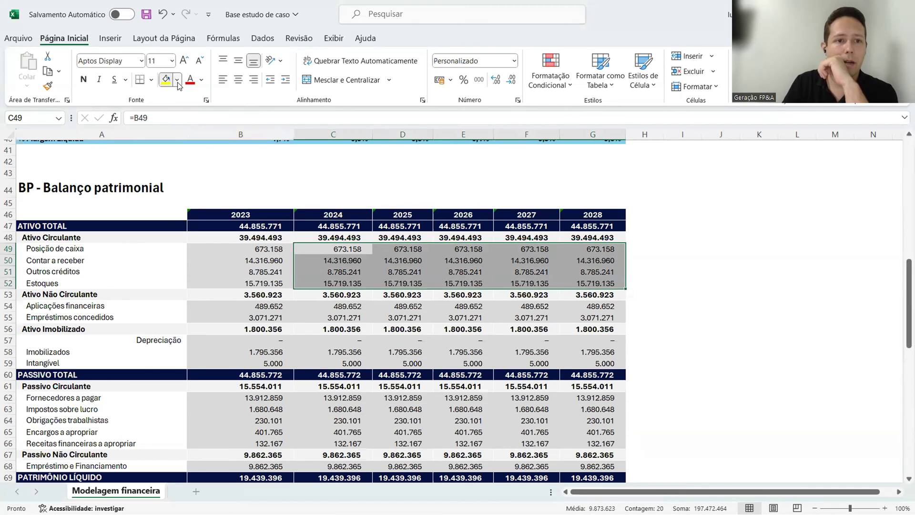
click(168, 115)
drag(333, 306, 590, 317)
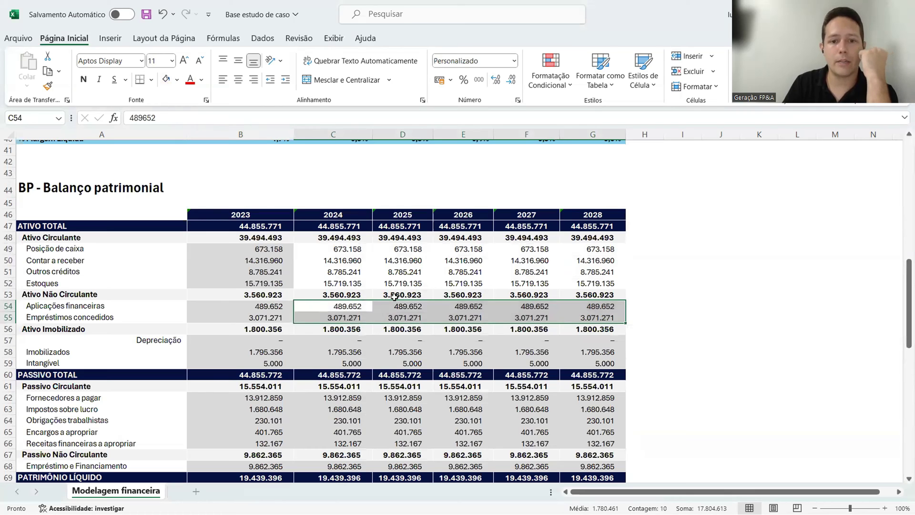
scroll(342, 237, down, 3)
drag(341, 237, 590, 256)
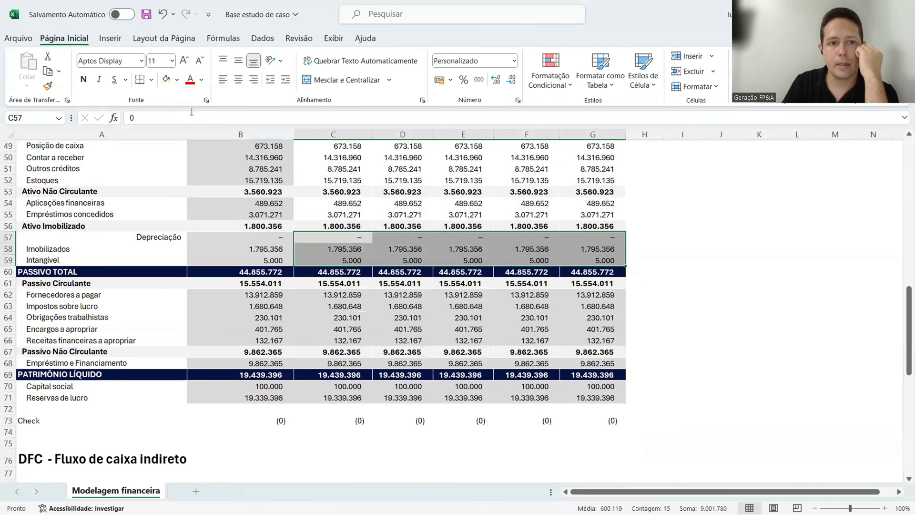
click(167, 81)
- Remove the grey fill from the 2024–2028 liability and equity values in C62:G66, C68:G68 and C70:G71
drag(335, 299, 600, 340)
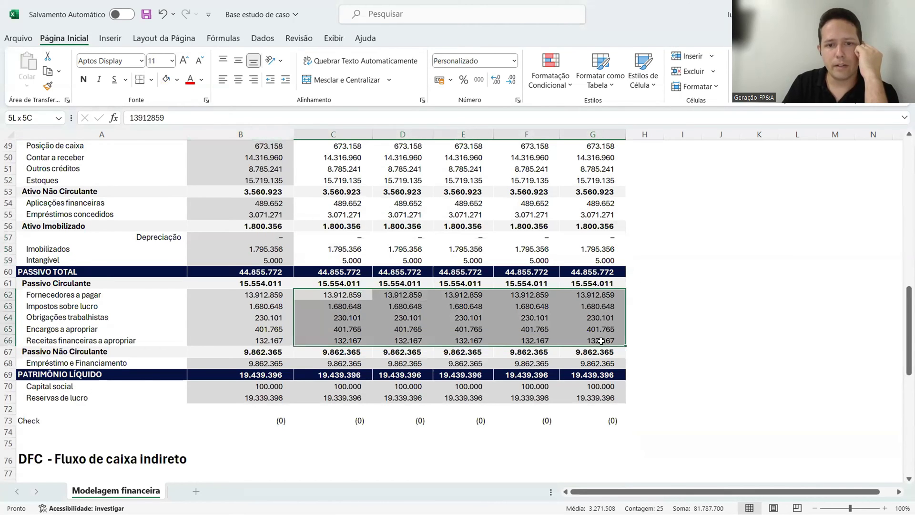
click(167, 80)
scroll(334, 295, down, 2)
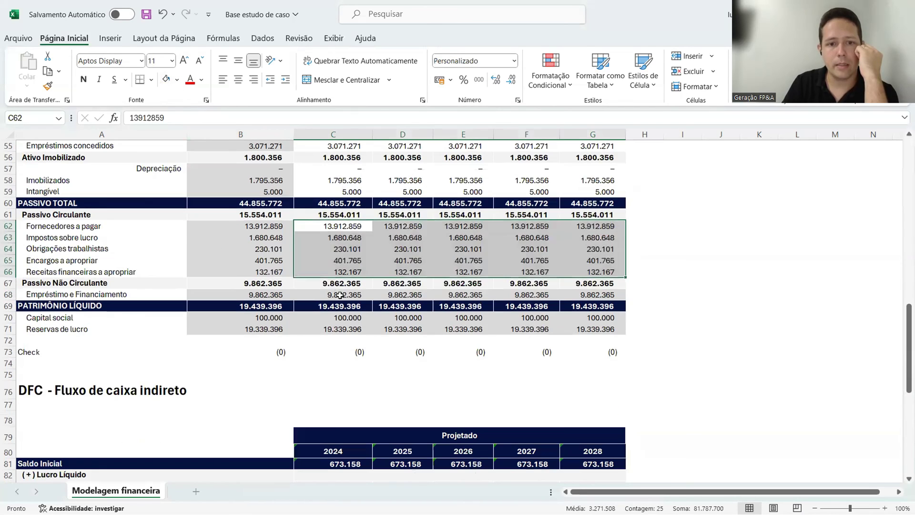
drag(334, 295, 590, 294)
click(161, 82)
drag(333, 318, 593, 328)
click(167, 82)
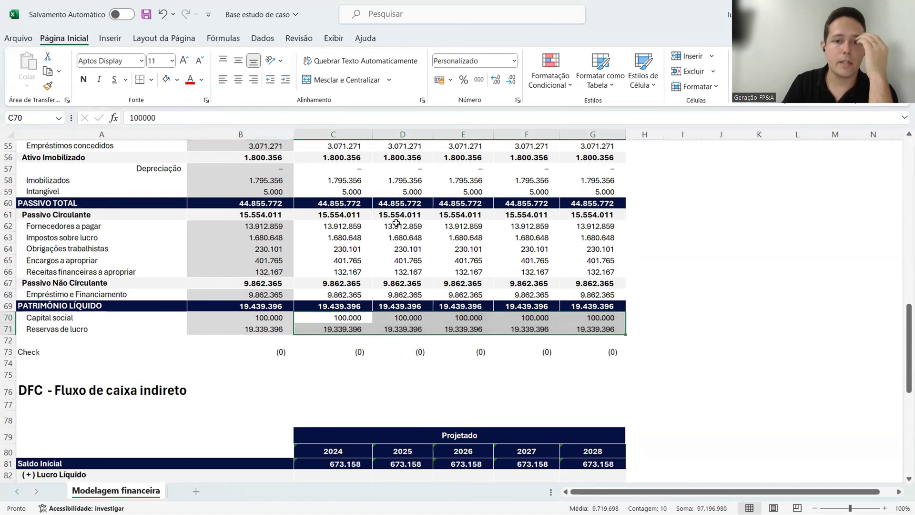
- Review the 2023 historical column against the 2024–2028 projections across the DRE, balance sheet and DFC
scroll(426, 234, up, 1)
scroll(426, 234, up, 4)
click(340, 244)
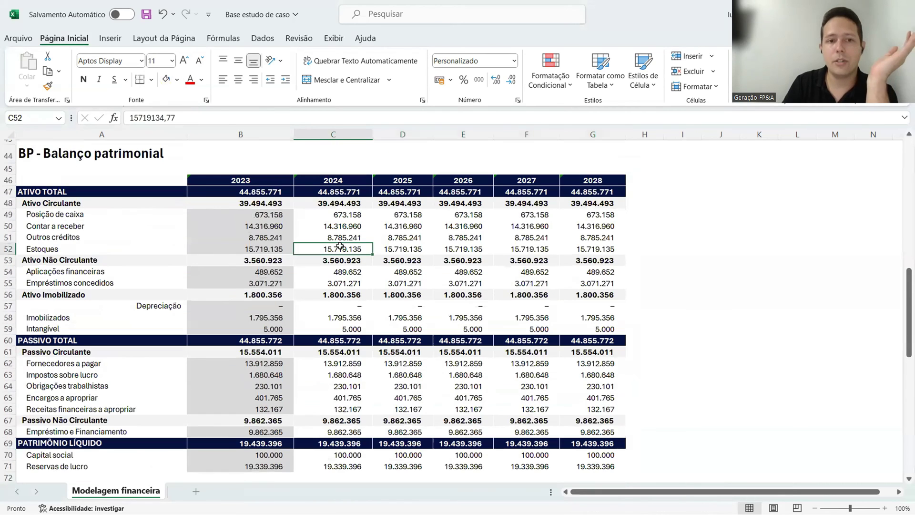
scroll(344, 283, up, 1)
scroll(344, 283, up, 14)
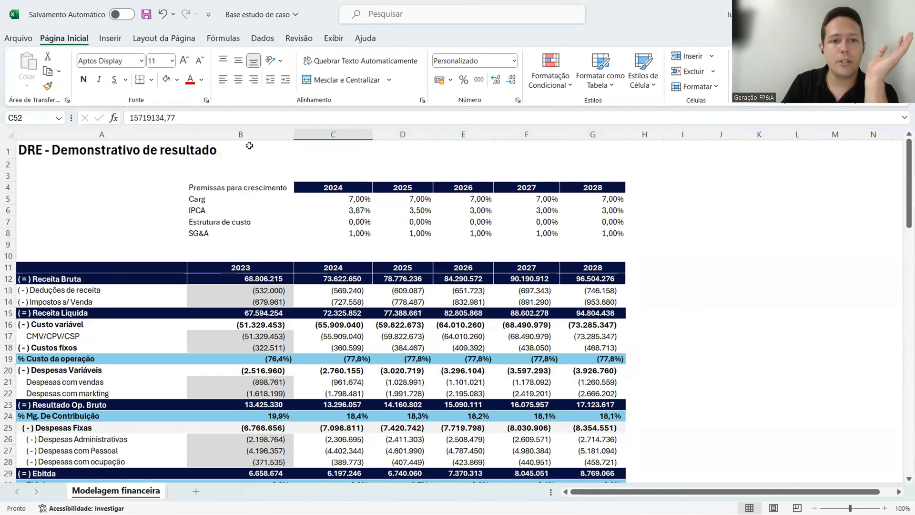
click(247, 134)
drag(335, 198, 592, 254)
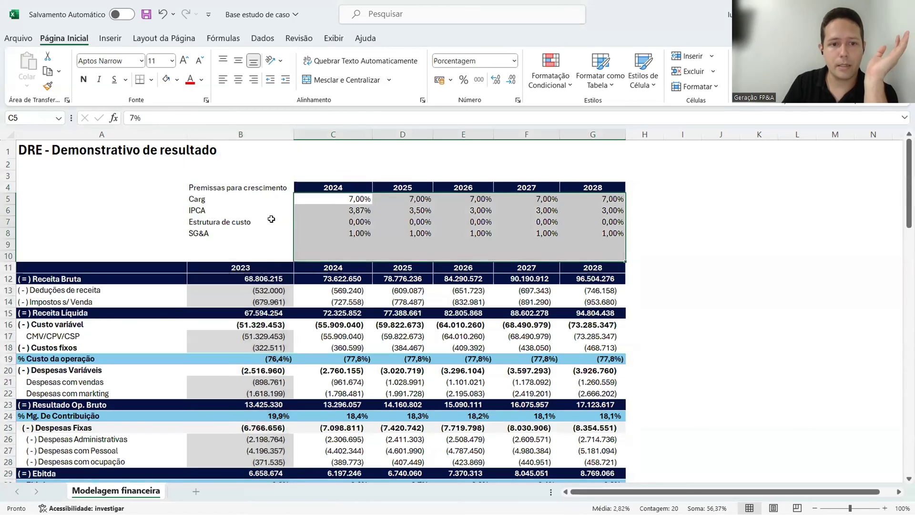
click(271, 219)
click(247, 131)
scroll(296, 246, down, 2)
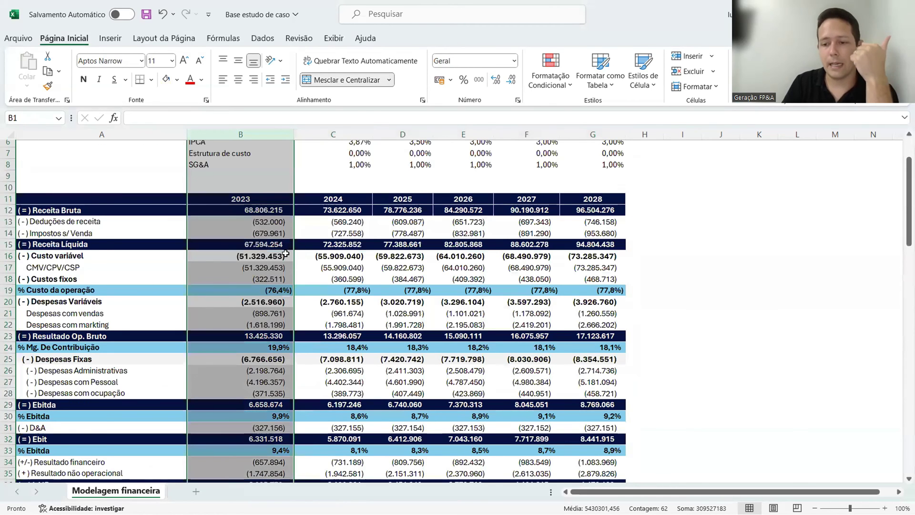
scroll(285, 254, down, 20)
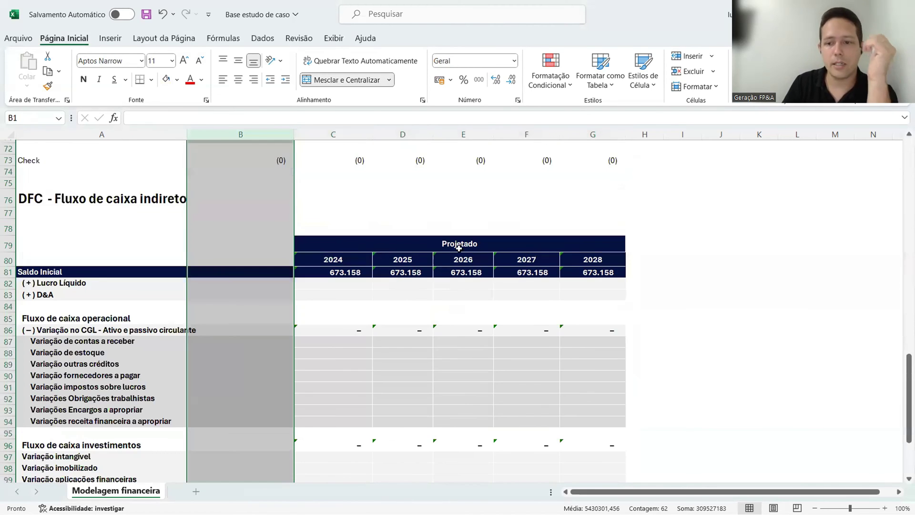
scroll(501, 249, up, 6)
drag(333, 241, 528, 286)
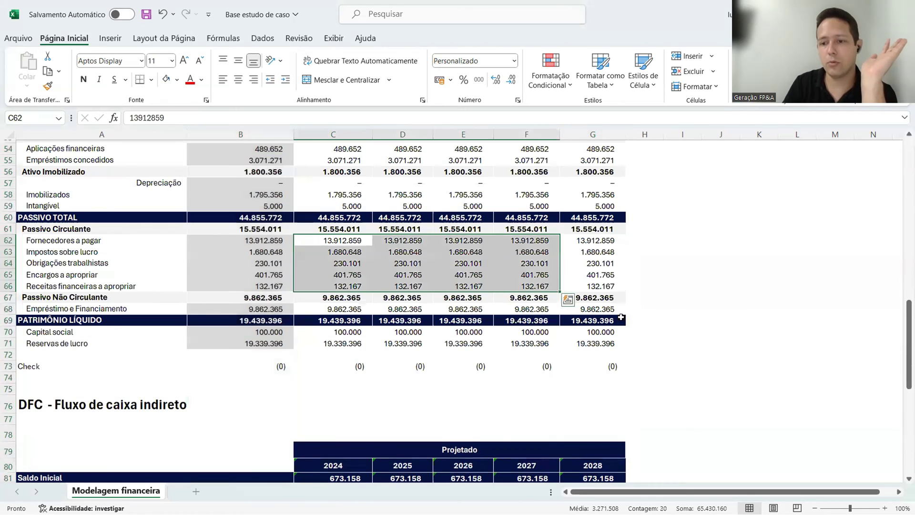
scroll(585, 325, up, 3)
click(378, 217)
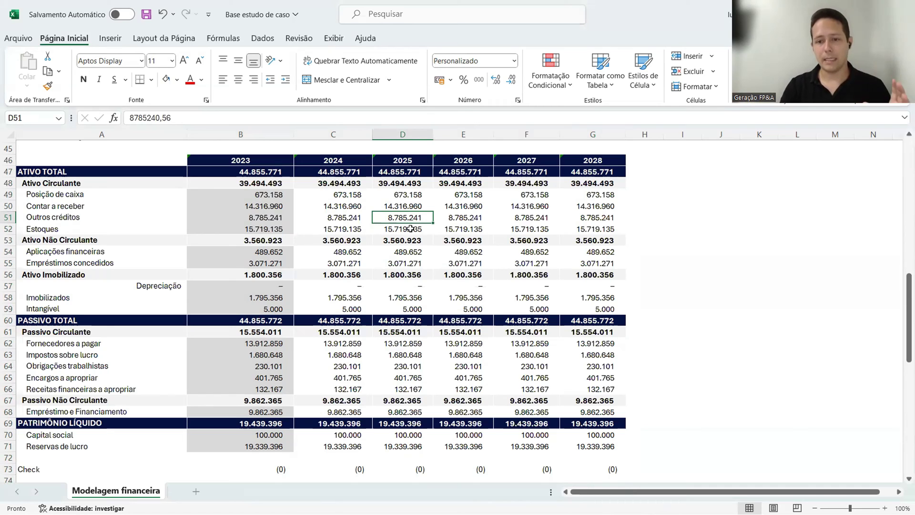
- Link the 2024 cash position in C49 to the accumulated cash generation with =C106
click(356, 193)
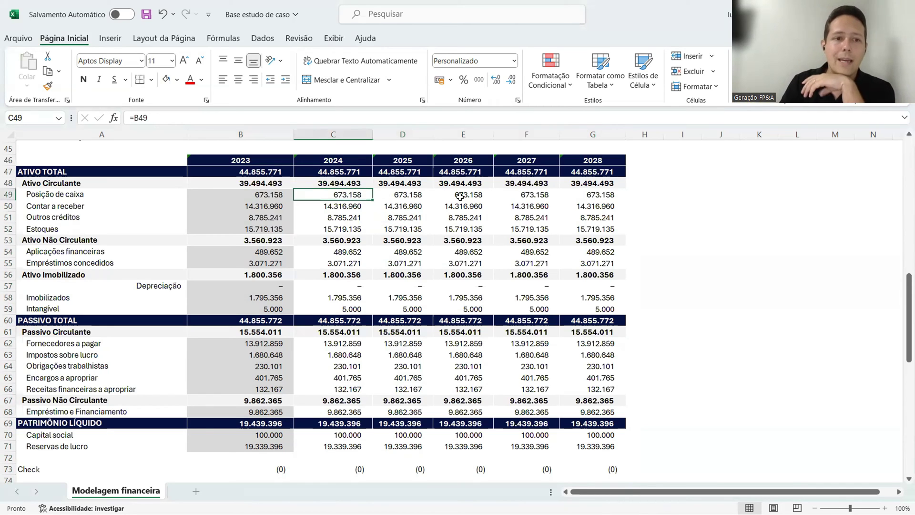
text(=)
scroll(460, 197, down, 16)
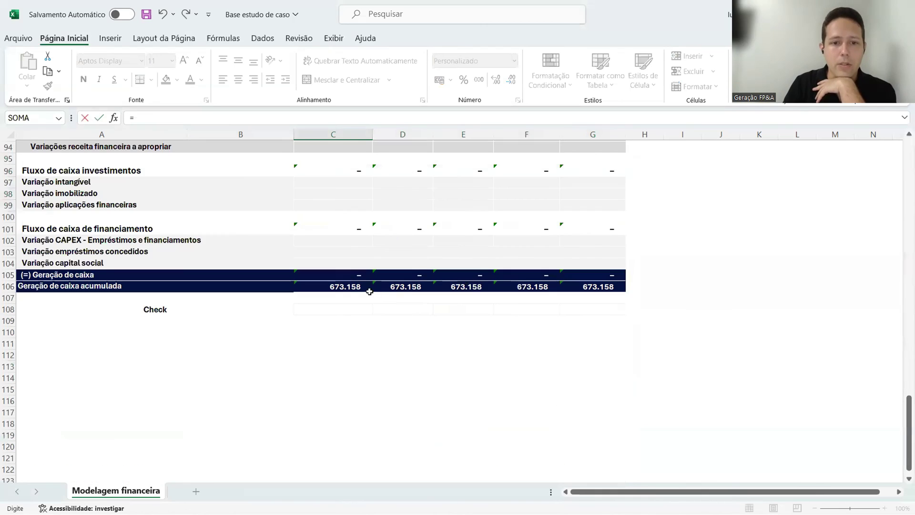
click(369, 288)
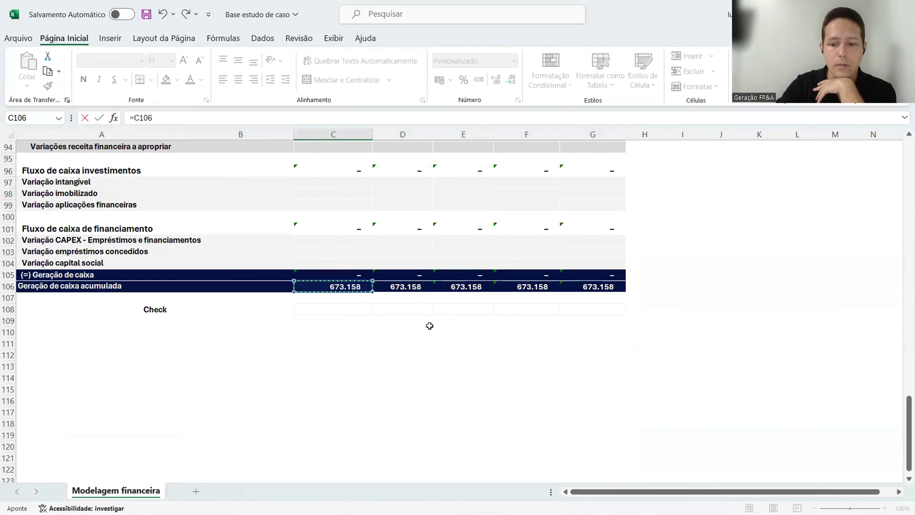
key(Return)
- Copy the cash position formula from C49 across to G49
scroll(429, 325, up, 10)
key(Up)
key(Up)
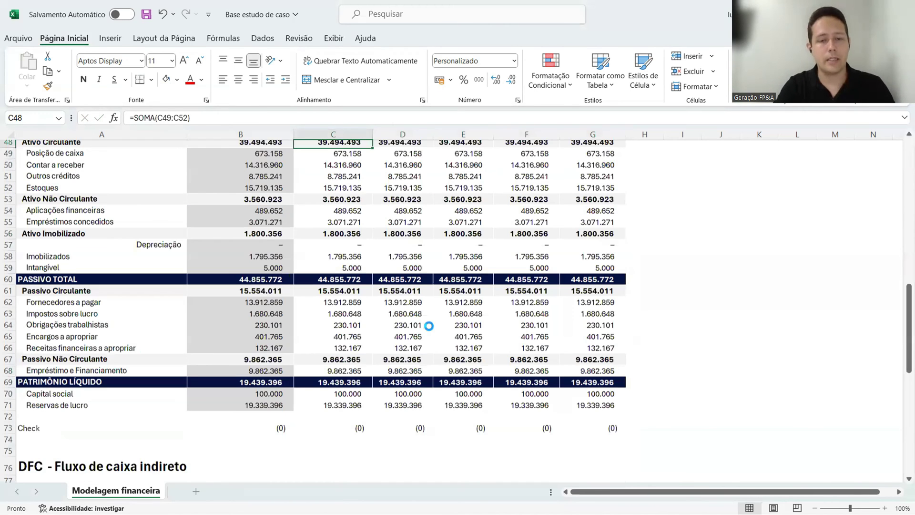
key(Down)
key(ctrl+c)
key(shift+Right)
key(shift+Right)
key(shift+Right)
key(shift+Right)
key(ctrl+v)
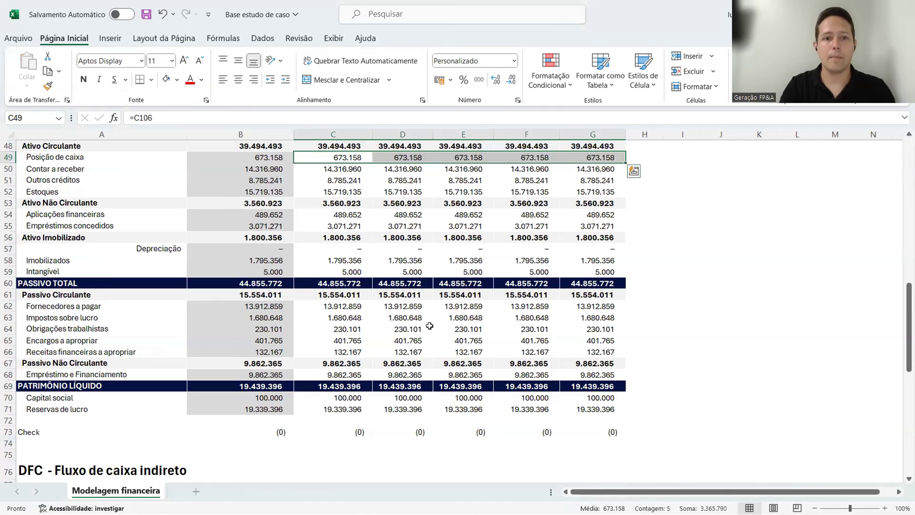
- Examine the Posição de caixa cells in row 49 from 2023 through 2028 and their links to the DFC
scroll(354, 224, up, 2)
click(355, 224)
key(Left)
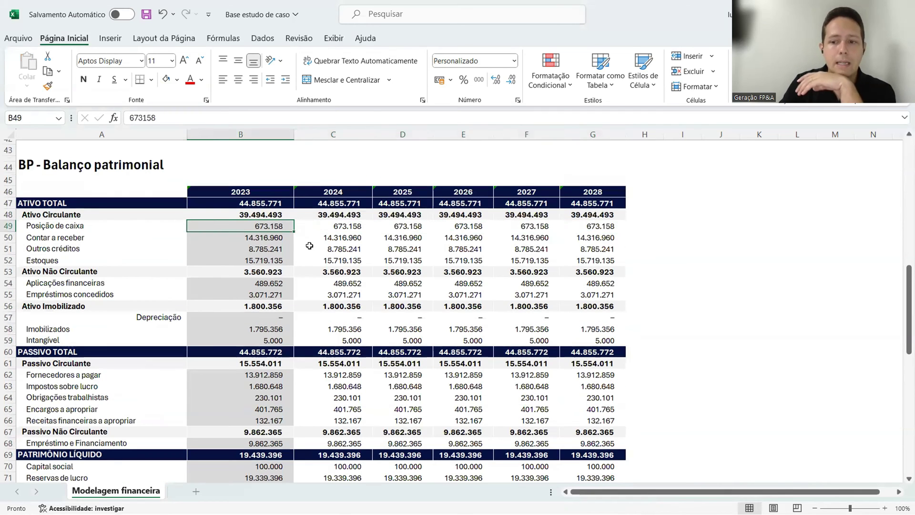
key(Right)
key(Right)
key(Right)
key(Right)
key(Right)
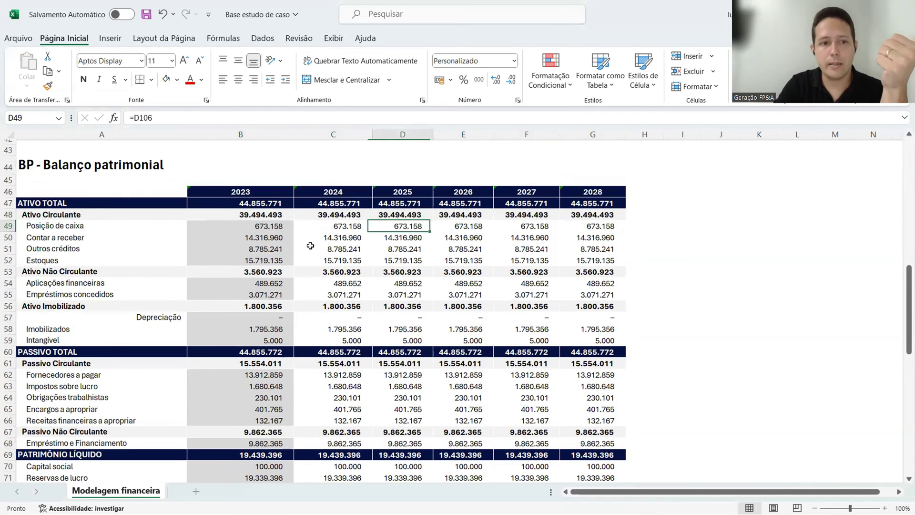
key(Left)
key(Left)
key(Left)
key(Left)
key(Right)
key(Right)
key(Right)
key(Right)
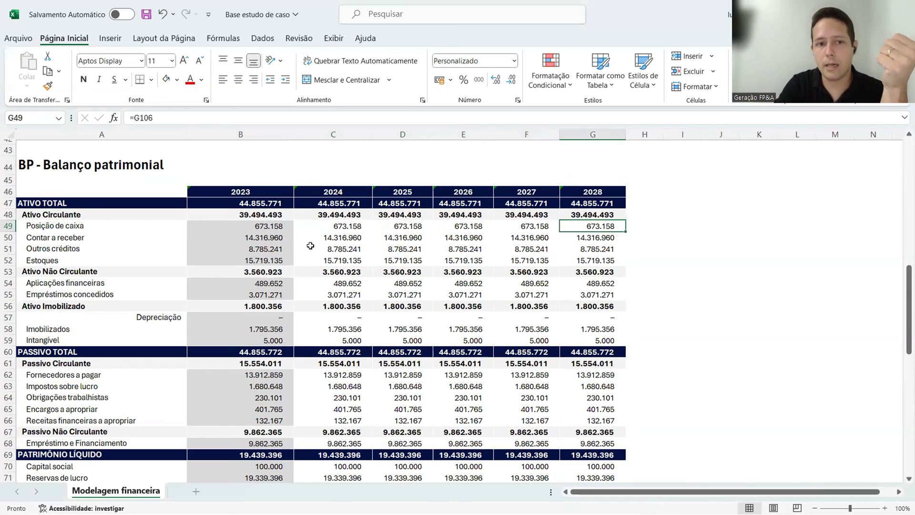
key(Left)
- Insert a blank column before column A and mark the Posição de caixa row with "ok" in A49
click(42, 135)
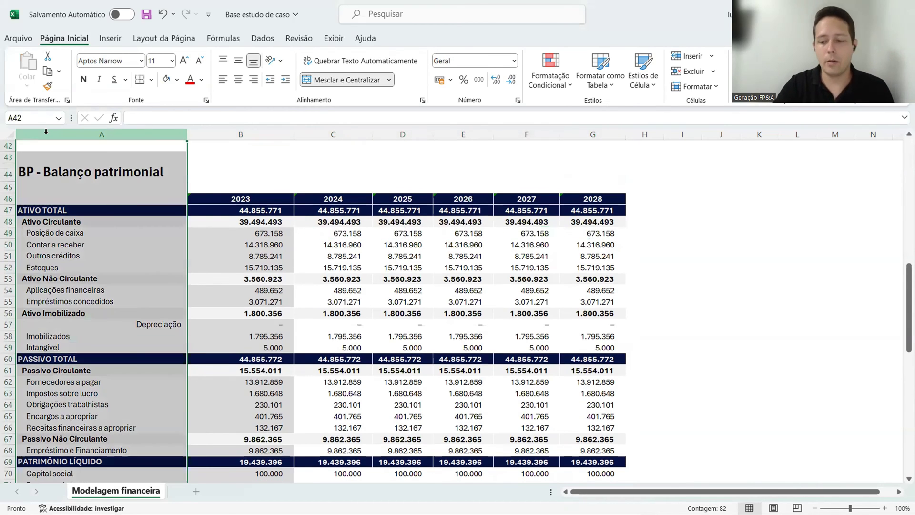
key(ctrl+plus)
click(36, 234)
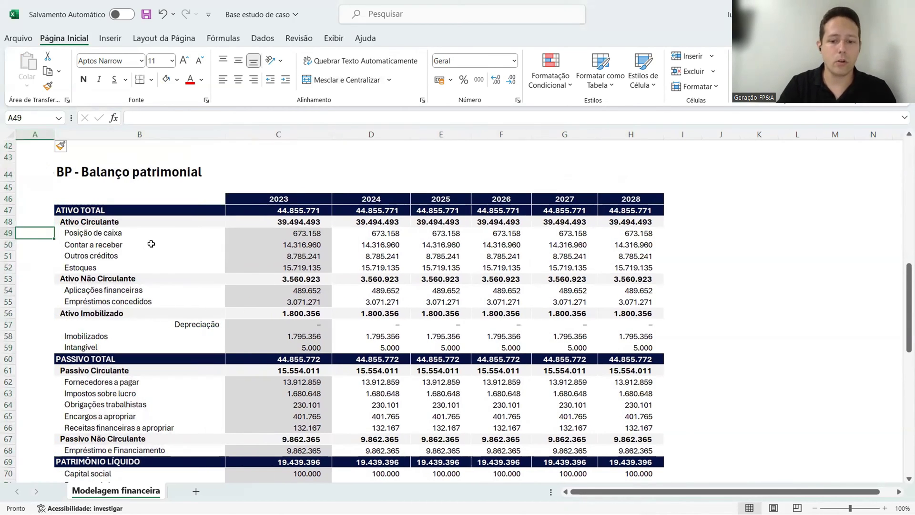
text(ok)
key(ctrl+Return)
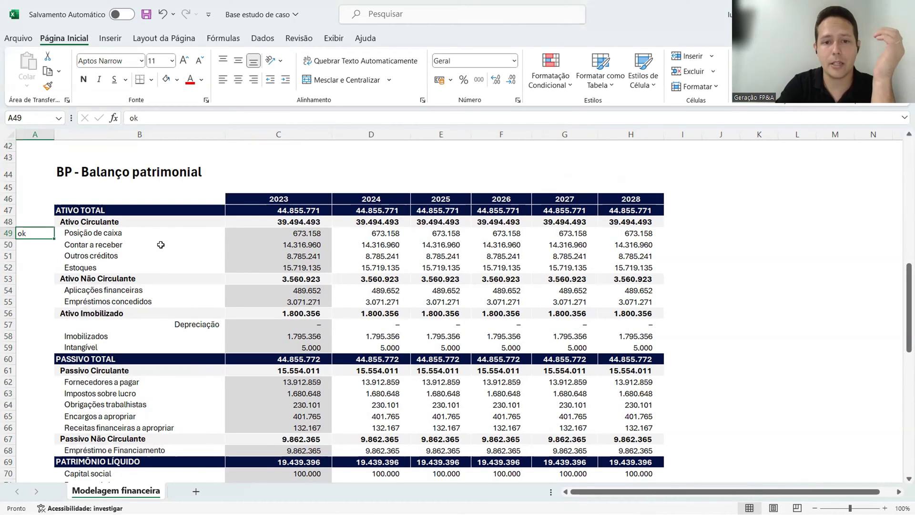
- Compare the linked Posição de caixa row with the projected Contar a receber and Outros créditos values beneath it
key(Down)
key(Up)
key(Right)
key(Right)
key(Right)
key(Right)
key(Left)
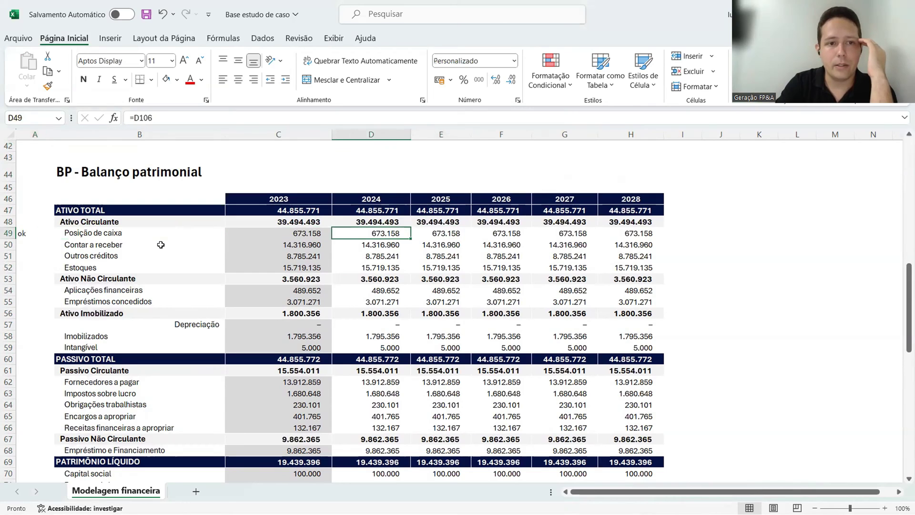
key(Right)
key(Right)
key(Left)
key(Left)
key(Left)
key(Left)
key(Right)
key(Right)
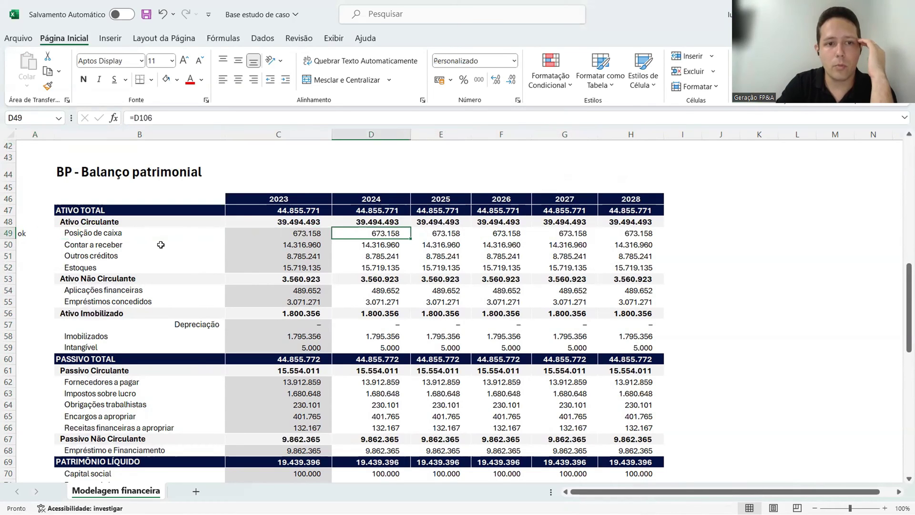
key(Left)
key(Left)
key(Left)
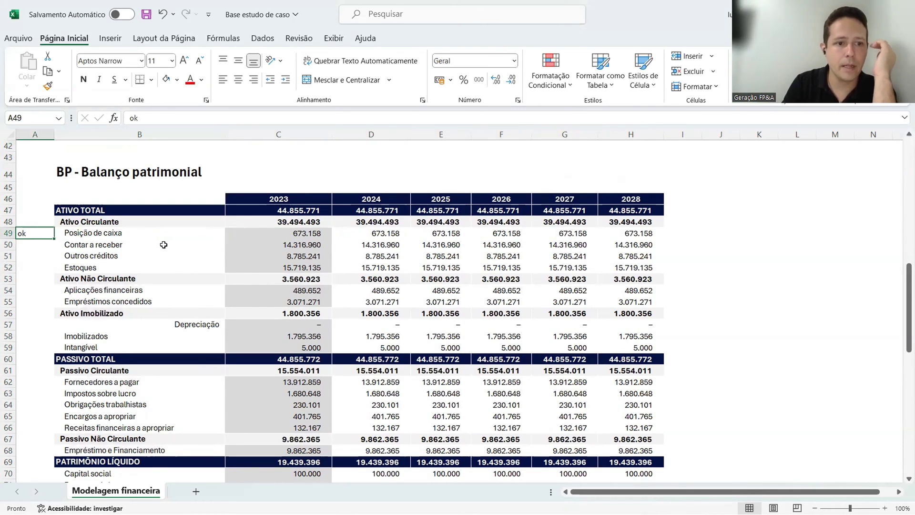
click(47, 247)
click(378, 246)
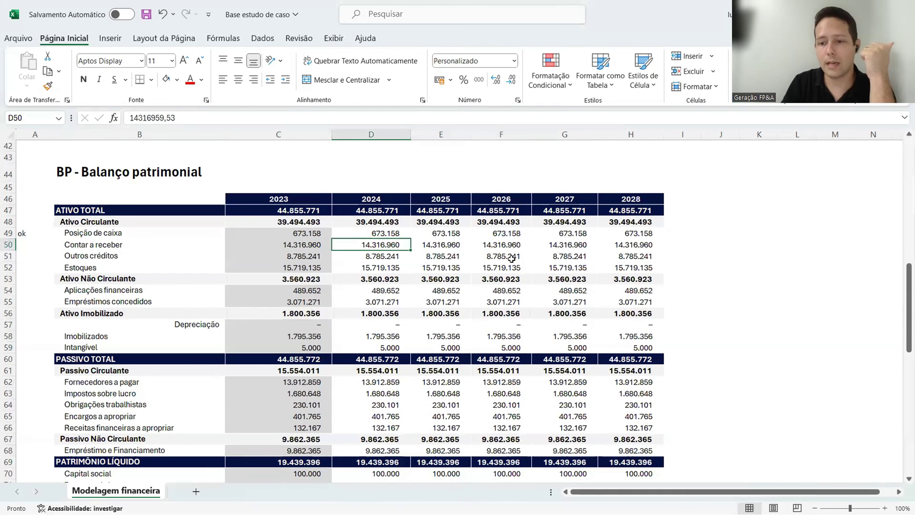
click(452, 259)
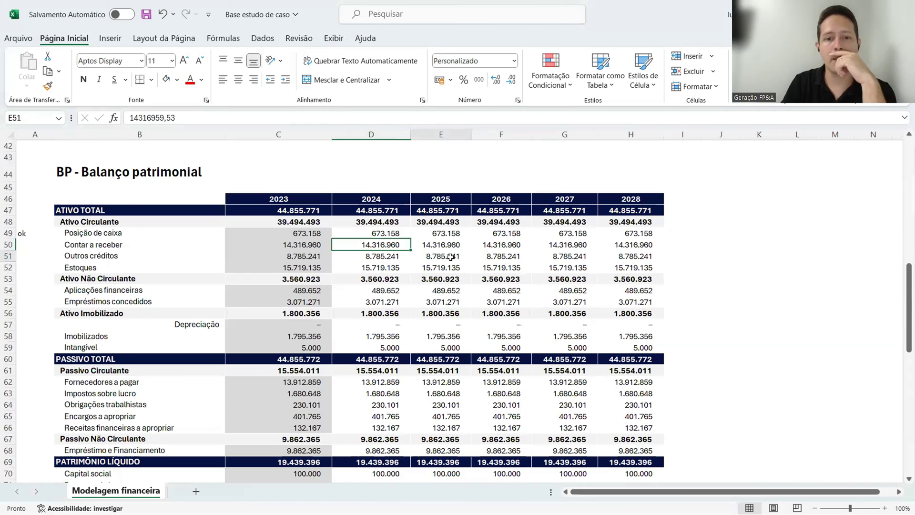
click(395, 242)
- Calculate the 2024 Variação de contas a receber in D87 as =D50-C50, using the balance sheet receivables
scroll(453, 251, down, 10)
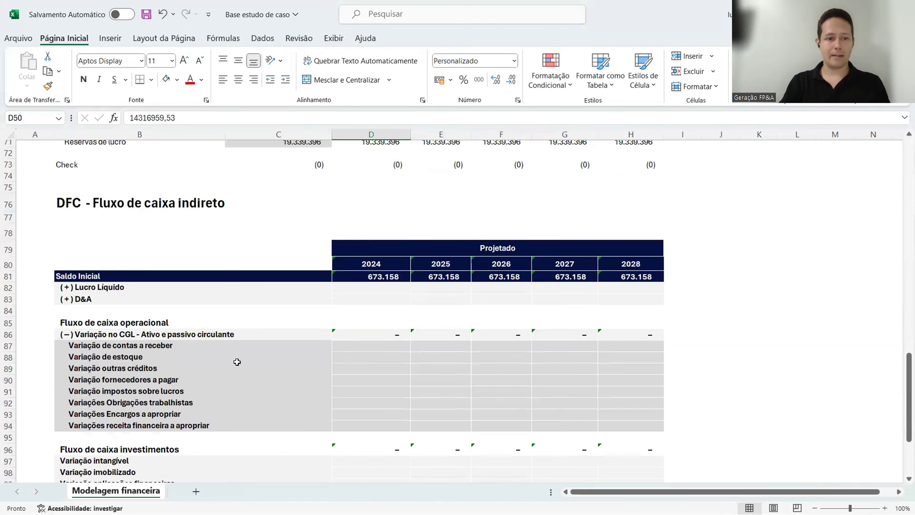
click(25, 349)
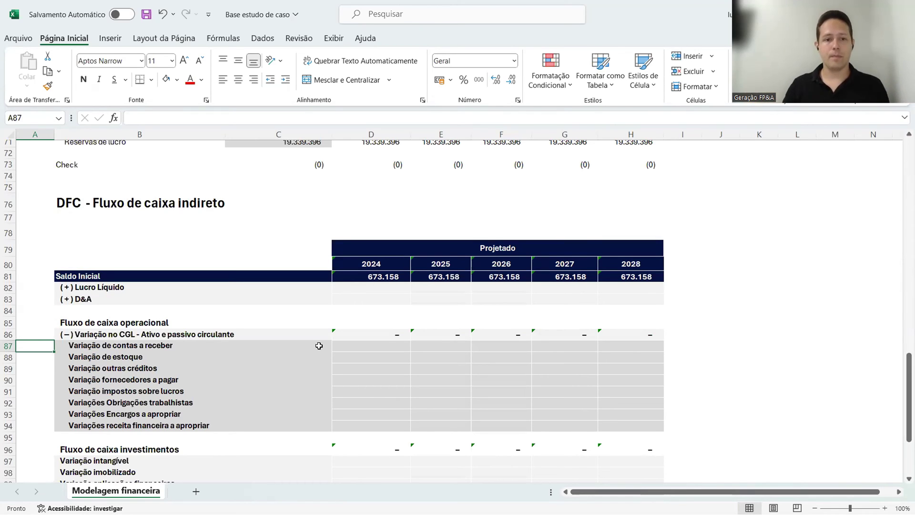
click(361, 348)
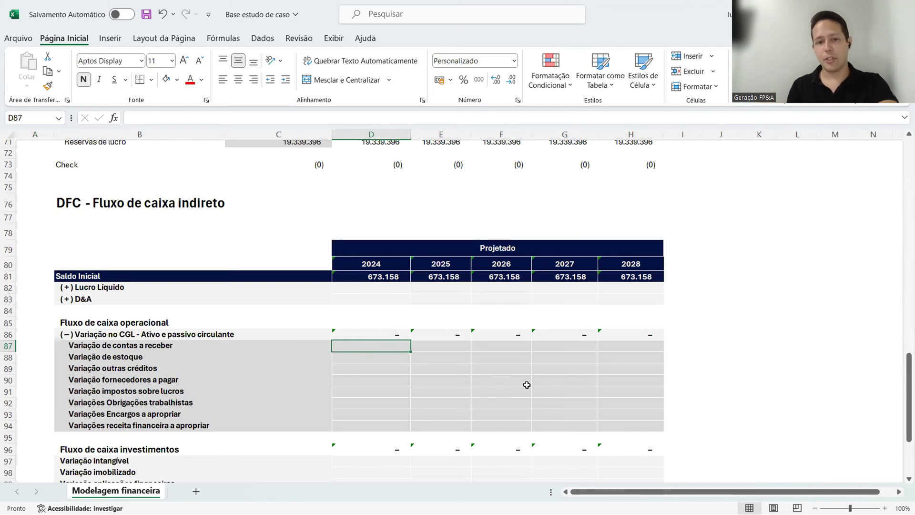
text(=)
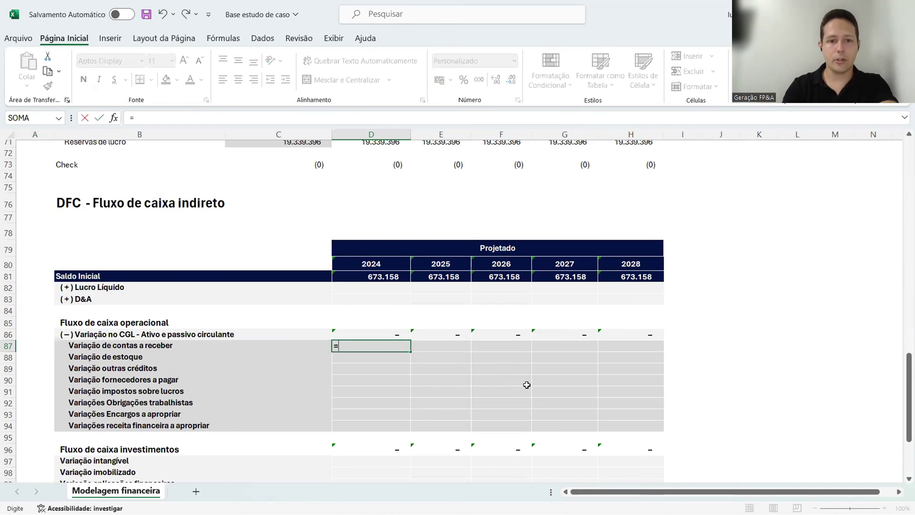
scroll(353, 300, up, 7)
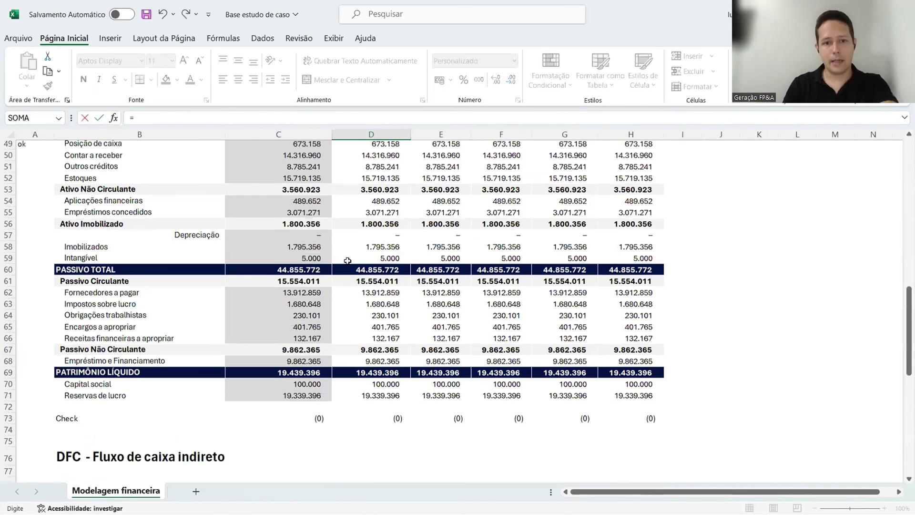
scroll(373, 213, up, 2)
click(372, 213)
text(-)
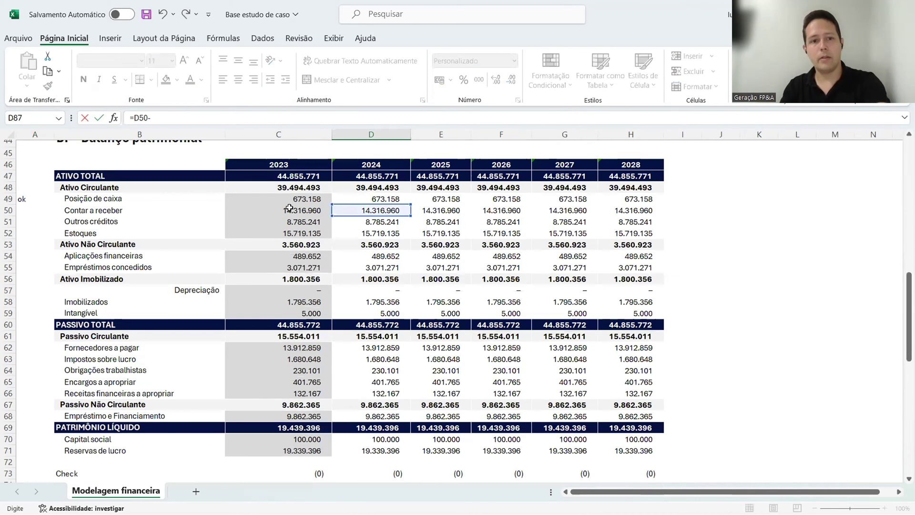
click(289, 210)
key(Return)
- Negate the receivables variation in D87 by rewriting the formula as =-(D50-C50)
key(Up)
key(F2)
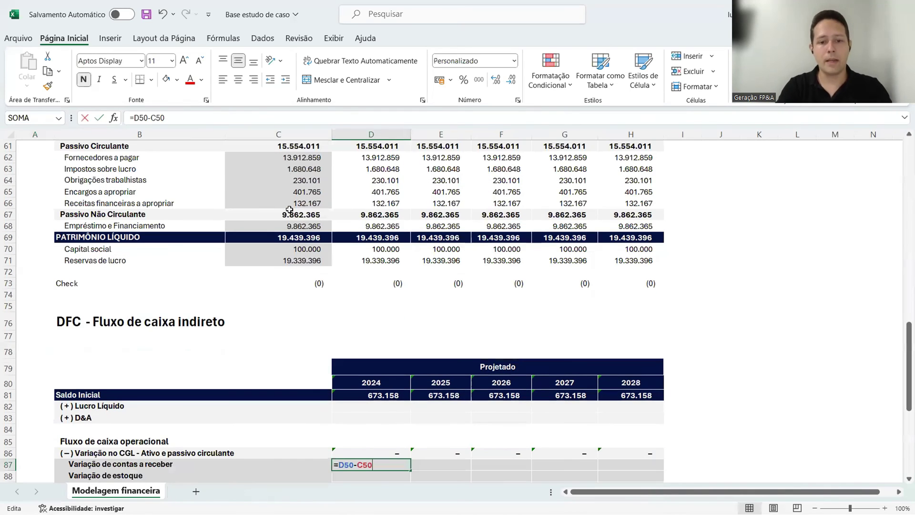
text())
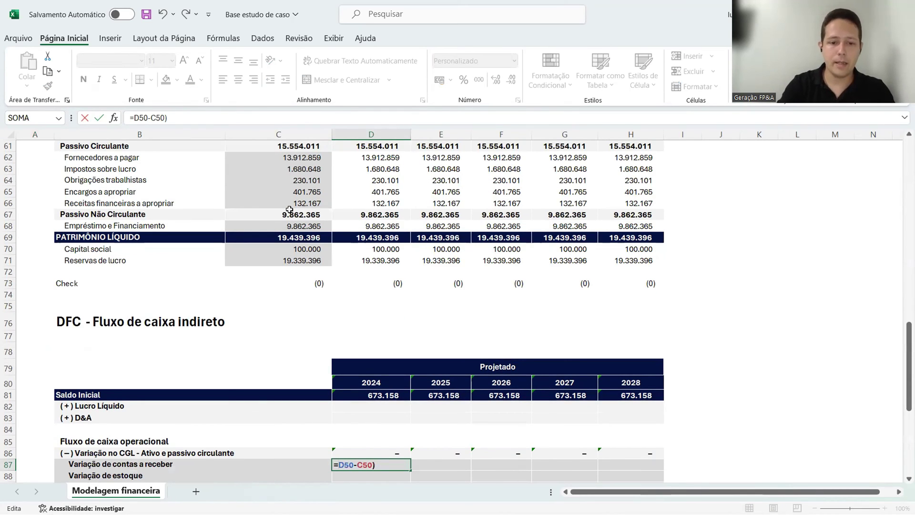
text(-)
key(Return)
key(Return)
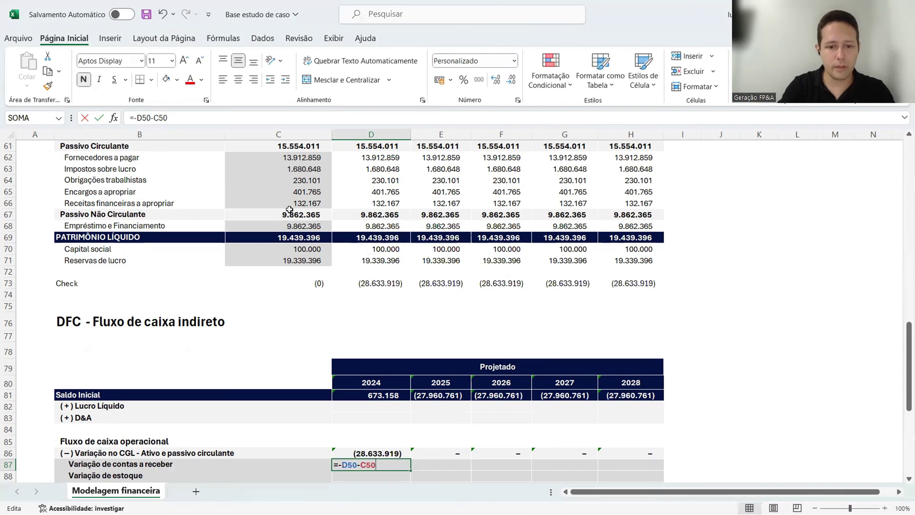
text(()
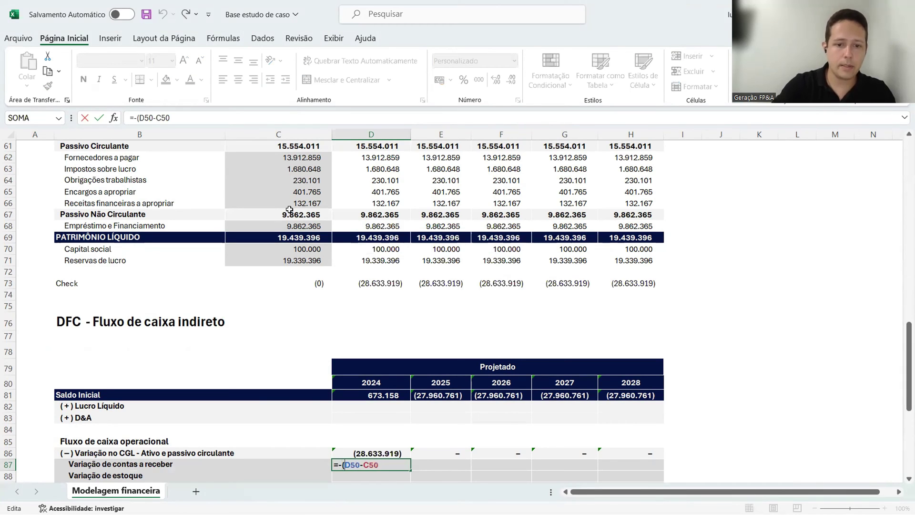
key(Return)
key(Return)
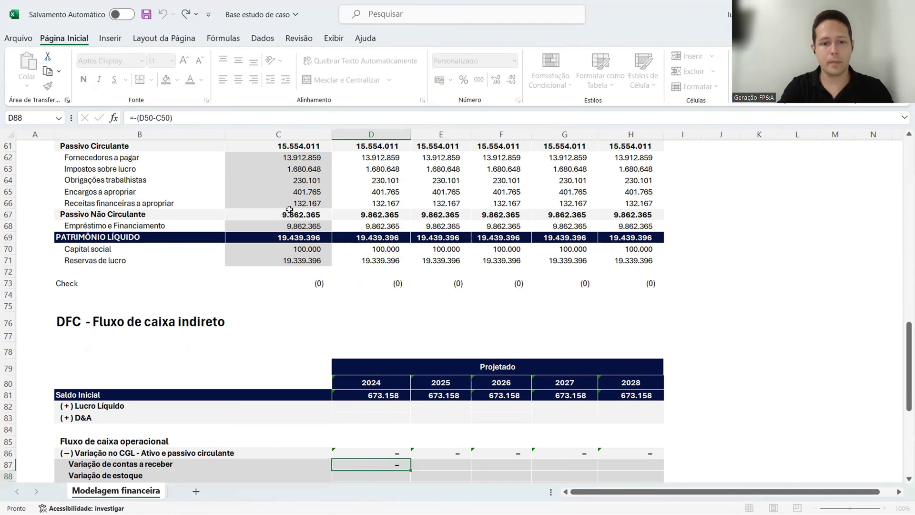
- Copy the Variação de contas a receber formula from D87 across to H87
key(Up)
key(ctrl+c)
key(shift+Right)
key(shift+Right)
key(shift+Right)
key(shift+Right)
key(Return)
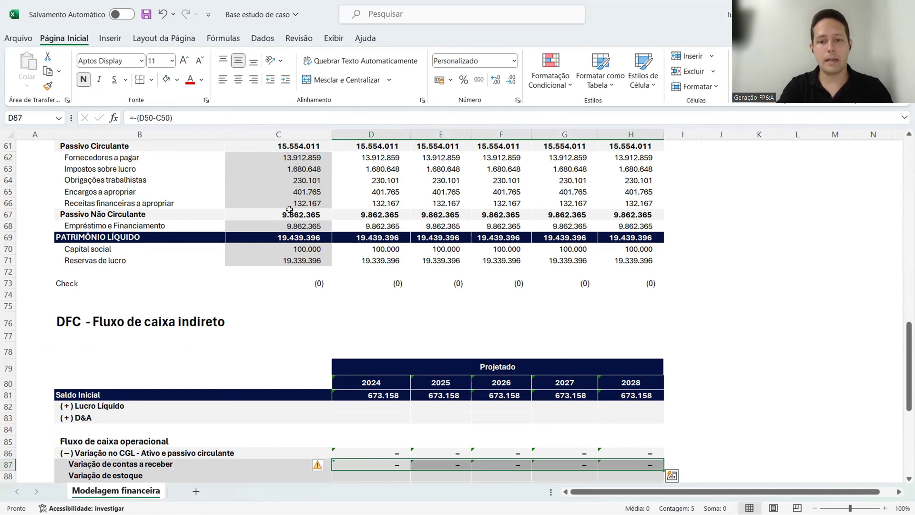
- Mark the asset variation rows with "-" in A87:A89
key(Home)
text(-)
key(Return)
text(-)
key(Return)
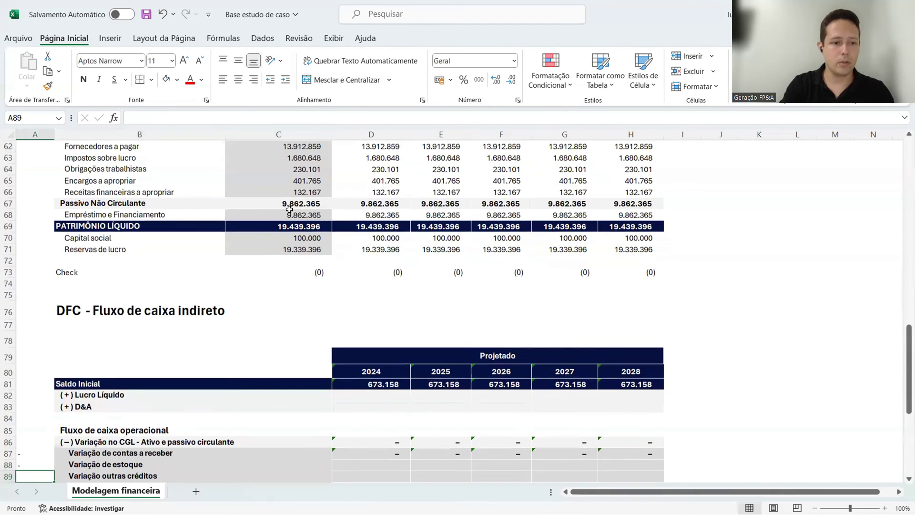
text(-)
key(Return)
- Mark the liability variation rows with "+" in A90:A94
scroll(201, 252, down, 3)
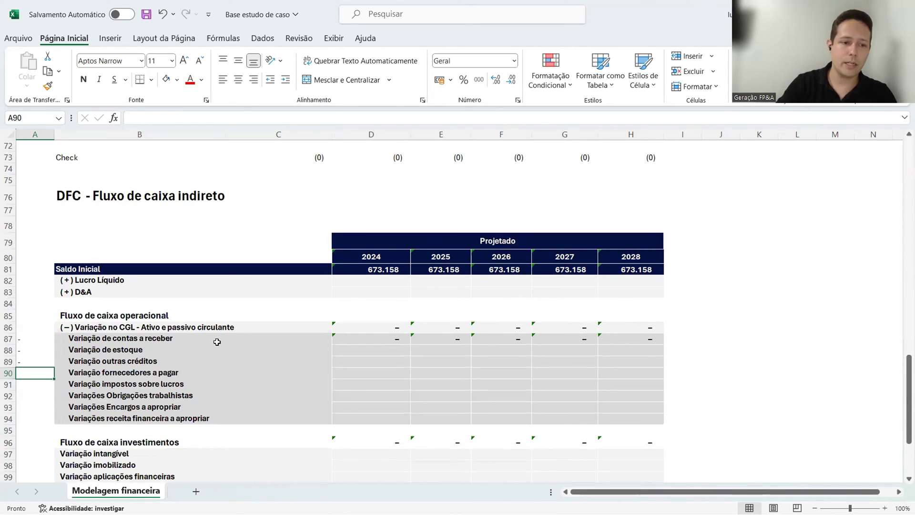
text(+)
key(Return)
text(+ + + +)
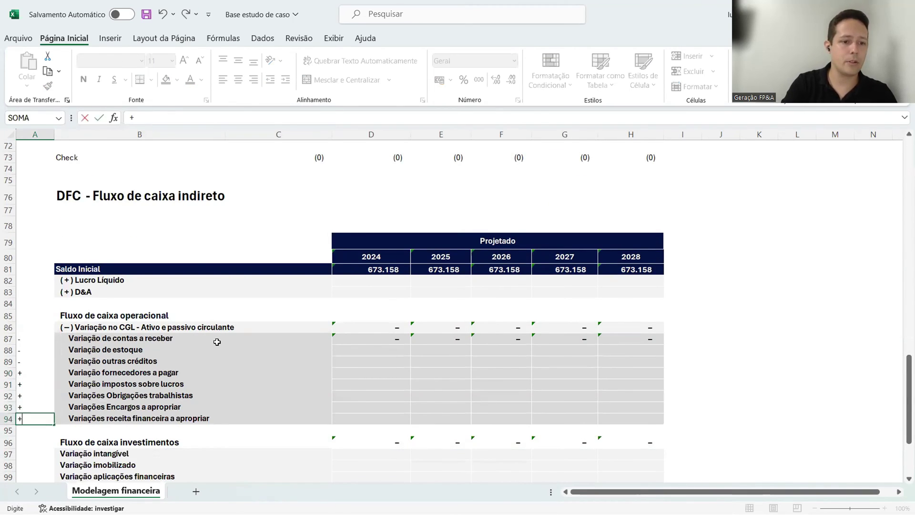
drag(106, 339, 117, 364)
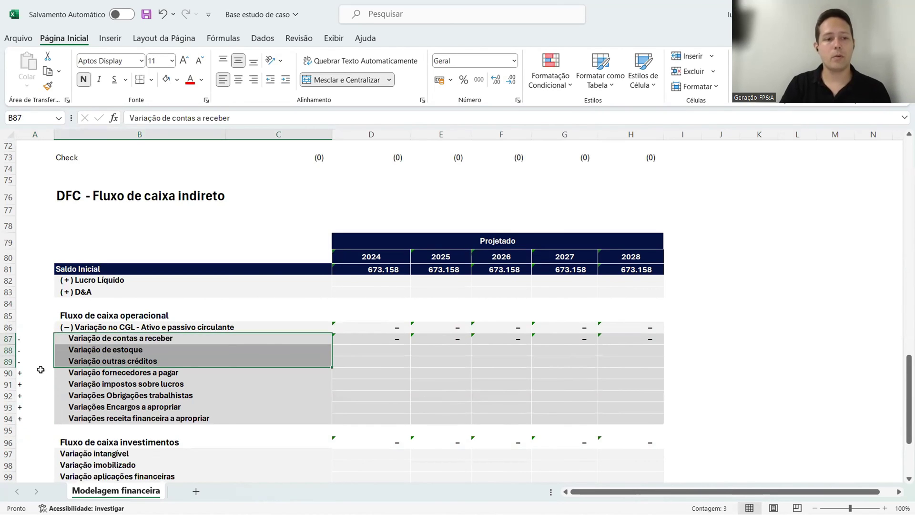
drag(41, 370, 40, 418)
click(182, 381)
click(383, 361)
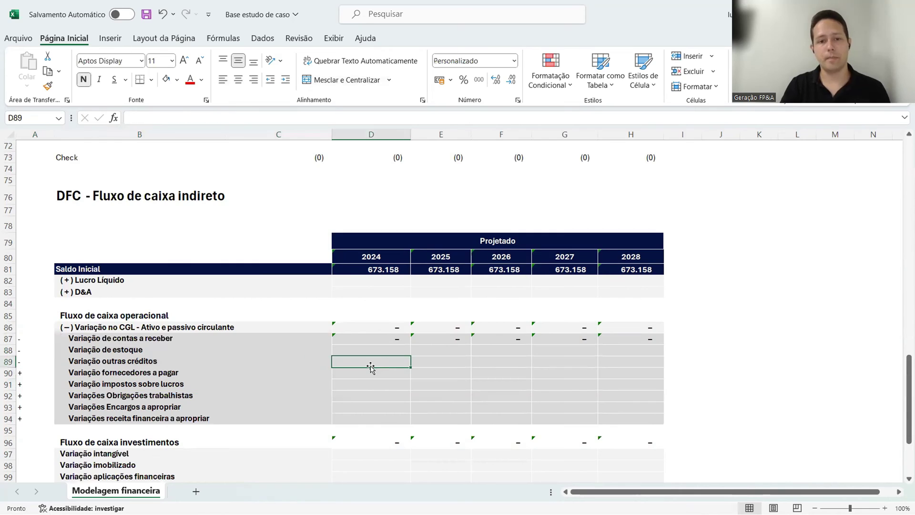
- Insert a blank row at row 9 beneath the SG&A growth assumption and label it PMR in C9
scroll(359, 363, down, 2)
scroll(362, 333, up, 4)
scroll(364, 327, up, 9)
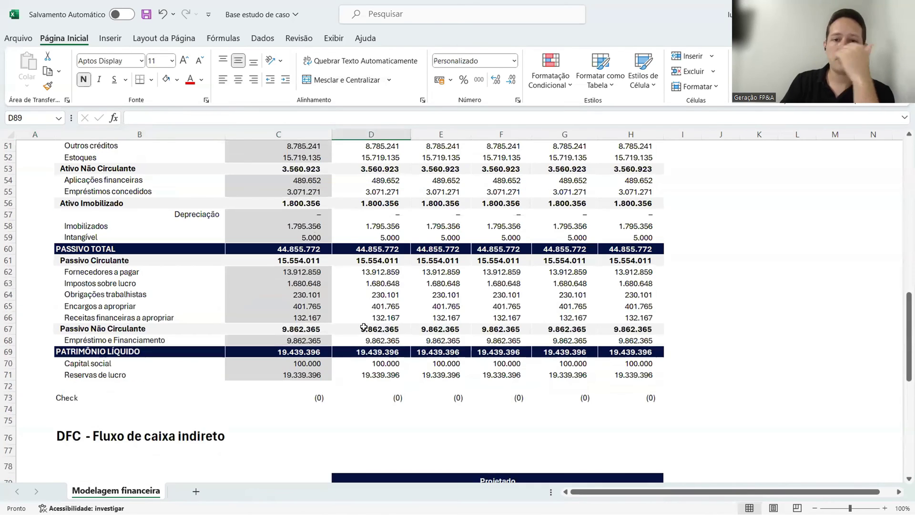
click(370, 271)
scroll(472, 311, up, 12)
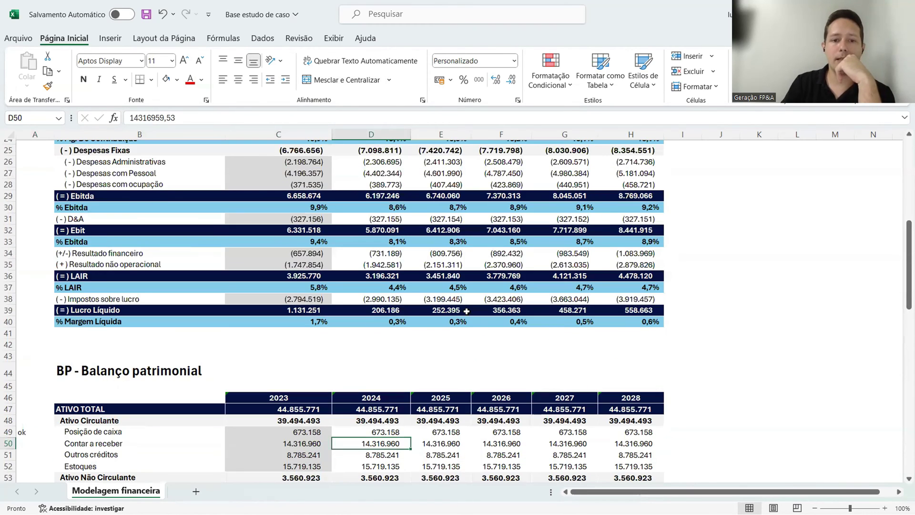
scroll(19, 244, up, 1)
click(9, 245)
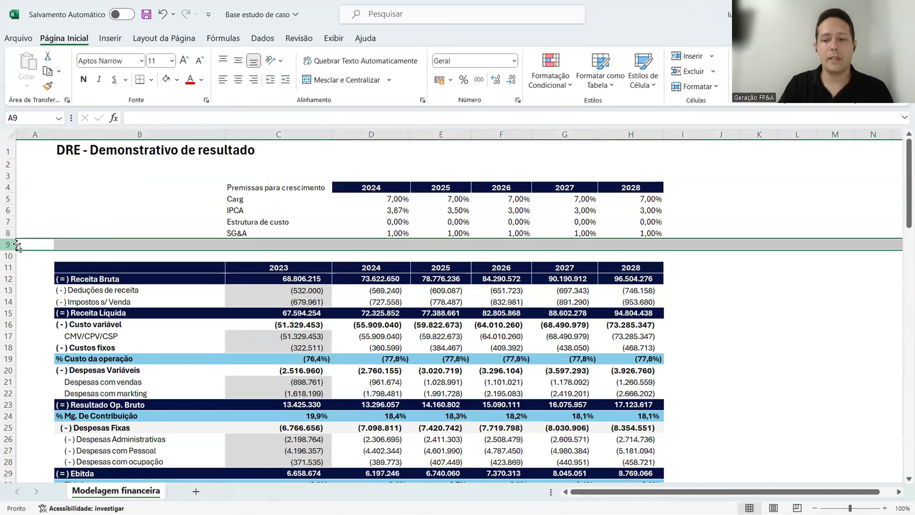
key(ctrl+plus)
click(256, 243)
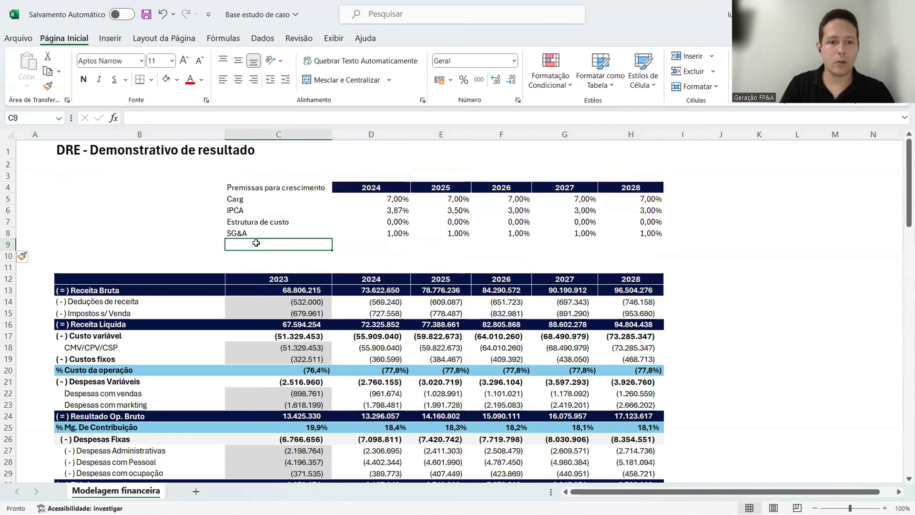
text(PMR)
key(Return)
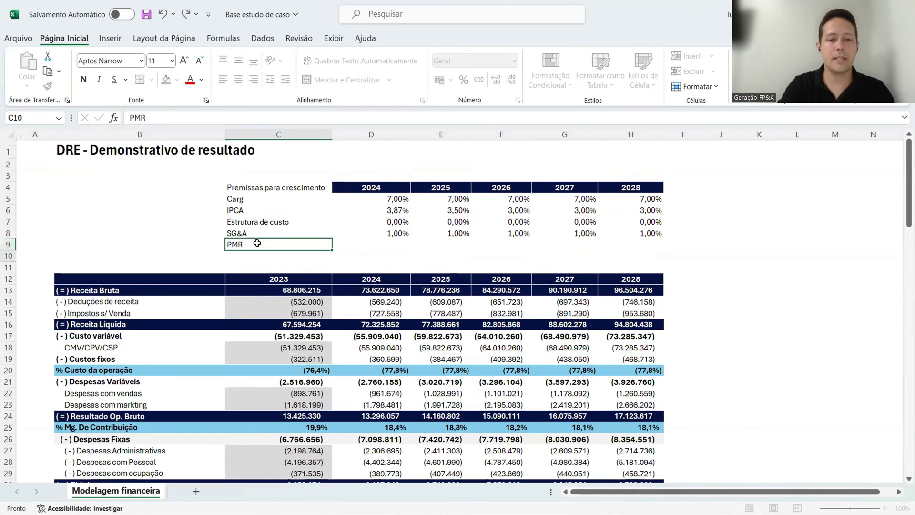
- Set the 2024 PMR in D9 to 45% and copy it across to H9
key(Up)
key(Right)
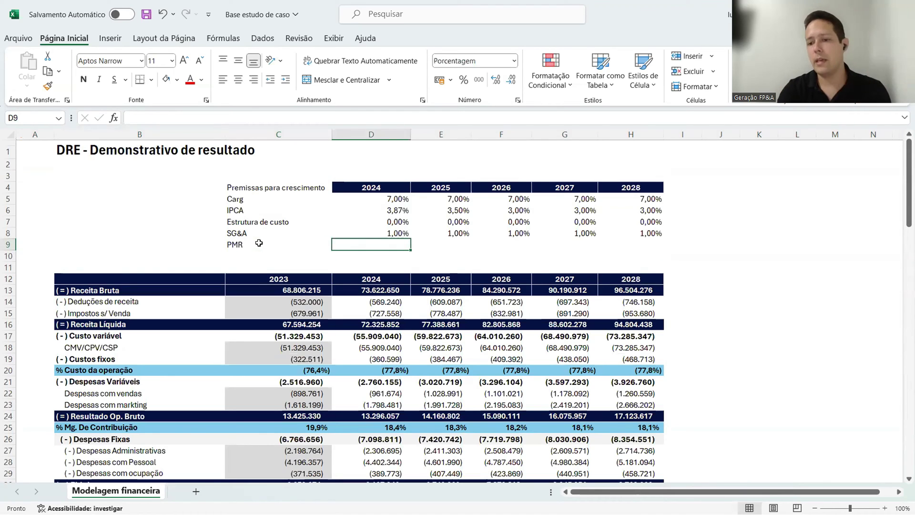
text(45)
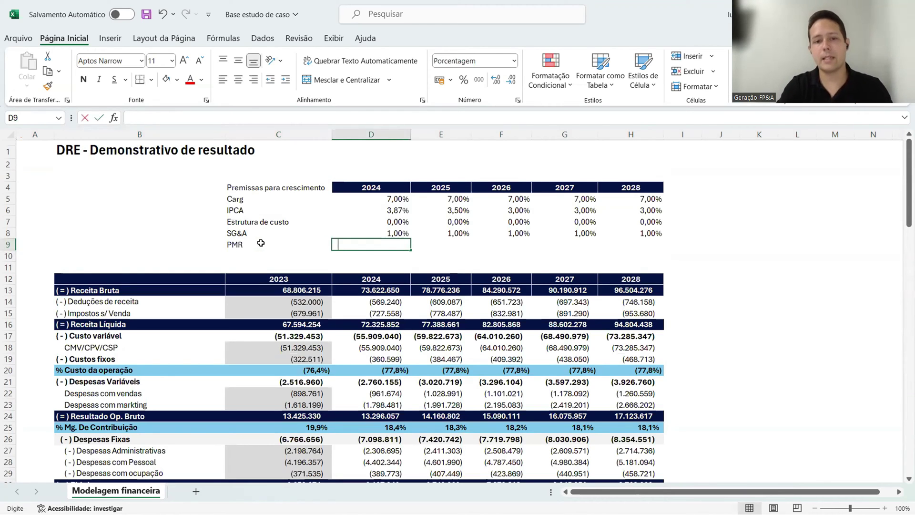
key(Return)
key(Up)
key(ctrl+c)
key(shift+Right)
key(shift+Right)
key(shift+Right)
key(shift+Right)
key(Return)
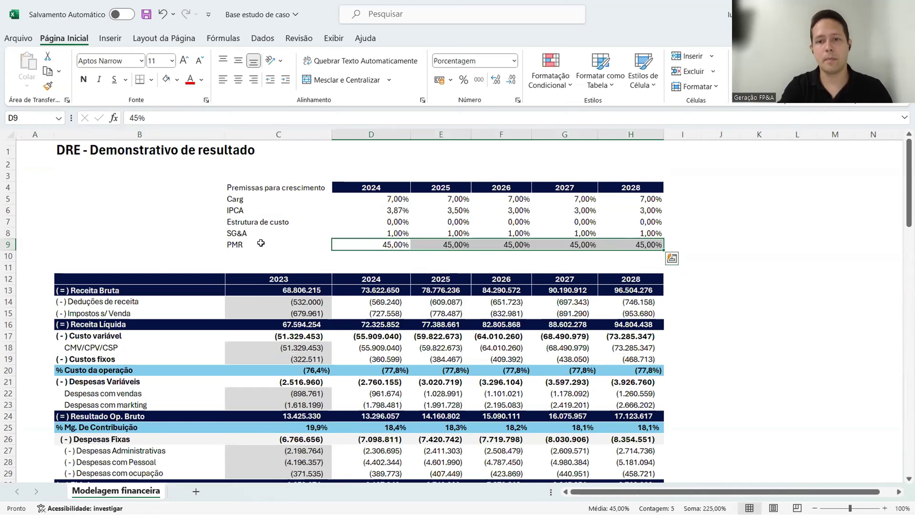
- Format the PMR cells D9:H9 as Geral and set every year from 2024 to 2028 to 45
click(514, 60)
click(506, 88)
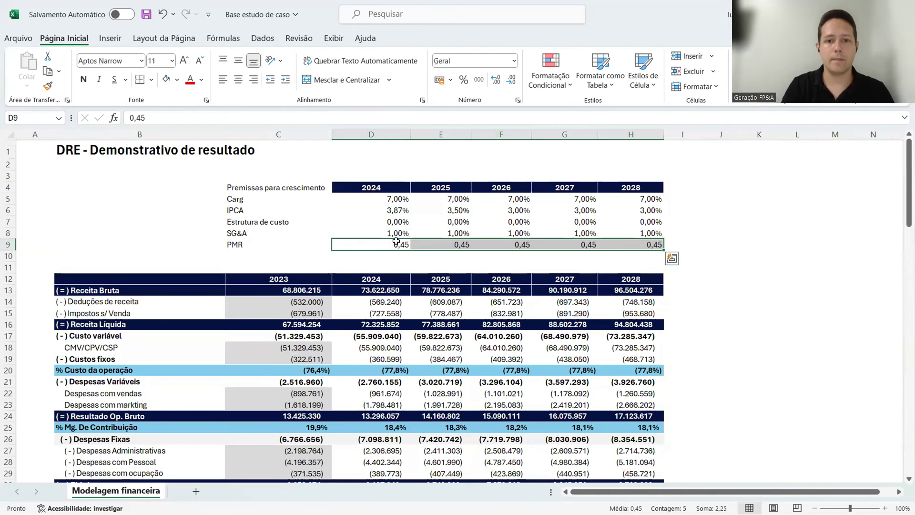
text(45)
key(Return)
key(Up)
key(ctrl+c)
key(shift+Right)
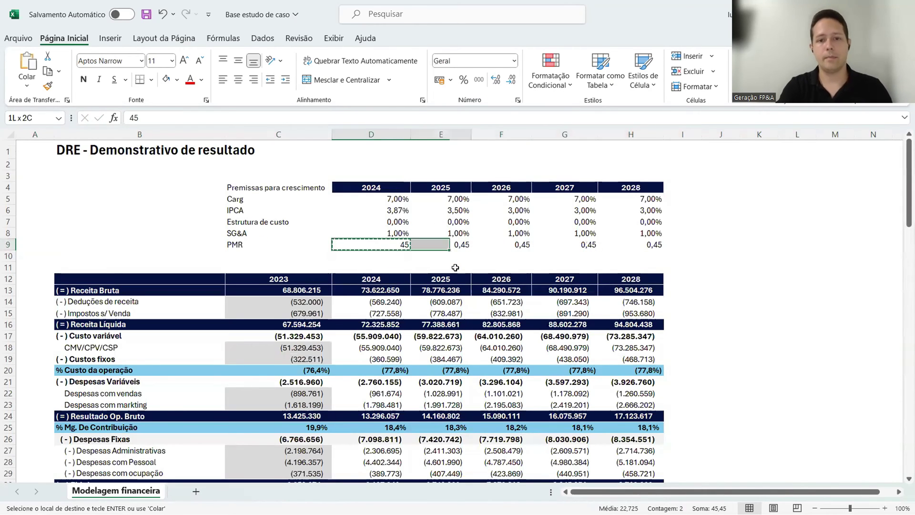
key(shift+Right)
key(shift+Right)
key(shift+Right)
key(Return)
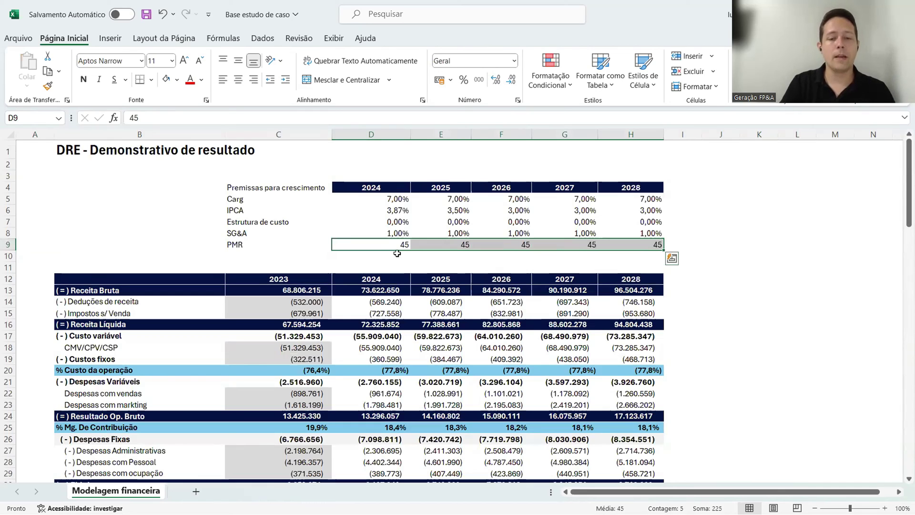
- Compare the 2024 PMR and Receita Bruta with the 2024 Contar a receber balance in D51
click(381, 253)
click(382, 246)
click(389, 289)
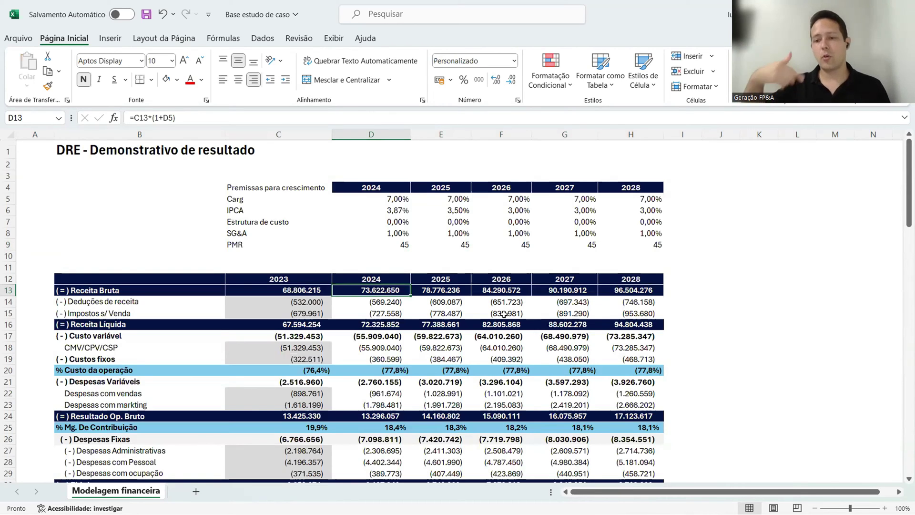
scroll(496, 315, down, 5)
scroll(496, 315, down, 8)
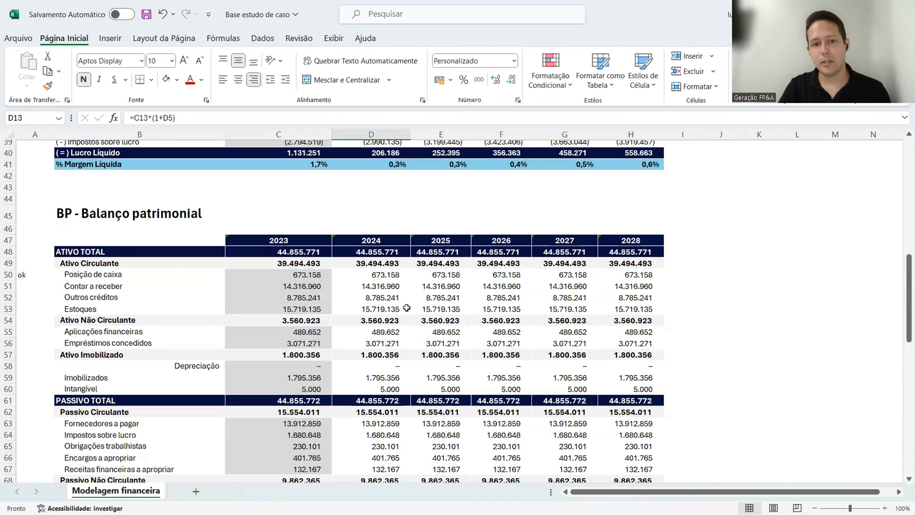
click(382, 288)
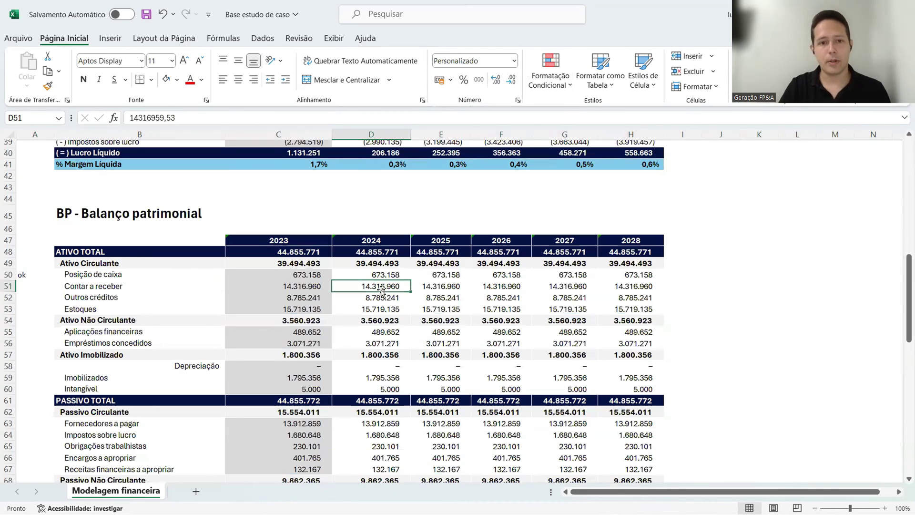
click(385, 241)
click(385, 284)
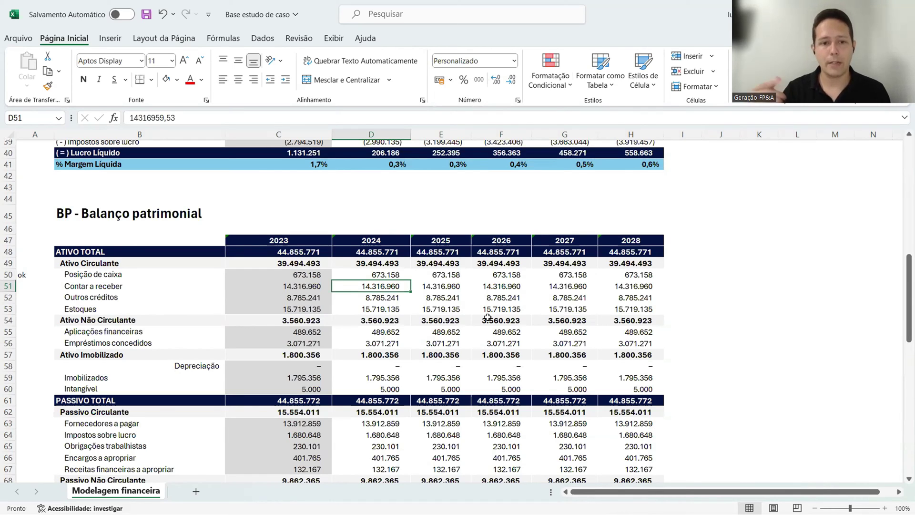
- Review the projected Contar a receber values in row 51 from 2024 through 2028
key(Right)
key(Right)
key(Right)
key(Right)
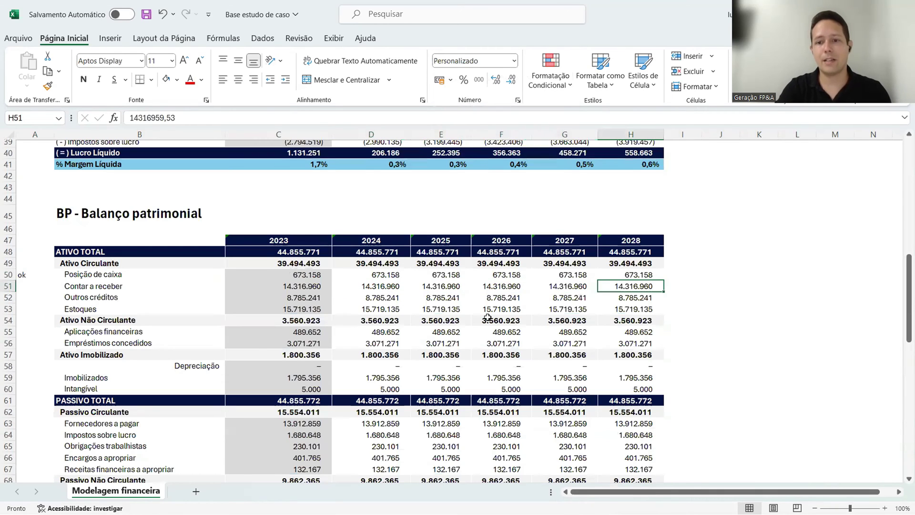
key(shift+Left)
key(shift+Left)
key(shift+Left)
key(shift+Left)
key(Right)
key(Left)
key(Left)
key(Left)
key(Left)
key(Left)
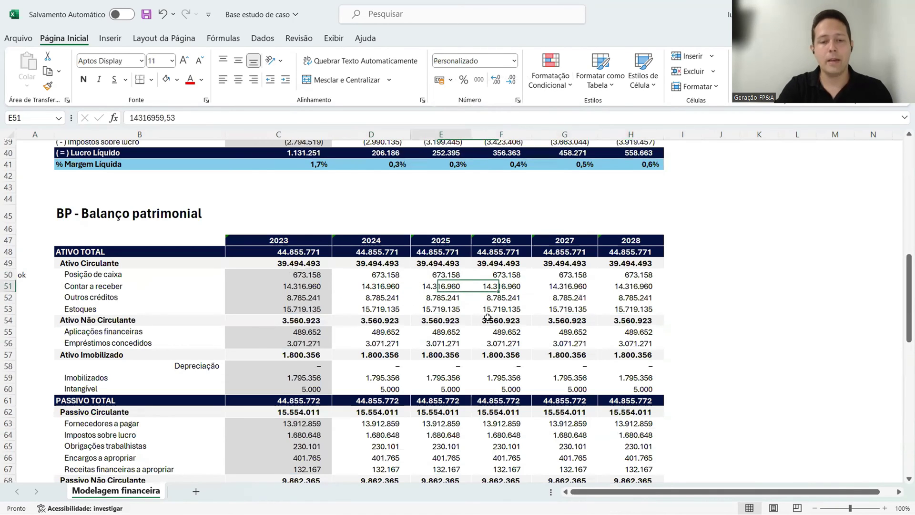
key(Down)
key(Right)
key(Right)
key(Left)
key(Up)
key(Left)
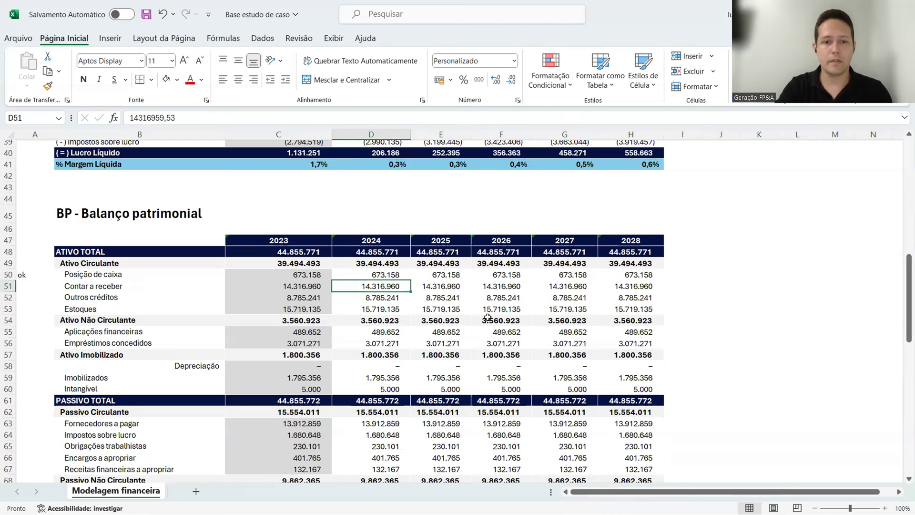
- Calculate the 2024 Contar a receber in D51 from gross revenue, deductions and PMR with =((D13+D14)*D9)/365
text(=)
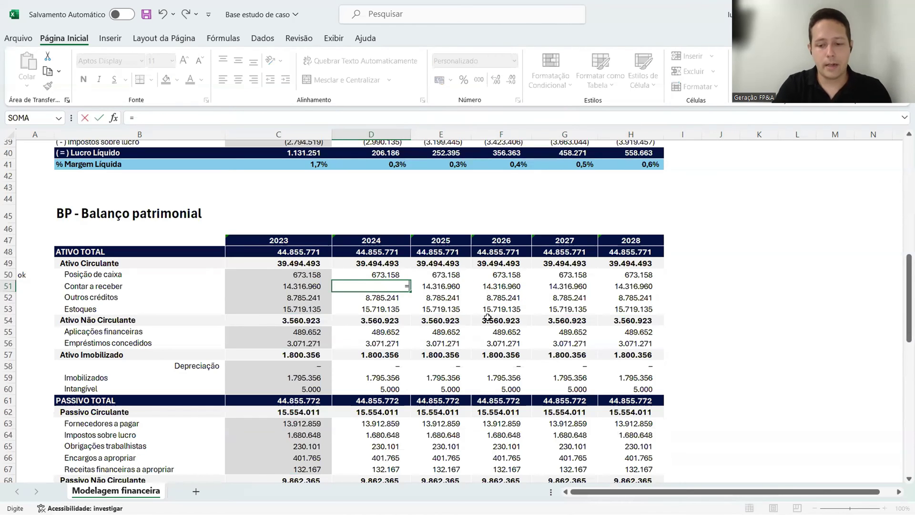
scroll(487, 317, up, 12)
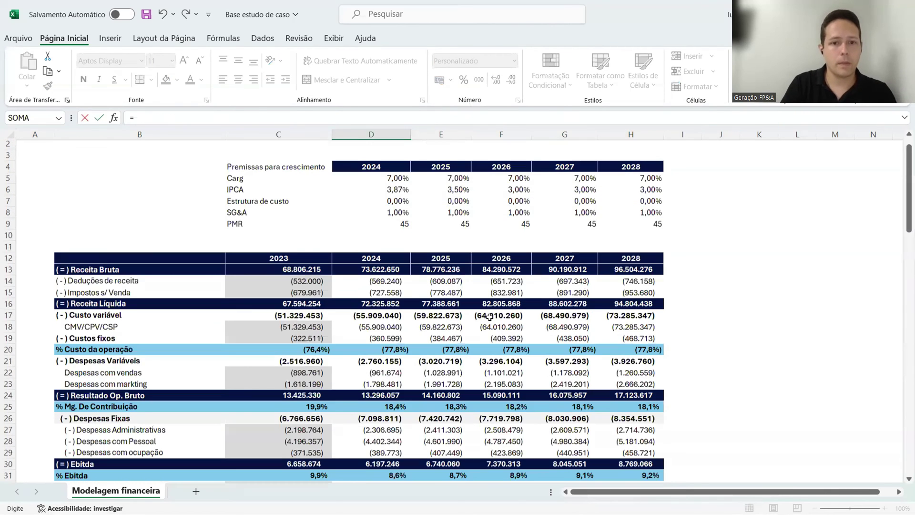
scroll(369, 292, up, 1)
click(370, 292)
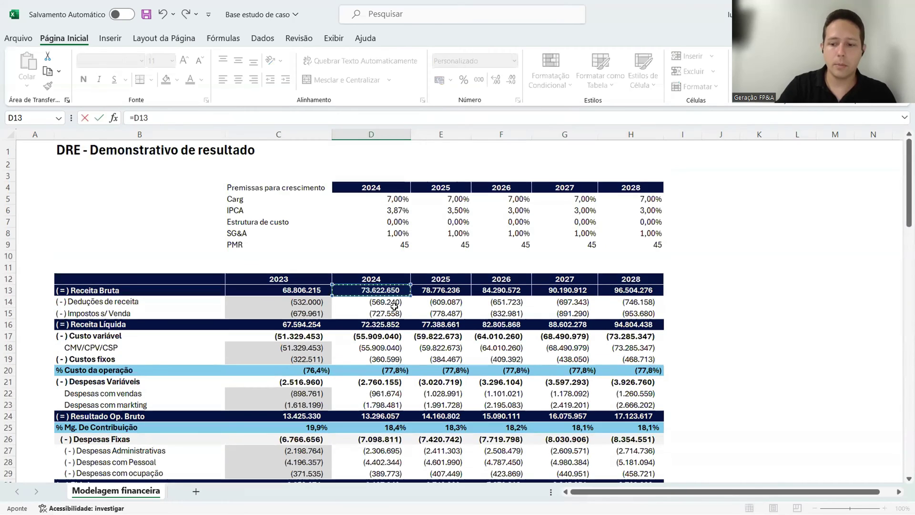
text(+)
click(379, 300)
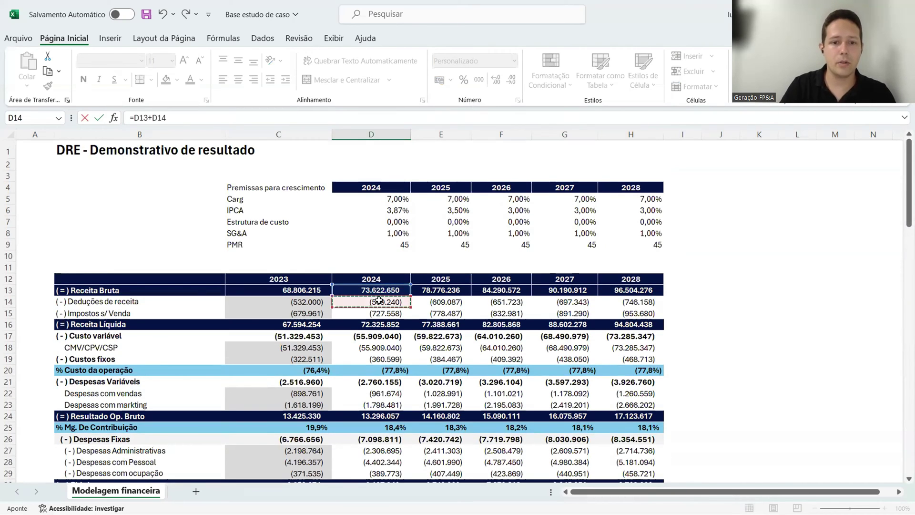
text())
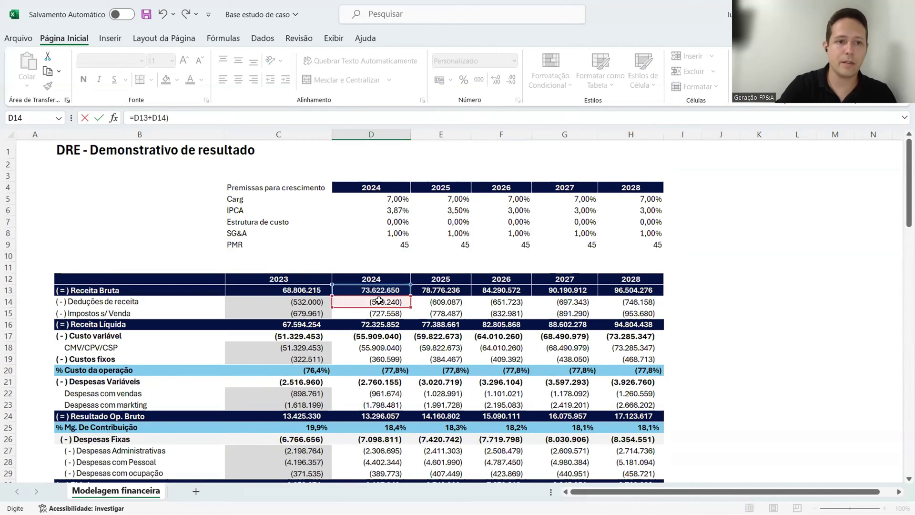
click(135, 121)
text(()
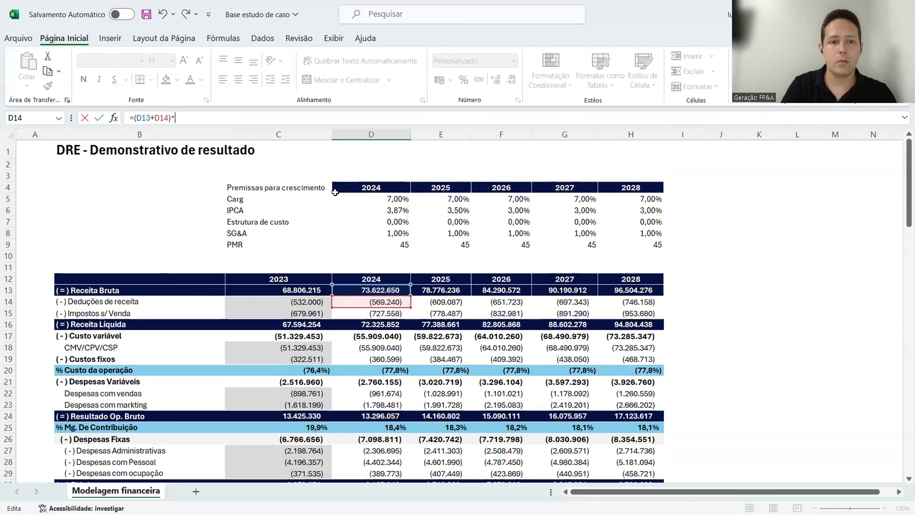
text(*)
click(390, 245)
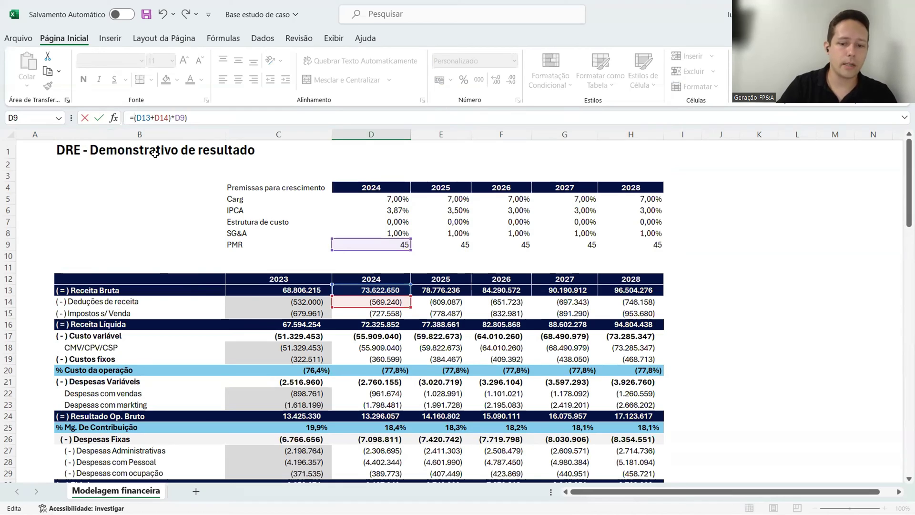
text(()
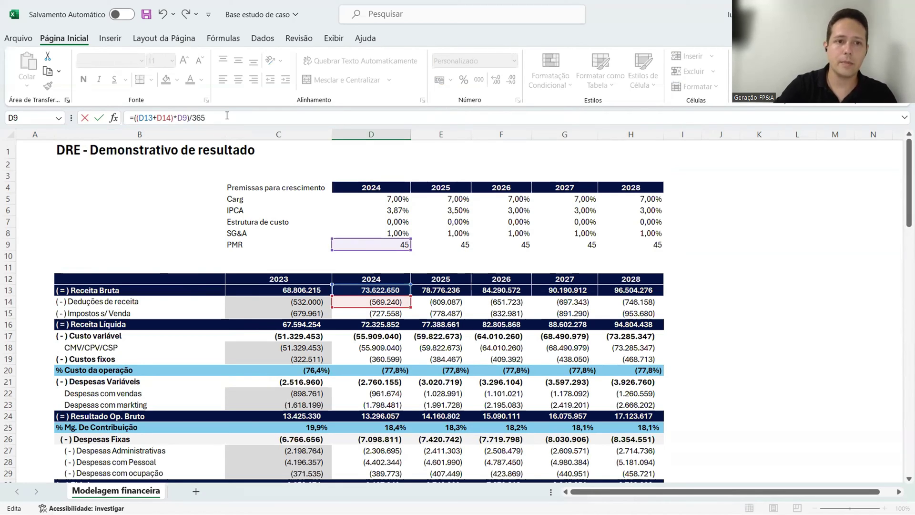
key(Return)
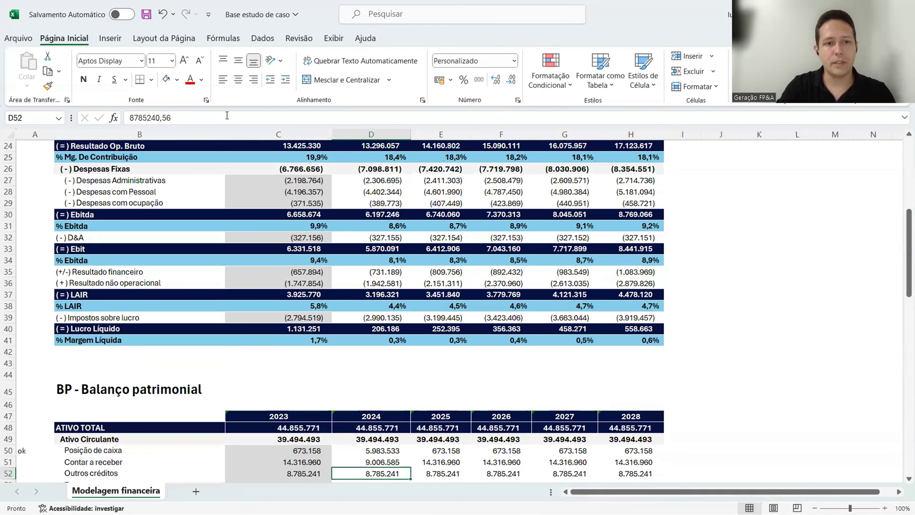
- Copy the 2024 Contar a receber formula from D51 across to 2028 in H51
key(Up)
key(Down)
key(Down)
key(Down)
key(Up)
key(Up)
key(Up)
key(ctrl+c)
key(shift+Right)
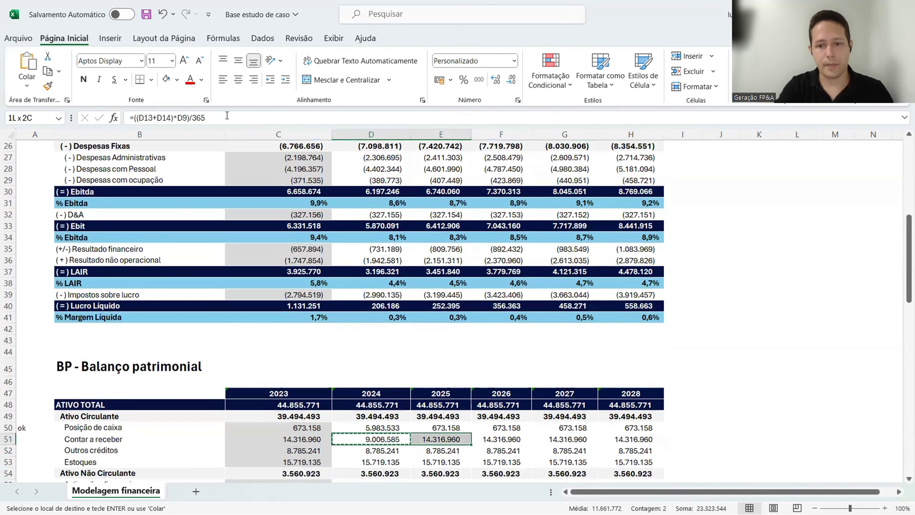
key(shift+Right)
key(shift+Right)
key(shift+Right)
key(Return)
- Review the Contar a receber formulas and balances in row 51 for each year from 2024 to 2028
key(Down)
key(Right)
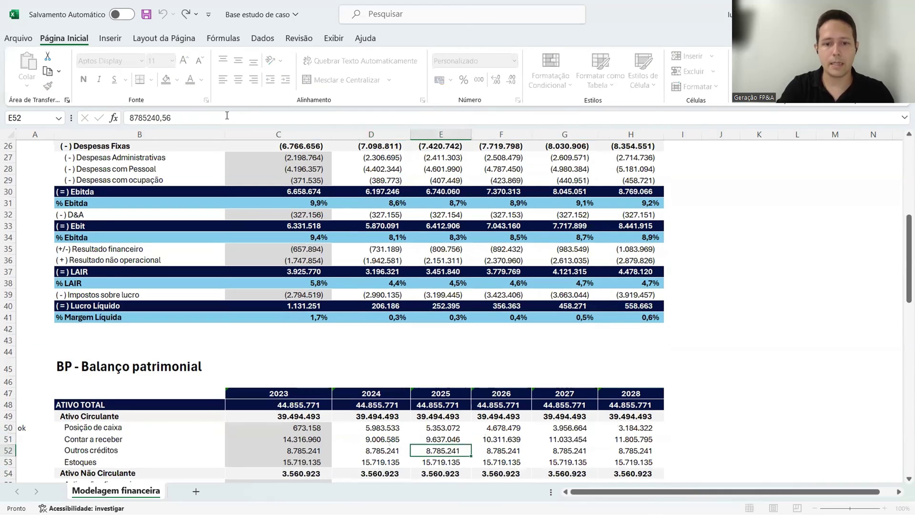
key(Up)
key(Right)
key(Down)
key(Up)
key(Right)
key(Down)
key(Up)
key(Right)
key(Down)
key(Up)
key(Left)
key(Left)
key(Left)
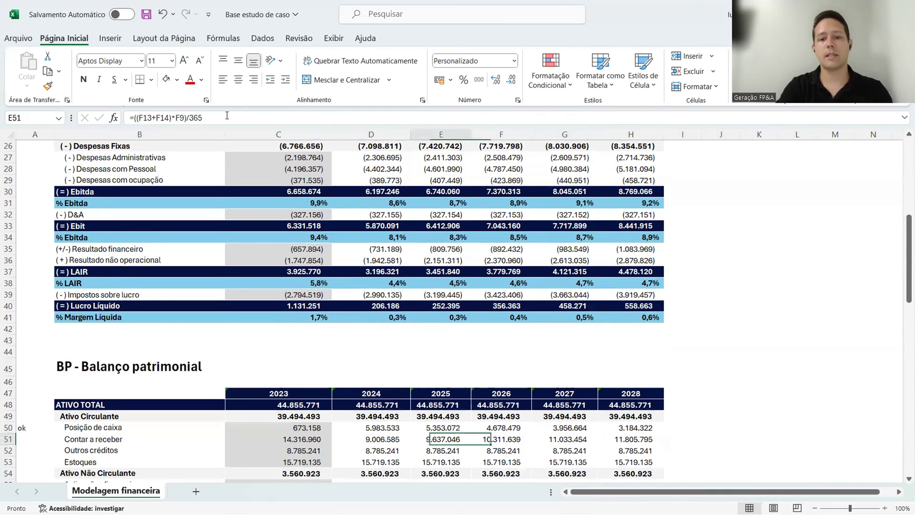
key(Left)
scroll(333, 200, down, 4)
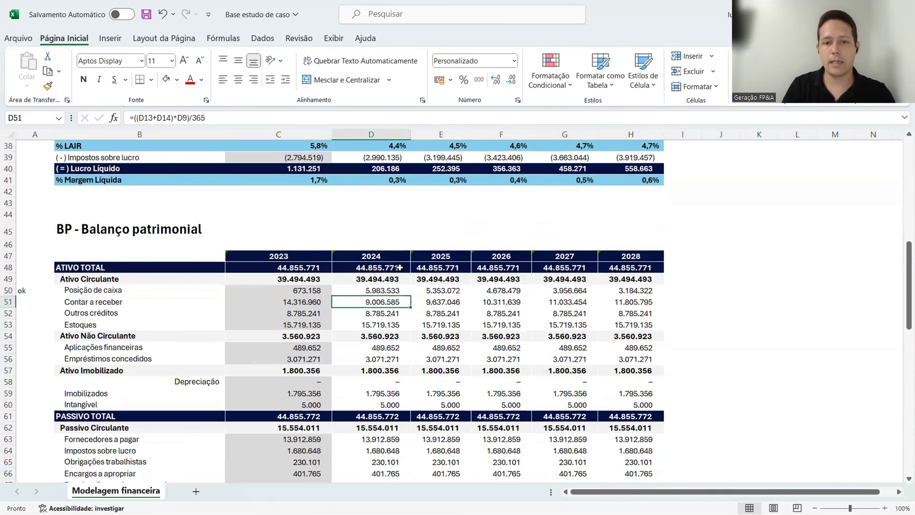
key(Right)
key(Right)
key(Right)
key(Right)
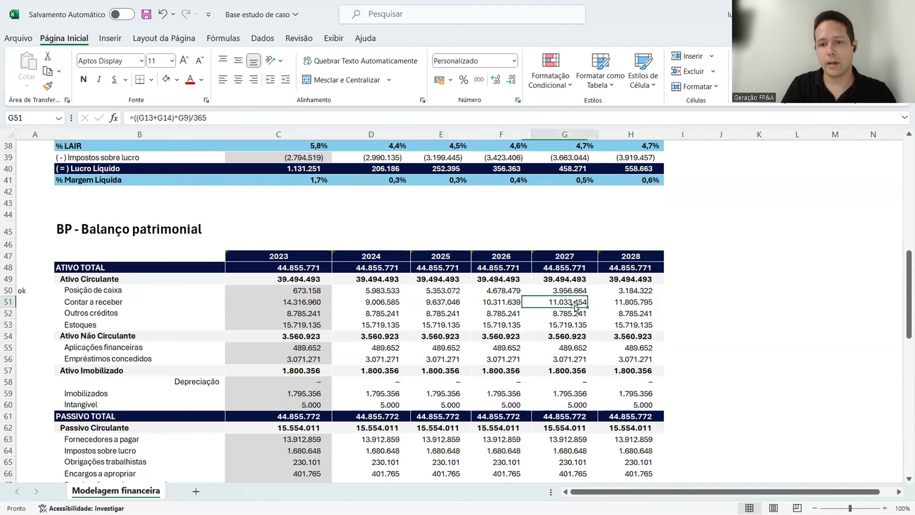
click(365, 303)
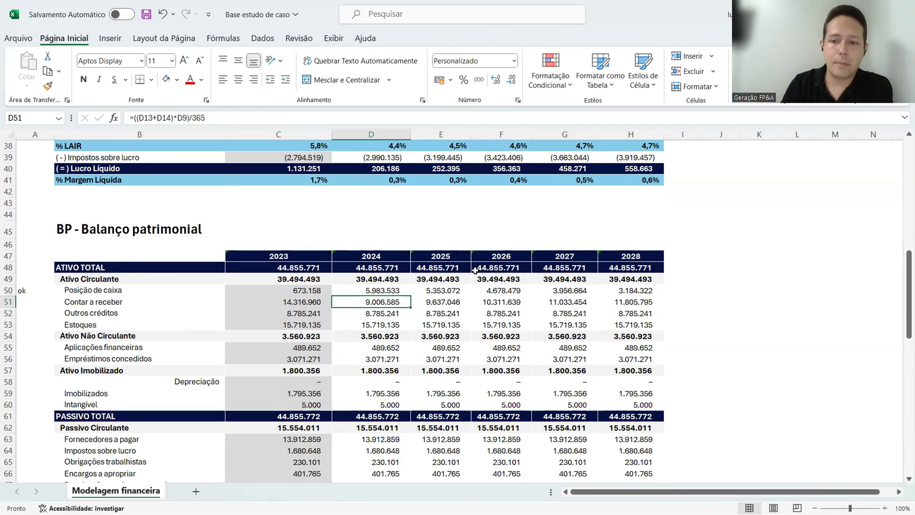
- Examine the balance sheet Check in row 74 for each projected year
scroll(475, 270, down, 3)
click(422, 463)
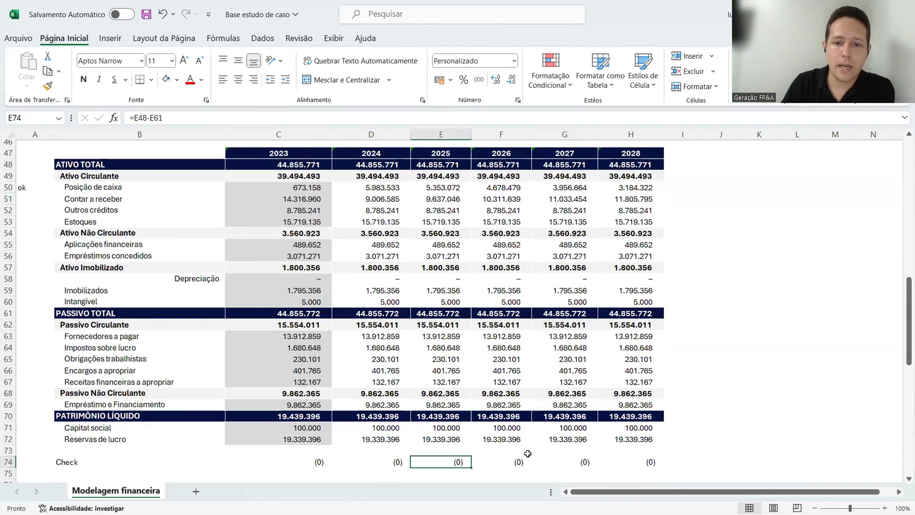
click(522, 461)
click(571, 462)
click(646, 460)
scroll(495, 353, down, 5)
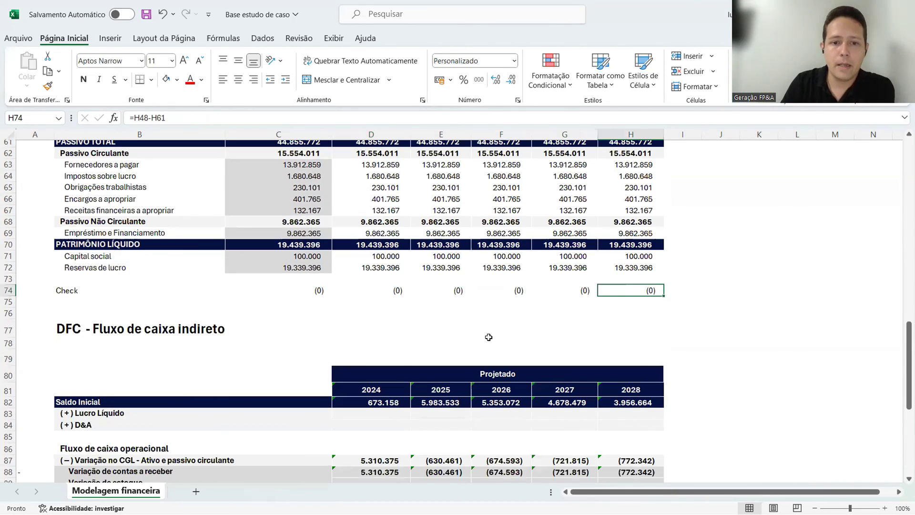
click(393, 291)
click(80, 292)
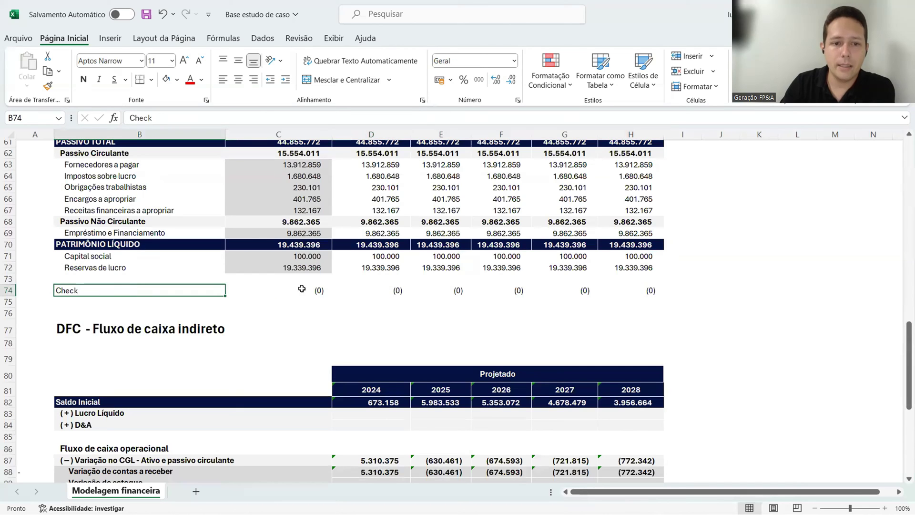
- Enter the 2024 cash flow Check in D109 as =D50-D107, subtracting Geração de caixa acumulada from Posição de caixa
scroll(399, 281, down, 7)
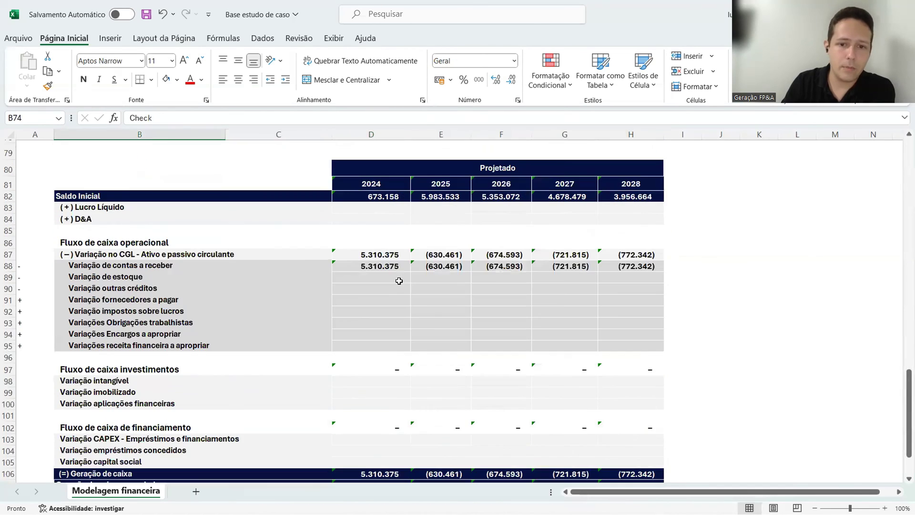
scroll(399, 281, down, 2)
click(209, 406)
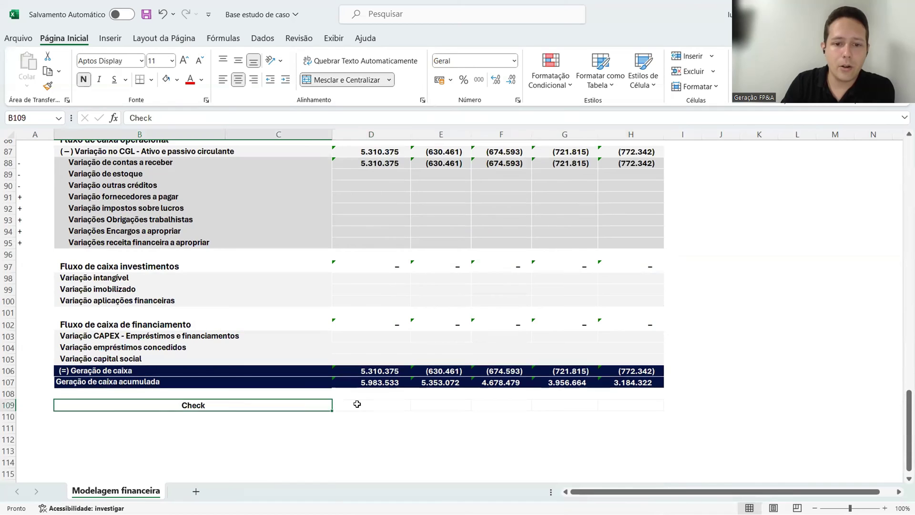
click(381, 404)
scroll(541, 425, up, 2)
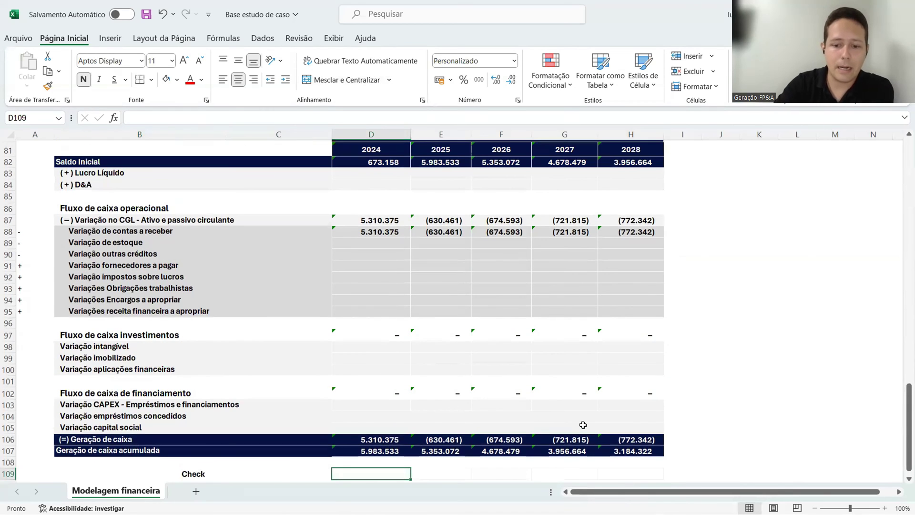
text(=)
scroll(583, 424, up, 12)
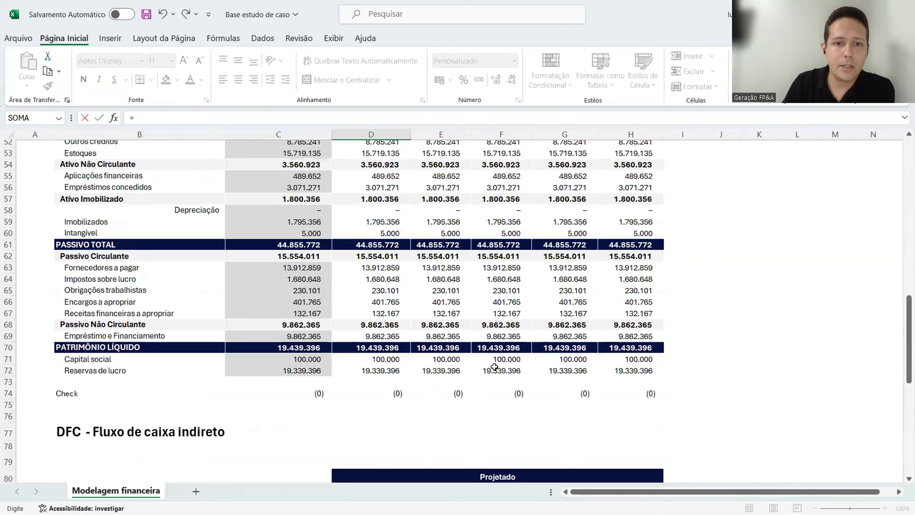
click(390, 189)
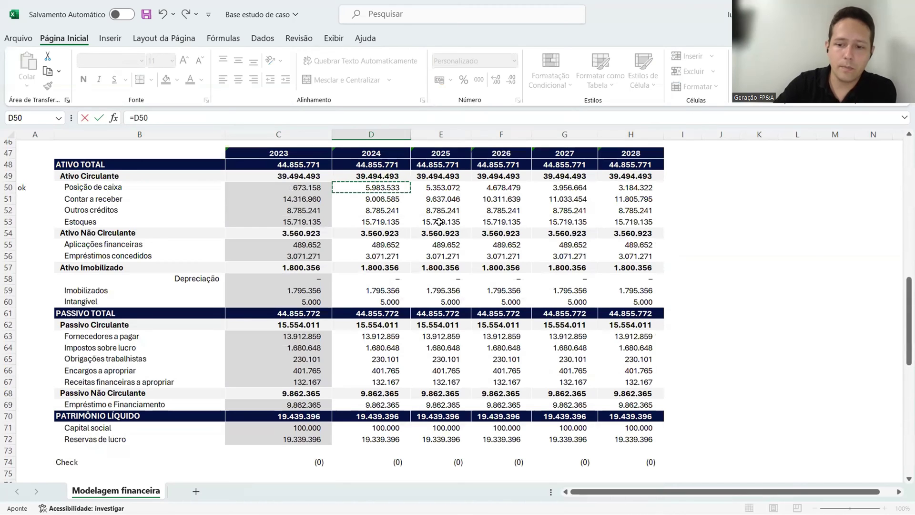
text(-)
scroll(439, 223, down, 2)
scroll(439, 222, down, 11)
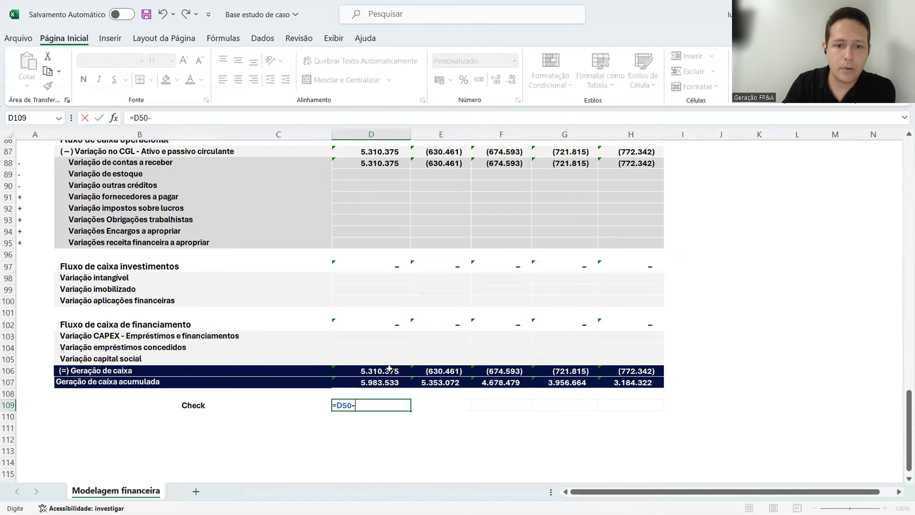
click(384, 381)
key(ctrl+Return)
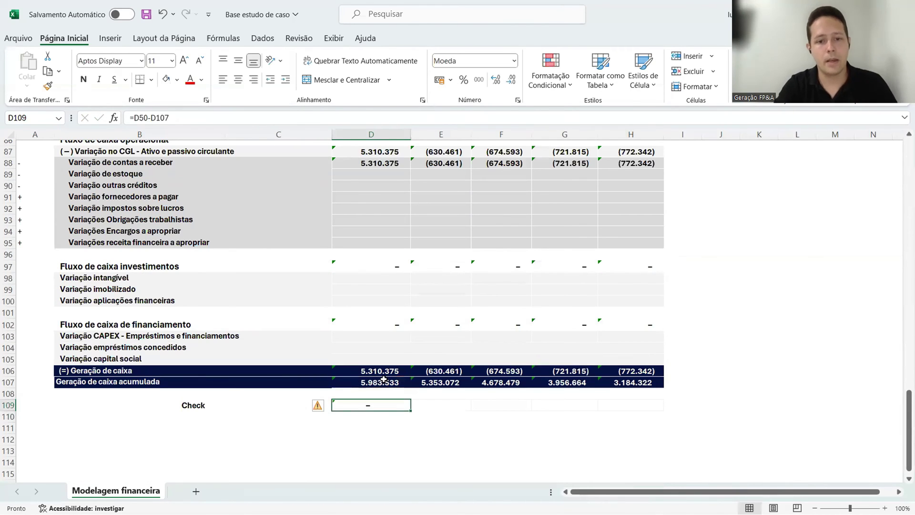
- Copy the cash flow Check formula from D109 across to 2028 in H109
key(ctrl+c)
key(shift+Right)
key(shift+Right)
key(shift+Right)
key(shift+Right)
key(Return)
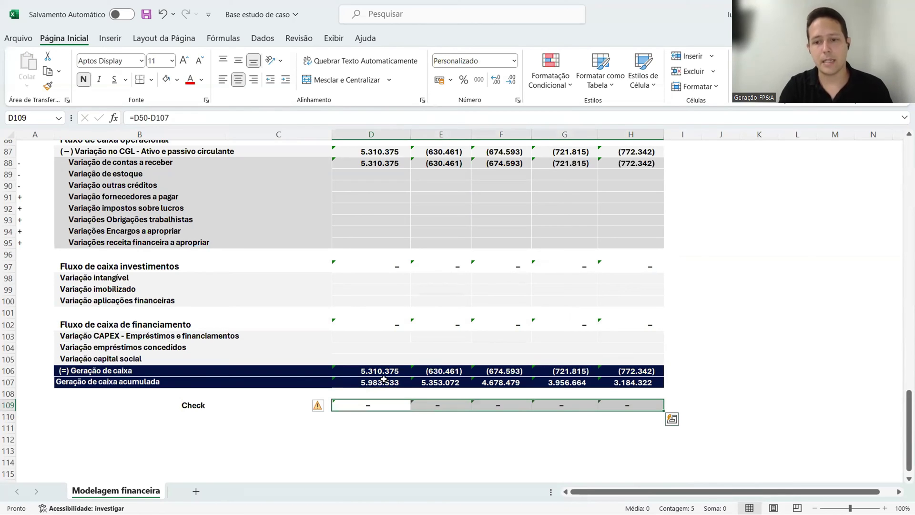
drag(377, 409, 376, 409)
- Compare the yearly Variação de contas a receber in DFC row 88 with the Contar a receber balances in row 51
scroll(432, 341, up, 3)
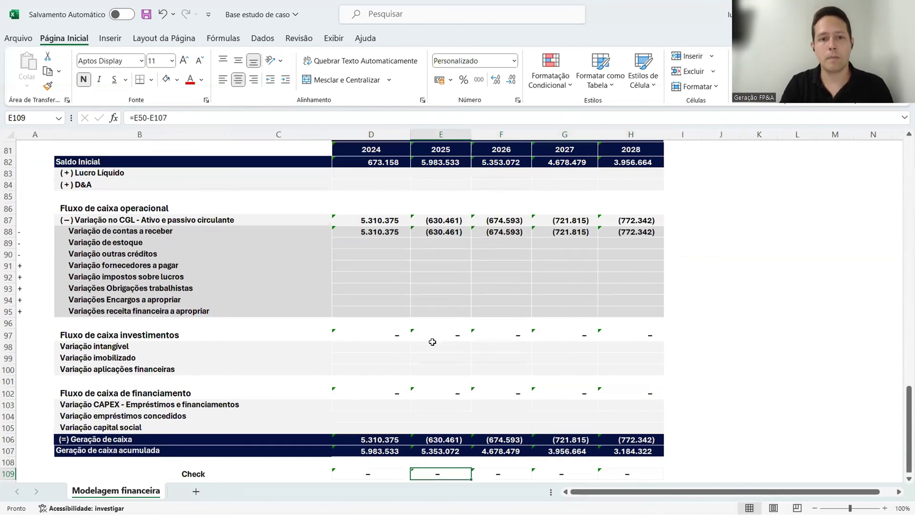
click(378, 266)
scroll(391, 293, up, 1)
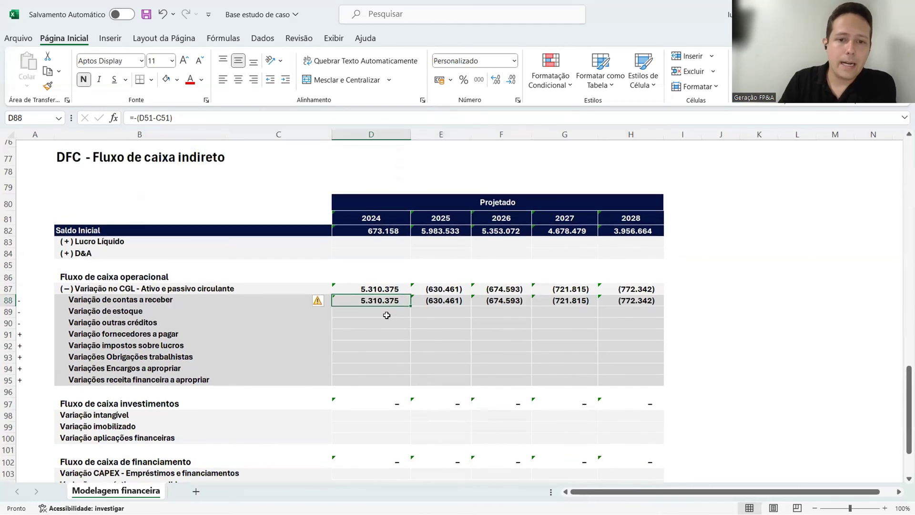
click(439, 301)
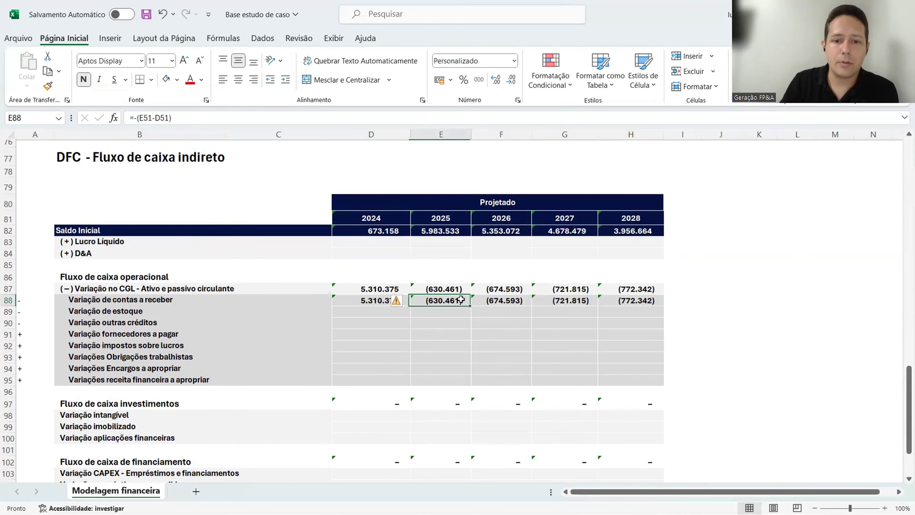
key(Right)
click(353, 298)
scroll(412, 324, up, 10)
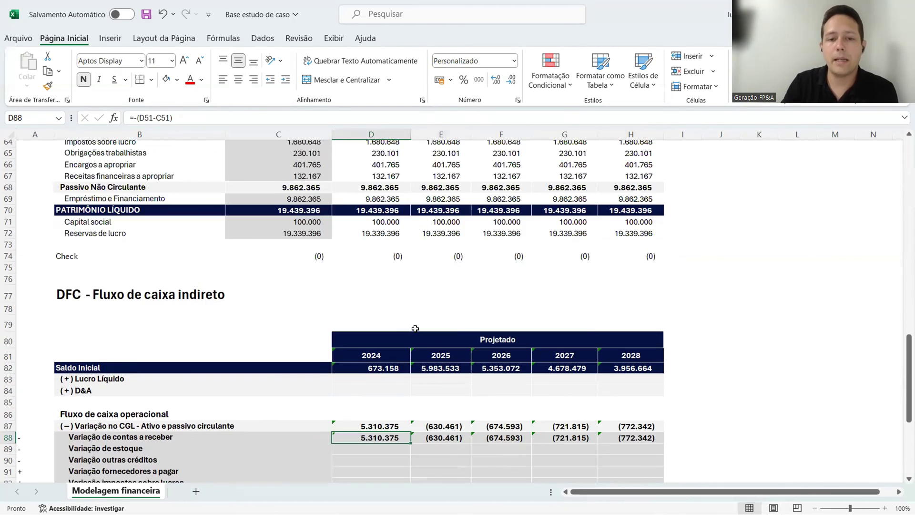
click(297, 201)
click(375, 203)
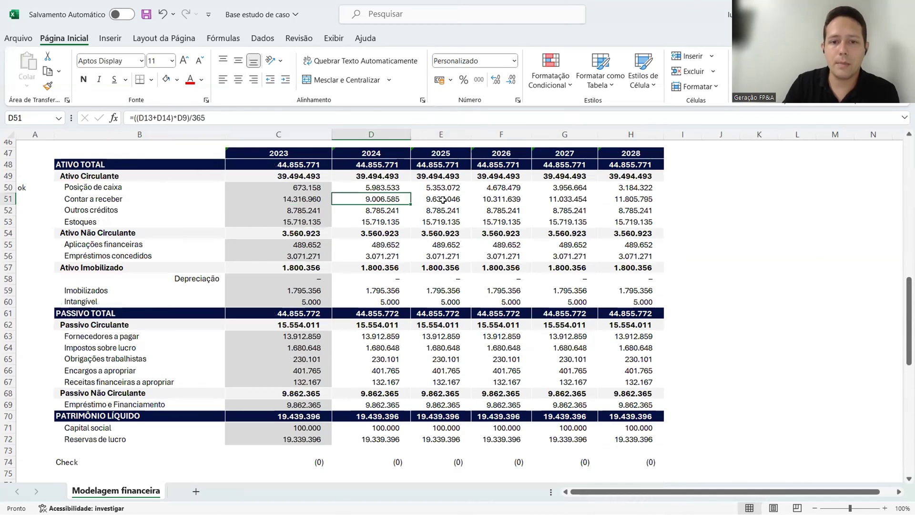
click(443, 200)
click(502, 200)
click(557, 199)
click(614, 200)
scroll(513, 247, down, 8)
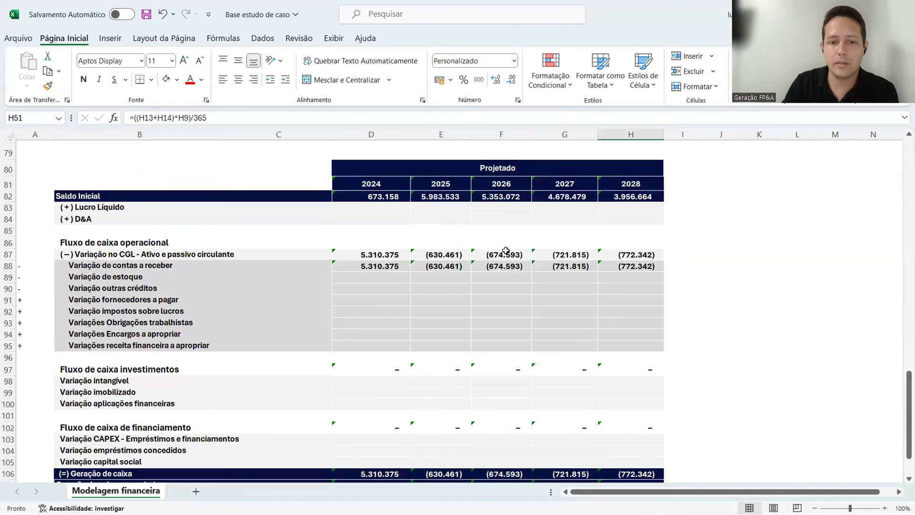
click(392, 197)
scroll(425, 259, up, 2)
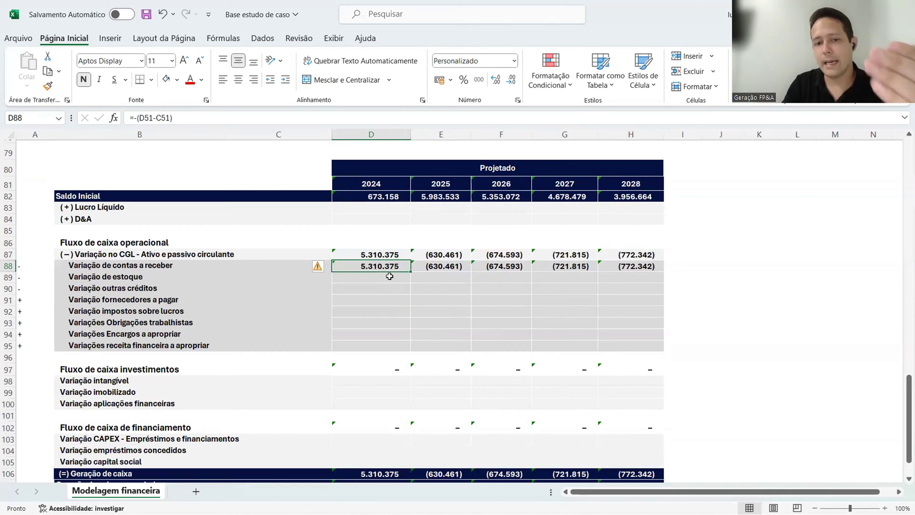
- Examine the projected Variação de contas a receber formulas in the DFC alongside the 2024 Posição de caixa link in the balance sheet
click(27, 276)
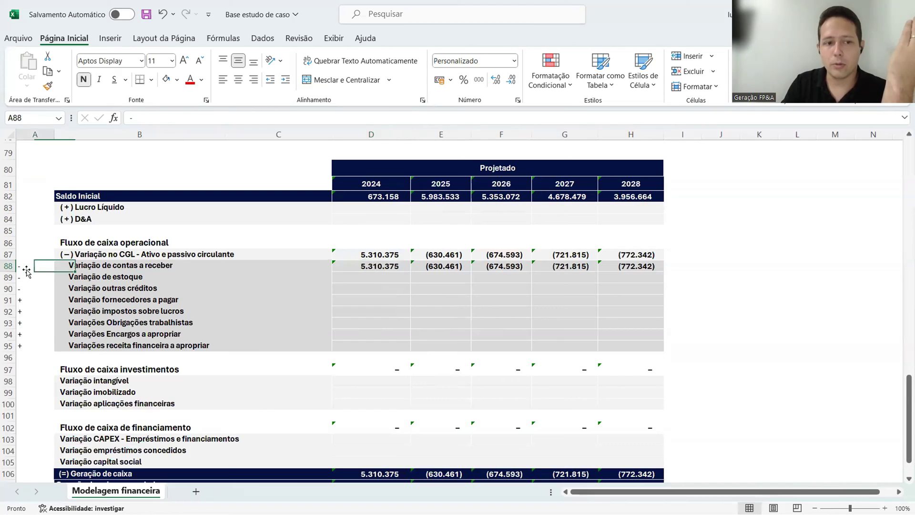
click(379, 267)
click(386, 297)
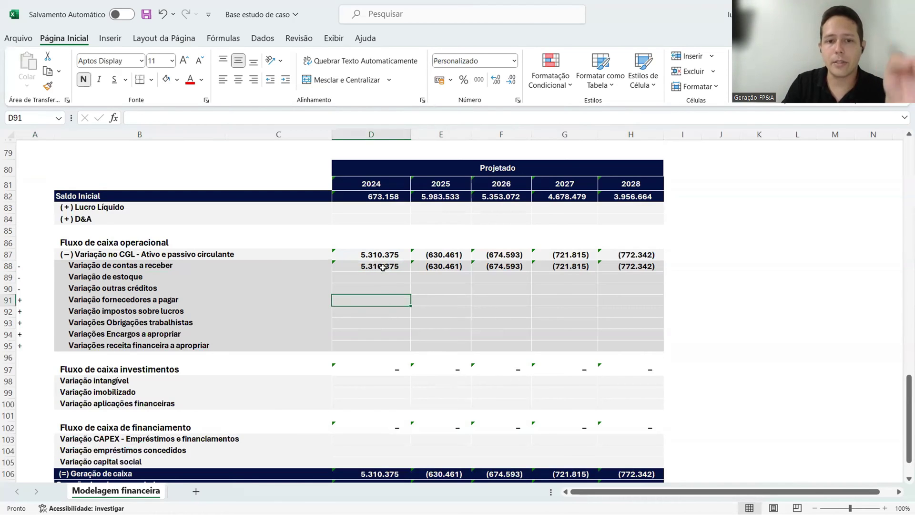
click(383, 267)
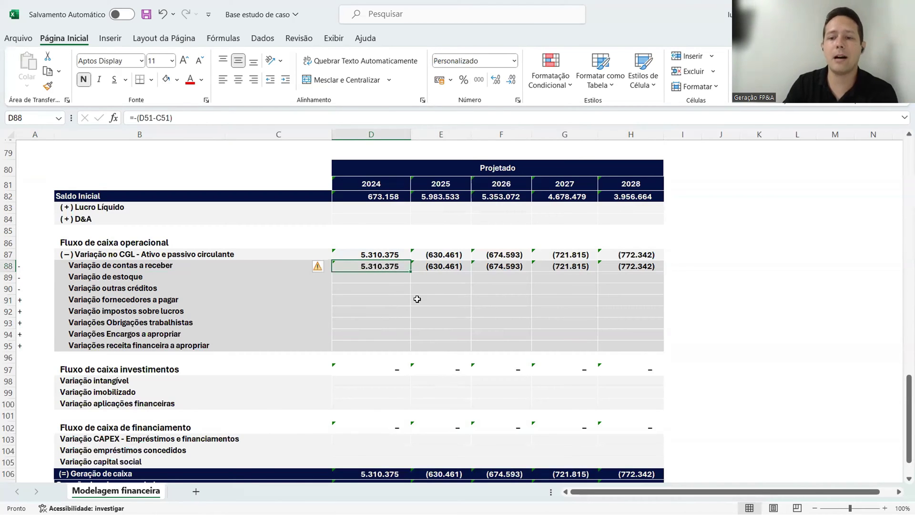
scroll(415, 311, up, 12)
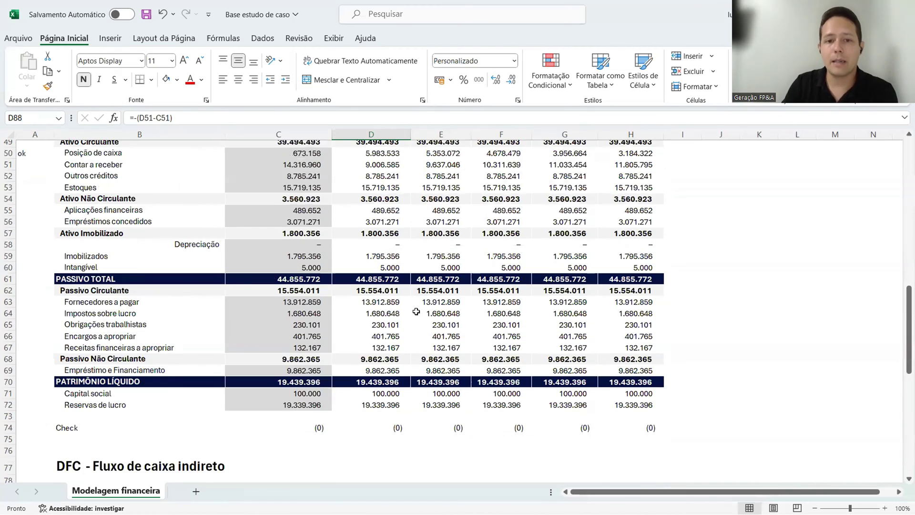
click(385, 222)
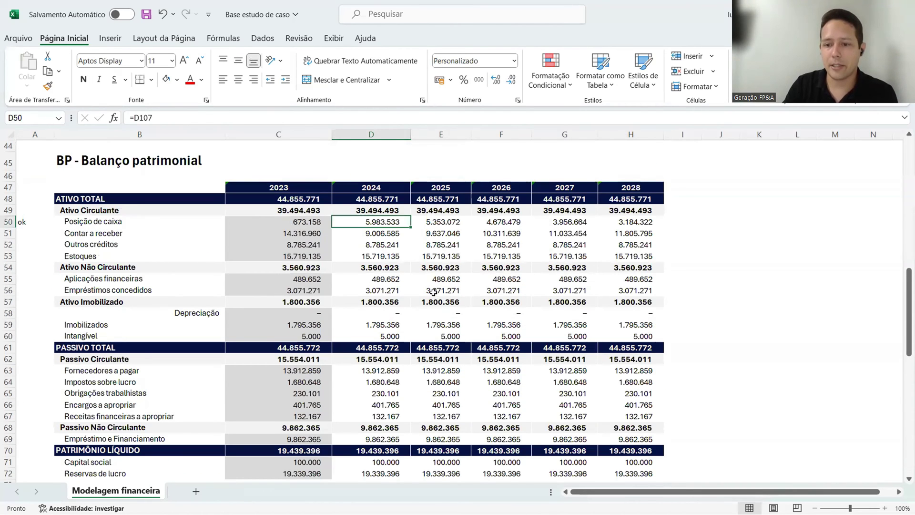
scroll(434, 293, down, 10)
click(447, 334)
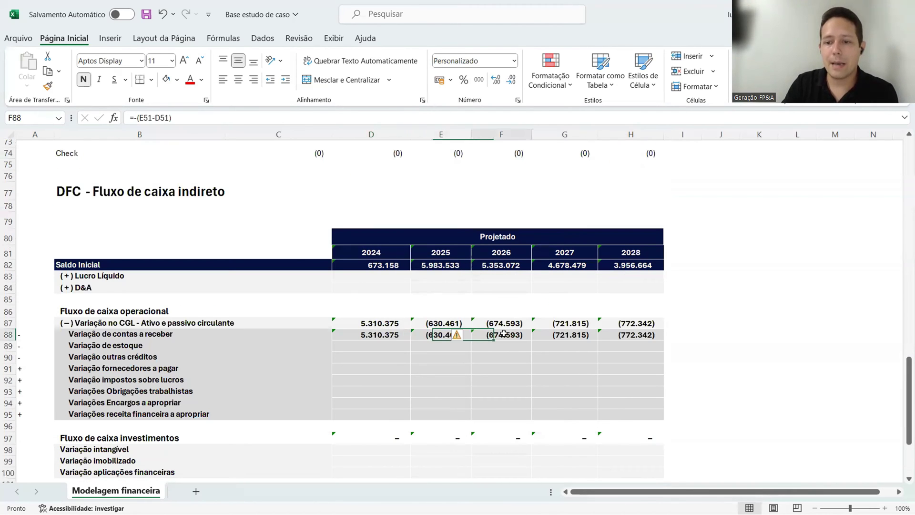
key(Right)
- Compare the projected Contar a receber and Posição de caixa balances up to 2026 with the DFC cash flow rows
scroll(389, 191, up, 8)
scroll(389, 190, up, 2)
click(440, 233)
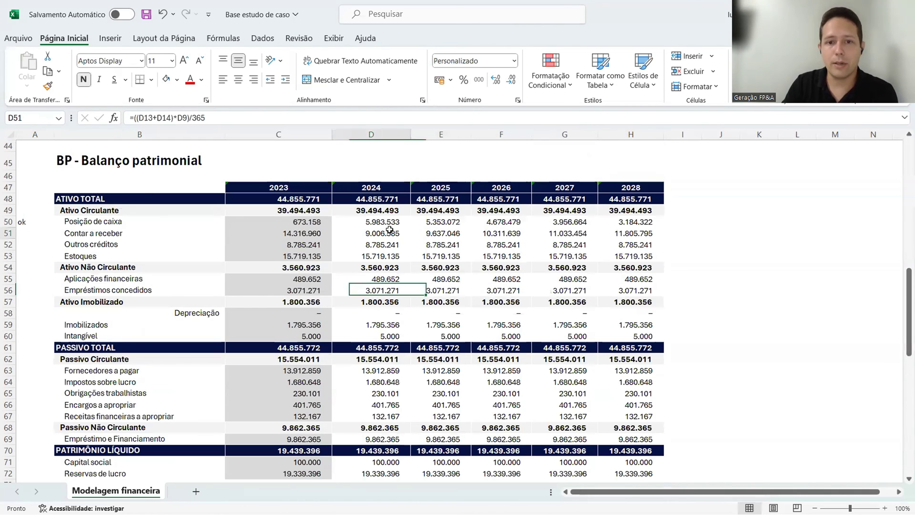
click(498, 235)
click(499, 224)
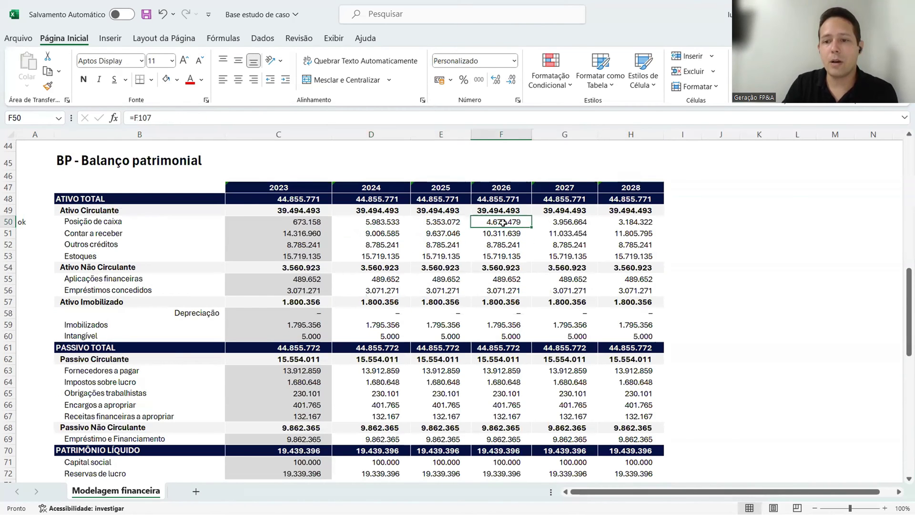
scroll(499, 230, down, 8)
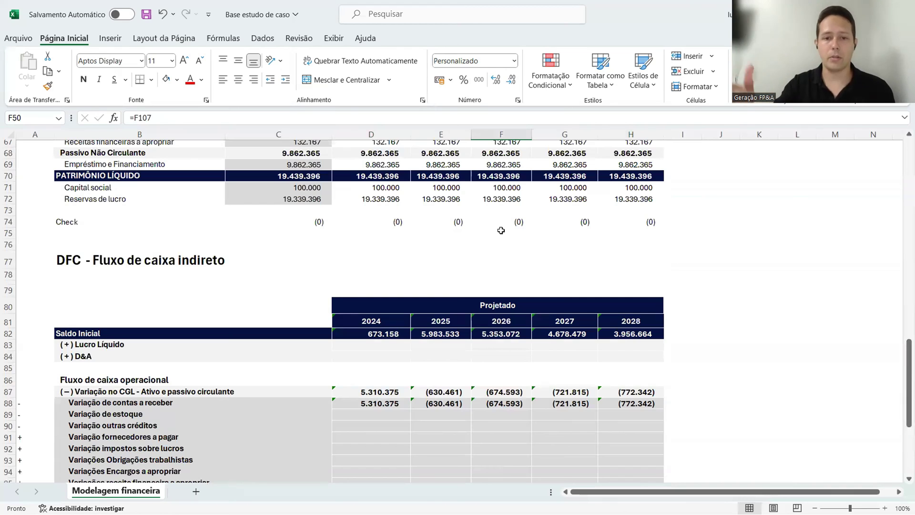
scroll(512, 261, down, 1)
scroll(496, 295, down, 2)
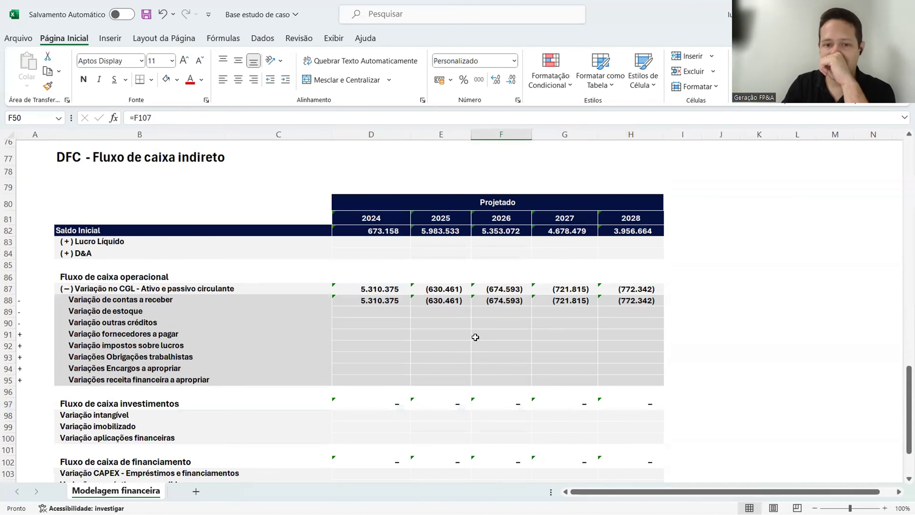
scroll(443, 329, down, 2)
- Mark the Contar a receber row of the balance sheet as "ok" in A51
scroll(415, 320, up, 12)
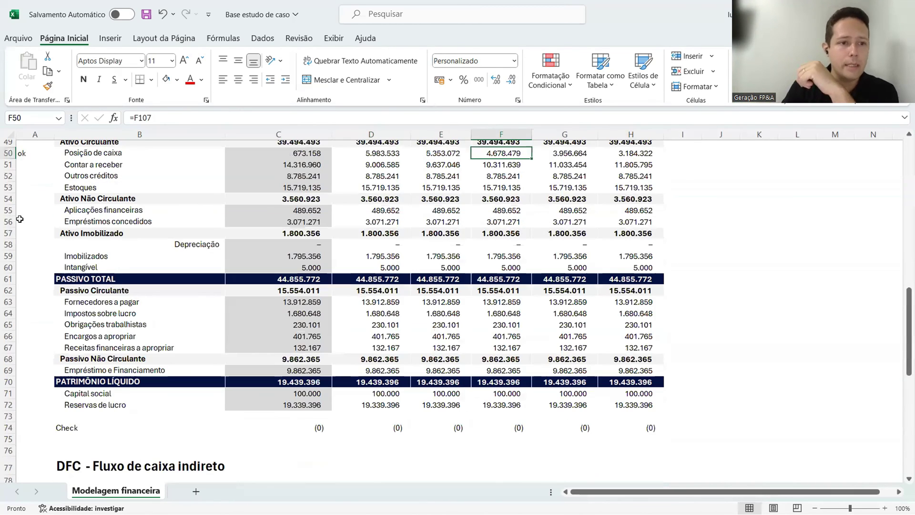
key(ctrl+Left)
key(Down)
text(ok)
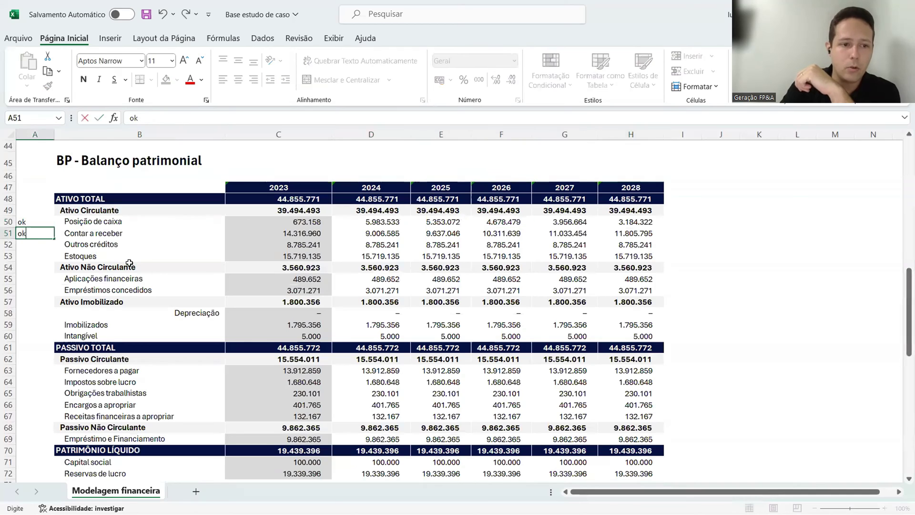
key(Return)
- Enter a 5% growth rate in A52 beside Outros créditos
key(Right)
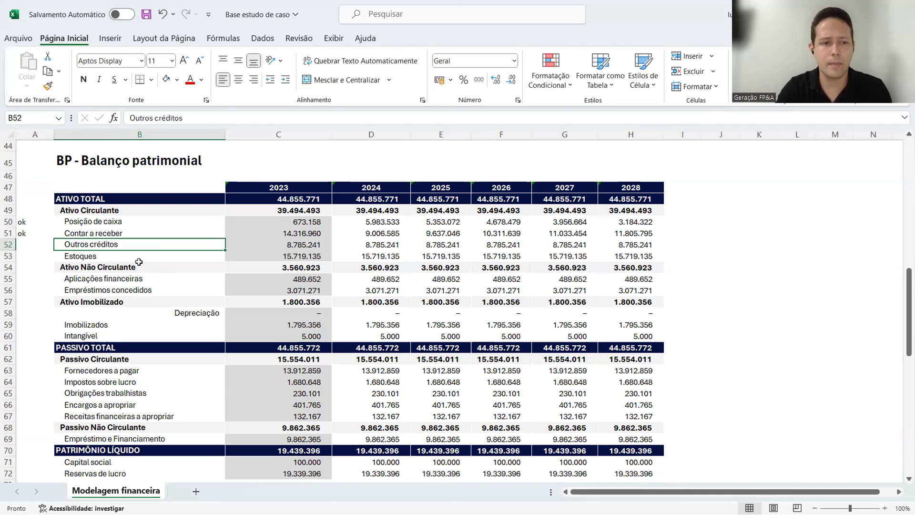
key(Left)
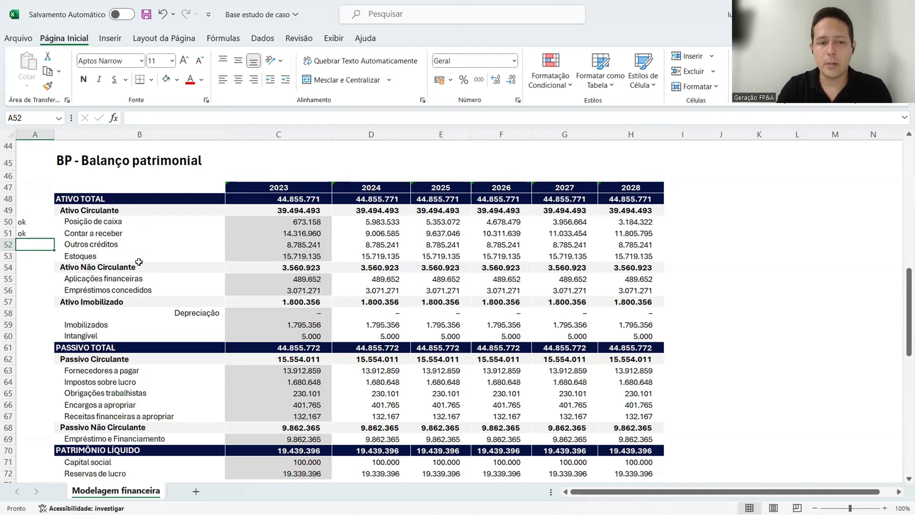
text(5%)
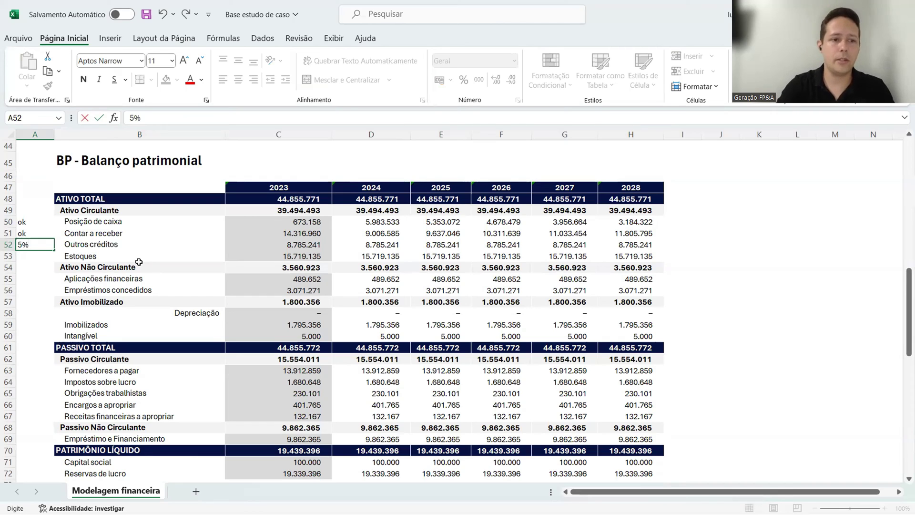
key(Return)
key(Up)
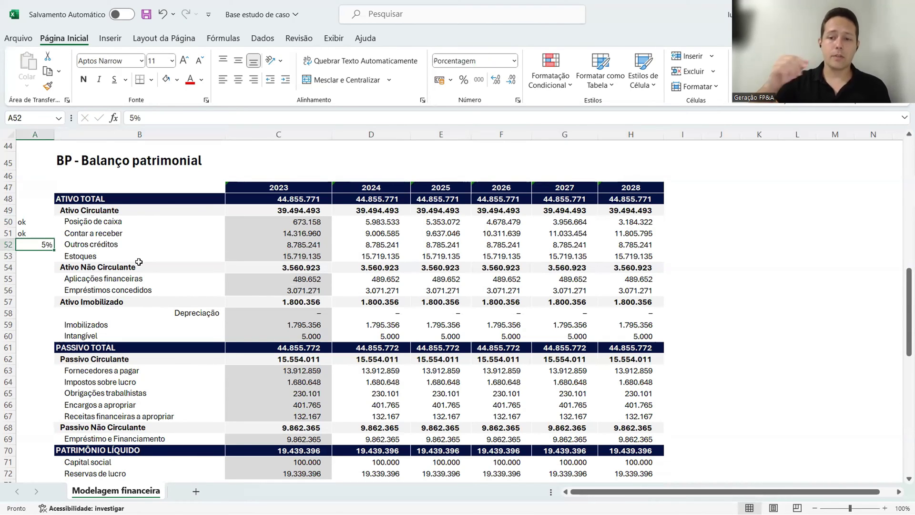
- Center the 5% rate in A52 and the rest of the row notes in A50:A72
click(296, 245)
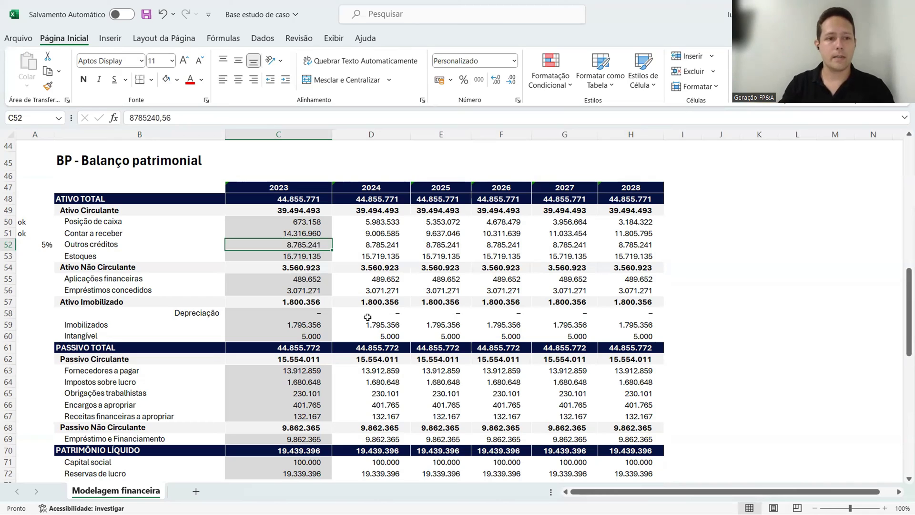
click(30, 243)
click(238, 79)
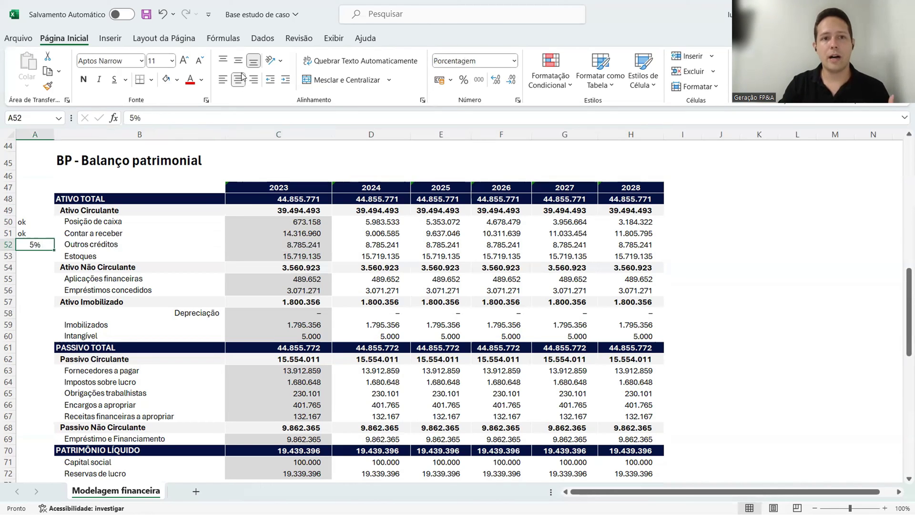
click(238, 60)
drag(27, 219, 29, 474)
click(238, 60)
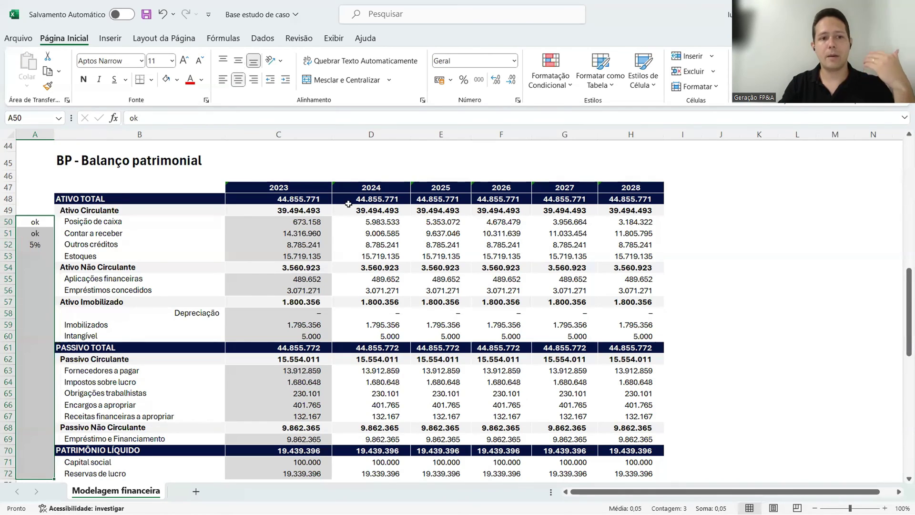
- Review the DRE growth assumptions for IPCA, Estrutura de custo and SG&A across the projected years
scroll(388, 231, up, 10)
scroll(438, 203, up, 5)
click(376, 212)
drag(441, 211, 443, 232)
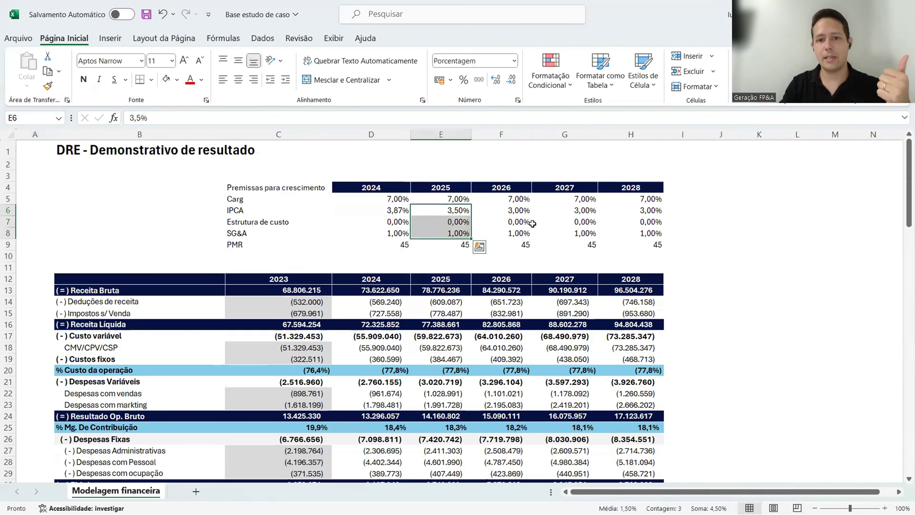
click(547, 222)
scroll(257, 241, down, 13)
scroll(300, 263, down, 3)
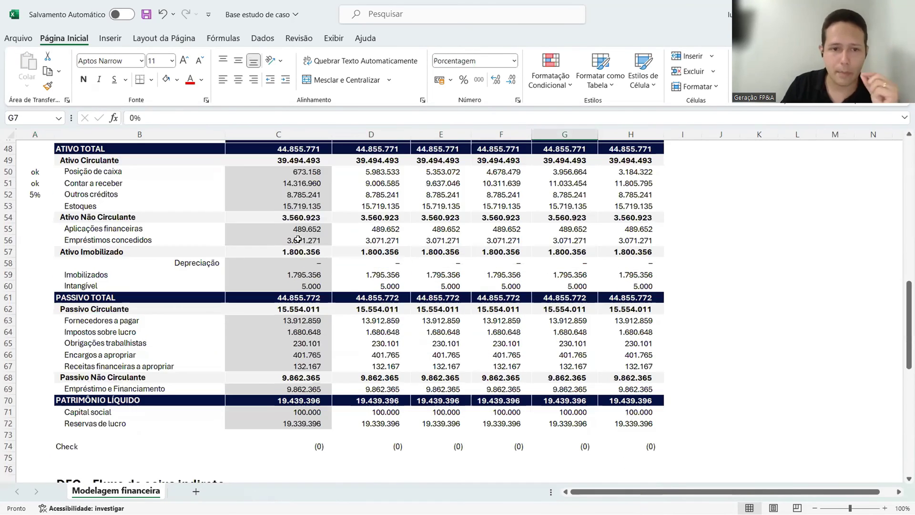
- Inspect the Estoques, Outros créditos and Contar a receber rows of the balance sheet and their base values
click(300, 206)
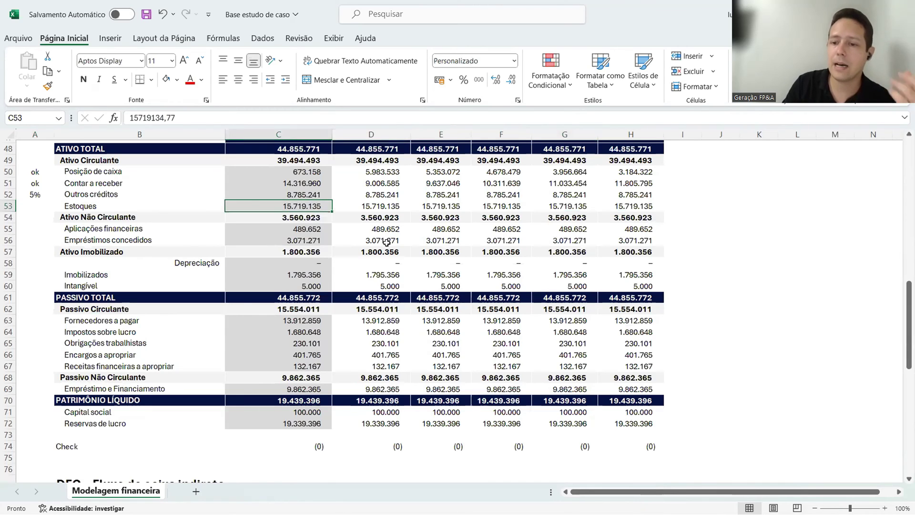
click(303, 197)
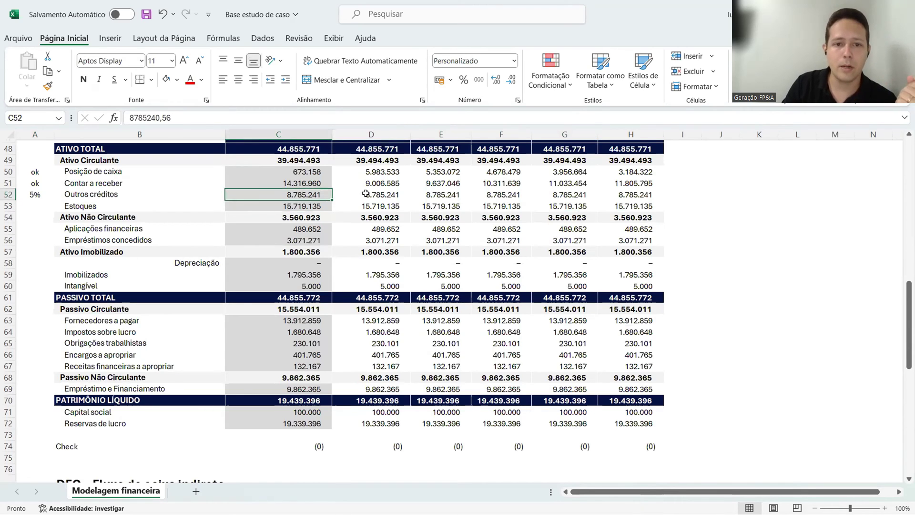
key(Right)
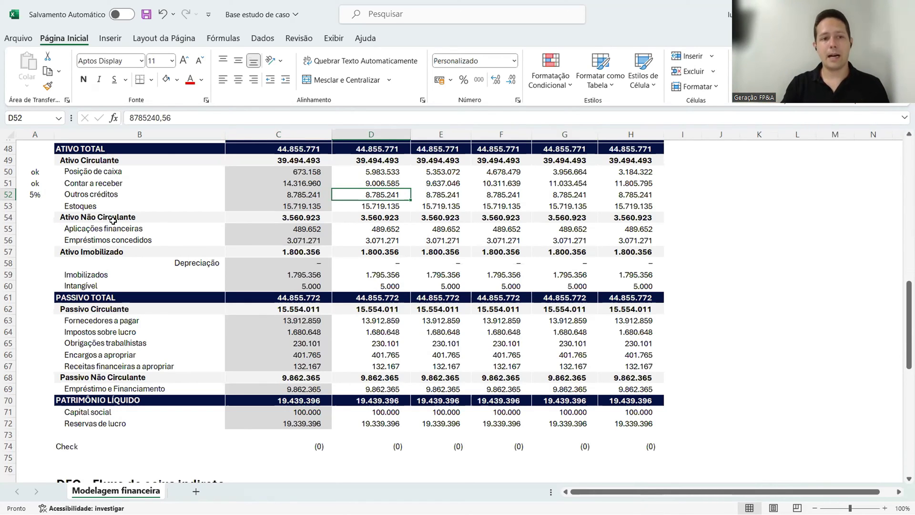
click(143, 195)
key(Right)
click(141, 194)
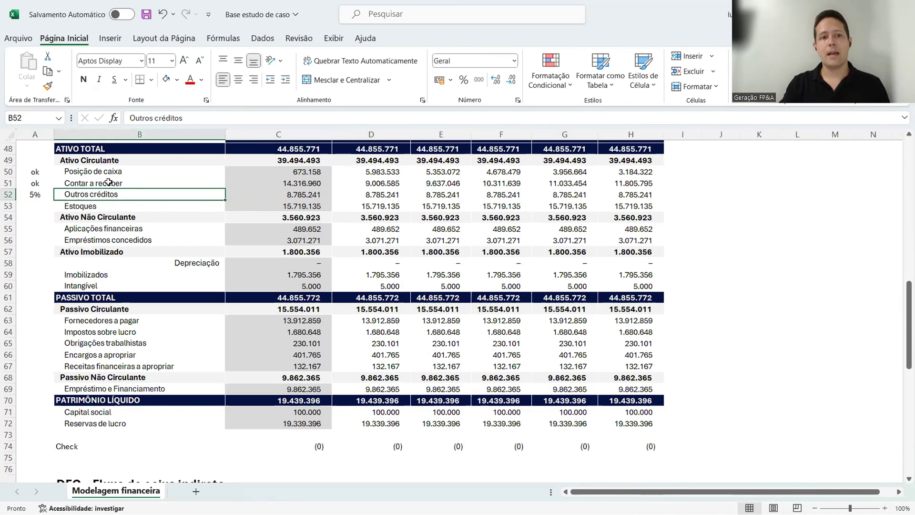
click(109, 182)
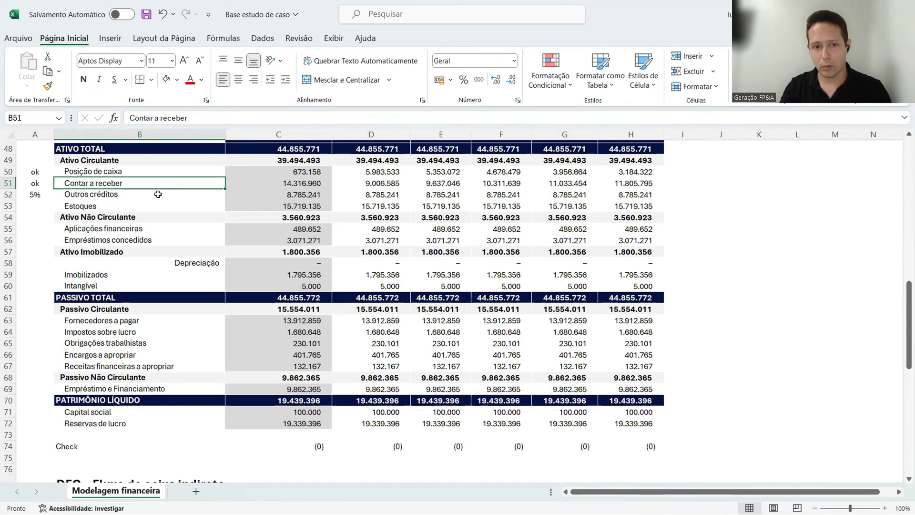
- Append the growth factor *(1+) to the 2024 Outros créditos value in D52, leaving its rate empty
click(370, 195)
click(195, 116)
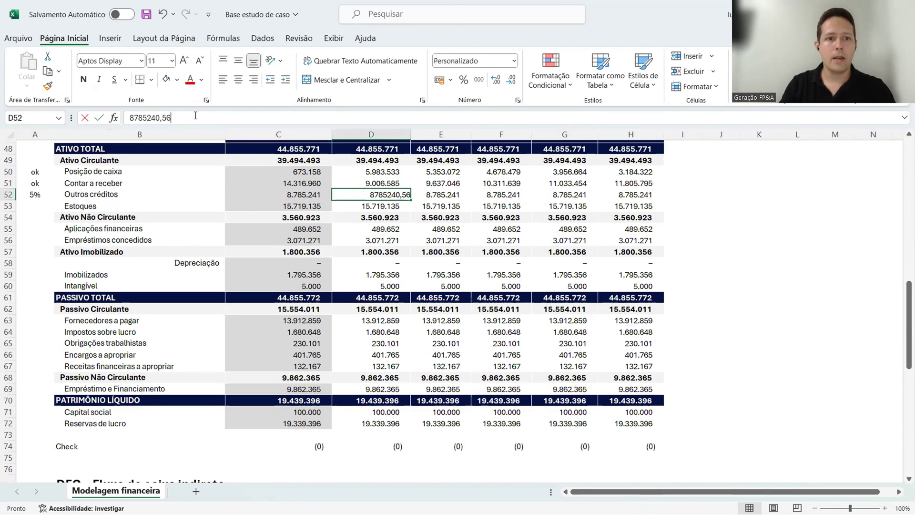
text(*()
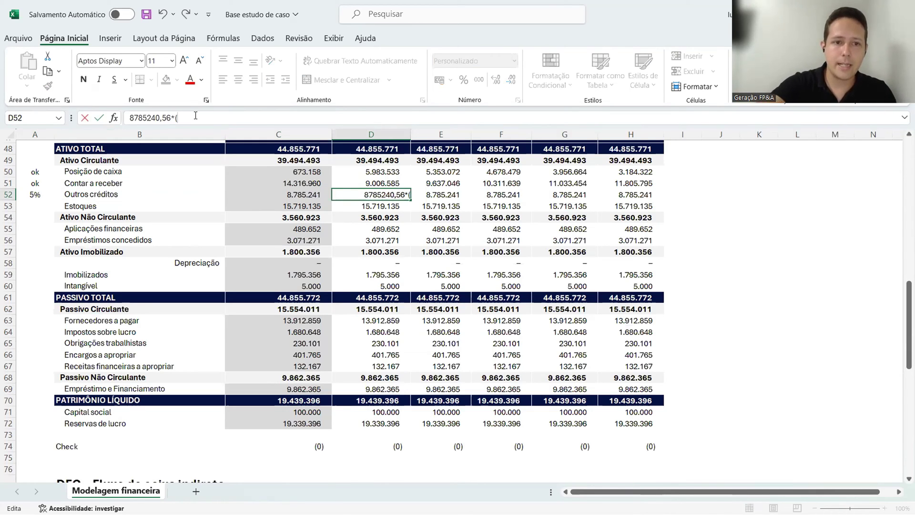
text(1+)
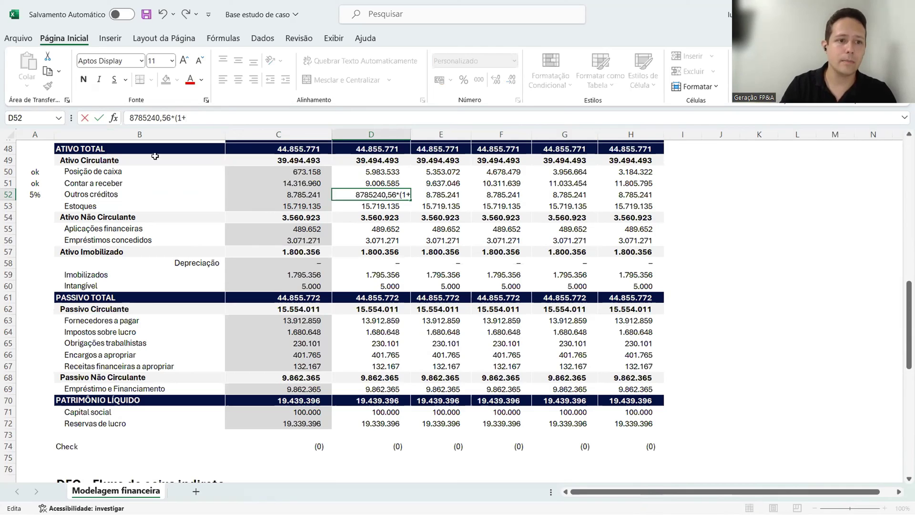
click(36, 192)
click(380, 197)
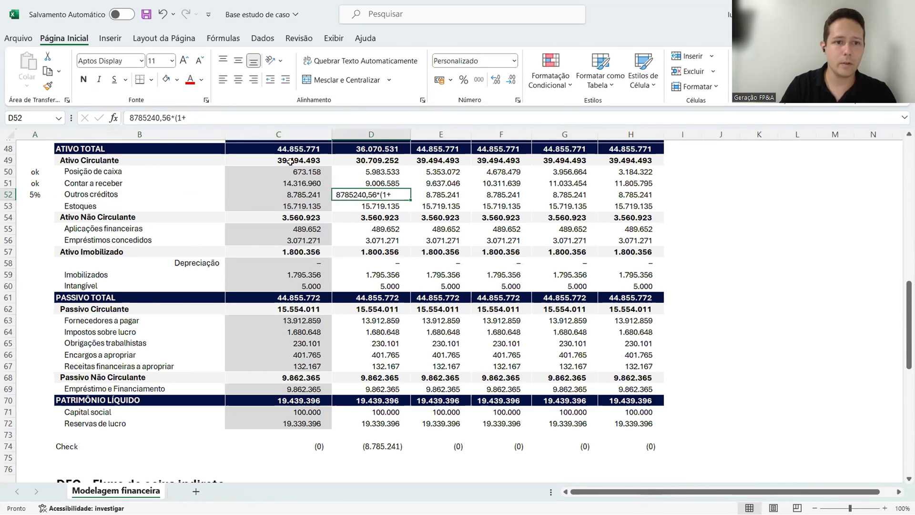
click(228, 120)
text(5%)
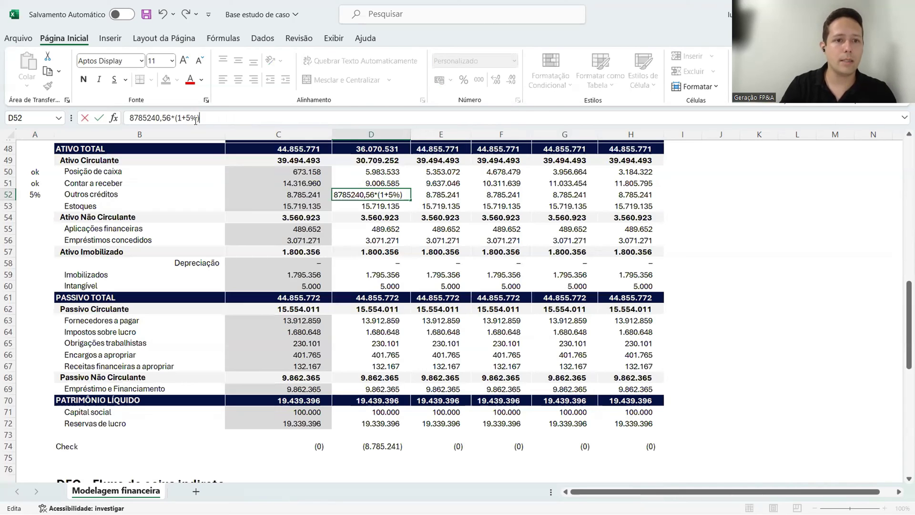
key(BackSpace)
key(BackSpace)
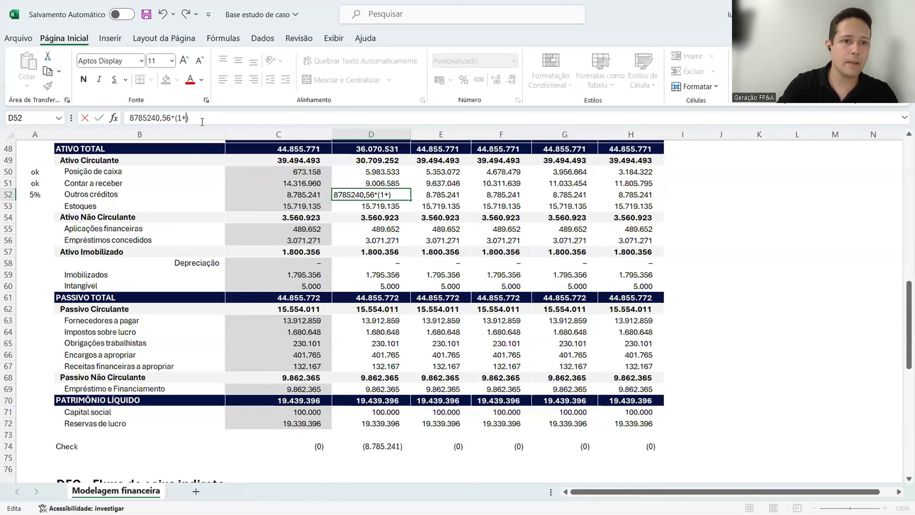
click(29, 193)
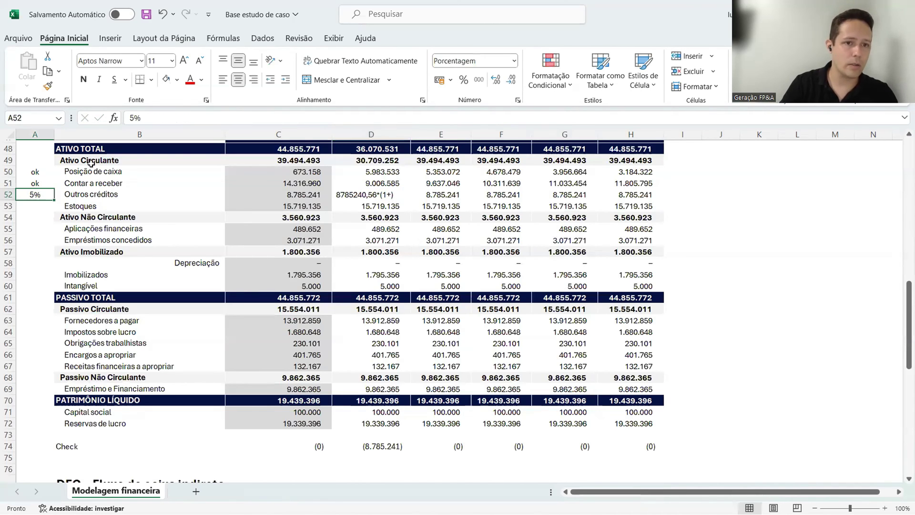
- Complete the 2024 Outros créditos value in D52 as the formula =8785240,56*(1+A52)
click(373, 193)
key(F2)
click(130, 117)
text(=)
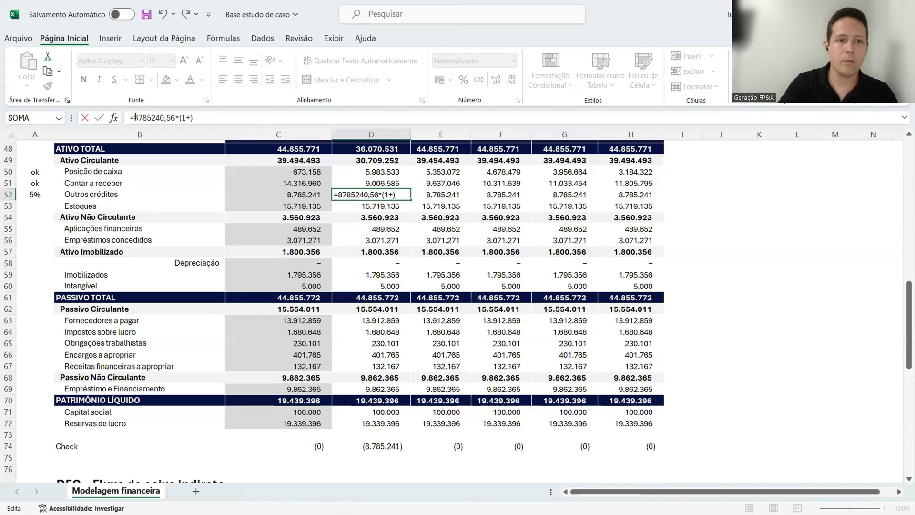
click(189, 118)
click(43, 191)
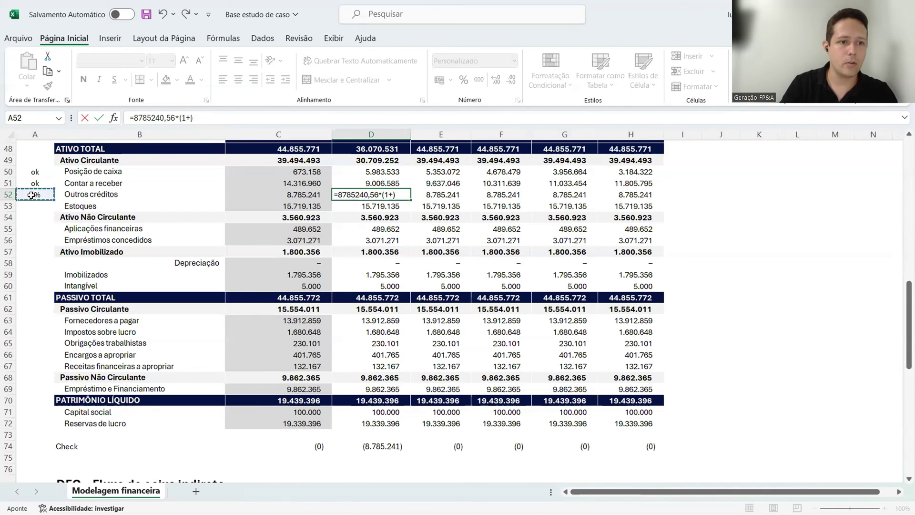
key(ctrl+Return)
- Replace the hardcoded base in D52 with the 2023 Outros créditos cell, making the formula =C52*(1+A52)
key(F2)
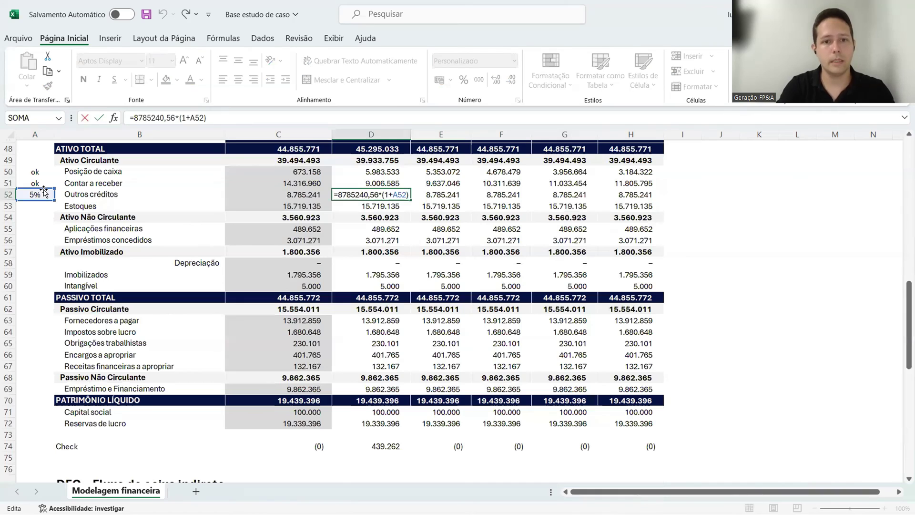
key(Left)
key(Left)
key(Left)
key(Left)
key(Left)
key(Left)
key(Left)
key(Left)
key(BackSpace)
key(BackSpace)
key(BackSpace)
key(BackSpace)
key(BackSpace)
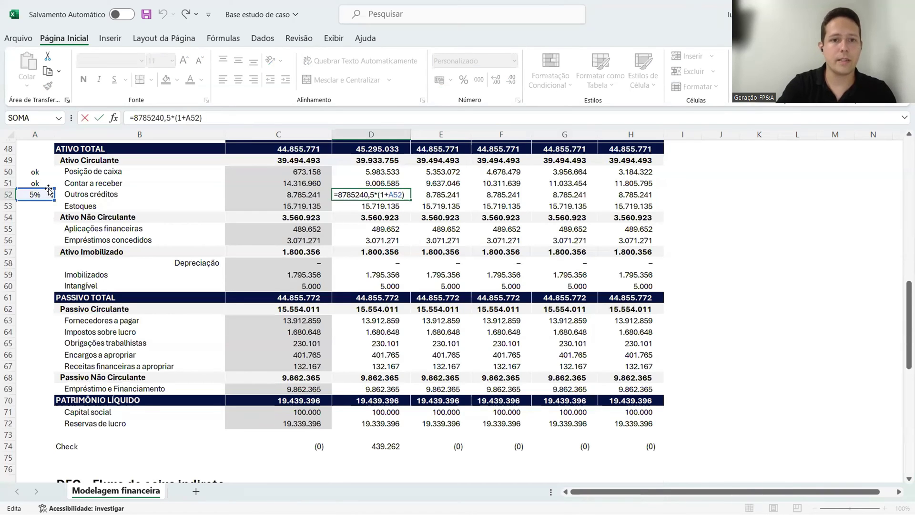
key(BackSpace)
key(BackSpace)
key(BackSpace)
key(BackSpace)
key(BackSpace)
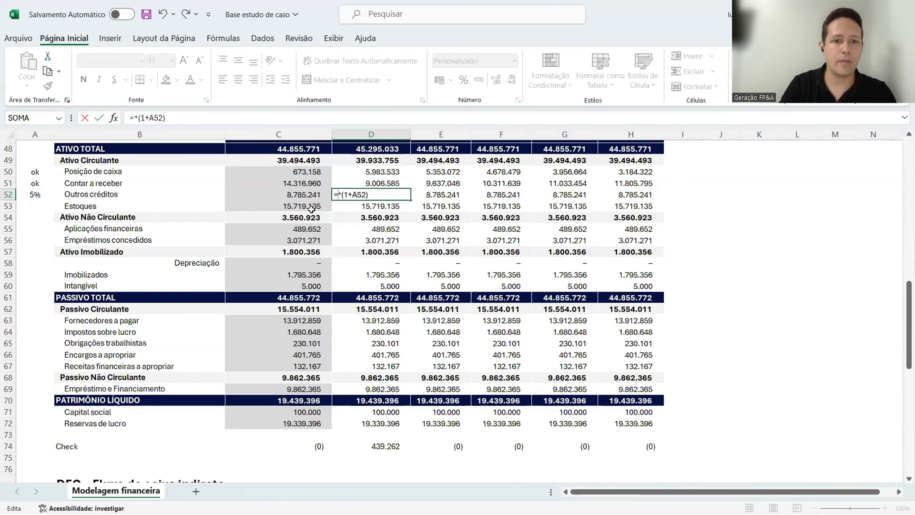
click(302, 194)
key(ctrl+Return)
- Copy the D52 growth formula with its relative rate reference across E52:H52 and inspect its references
key(ctrl+c)
key(shift+Right)
key(shift+Right)
key(shift+Right)
key(shift+Right)
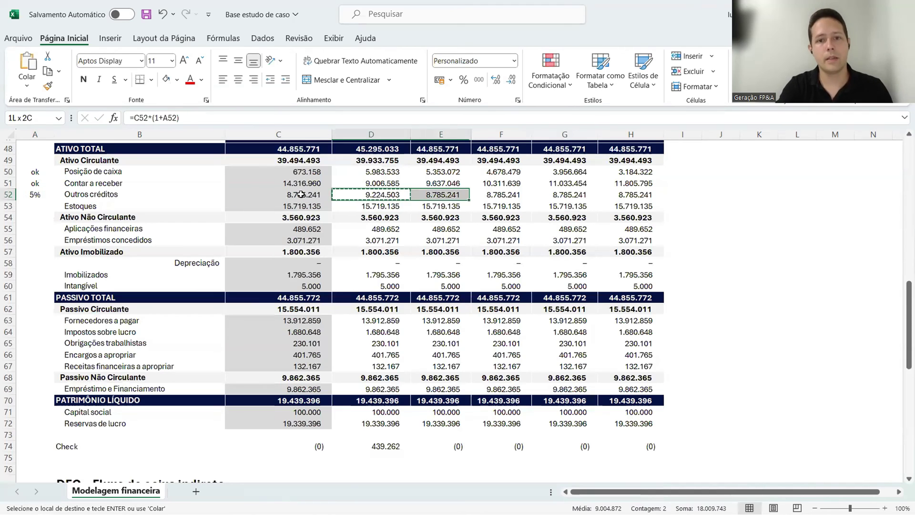
key(Return)
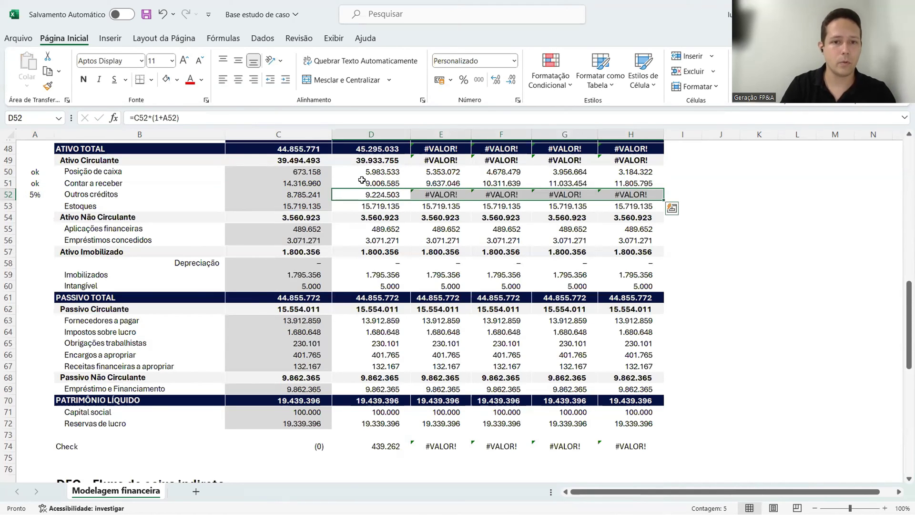
double_click(378, 196)
key(Return)
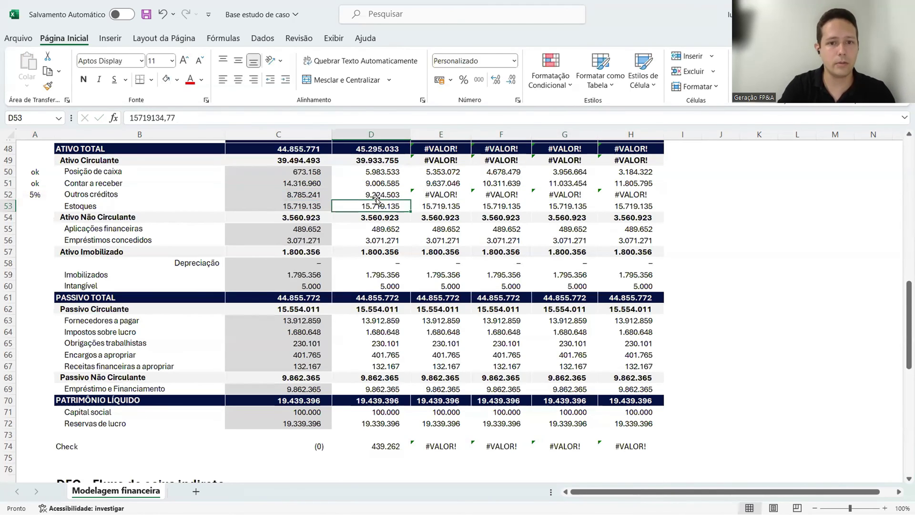
- Lock the growth rate reference in D52 so the formula reads =C52*(1+$A$52)
key(Up)
key(F2)
key(Left)
key(Left)
key(Left)
key(Left)
key(F4)
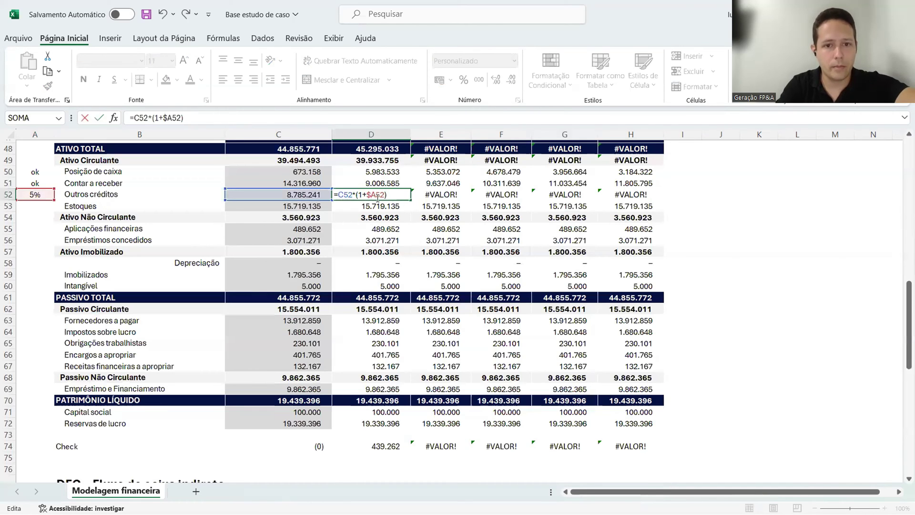
key(Return)
- Copy the Outros créditos formula with the locked rate from D52 across E52:H52 for 2025 to 2028
key(Up)
key(ctrl+c)
key(shift+Right)
key(shift+Right)
key(shift+Right)
key(shift+Right)
key(Return)
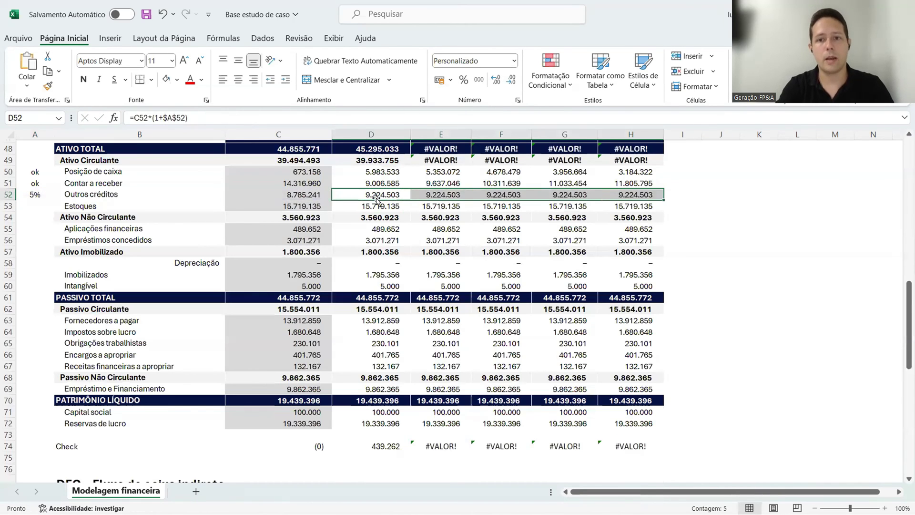
key(Down)
key(Up)
key(F2)
key(Return)
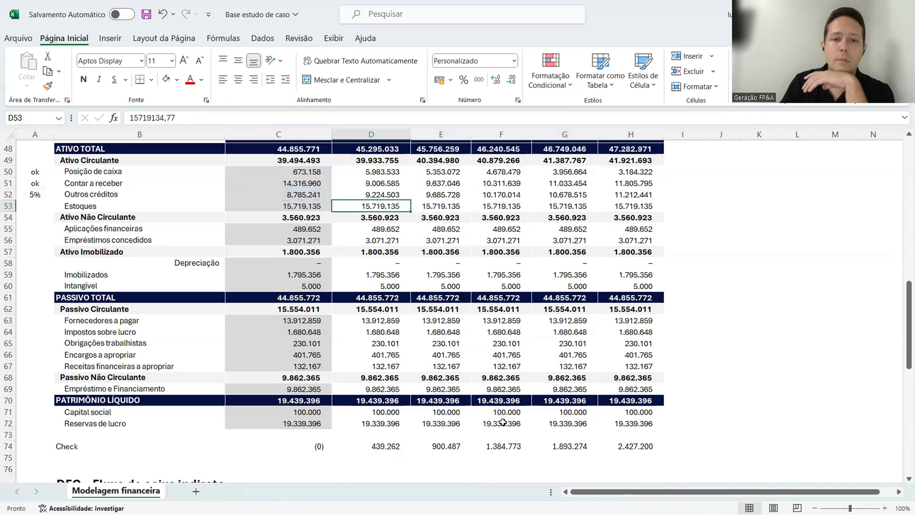
- Examine the balance sheet check, the Contar a receber formula, the Outros créditos rate and the cash flow check row
click(446, 448)
click(376, 181)
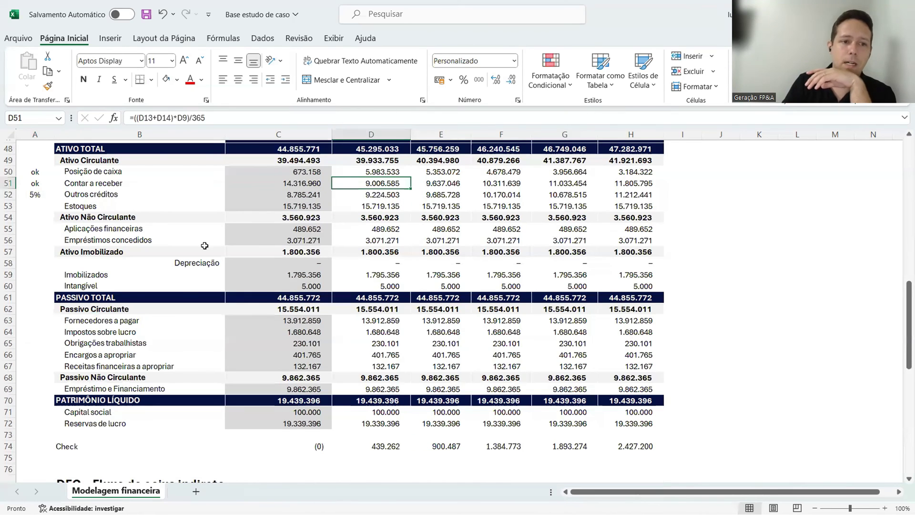
click(37, 193)
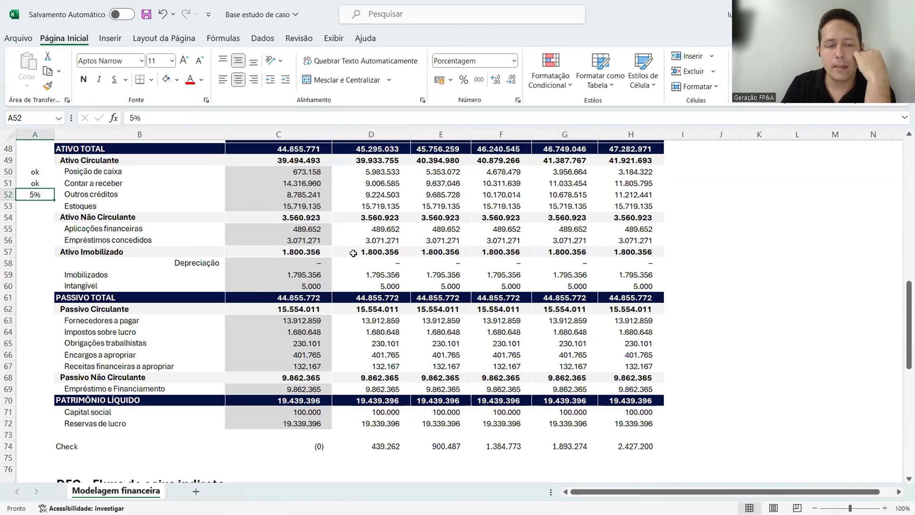
scroll(374, 250, down, 3)
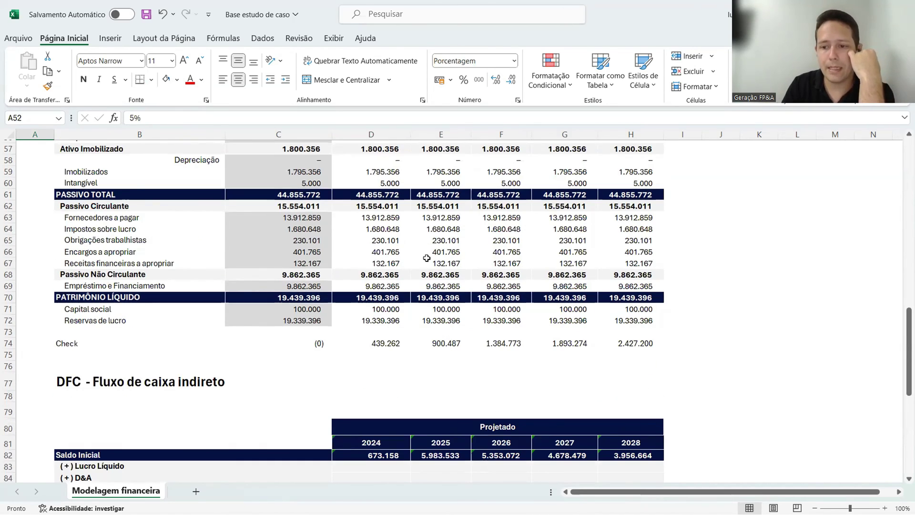
scroll(427, 257, down, 12)
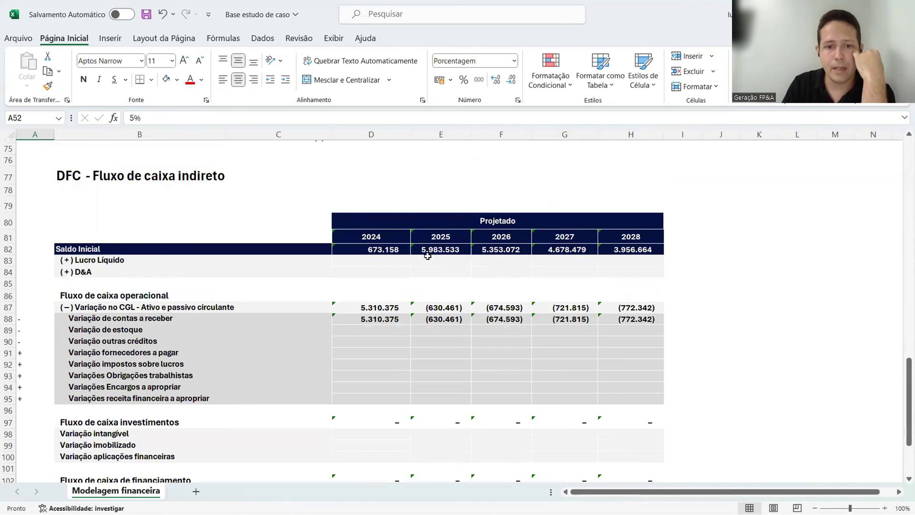
click(376, 319)
click(450, 318)
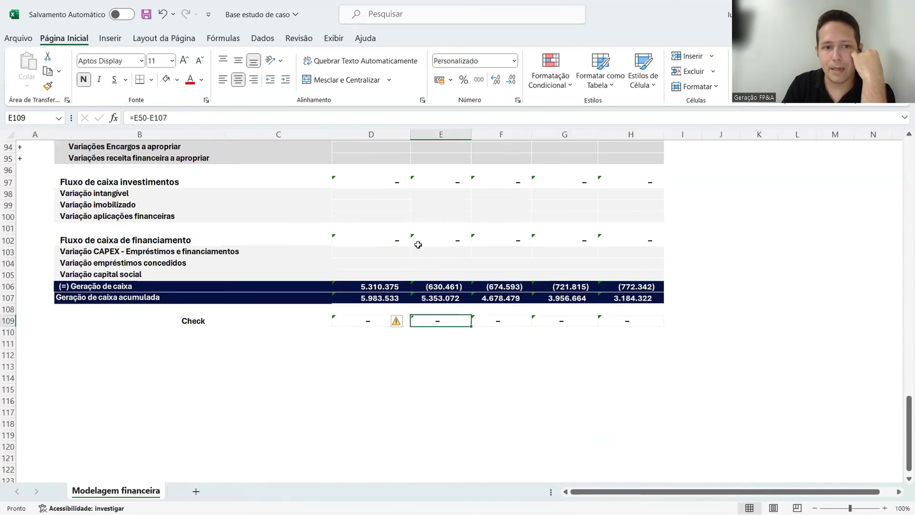
scroll(416, 243, up, 3)
scroll(382, 227, up, 3)
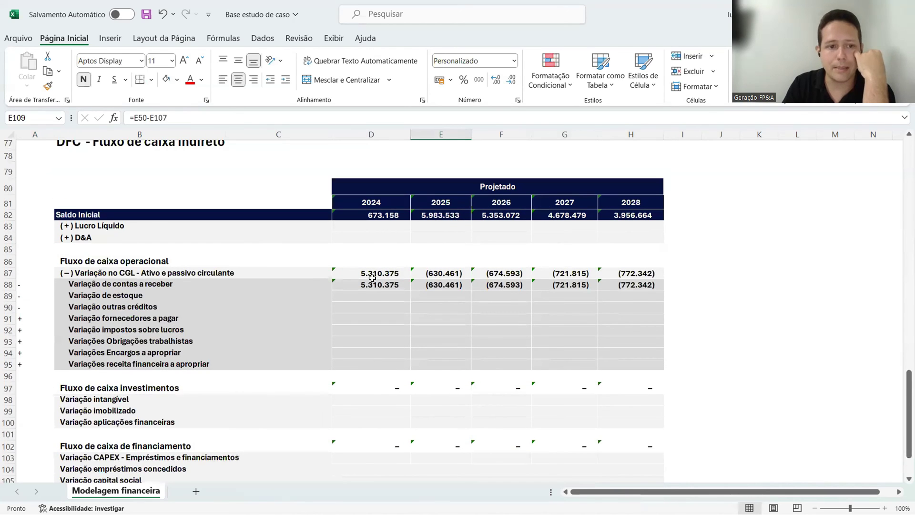
- Enter =-(D52-C52) in D90 as the 2024 Variação outras créditos of the cash flow
click(119, 295)
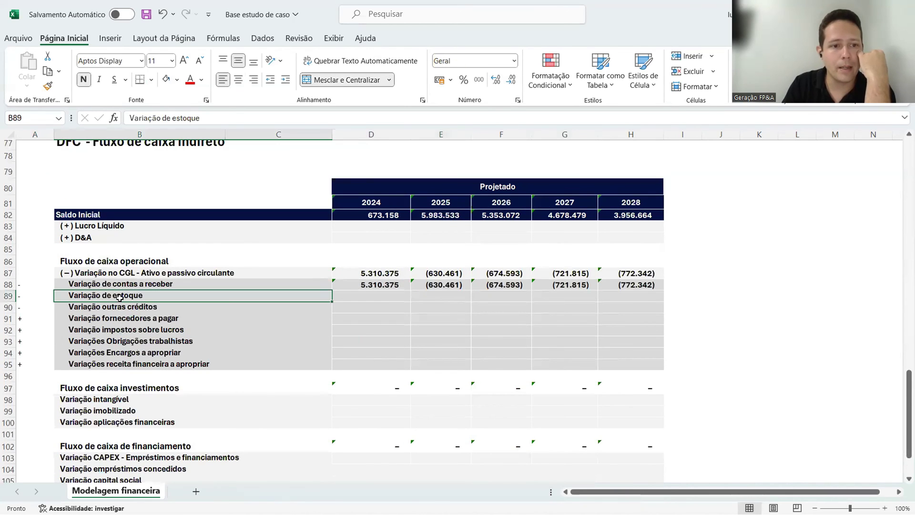
click(129, 306)
click(363, 308)
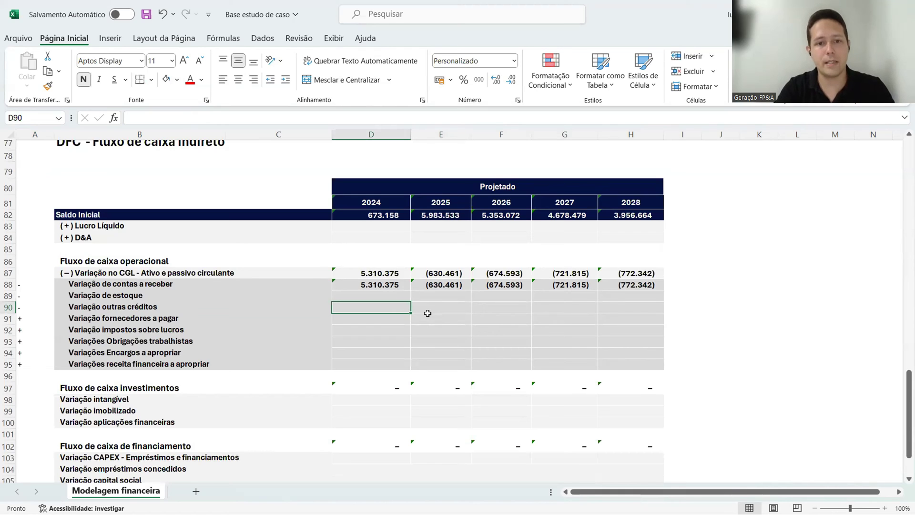
text(=-()
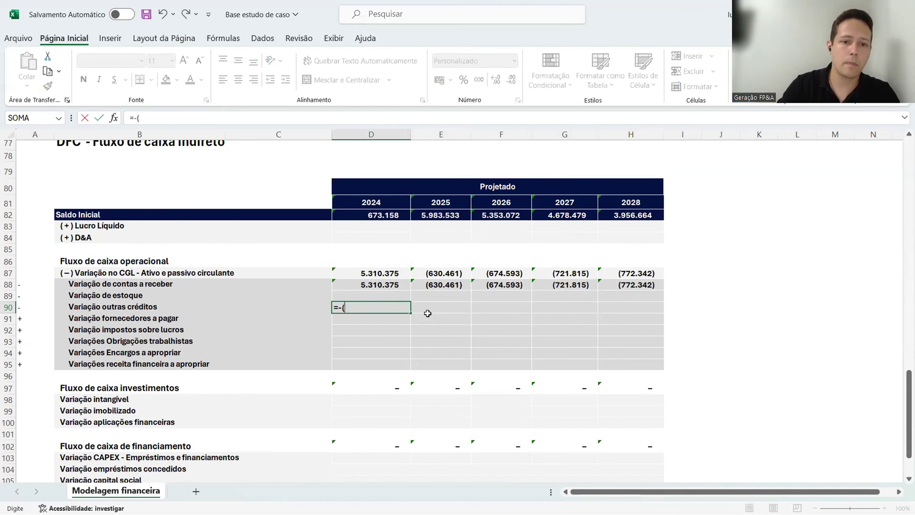
scroll(427, 313, up, 10)
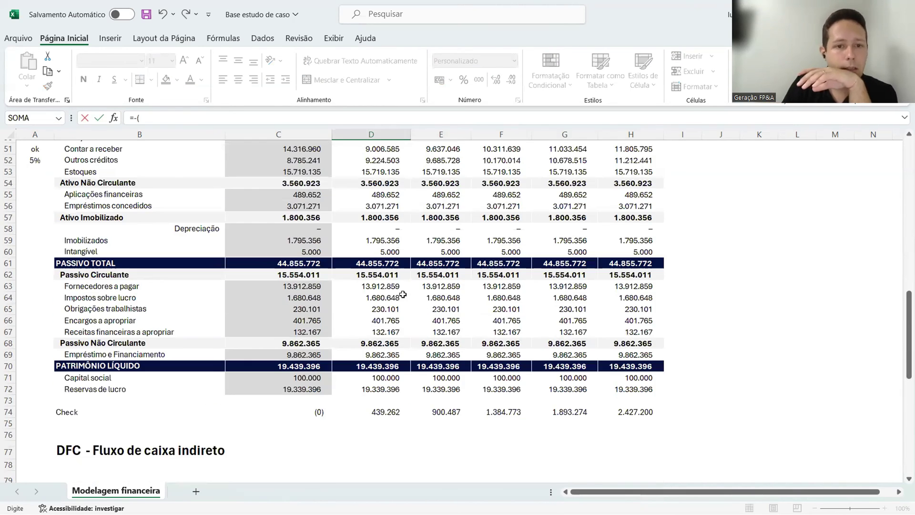
text(()
click(386, 229)
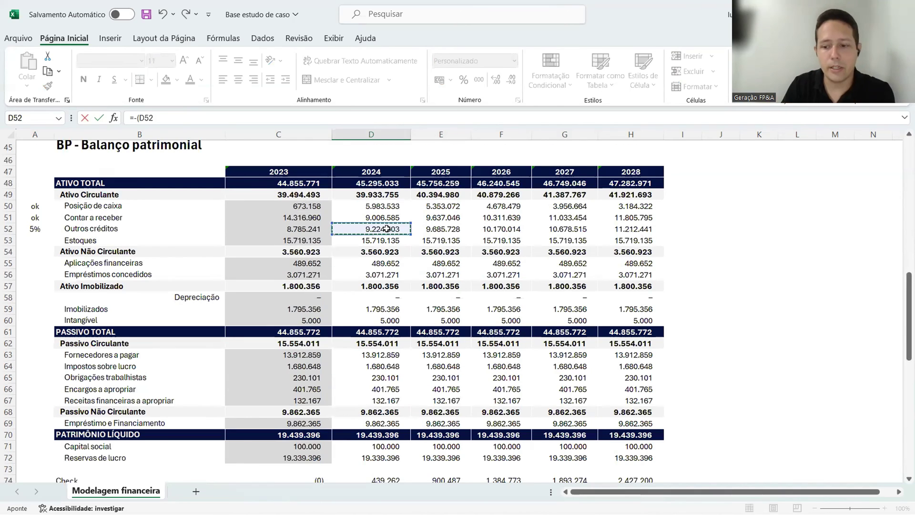
text(-)
click(292, 229)
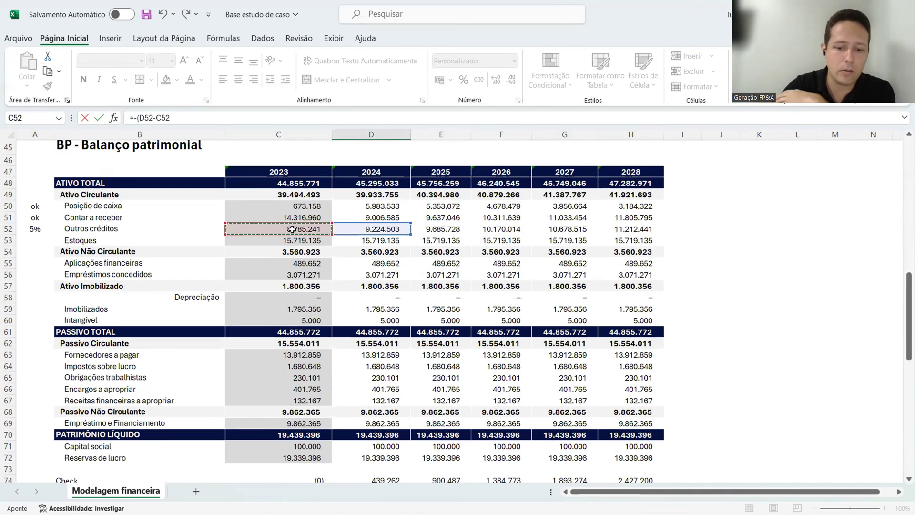
key(Return)
key(Up)
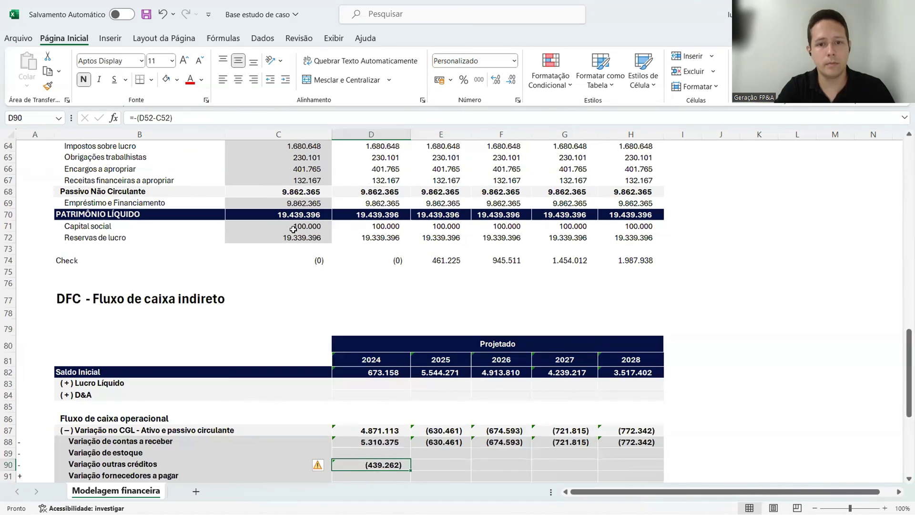
- Fill the Variação outras créditos formula from D90 across to H90 for 2025 to 2028
key(shift+Right)
key(shift+Right)
key(shift+Right)
key(shift+Right)
key(ctrl+r)
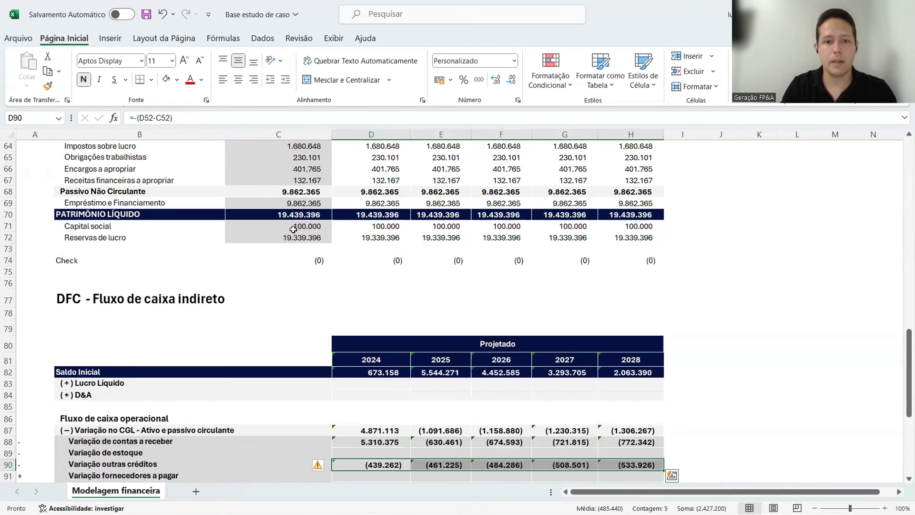
- Review the Variação outras créditos formulas across the projected years and the balance sheet check in row 74
scroll(384, 387, down, 1)
click(372, 431)
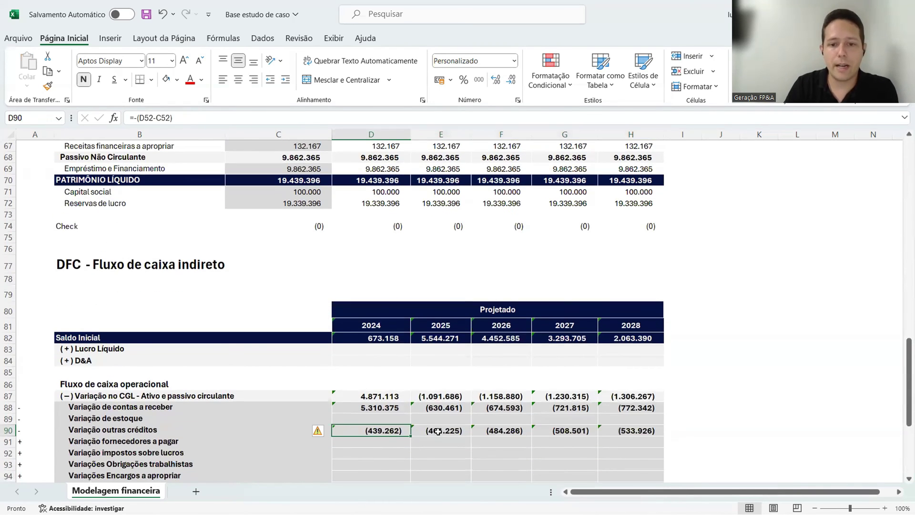
key(Right)
key(Right)
key(Right)
key(Right)
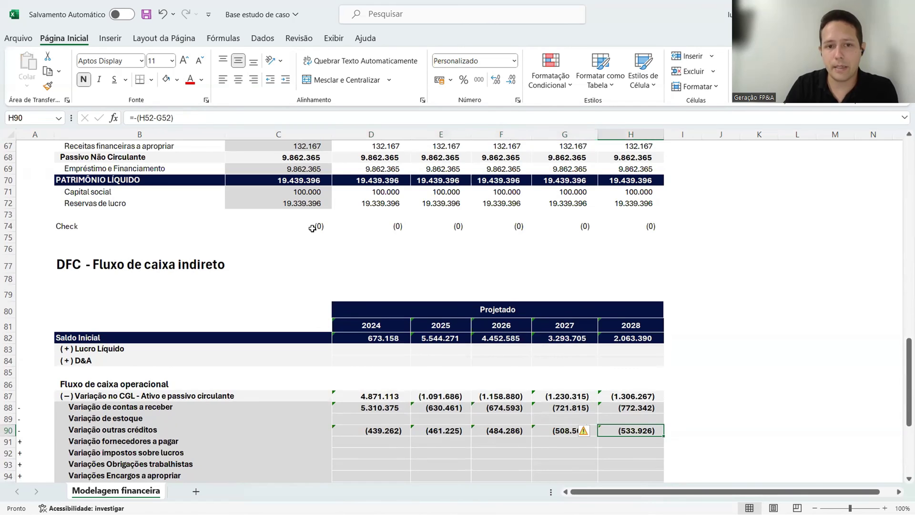
drag(312, 228, 615, 228)
click(500, 263)
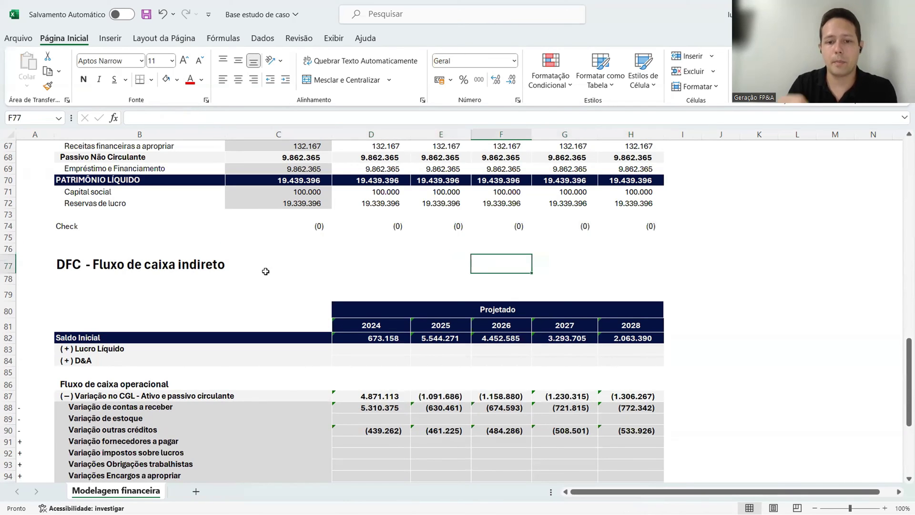
scroll(266, 280, down, 2)
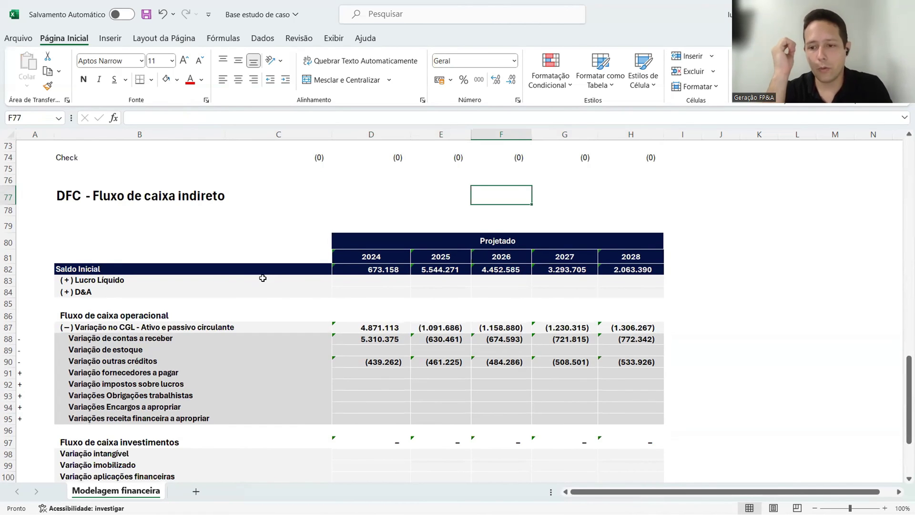
scroll(262, 278, up, 3)
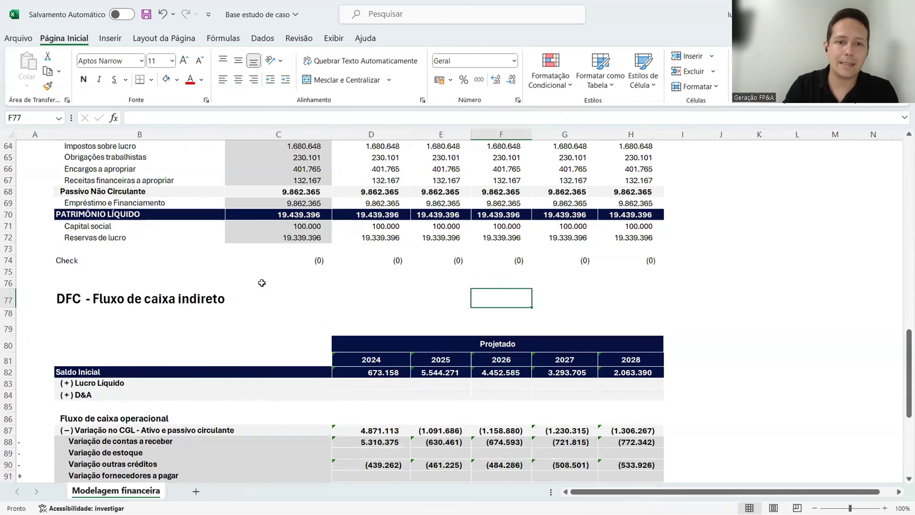
scroll(262, 281, down, 8)
scroll(261, 283, up, 12)
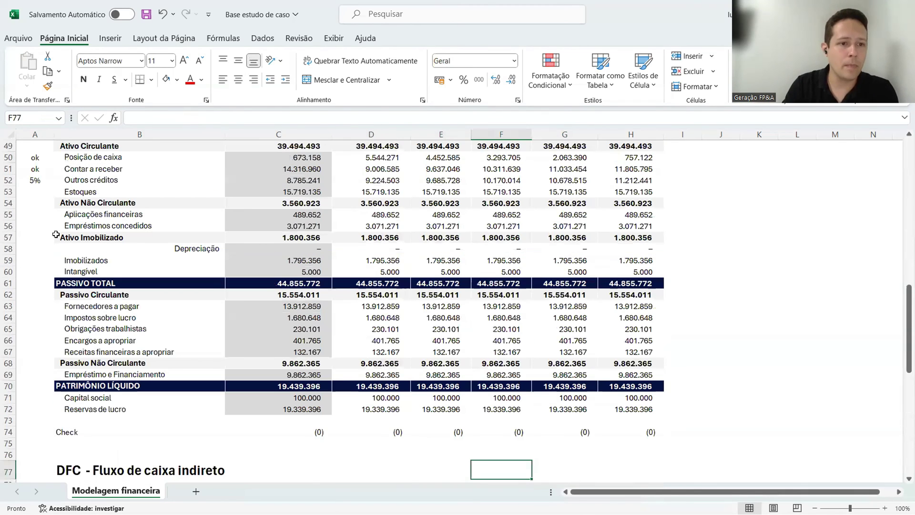
- Insert a blank row 10 below PMR in the DRE growth assumptions
click(36, 191)
scroll(262, 287, up, 1)
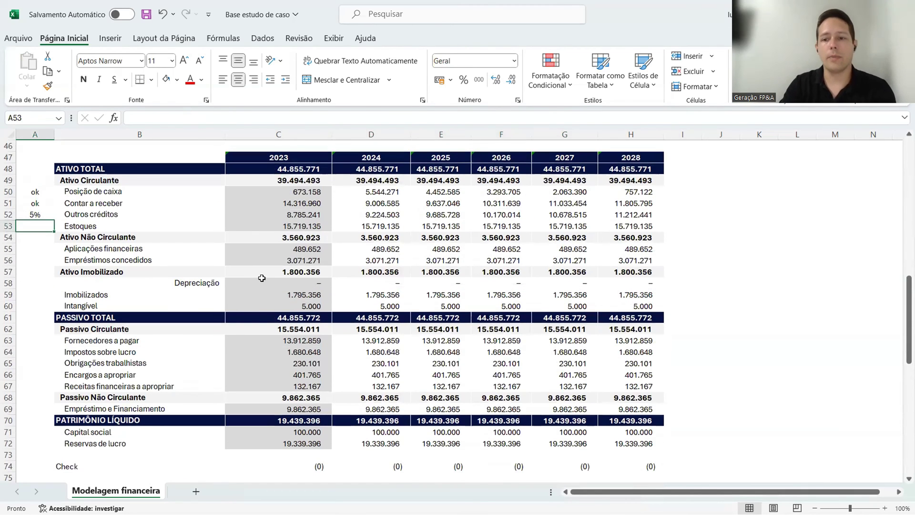
scroll(261, 278, up, 8)
scroll(263, 276, up, 7)
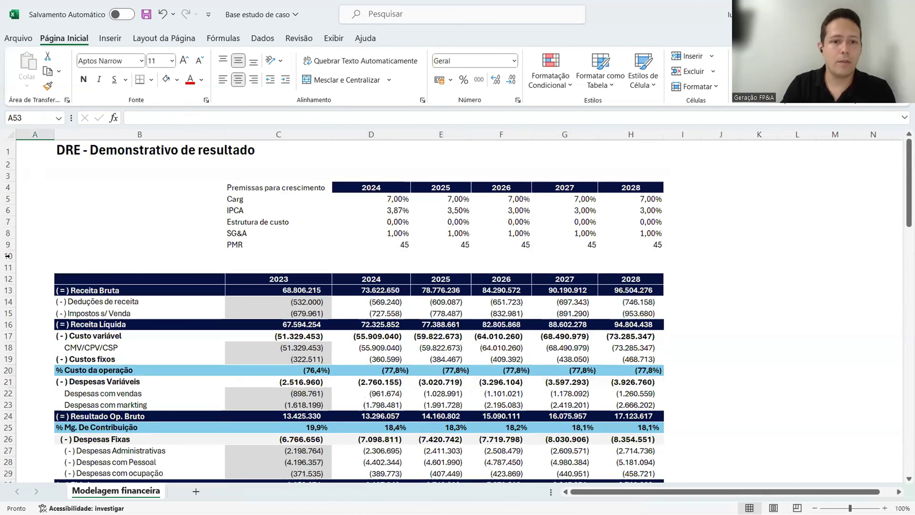
click(8, 256)
key(ctrl+plus)
- Label cell C10 "Giro de estoque" in the new assumption row below PMR
click(239, 254)
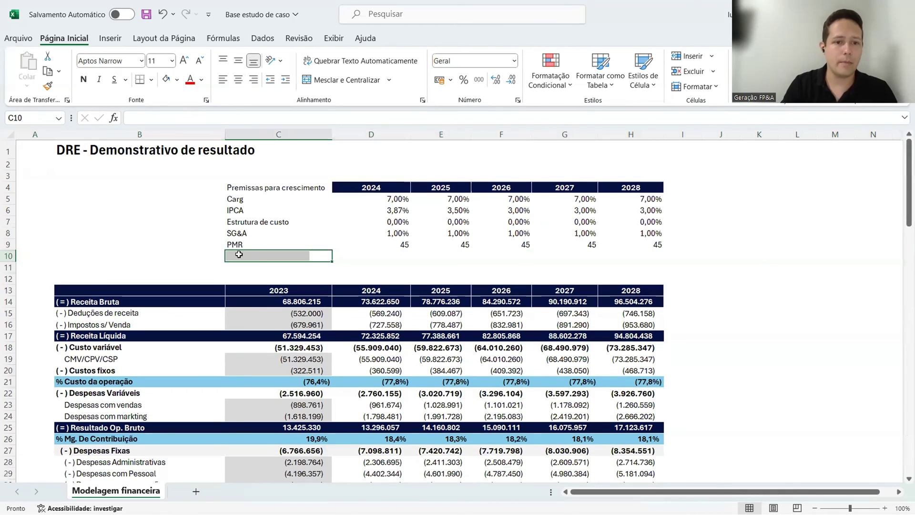
text(PM)
key(BackSpace)
key(BackSpace)
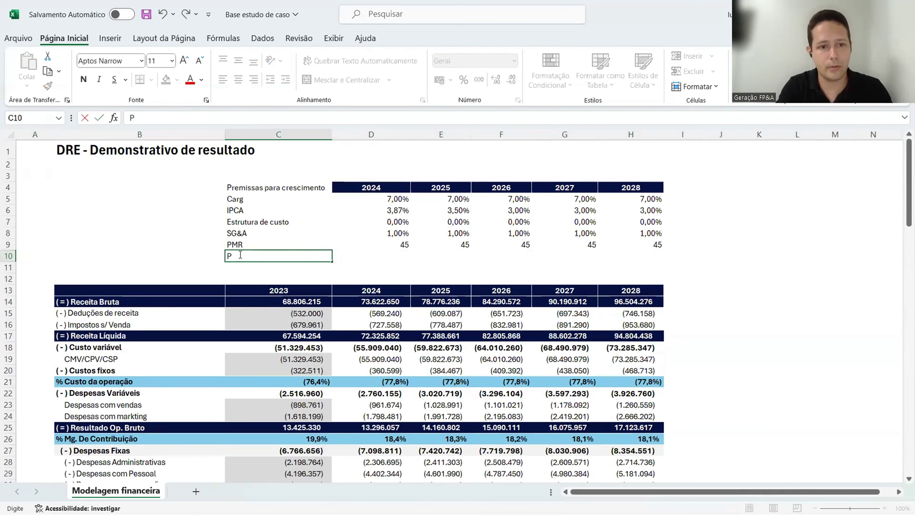
text(Giro de esto)
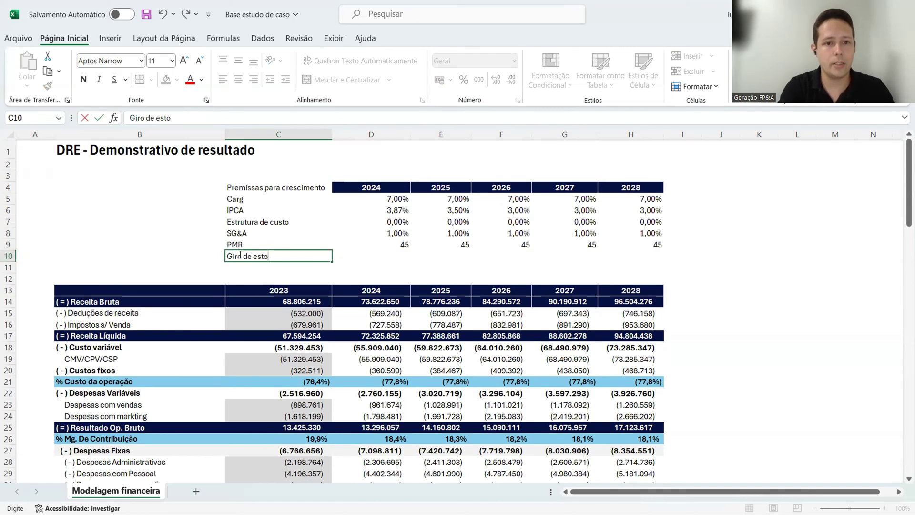
text(que)
key(Return)
- Enter 60 as the 2024 Giro de estoque in D10 and copy it across to H10 for 2025 to 2028
key(Up)
key(Right)
text(60)
key(Return)
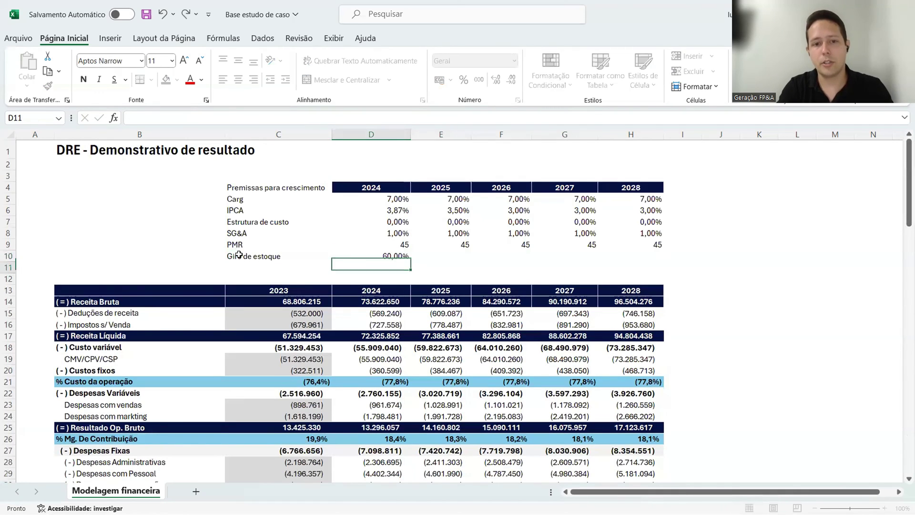
key(Up)
key(ctrl+c)
key(shift+Right)
key(shift+Right)
key(shift+Right)
key(shift+Right)
key(Return)
key(Up)
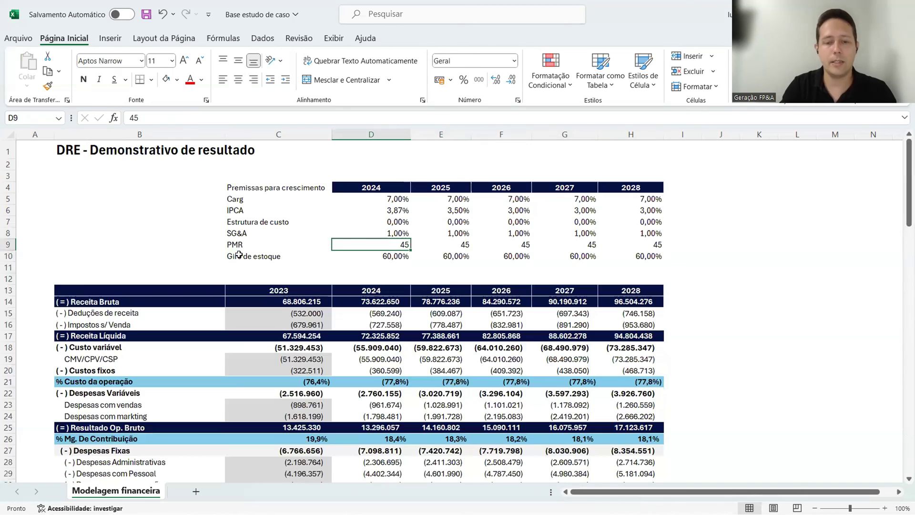
- Change the number format of the Giro de estoque values in D10:H10 to Geral
key(Down)
key(shift+Right)
key(shift+Right)
key(shift+Right)
key(shift+Right)
key(ctrl+v)
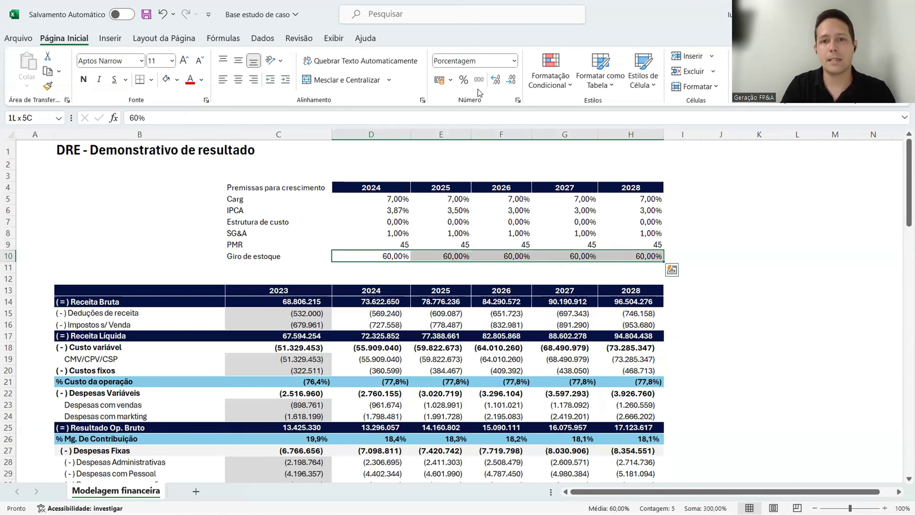
click(514, 60)
click(469, 78)
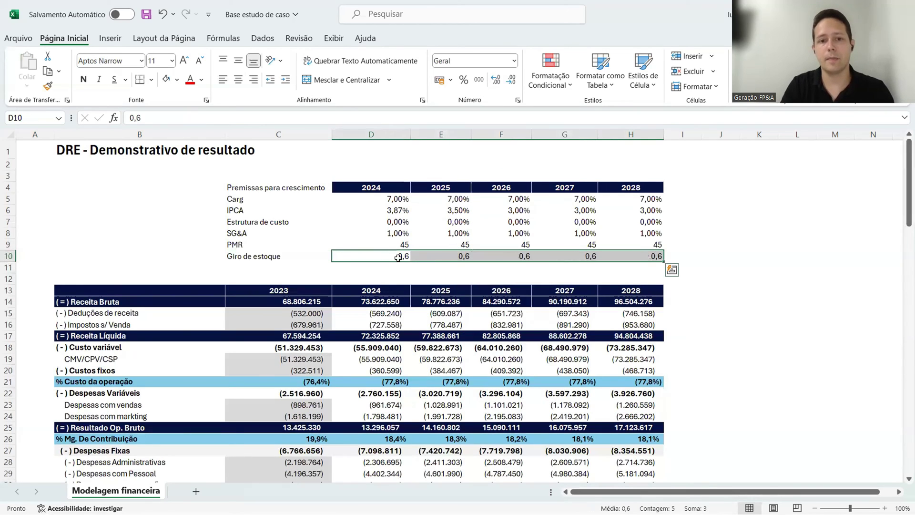
- Set the 2024 Giro de estoque in D10 to 60 as a plain number and copy it through to H10
click(377, 255)
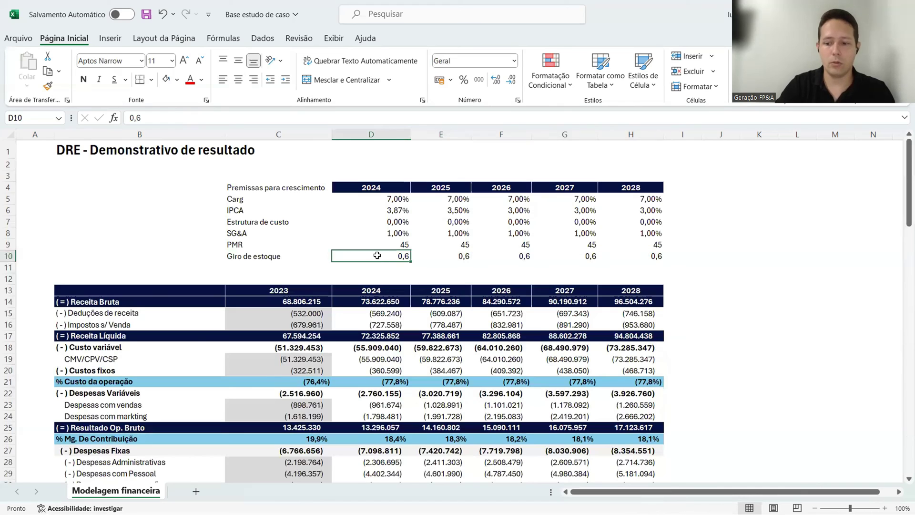
text(60)
key(Return)
click(377, 256)
key(ctrl+c)
key(shift+Right)
key(shift+Right)
key(shift+Right)
key(shift+Right)
key(shift+Right)
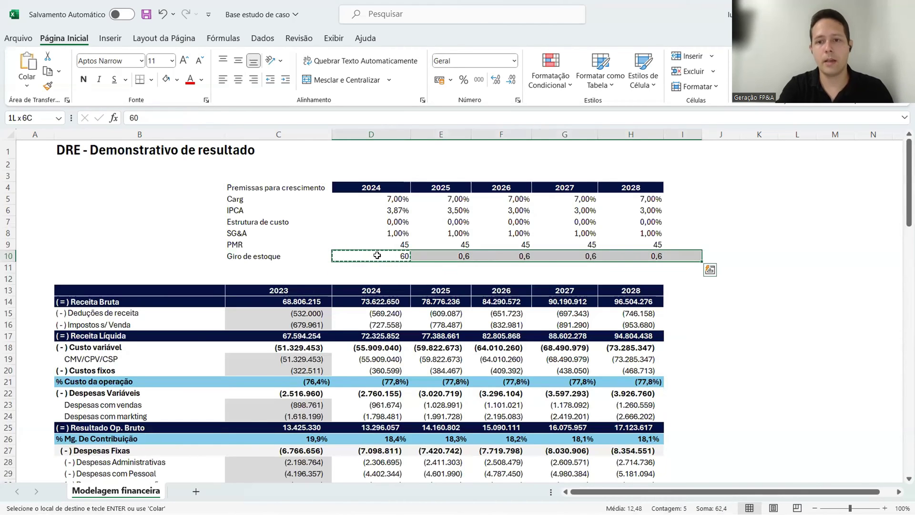
key(shift+Left)
key(Return)
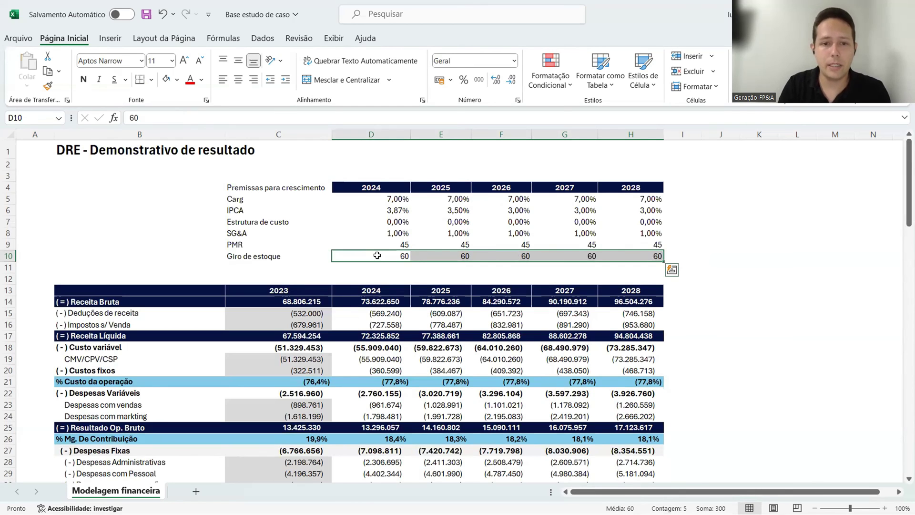
- Enter =(D19*D10)/365 in D54 to project the 2024 Estoques from CMV and Giro de estoque
scroll(391, 271, down, 11)
scroll(391, 291, down, 6)
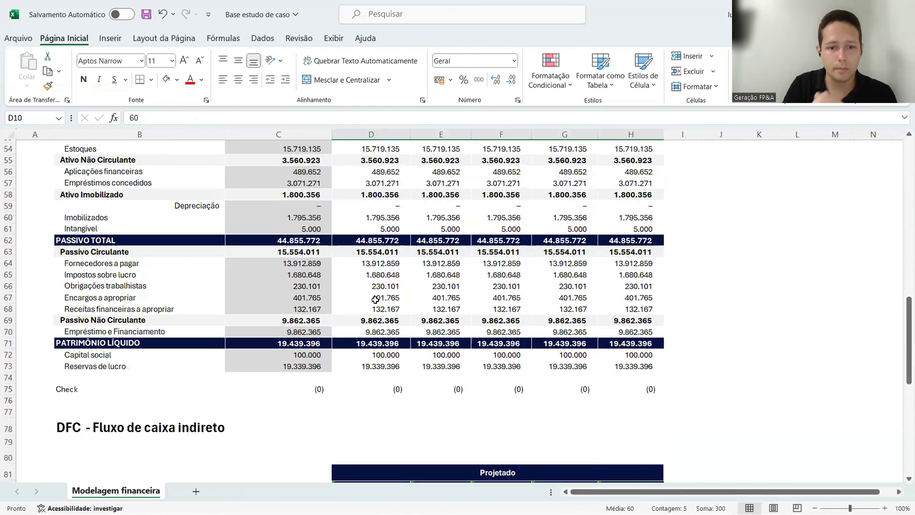
scroll(376, 310, down, 7)
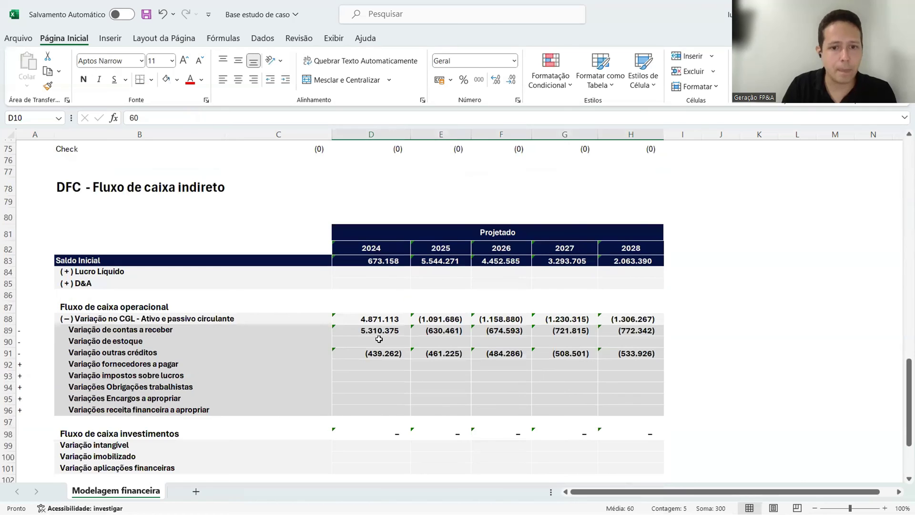
scroll(376, 333, up, 10)
click(392, 249)
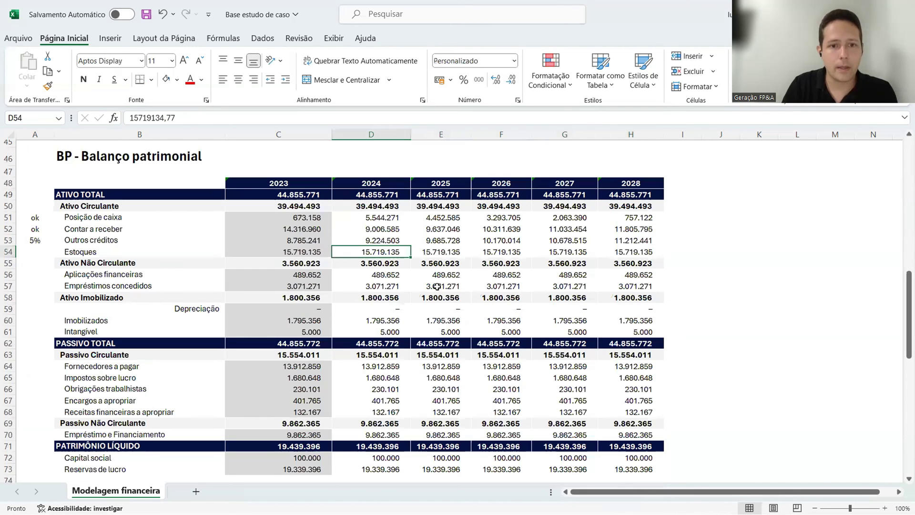
text(=)
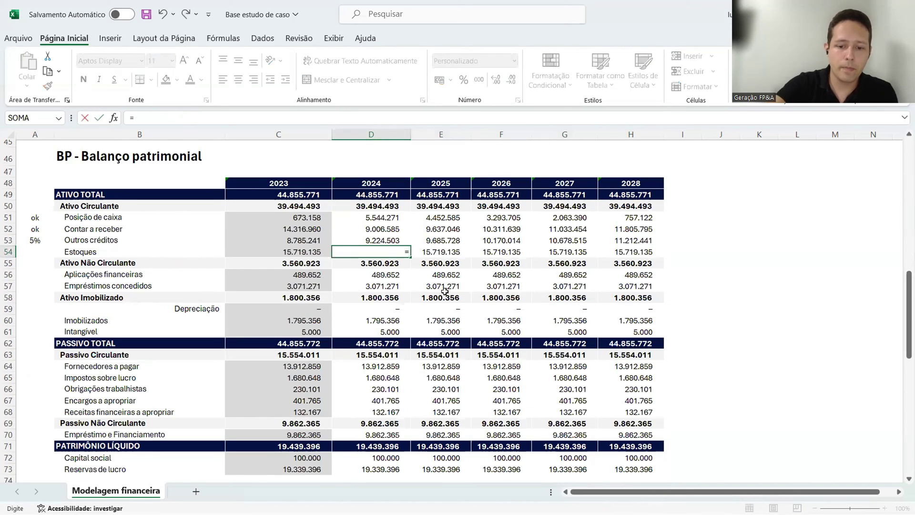
text(()
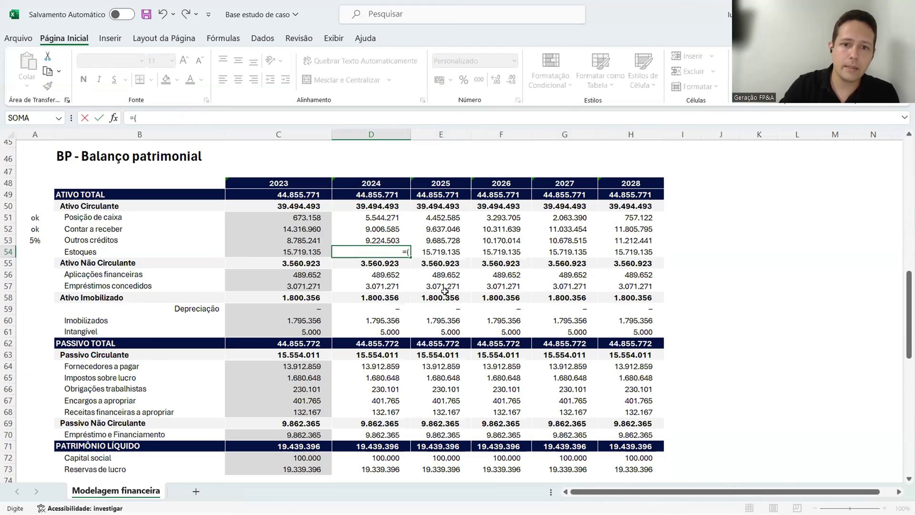
scroll(445, 290, up, 5)
scroll(377, 283, up, 7)
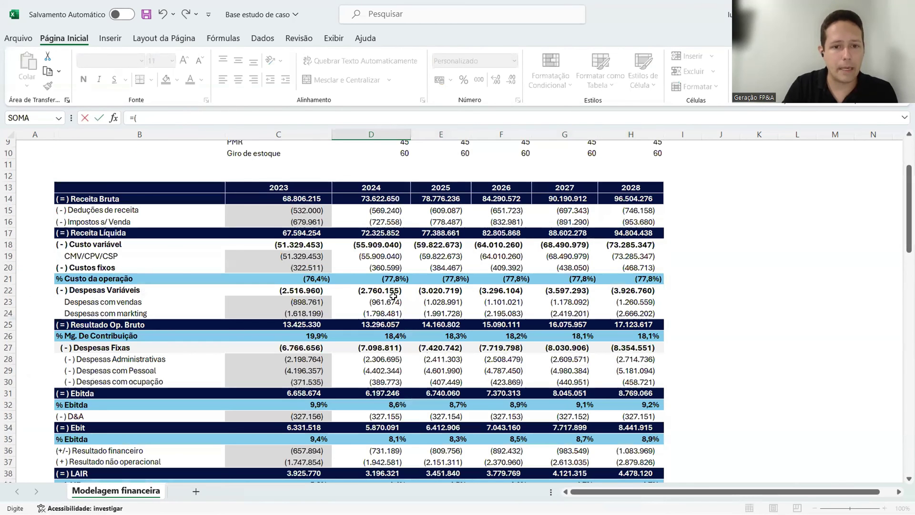
click(383, 255)
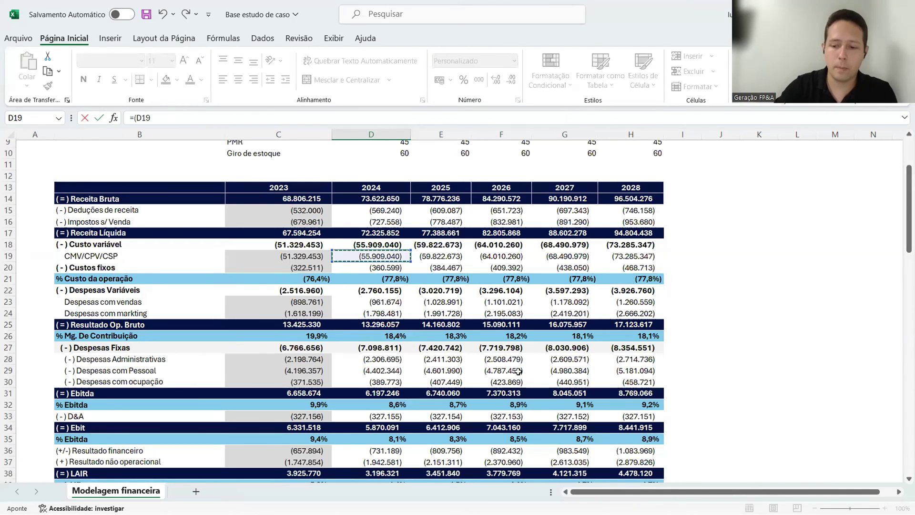
text(*)
scroll(505, 366, up, 3)
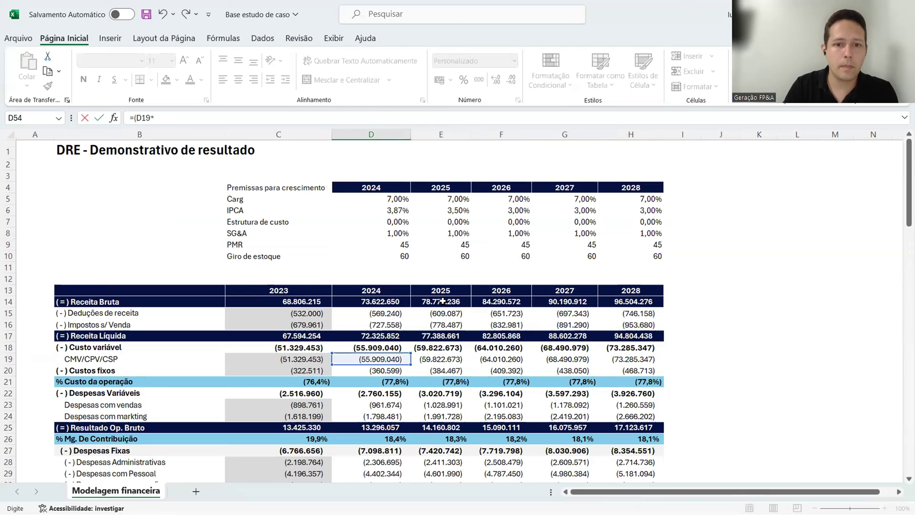
click(393, 257)
text())
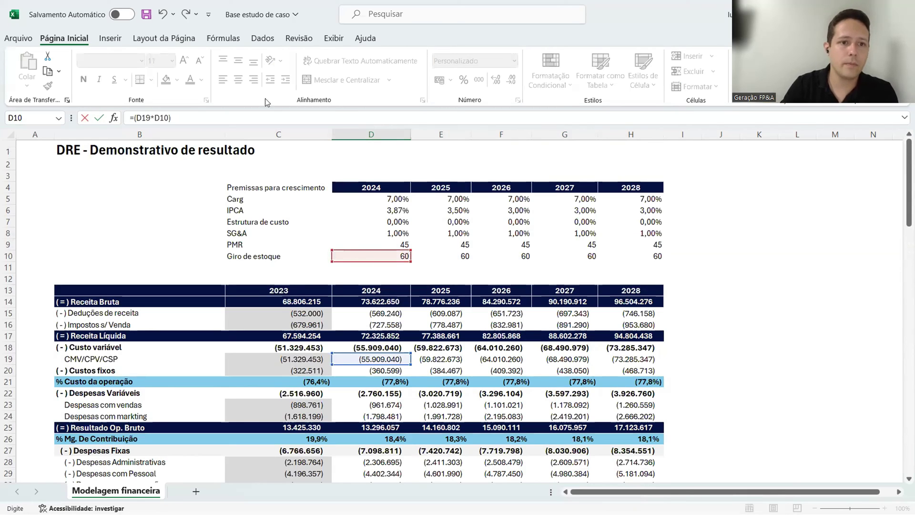
click(225, 119)
text(/365)
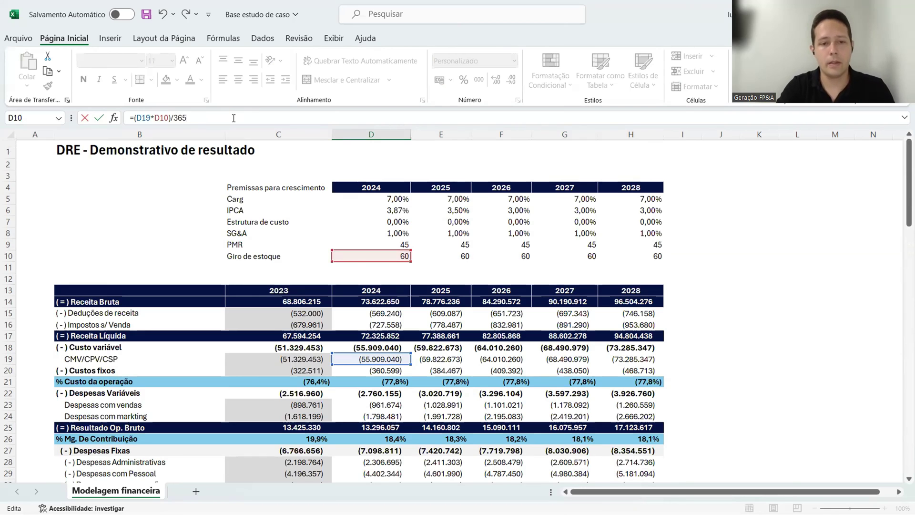
key(Return)
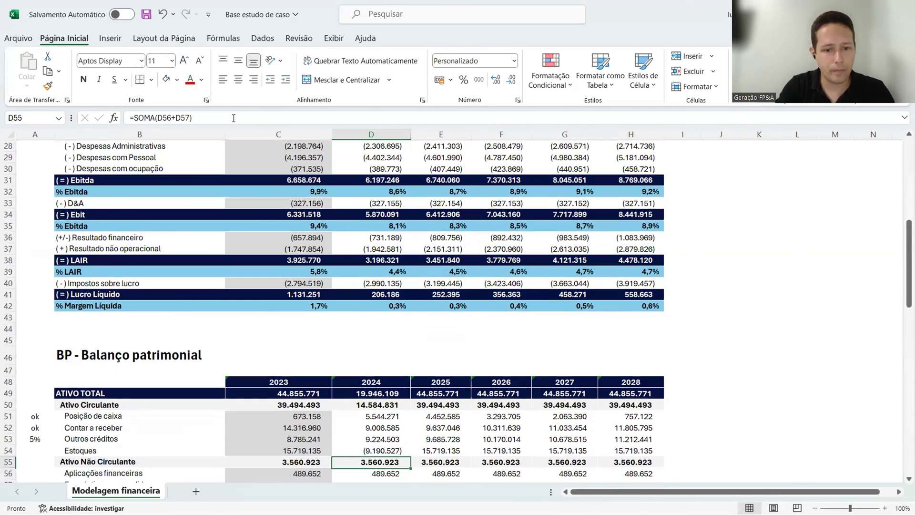
- Reverse the sign of the 2024 Estoques formula in D54 so it reads =-(D19*D10)/365
key(Up)
key(F2)
key(Left)
key(Left)
key(Left)
key(Left)
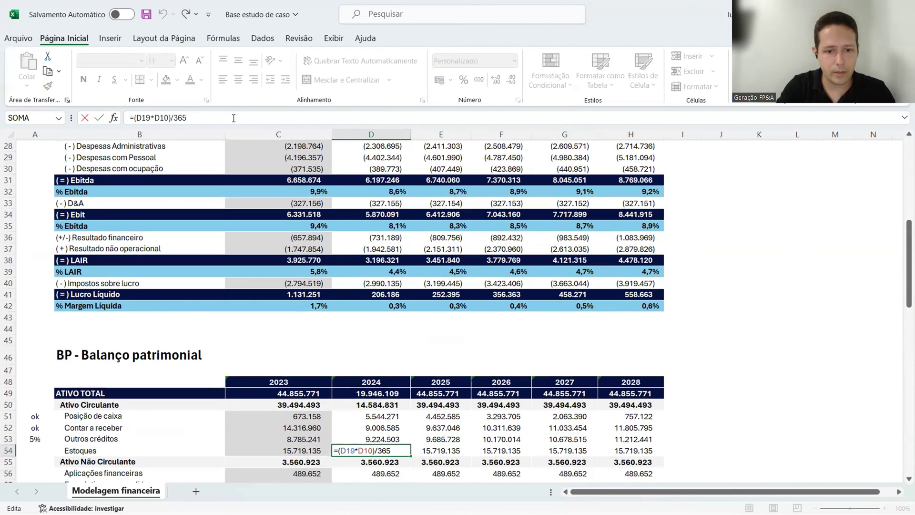
key(Return)
key(Up)
key(F2)
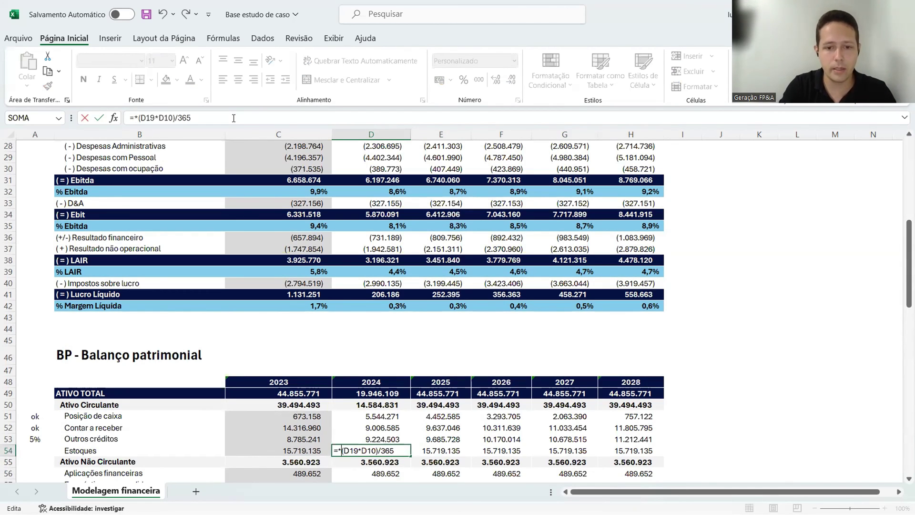
key(Return)
key(Up)
key(F2)
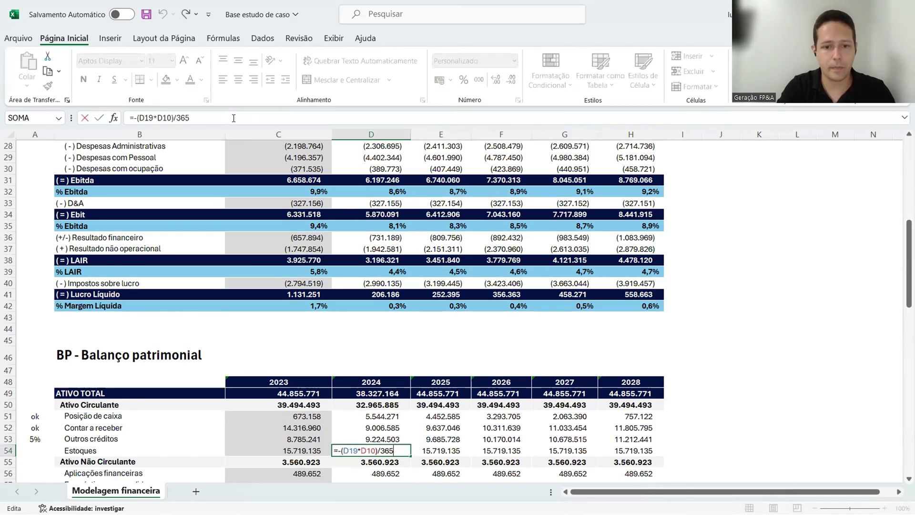
key(Return)
key(Up)
key(F2)
key(Return)
- Copy the Estoques formula from D54 across to H54 for 2025 to 2028
key(Up)
key(ctrl+c)
key(shift+Right)
key(shift+Right)
key(shift+Right)
key(shift+Right)
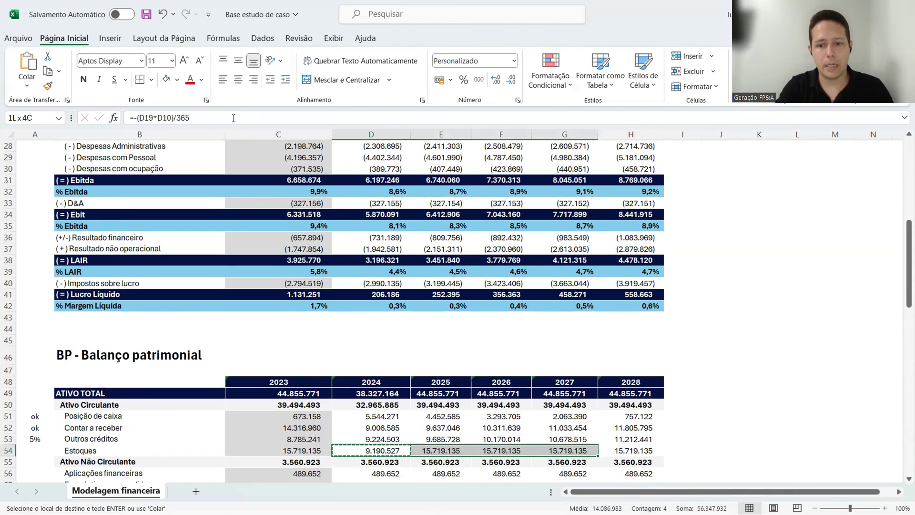
key(ctrl+v)
- Review the Giro de estoque assumptions, the projected Estoques and the balance sheet check in row 75
scroll(419, 214, up, 5)
scroll(419, 215, up, 4)
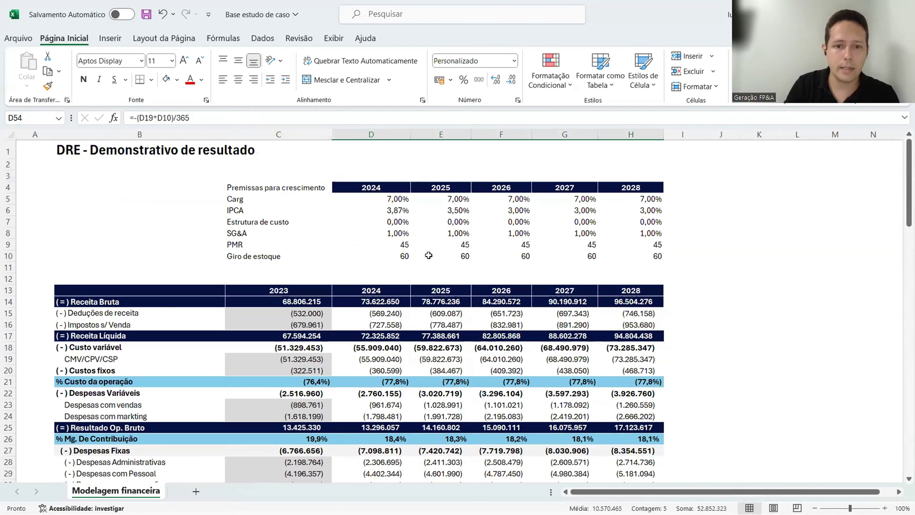
drag(399, 255, 688, 256)
scroll(420, 218, down, 14)
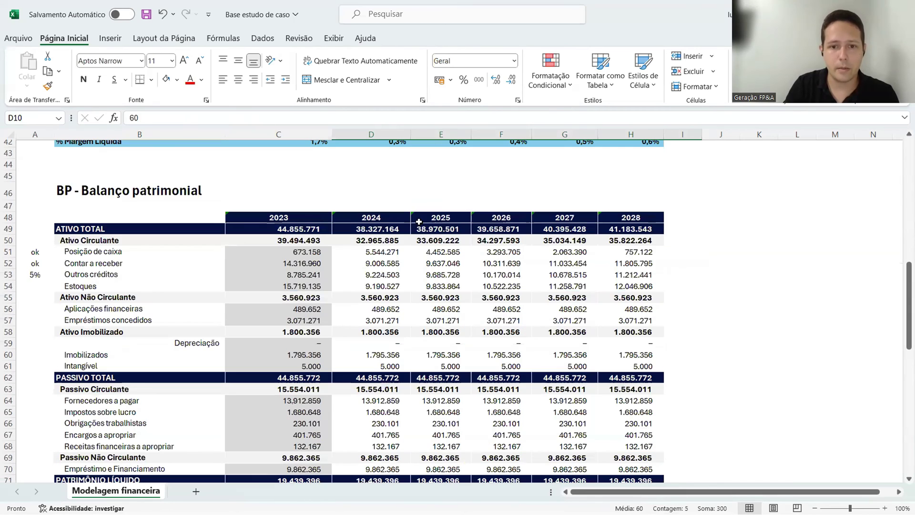
scroll(434, 232, down, 4)
click(376, 388)
key(Right)
key(Right)
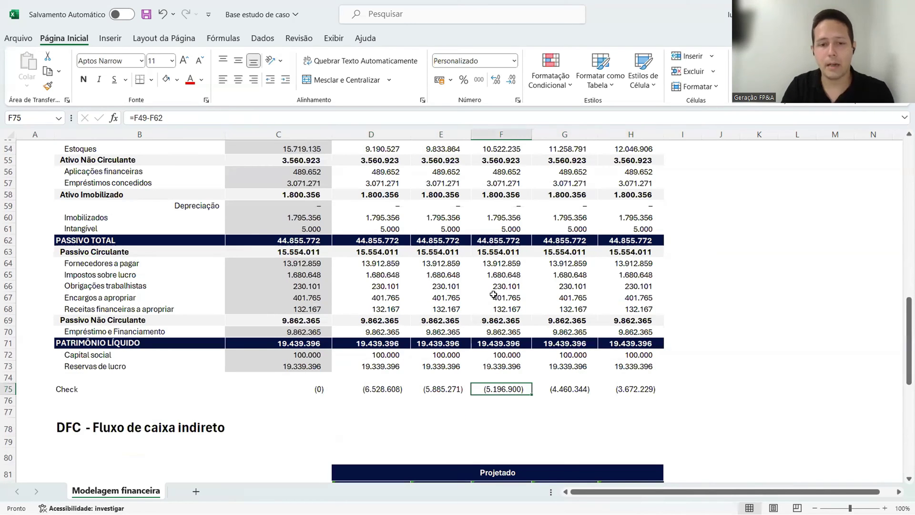
scroll(464, 299, up, 1)
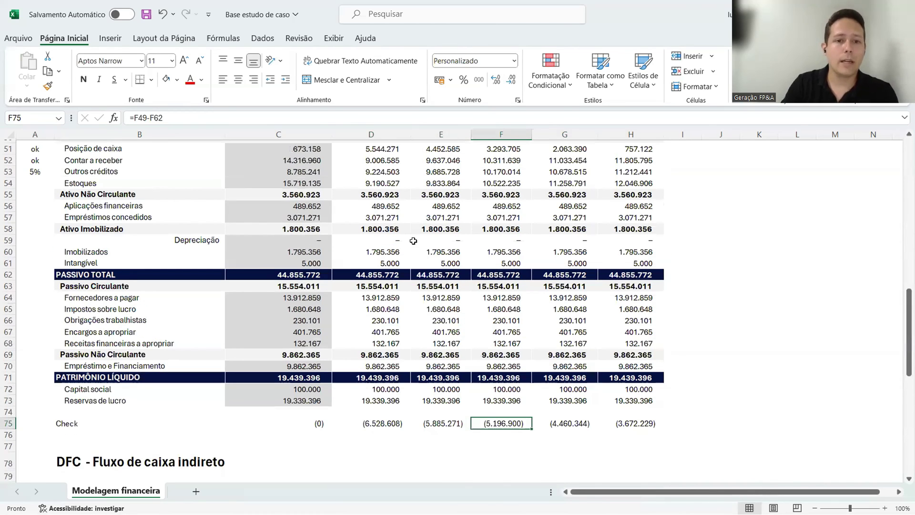
scroll(418, 233, up, 1)
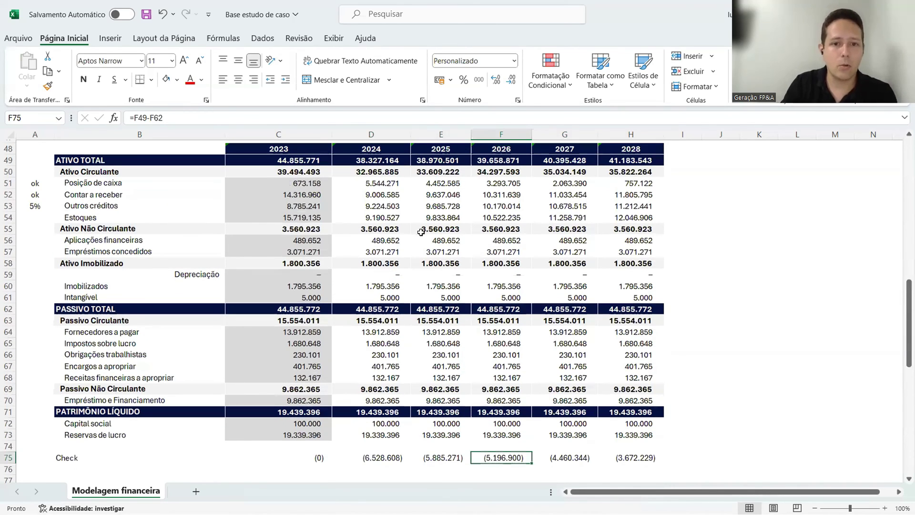
- Enter =D54-C54 in D90 as the 2024 Variação de estoque of the cash flow
scroll(427, 240, down, 9)
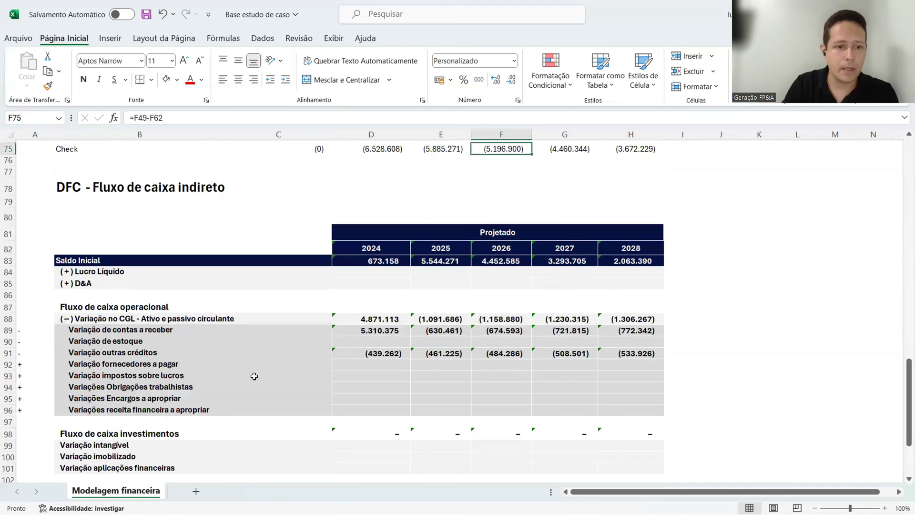
click(378, 340)
text(=)
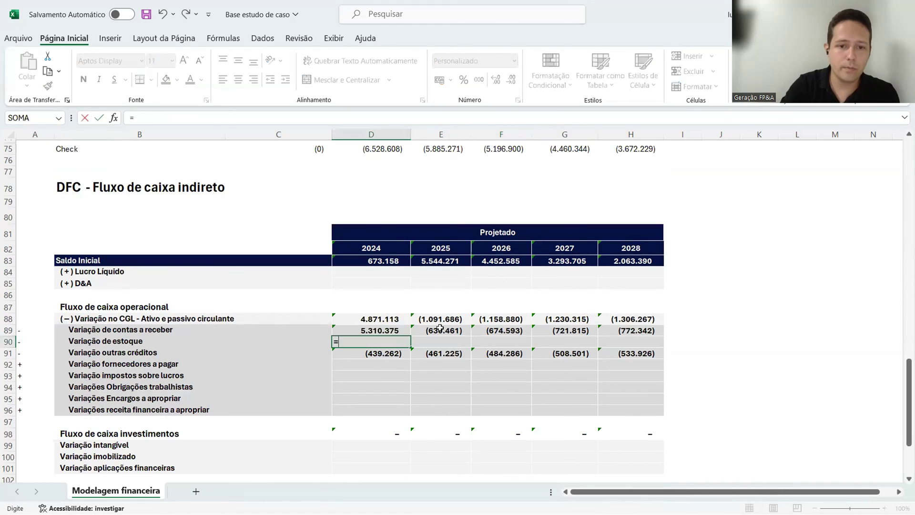
scroll(429, 319, up, 12)
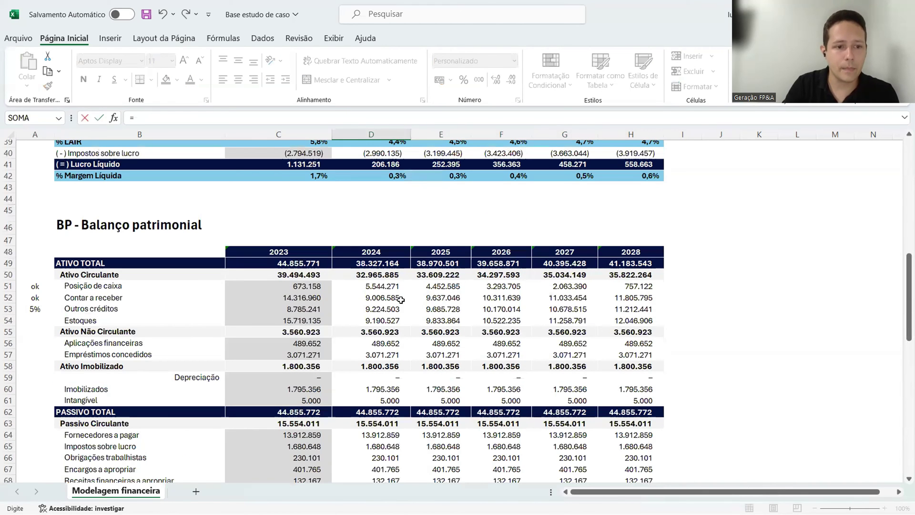
click(387, 320)
text(-)
click(312, 324)
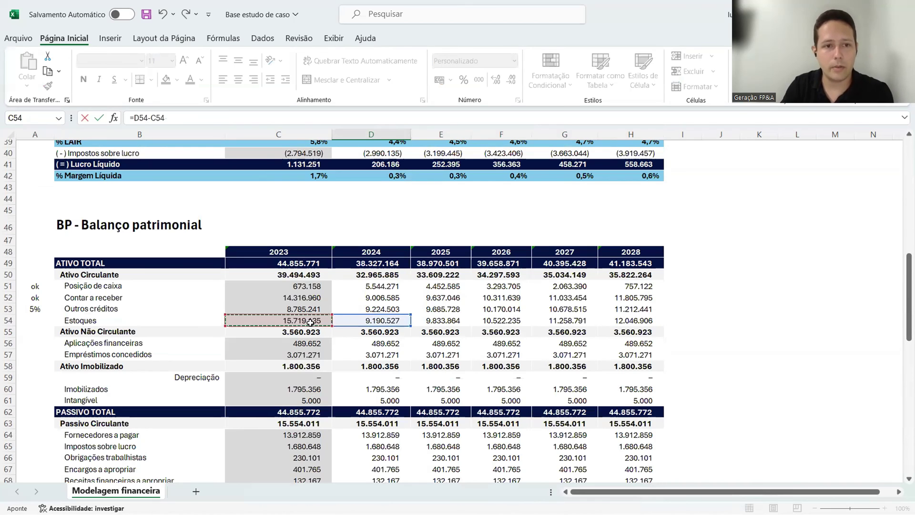
key(Return)
scroll(312, 322, down, 1)
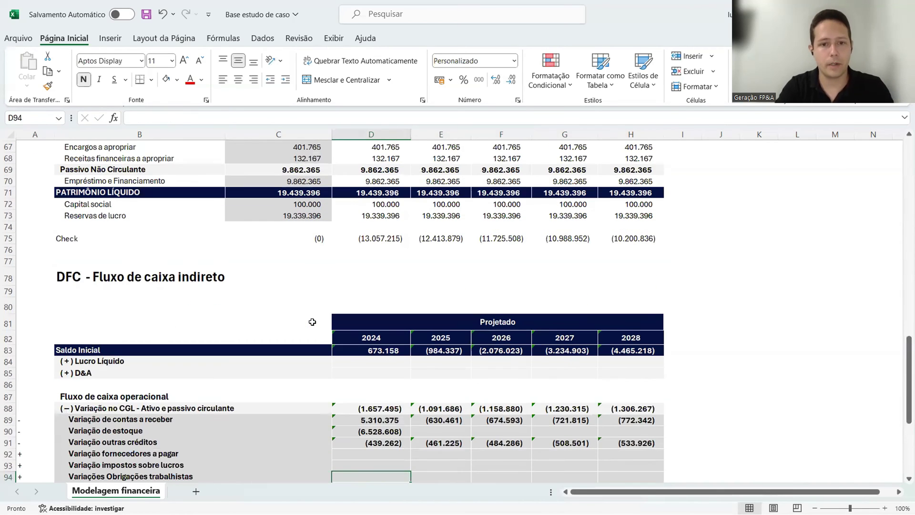
- Reverse the sign of the 2024 Variação de estoque formula in D90 so it reads =-(D54-C54)
click(378, 421)
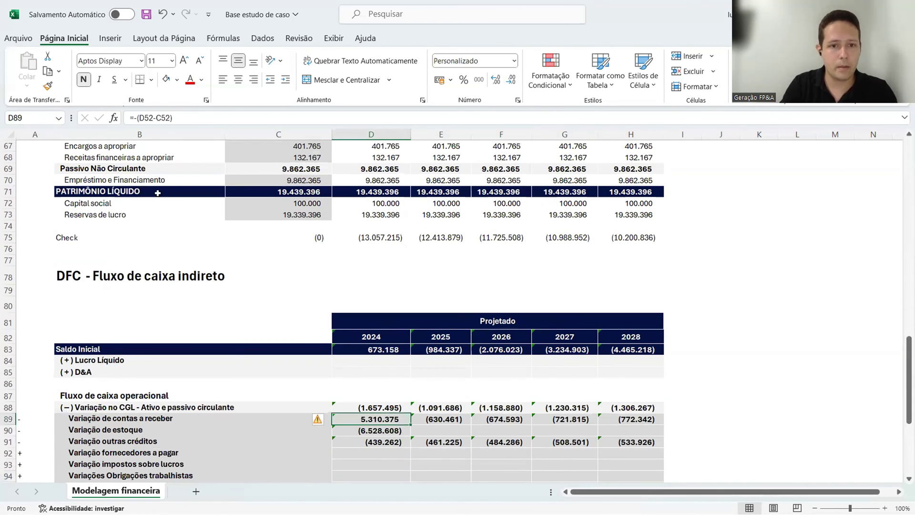
click(377, 431)
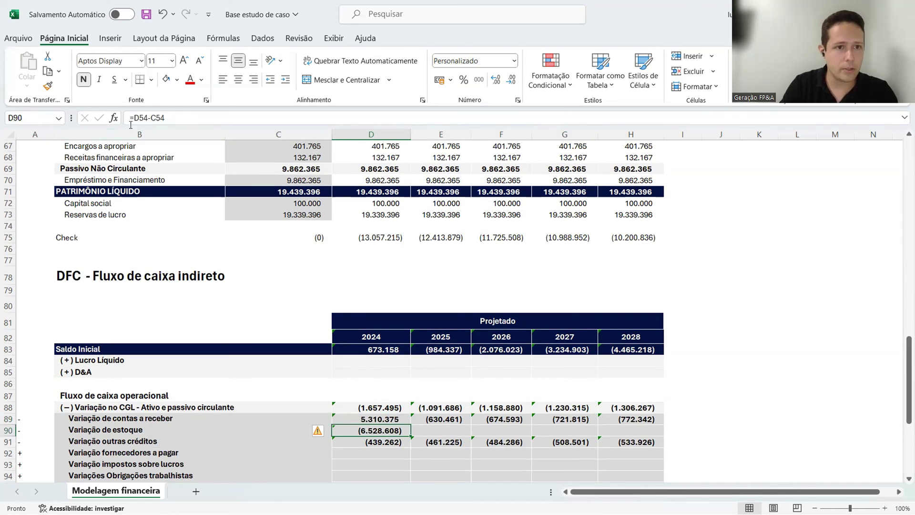
key(F2)
text())
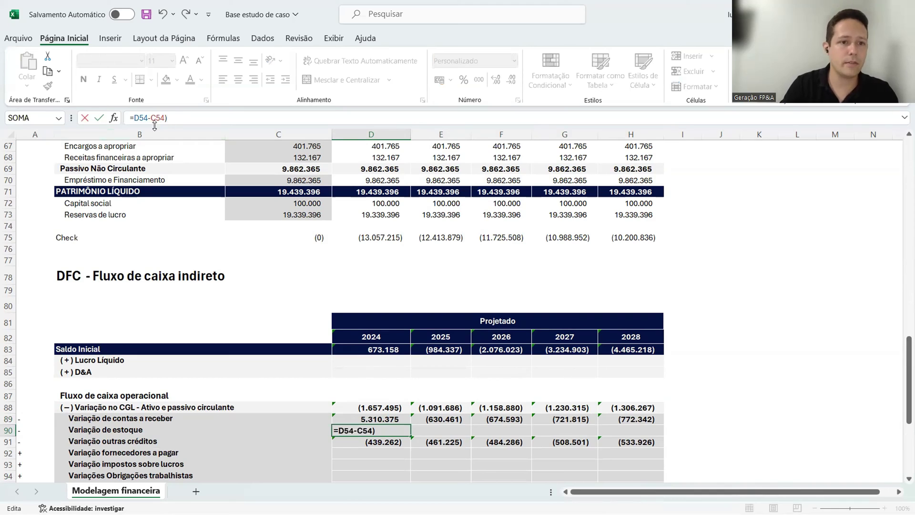
text(()
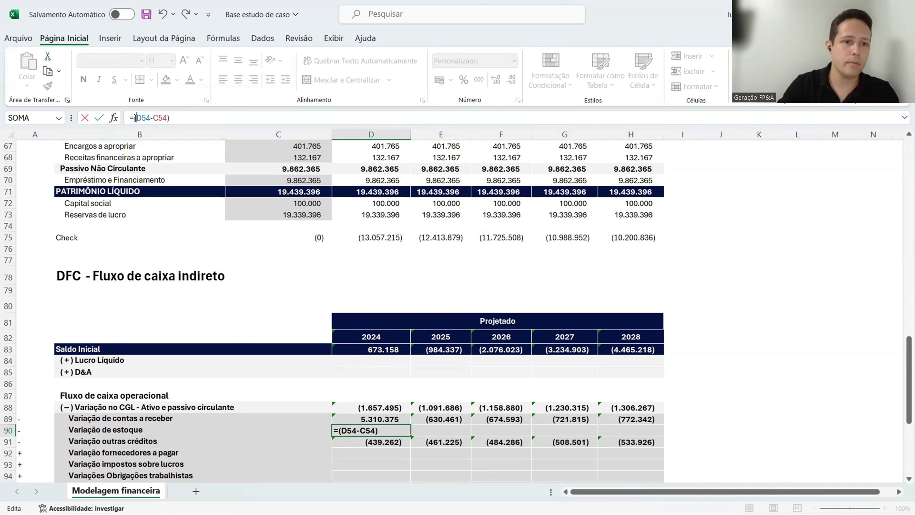
text(-)
key(ctrl+Return)
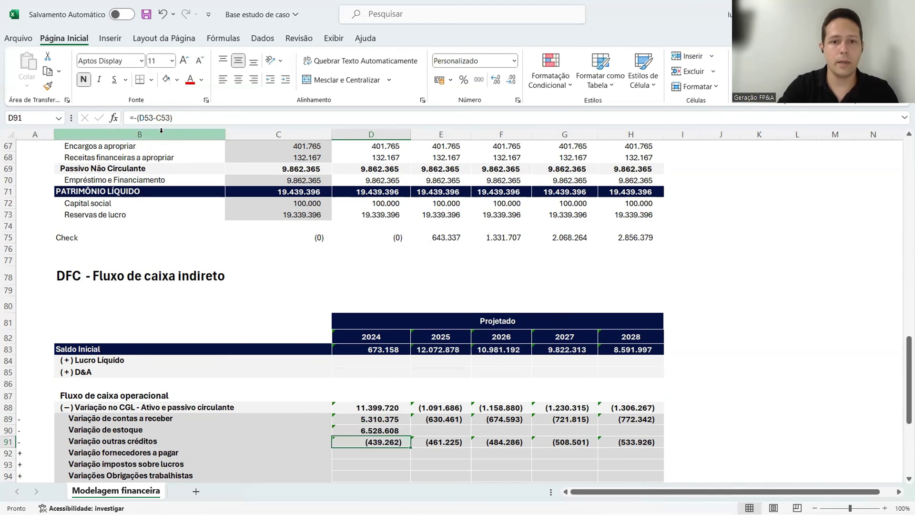
- Copy the Variação de estoque formula from D90 across to H90 for 2025 to 2028
key(shift+Right)
key(shift+Right)
key(shift+Right)
key(shift+Right)
key(ctrl+r)
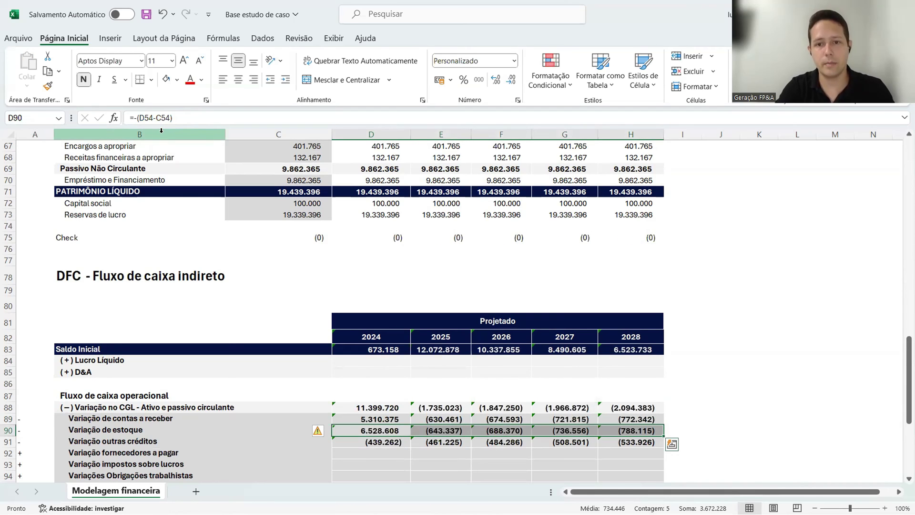
- Review the cash flow check in row 110 and the balance sheet check in row 75
click(476, 248)
scroll(482, 253, down, 5)
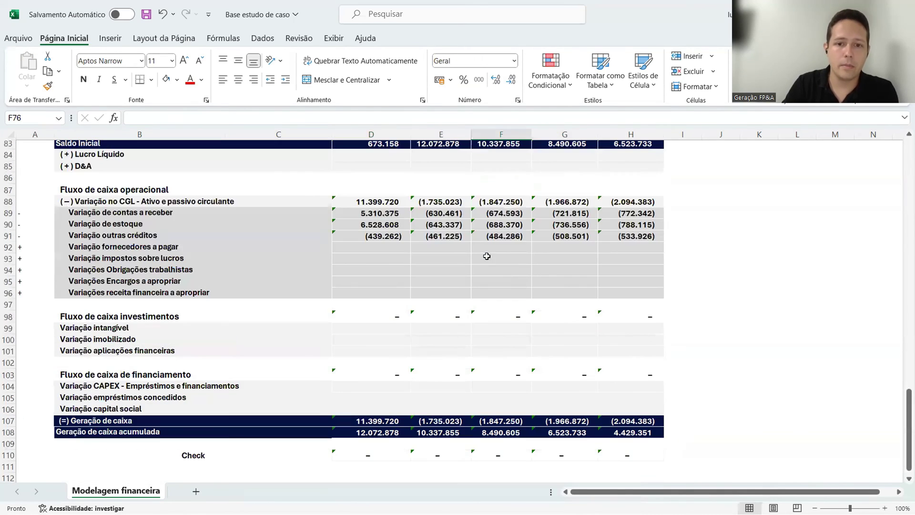
click(403, 453)
scroll(401, 233, up, 4)
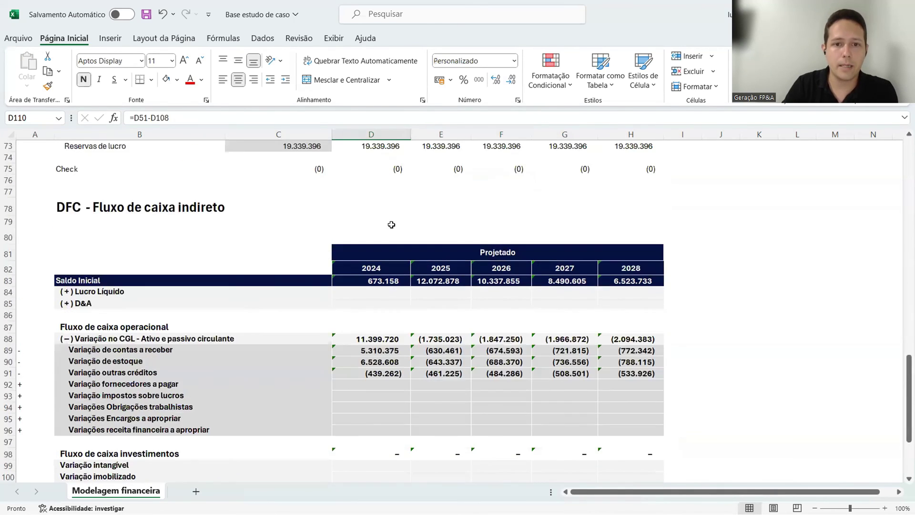
click(395, 172)
click(440, 170)
click(504, 168)
scroll(449, 259, up, 7)
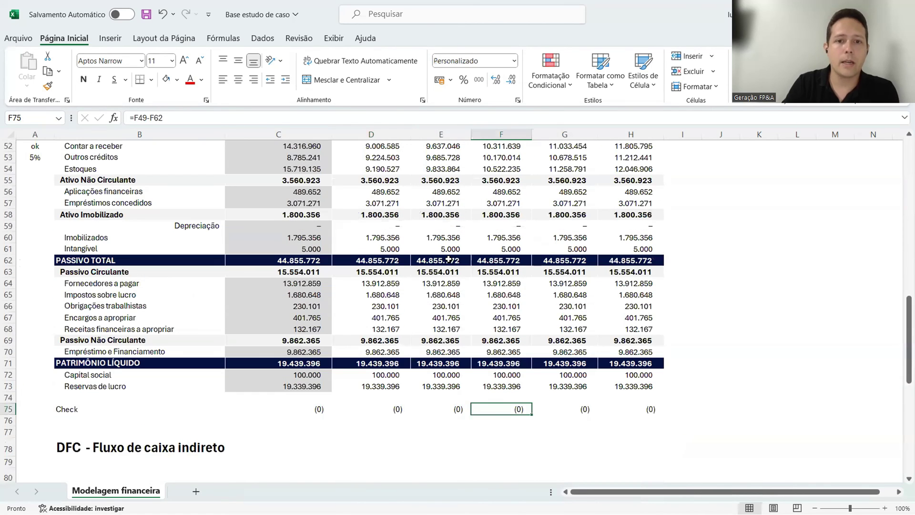
scroll(383, 264, up, 2)
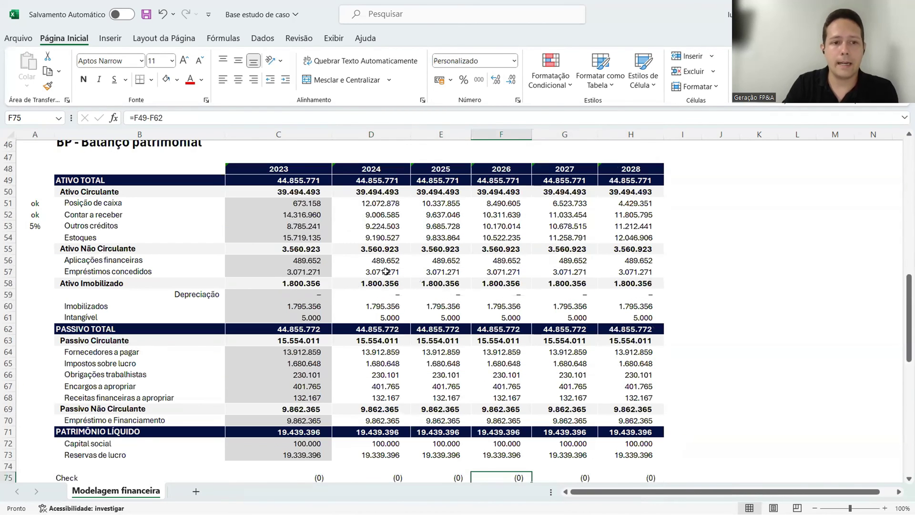
- Inspect the 2024 Estoques and Posição de caixa formulas and mark Estoques as "ok" in A54
double_click(379, 239)
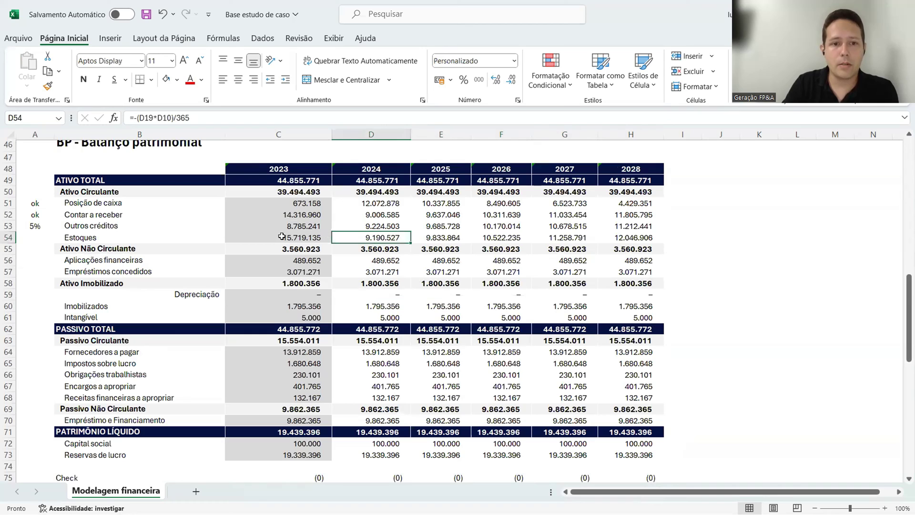
key(Escape)
click(386, 202)
click(320, 235)
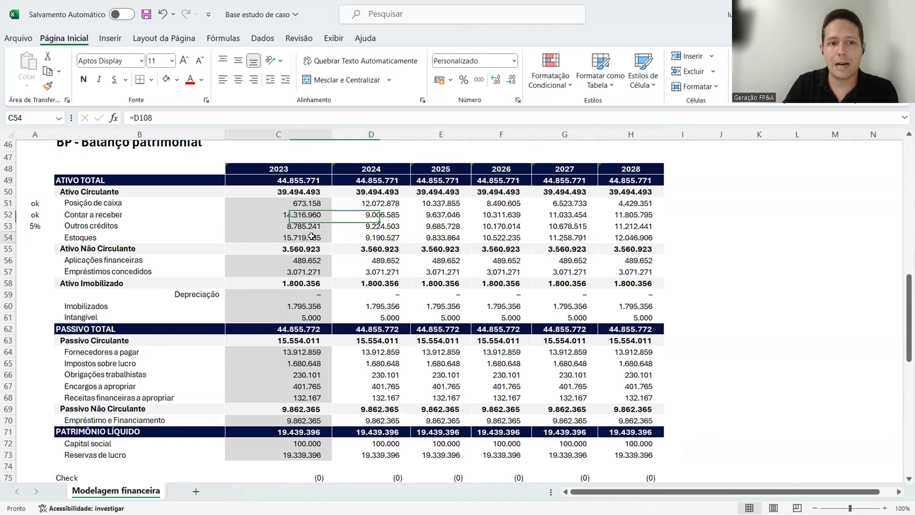
click(377, 239)
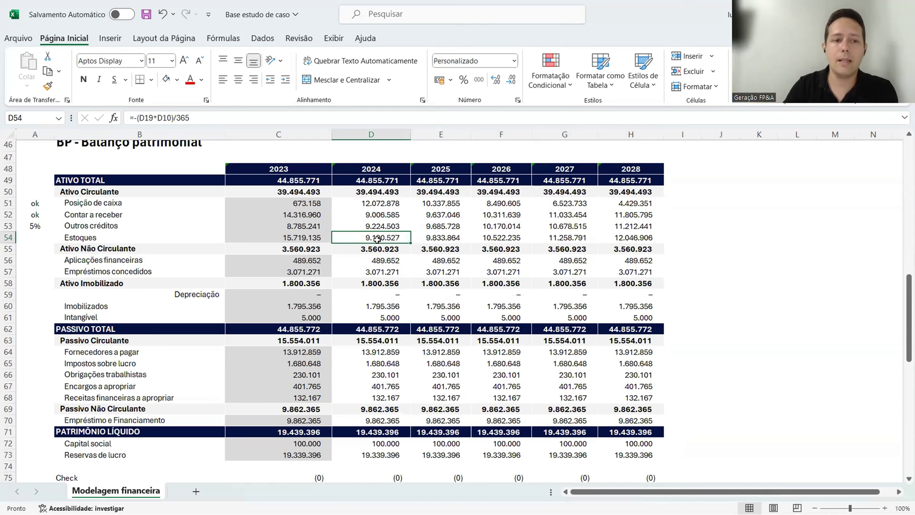
click(28, 236)
text(ok)
key(Return)
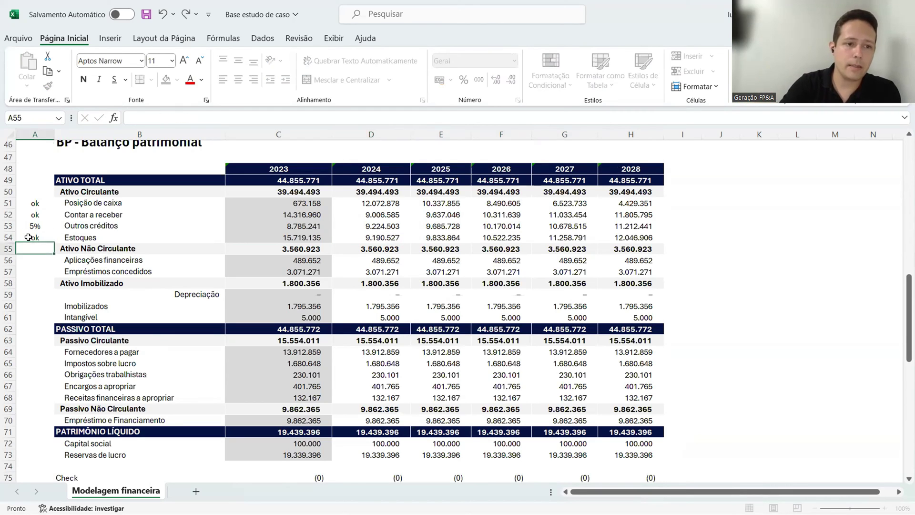
- Compare the projected Posição de caixa, Outros créditos and Estoques across the years in the Ativo Circulante block
click(504, 230)
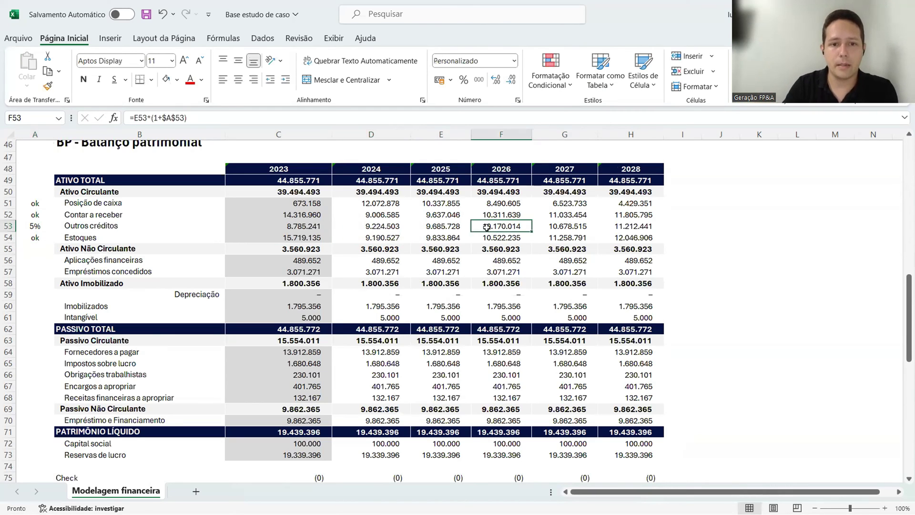
click(419, 238)
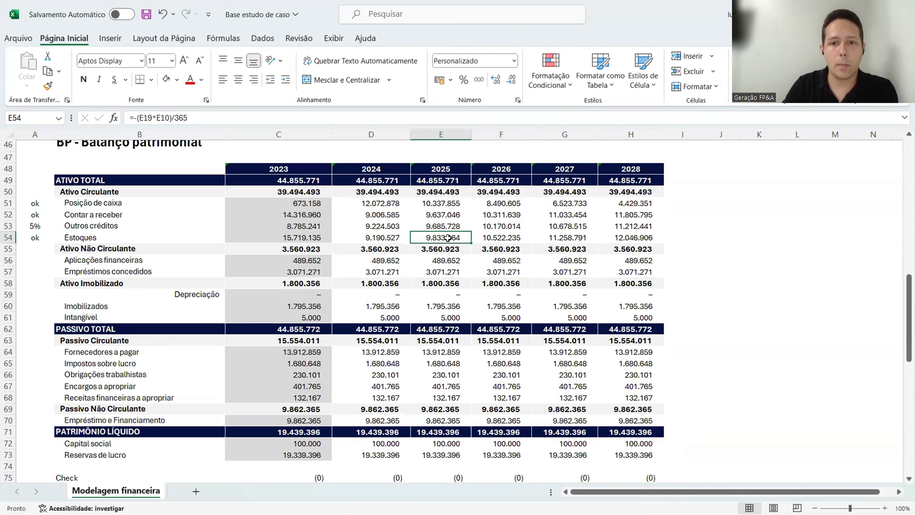
click(436, 203)
click(500, 204)
click(567, 204)
click(616, 201)
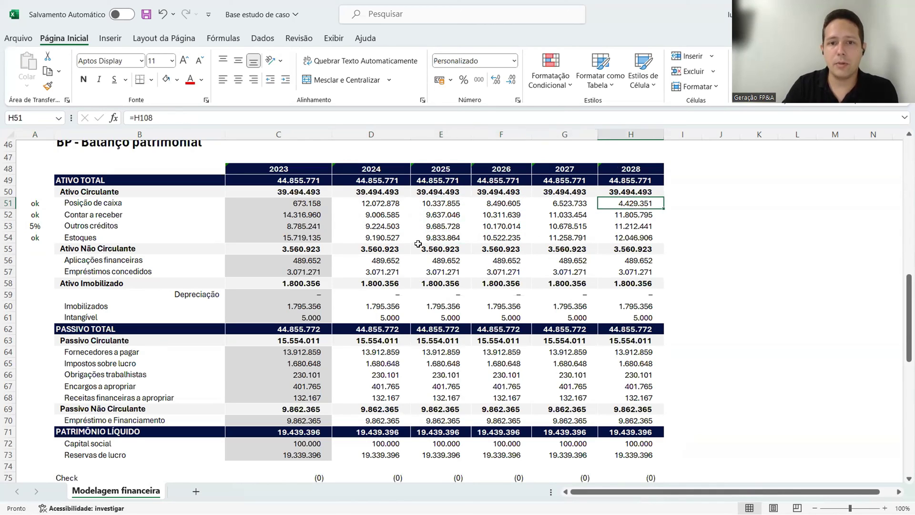
click(419, 241)
click(505, 238)
click(573, 236)
click(620, 227)
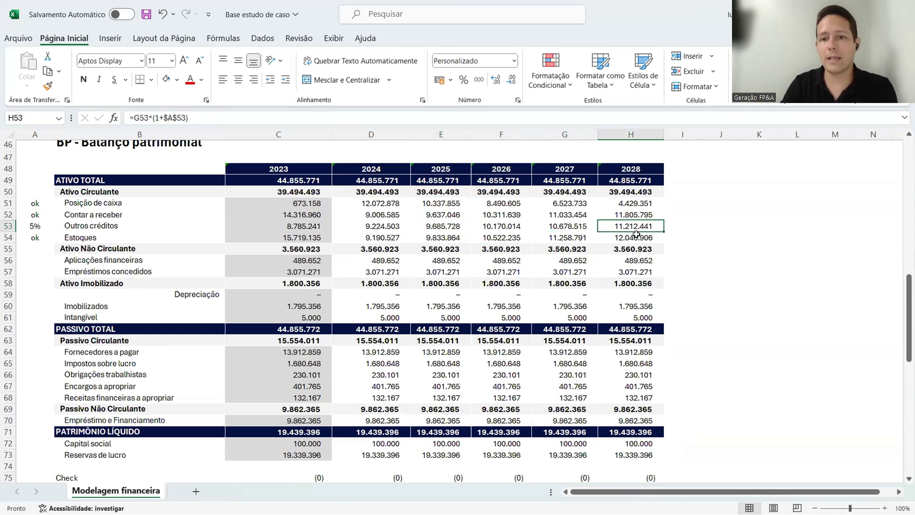
click(636, 238)
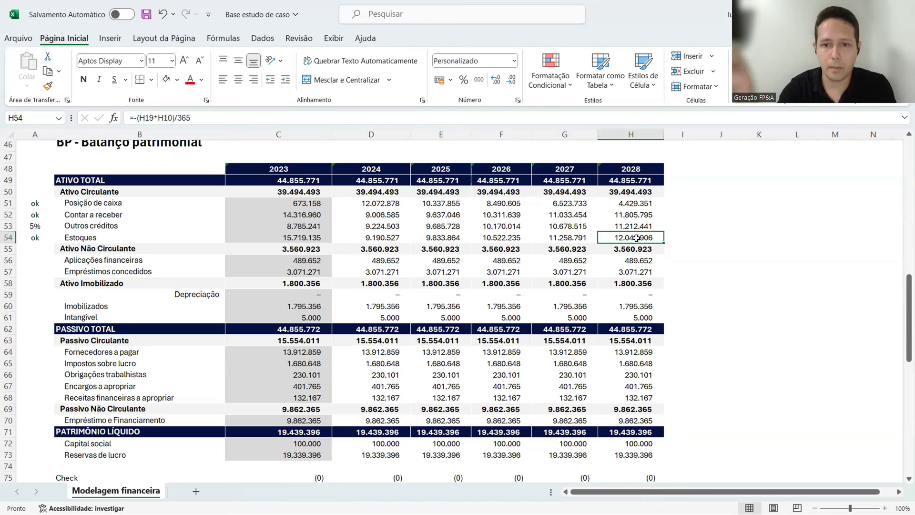
drag(84, 201, 233, 240)
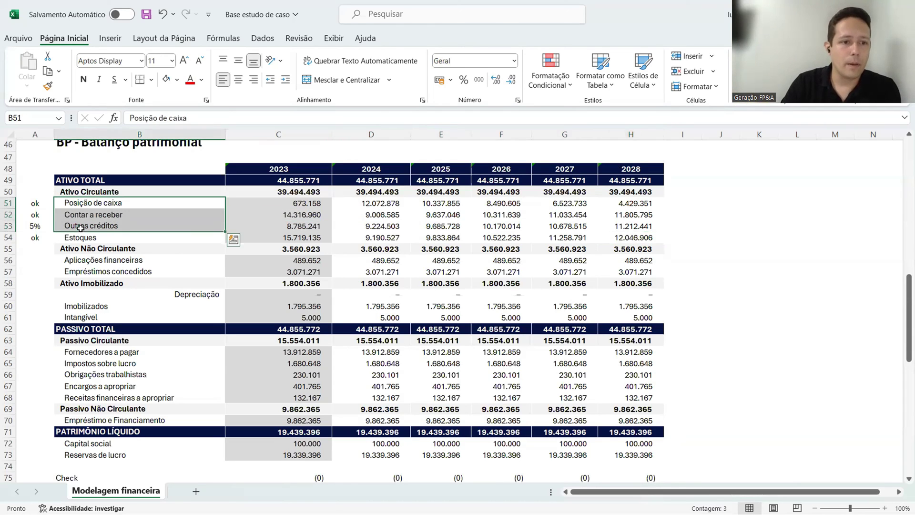
click(336, 228)
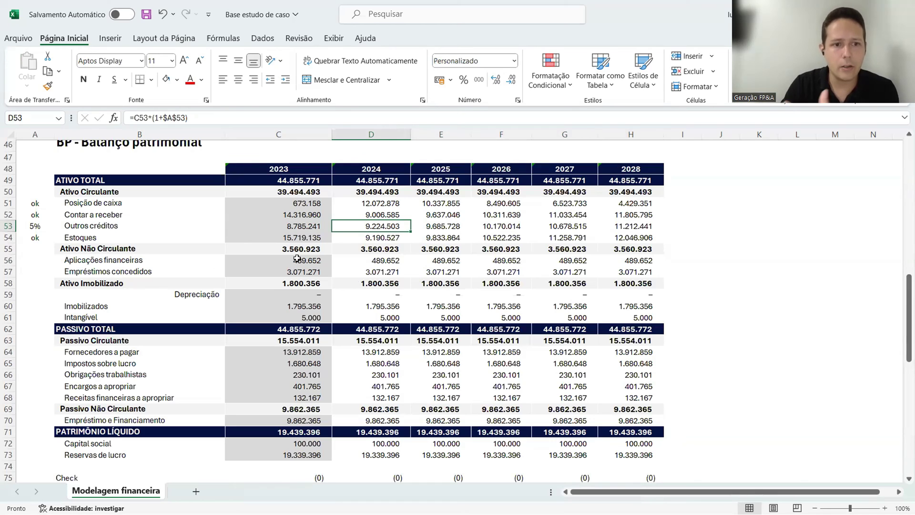
- Enter 1% in A56 as the growth rate for Aplicações financeiras
click(48, 267)
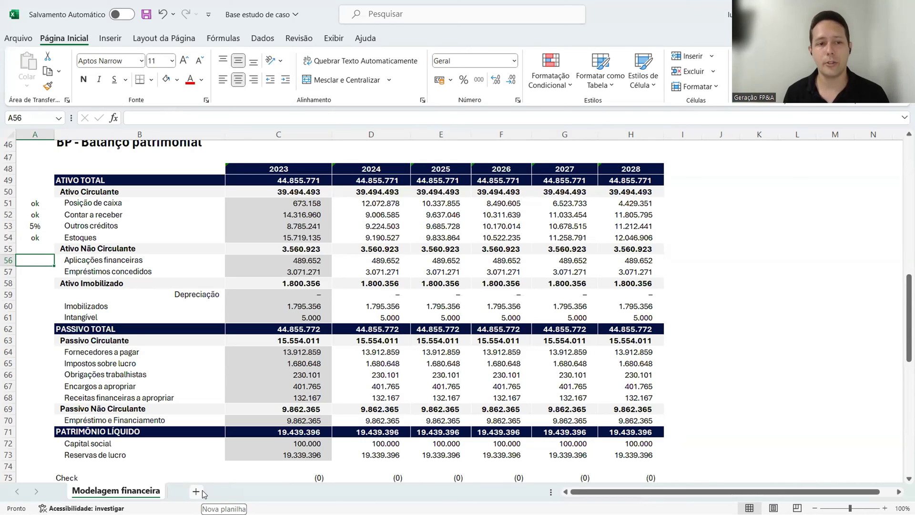
click(74, 262)
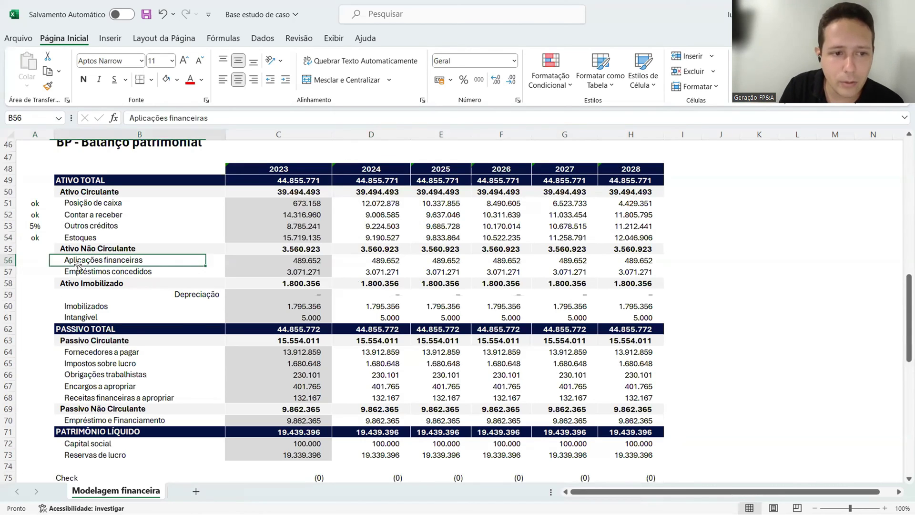
click(44, 262)
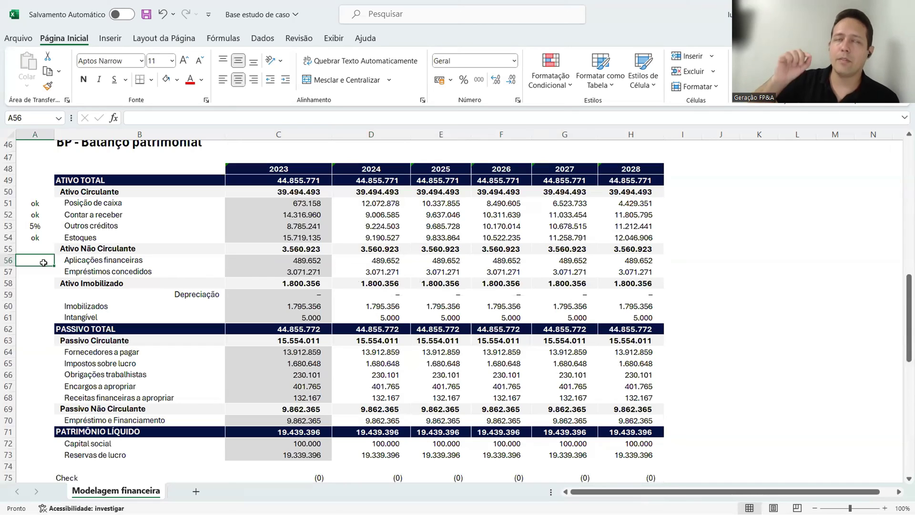
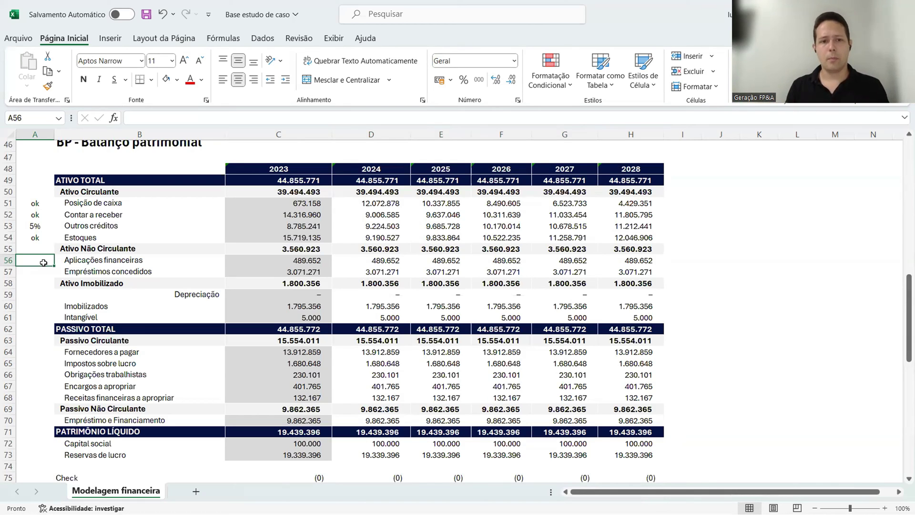
click(302, 260)
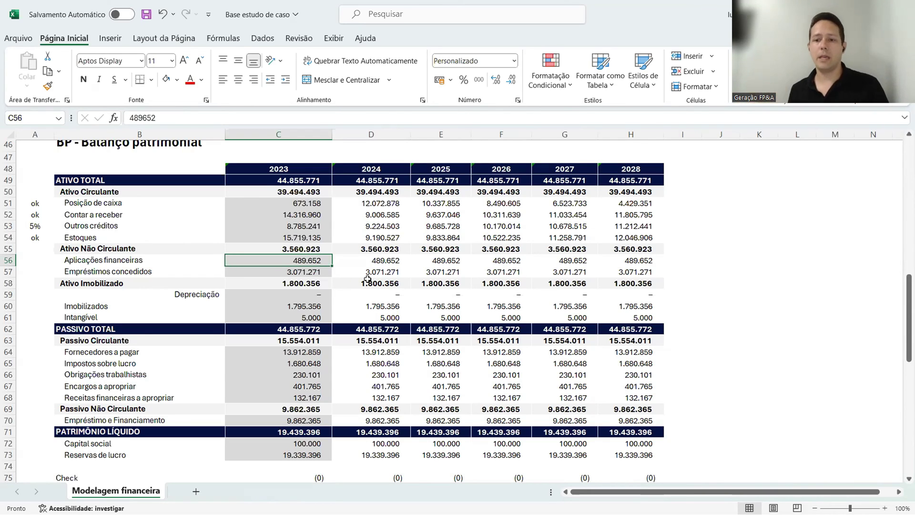
key(Left)
key(Left)
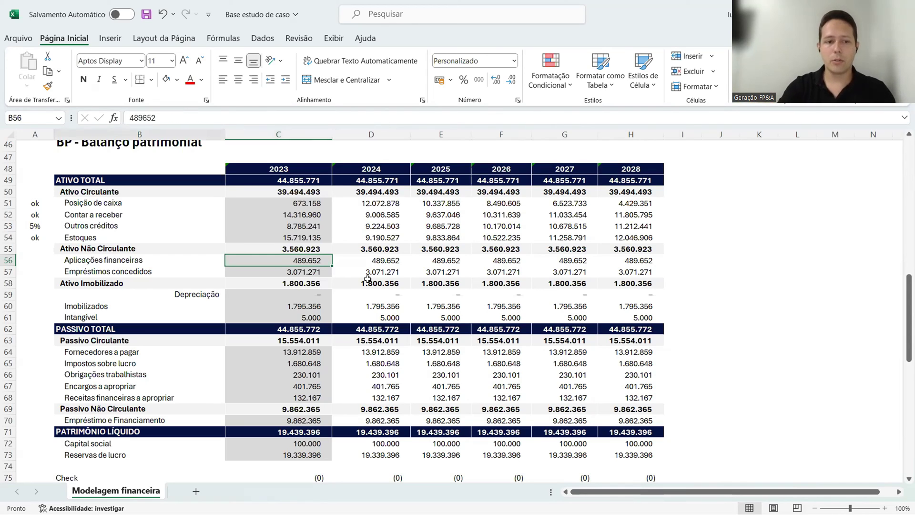
text(1%)
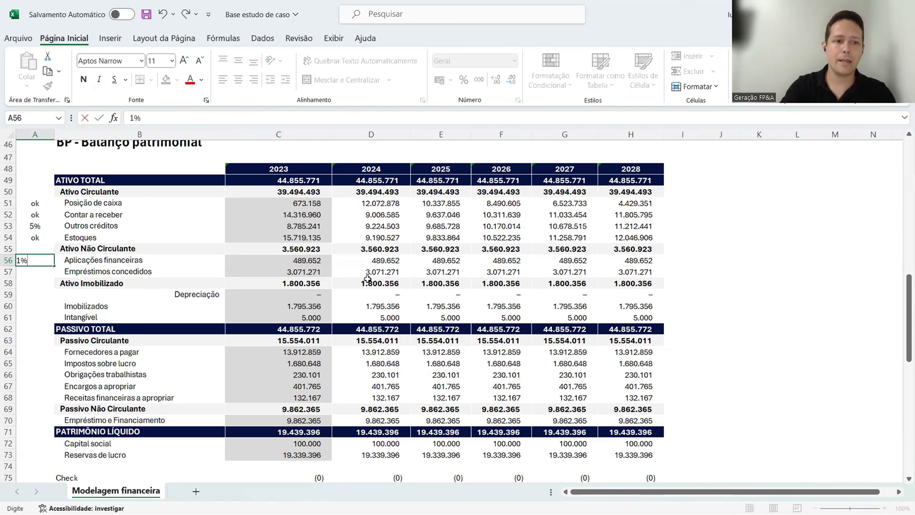
key(Tab)
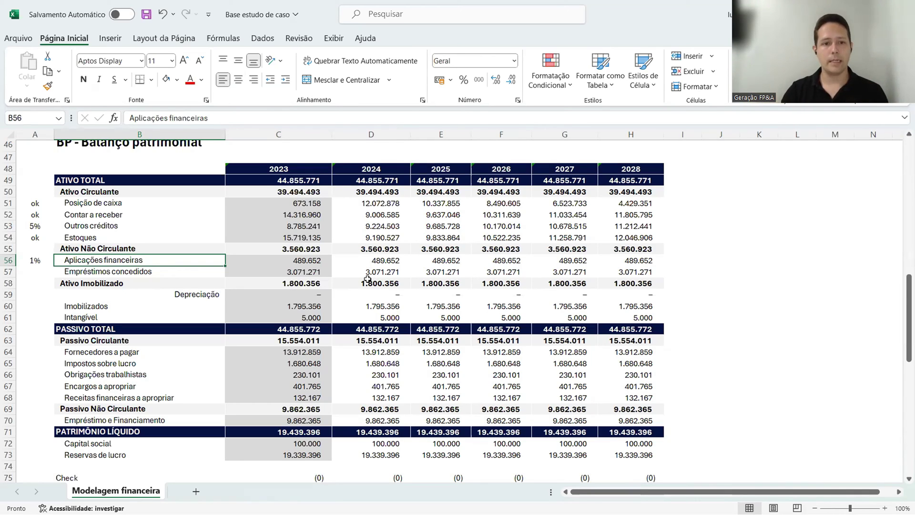
- Project the 2024 Aplicações financeiras in D56 with =C56*(1+$A$56), locking the growth rate reference
click(285, 260)
key(Right)
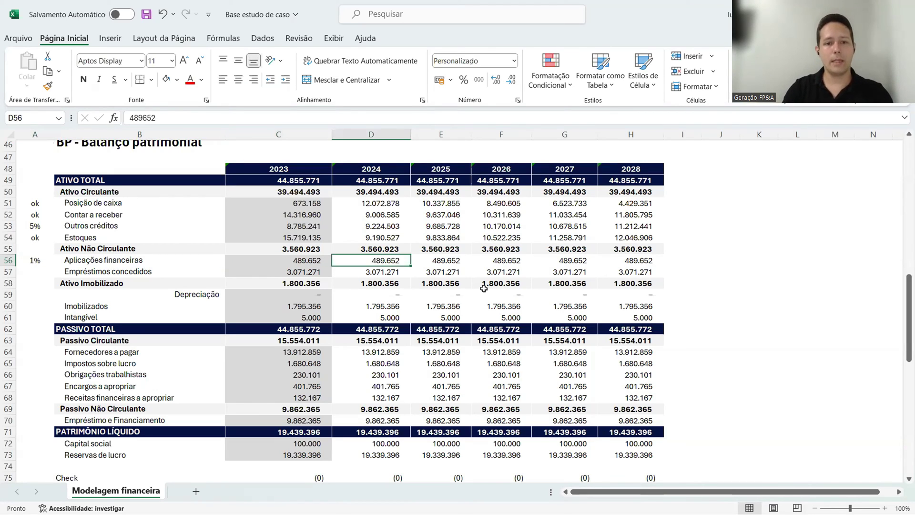
text(=)
key(Left)
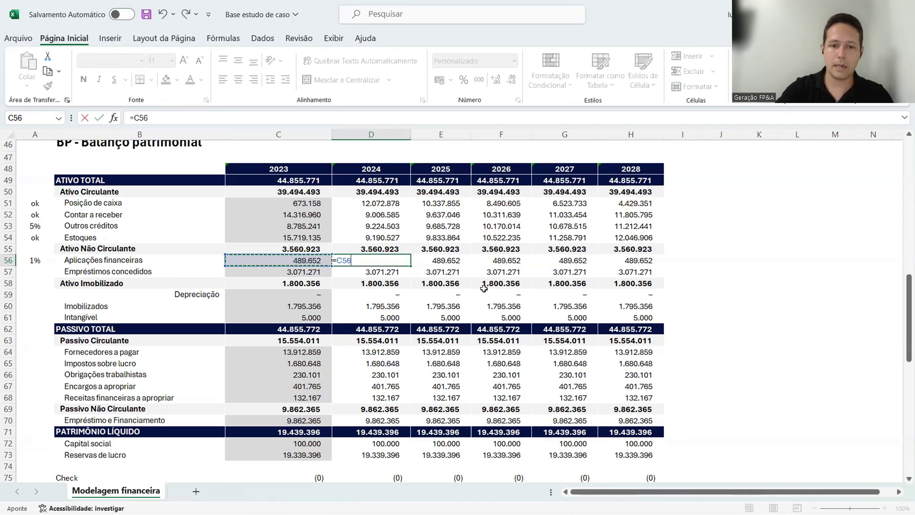
text(*)
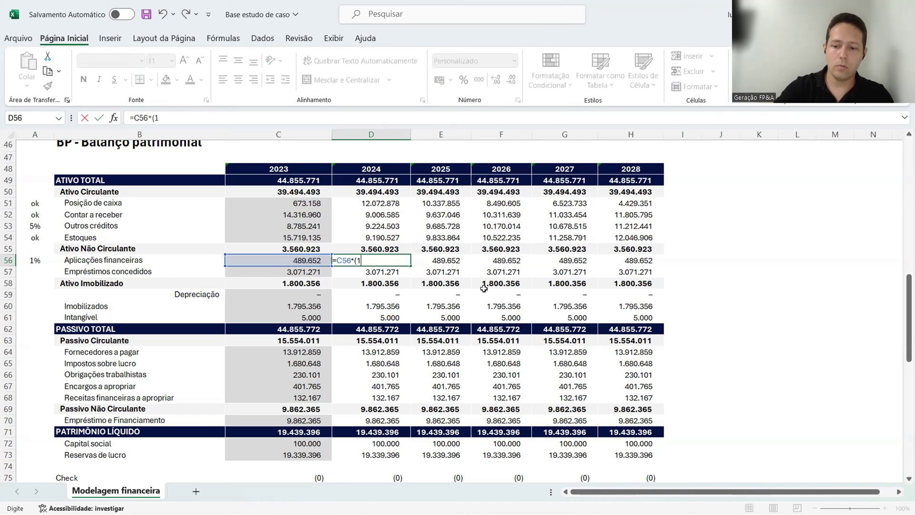
text((1+)
click(37, 261)
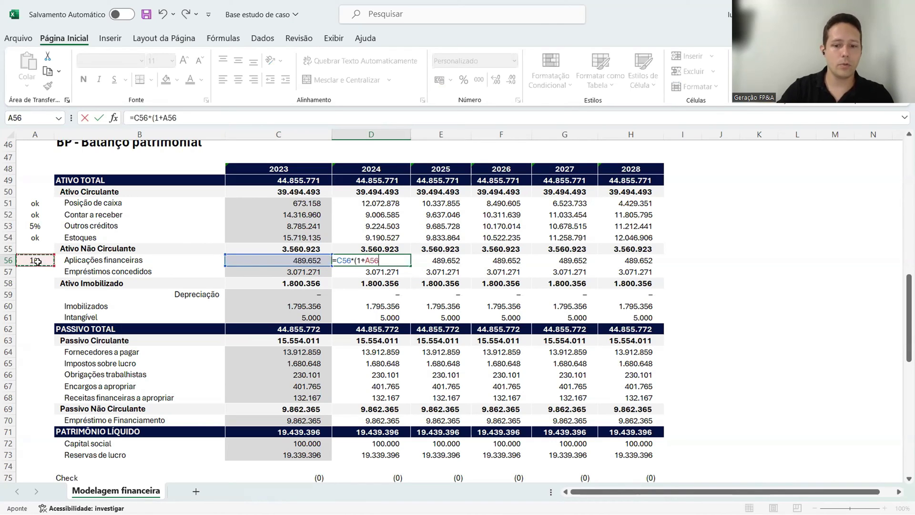
text())
key(ctrl+Return)
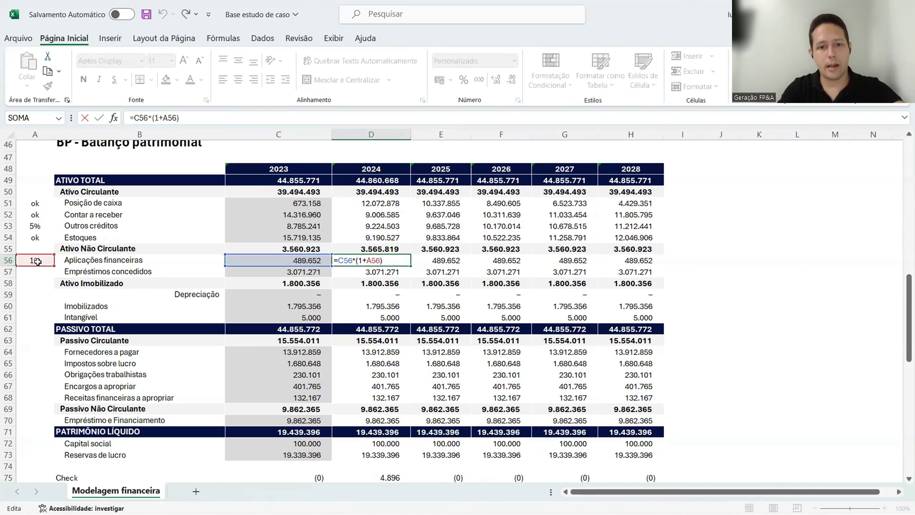
key(F2)
key(F4)
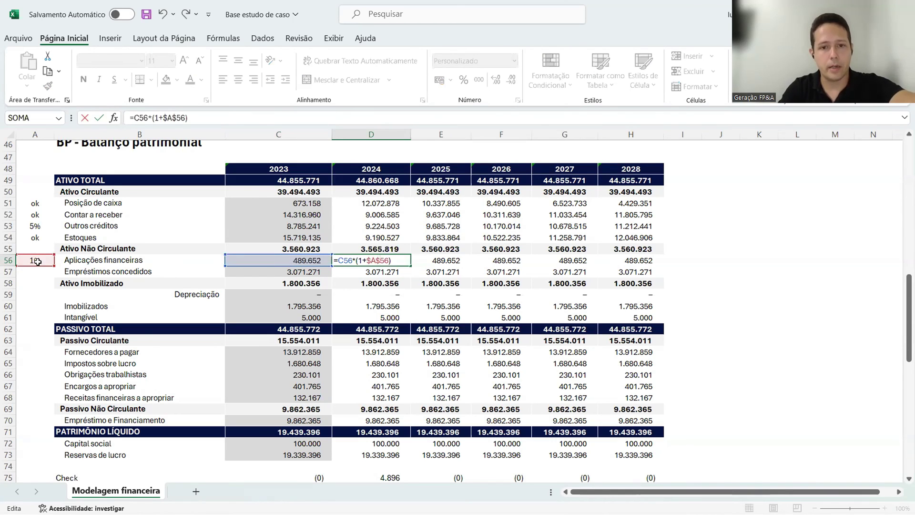
key(ctrl+Return)
- Copy the 2024 Aplicações financeiras formula across row 56 through 2028
key(ctrl+c)
key(shift+Right)
key(shift+Right)
key(shift+Right)
key(shift+Right)
key(Return)
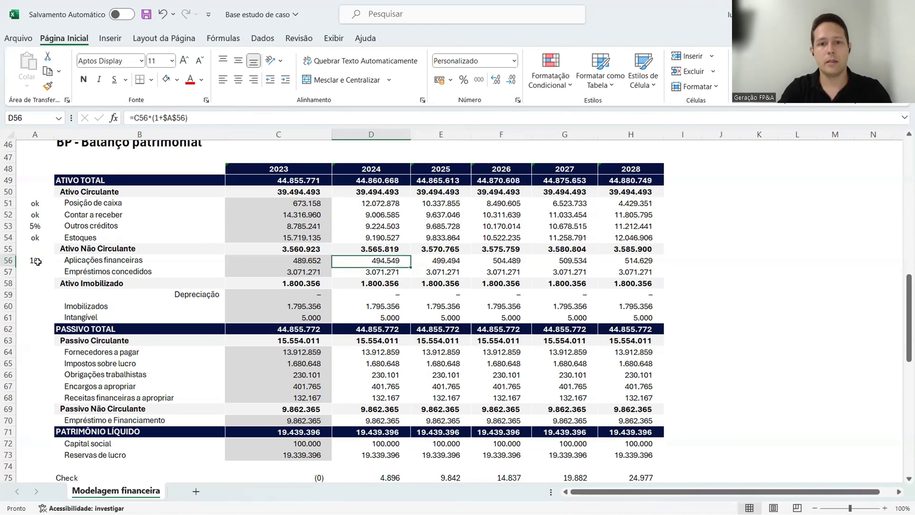
- Review the balance sheet check in row 75 after the Aplicações financeiras projection
key(Down)
key(Right)
scroll(236, 310, down, 3)
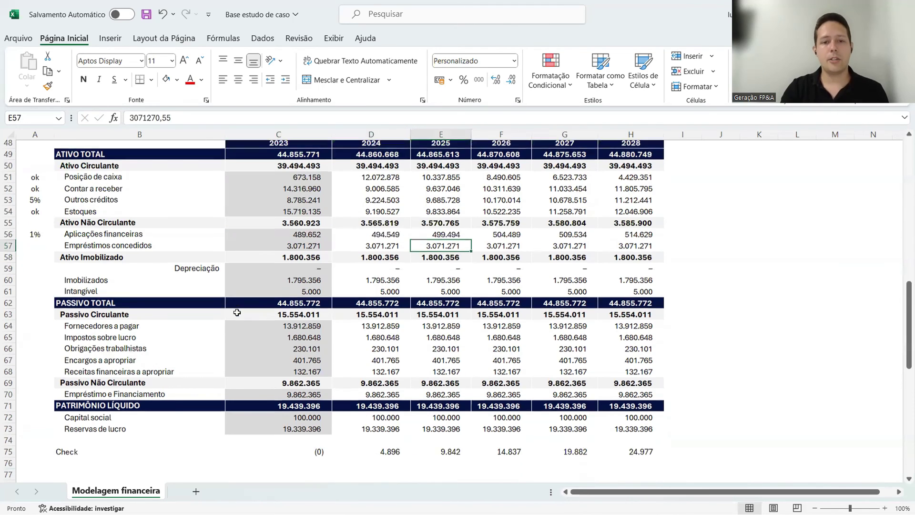
click(381, 375)
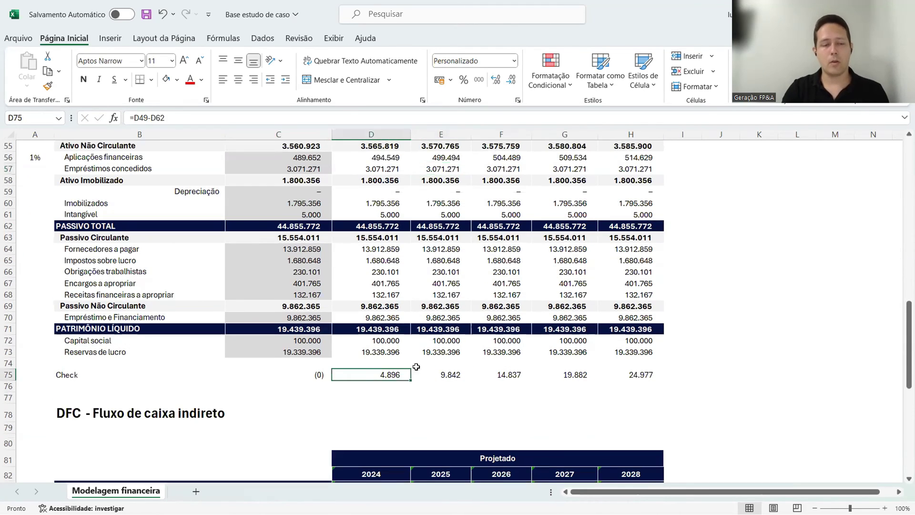
scroll(413, 306, up, 1)
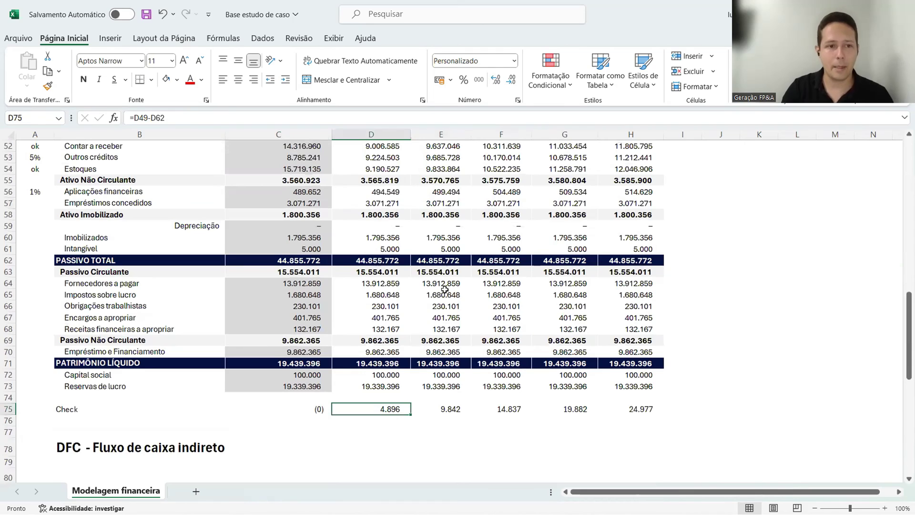
- Calculate the 2024 Variação aplicações financeiras in D101 of the cash flow with =D56-C56
scroll(453, 292, down, 9)
scroll(444, 288, down, 1)
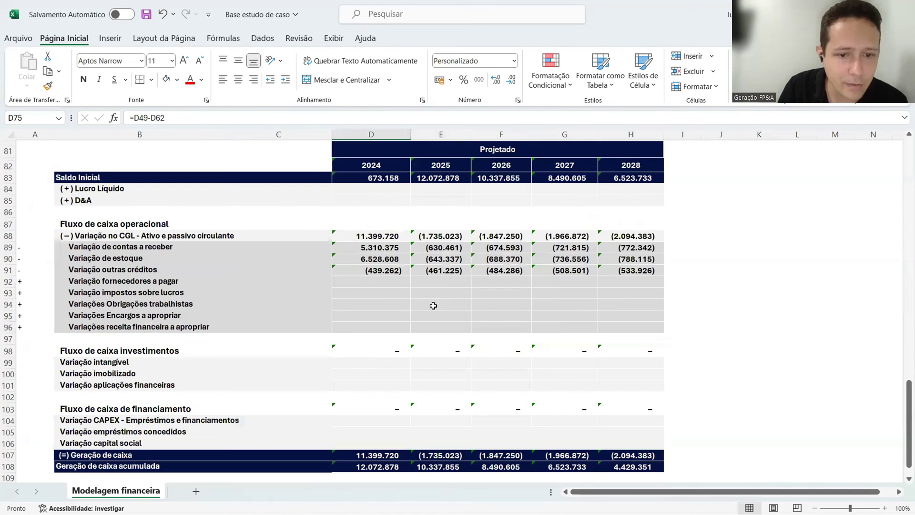
click(380, 385)
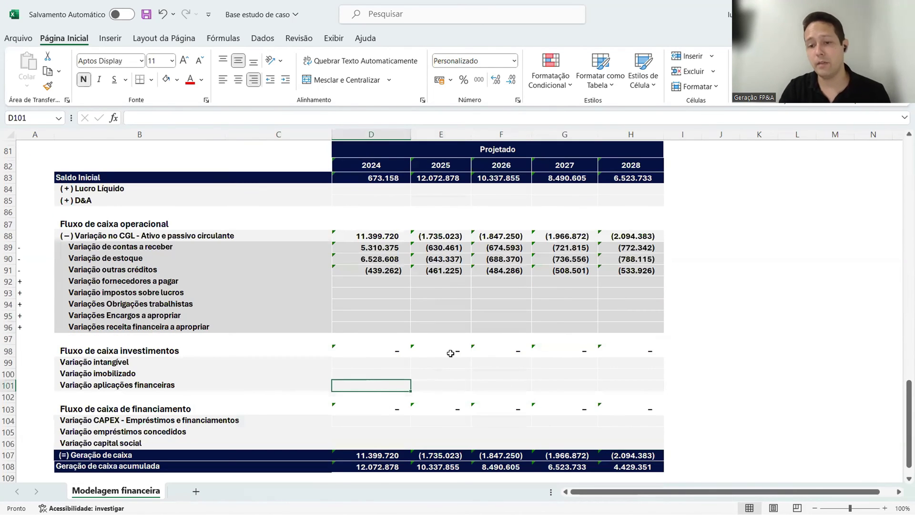
text(=)
scroll(450, 353, up, 9)
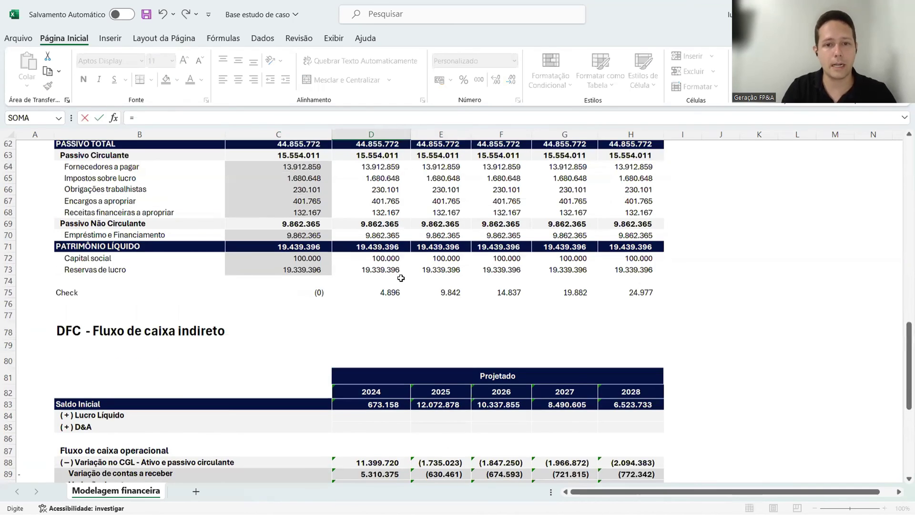
scroll(394, 237, up, 2)
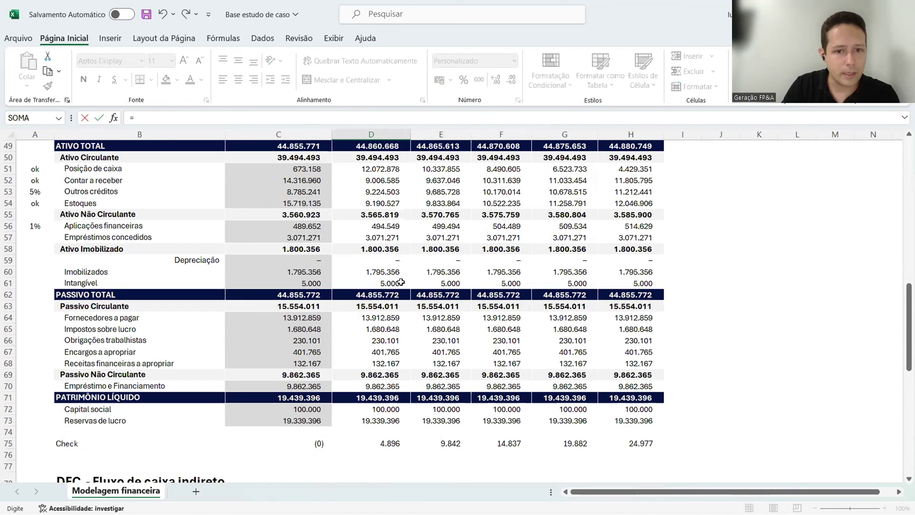
click(381, 223)
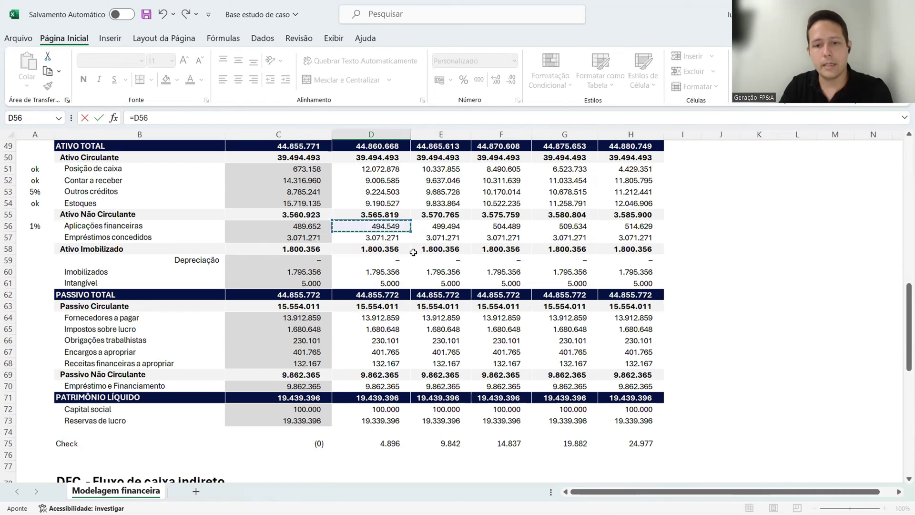
text(-)
click(312, 226)
scroll(313, 224, down, 5)
key(Escape)
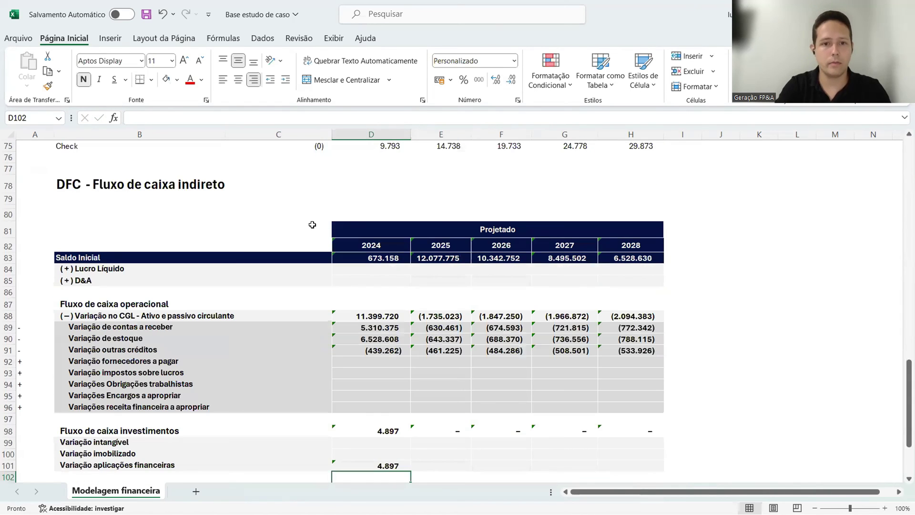
- Inspect the D101 formula and compare the cash flow check in row 110 with the balance sheet check in row 75
key(Up)
key(F2)
key(Escape)
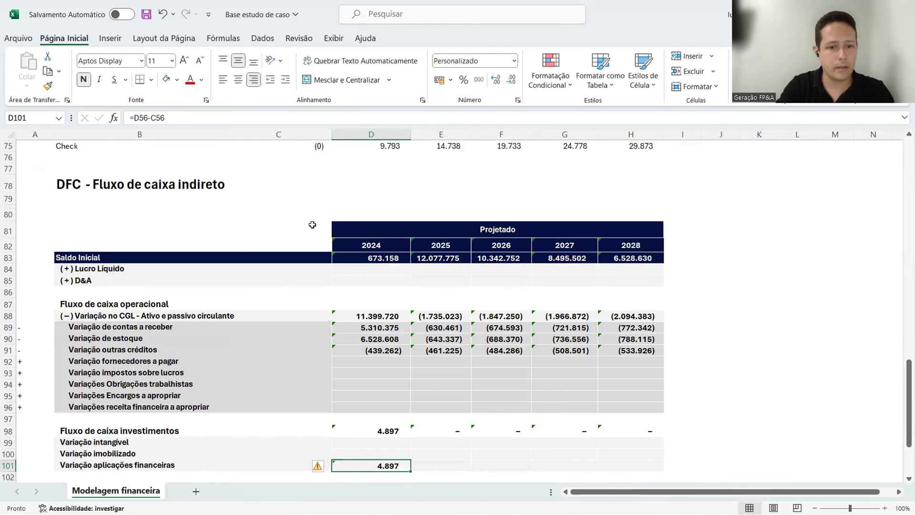
scroll(312, 224, down, 4)
scroll(453, 292, up, 6)
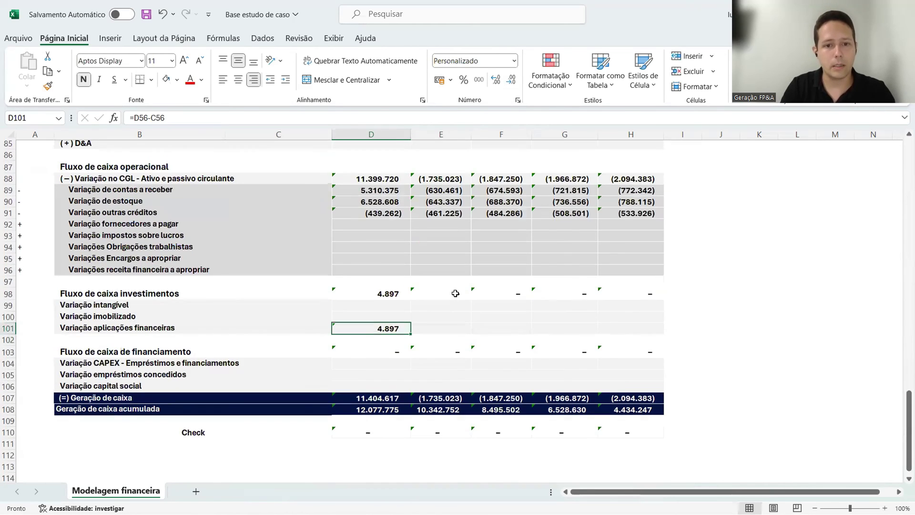
scroll(456, 291, up, 5)
scroll(456, 289, down, 9)
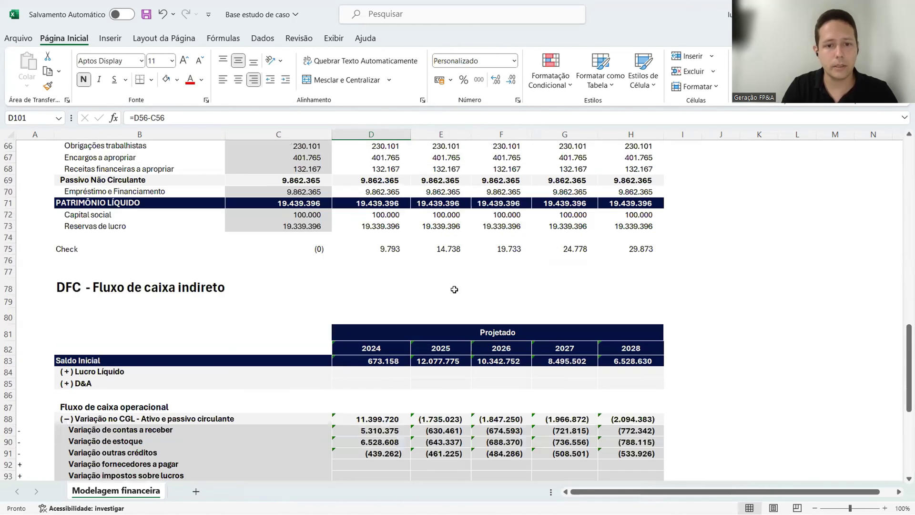
- Copy the =D56-C56 formula from D101 across the Variação aplicações financeiras row through 2028
key(ctrl+c)
key(shift+Right)
key(shift+Right)
key(shift+Right)
key(shift+Right)
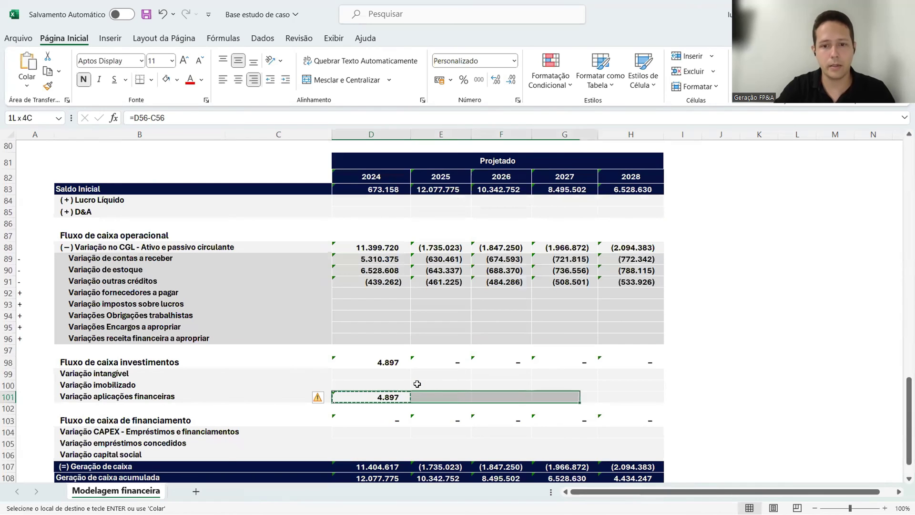
key(Return)
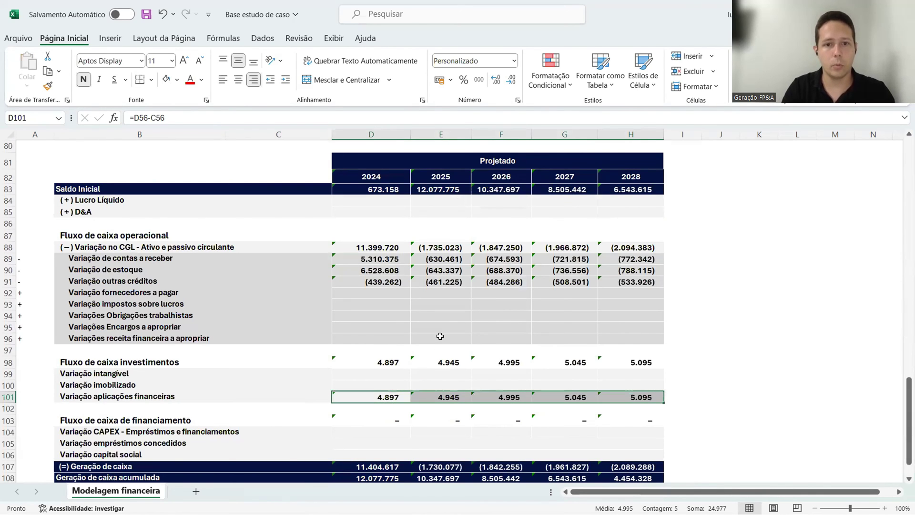
- Invert the sign of the 2024 Variação aplicações financeiras by changing D101 to =-(D56-C56)
scroll(431, 234, up, 10)
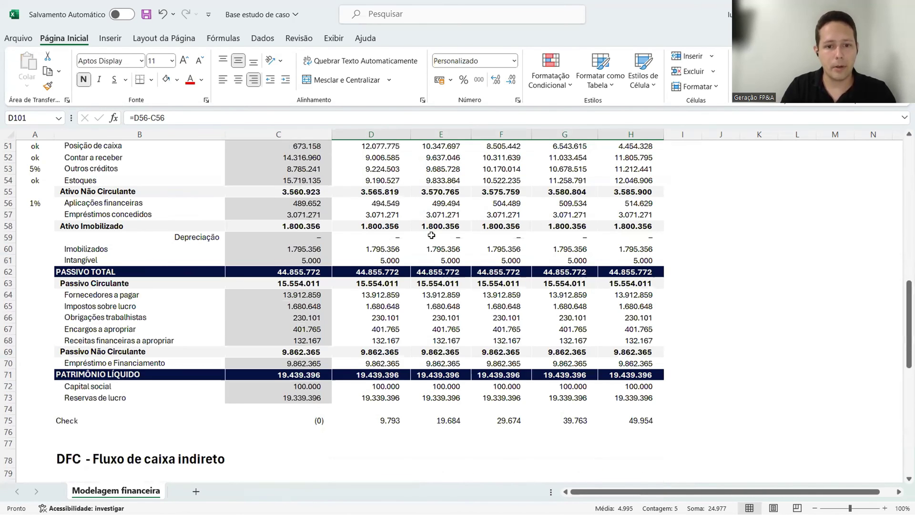
scroll(431, 235, down, 10)
click(397, 397)
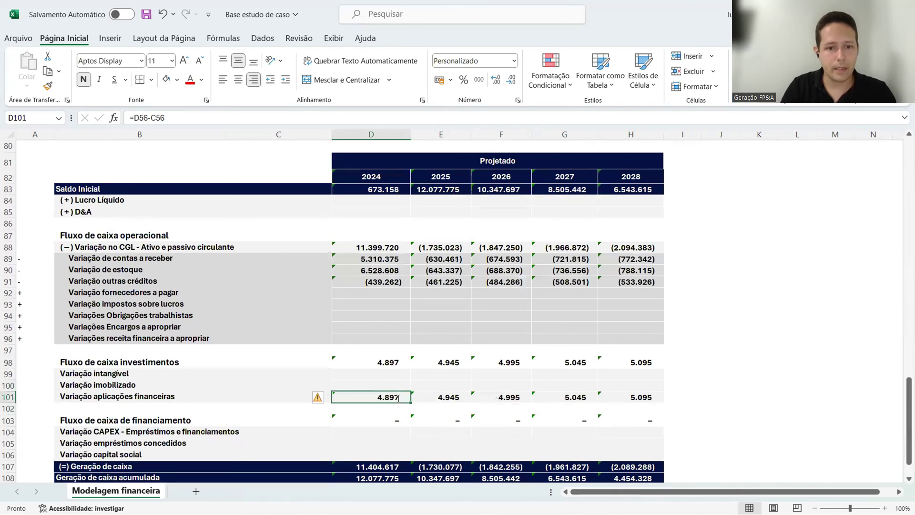
double_click(398, 398)
text())
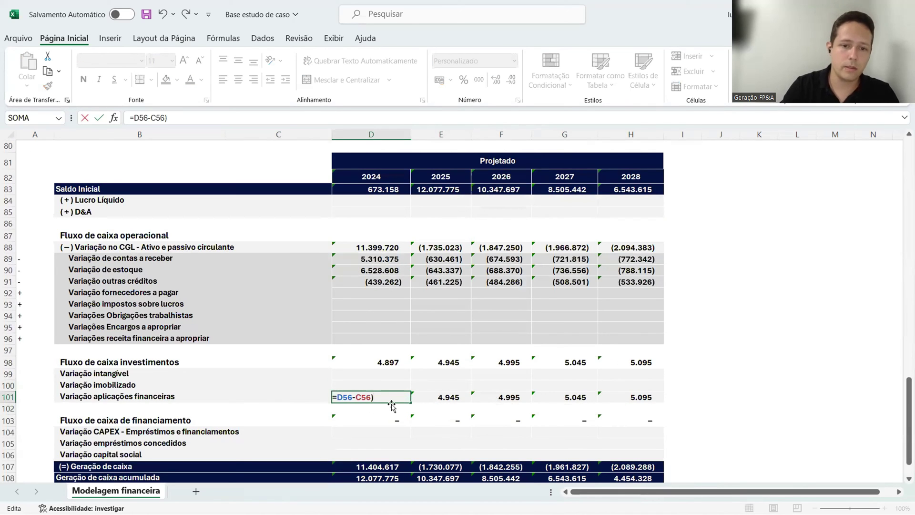
click(337, 397)
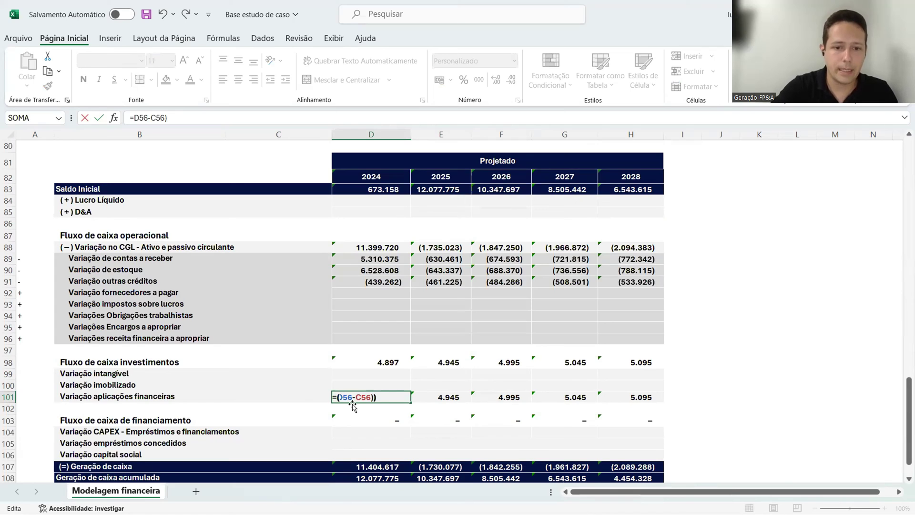
text(-()
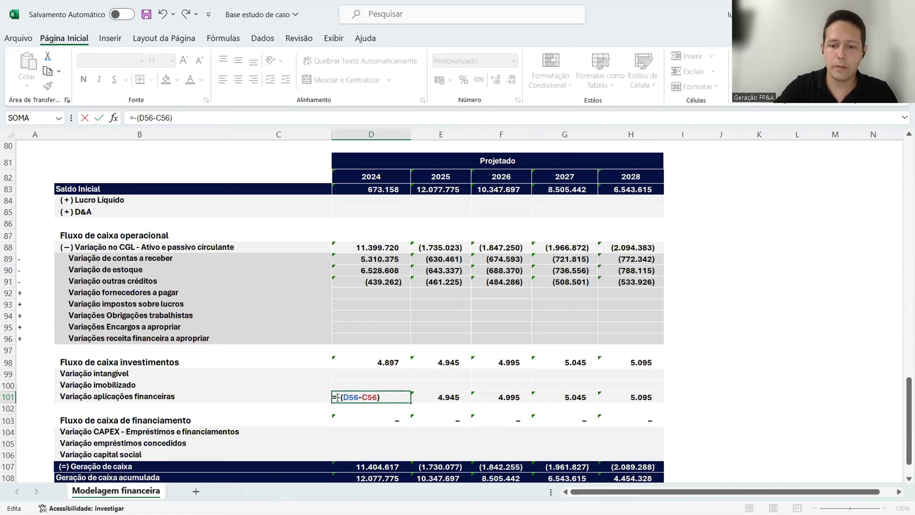
key(ctrl+Return)
- Copy the sign-inverted D101 formula across row 101 through 2028
key(ctrl+c)
drag(336, 397, 631, 397)
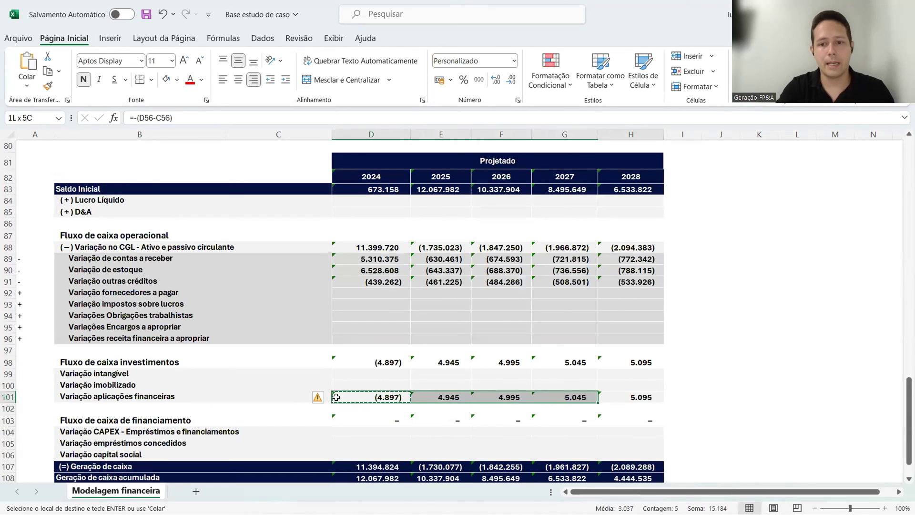
key(Return)
- Review the row 75 check and inspect the 2024 formulas for Variação de contas a receber and Variação outras créditos
scroll(409, 164, up, 2)
click(395, 147)
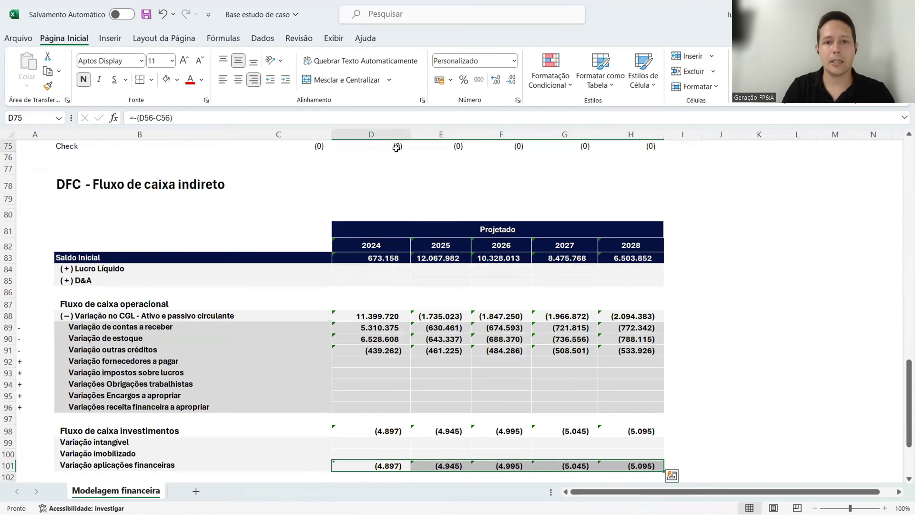
click(398, 329)
scroll(483, 363, down, 2)
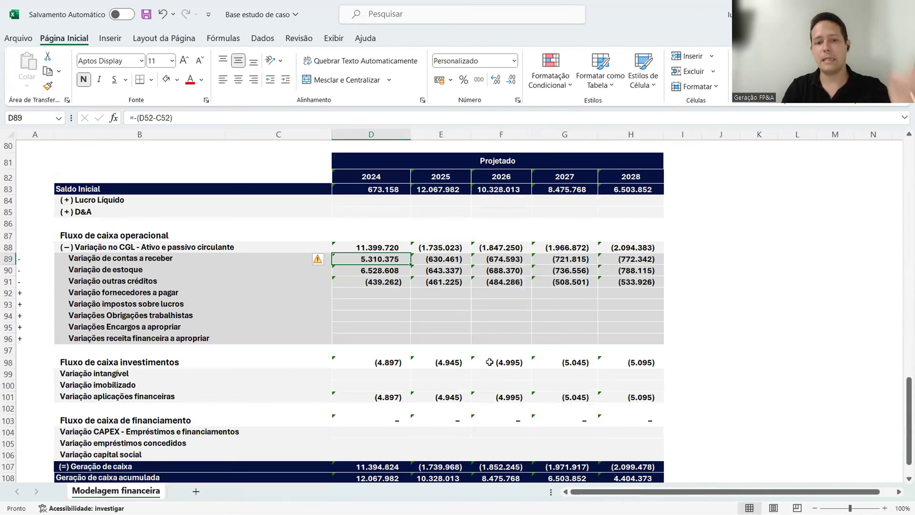
click(369, 280)
- Compare Aplicações financeiras across the years with the 2024 Posição de caixa in the balance sheet
scroll(370, 286, up, 10)
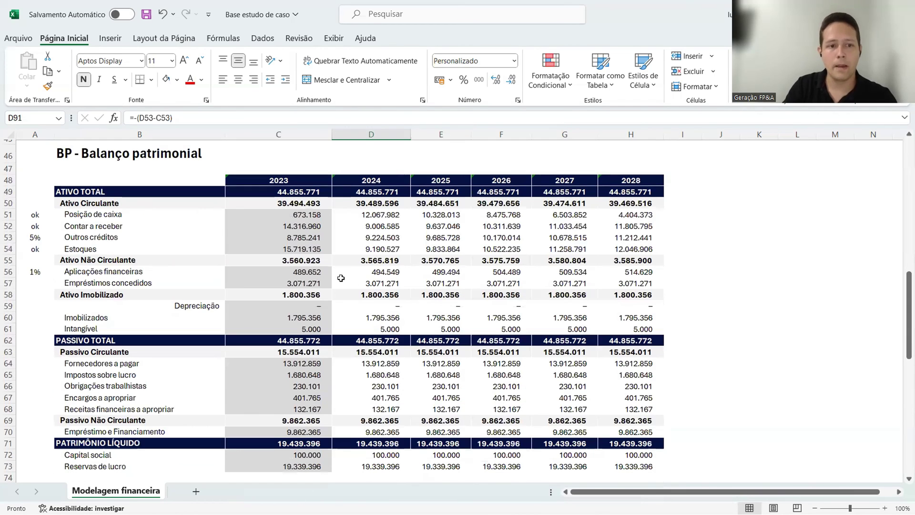
click(300, 272)
click(403, 272)
key(Right)
key(Right)
key(Right)
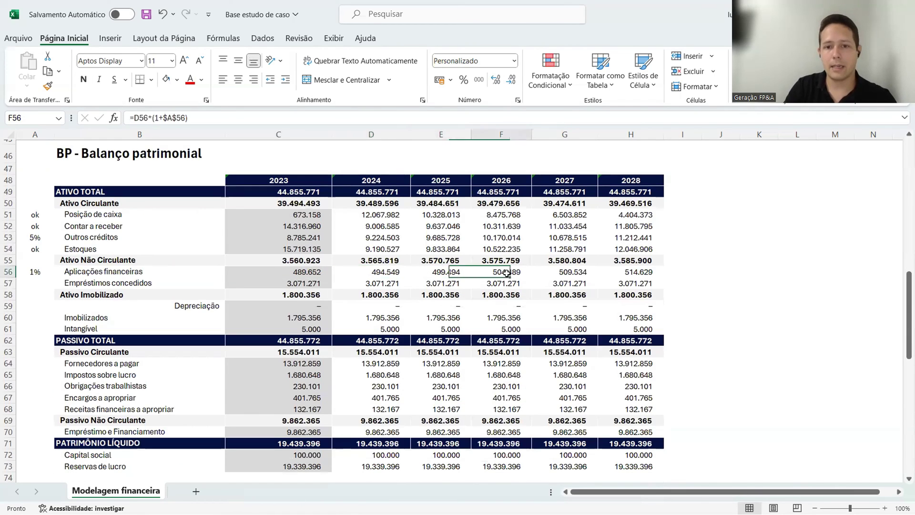
click(383, 215)
click(387, 271)
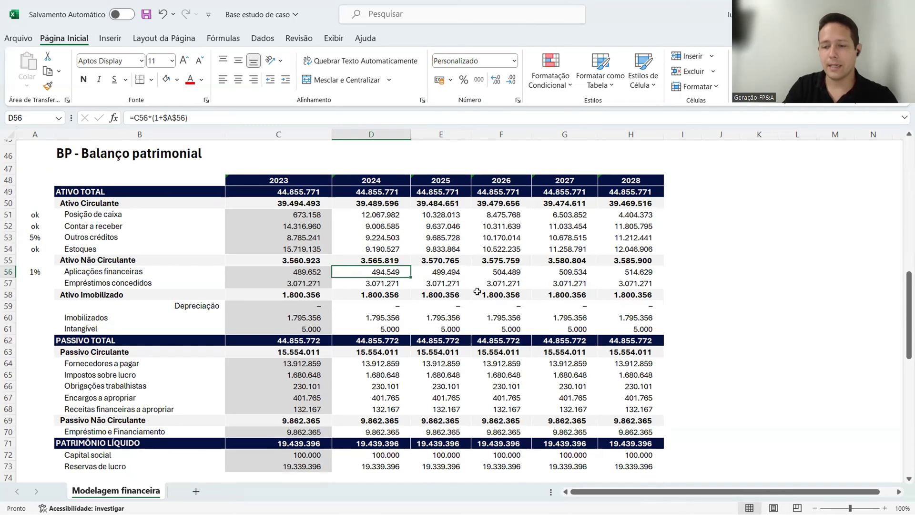
- Review Variação aplicações financeiras from 2024 to 2027 and the 2025–2028 receivables, inventory and other credits variations in the cash flow
scroll(479, 291, down, 8)
scroll(165, 360, down, 4)
click(167, 363)
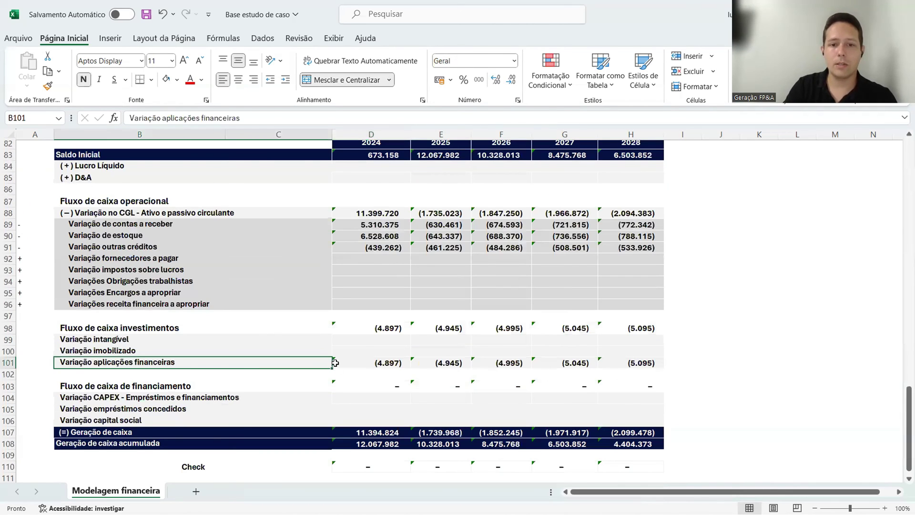
click(367, 362)
click(443, 362)
click(503, 362)
click(553, 363)
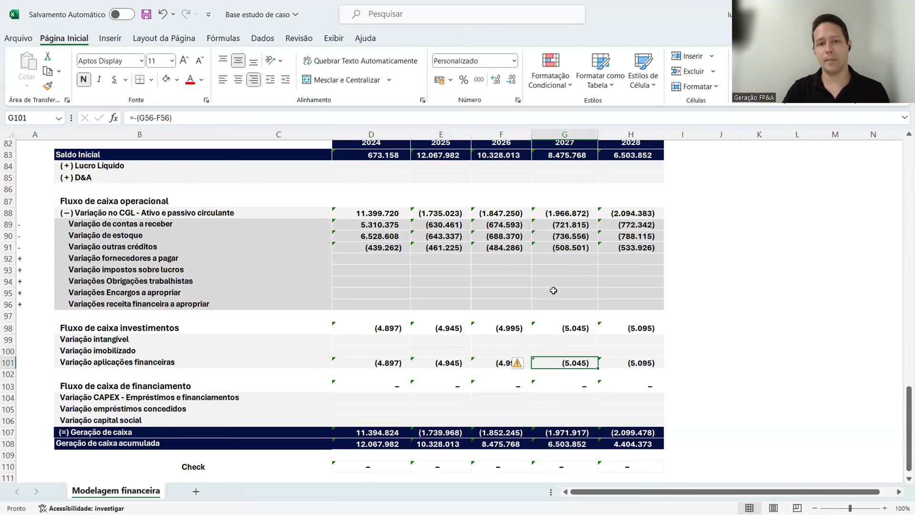
drag(449, 222, 640, 251)
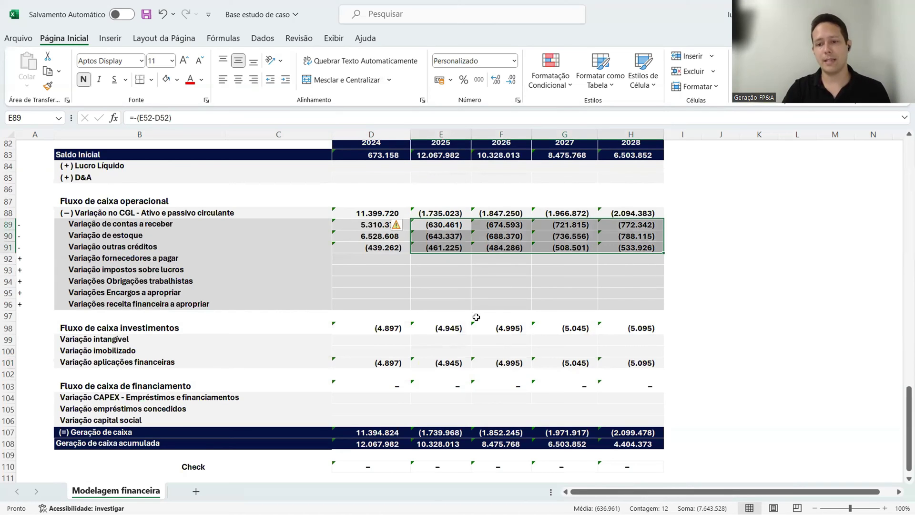
- Review the projected Aplicações financeiras values and formulas from 2024 to 2028 in the balance sheet
scroll(463, 305, up, 12)
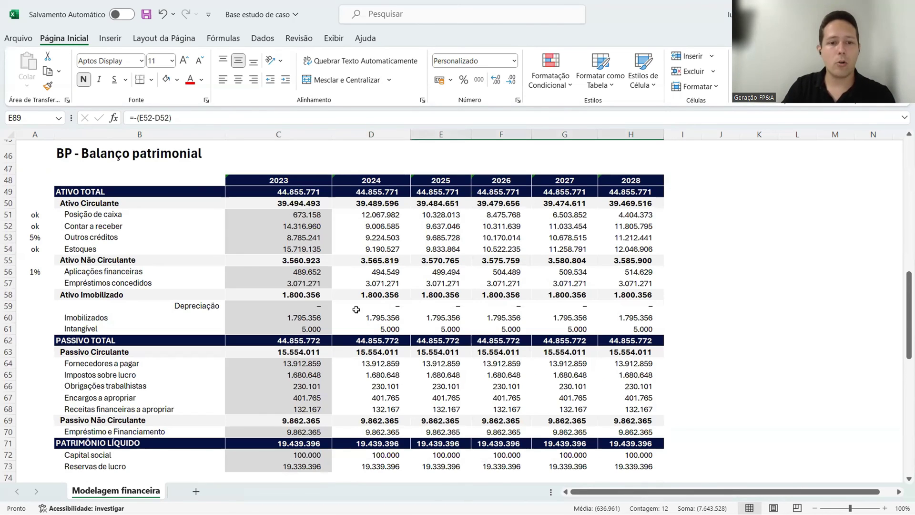
click(327, 317)
click(381, 329)
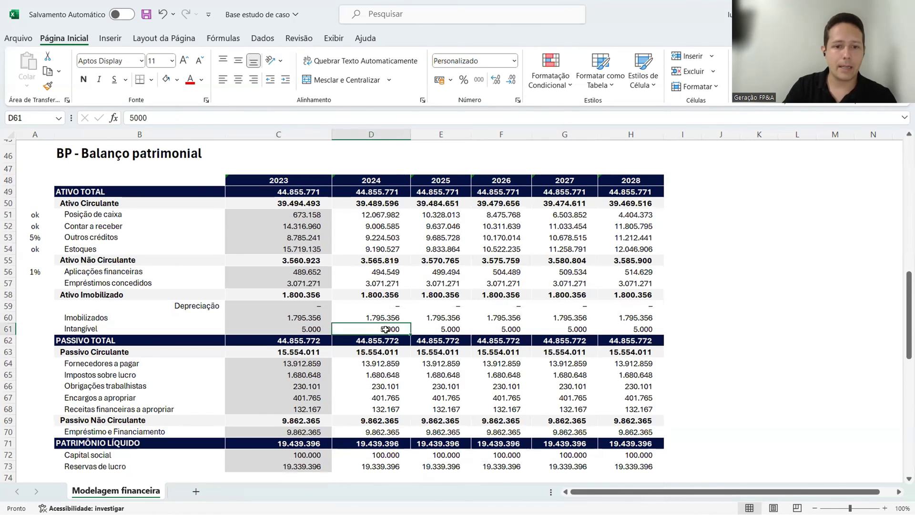
click(378, 272)
click(425, 272)
click(505, 272)
click(567, 271)
click(615, 270)
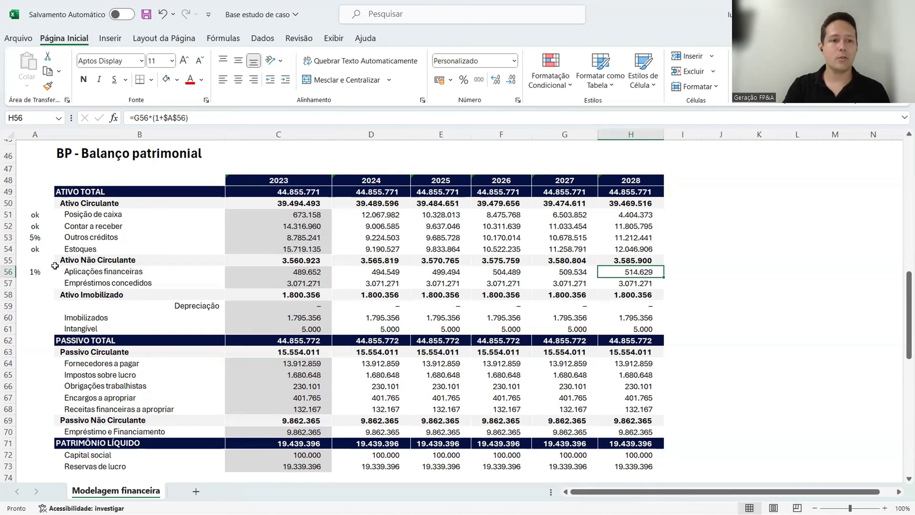
- Label cell A49 "Premissas (Aba/Anexo)" beside ATIVO TOTAL and widen column A to fit the text
click(34, 281)
click(38, 189)
text(Premissas)
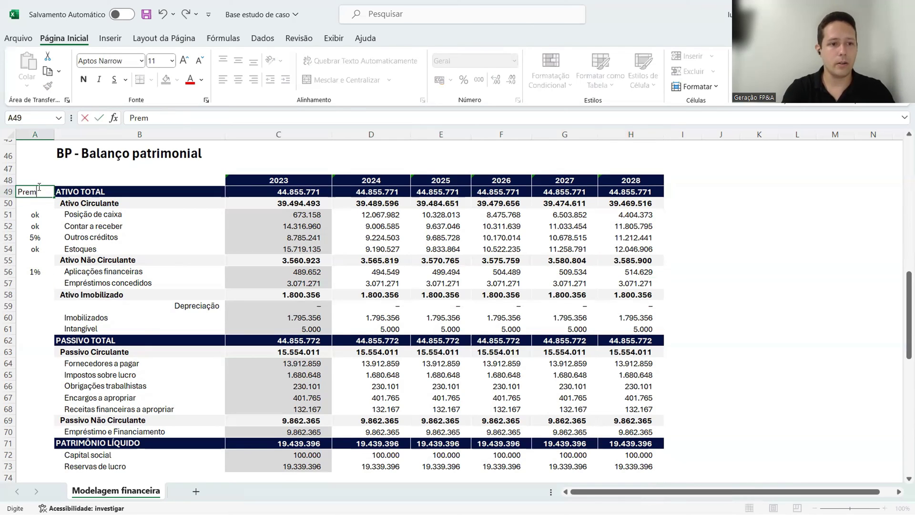
key(Return)
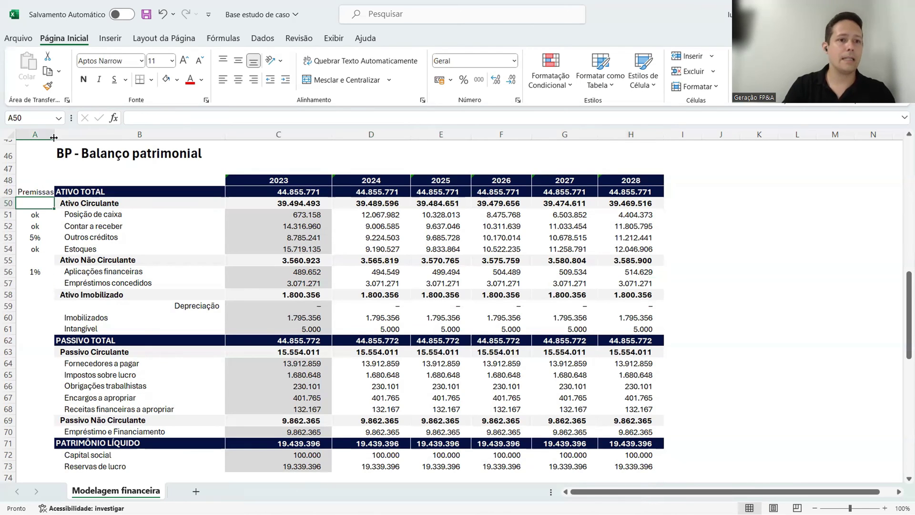
drag(54, 136, 66, 135)
click(58, 190)
click(189, 117)
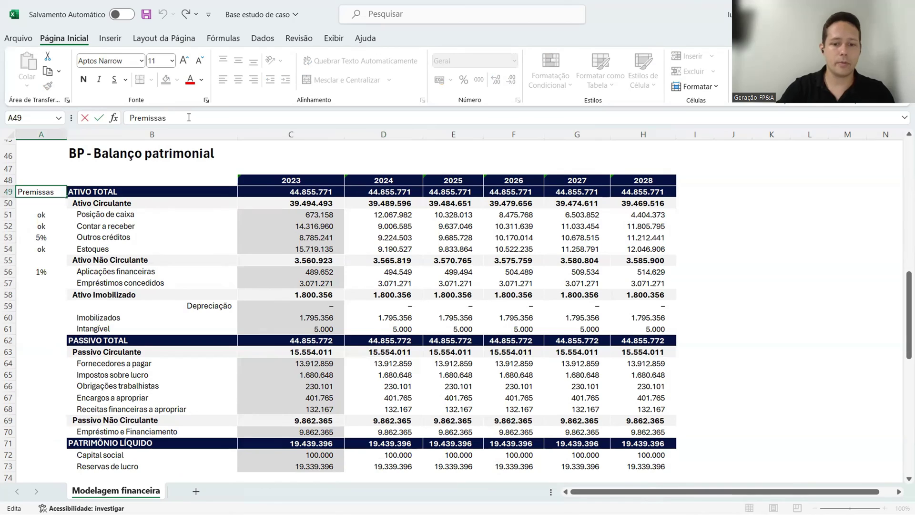
text((Aba)
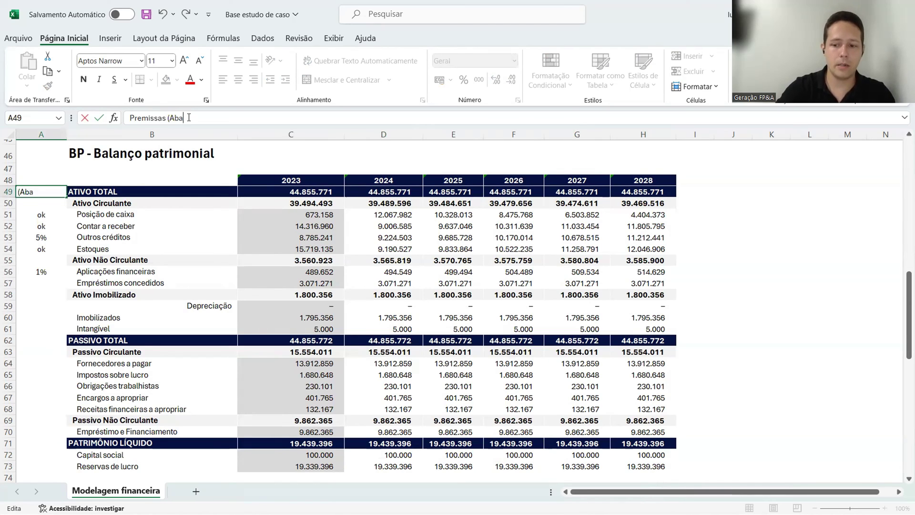
text(/Anexo)
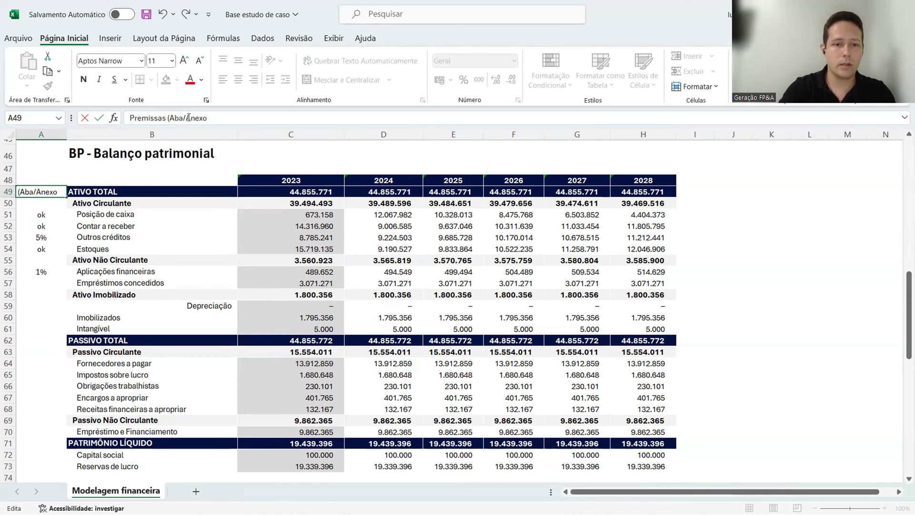
key(Return)
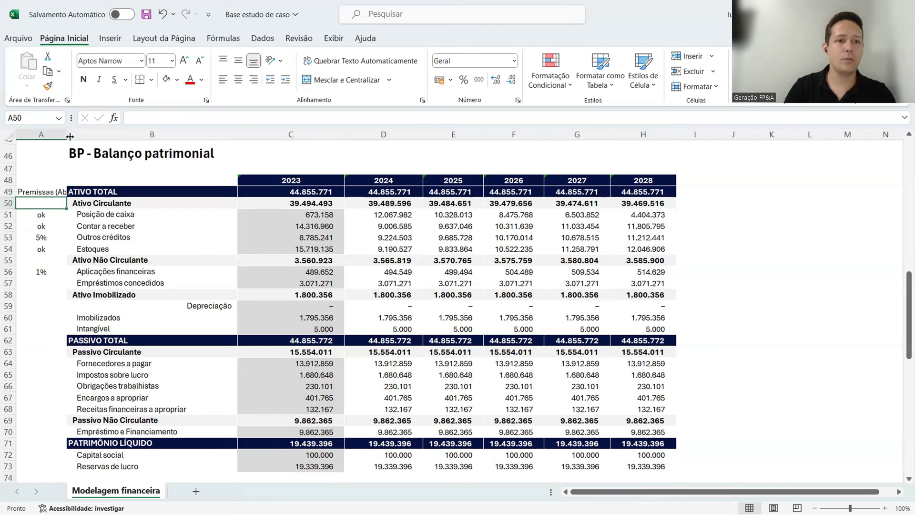
drag(67, 136, 113, 136)
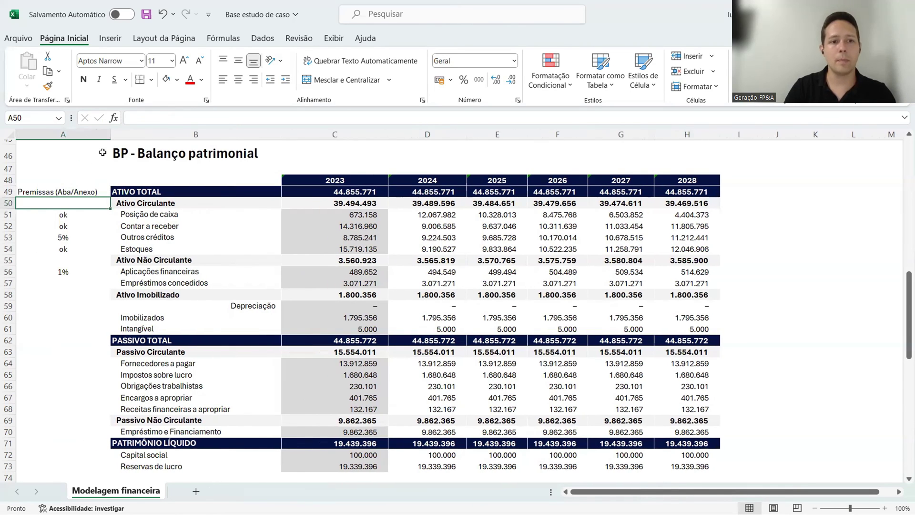
click(84, 192)
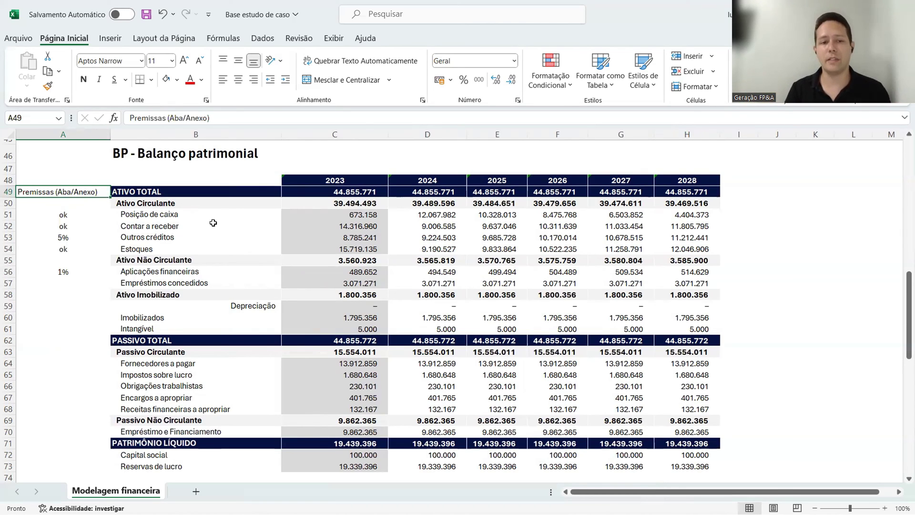
- Copy the 2024 Aplicações financeiras growth formula down to Empréstimos concedidos in D57
click(53, 281)
key(Right)
key(Right)
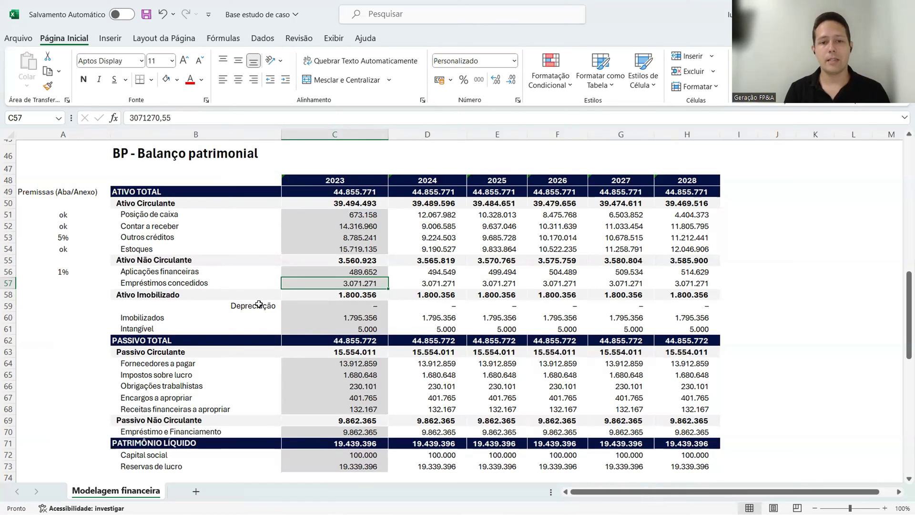
key(Right)
key(F2)
key(Return)
key(Up)
key(Up)
key(F2)
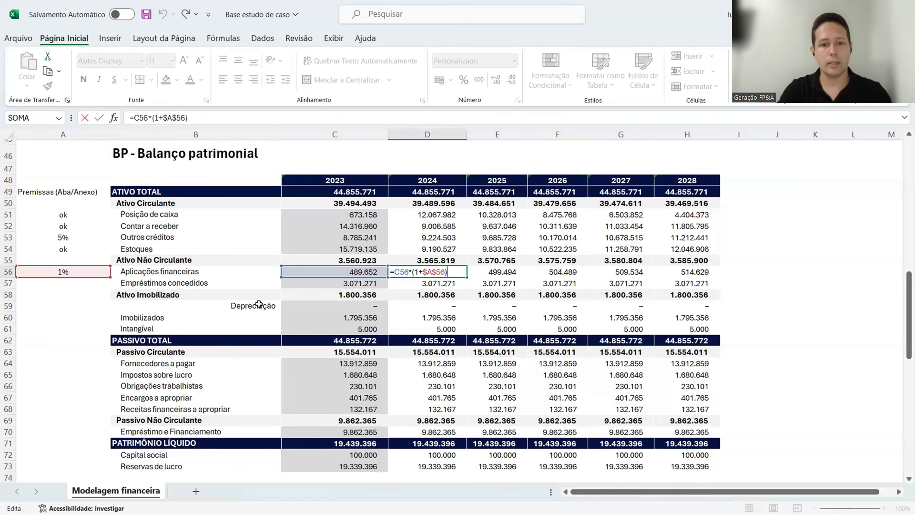
key(Return)
key(Up)
key(ctrl+c)
key(Down)
key(ctrl+v)
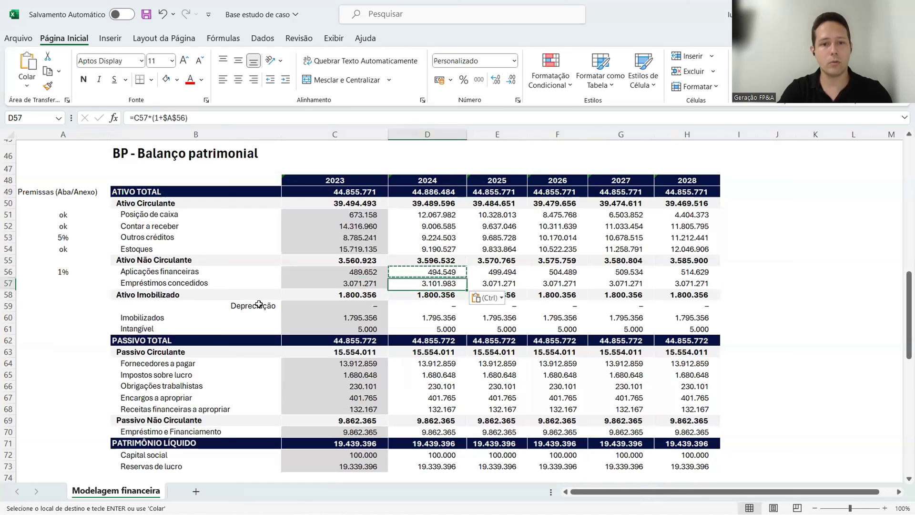
- Change the growth rate reference in D57 so the formula reads =C57*(1+$A$57)
key(F2)
key(Left)
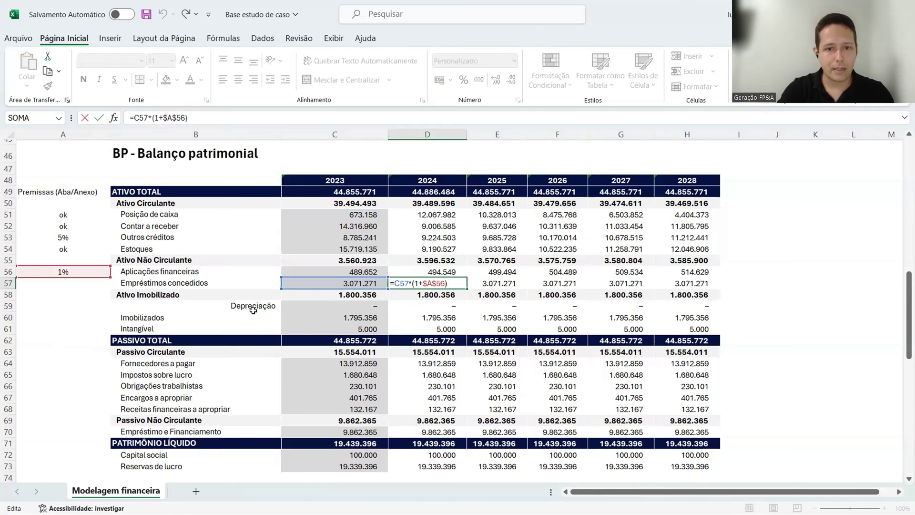
key(BackSpace)
text(7)
key(Return)
- Set the Empréstimos concedidos growth assumption in A57 to 2%
key(Up)
key(Left)
key(Left)
key(Left)
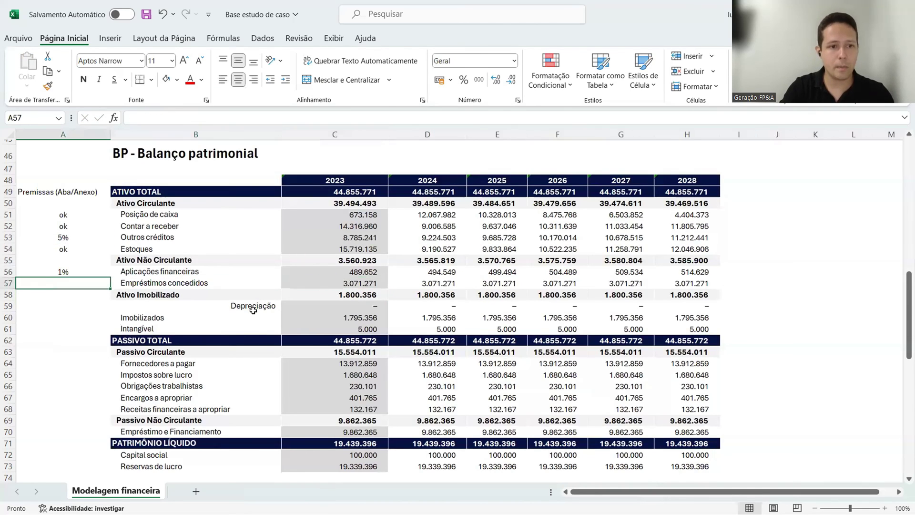
text(2%)
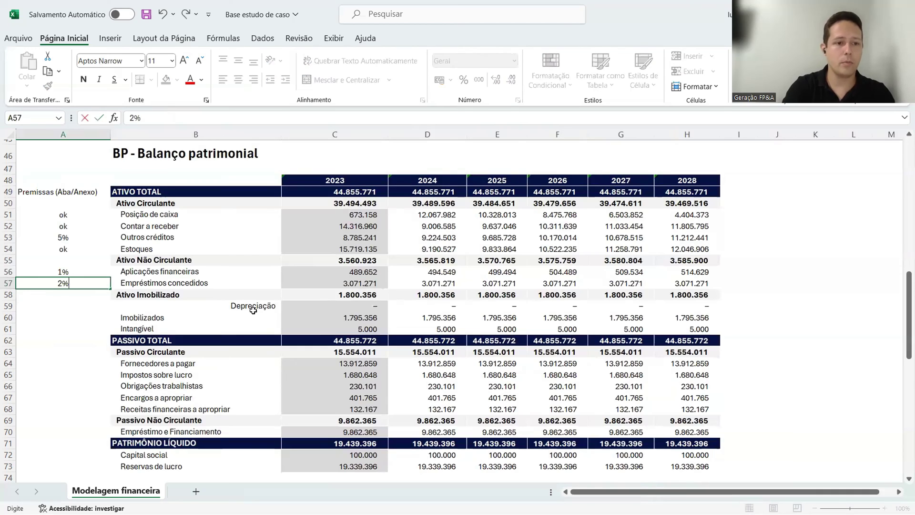
key(Return)
- Copy the D57 Empréstimos concedidos formula across row 57 through 2028
key(Up)
key(Right)
key(Right)
key(Right)
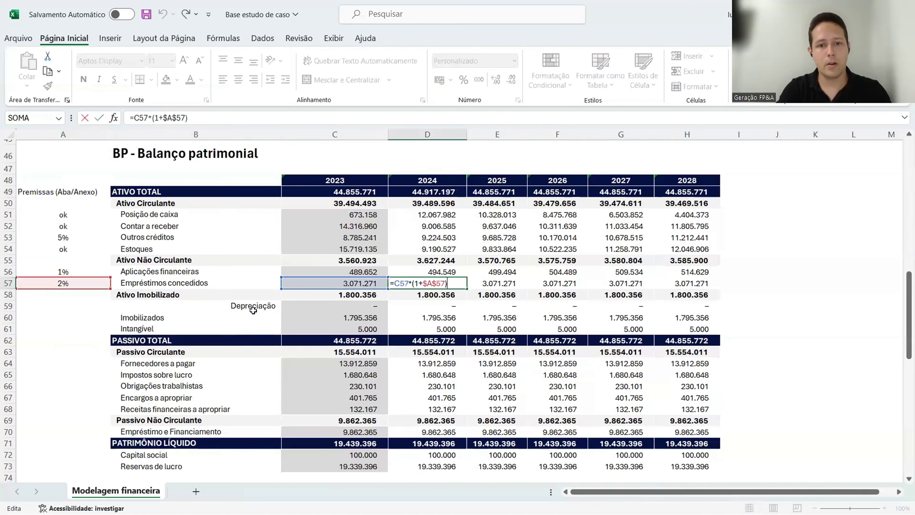
key(ctrl+c)
key(shift+Right)
key(shift+Right)
key(shift+Right)
key(shift+Right)
key(ctrl+v)
- Set the Empréstimos concedidos growth assumption in A57 to -2%
key(Left)
key(Left)
key(Left)
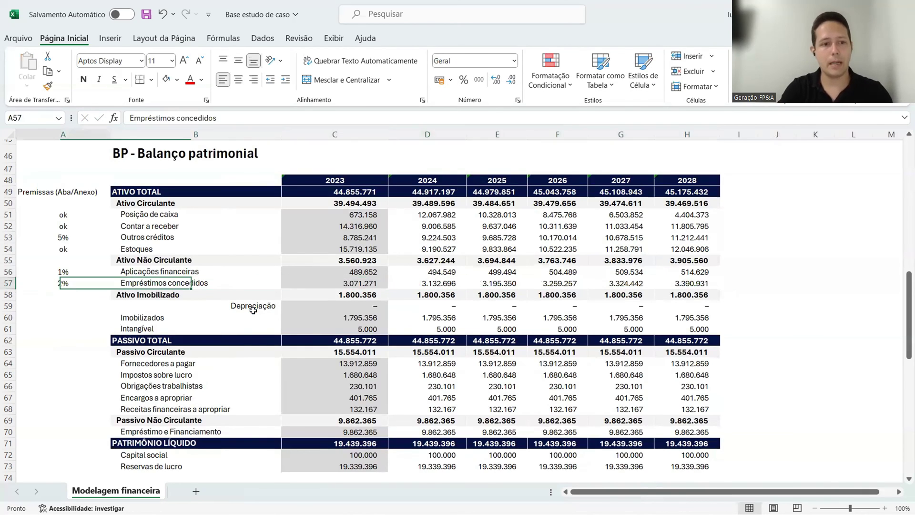
text(-2%)
key(Return)
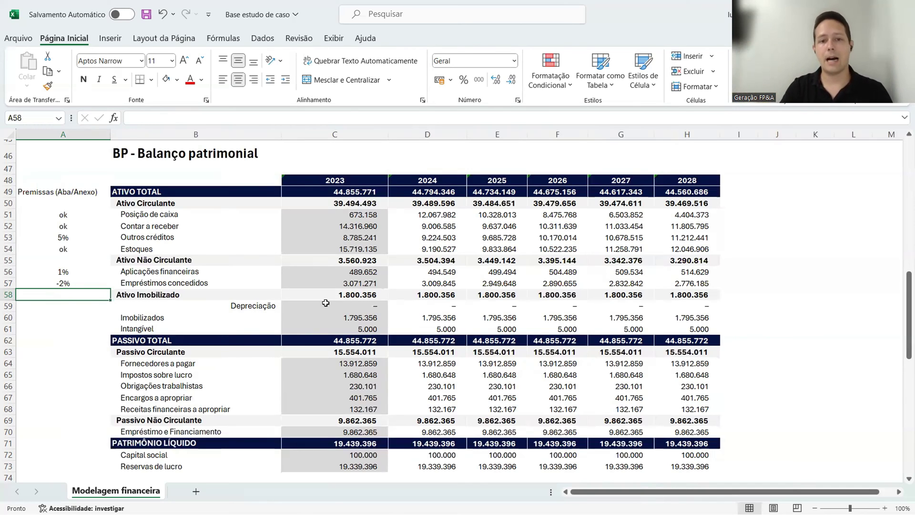
- Calculate the 2024 Variação empréstimos concedidos in D105 of the cash flow as =(D57-C57)
scroll(471, 297, down, 2)
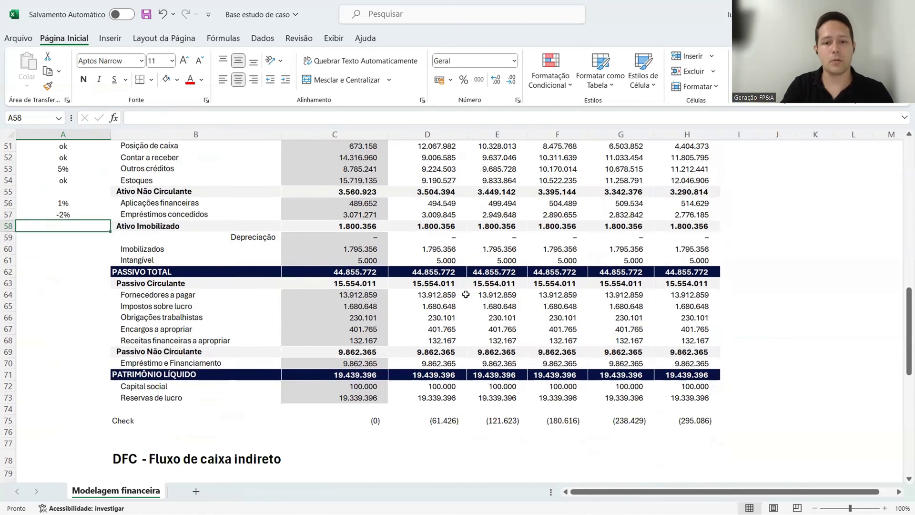
click(450, 415)
scroll(450, 414, down, 10)
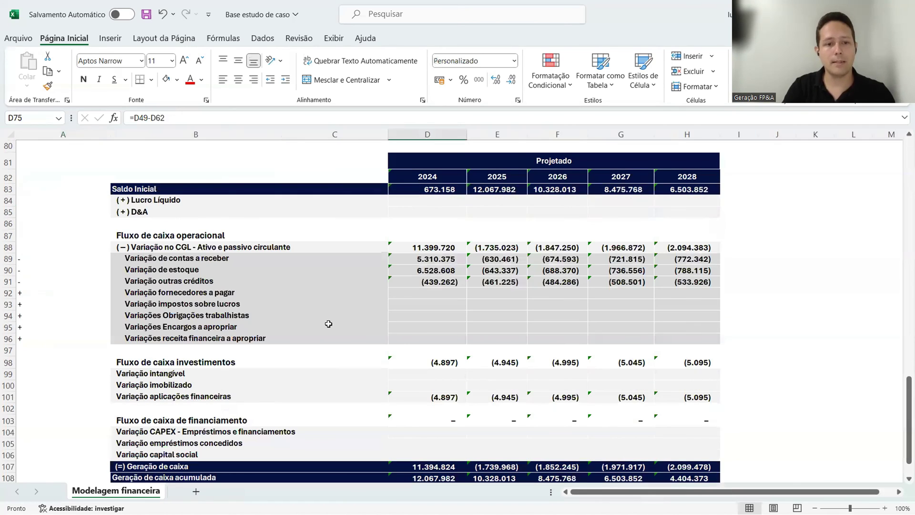
click(251, 302)
click(441, 295)
click(260, 339)
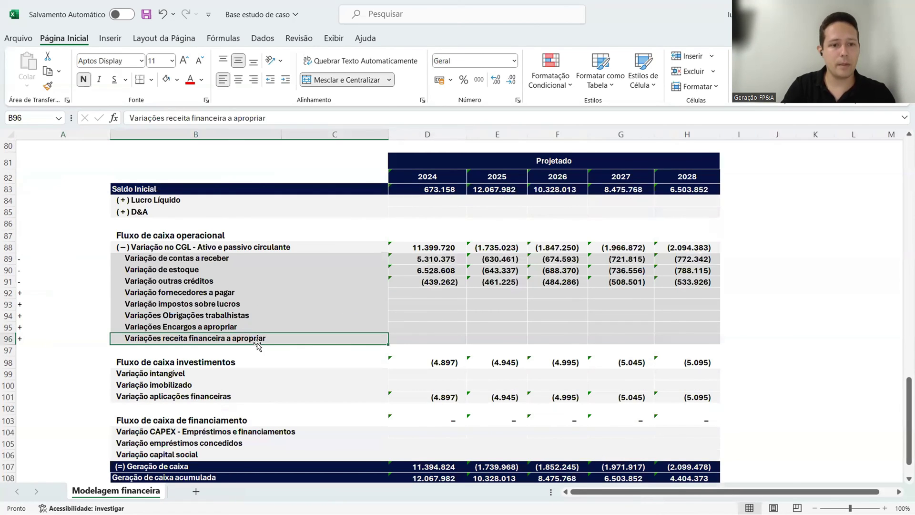
click(422, 442)
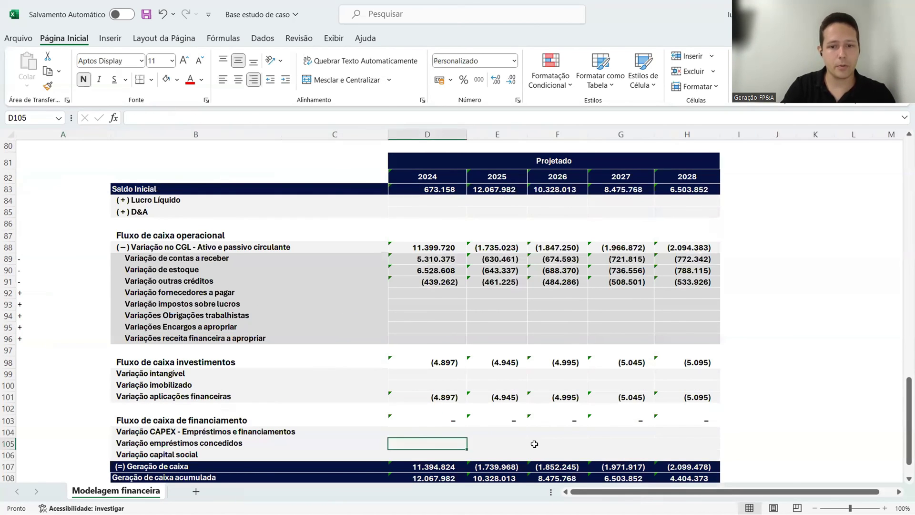
text(=()
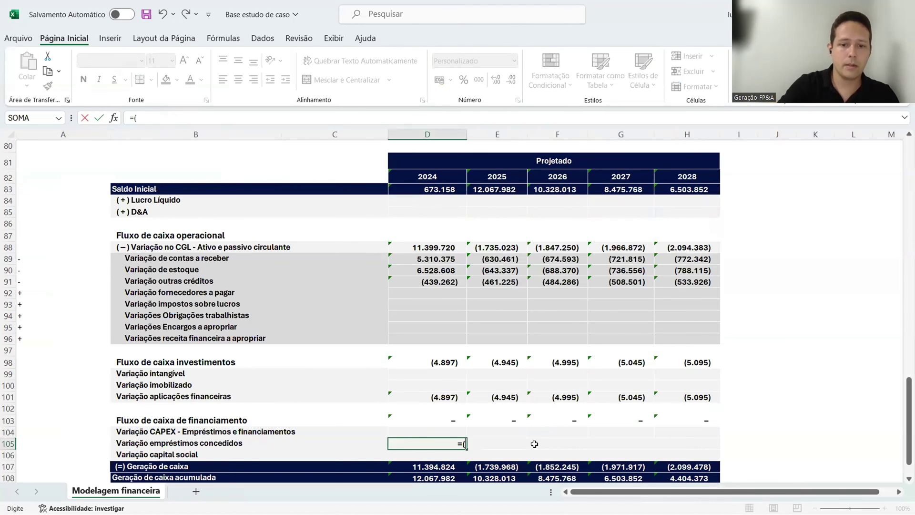
scroll(431, 377, up, 11)
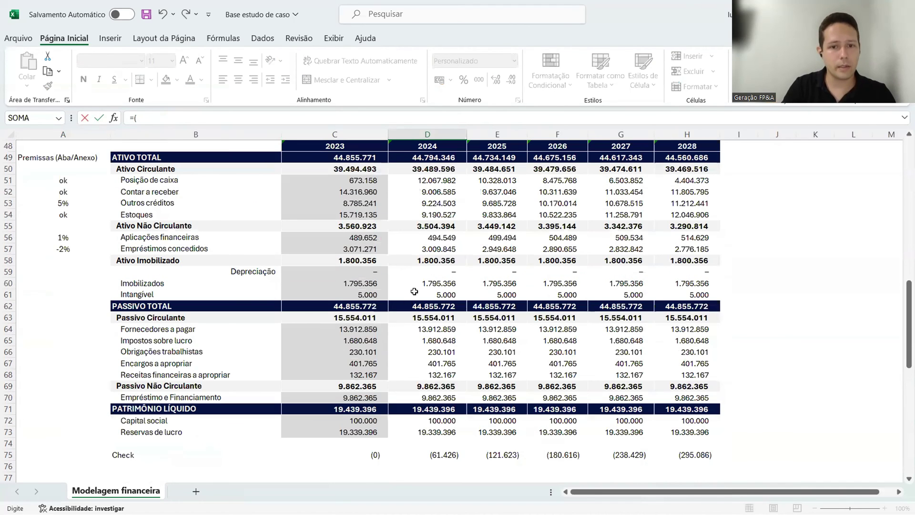
click(436, 250)
text(-)
click(344, 250)
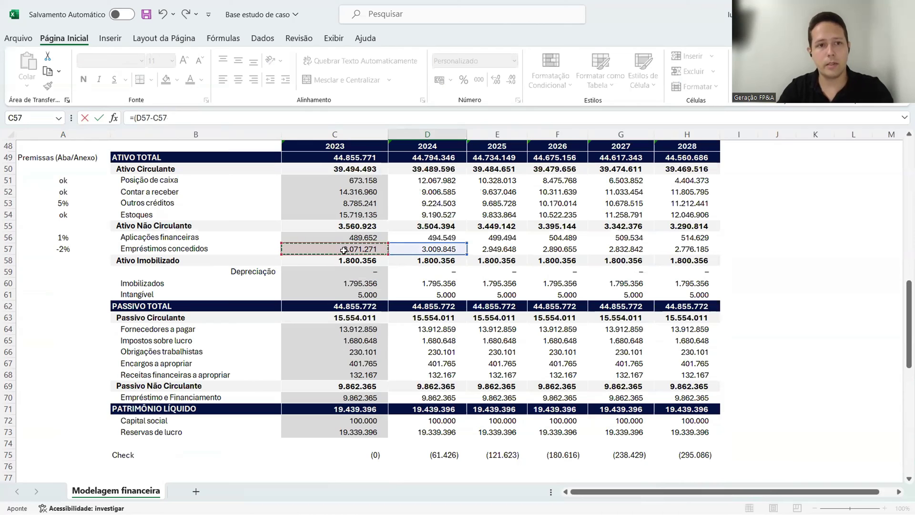
key(Return)
- Add an explicit plus sign to the D105 formula, making it =+(D57-C57)
scroll(439, 288, up, 2)
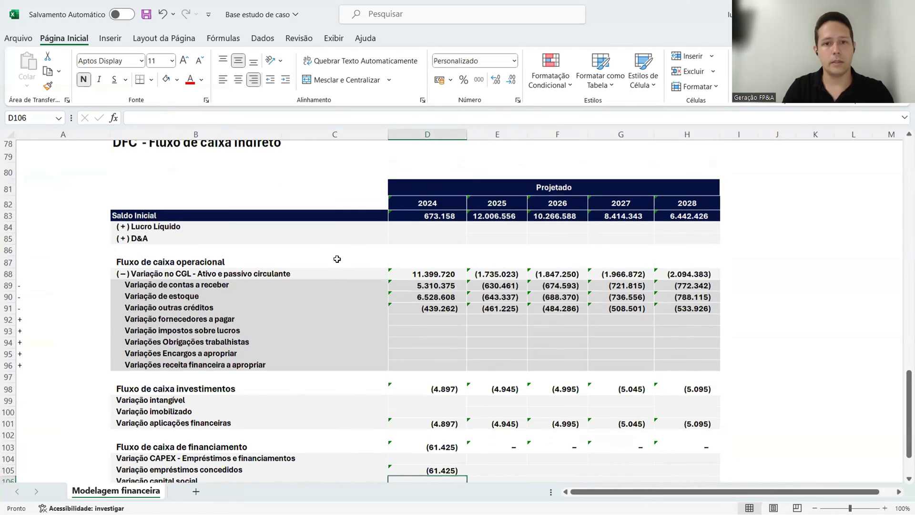
scroll(439, 287, down, 3)
click(444, 355)
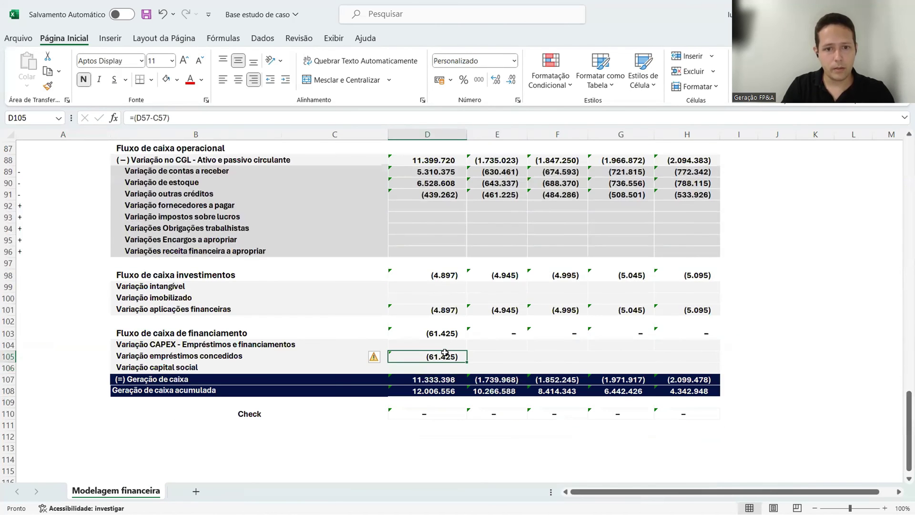
click(134, 117)
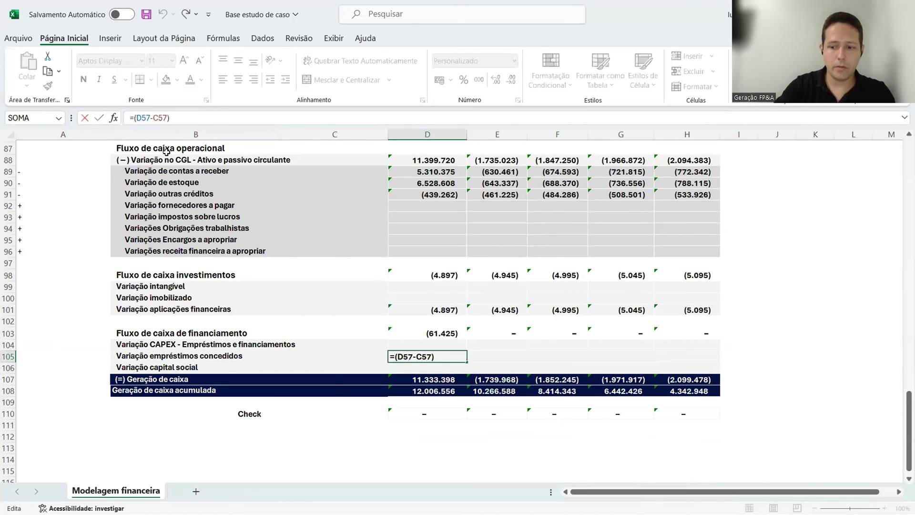
text(+)
key(Return)
key(Up)
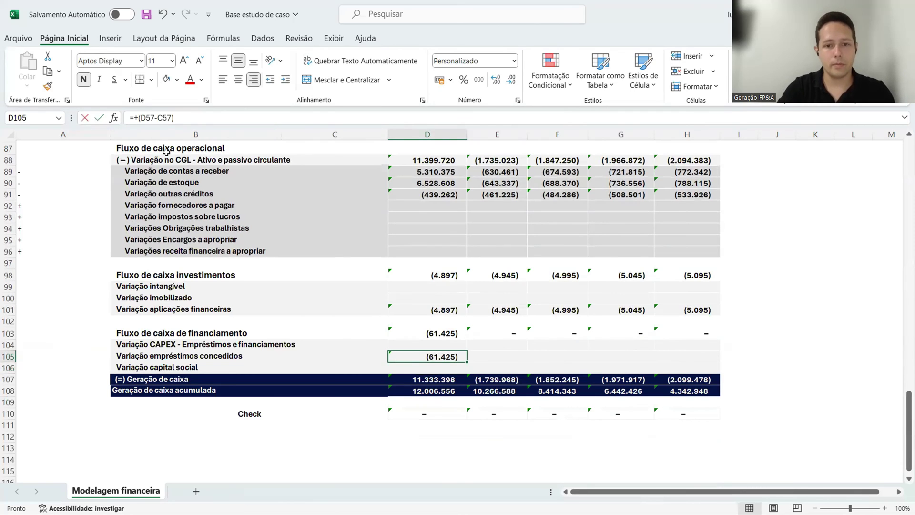
key(F2)
key(Escape)
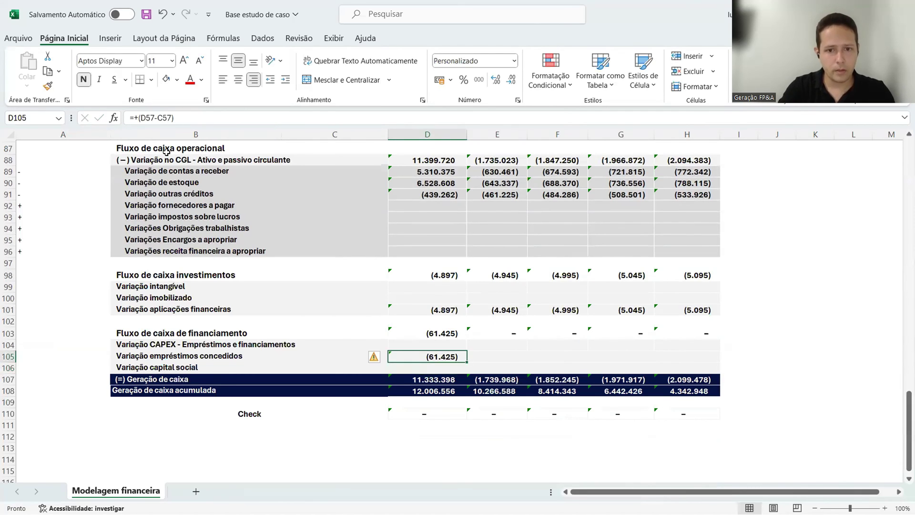
- Copy the D105 Variação empréstimos concedidos formula across row 105 through 2028
key(ctrl+c)
key(shift+Right)
key(shift+Right)
key(shift+Right)
key(shift+Right)
key(Return)
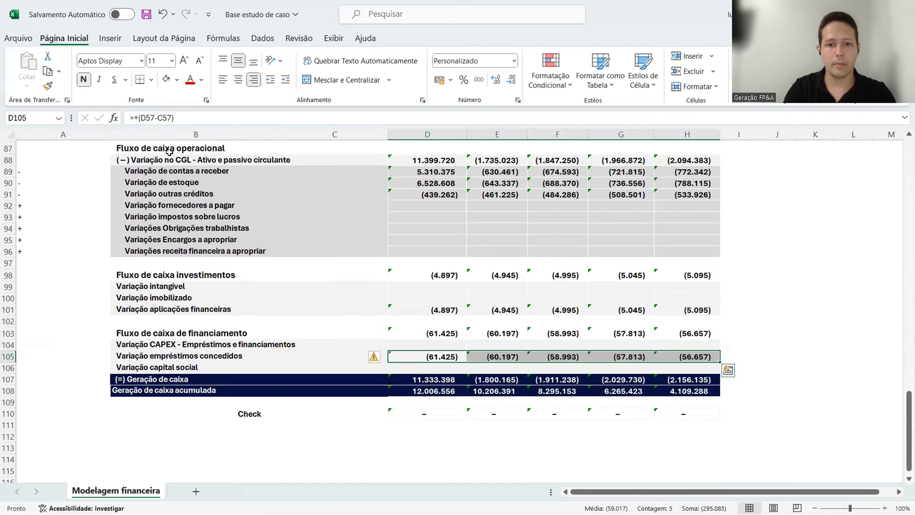
- Examine the 2024 check in row 75 against Empréstimos concedidos and Posição de caixa, and return to the cash flow
scroll(444, 212, up, 5)
click(446, 195)
scroll(448, 224, up, 7)
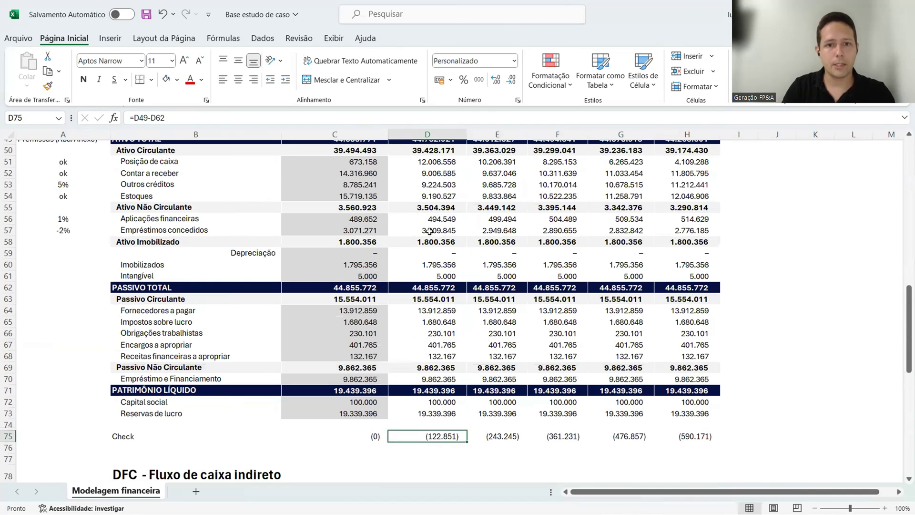
click(429, 230)
click(441, 162)
click(497, 218)
scroll(451, 258, down, 10)
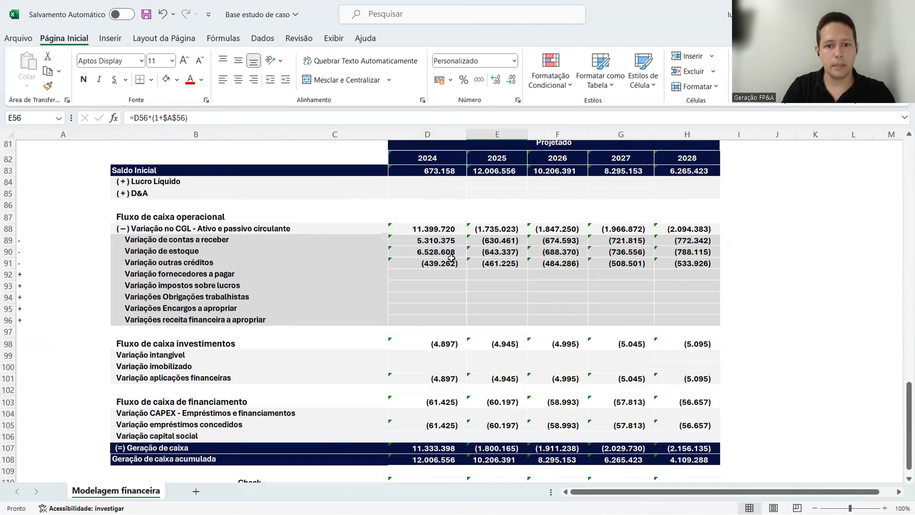
- Change the plus sign to minus in the 2024 Variação empréstimos concedidos formula in D105, making it =-(D57-C57)
scroll(451, 257, down, 1)
click(440, 391)
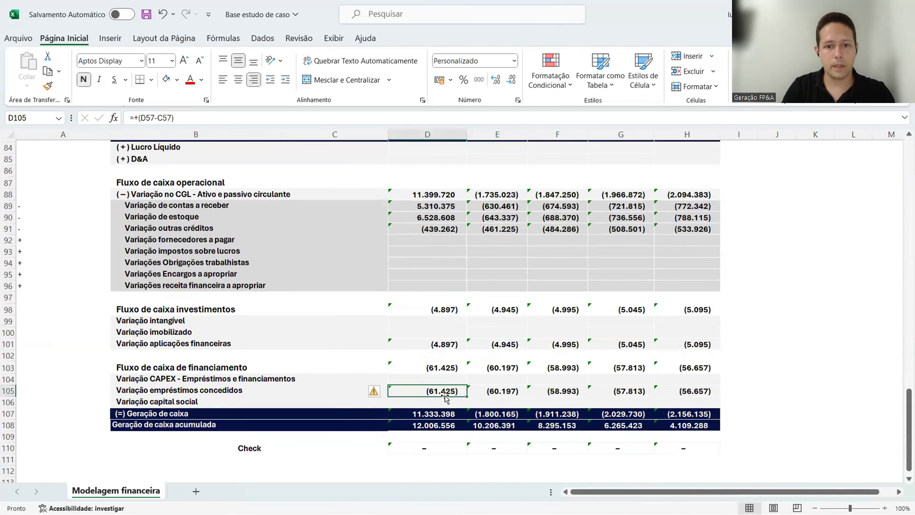
click(141, 117)
key(BackSpace)
text(-)
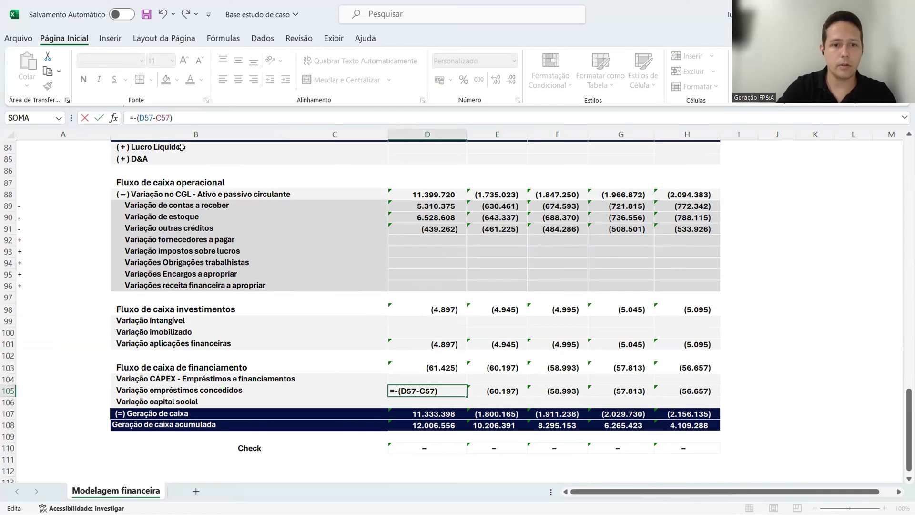
key(ctrl+Return)
- Copy the corrected D105 formula across the Variação empréstimos concedidos row through 2028
key(shift+Right)
key(shift+Right)
key(shift+Right)
key(shift+Right)
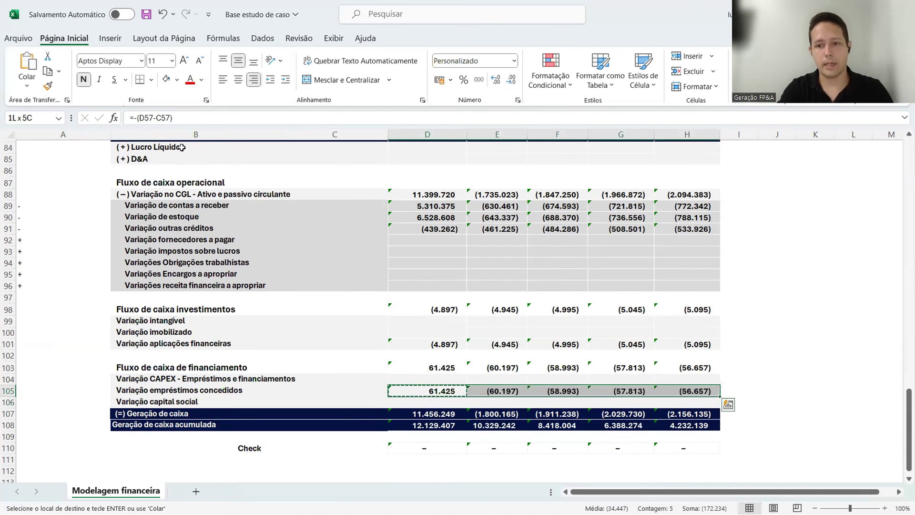
key(ctrl+r)
- Review the Empréstimos concedidos balances in row 57 from 2023 to 2028 together with their growth premise in A57
scroll(388, 298, up, 10)
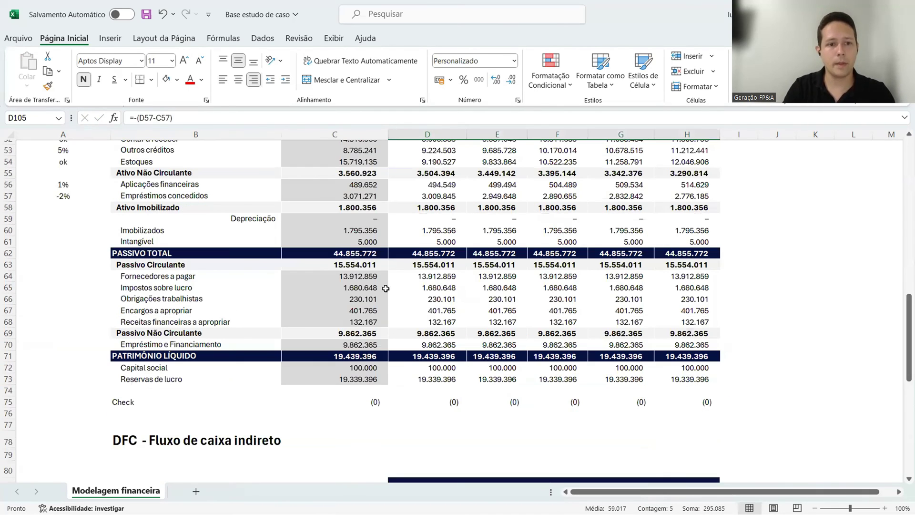
click(181, 197)
click(499, 196)
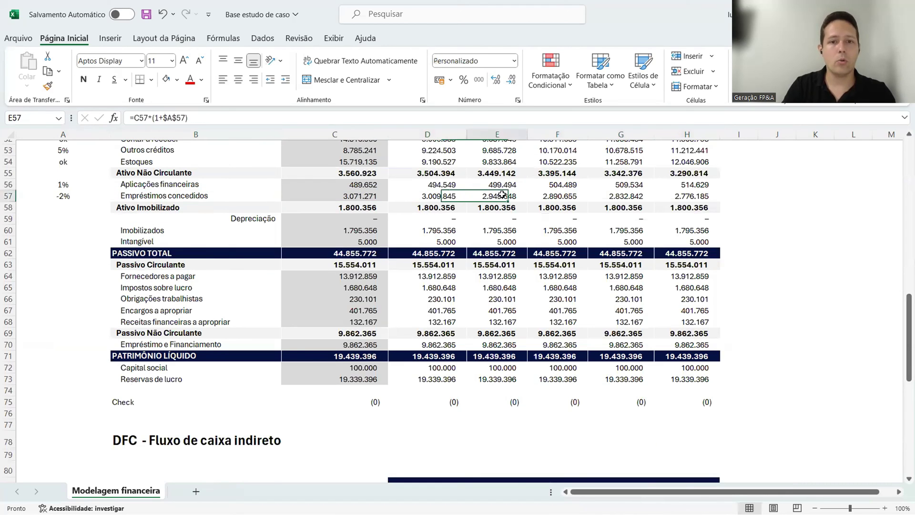
click(351, 198)
click(438, 196)
click(498, 196)
click(558, 196)
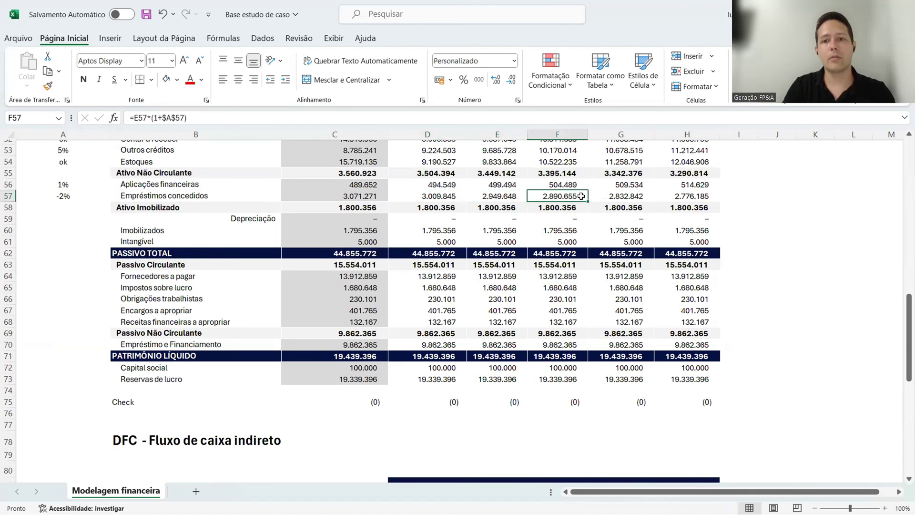
click(621, 196)
click(680, 195)
scroll(524, 229, up, 2)
click(371, 266)
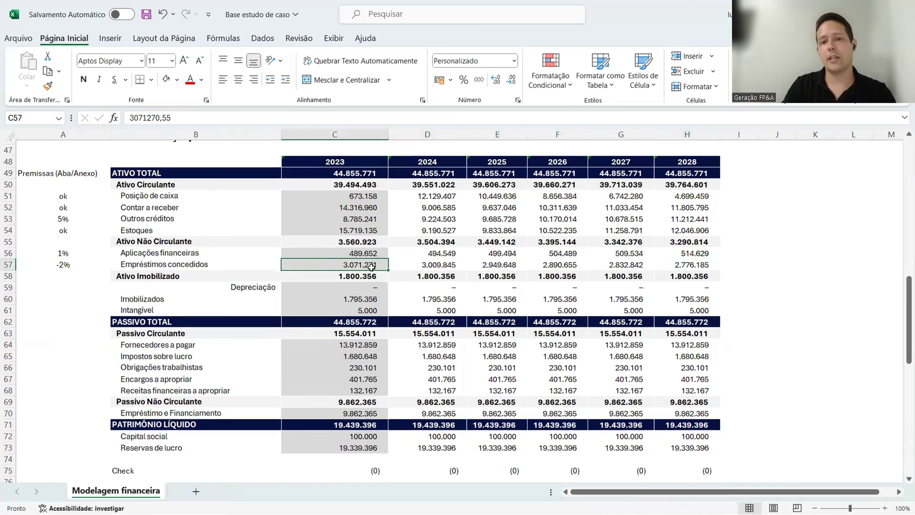
click(428, 266)
click(493, 266)
click(558, 266)
click(628, 264)
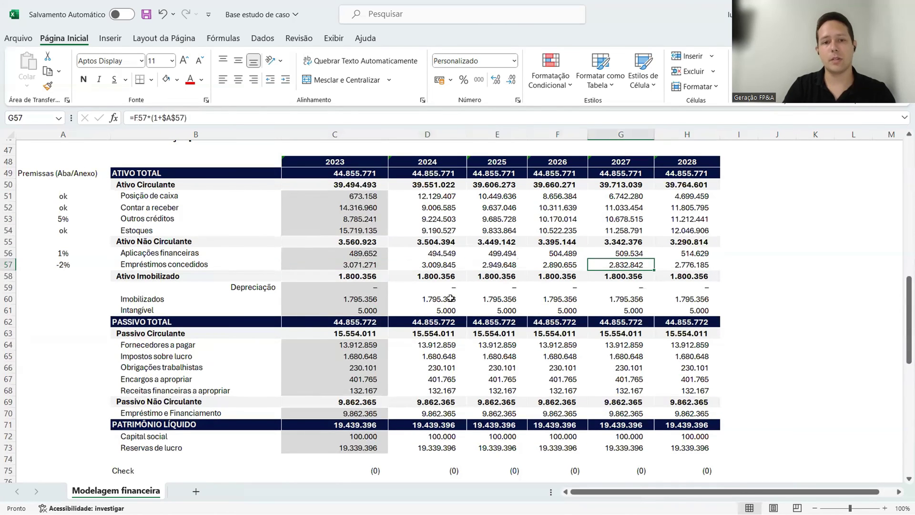
click(67, 265)
click(112, 264)
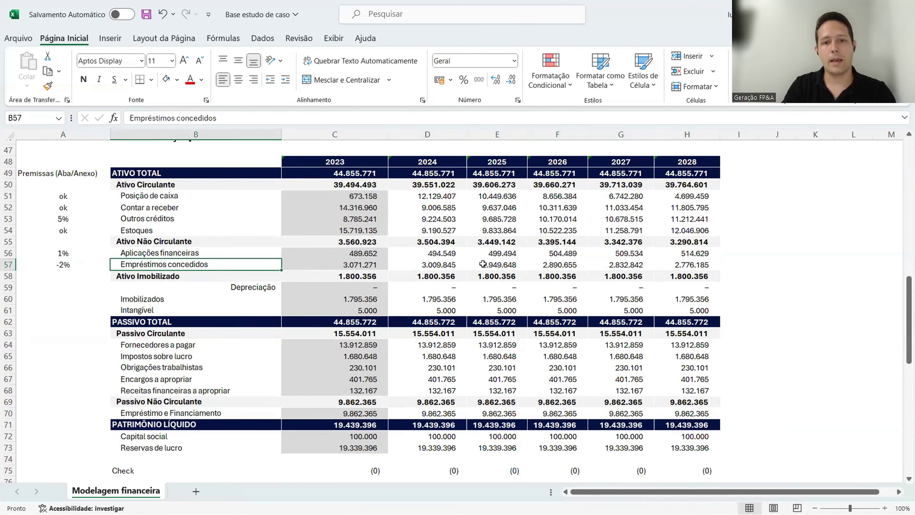
click(415, 265)
click(521, 270)
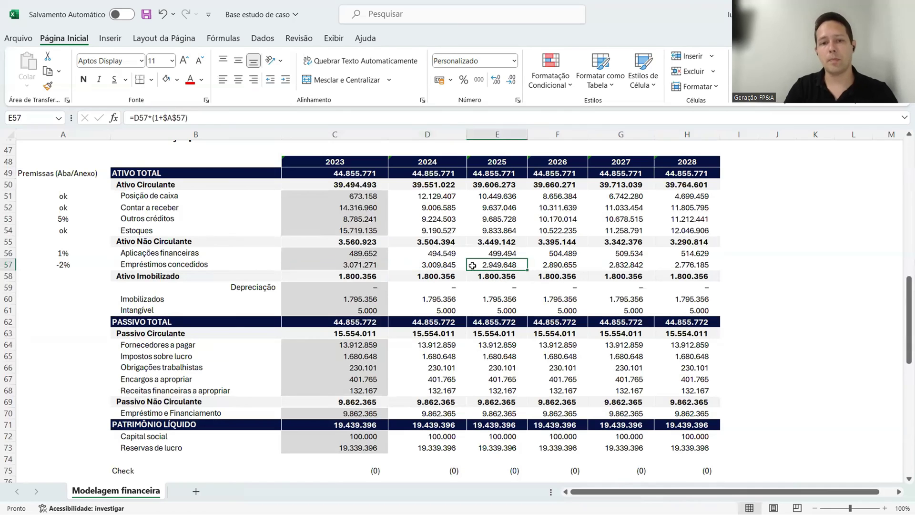
click(437, 261)
click(496, 262)
click(547, 265)
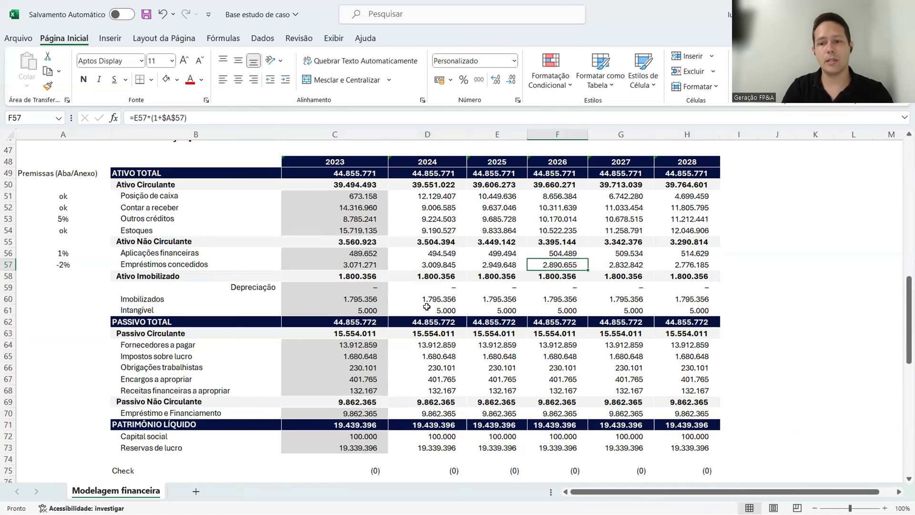
- Examine the 2024 and 2025 Fluxo de caixa de financiamento totals and Variação empréstimos concedidos formulas in the cash flow
scroll(426, 307, down, 14)
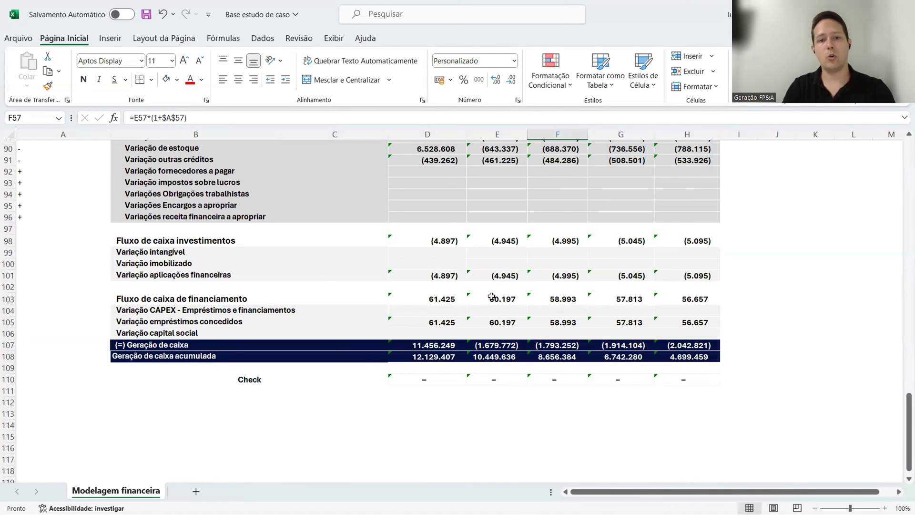
click(435, 292)
scroll(513, 302, up, 9)
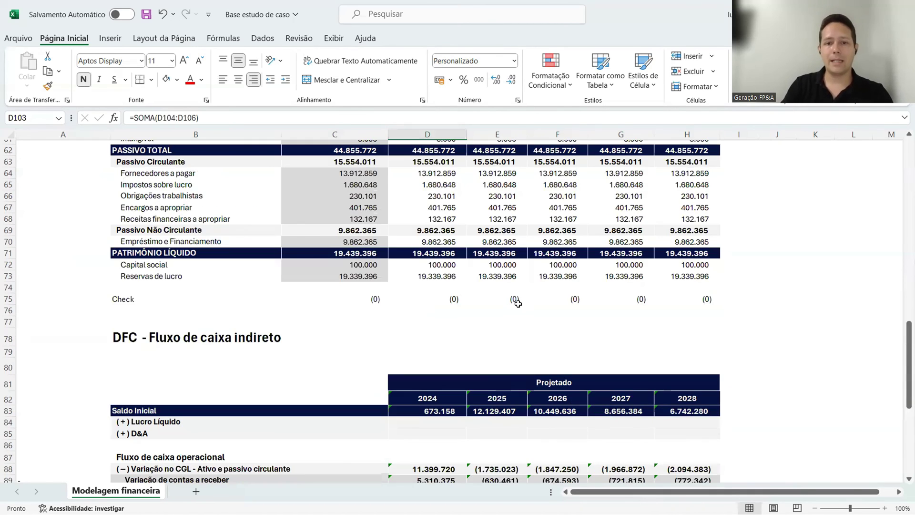
scroll(516, 301, down, 6)
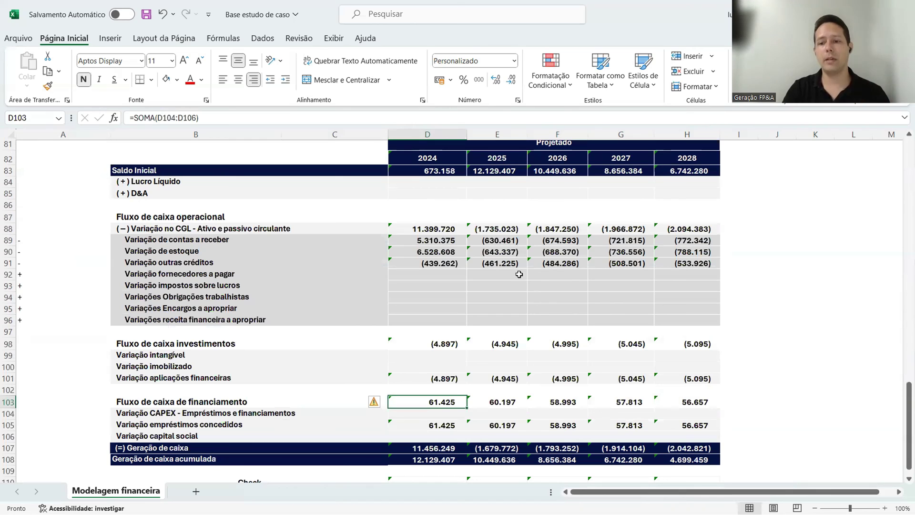
click(482, 425)
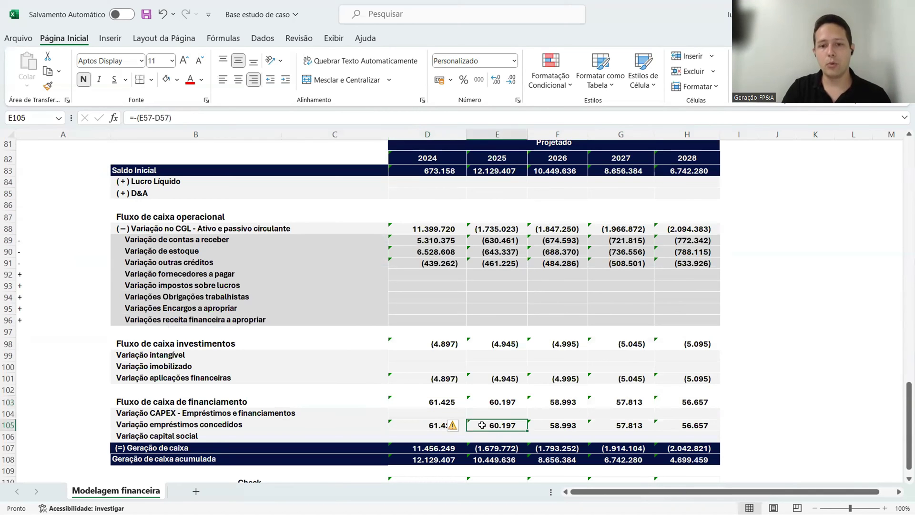
click(439, 424)
click(431, 401)
click(477, 403)
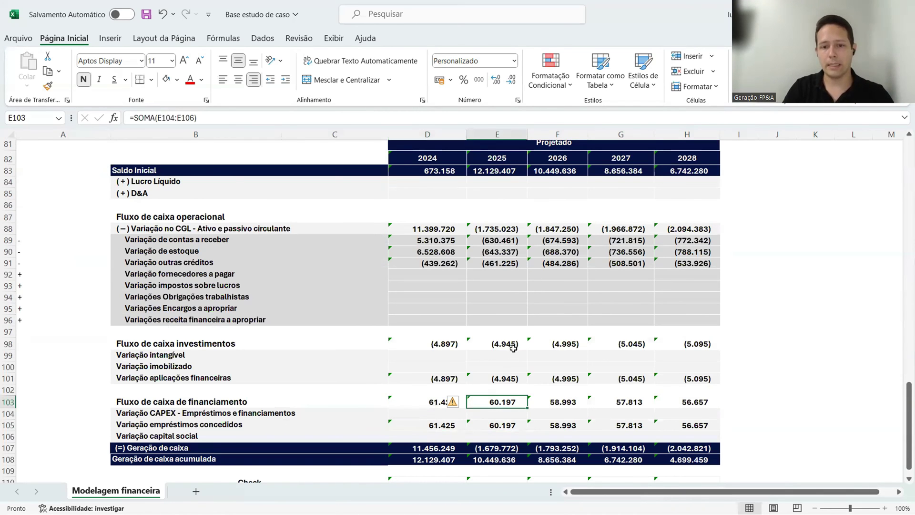
- Recheck the 2024 to 2027 Empréstimos concedidos projections in the balance sheet and highlight all of row 57
scroll(513, 348, up, 11)
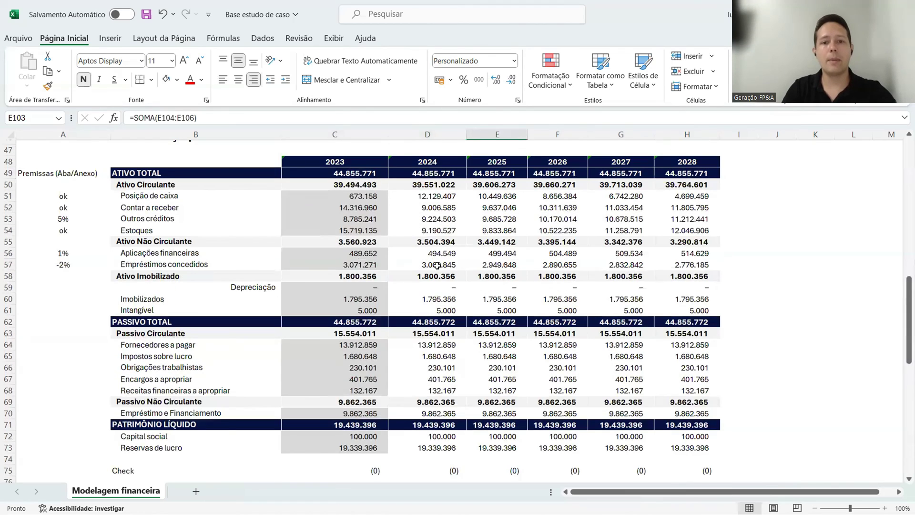
click(437, 265)
click(498, 266)
click(558, 266)
click(621, 265)
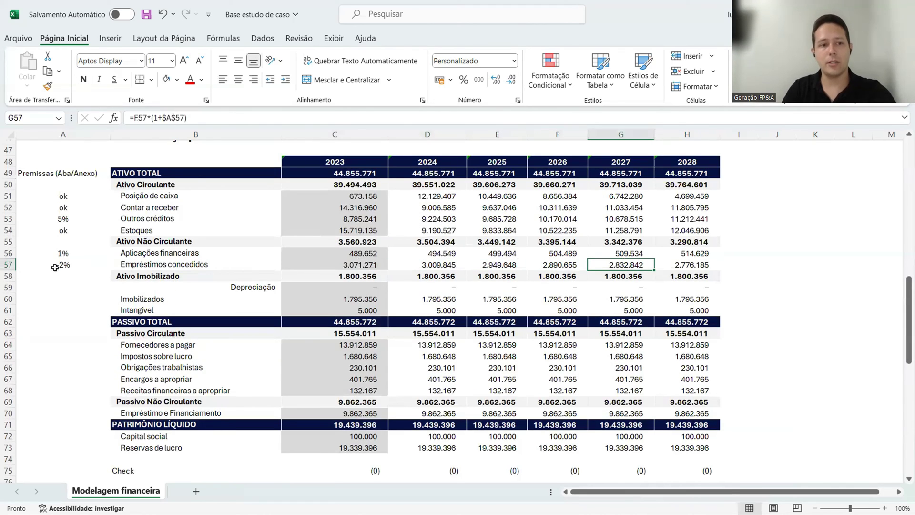
click(9, 264)
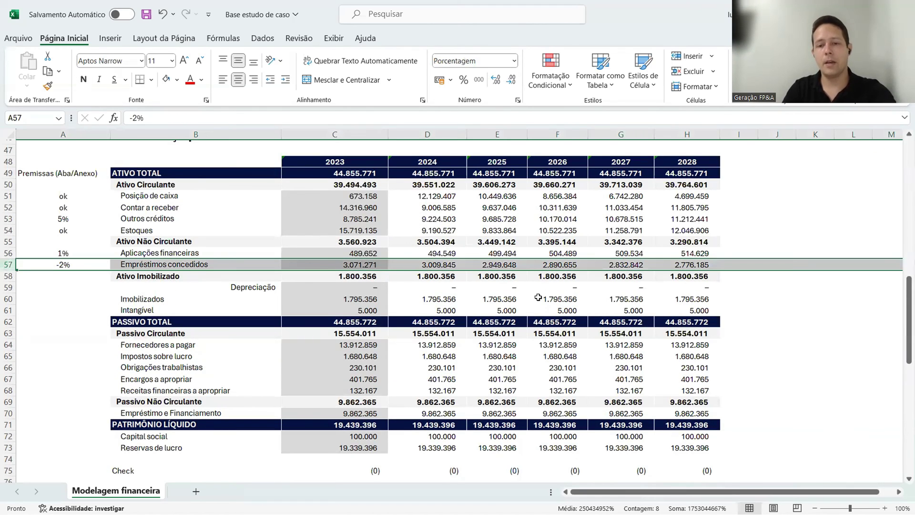
scroll(537, 297, up, 1)
scroll(554, 324, down, 2)
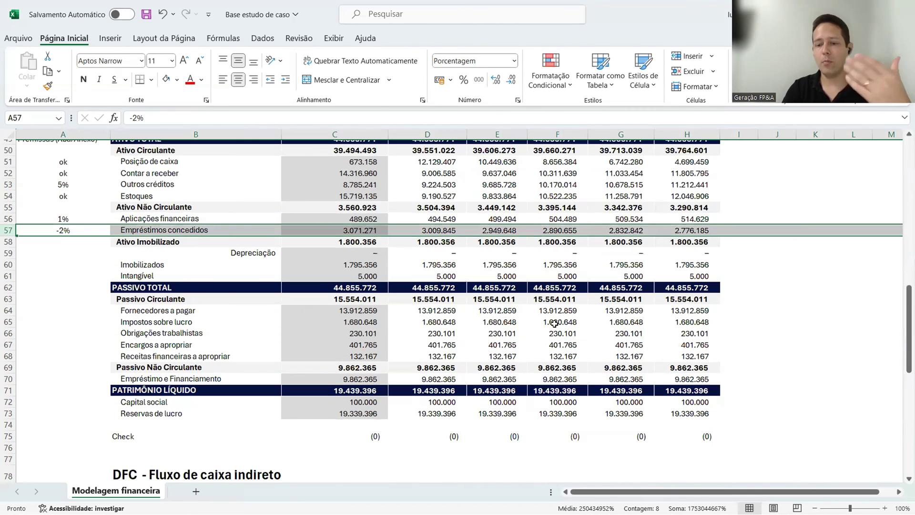
- Compare the 2024 Fluxo de caixa de financiamento total in D103 with the Variação empréstimos concedidos formula in D105
scroll(520, 300, down, 10)
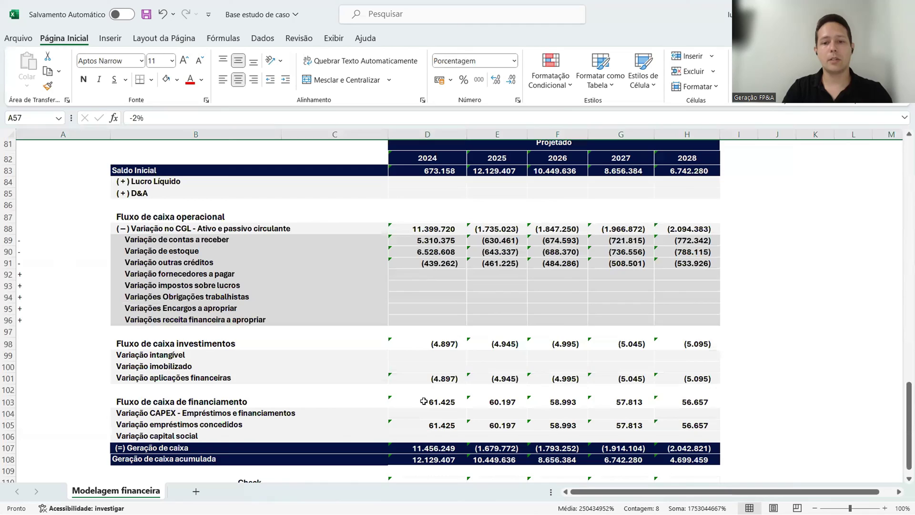
click(423, 401)
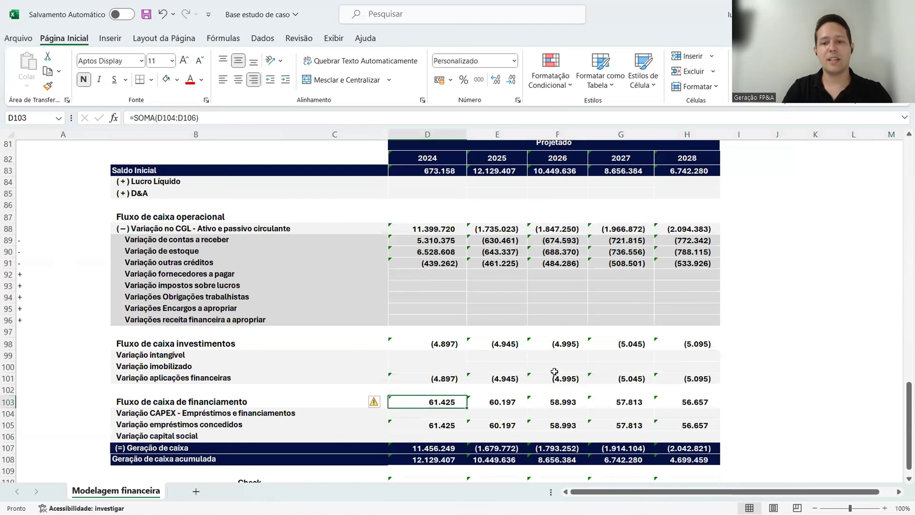
scroll(424, 401, down, 3)
click(436, 320)
key(Up)
key(Up)
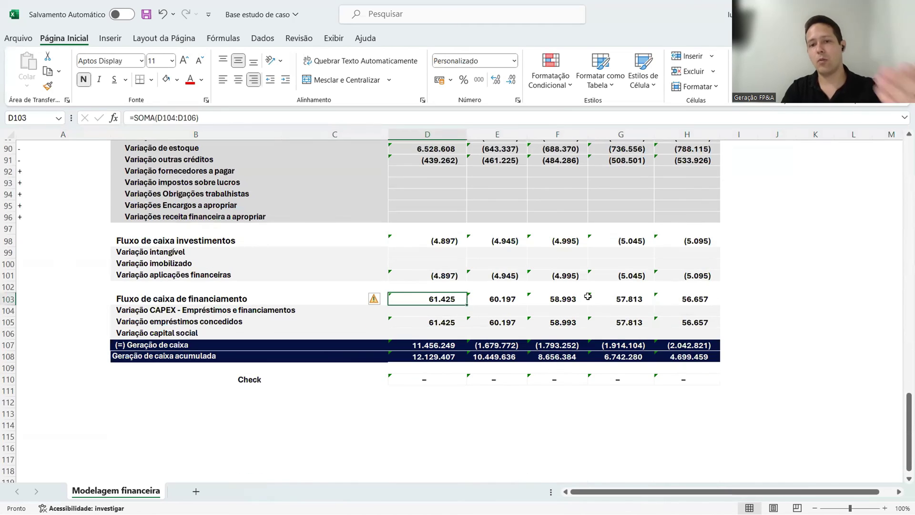
click(441, 320)
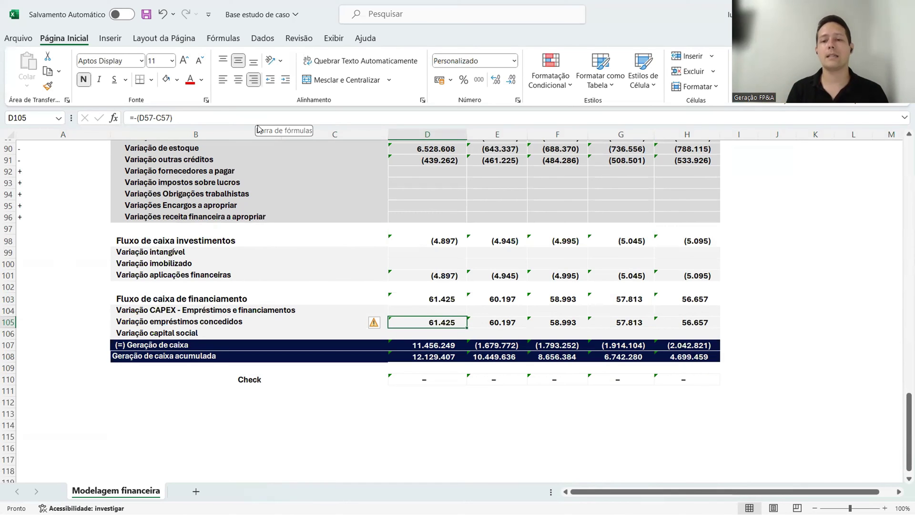
- Enter 5% in A60 as the growth premise for Imobilizados in the balance sheet
scroll(260, 271, up, 14)
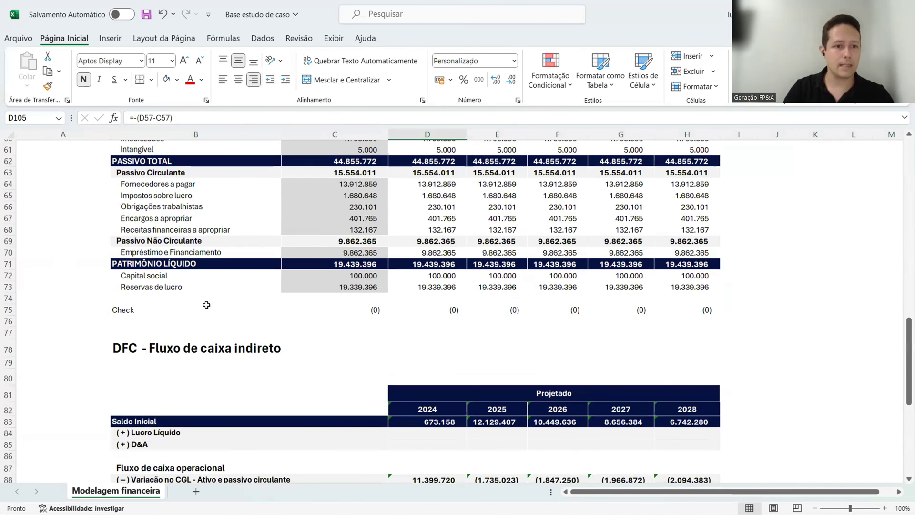
click(90, 261)
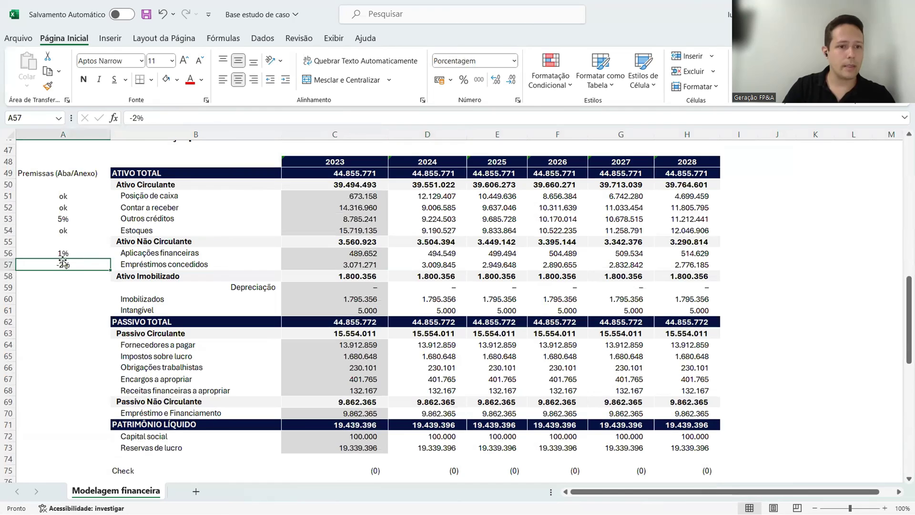
drag(65, 193, 65, 264)
click(65, 298)
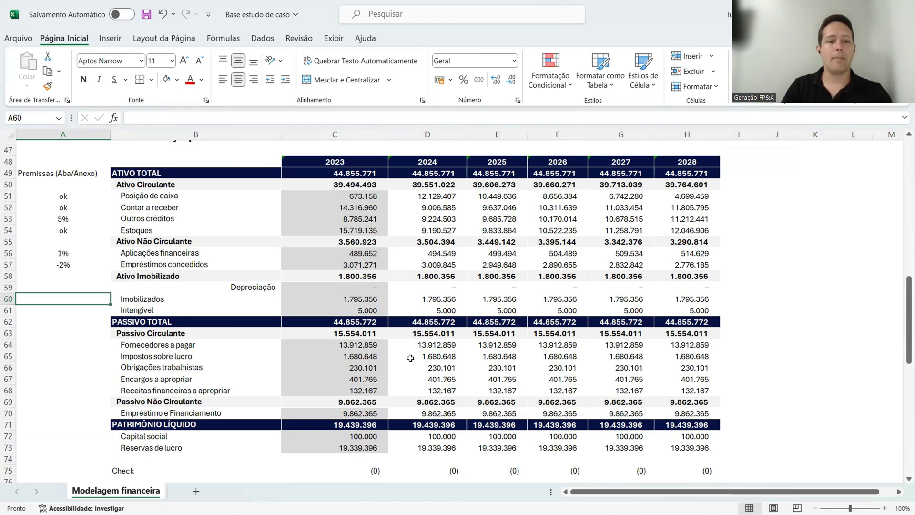
click(275, 286)
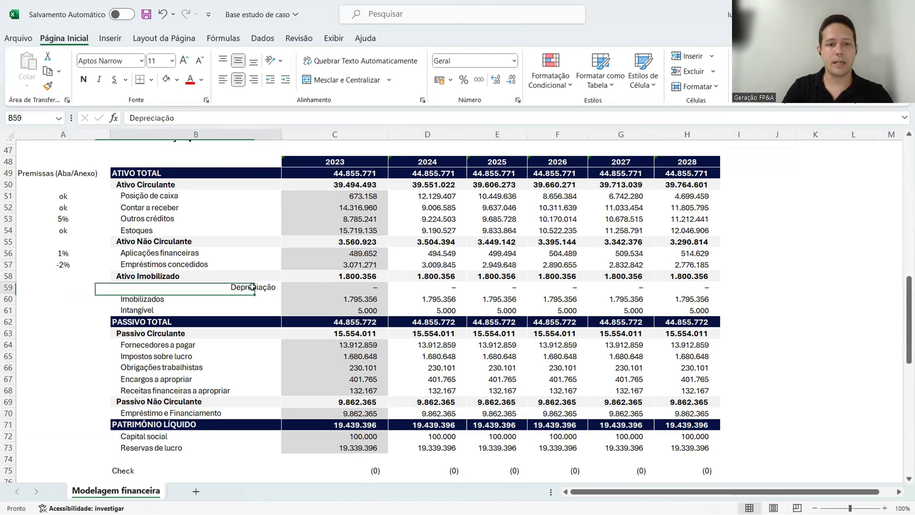
click(61, 303)
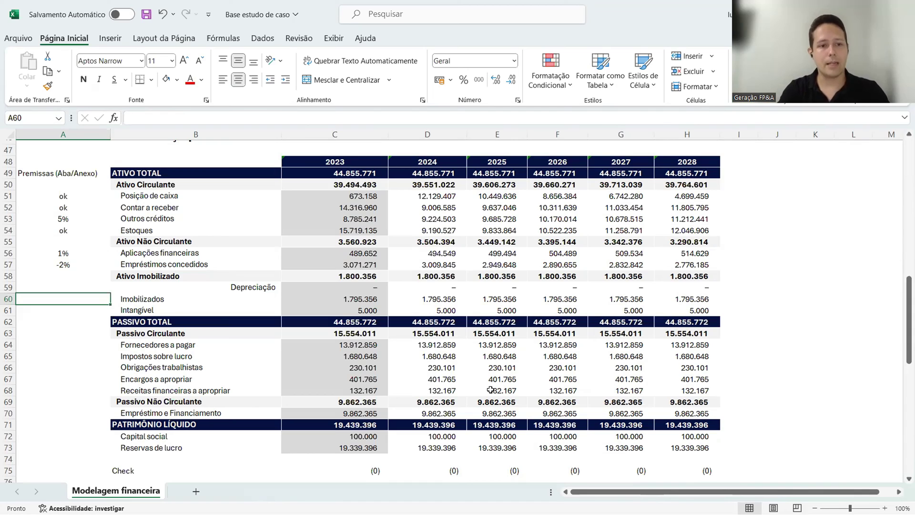
text(5%)
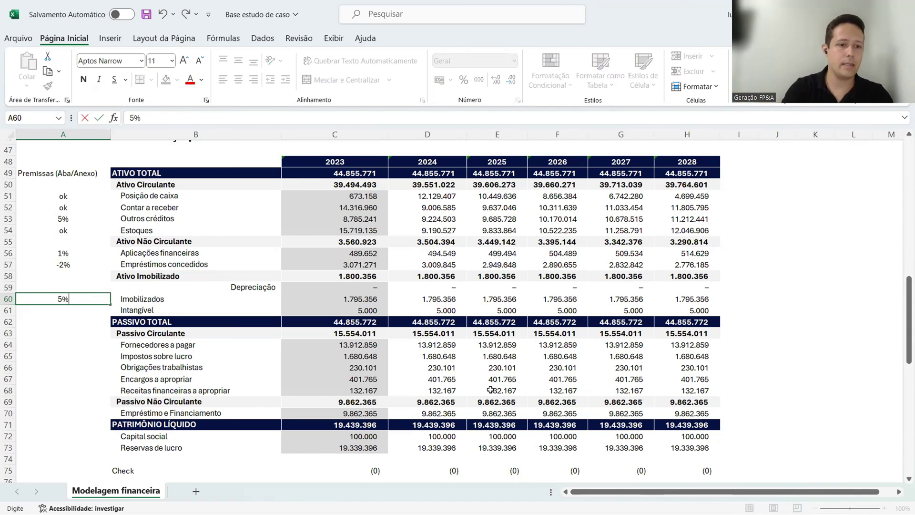
key(Return)
- Project the 2024 Imobilizados balance in D60 with the formula =C60*(1+A60)
key(Up)
key(Right)
key(Right)
key(Right)
key(F2)
key(Escape)
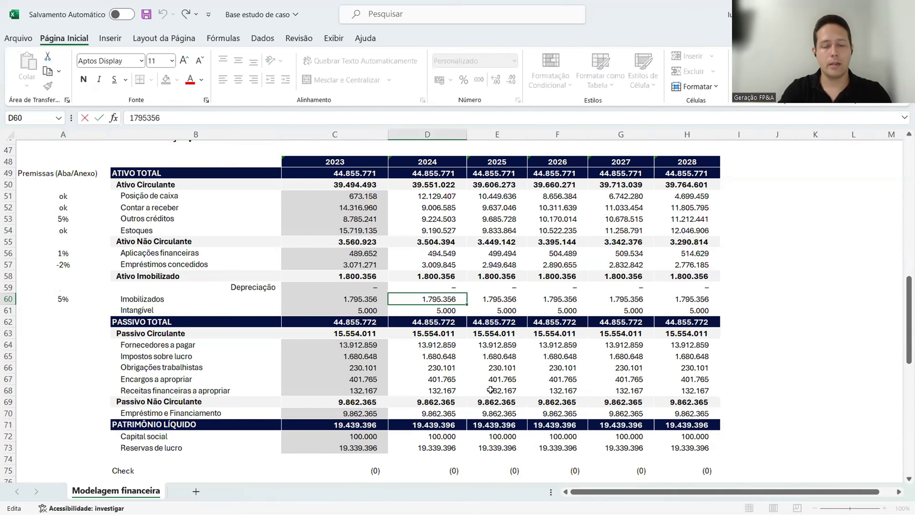
text(=)
key(Left)
text(*(1)
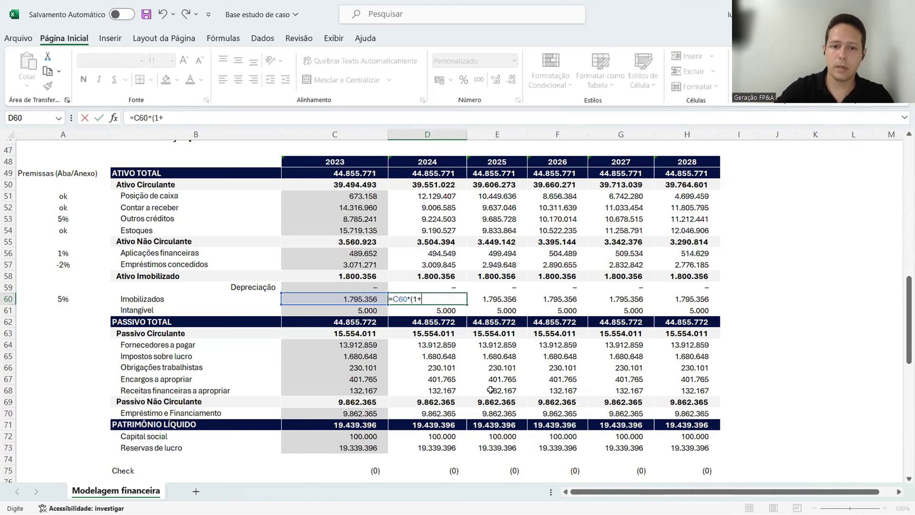
text(+)
click(55, 295)
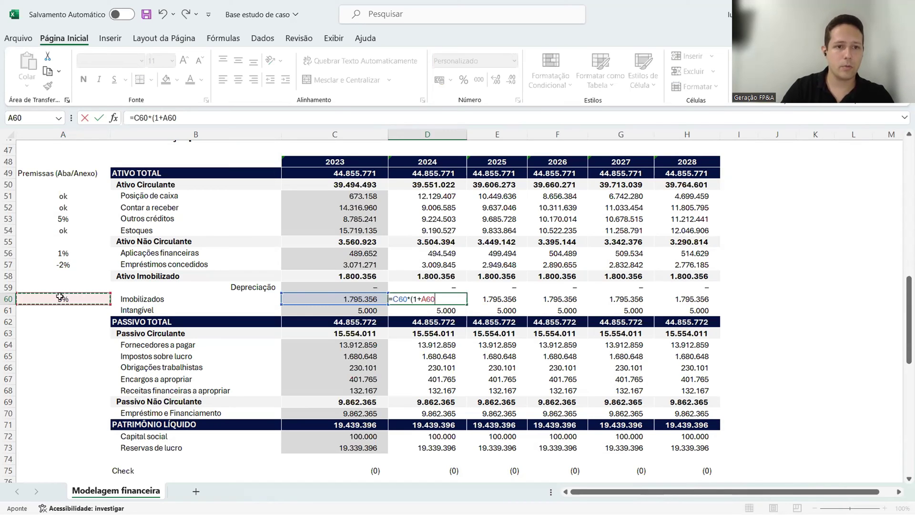
text())
key(Return)
- Make the growth premise reference absolute in the 2024 Imobilizados formula in D60, giving =C60*(1+$A$60)
key(Up)
key(F2)
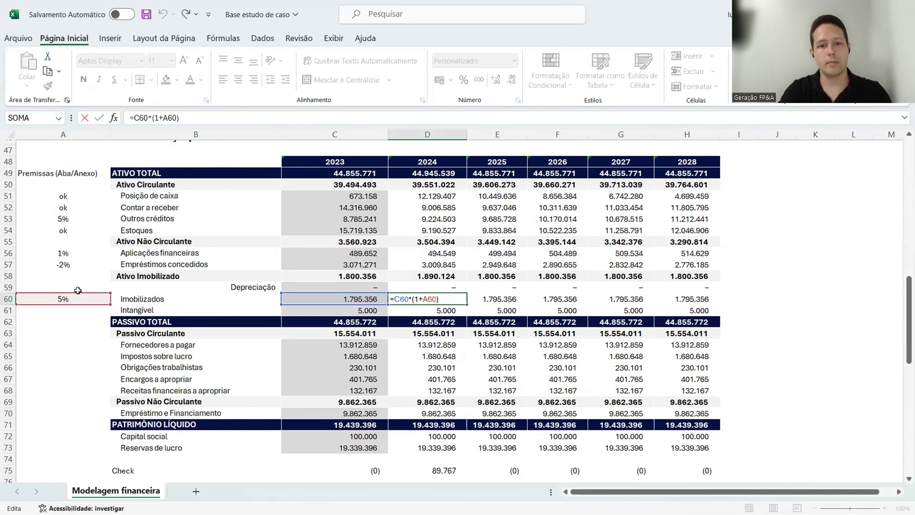
text(%)
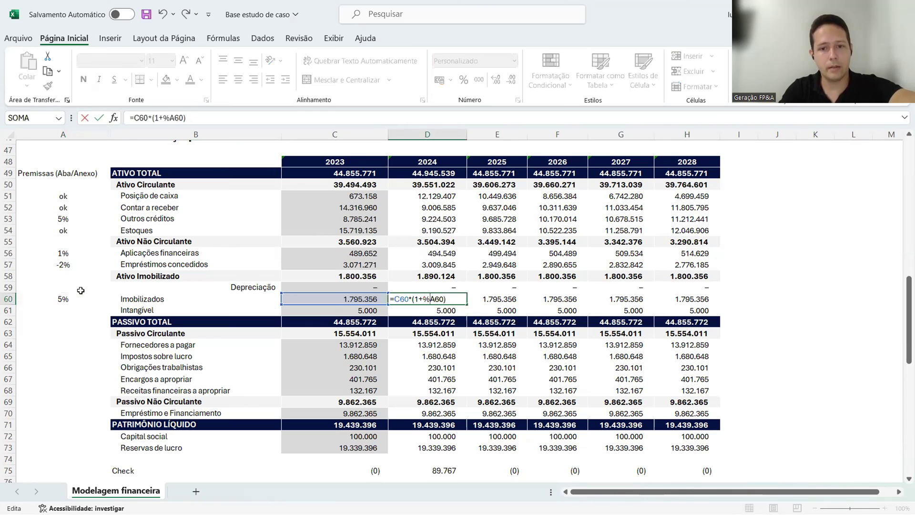
key(BackSpace)
key(F4)
key(Return)
key(Up)
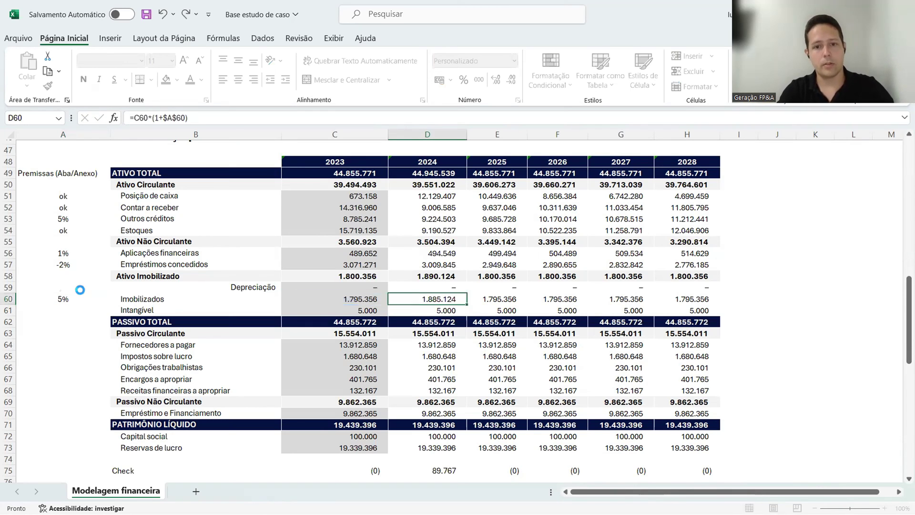
- Copy the Imobilizados projection formula from D60 across 2025 to 2028 in E60:H60
key(ctrl+c)
key(shift+Right)
key(shift+Right)
key(shift+Right)
key(shift+Right)
key(Return)
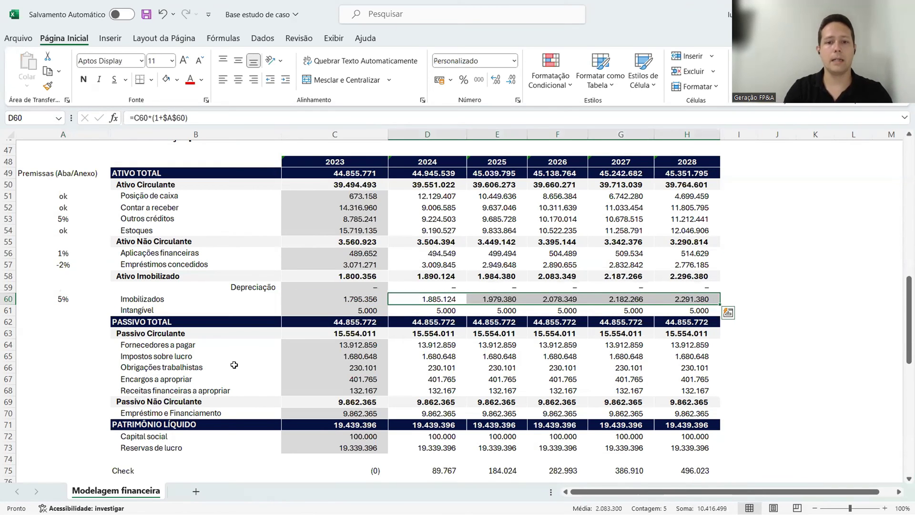
- Calculate the 2024 Variação imobilizado in D100 of the cash flow with the formula =D60-C60
scroll(366, 360, down, 4)
click(443, 311)
scroll(438, 288, down, 7)
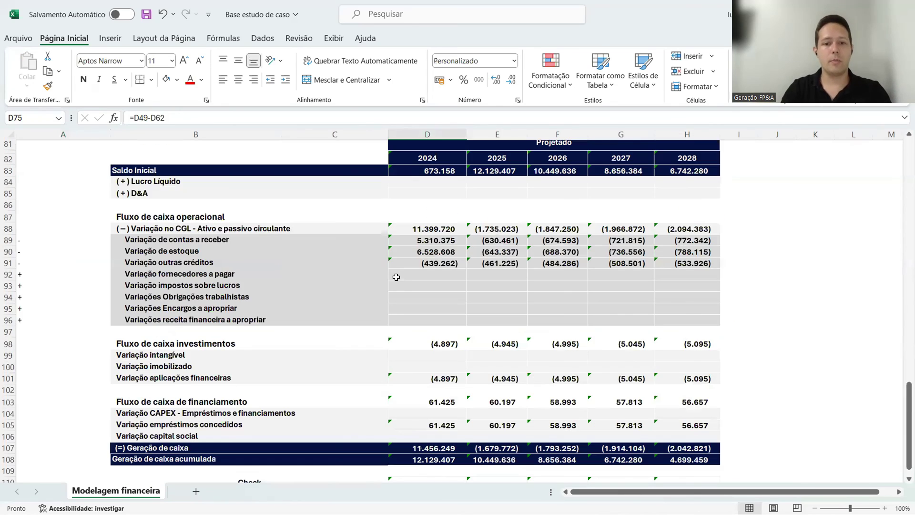
scroll(437, 288, down, 1)
click(184, 330)
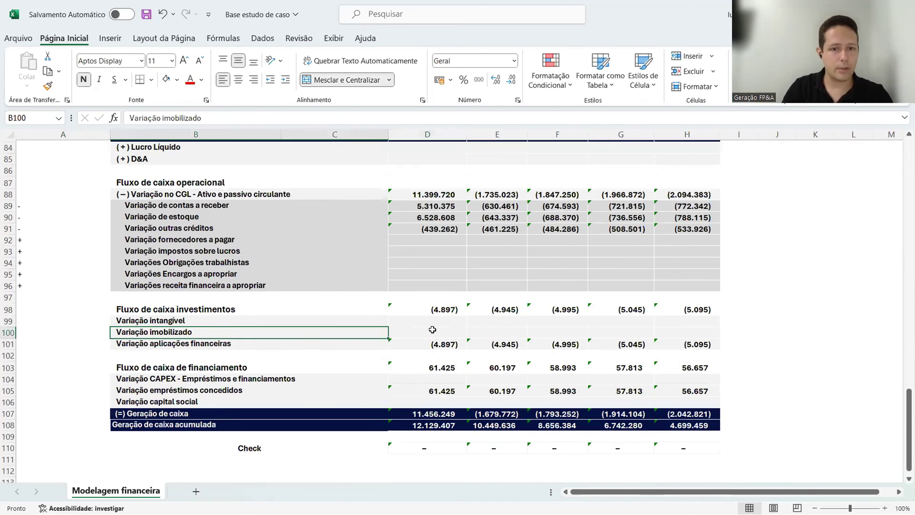
click(431, 330)
text(=)
scroll(462, 336, up, 7)
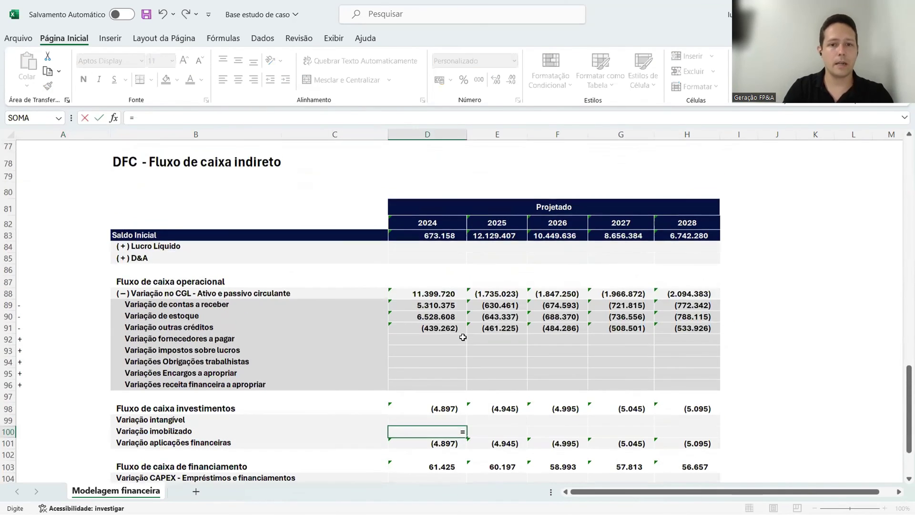
scroll(442, 304, up, 4)
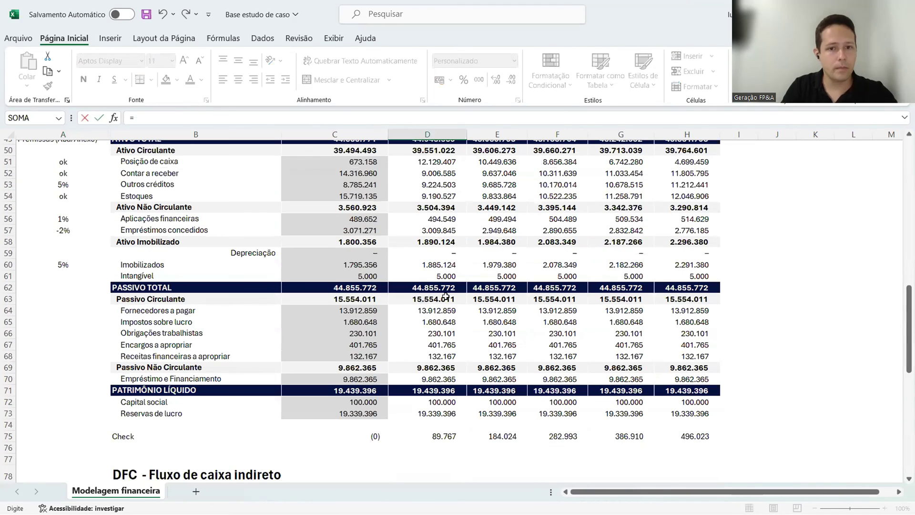
click(441, 266)
text(-)
click(362, 265)
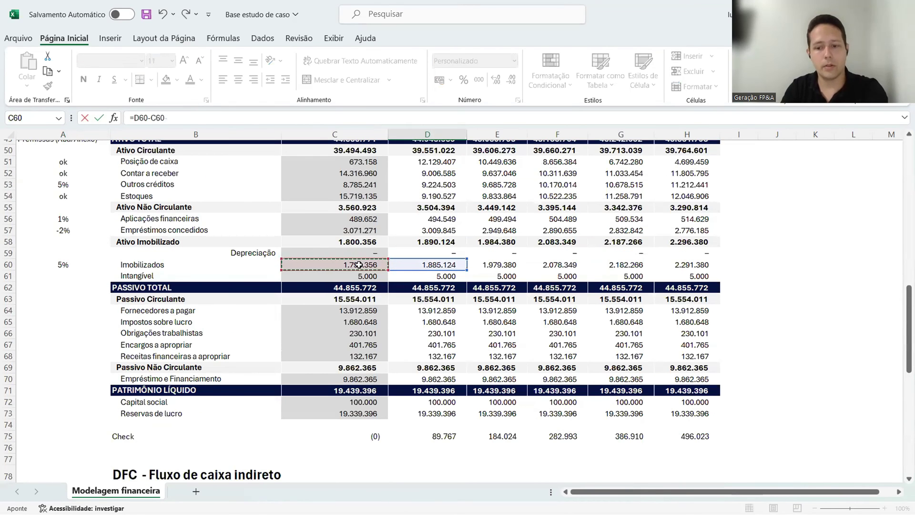
scroll(479, 343, down, 12)
key(Return)
- Extend the Variação imobilizado formula from D100 through 2028 in H100 and inspect the 2024 balance check in D75
click(446, 294)
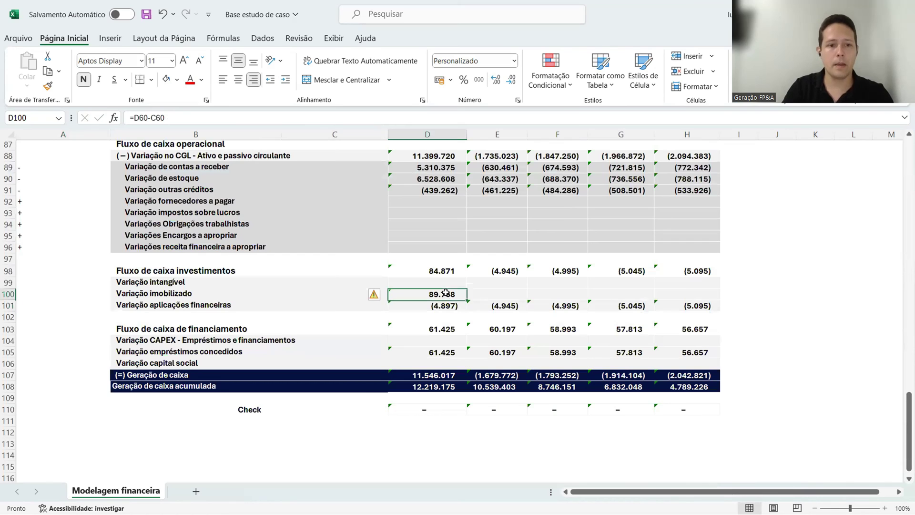
drag(467, 300, 686, 301)
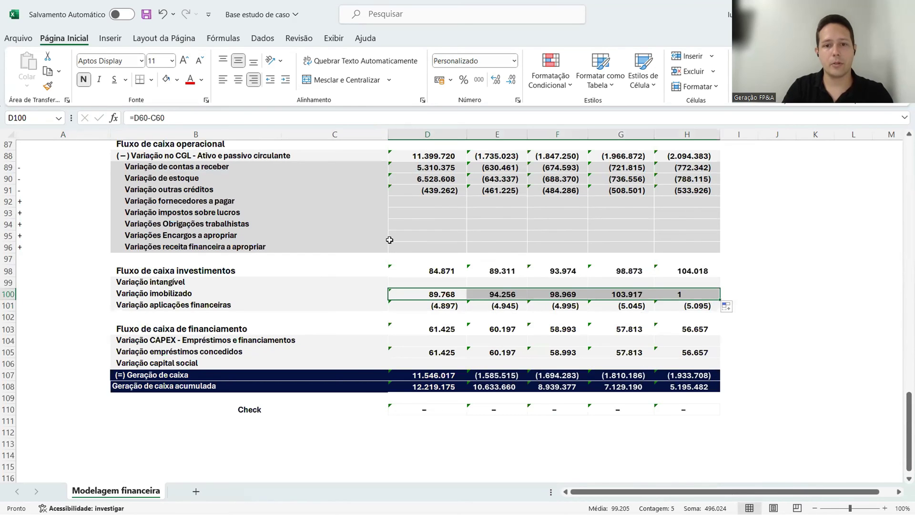
scroll(408, 274, up, 6)
click(445, 228)
scroll(444, 229, down, 5)
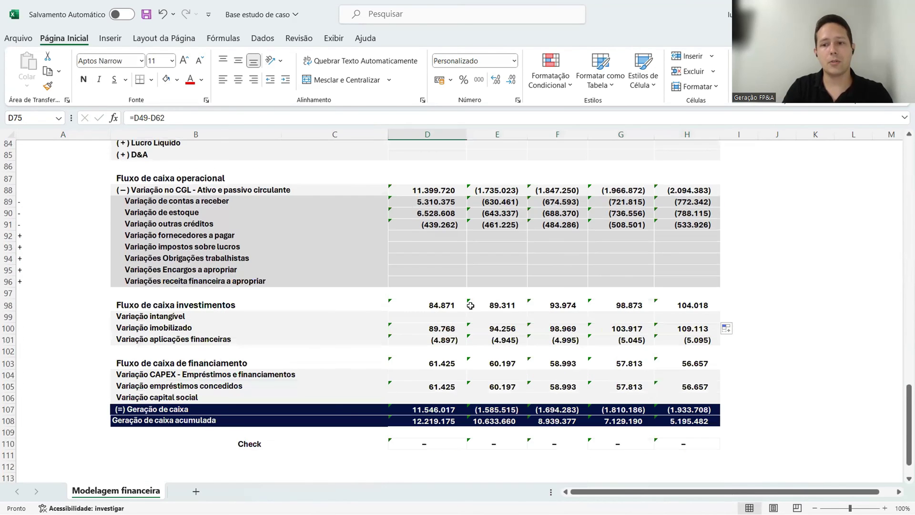
- Compare the 2024 Variação imobilizado formula in D100 with the projected Imobilizados balances in row 60
click(438, 328)
scroll(437, 328, up, 10)
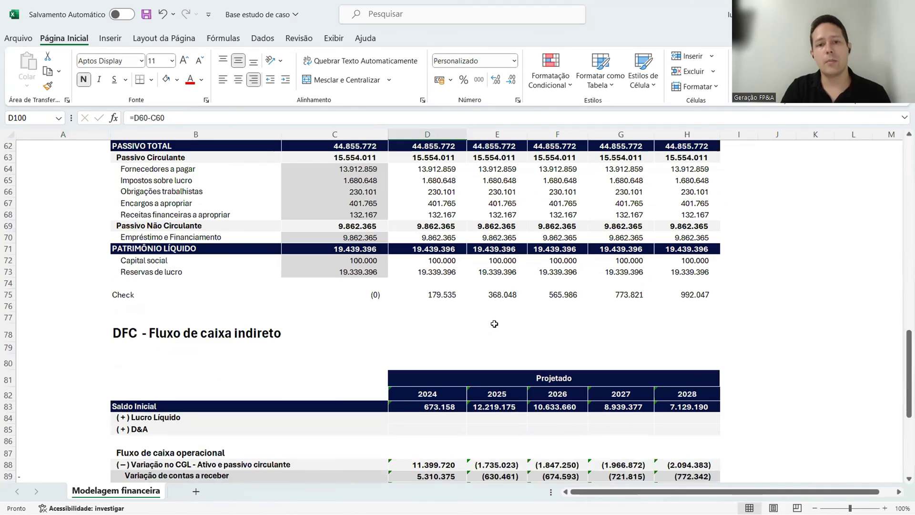
click(434, 228)
key(Right)
key(Right)
key(Right)
key(Right)
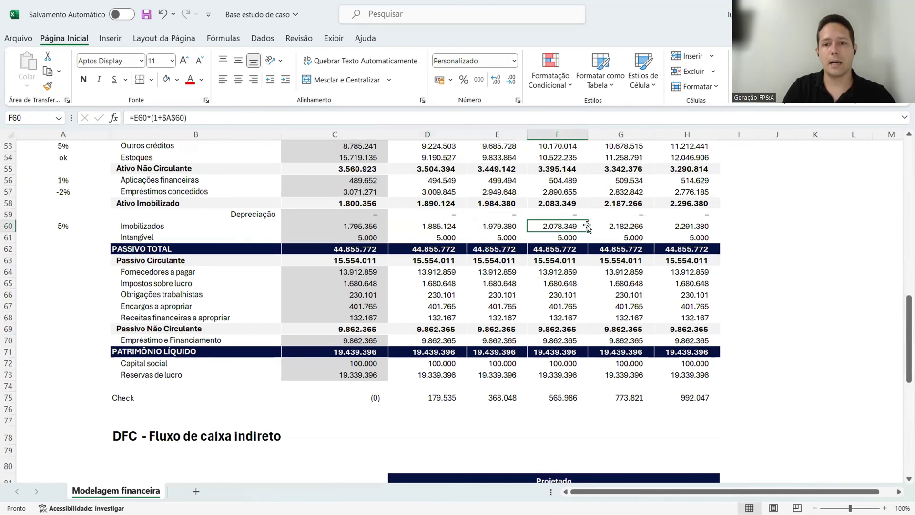
click(427, 339)
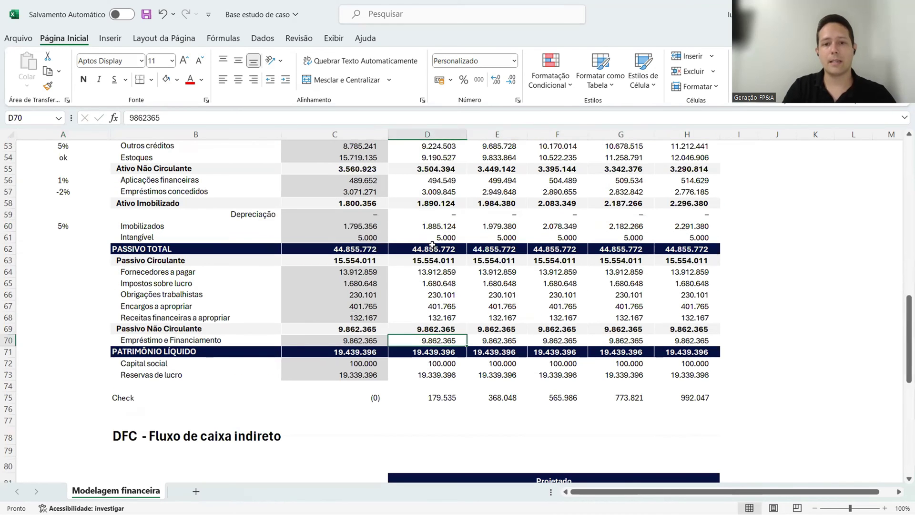
click(434, 226)
click(483, 227)
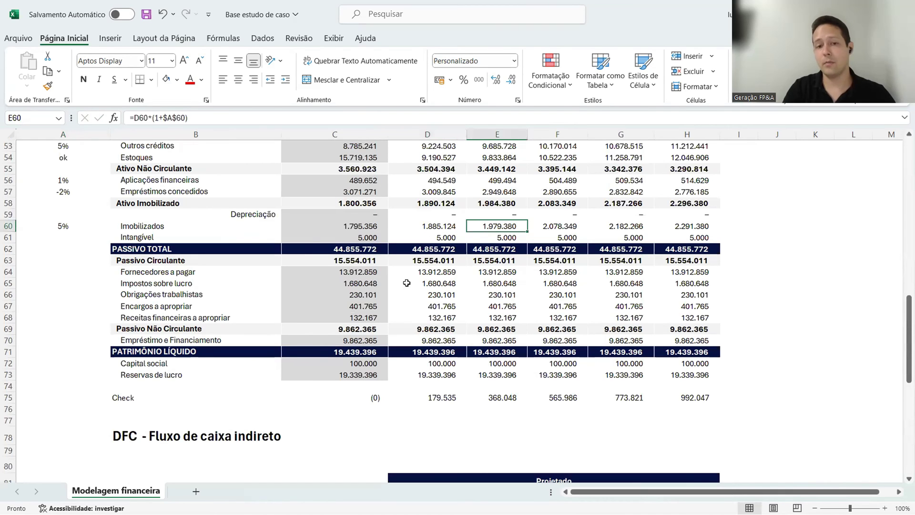
- Invert the sign of the 2024 Variação imobilizado in D100 by changing its formula to =-(D60-C60)
scroll(415, 295, down, 8)
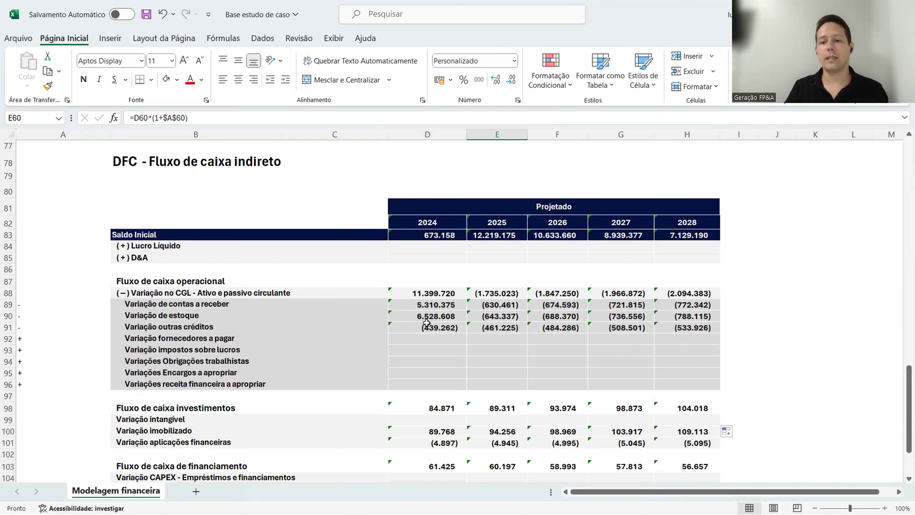
scroll(426, 323, down, 2)
click(429, 328)
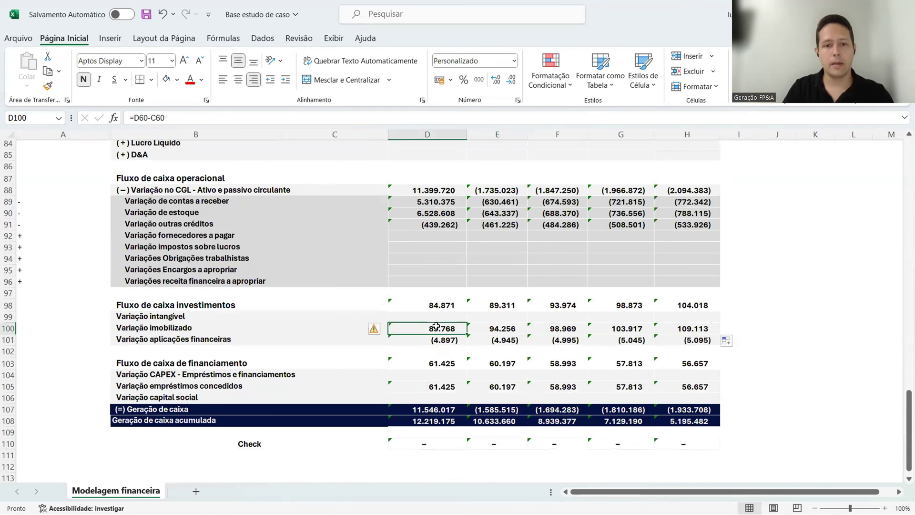
click(196, 116)
text())
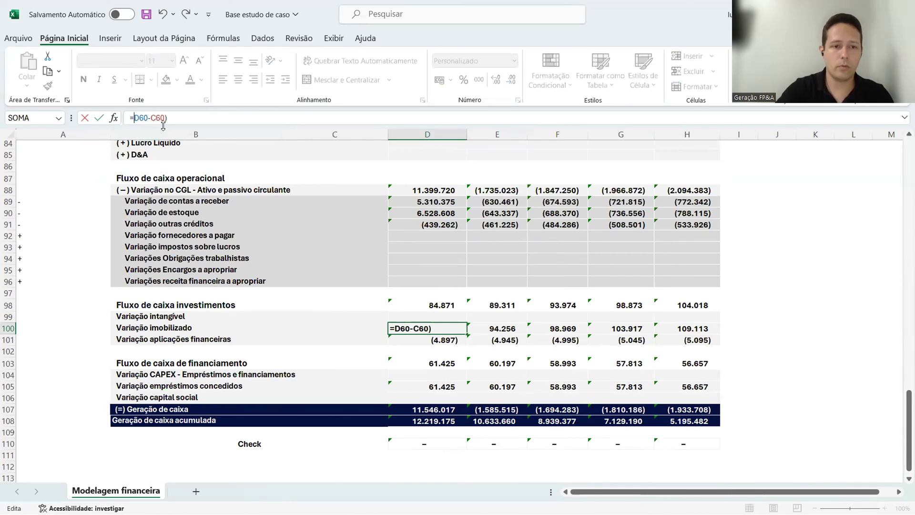
key(Home)
key(Right)
text((D60)
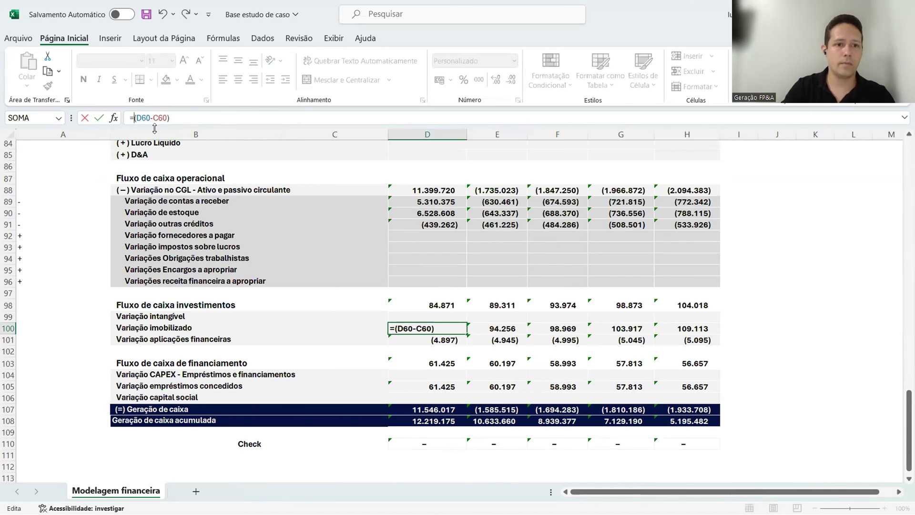
text(-)
key(ctrl+Return)
- Copy the sign-inverted Variação imobilizado formula from D100 across 2025 to 2028 in E100:H100
key(ctrl+c)
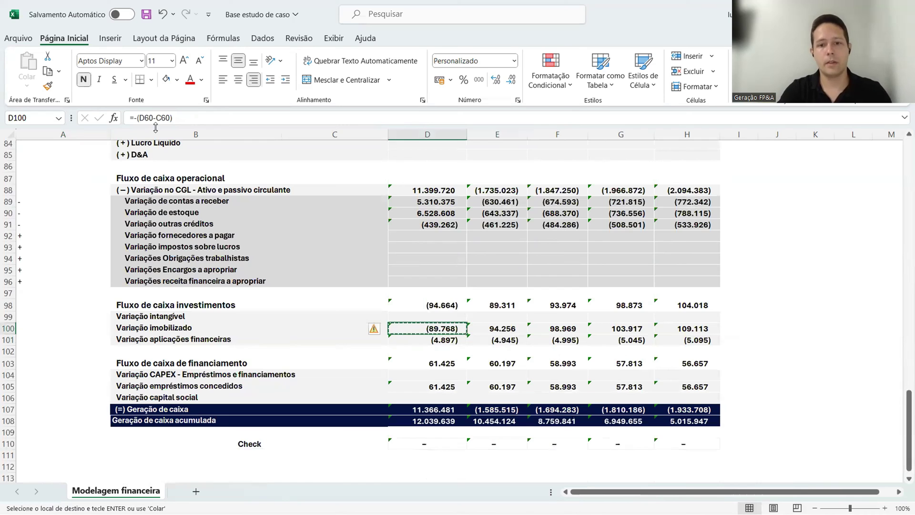
key(shift+Right)
key(shift+Right)
key(shift+Right)
key(shift+Right)
key(Return)
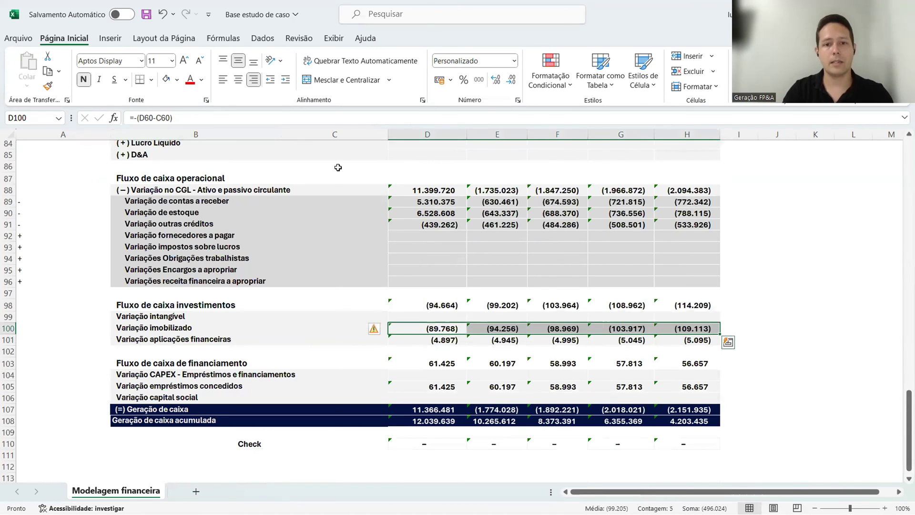
- Inspect the 2023 and 2024 results of the balance sheet Check in row 75
scroll(340, 167, up, 6)
click(343, 227)
click(434, 227)
scroll(442, 259, up, 8)
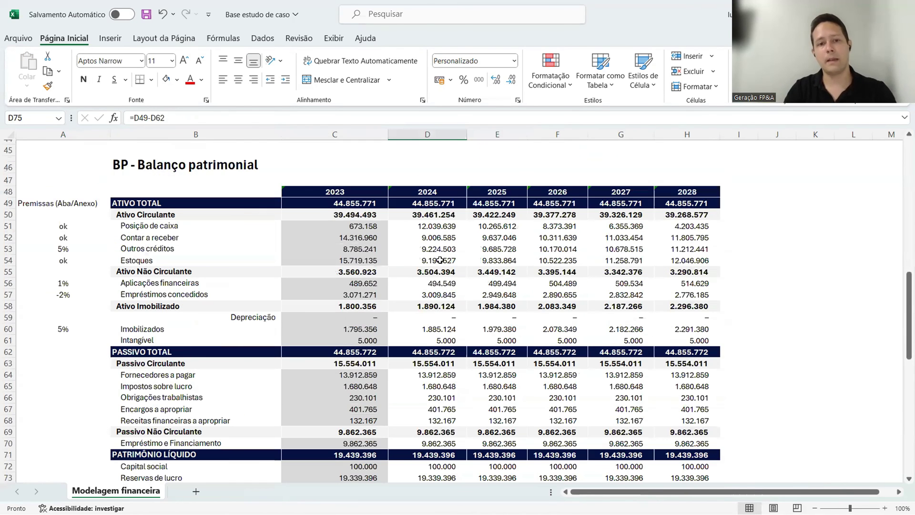
- Test the model by setting the Imobilizados growth premise in A60 to -3%
click(60, 329)
scroll(425, 332, down, 3)
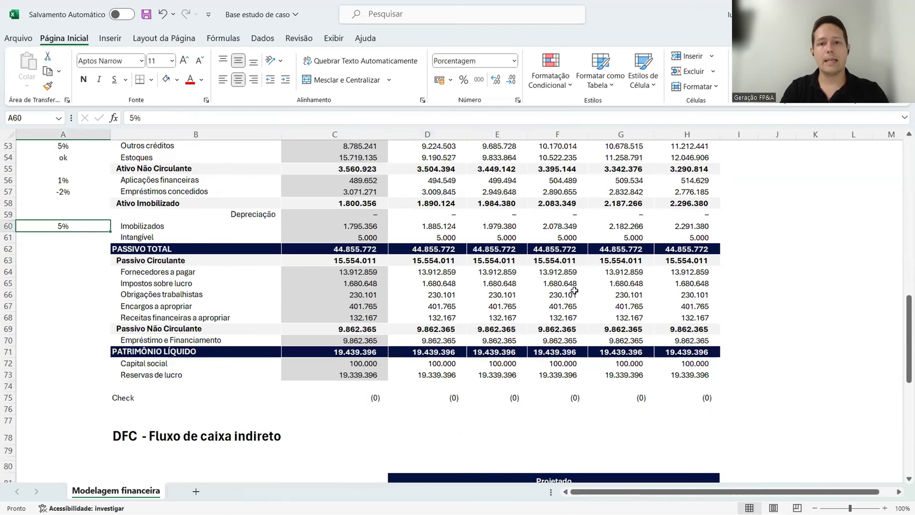
scroll(575, 290, down, 7)
scroll(572, 280, up, 7)
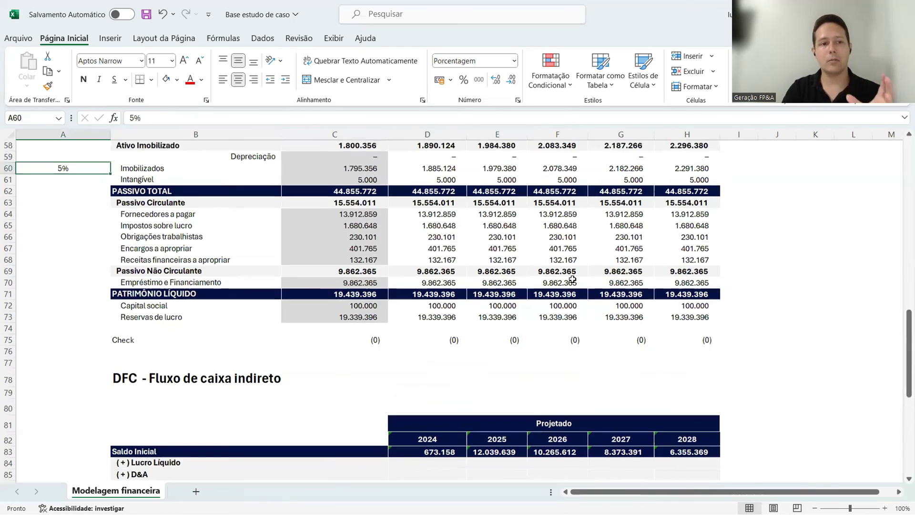
key(Down)
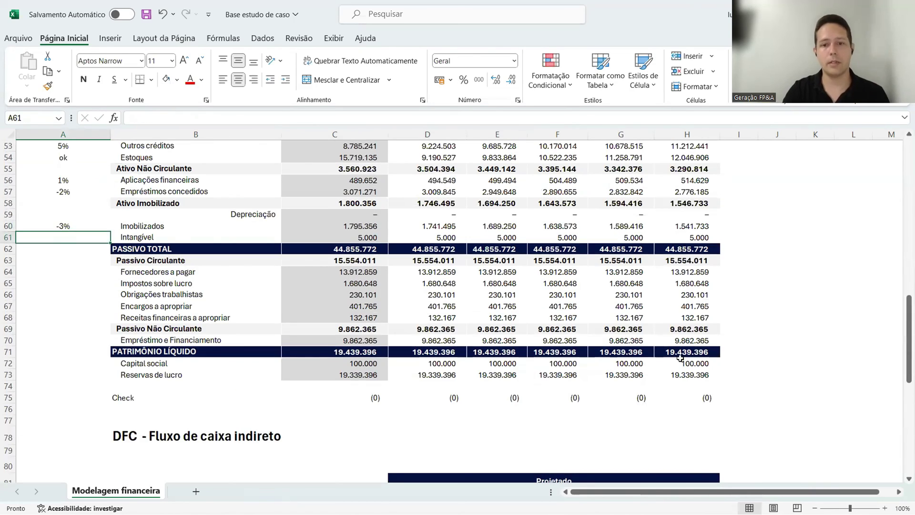
- Examine the Variação imobilizado amounts for 2024 to 2028 in row 100 under the -3% premise
scroll(621, 349, down, 11)
scroll(453, 352, up, 2)
click(455, 360)
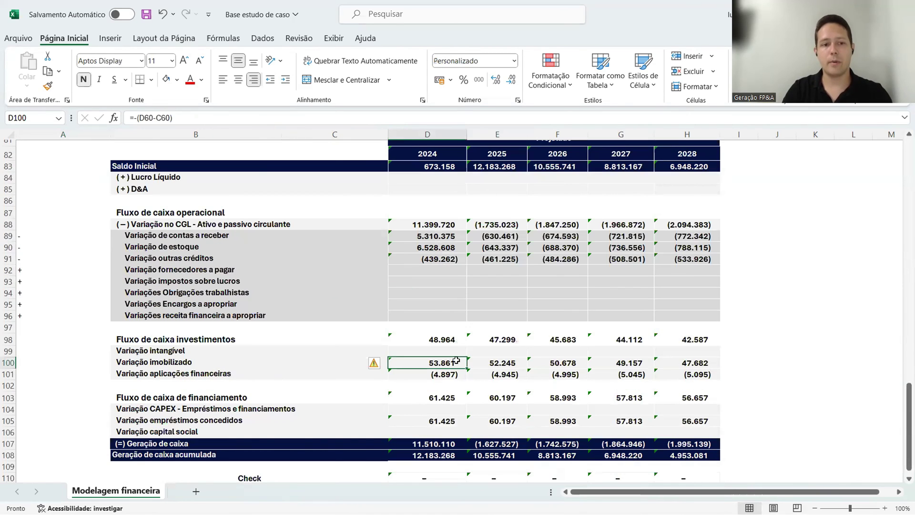
key(Right)
key(Right)
key(Right)
key(Right)
scroll(476, 286, up, 8)
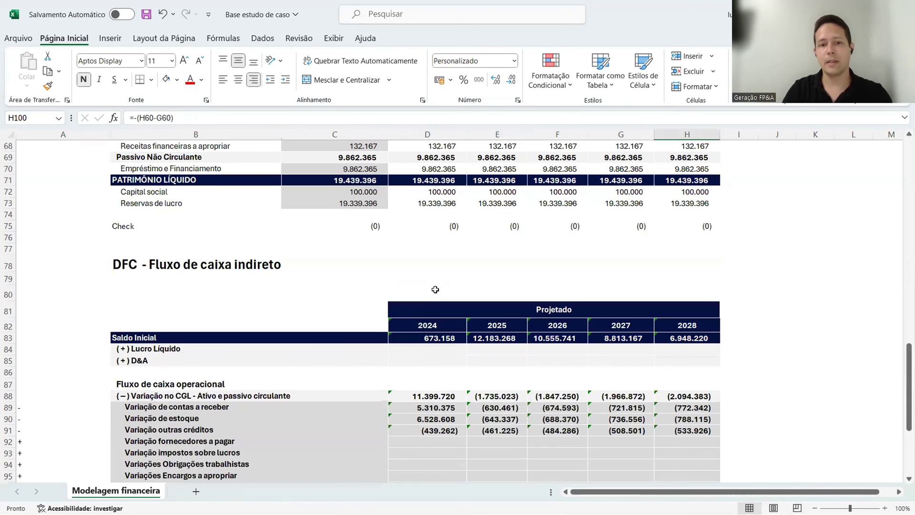
scroll(469, 277, up, 2)
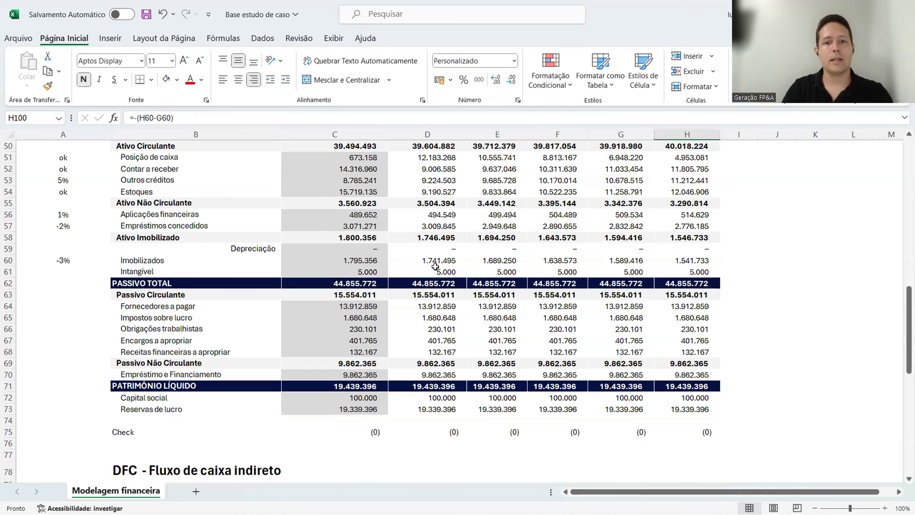
- Review the 2024 to 2027 Imobilizados projections in row 60 and undo the -3% premise change in A60
click(429, 261)
click(496, 261)
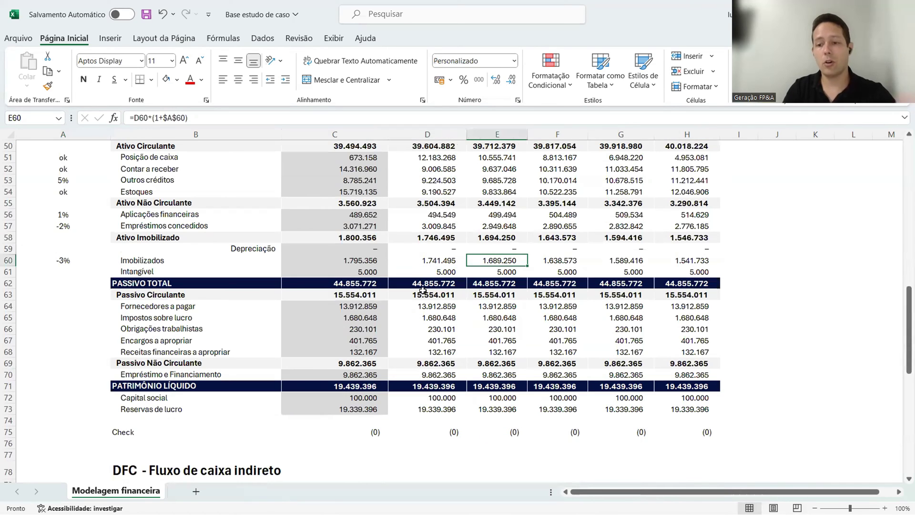
key(Right)
key(Right)
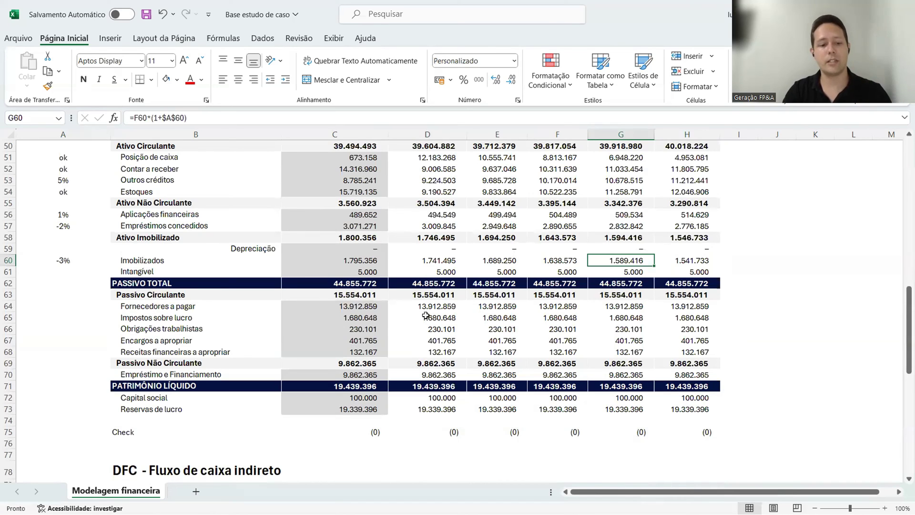
key(ctrl+z)
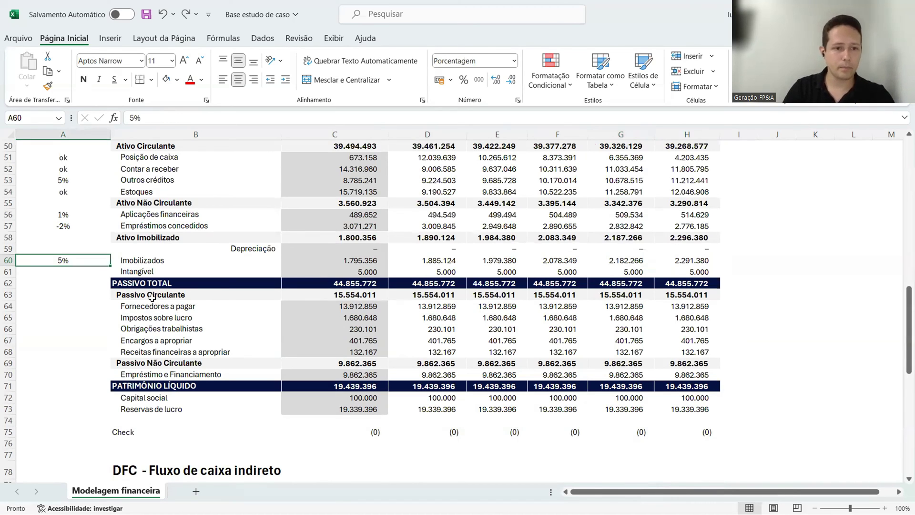
key(Down)
- Project the 2024 Intangível balance in D61 with the formula =C61*(1+$A$61), adapted from the Imobilizados projection
click(448, 262)
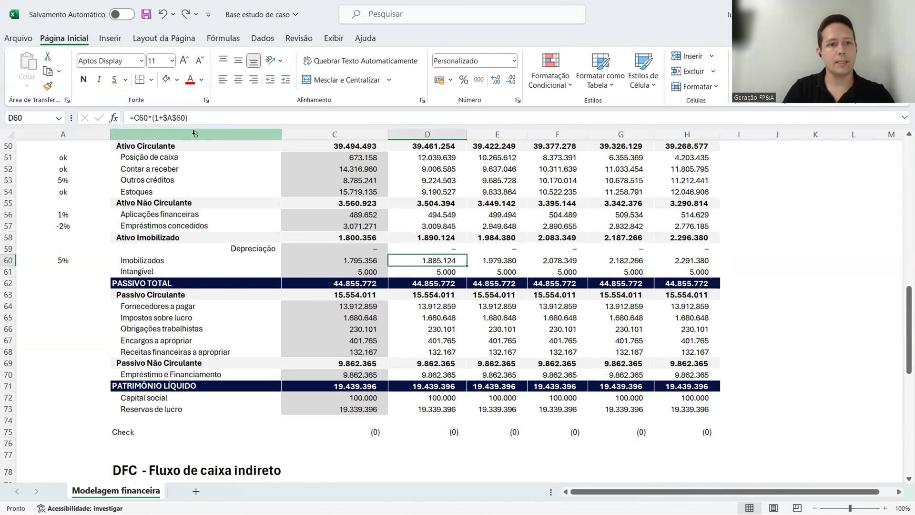
drag(202, 117, 62, 123)
key(ctrl+c)
key(Return)
key(F2)
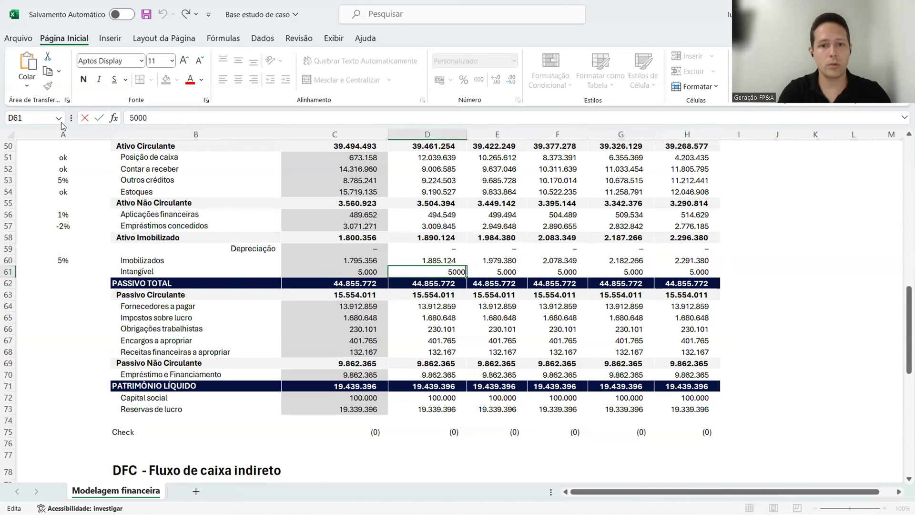
key(BackSpace)
key(BackSpace)
key(BackSpace)
key(BackSpace)
key(ctrl+v)
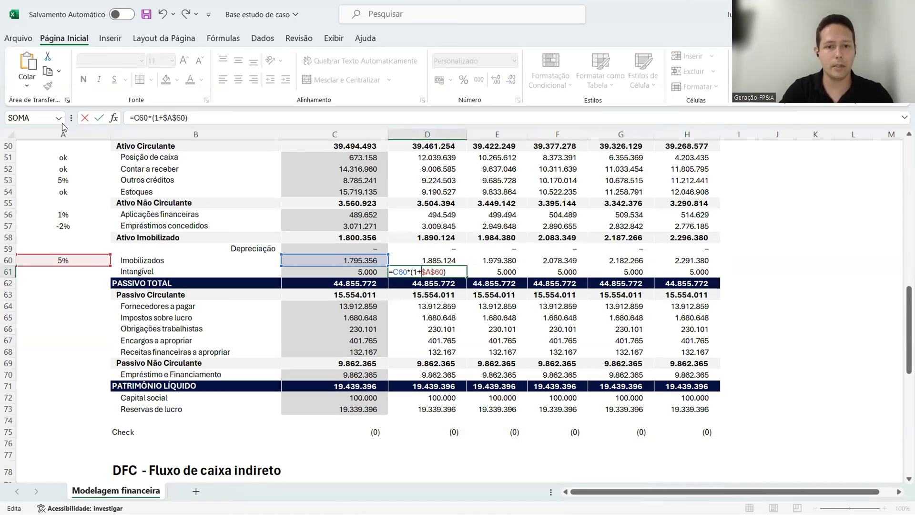
key(BackSpace)
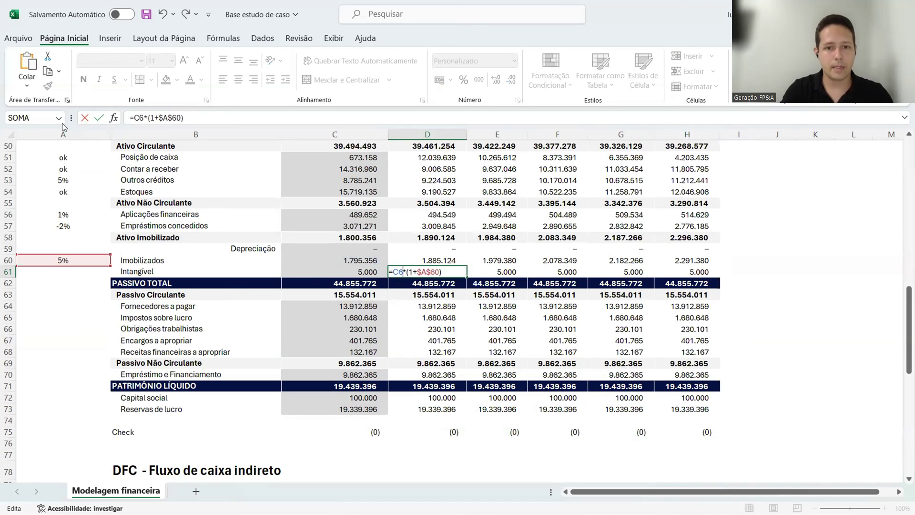
text(1)
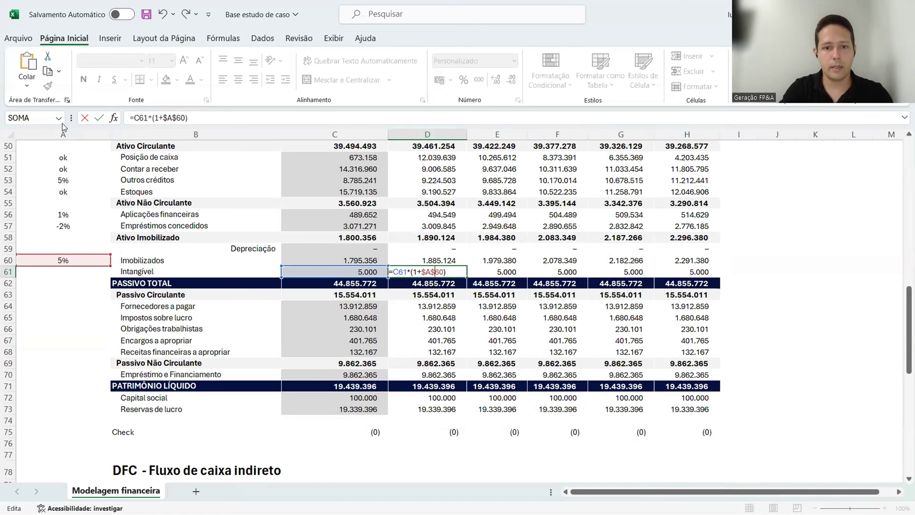
key(BackSpace)
text(1)
key(Return)
key(Up)
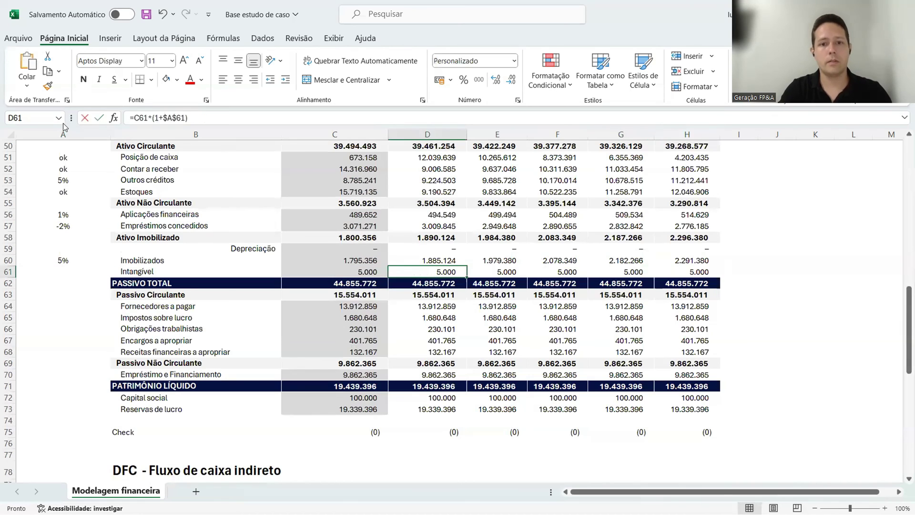
- Copy the Intangível projection formula from D61 across the remaining projected years through 2028 in H61
text(C)
key(Escape)
key(ctrl+c)
key(shift+Right)
key(shift+Right)
key(shift+Right)
key(shift+Right)
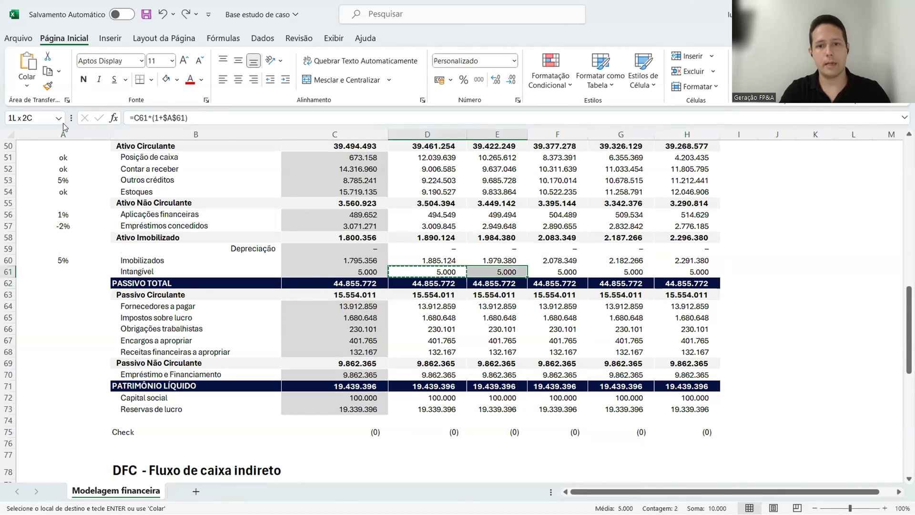
key(Return)
key(Right)
key(Right)
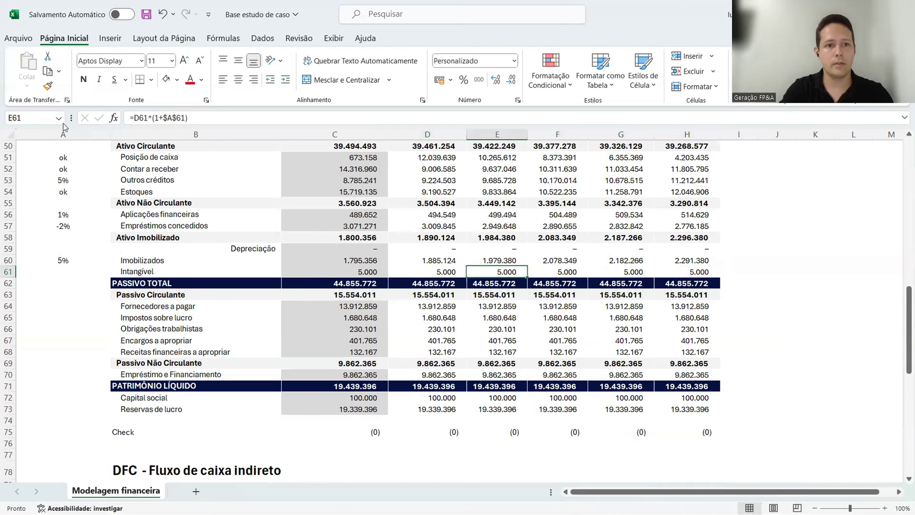
- Set the Intangível growth premise in A61 to 5% and inspect the 2024 Check in row 75
key(Left)
key(Left)
key(Left)
key(Left)
key(Left)
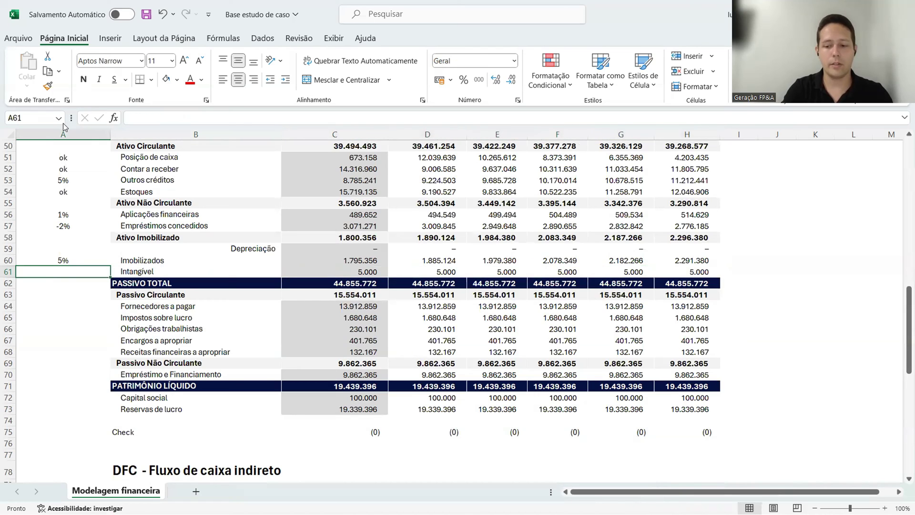
text(5%)
key(Return)
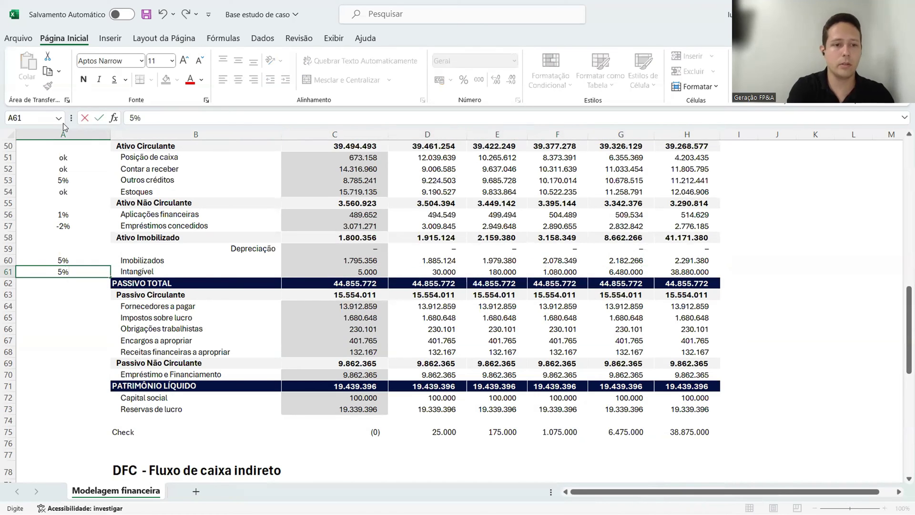
key(Up)
key(Right)
scroll(449, 376, down, 5)
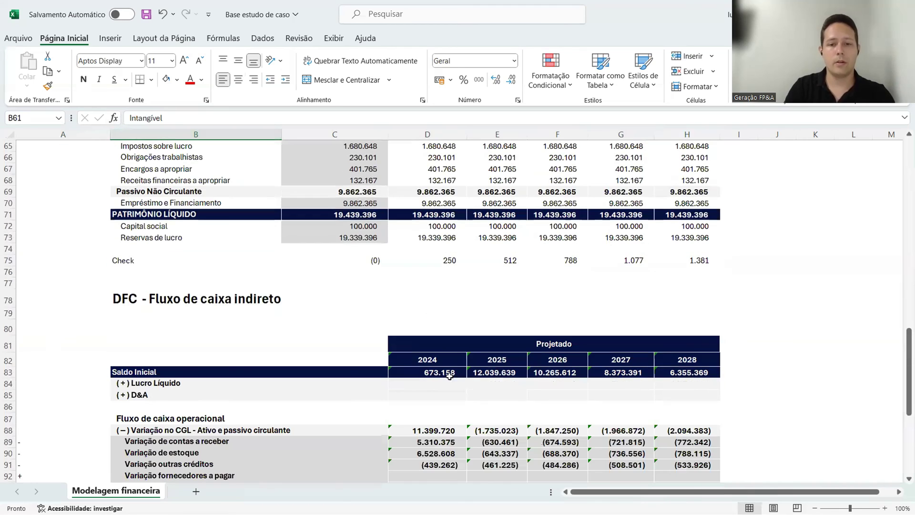
click(445, 259)
- Calculate the 2024 Variação intangível in D99 with the formula =D61-C61
scroll(454, 274, down, 5)
scroll(458, 275, down, 4)
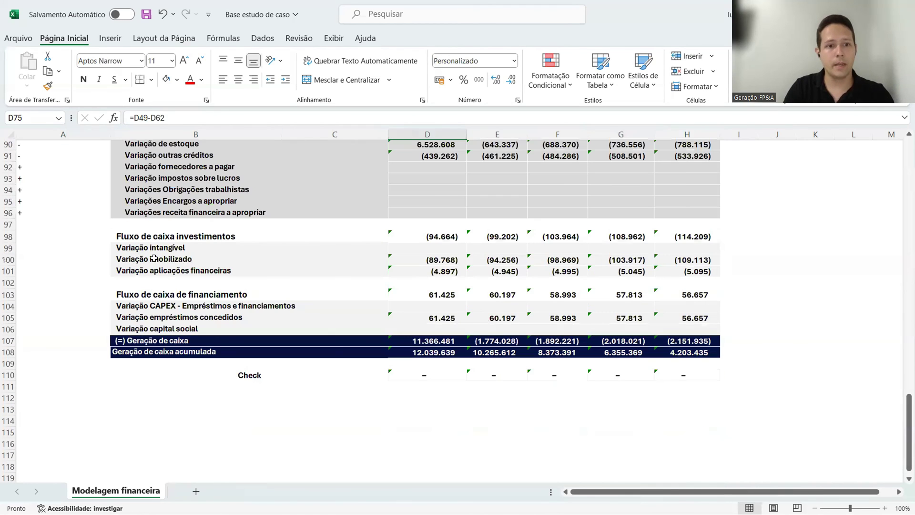
click(364, 261)
click(439, 248)
text(=)
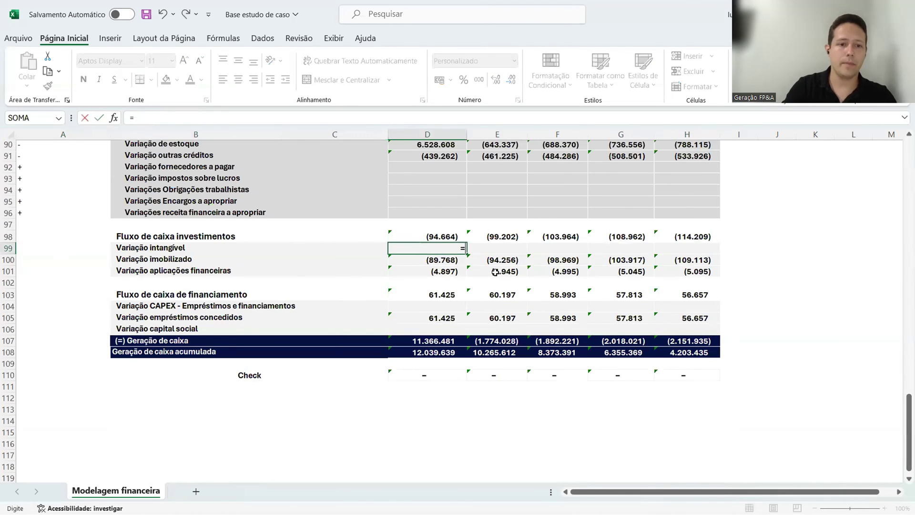
scroll(496, 272, up, 14)
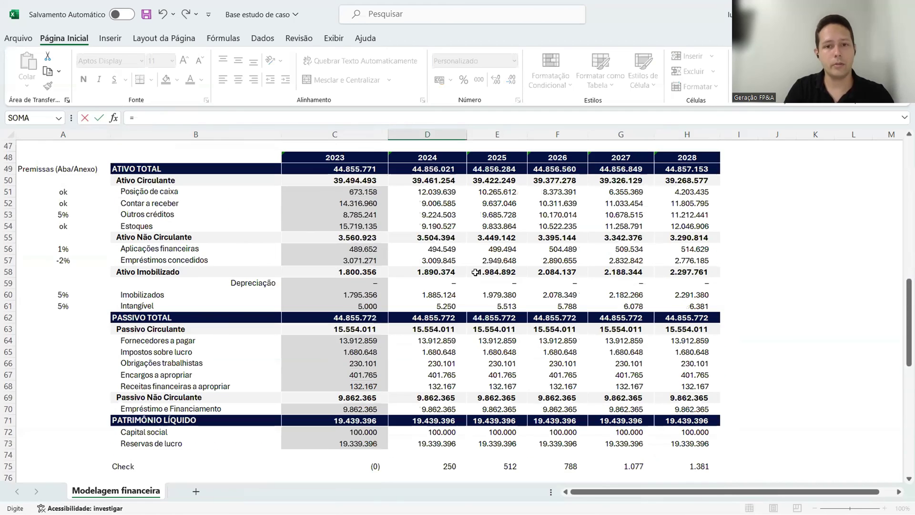
click(446, 303)
text(-)
click(344, 303)
key(Return)
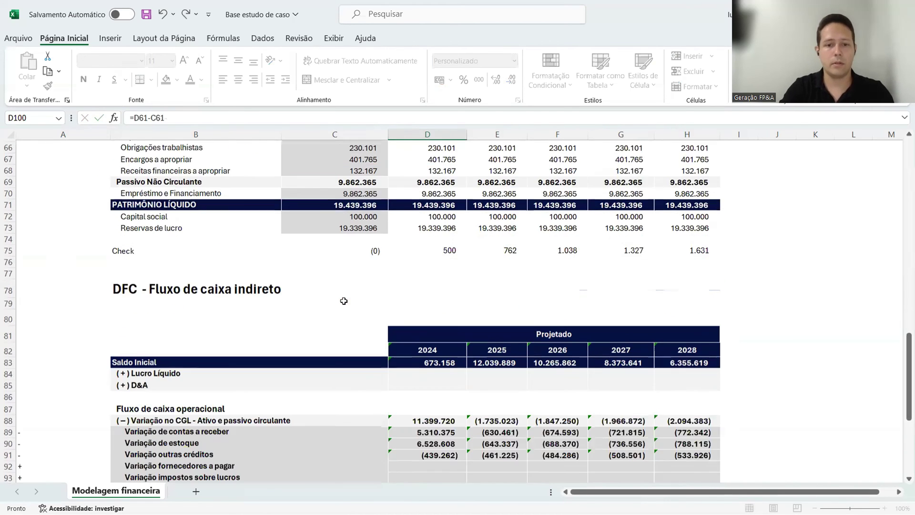
- Reverse the sign of the 2024 Variação intangível formula in D99 by making it =-(D61-C61)
scroll(382, 309, down, 4)
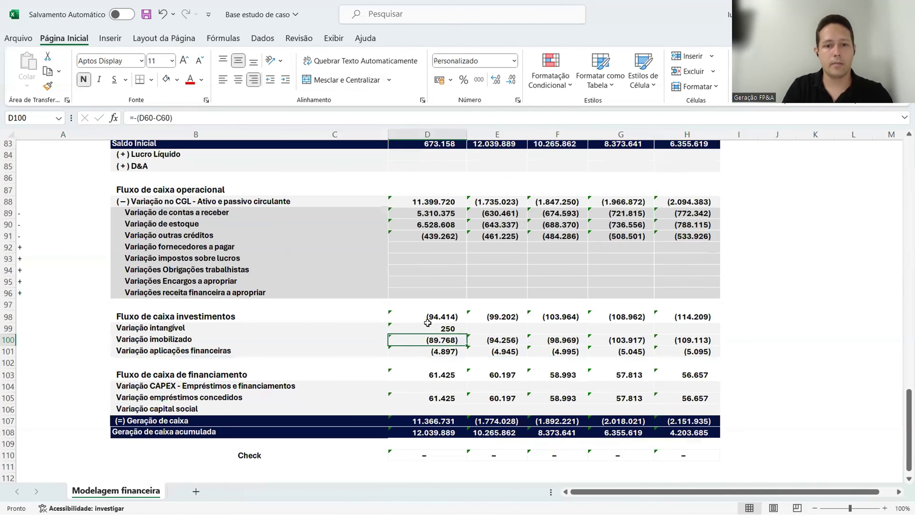
click(437, 295)
click(176, 118)
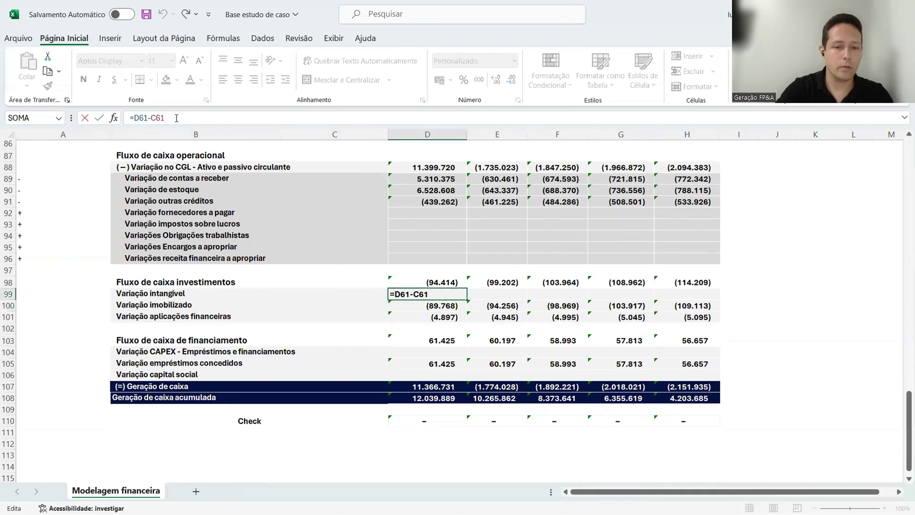
text())
click(135, 118)
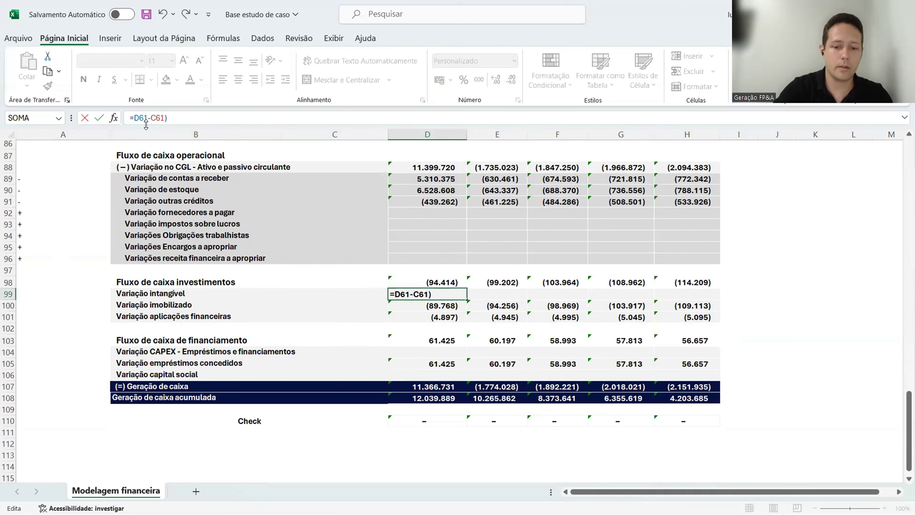
text(()
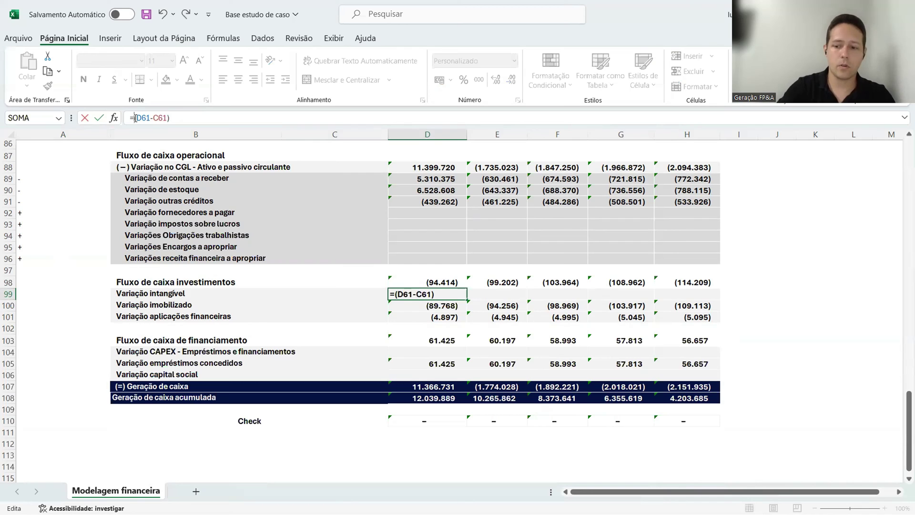
key(Return)
- Copy the Variação intangível formula from D99 across to 2028 in H99
key(Up)
key(ctrl+c)
key(shift+Right)
key(shift+Right)
key(shift+Right)
key(shift+Right)
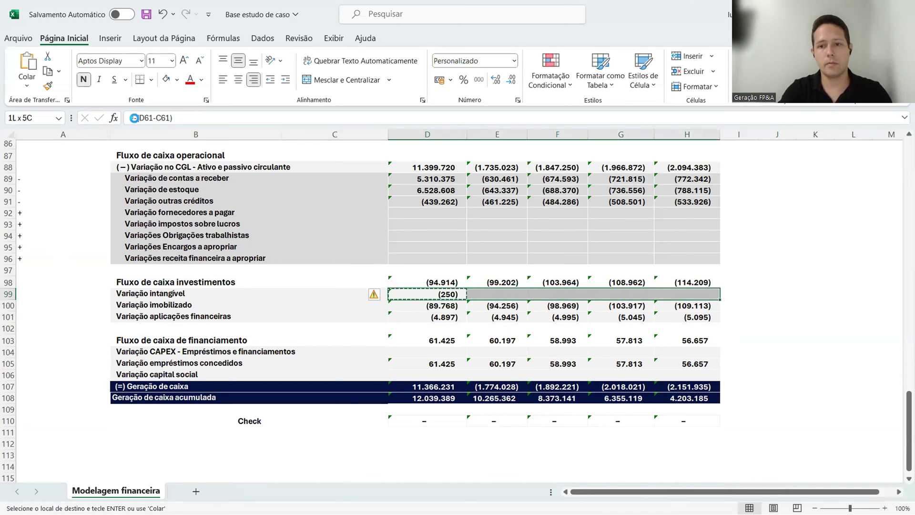
key(Return)
- Examine the Check in row 75 and the projected asset accounts of the balance sheet, including Imobilizados
scroll(224, 157, up, 8)
click(458, 247)
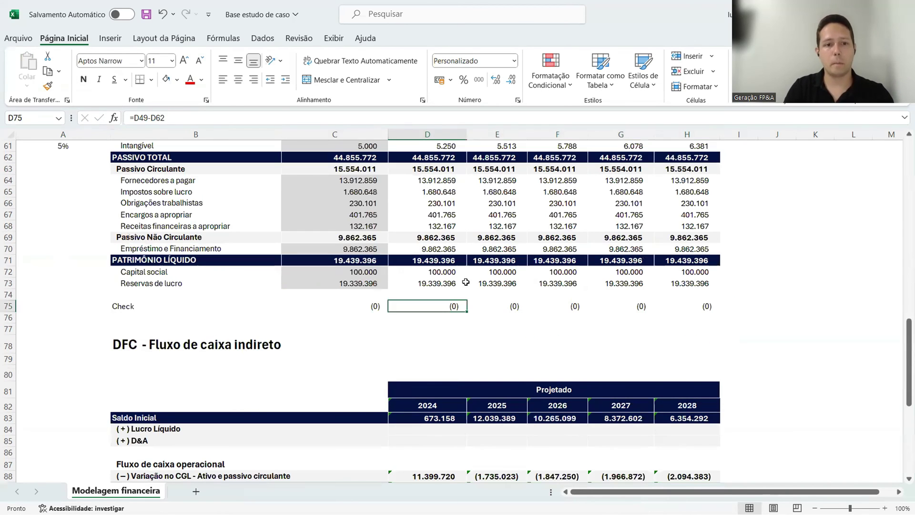
scroll(467, 257, down, 7)
scroll(475, 272, up, 9)
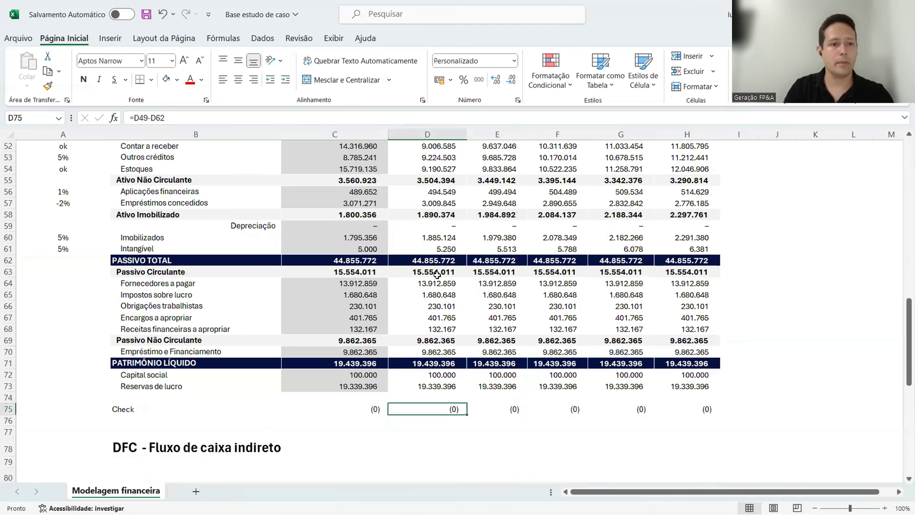
scroll(158, 362, up, 3)
click(157, 362)
scroll(332, 358, down, 2)
click(429, 260)
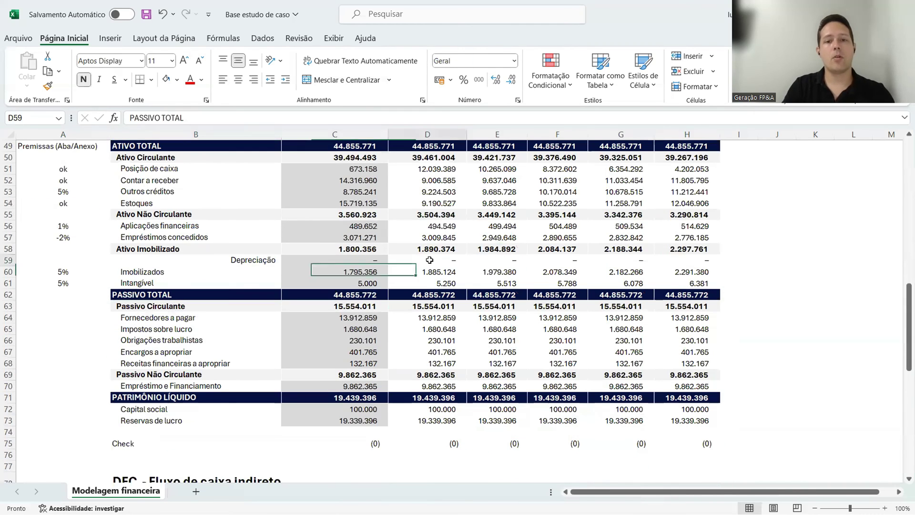
drag(162, 146, 194, 282)
click(469, 269)
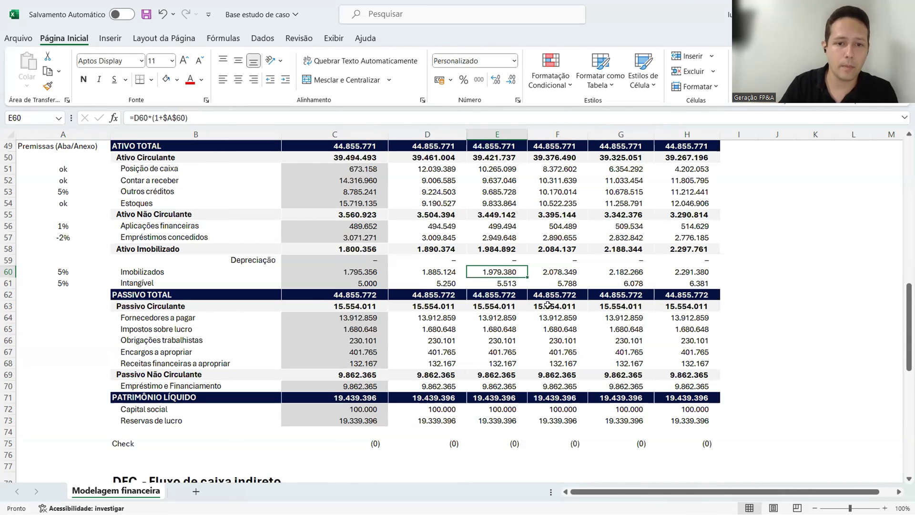
- Review the Lucro Líquido and D&A lines of the DFC and the Capital social account in Patrimônio Líquido
scroll(547, 305, down, 10)
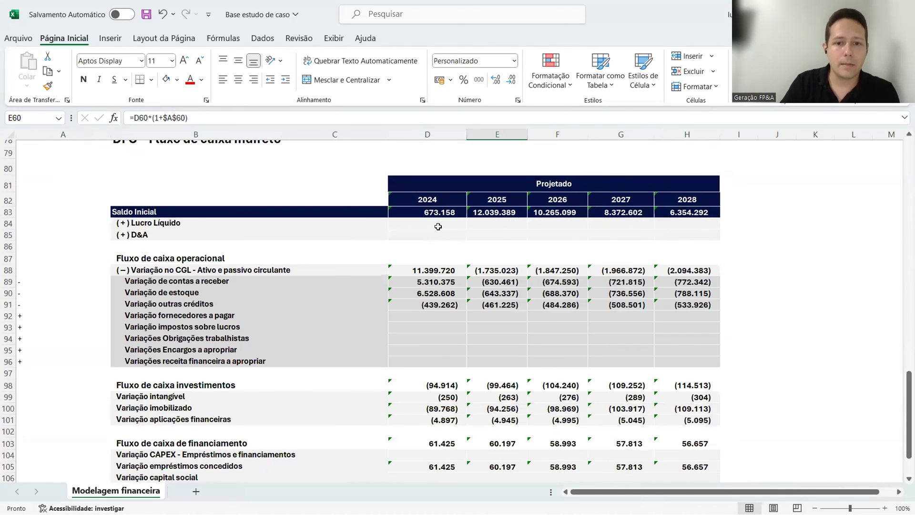
click(438, 226)
click(438, 235)
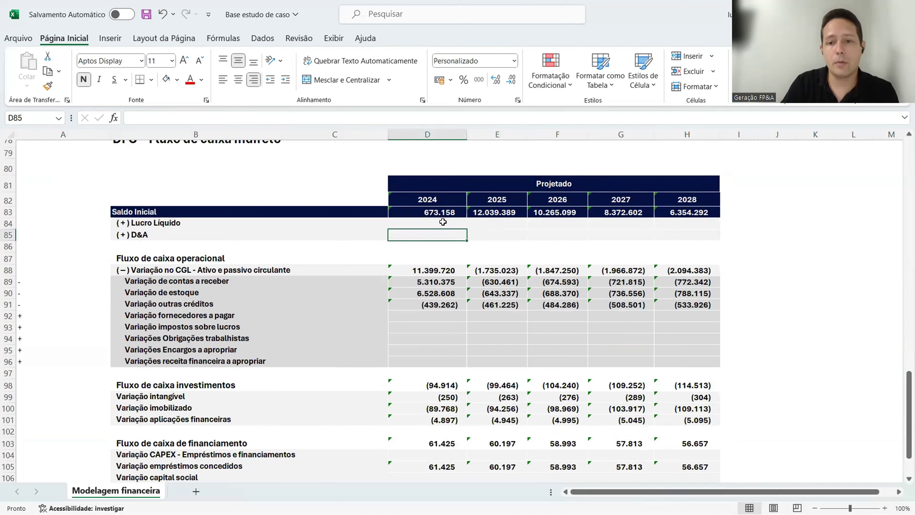
drag(443, 222, 736, 223)
scroll(253, 305, up, 5)
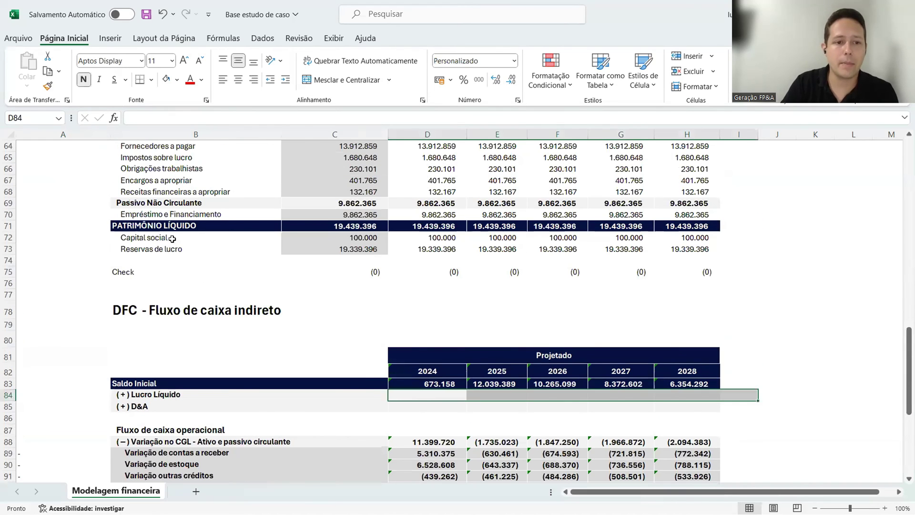
click(172, 238)
click(351, 323)
scroll(607, 300, down, 4)
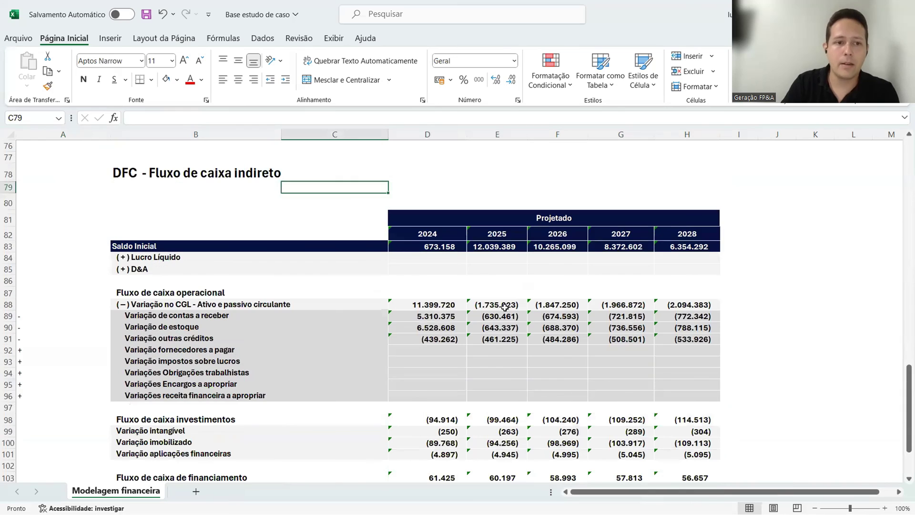
- Link the 2024 D&A line of the cash flow in D85 to the income statement's D&A with =D33
click(434, 270)
scroll(537, 321, down, 1)
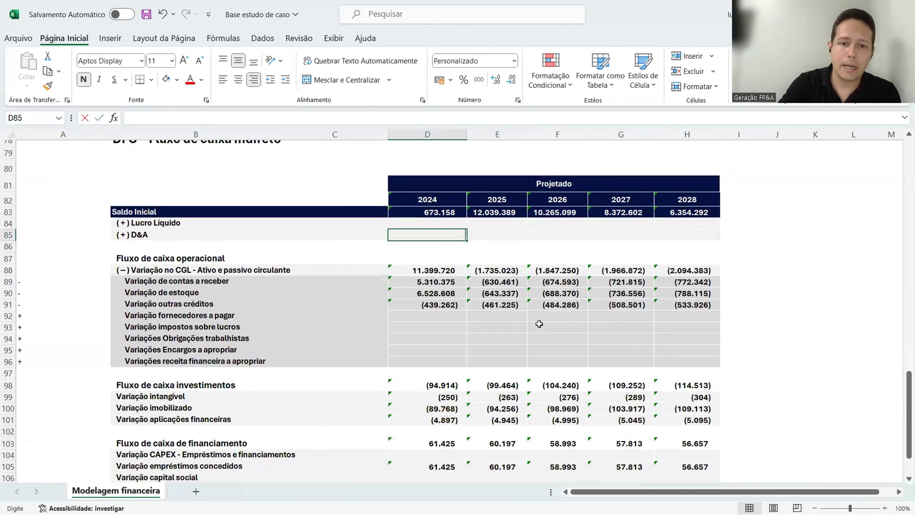
text(=)
scroll(539, 323, up, 15)
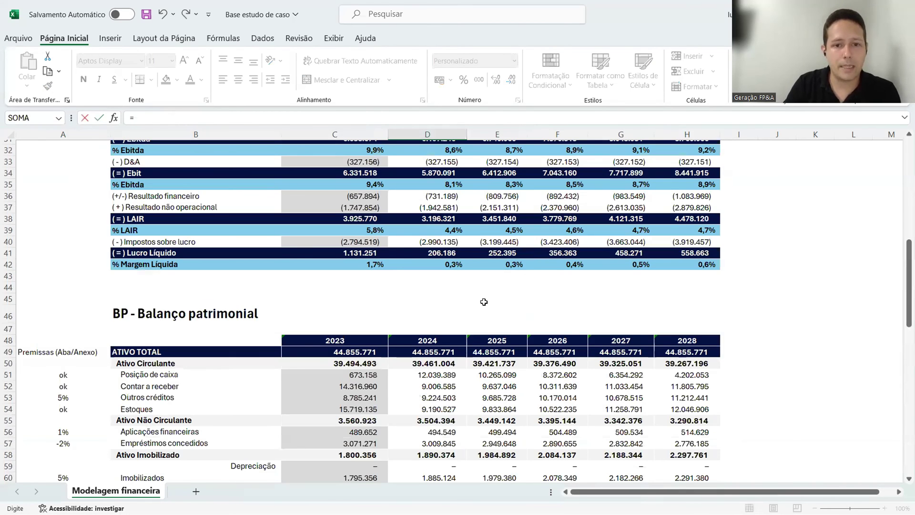
scroll(483, 301, up, 9)
scroll(476, 304, down, 4)
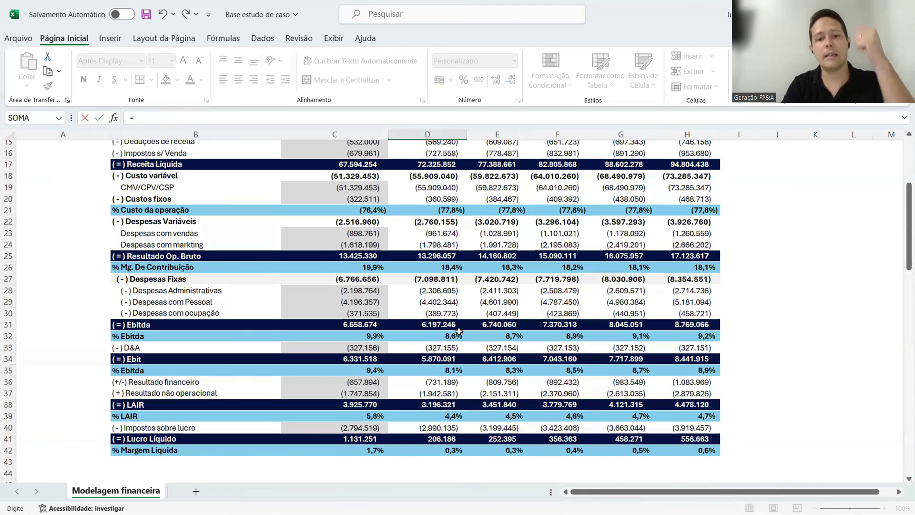
click(434, 348)
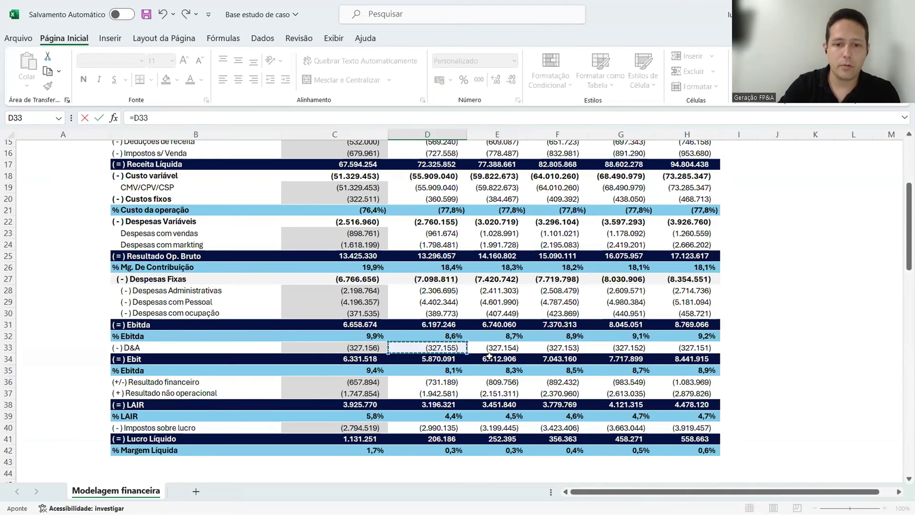
key(Return)
- Fill the D&A link from D85 across the remaining projected years through 2028 in H85
scroll(472, 355, down, 9)
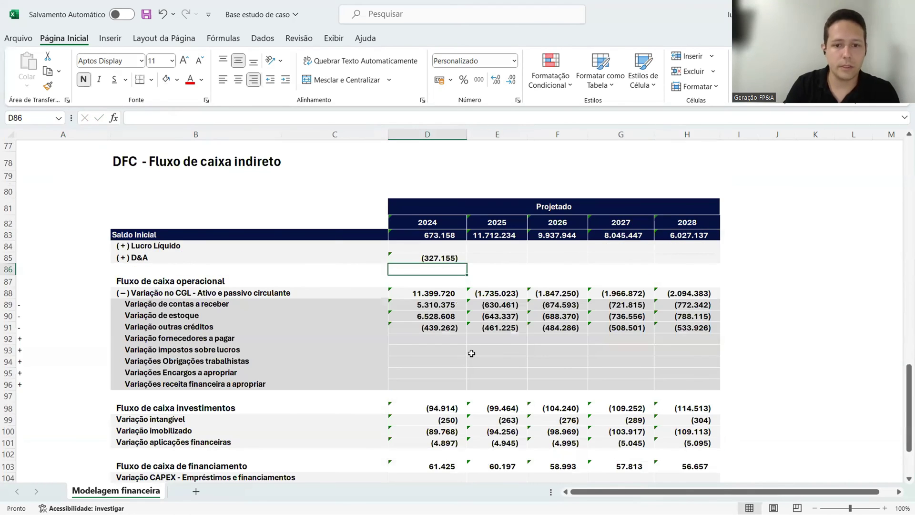
scroll(462, 298, up, 4)
click(440, 291)
drag(466, 298, 717, 294)
- Reverse the sign of the 2024 D&A link in D85 by making the formula =-D33
click(423, 291)
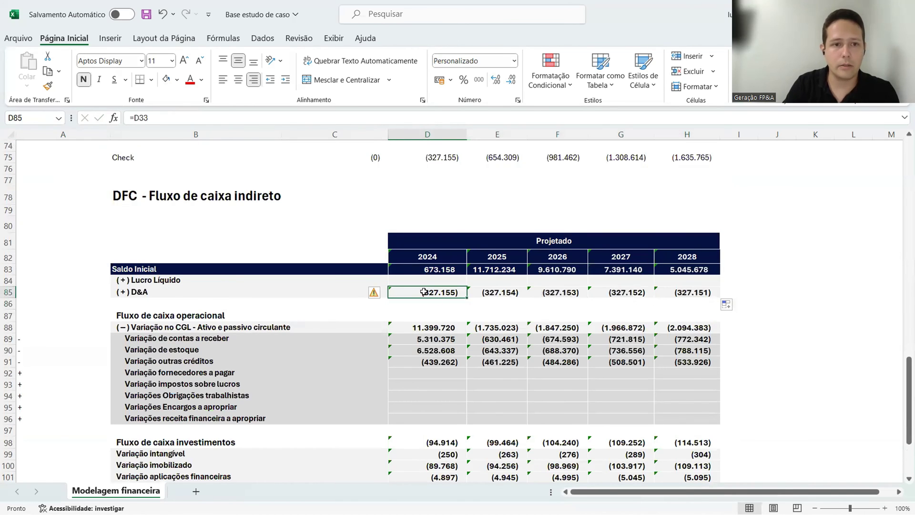
click(132, 118)
key(Return)
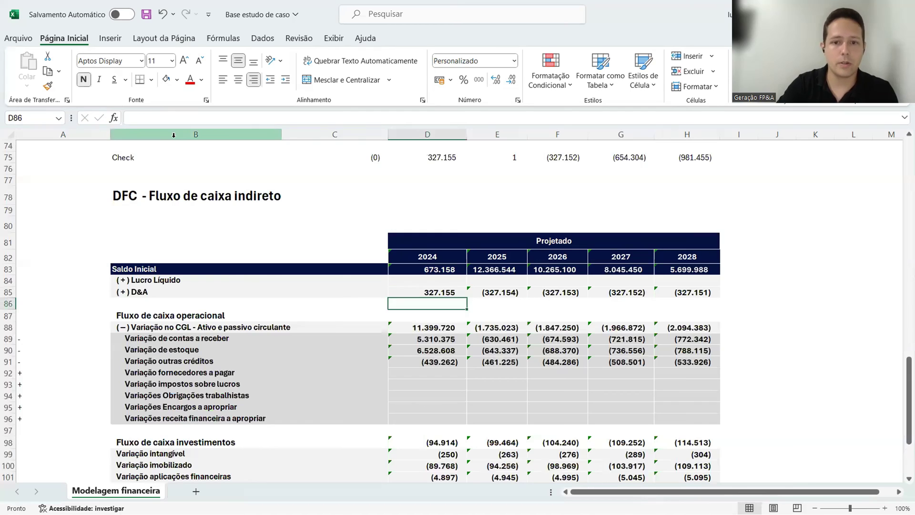
- Copy the sign-reversed D&A formula from D85 across the remaining projected years through H85
key(Up)
key(ctrl+c)
key(shift+Right)
key(shift+Right)
key(shift+Right)
key(shift+Right)
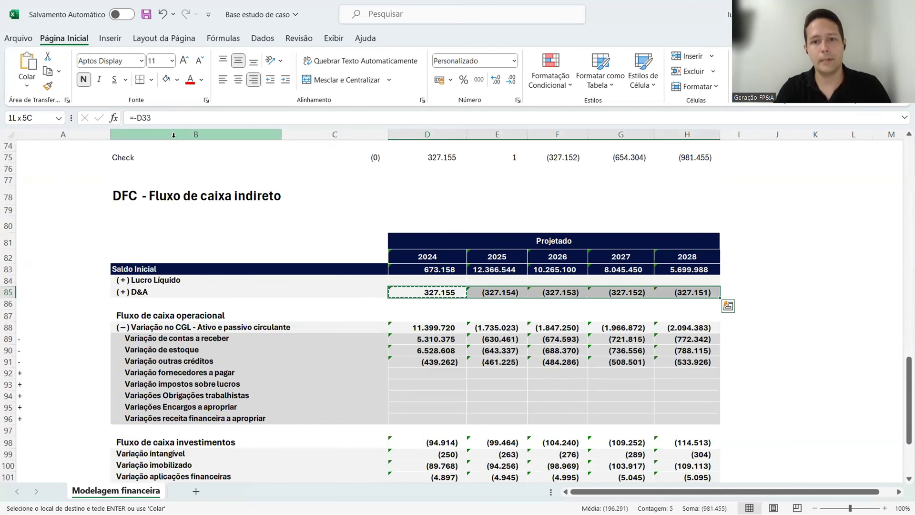
key(Return)
click(458, 295)
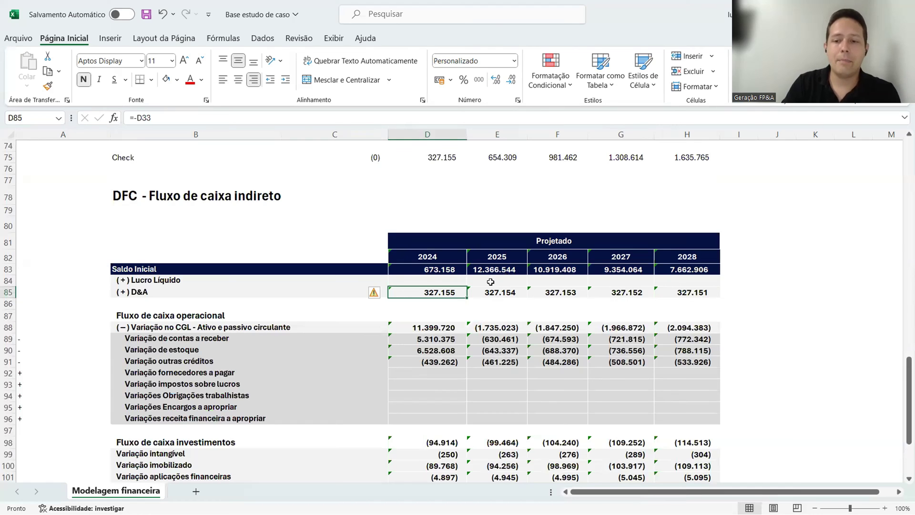
- Link the 2024 Depreciação line of the balance sheet in D59 to the income statement's D&A with =D33
scroll(490, 281, down, 4)
scroll(477, 290, up, 3)
scroll(467, 303, down, 1)
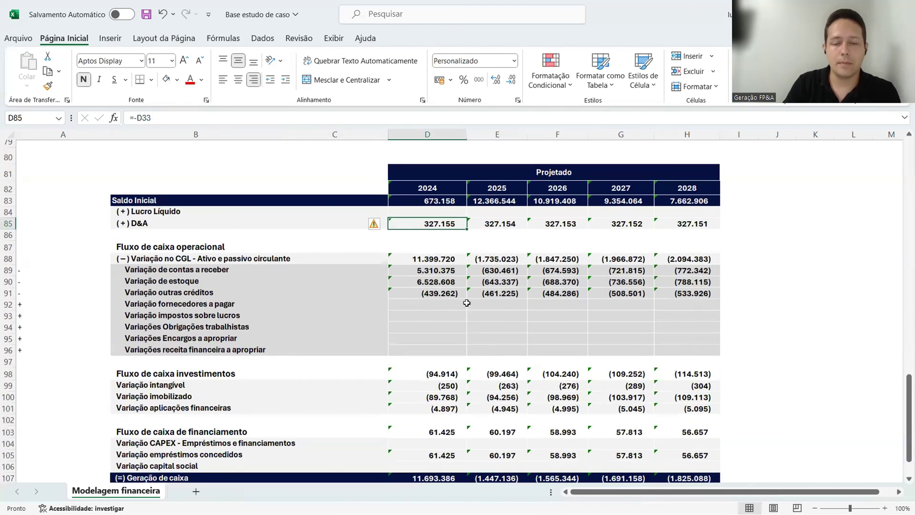
scroll(476, 305, up, 5)
click(439, 262)
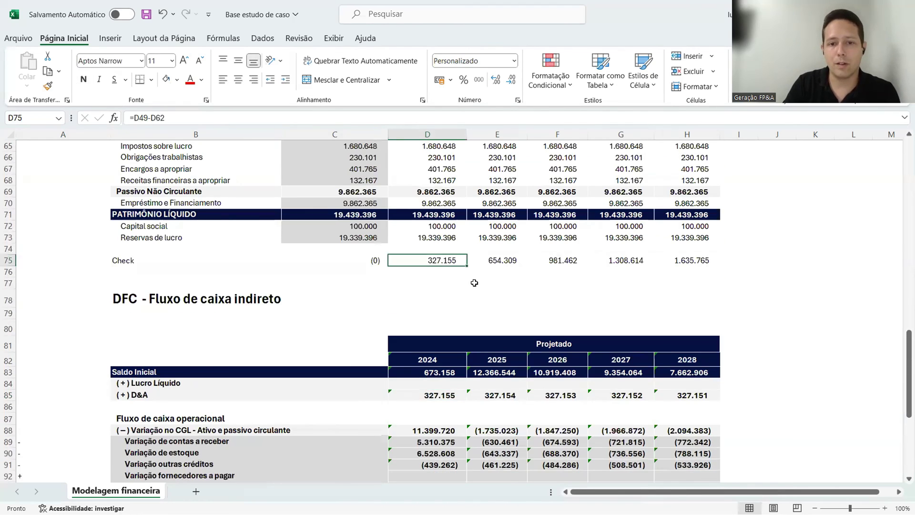
scroll(533, 304, up, 6)
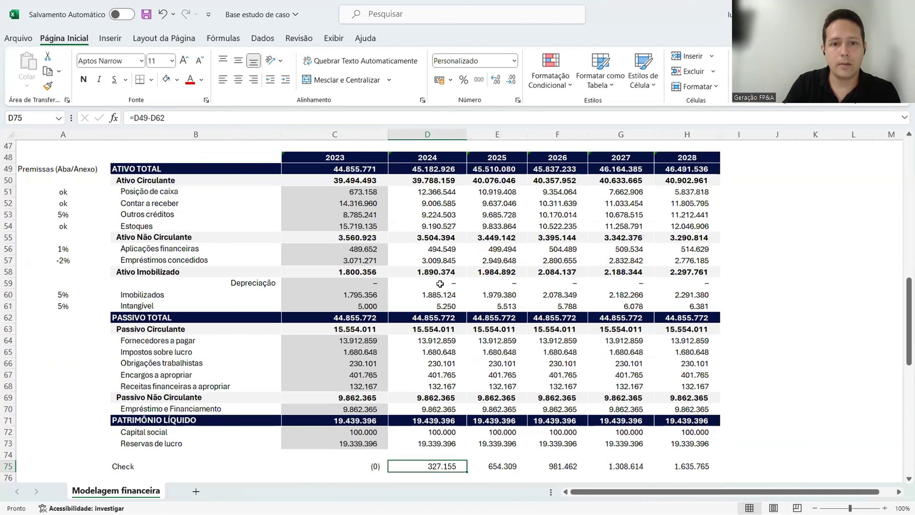
click(440, 283)
text(=)
scroll(524, 309, up, 12)
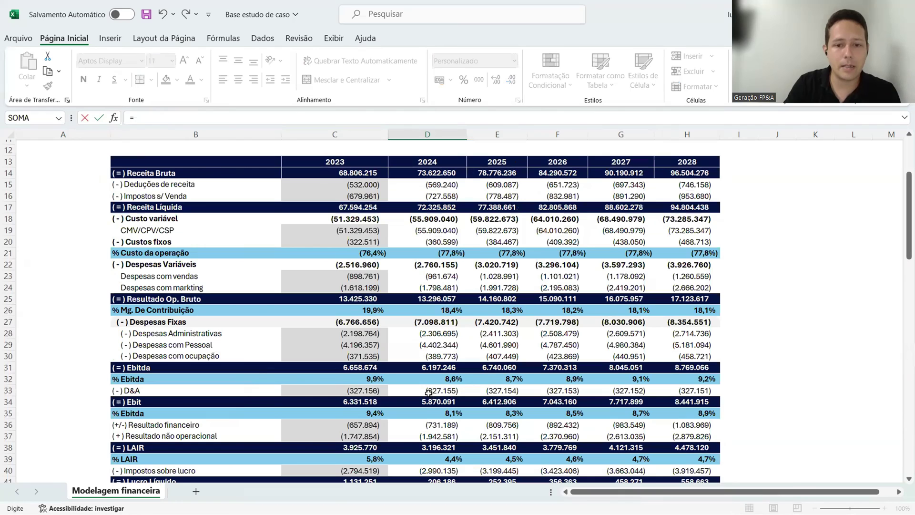
click(429, 392)
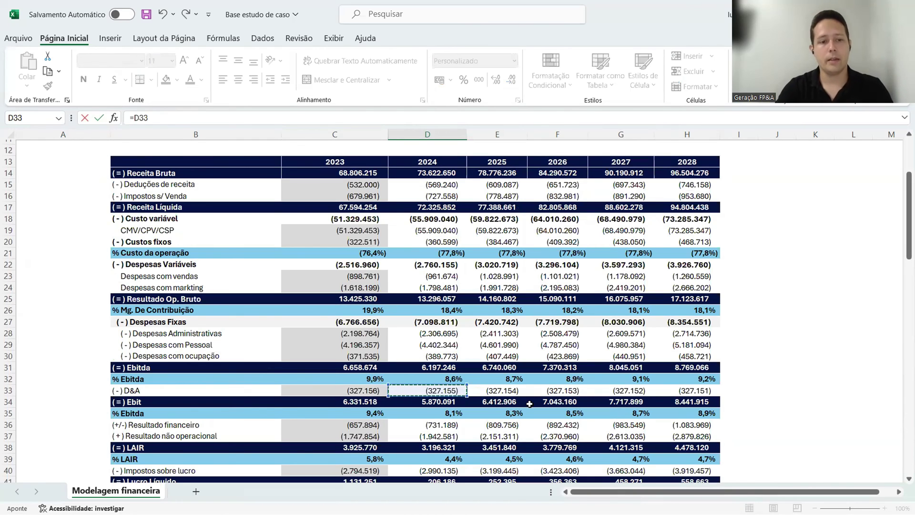
key(Return)
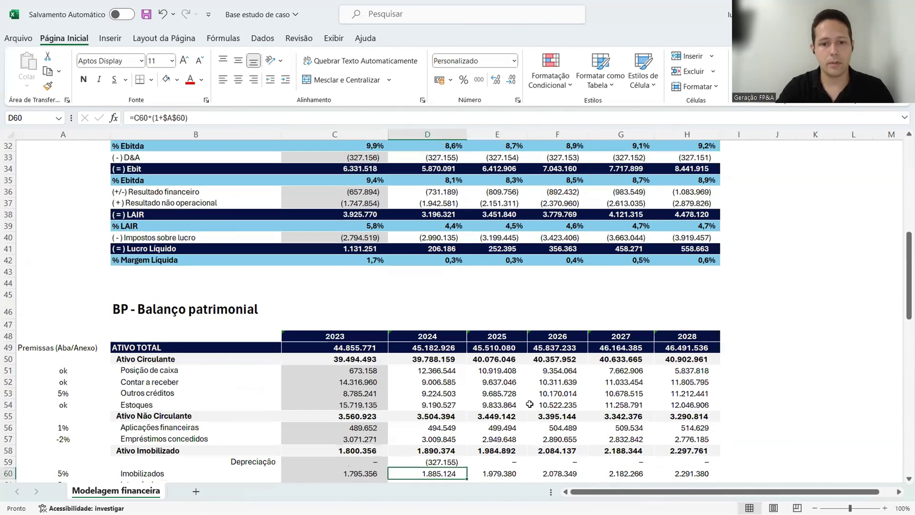
- Copy the Depreciação link from D59 across 2025 to 2028, through H59
key(Up)
key(ctrl+c)
key(shift+Right)
key(shift+Right)
key(shift+Right)
key(shift+Right)
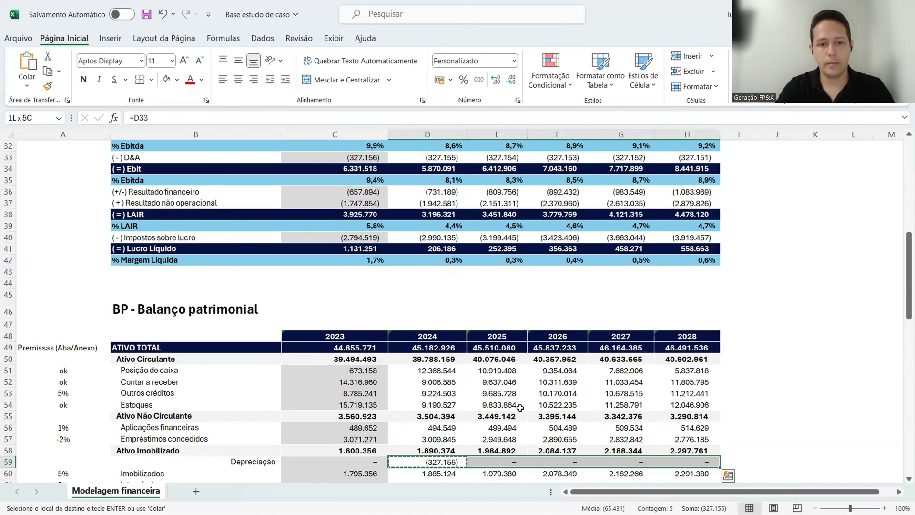
key(Return)
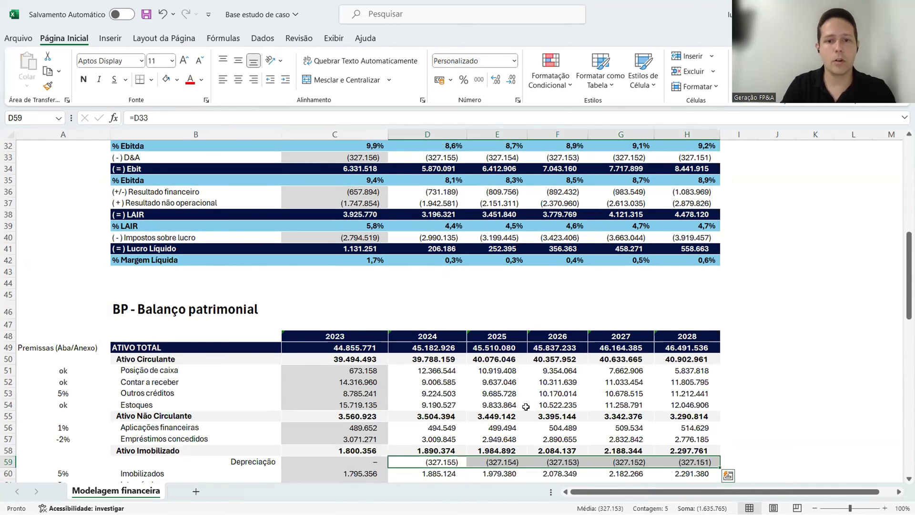
- Examine the projected Depreciação and Imobilizados lines, the Imobilizados growth premise and the Ativo Imobilizado total formula
scroll(525, 406, down, 5)
click(439, 302)
click(497, 290)
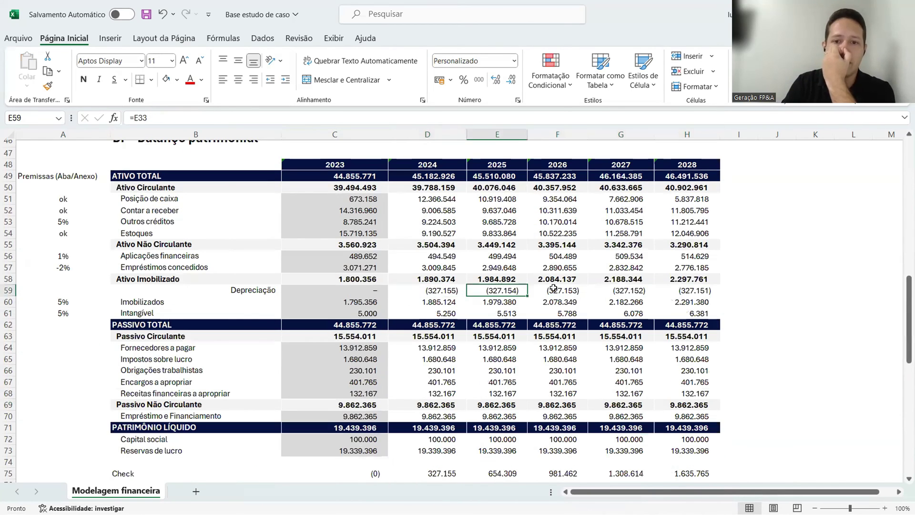
click(553, 287)
click(456, 289)
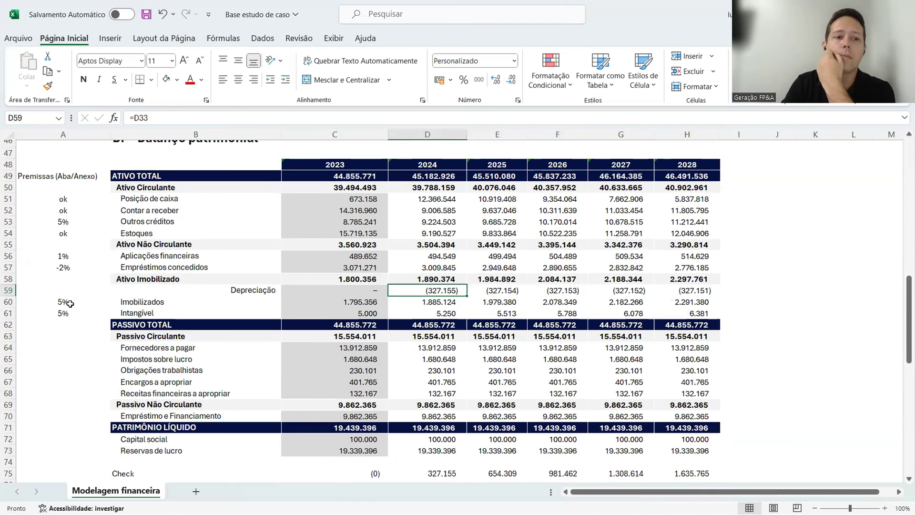
click(70, 303)
click(490, 302)
click(607, 298)
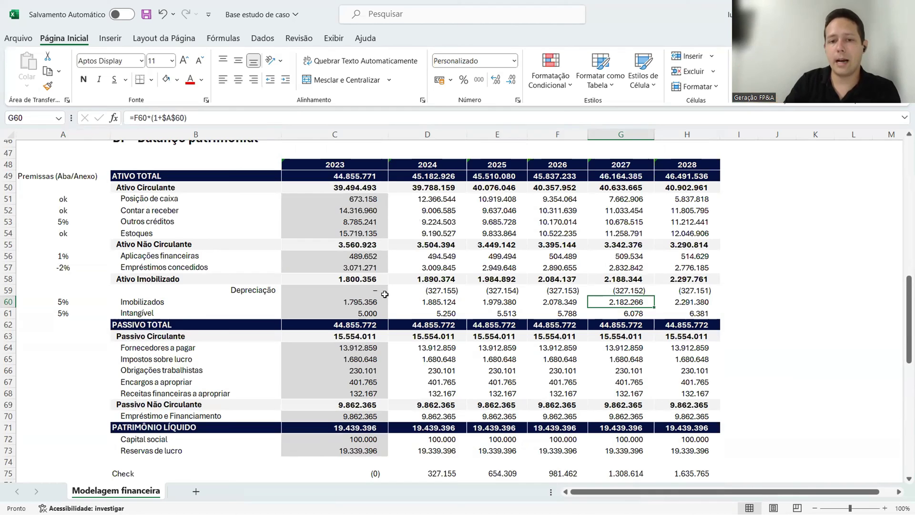
click(441, 291)
click(505, 280)
click(572, 281)
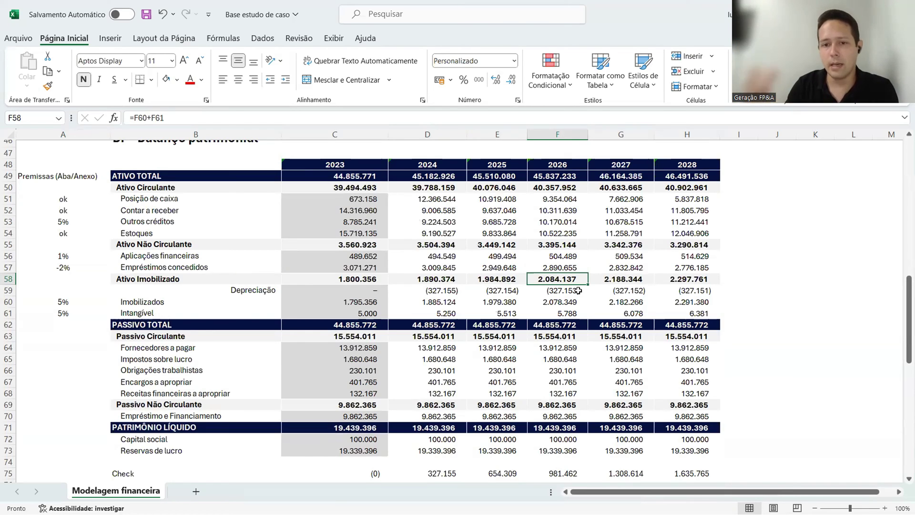
click(442, 291)
click(477, 292)
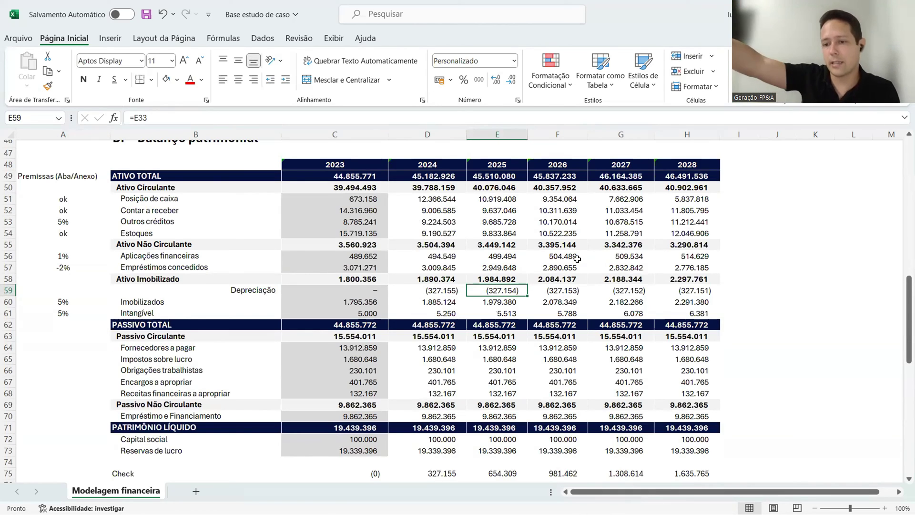
- Include Depreciação in the 2024 Ativo Imobilizado total by changing D58 to =D60+D61+D59
scroll(655, 289, down, 4)
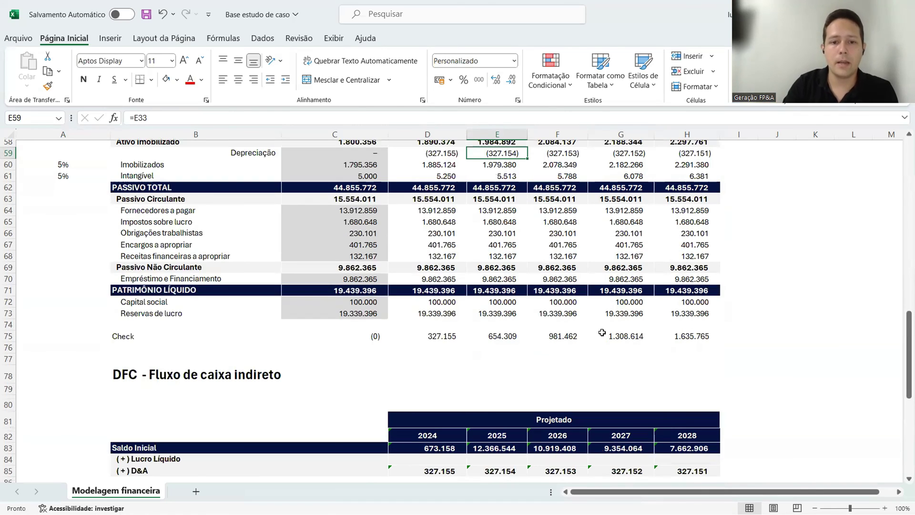
click(426, 337)
scroll(484, 310, down, 9)
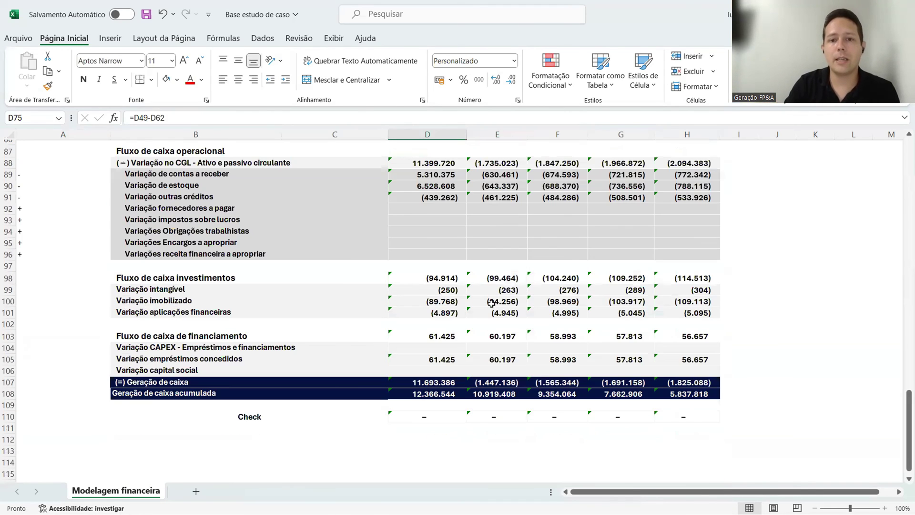
scroll(488, 282, up, 8)
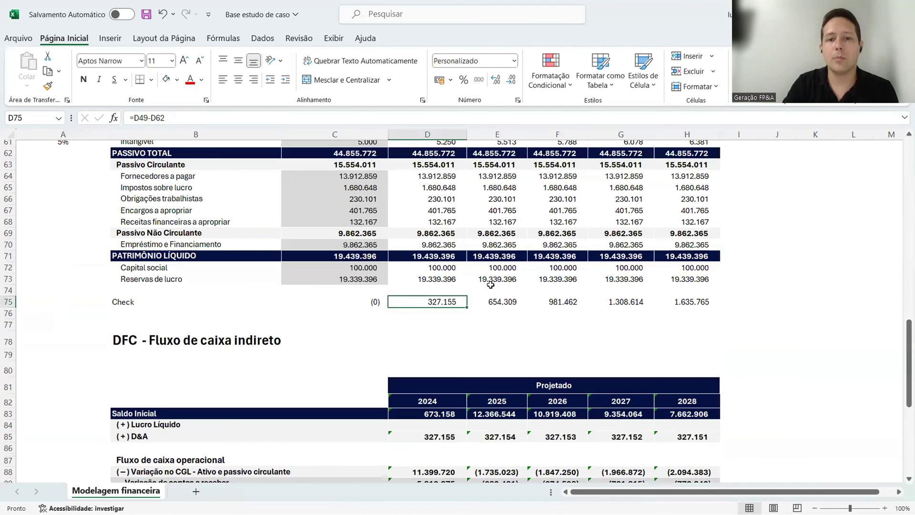
scroll(476, 291, up, 2)
scroll(481, 258, up, 2)
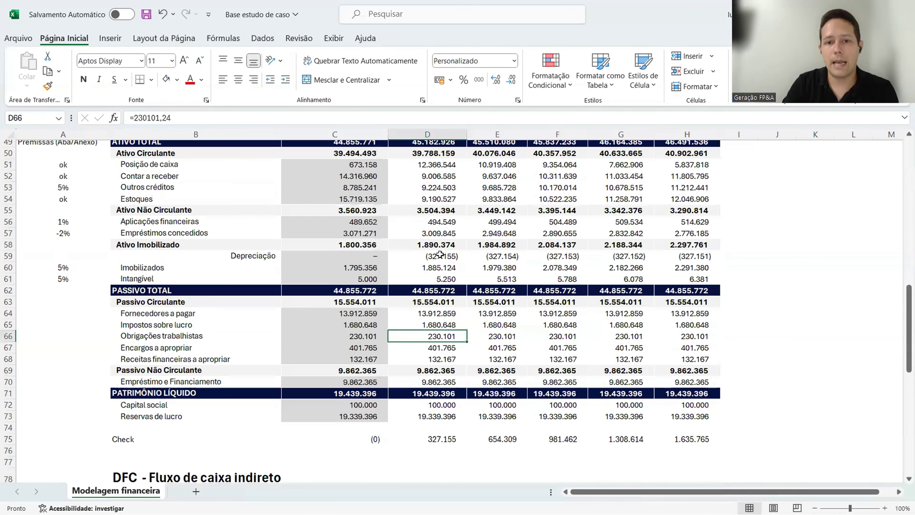
click(427, 244)
click(230, 118)
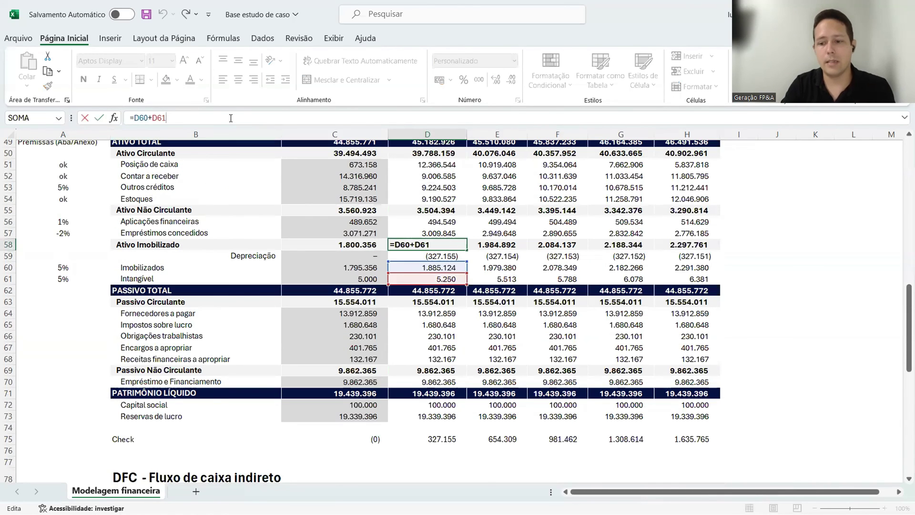
text(+)
click(426, 255)
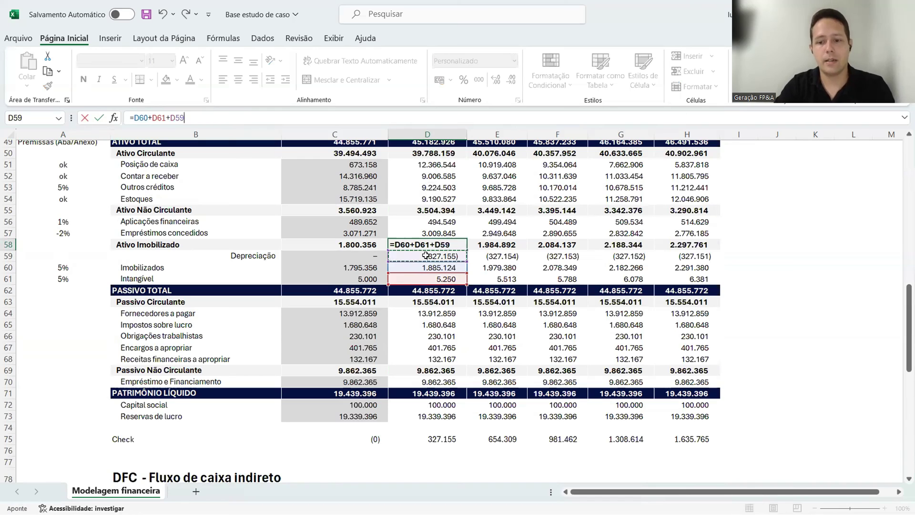
key(ctrl+Return)
- Fill the Ativo Imobilizado formula from D58 across the projected years through H58
key(shift+Right)
key(shift+Right)
key(shift+Right)
key(shift+Right)
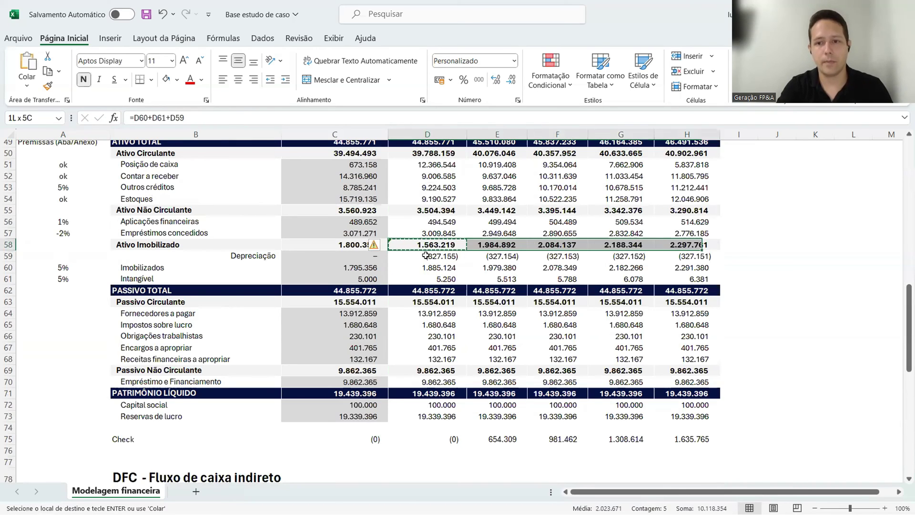
key(ctrl+r)
- Make the 2025 Depreciação cumulative by adding the prior year's balance, setting E59 to =E33+D59
click(488, 247)
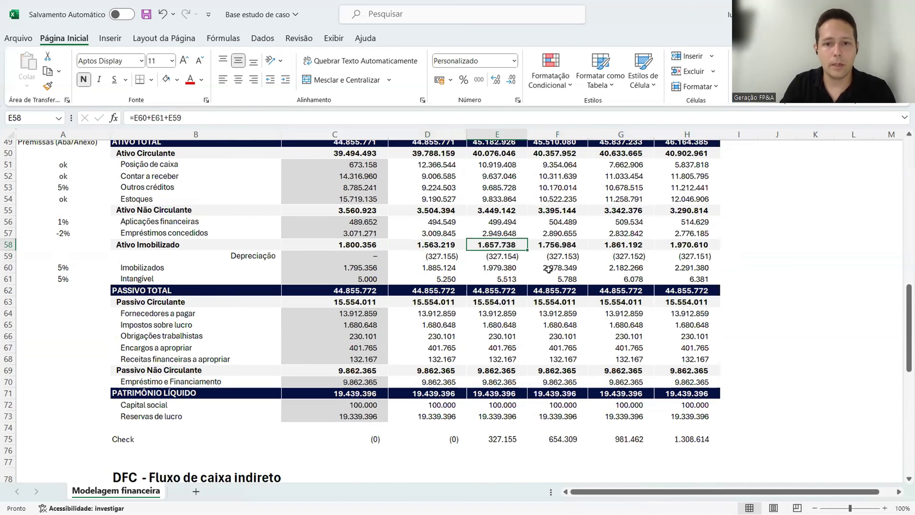
key(F2)
key(Return)
text(=E33)
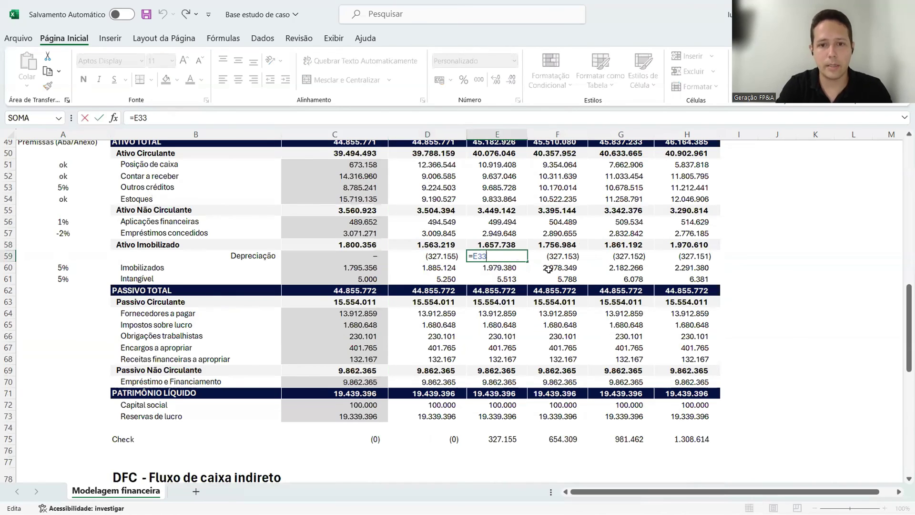
text(+)
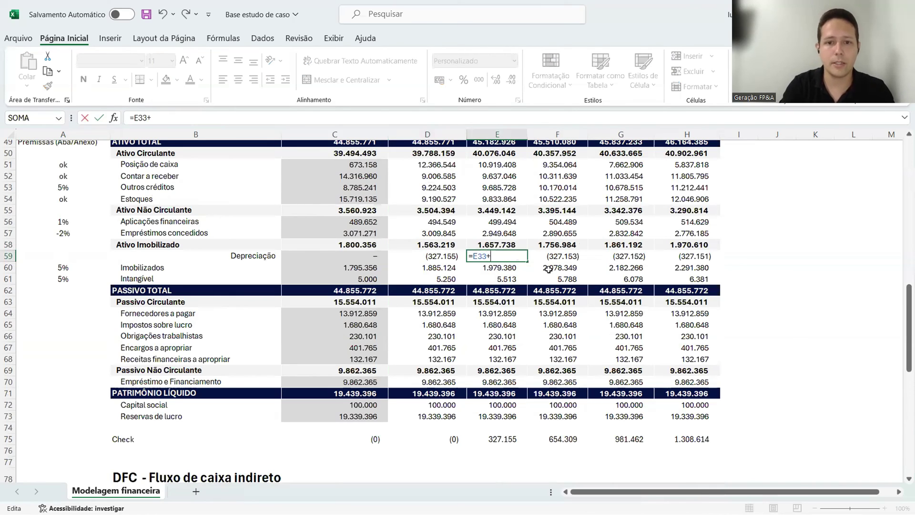
click(446, 257)
key(Return)
- Copy the cumulative Depreciação formula from E59 across 2026 to 2028, through H59
key(Up)
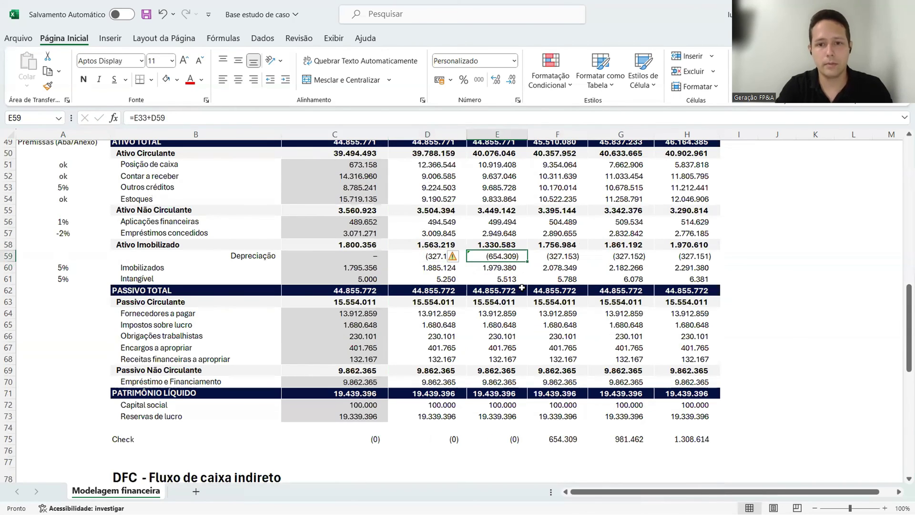
key(ctrl+c)
key(shift+Right)
key(shift+Right)
key(shift+Right)
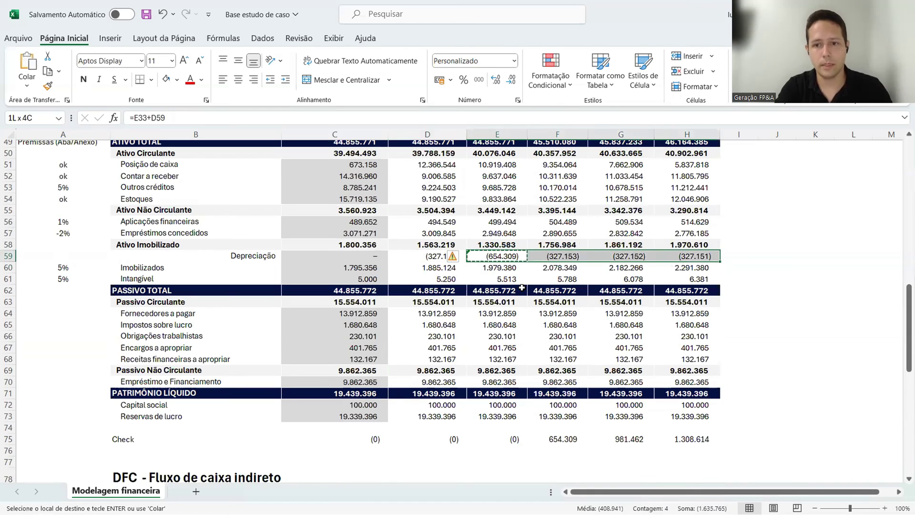
key(Return)
key(Up)
key(Right)
key(Right)
key(Right)
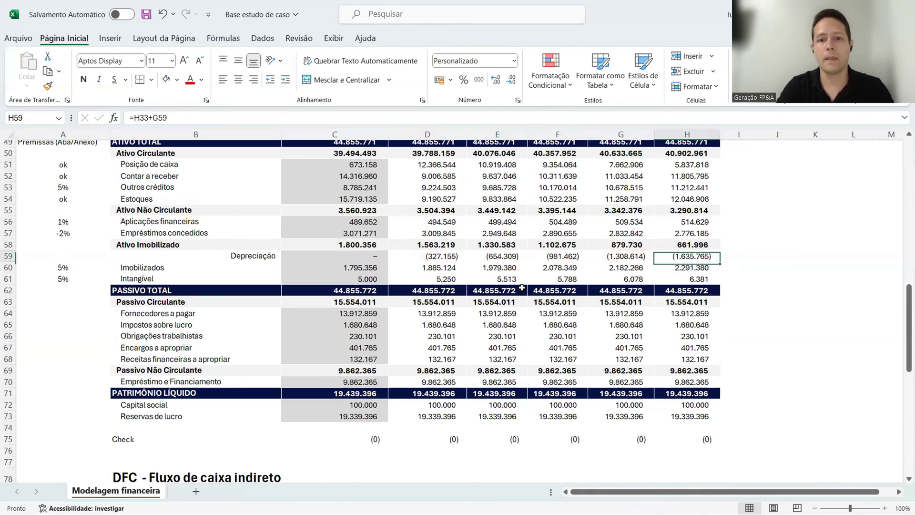
- Review the balance sheet Check row and the Check row beneath the cash flow for the projected years
key(Left)
key(Left)
key(Left)
key(Left)
key(Down)
scroll(526, 298, down, 5)
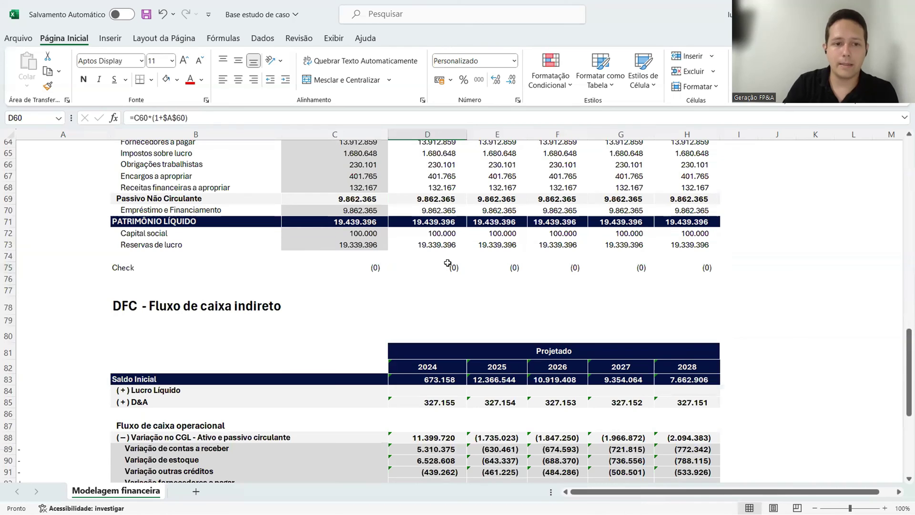
click(450, 265)
scroll(572, 303, down, 3)
scroll(531, 302, down, 9)
click(443, 246)
scroll(451, 323, up, 10)
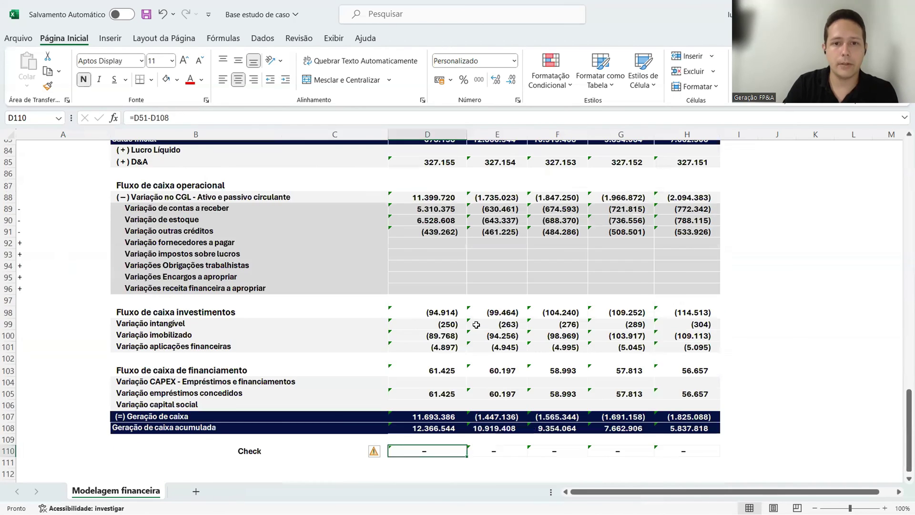
scroll(451, 323, up, 4)
scroll(67, 289, up, 4)
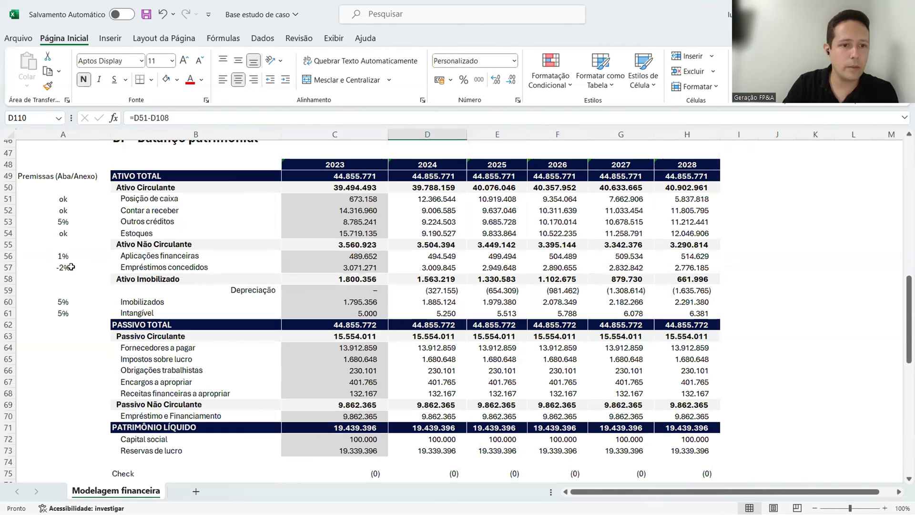
- Mark the premise of the Depreciação line in A59 as ok
click(74, 289)
key(ctrl+v)
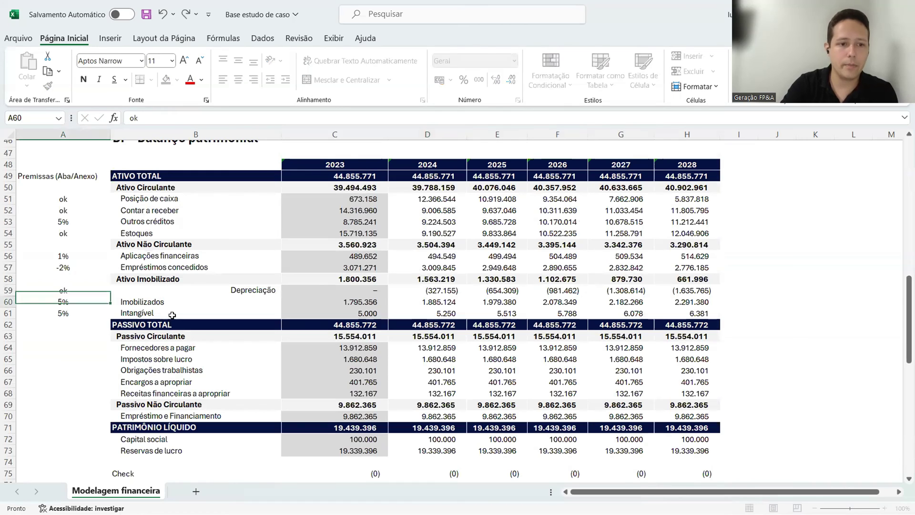
key(Right)
key(Right)
key(Right)
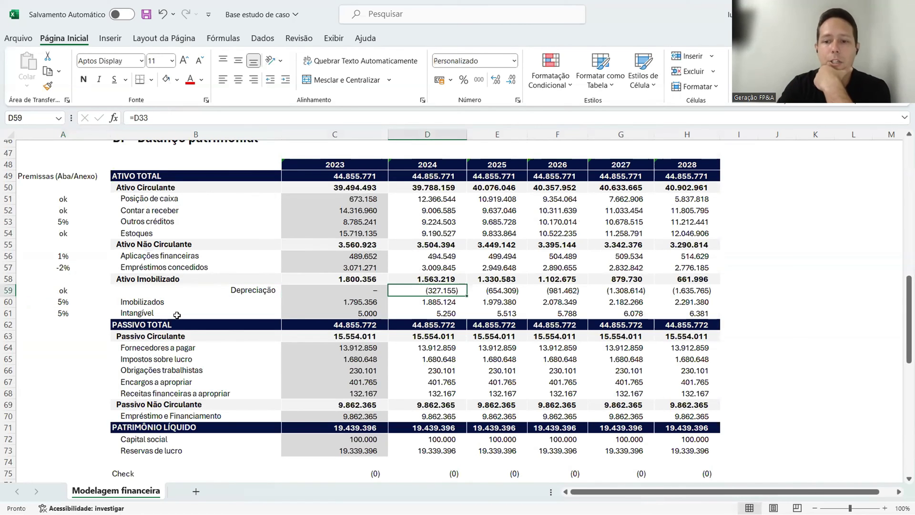
click(482, 291)
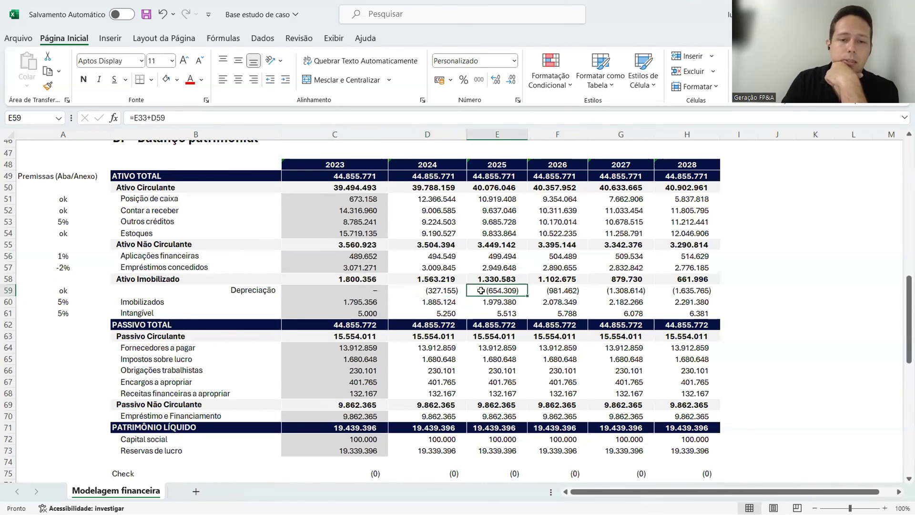
click(370, 276)
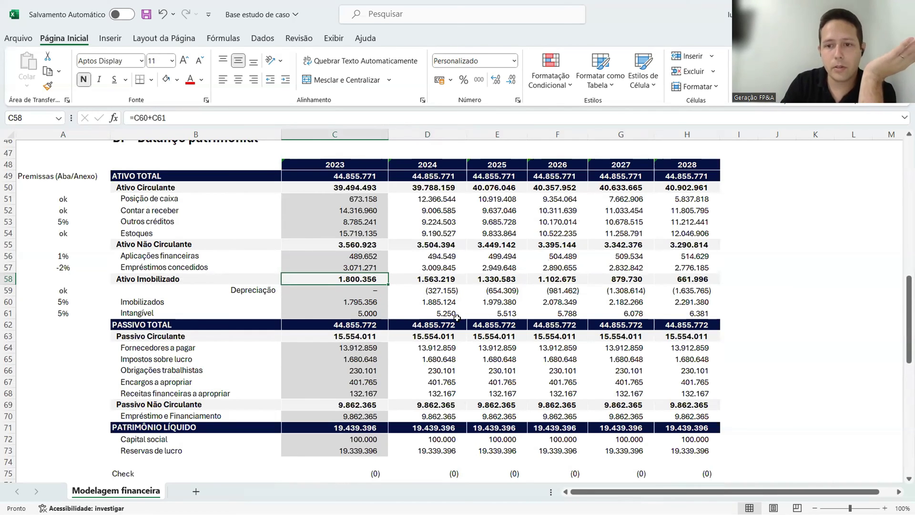
- Check the Ativo Imobilizado formulas for 2024 to 2028 and the 2028 Depreciação and Imobilizados formulas
click(419, 278)
click(493, 279)
click(550, 279)
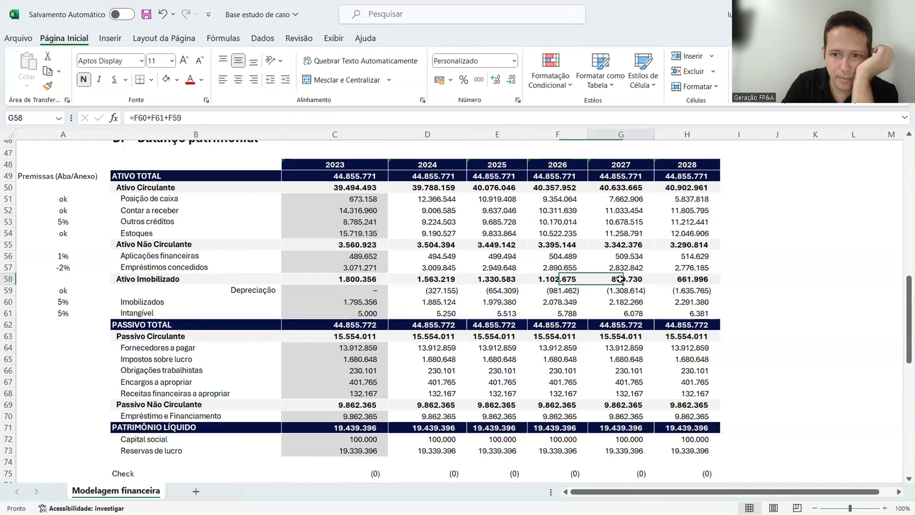
click(620, 279)
click(683, 279)
click(695, 289)
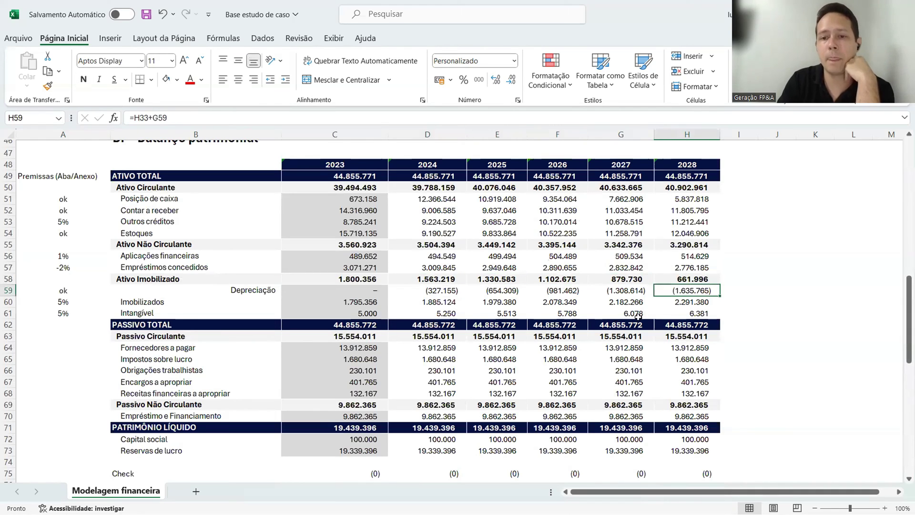
click(676, 304)
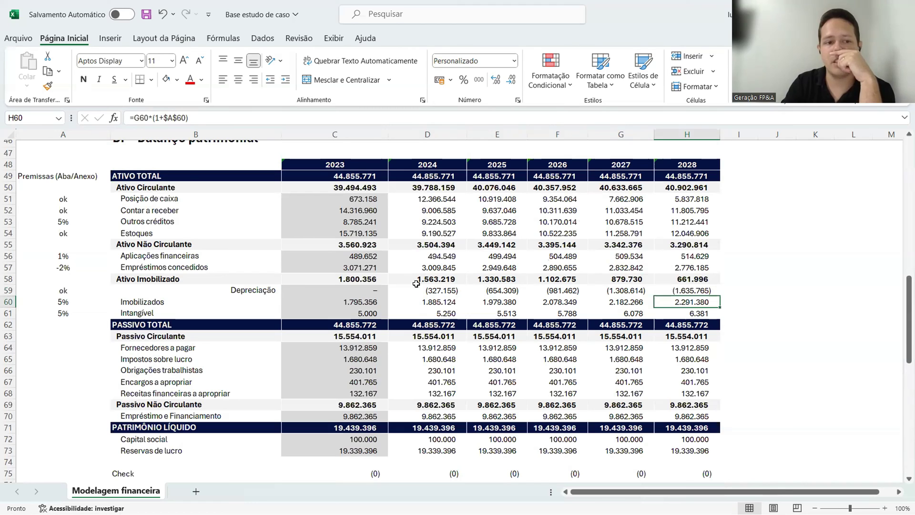
- Set the Imobilizados growth assumption to 0% and review its effect on the Ativo Imobilizado row for 2024 to 2028
click(59, 303)
text(0)
key(Return)
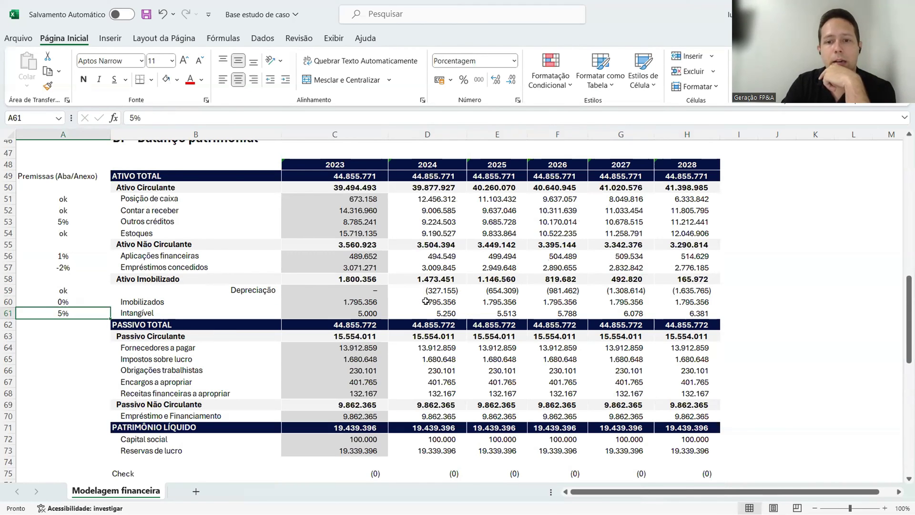
drag(422, 280, 686, 279)
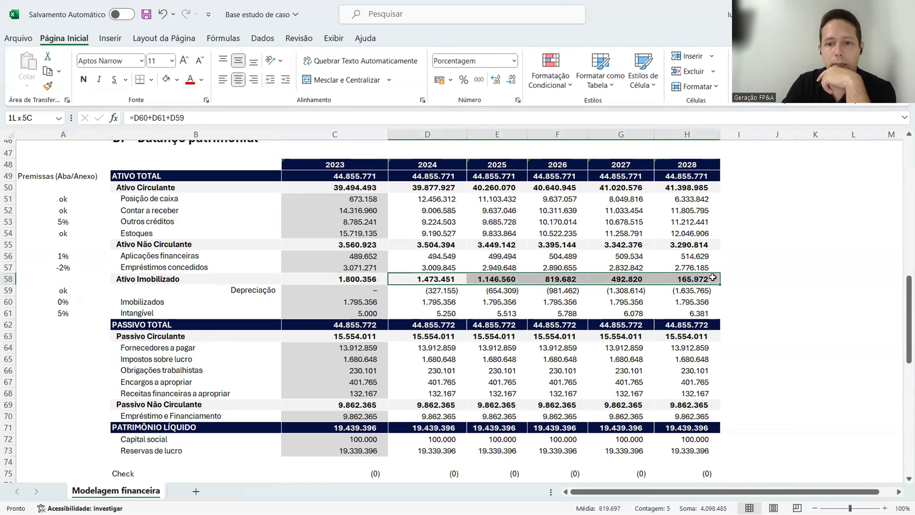
drag(434, 280, 684, 280)
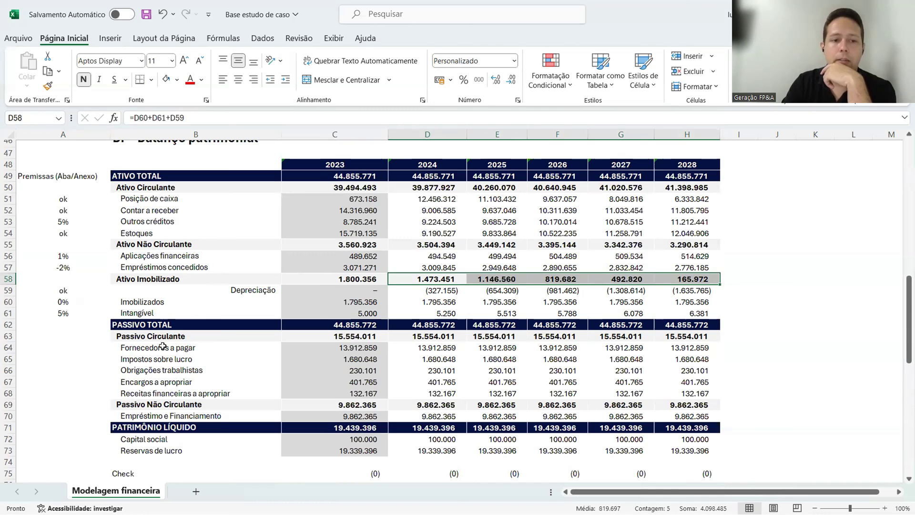
click(155, 315)
click(413, 276)
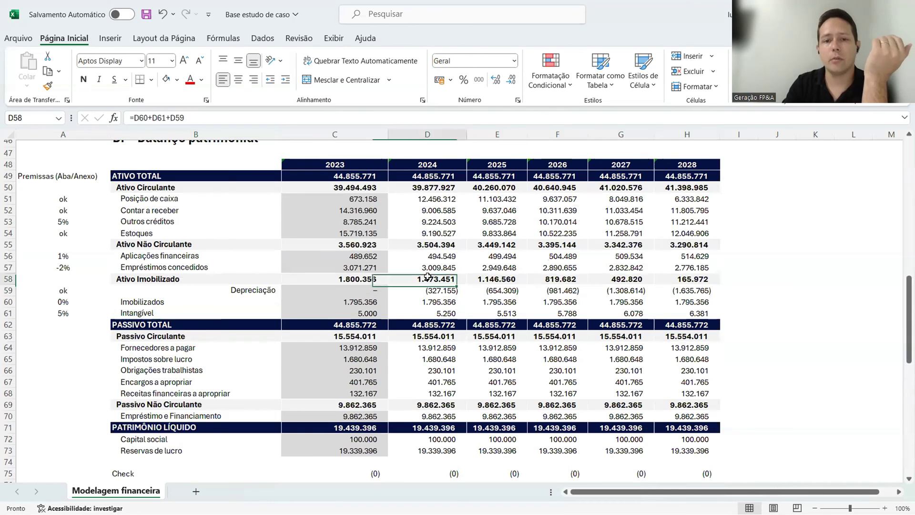
click(496, 278)
scroll(476, 272, down, 13)
scroll(477, 270, up, 2)
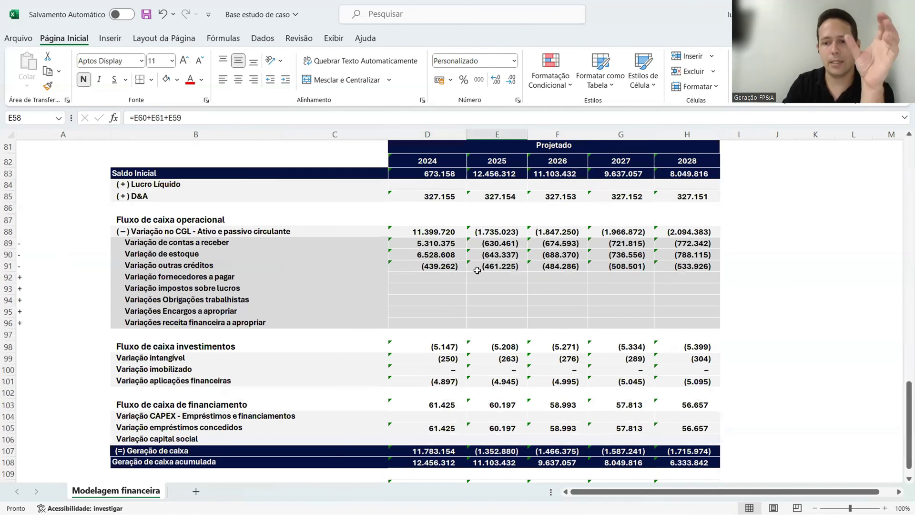
scroll(478, 270, up, 8)
scroll(67, 237, up, 2)
- Set the Imobilizados growth assumption back to 5%
click(68, 233)
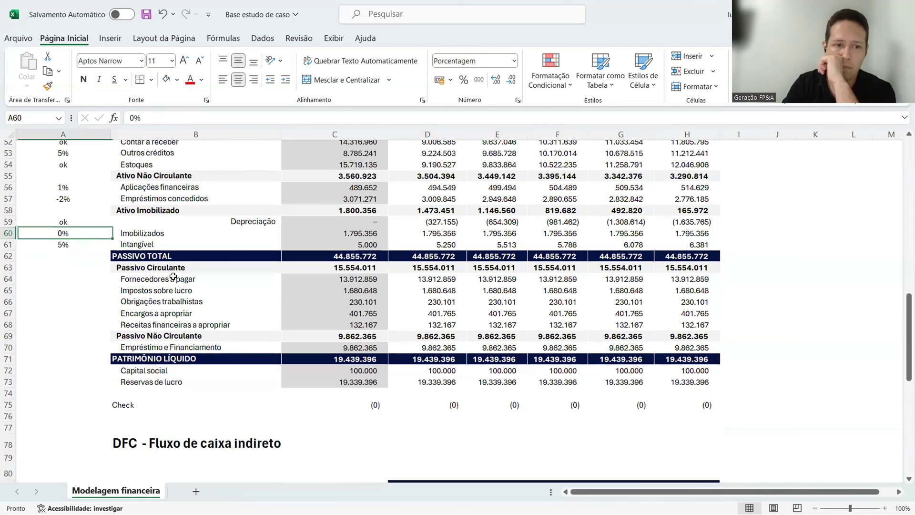
key(F2)
key(BackSpace)
key(BackSpace)
text(5%)
key(Return)
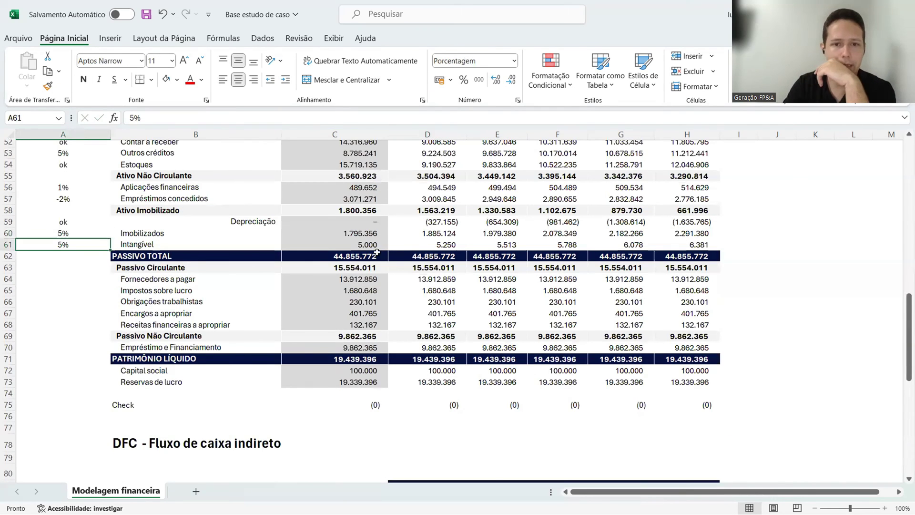
- Try a 20% growth assumption for Imobilizados and check the 2024 Depreciação formula
click(422, 231)
click(62, 232)
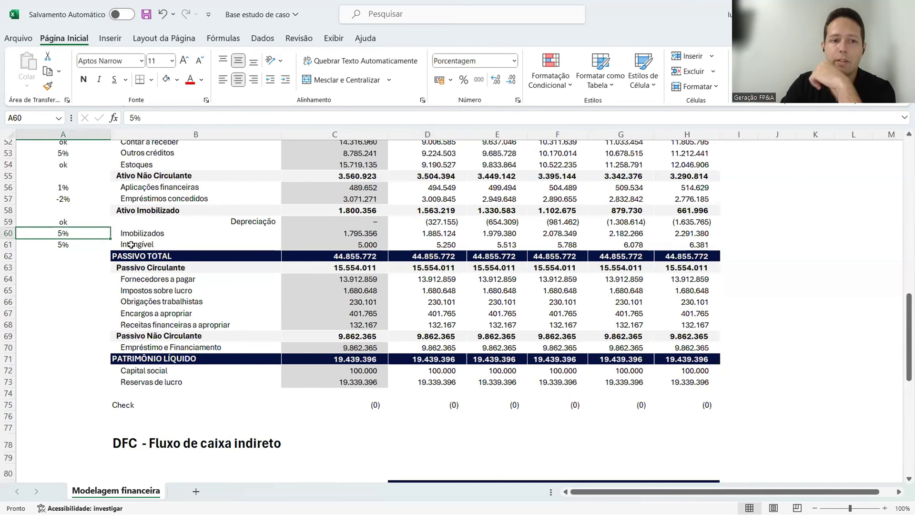
text(20)
key(Return)
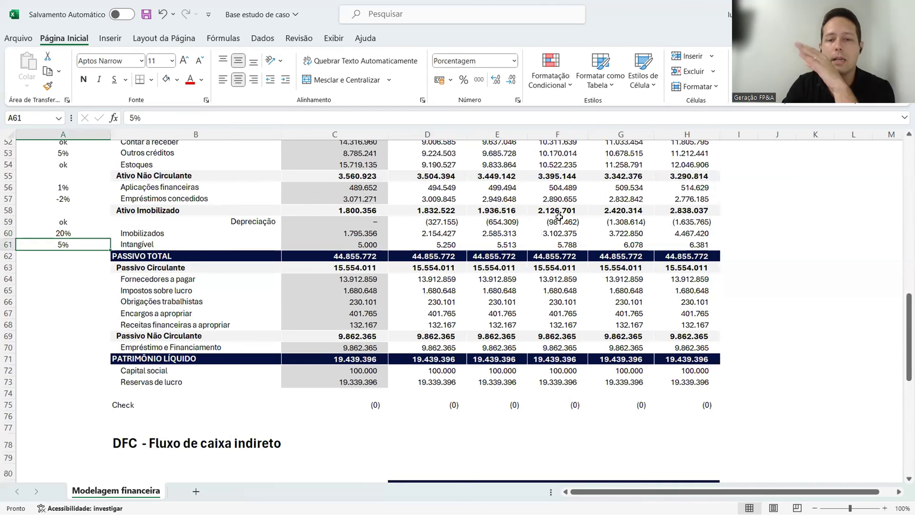
click(427, 226)
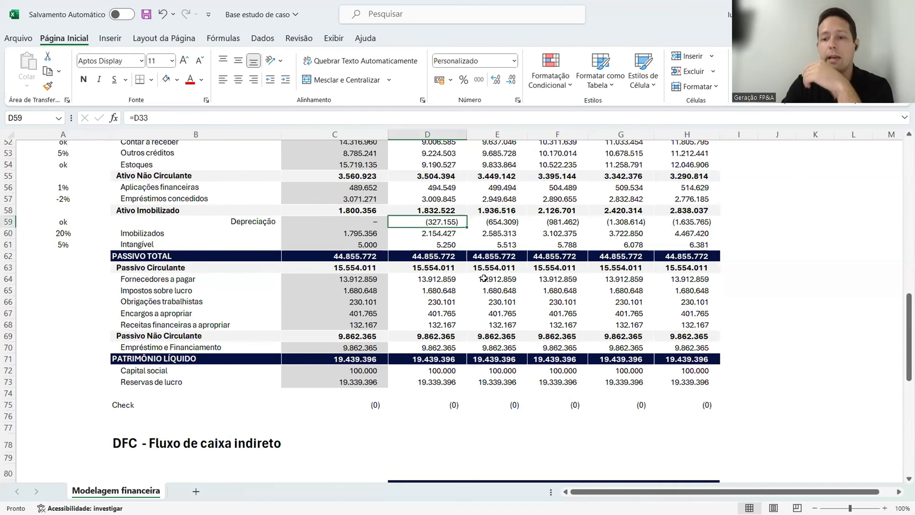
key(Right)
click(449, 224)
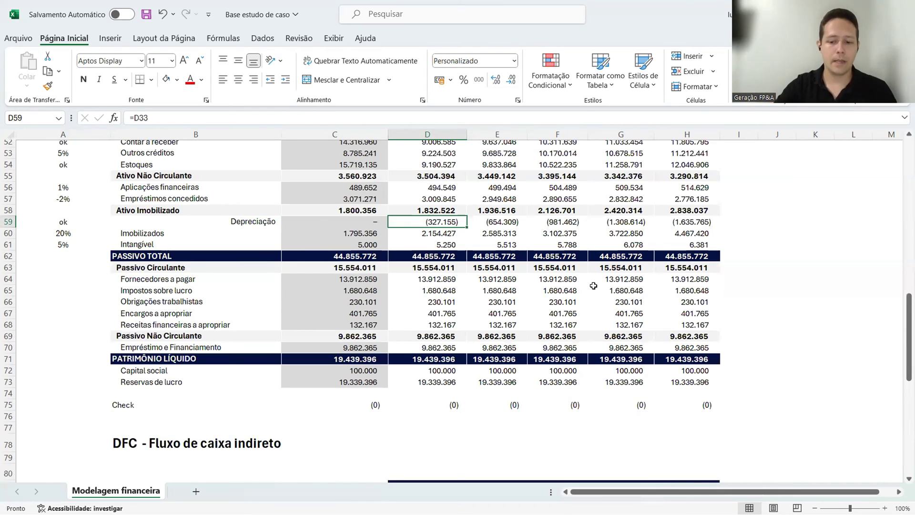
- Return the Imobilizados growth assumption to 5%
key(Left)
key(Left)
key(Left)
key(Down)
text(5)
key(Return)
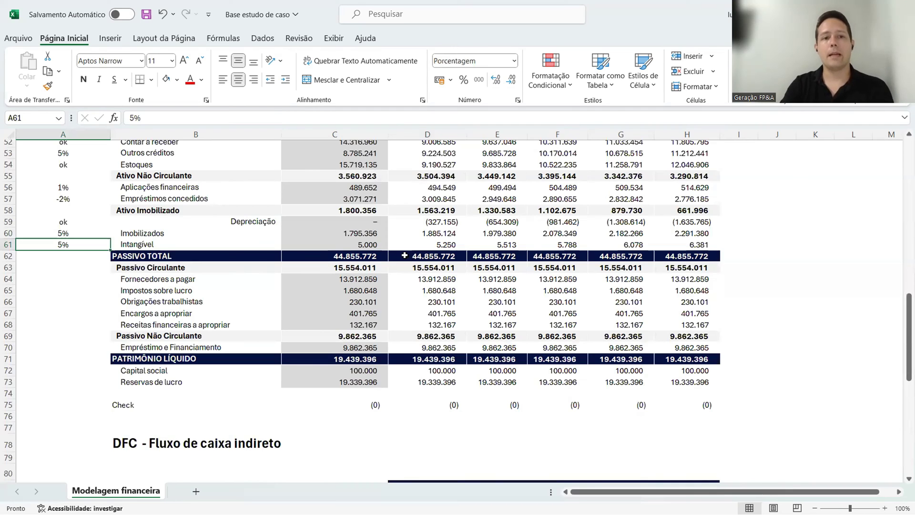
- Review the Balanço patrimonial and the indirect cash flow statement, ending at the Fornecedores a pagar assumption cell
scroll(454, 269, up, 3)
scroll(454, 269, down, 4)
scroll(444, 268, up, 4)
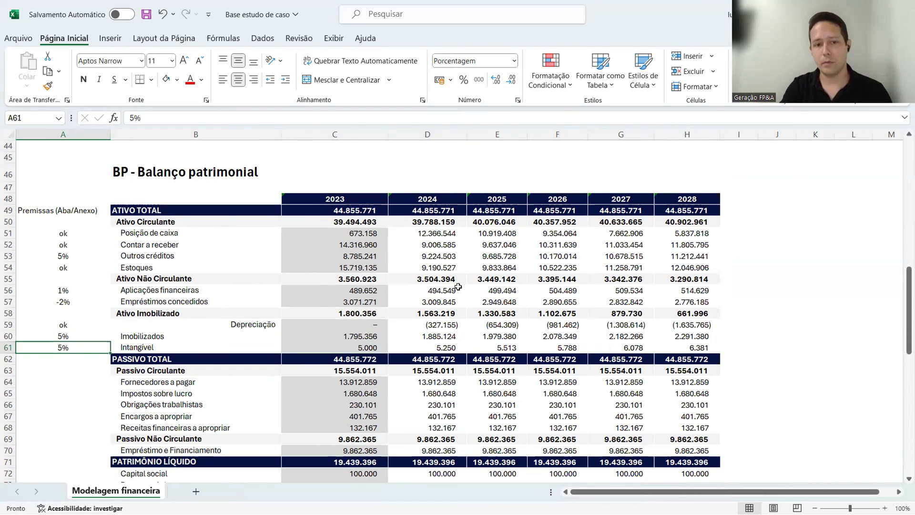
scroll(436, 289, down, 4)
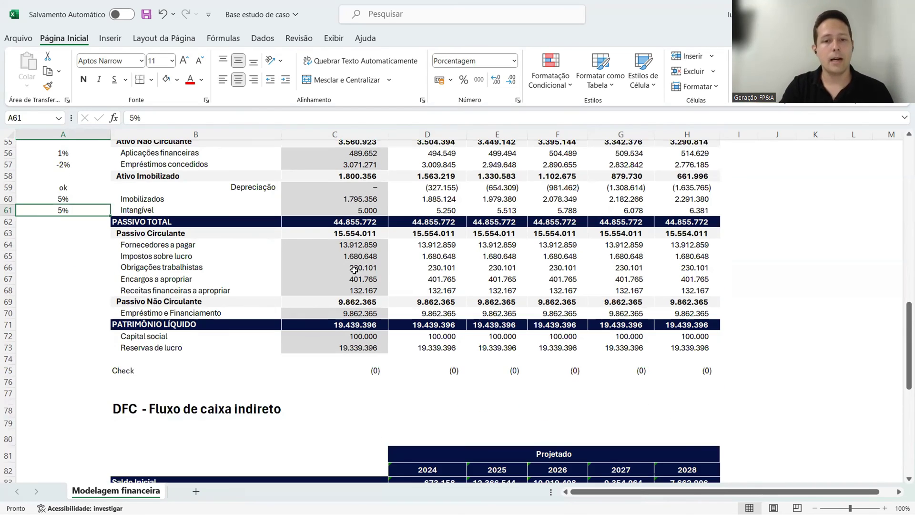
scroll(354, 270, down, 13)
scroll(358, 264, up, 9)
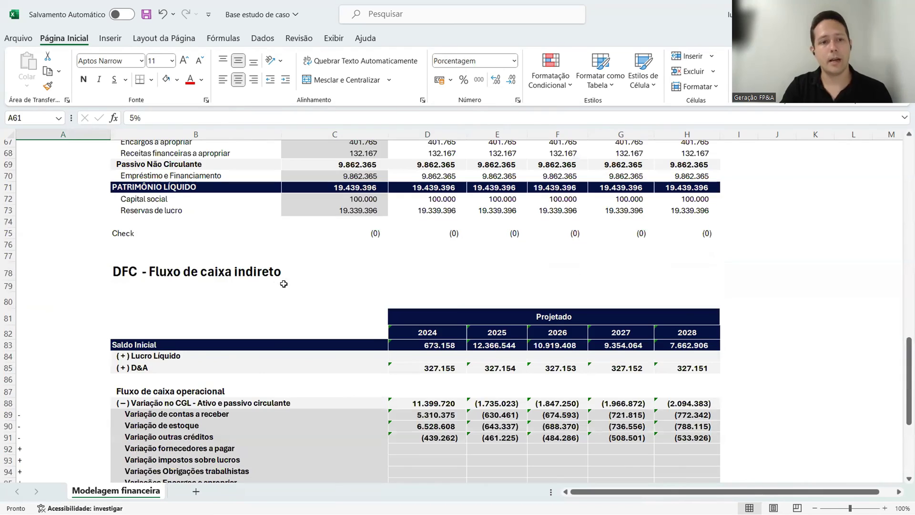
scroll(284, 283, up, 3)
key(Down)
key(Down)
key(Down)
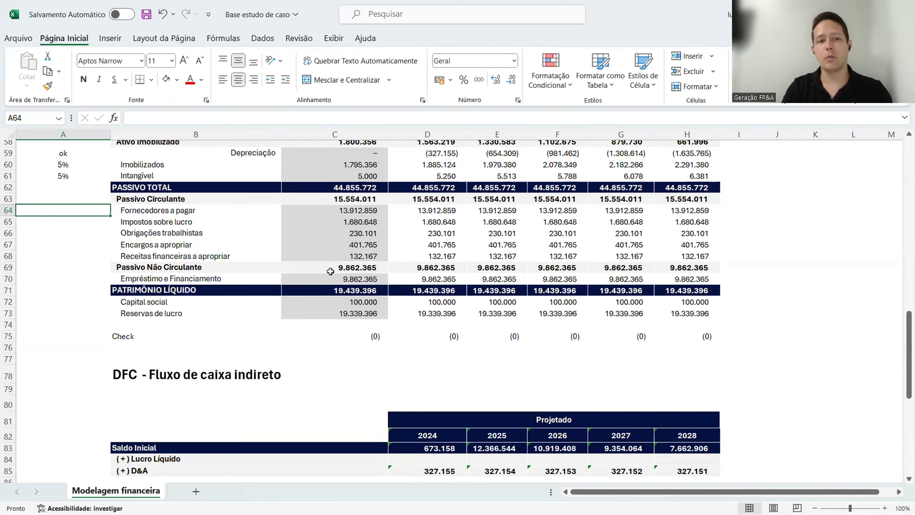
- Insert a row directly below Giro de estoque in the growth assumptions and label it PMP
scroll(346, 249, up, 13)
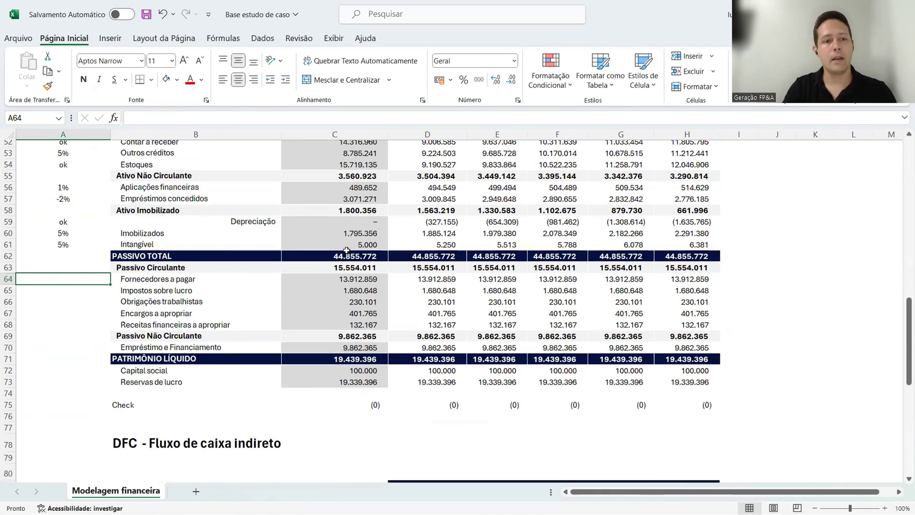
scroll(27, 260, up, 6)
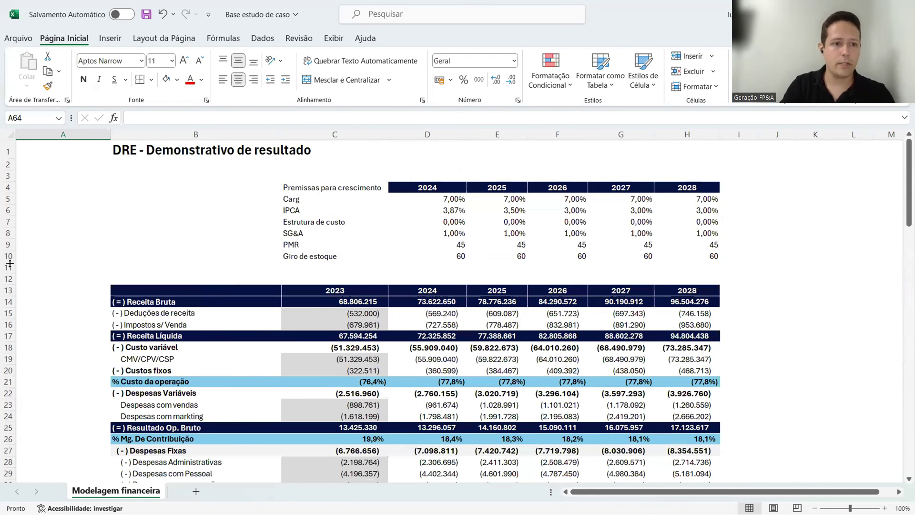
click(9, 266)
key(ctrl+plus)
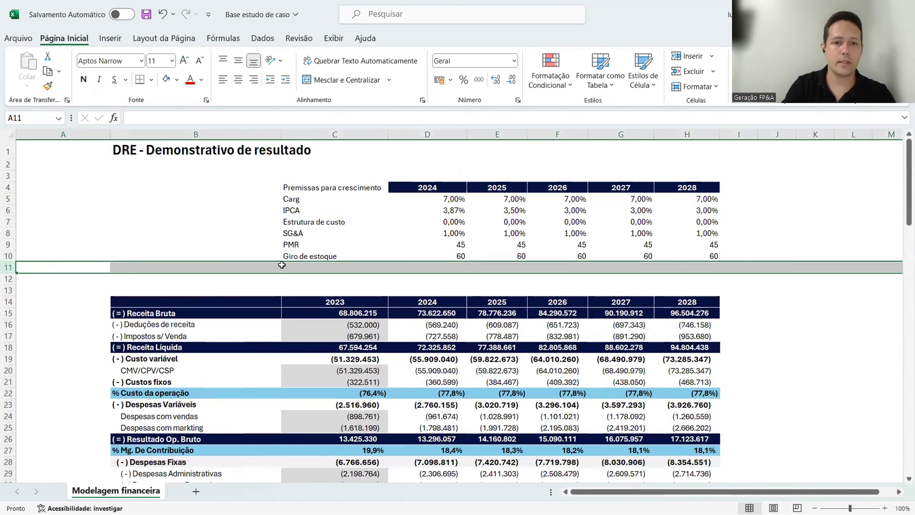
click(298, 266)
text(PMP)
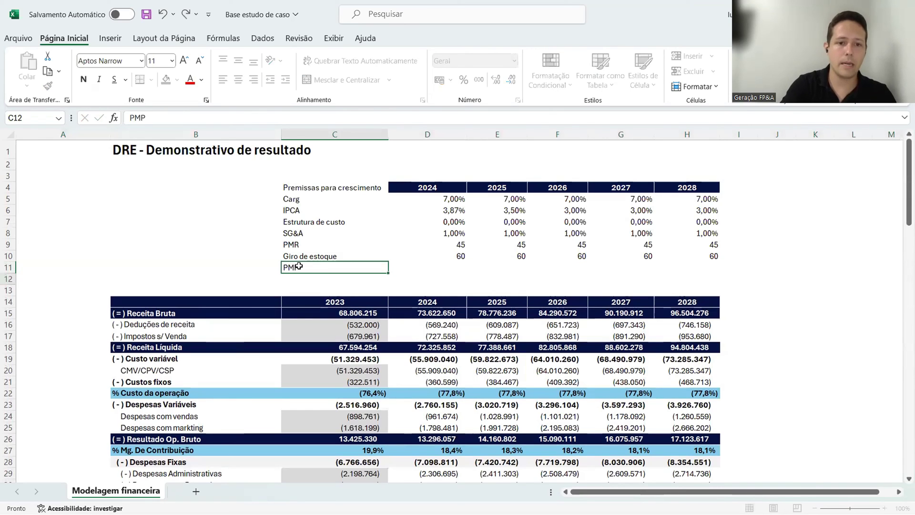
key(Return)
- Copy the 2024 to 2028 Giro de estoque values down into the PMP row
key(Up)
key(Up)
key(Right)
key(shift+Right)
key(shift+Right)
key(shift+Right)
key(shift+Right)
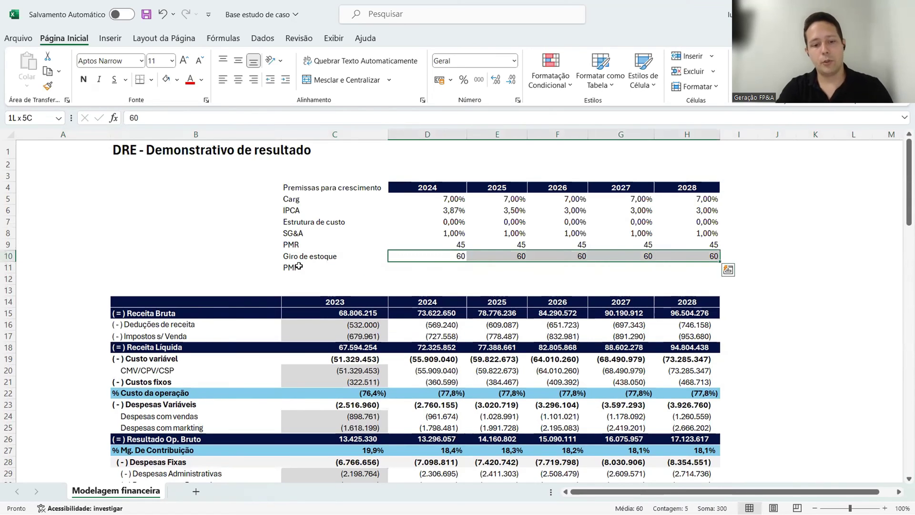
key(shift+Down)
key(ctrl+d)
- Set PMP to 21 for 2024 and fill that value across through 2028
key(Down)
text(21)
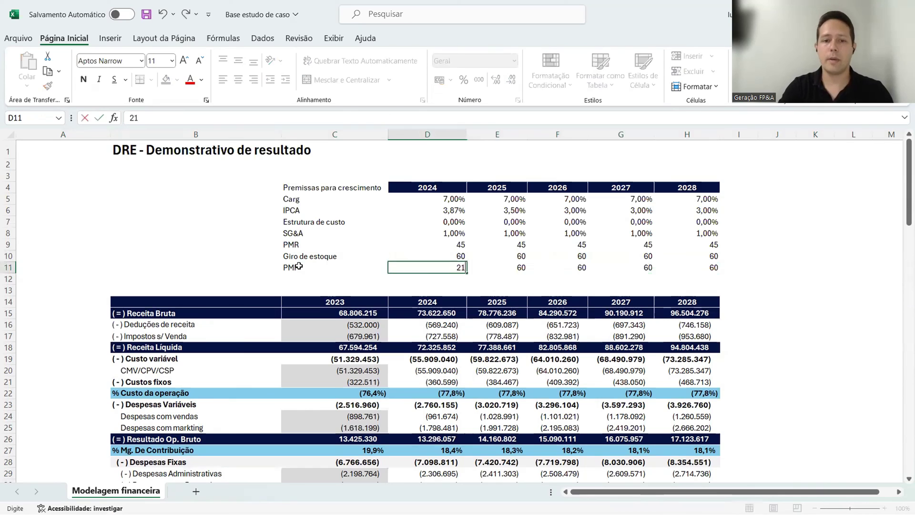
key(Return)
key(Up)
key(shift+Right)
key(shift+Right)
key(shift+Right)
key(shift+Right)
key(ctrl+r)
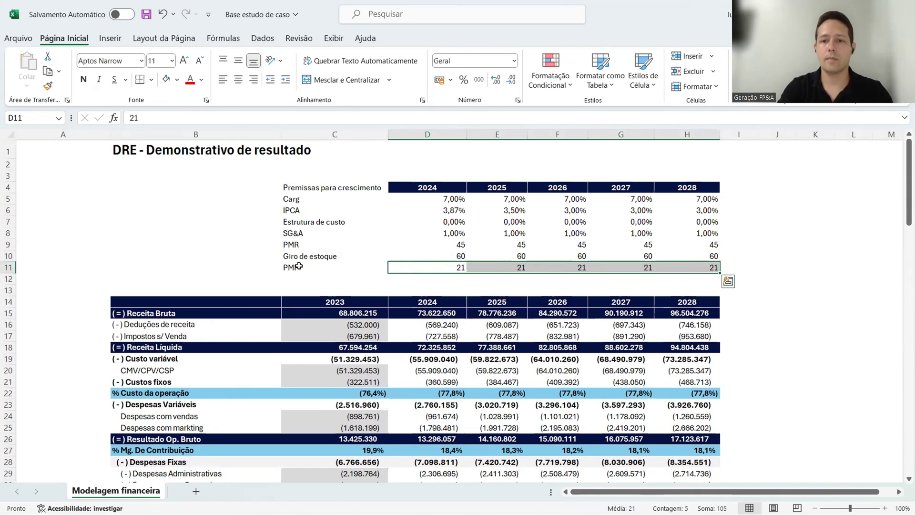
- Re-enter 21 as the PMP value for 2027 and 2025
key(Right)
key(Right)
key(Right)
text(21)
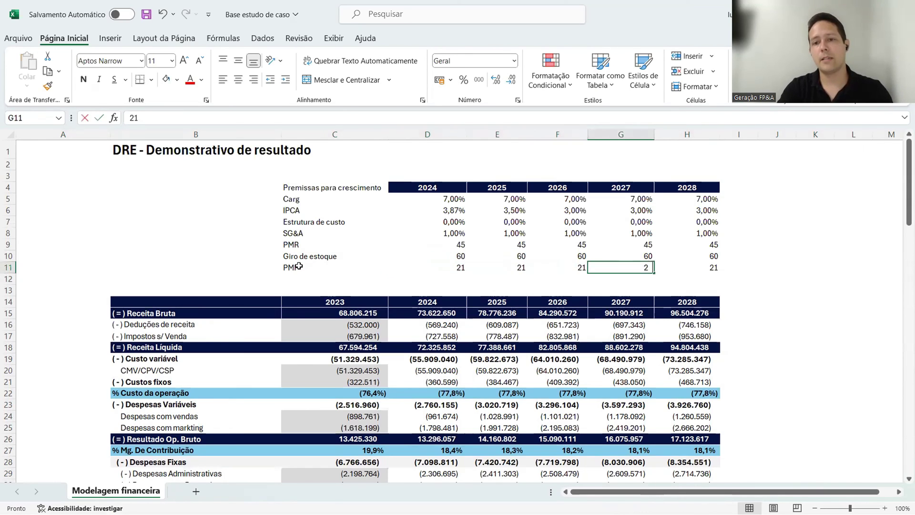
key(Right)
key(Down)
key(Up)
key(Left)
key(Left)
key(Left)
key(Left)
key(Down)
key(Up)
key(Right)
text(21)
key(Return)
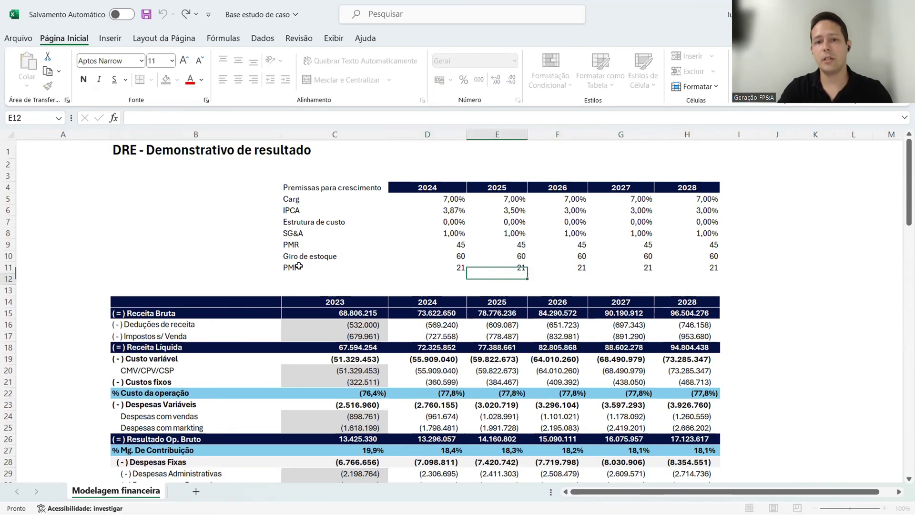
key(Right)
key(Up)
key(Right)
key(Right)
key(Down)
key(Left)
key(Left)
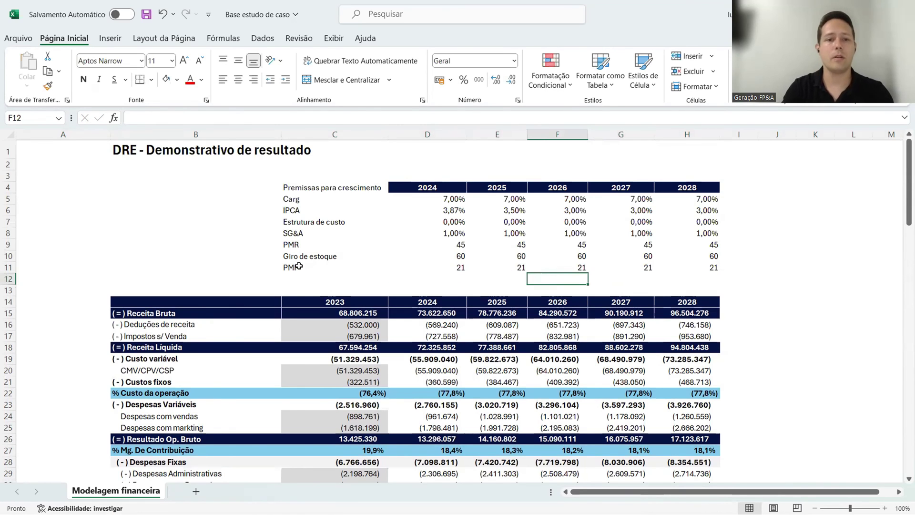
scroll(299, 266, down, 12)
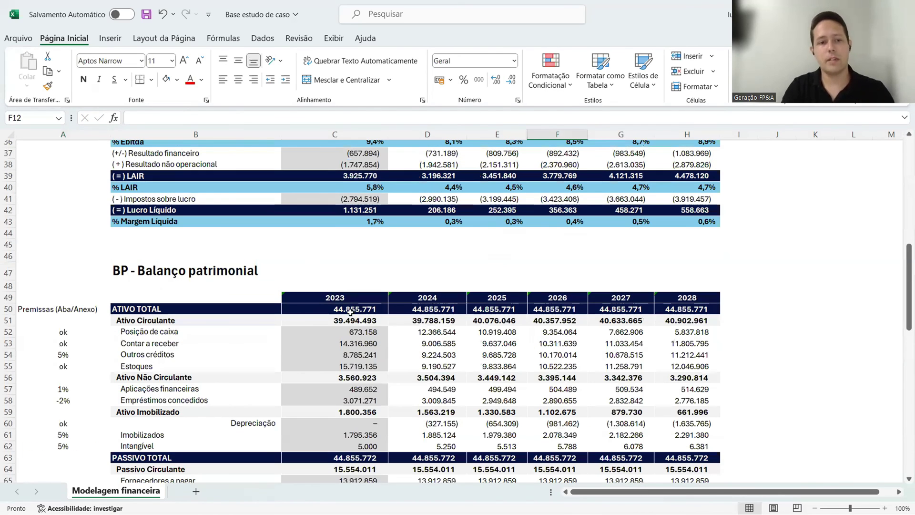
scroll(350, 312, down, 5)
click(428, 308)
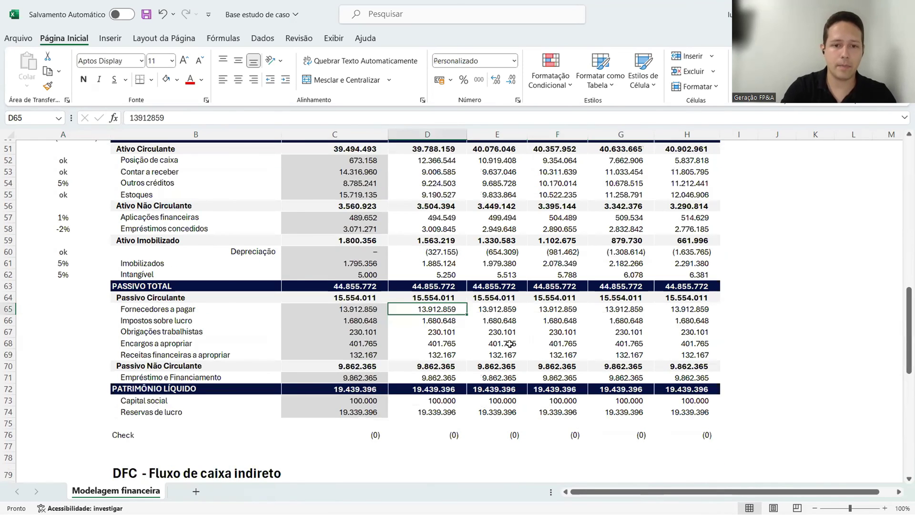
text(=)
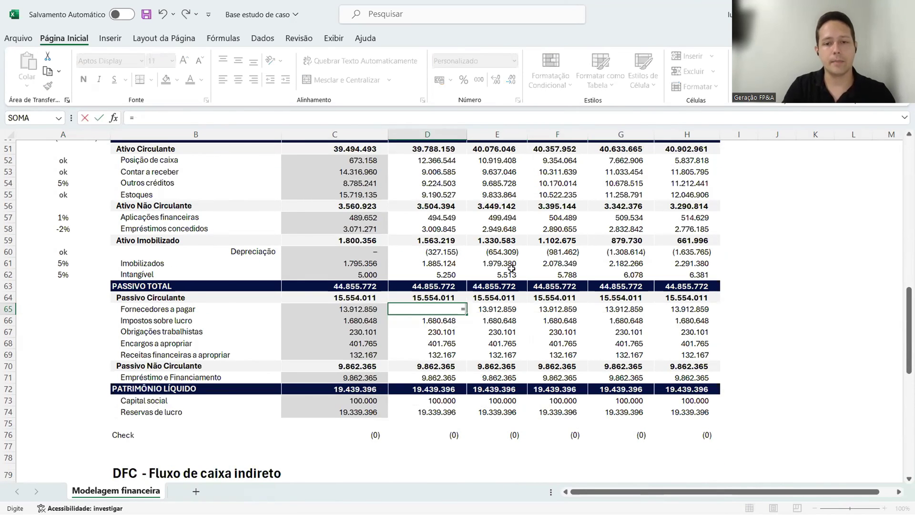
key(Escape)
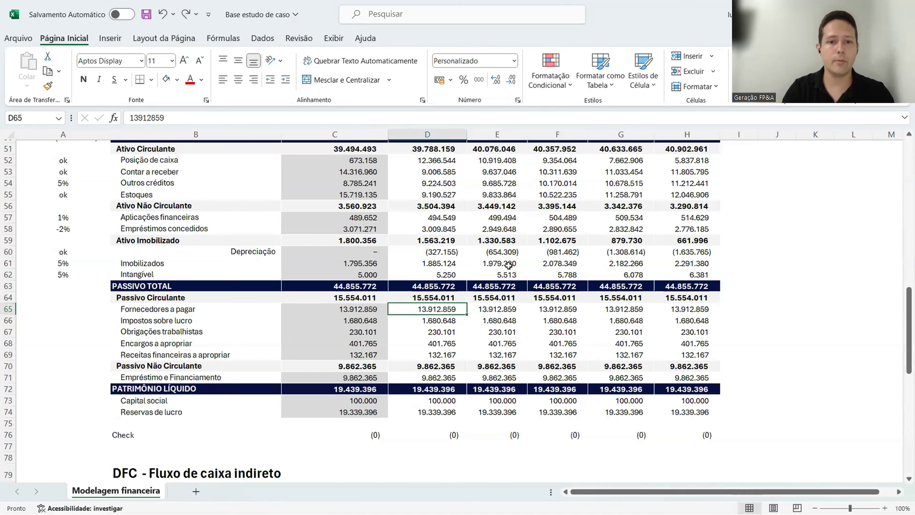
- Insert a row directly below PMR in the growth assumptions and label it Venda a prazo
scroll(508, 265, up, 13)
scroll(289, 243, up, 4)
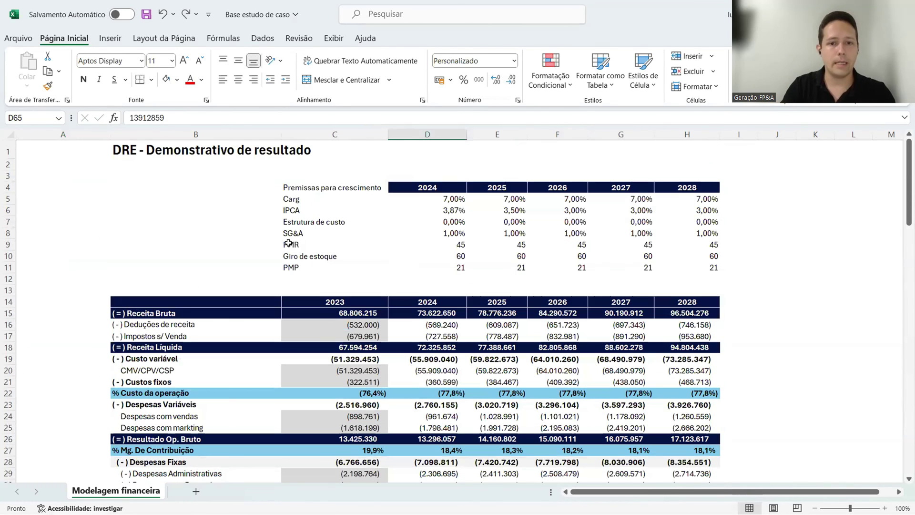
click(295, 244)
click(9, 256)
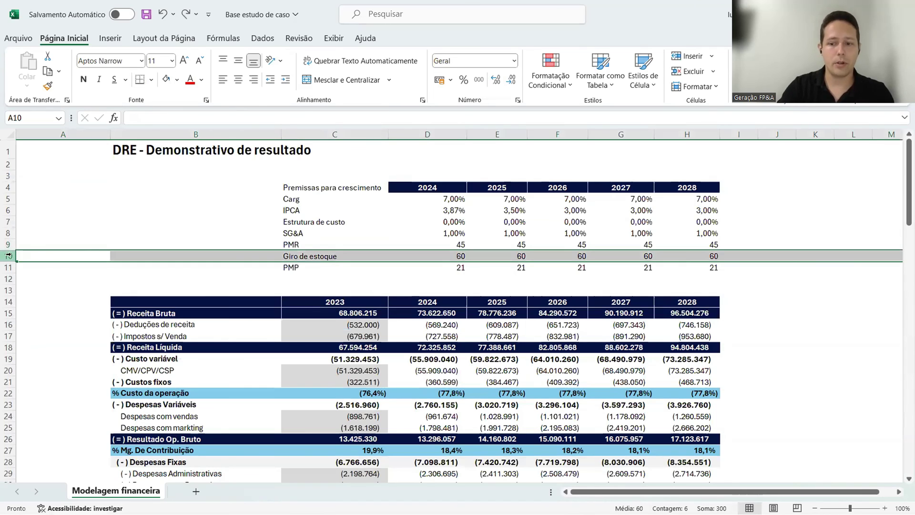
key(ctrl+plus)
click(312, 257)
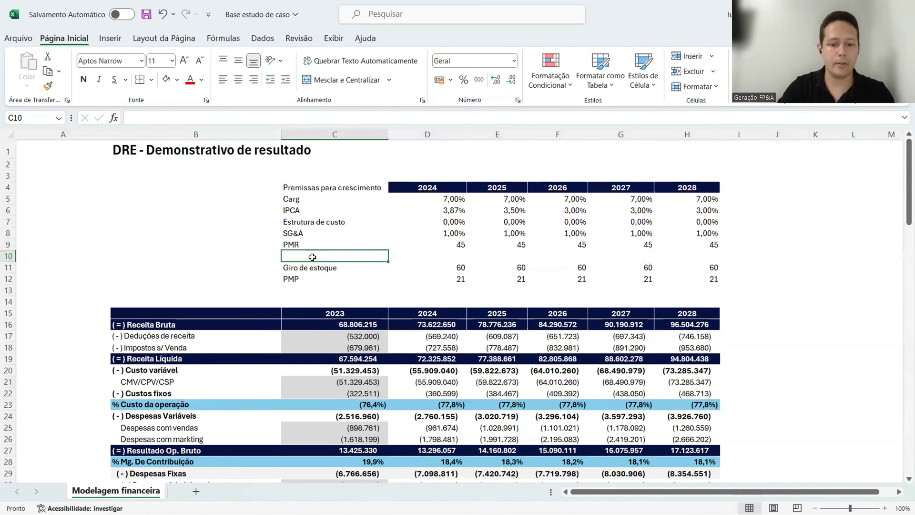
text(Venda a)
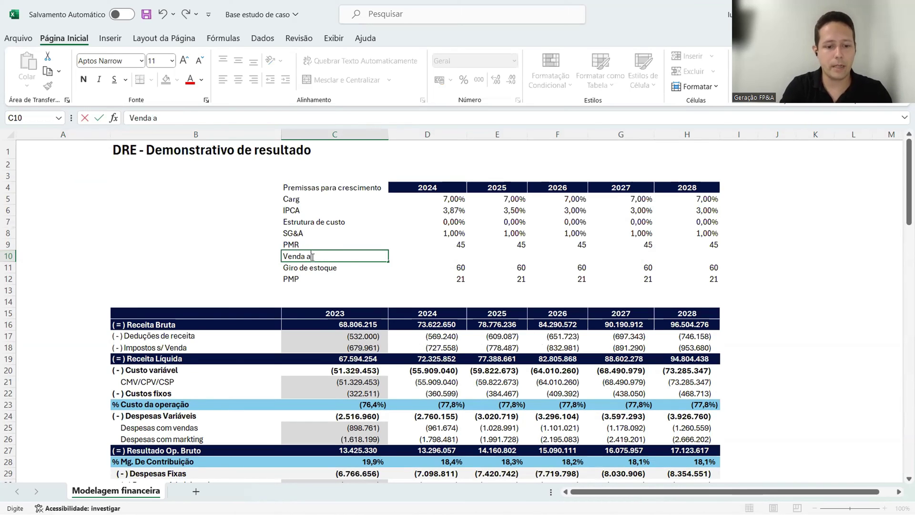
text( prazo)
key(Return)
- Set Venda a prazo to 60% for 2024 and copy that value across through 2028
key(Up)
key(Right)
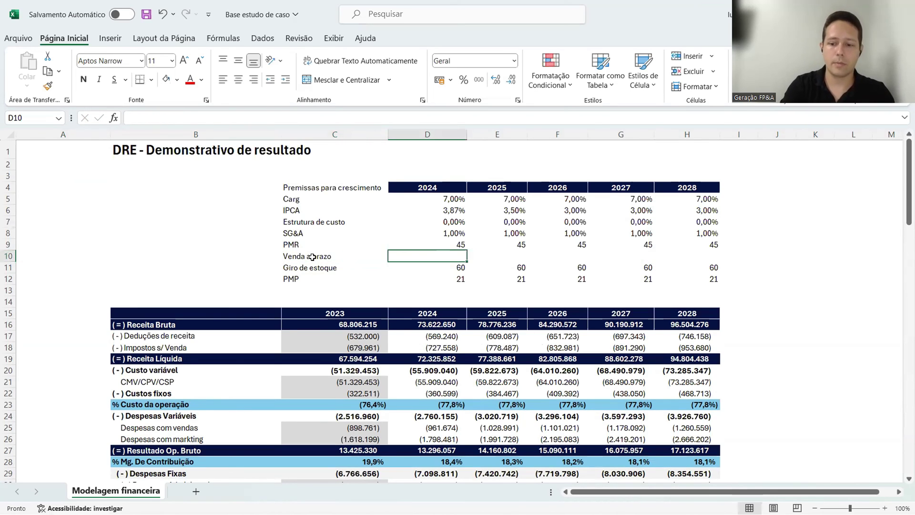
text(60)
key(ctrl+Return)
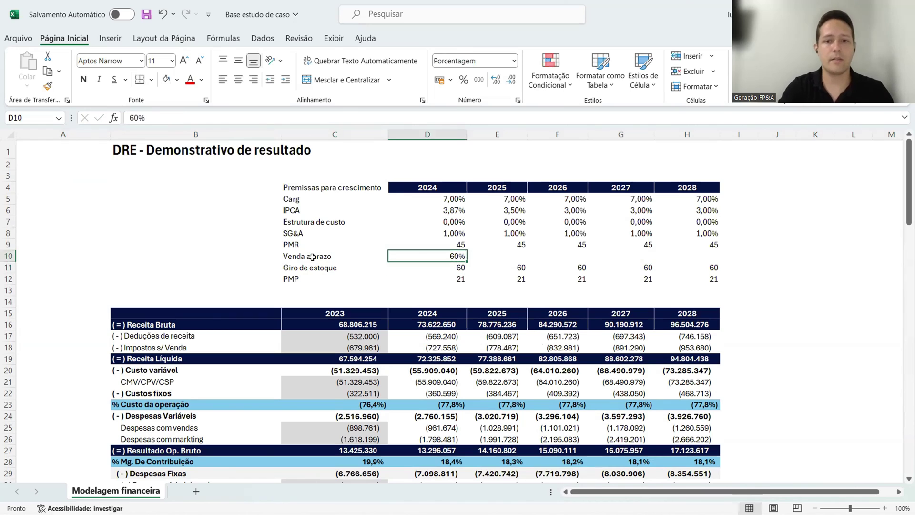
key(ctrl+c)
key(shift+Right)
key(shift+Right)
key(shift+Right)
key(shift+Right)
key(Return)
key(Down)
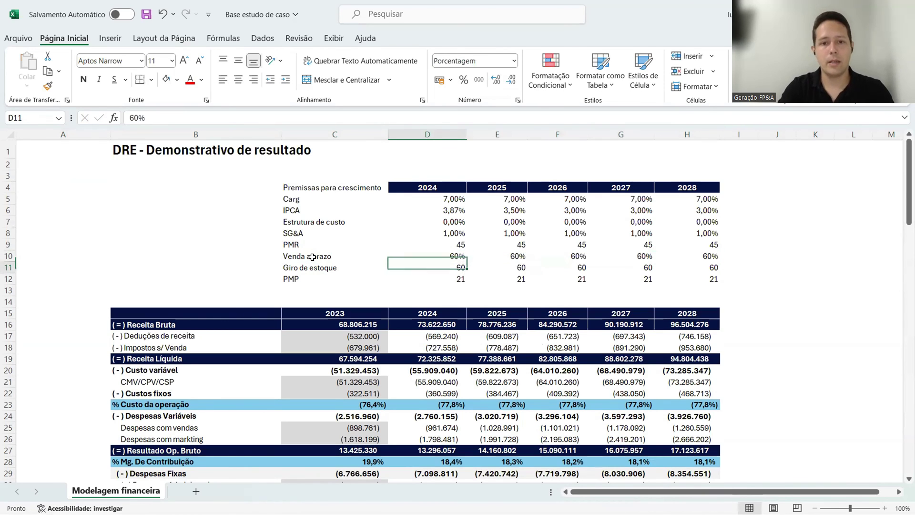
- Add the Venda a prazo percentage to the 2024 Contar a receber formula, making it =(((D16+D17)*D10)*D9)/365
scroll(443, 362, down, 11)
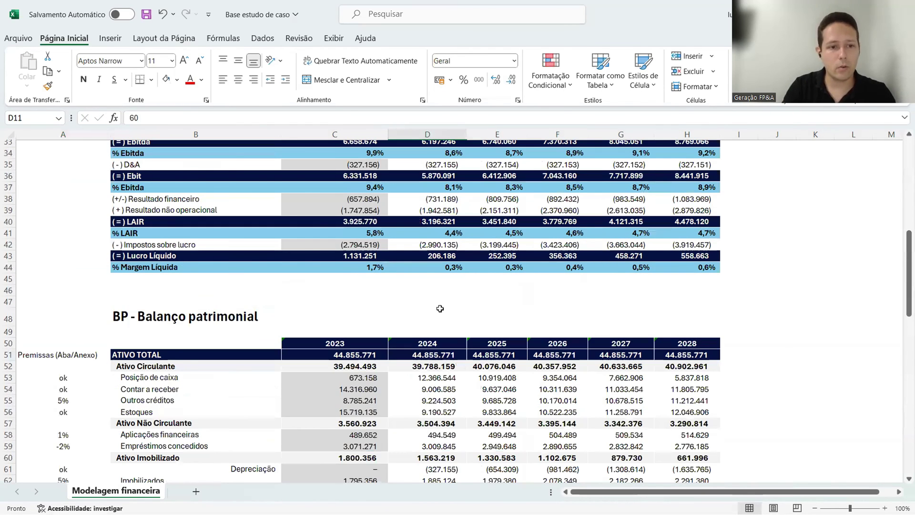
scroll(440, 308, down, 3)
double_click(435, 285)
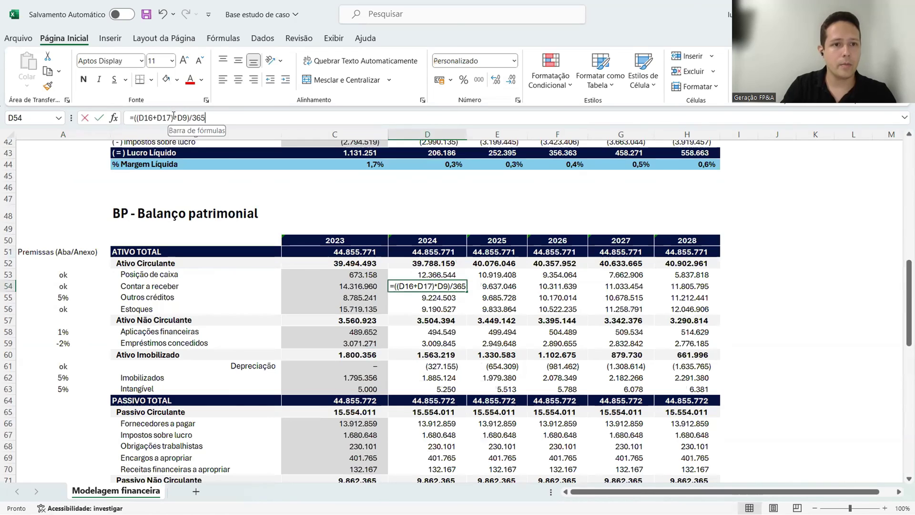
click(174, 116)
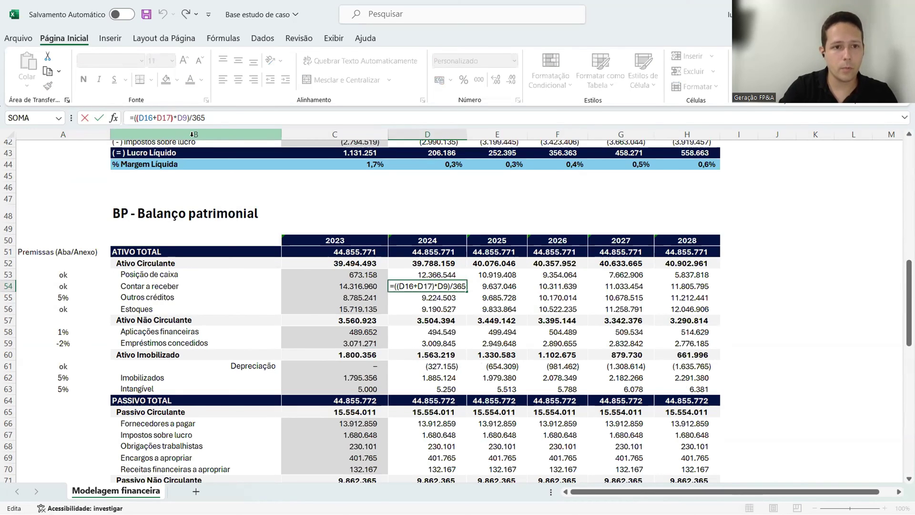
text(*)
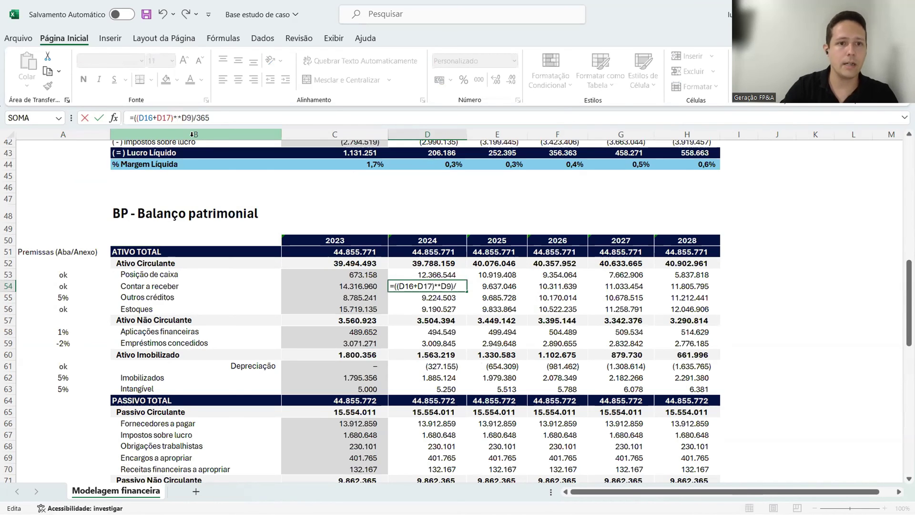
scroll(409, 266, up, 11)
scroll(457, 264, up, 3)
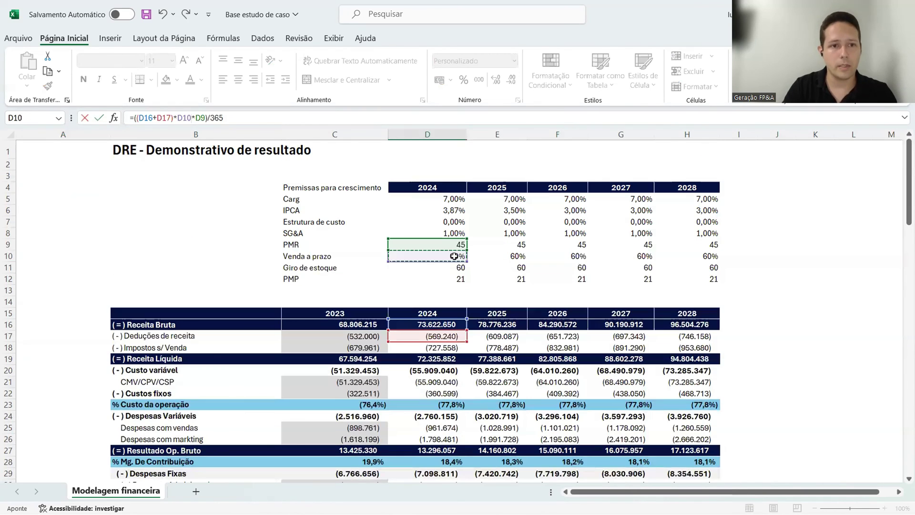
click(453, 256)
text())
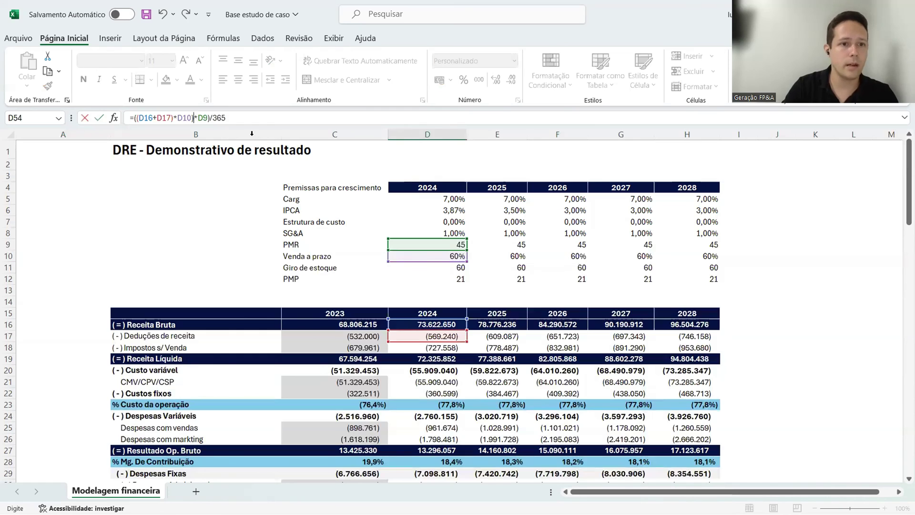
click(134, 118)
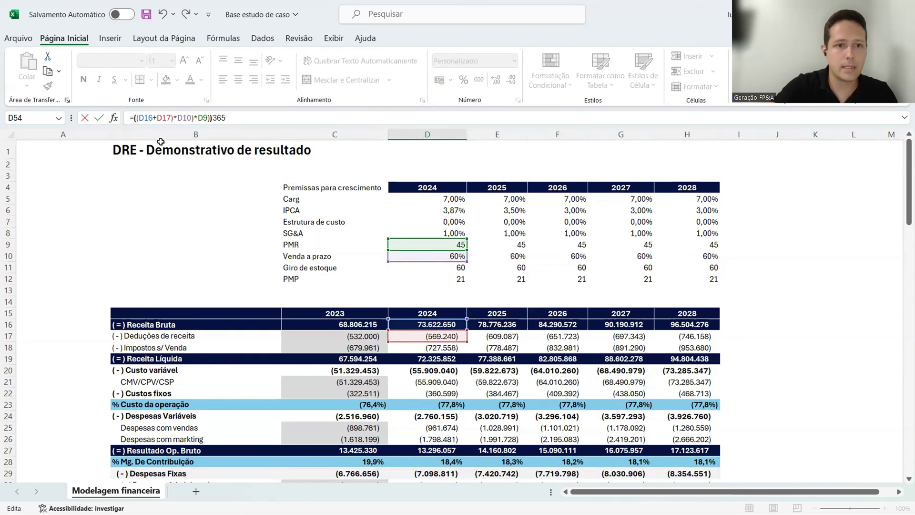
key(Return)
- Fill the 2024 Contar a receber formula across through 2028
scroll(161, 141, down, 9)
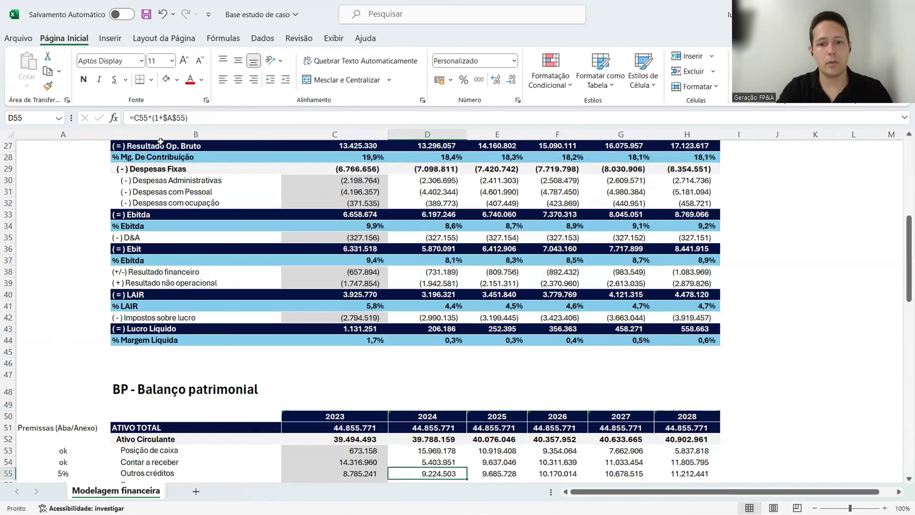
key(Up)
key(shift+Right)
key(shift+Right)
key(shift+Right)
key(shift+Right)
key(ctrl+r)
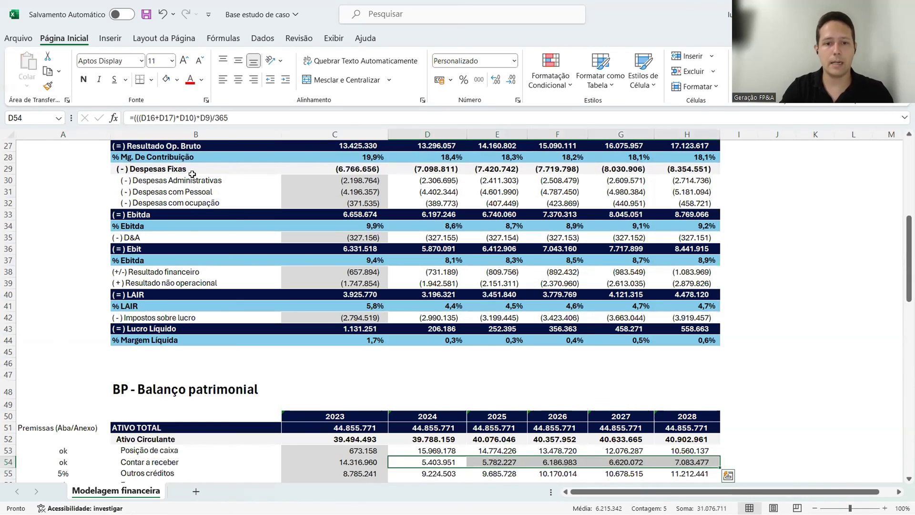
- Review the balance sheet check, the projected indirect cash flow, and the Venda a prazo, Giro de estoque and PMP assumptions
scroll(419, 309, down, 11)
click(432, 317)
scroll(435, 317, down, 7)
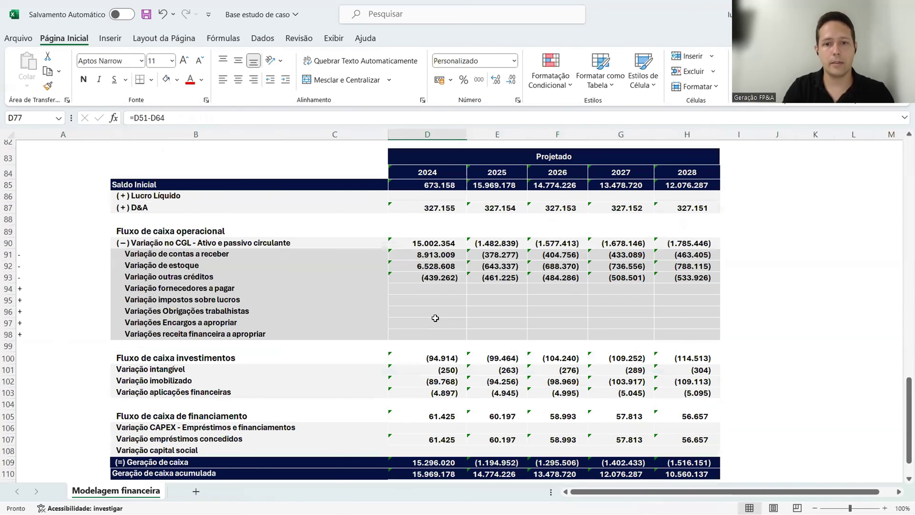
scroll(357, 293, up, 11)
scroll(357, 297, up, 16)
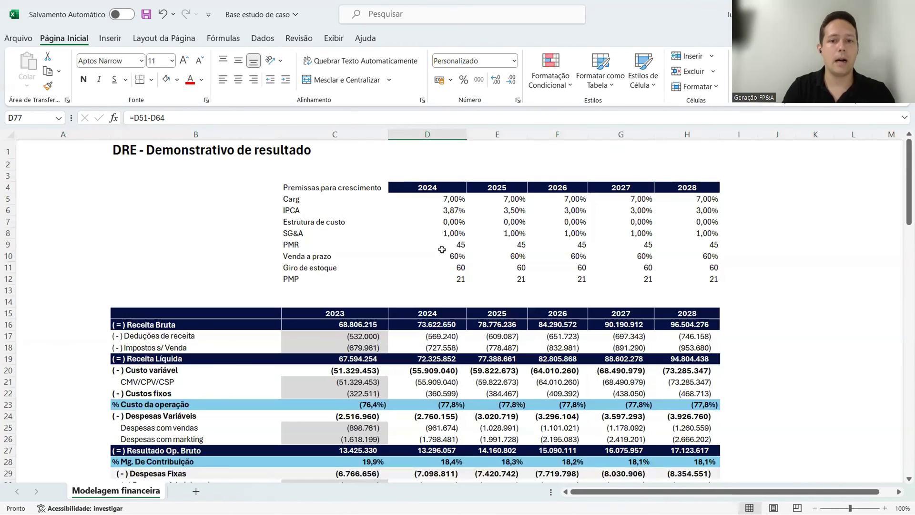
click(455, 256)
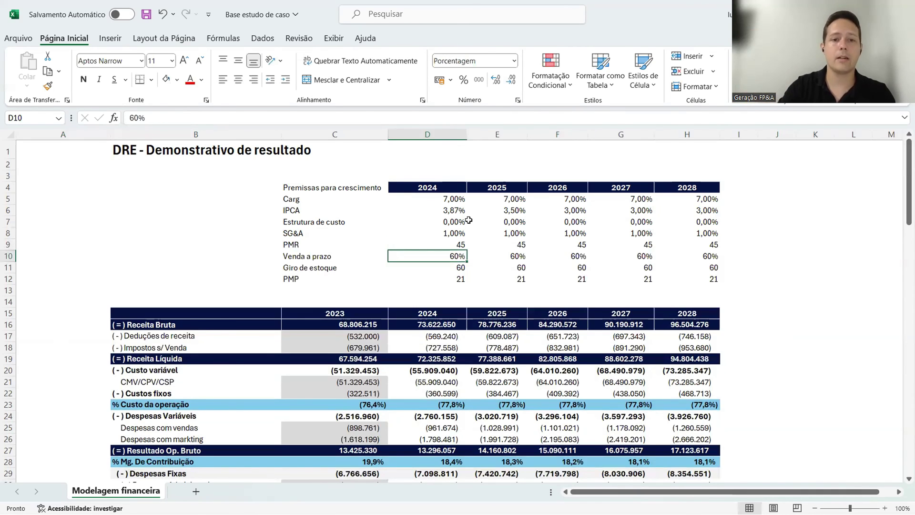
click(460, 277)
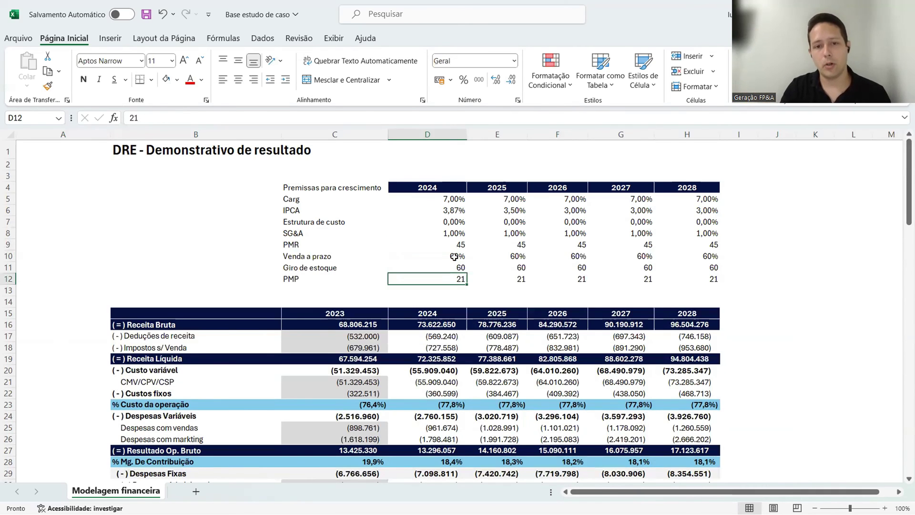
click(455, 256)
drag(456, 268, 516, 268)
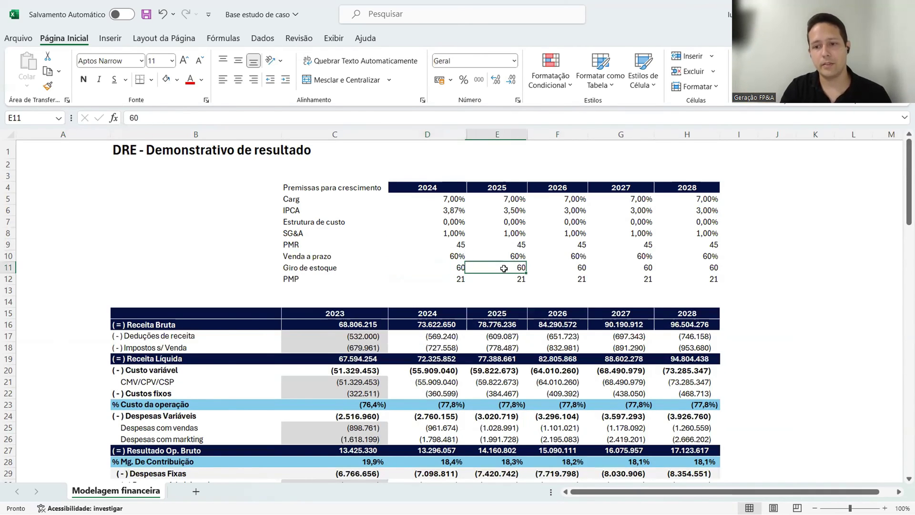
- Insert a row directly below PMP in the growth assumptions and label it Meta de compra
click(308, 283)
click(9, 290)
key(ctrl+plus)
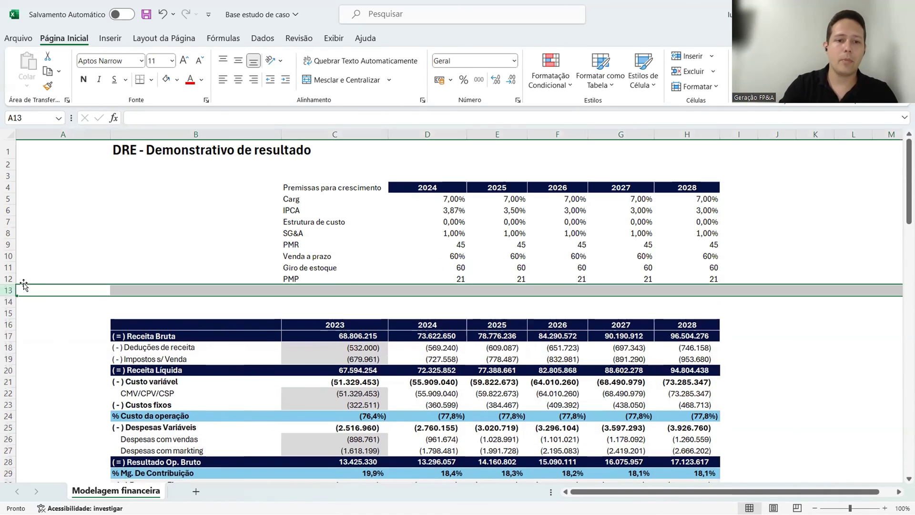
click(353, 291)
text(Met)
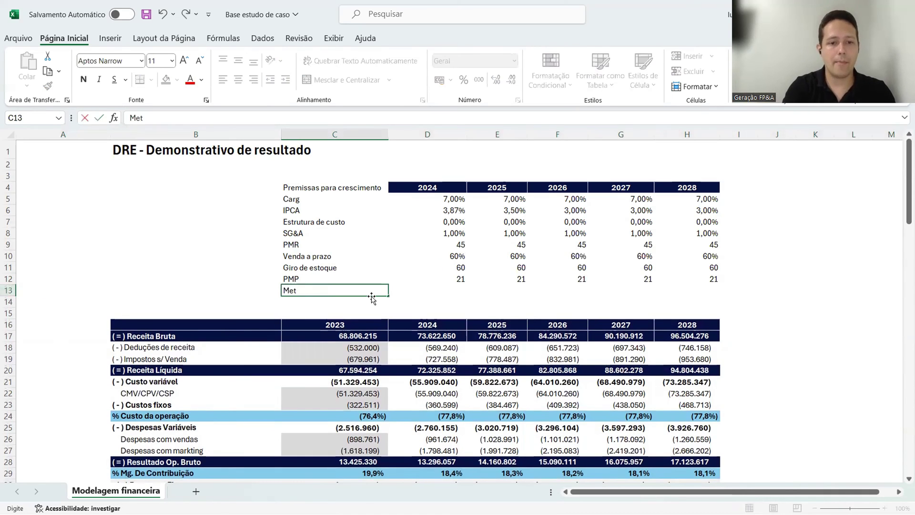
text(a de compra)
key(Tab)
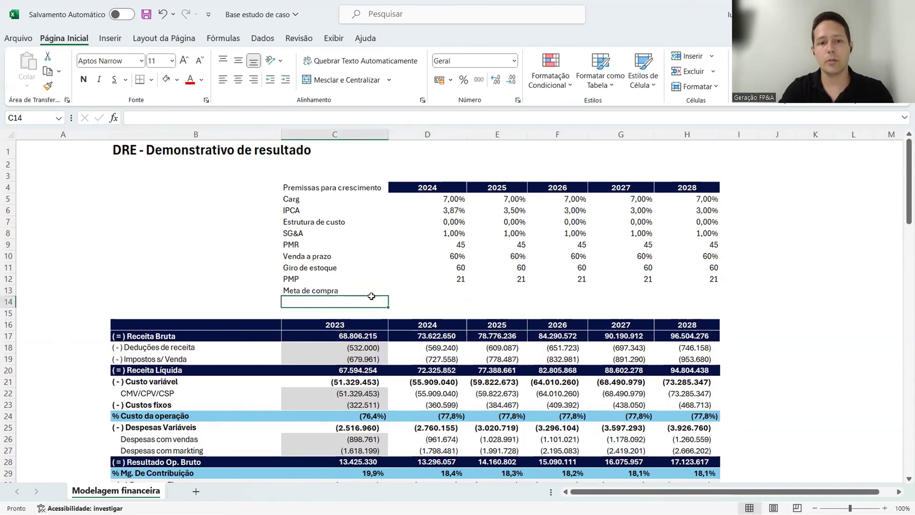
- Set Meta de compra to 100% for 2024 and copy that value across through 2028
text(100%)
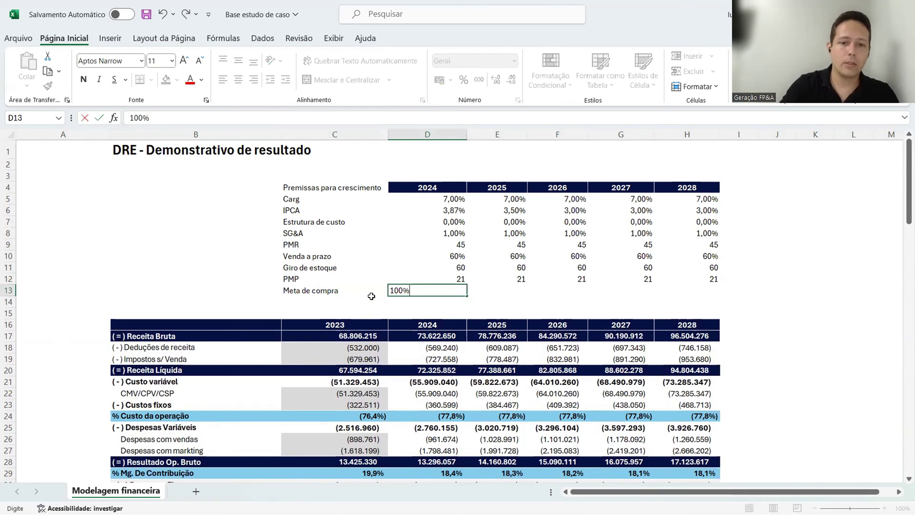
key(ctrl+Return)
key(ctrl+c)
key(shift+Right)
key(shift+Right)
key(shift+Right)
key(shift+Right)
key(Return)
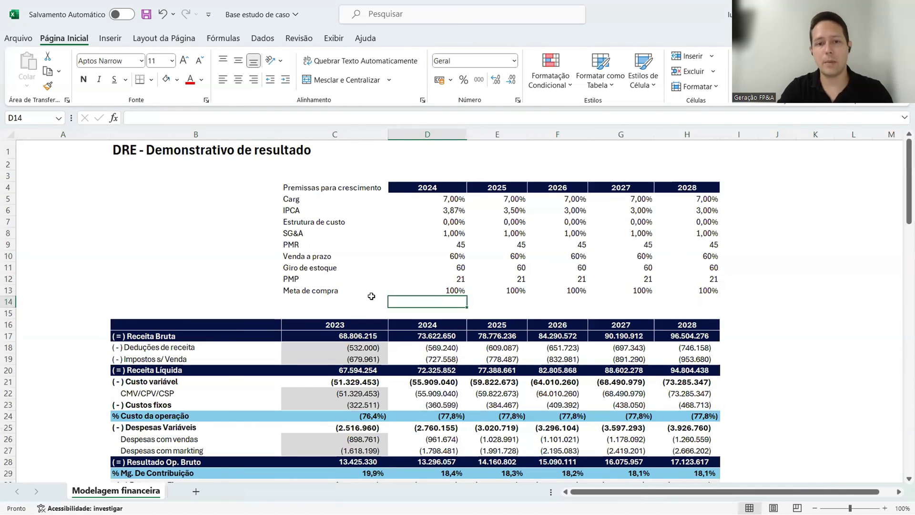
key(Up)
key(Left)
key(Down)
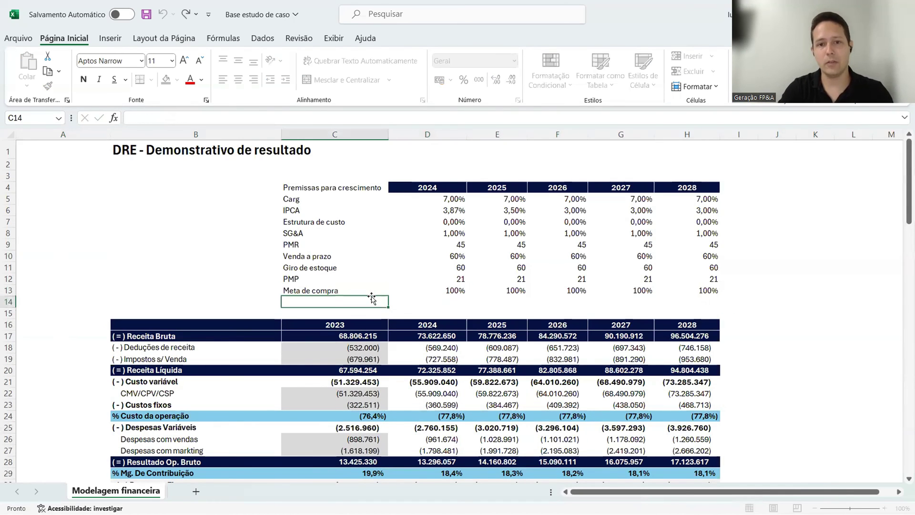
key(Up)
key(Up)
key(Down)
- Set 2024 Fornecedores a pagar in the balance sheet to CMV/CPV/CSP multiplied by Meta de compra, using =D22*D13
scroll(383, 318, down, 13)
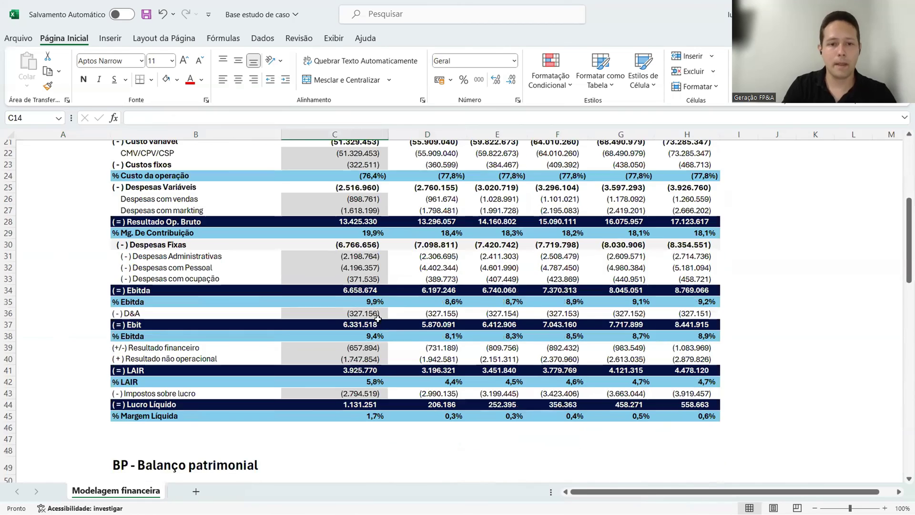
scroll(428, 300, down, 5)
click(428, 297)
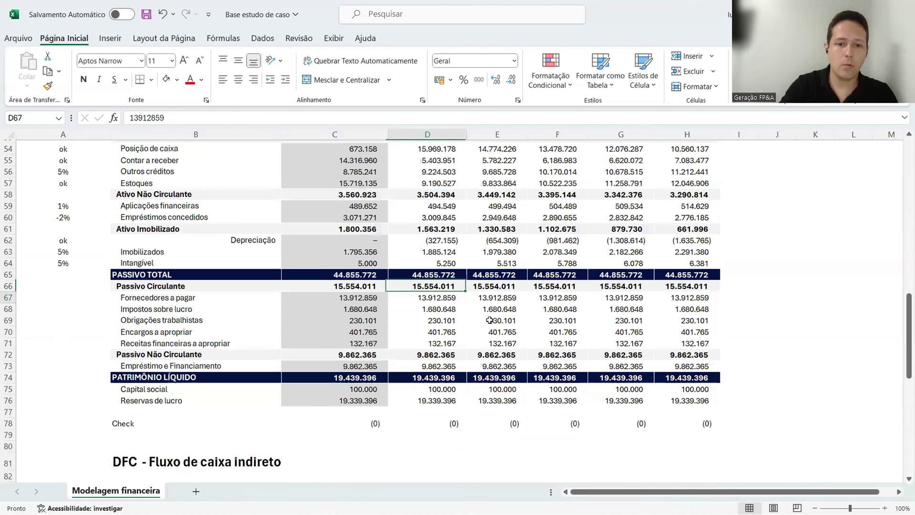
text(=)
scroll(455, 244, up, 11)
scroll(453, 251, up, 3)
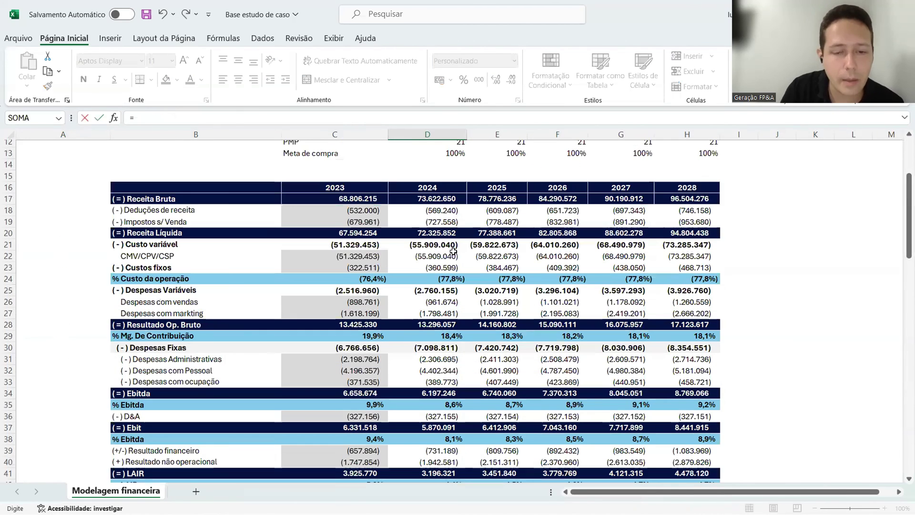
click(123, 259)
click(438, 258)
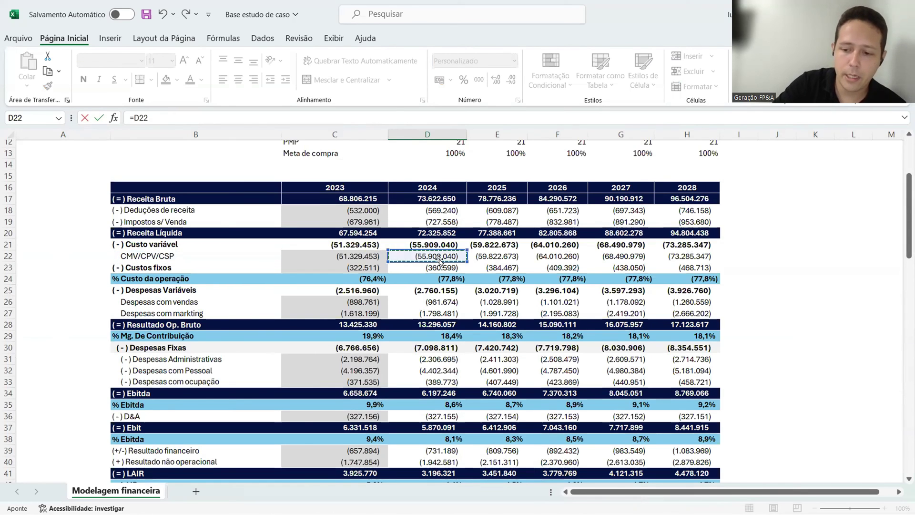
text(*)
scroll(439, 260, up, 3)
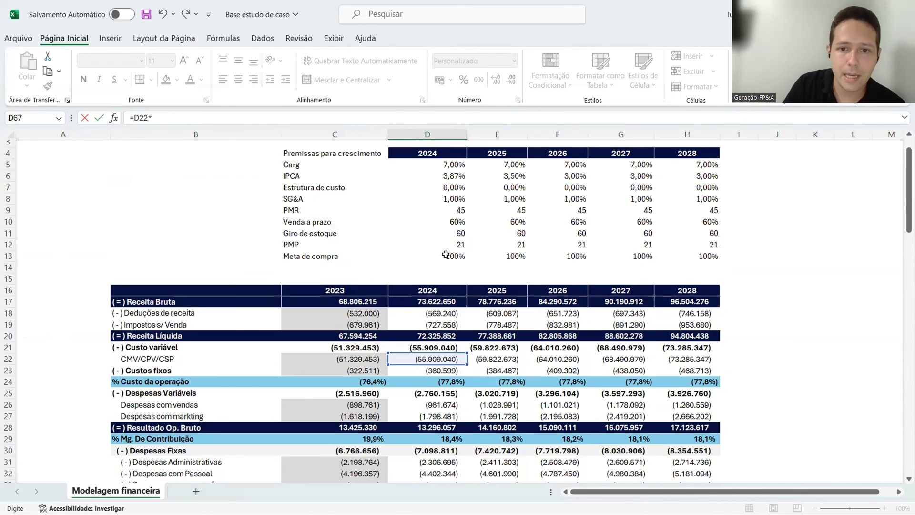
click(438, 258)
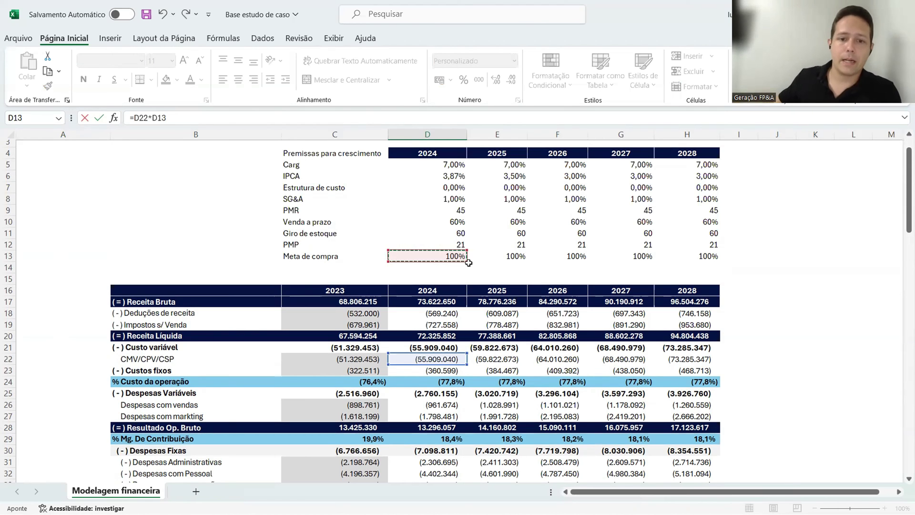
key(Return)
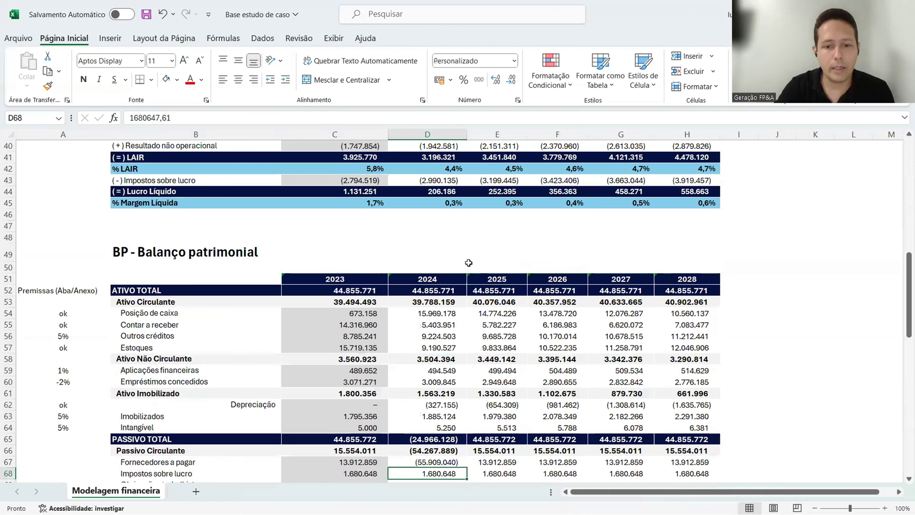
- Negate CMV/CPV/CSP in the 2024 Fornecedores a pagar formula and enclose the product in parentheses, as =(-D22*D13)
key(Up)
scroll(464, 263, up, 7)
scroll(263, 166, up, 6)
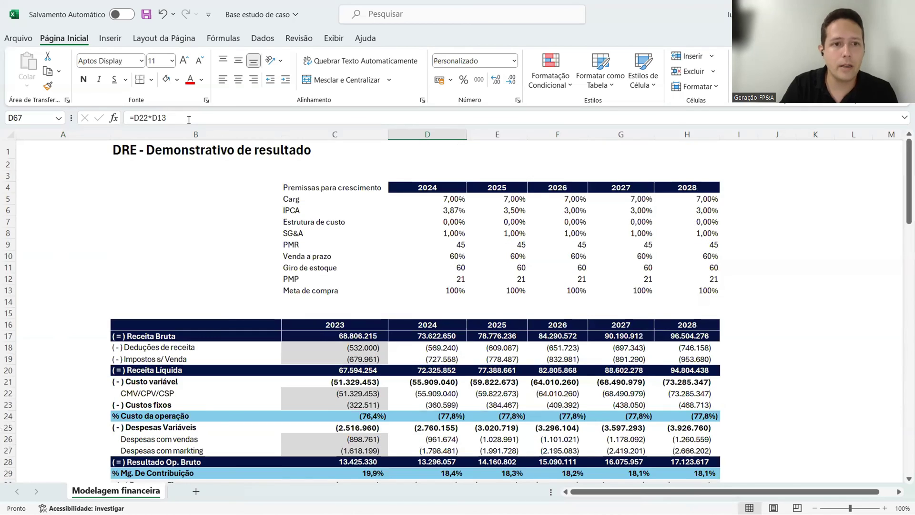
click(188, 119)
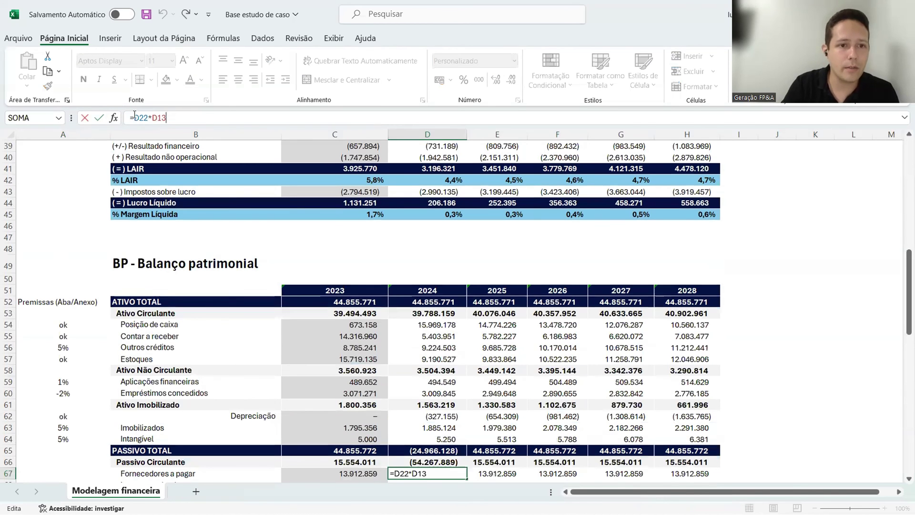
click(135, 117)
text(-)
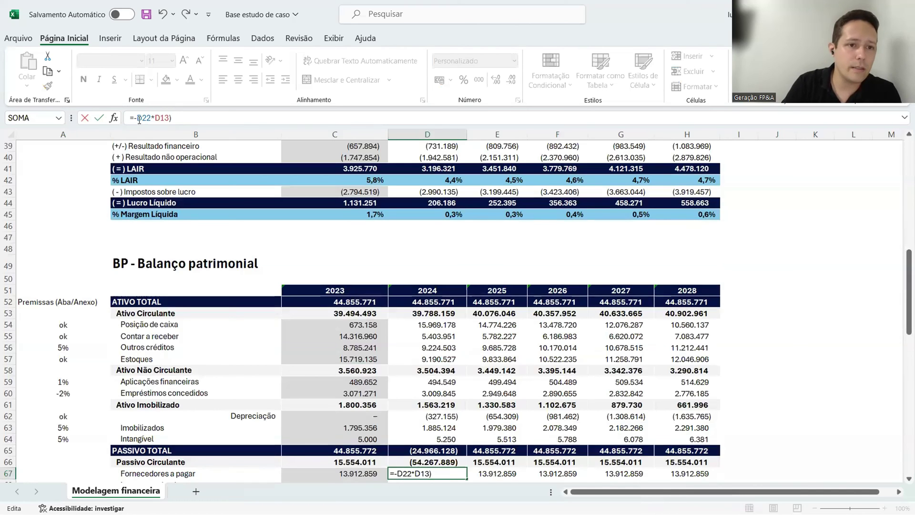
text(()
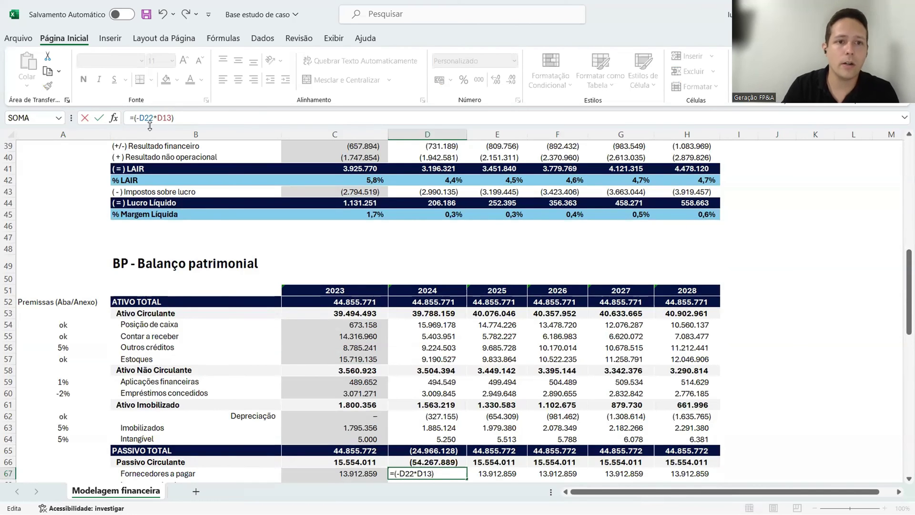
- Multiply the 2024 Fornecedores a pagar formula by the 2024 PMP and divide by 365, giving =((-D22*D13)*D12)/365
scroll(338, 252, up, 13)
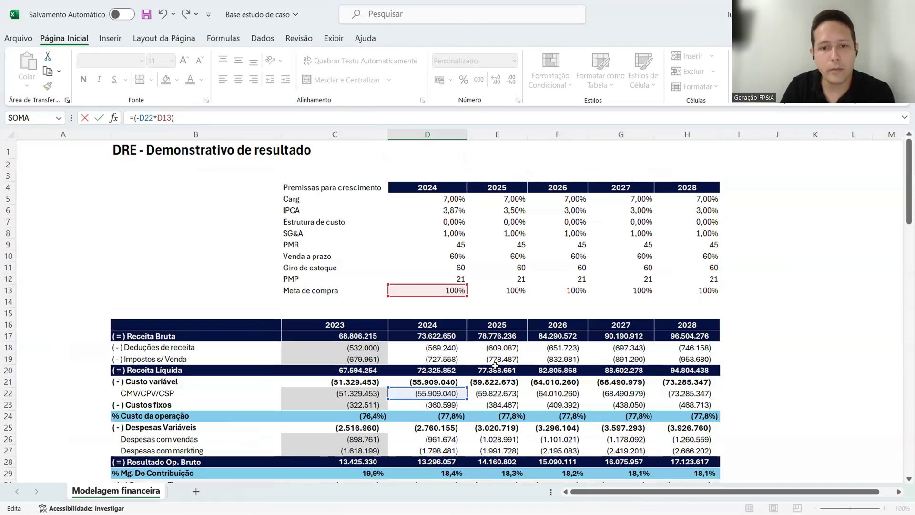
text(*)
click(443, 279)
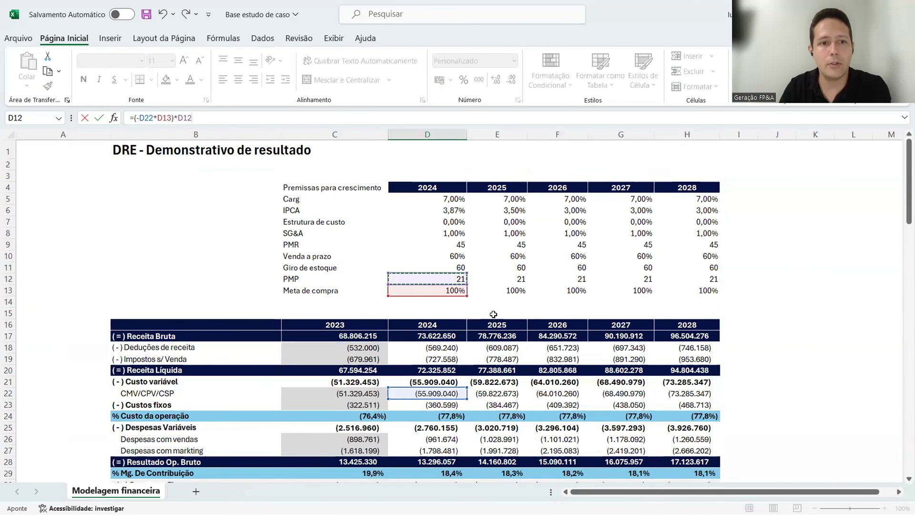
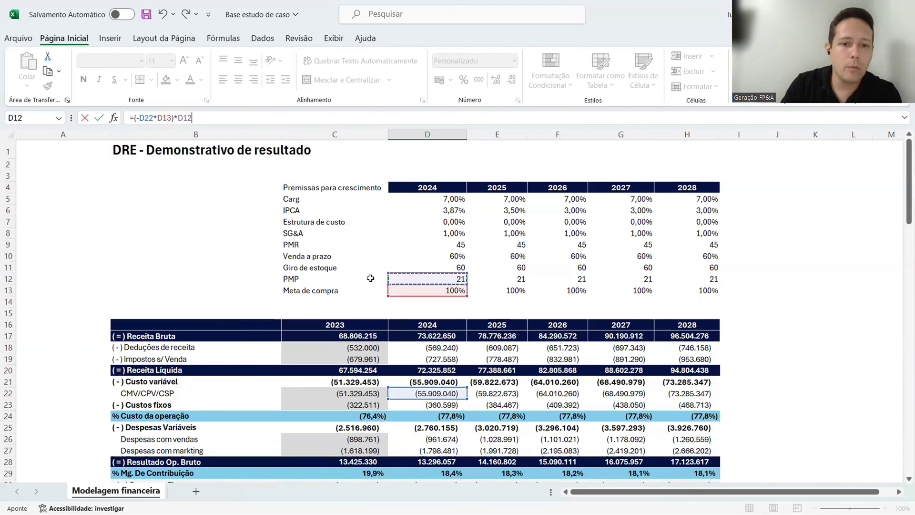
text())
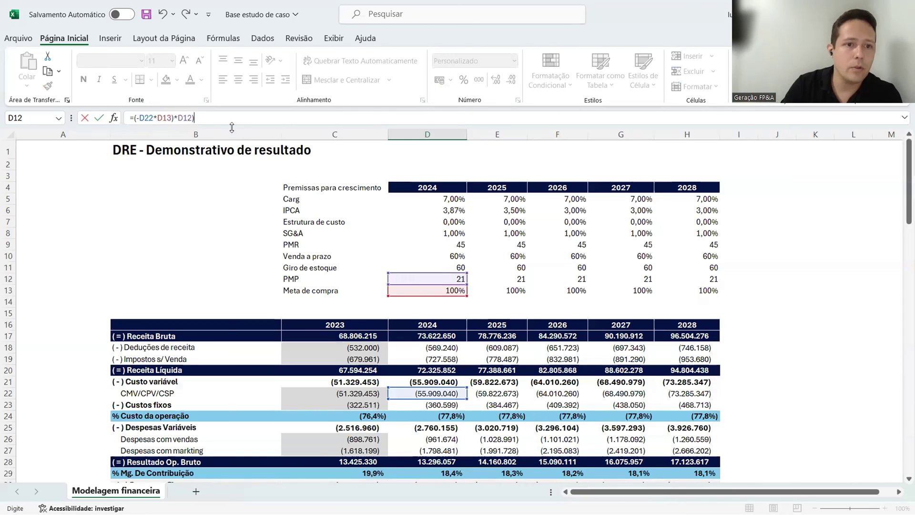
click(133, 118)
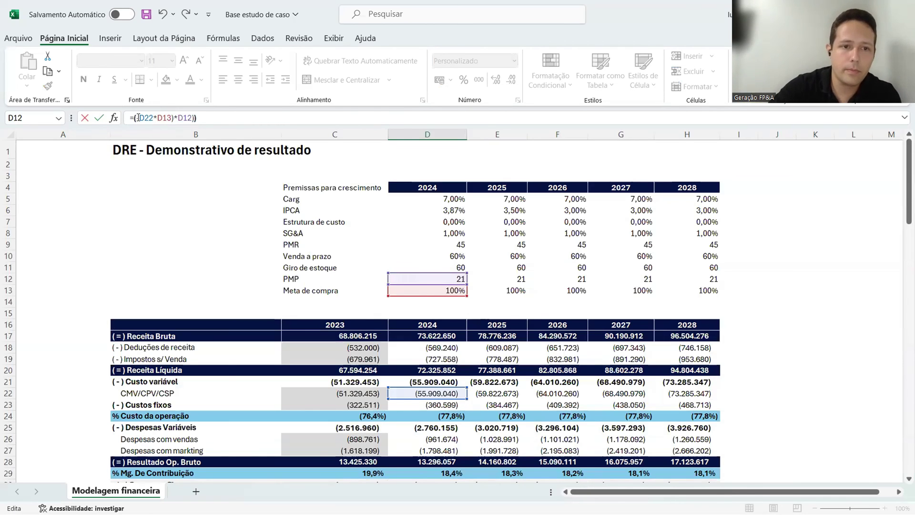
text((-)
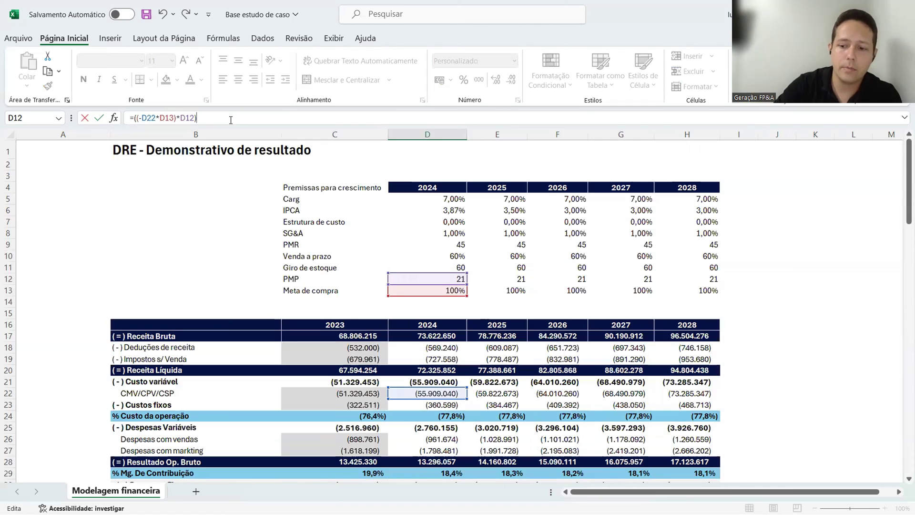
key(BackSpace)
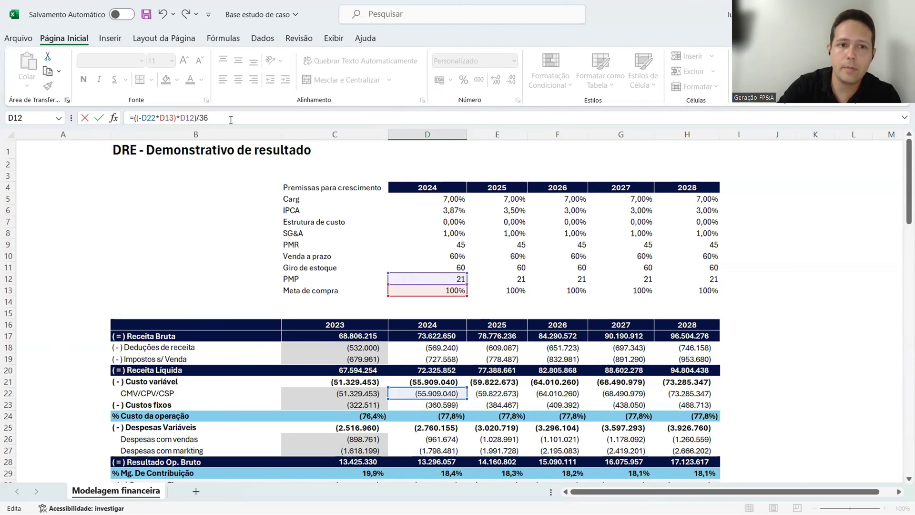
key(Return)
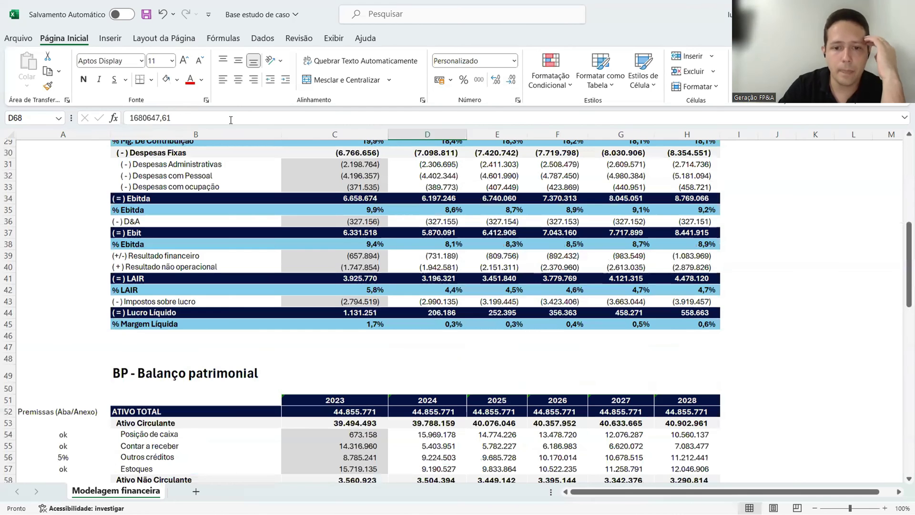
- Copy the 2024 Fornecedores a pagar formula across through 2028 in the balance sheet
scroll(428, 237, down, 8)
click(357, 303)
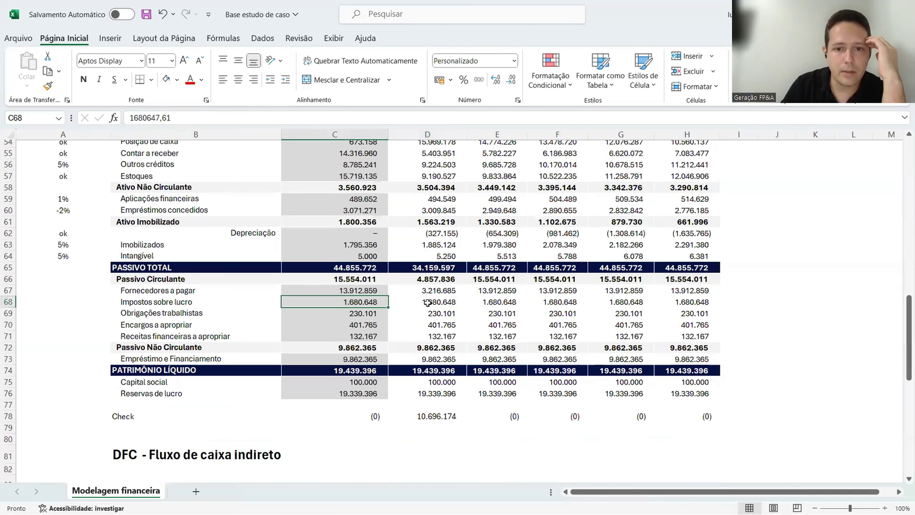
click(430, 302)
click(444, 289)
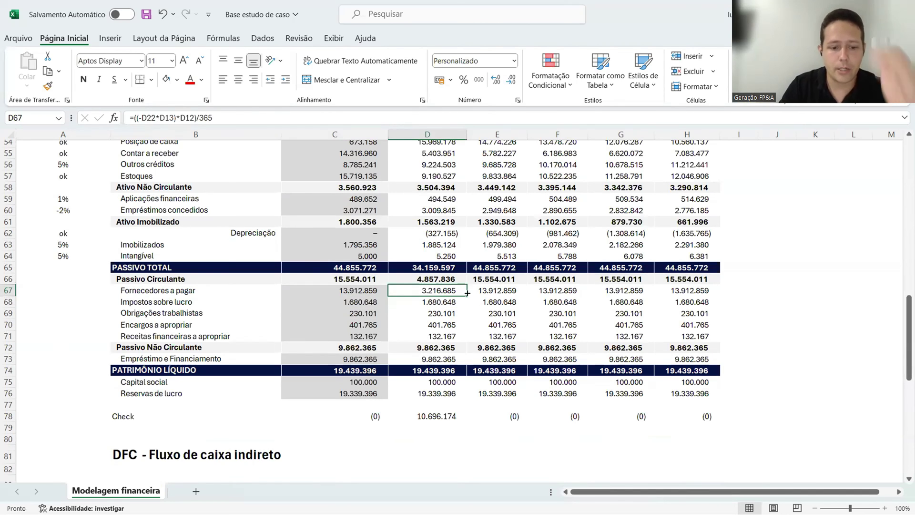
drag(468, 292, 686, 292)
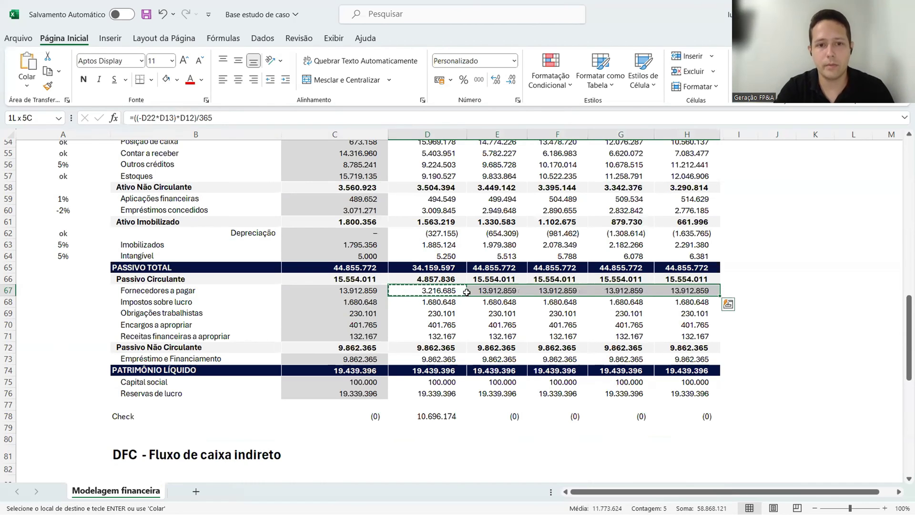
scroll(470, 296, down, 1)
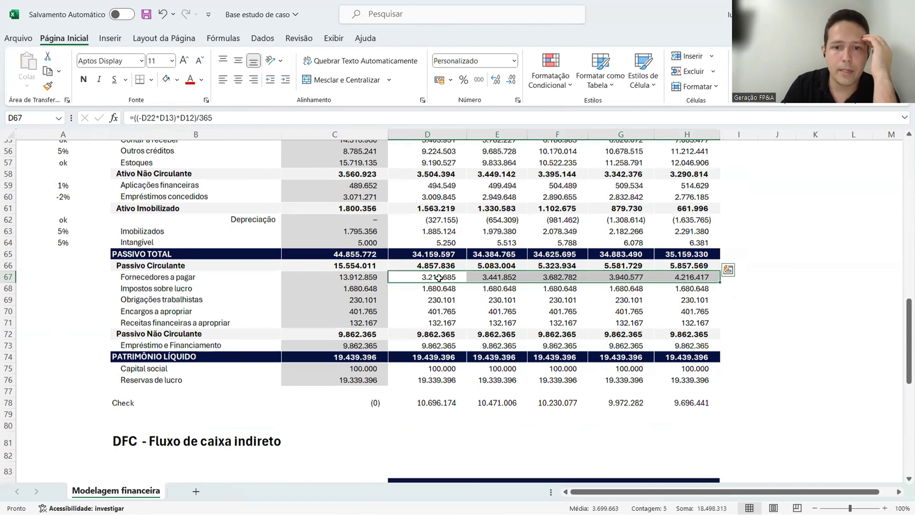
scroll(439, 277, down, 4)
click(619, 279)
scroll(469, 272, up, 3)
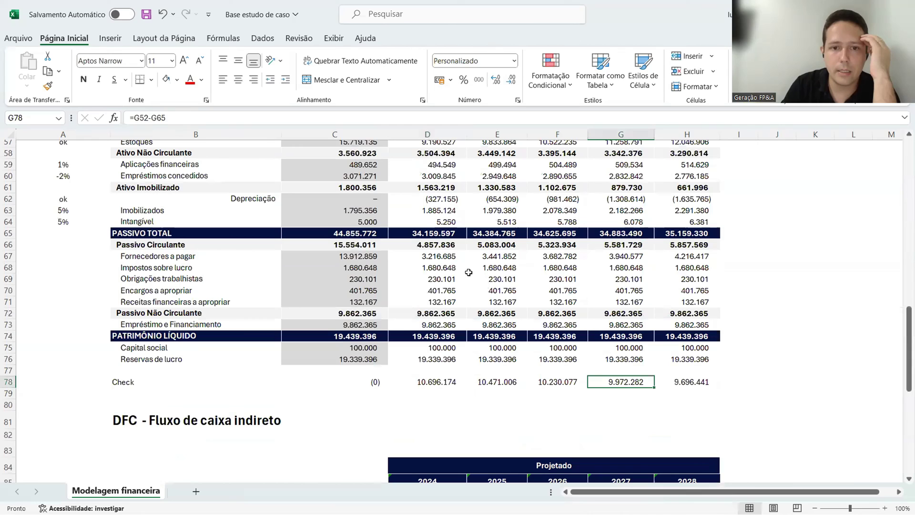
- Set the 2024 PMP assumption to 60 and copy that value across through 2028
click(449, 257)
click(339, 256)
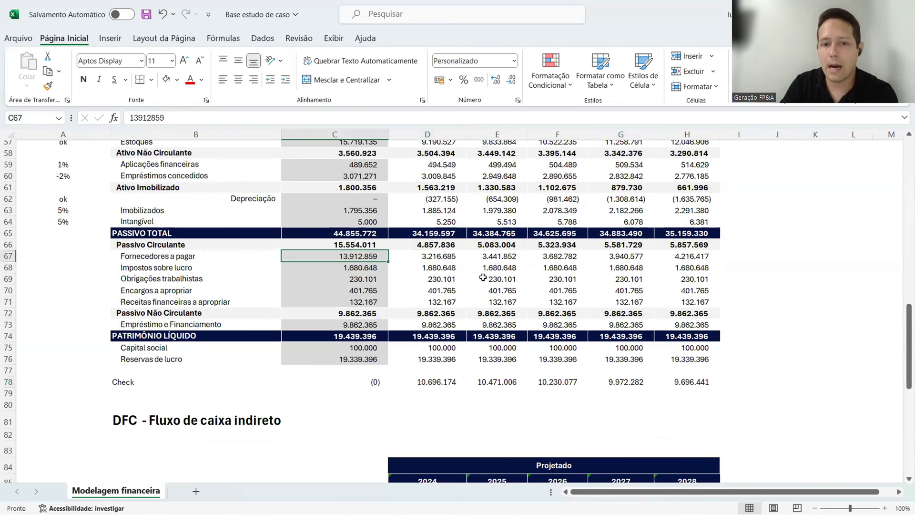
scroll(557, 290, up, 7)
scroll(559, 290, up, 12)
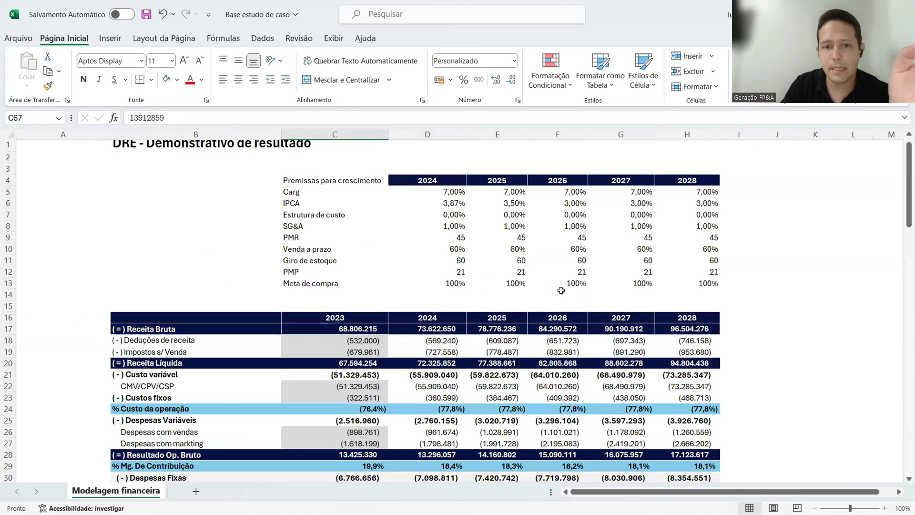
click(456, 280)
text(60)
key(Return)
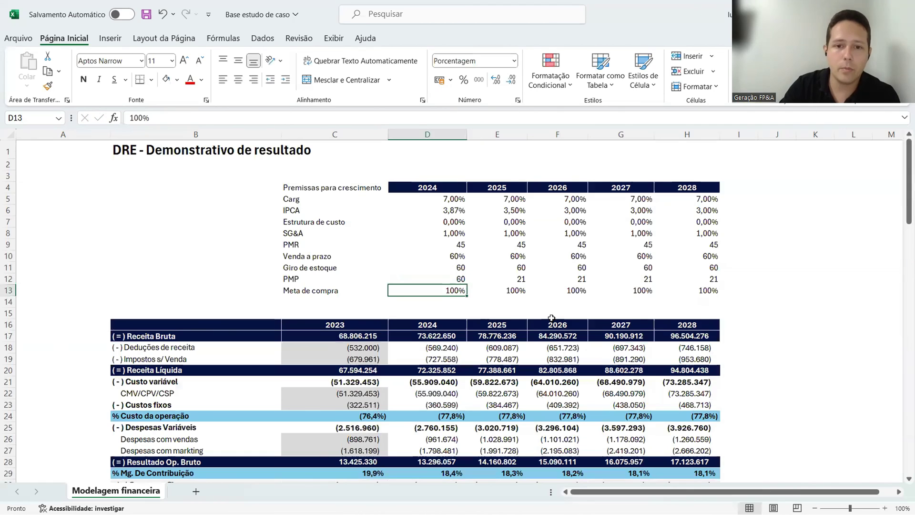
click(461, 277)
key(ctrl+c)
drag(461, 278, 690, 279)
key(ctrl+v)
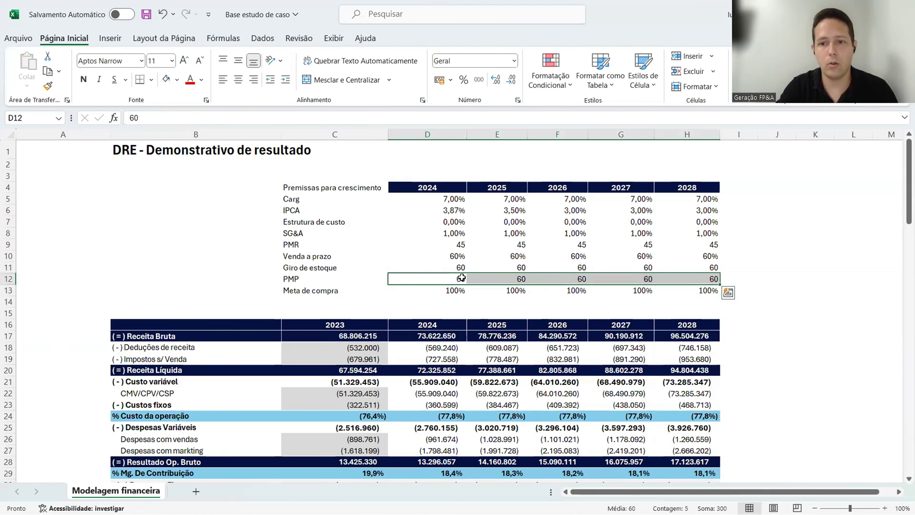
- Compare the projected Fornecedores a pagar amounts in the balance sheet with the 2023 amount
scroll(469, 272, down, 13)
scroll(496, 286, down, 3)
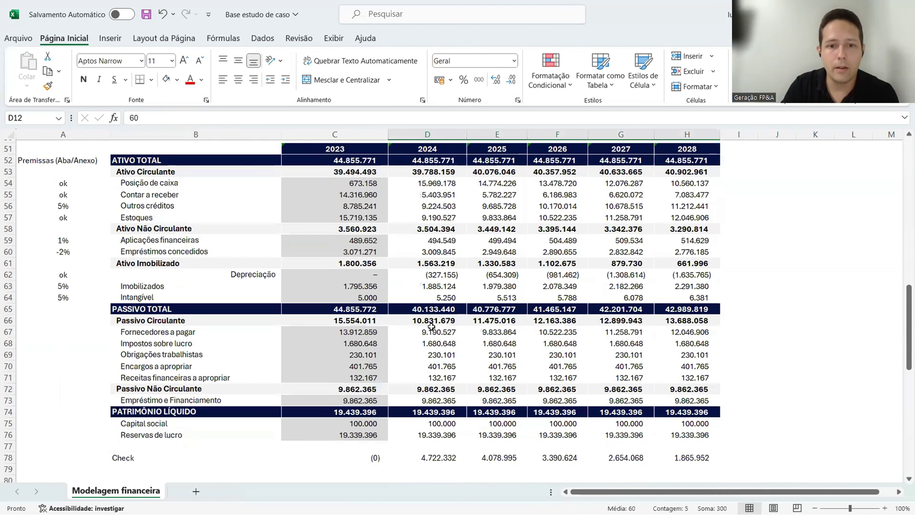
click(432, 330)
click(547, 333)
click(603, 334)
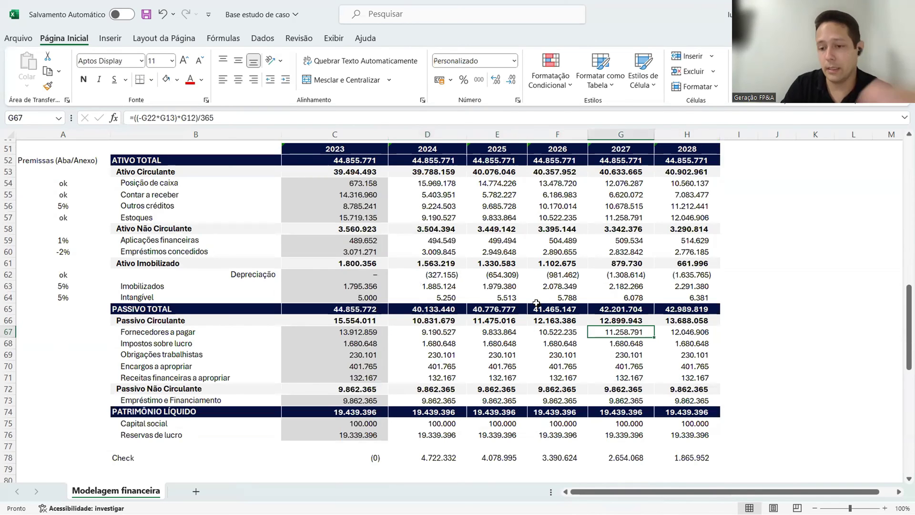
click(362, 332)
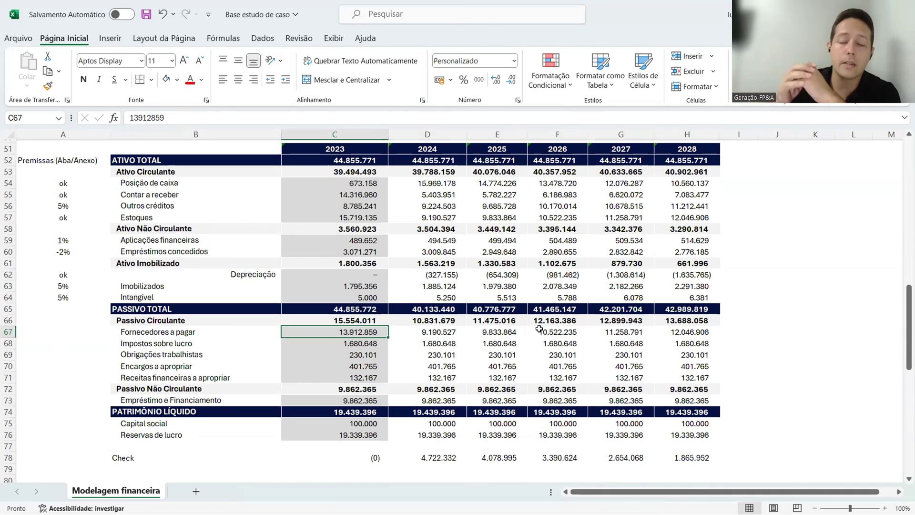
- Set 2024 Variação fornecedores a pagar in the indirect cash flow to the 2024 balance minus the 2023 balance, using =D67-C67
scroll(539, 328, down, 10)
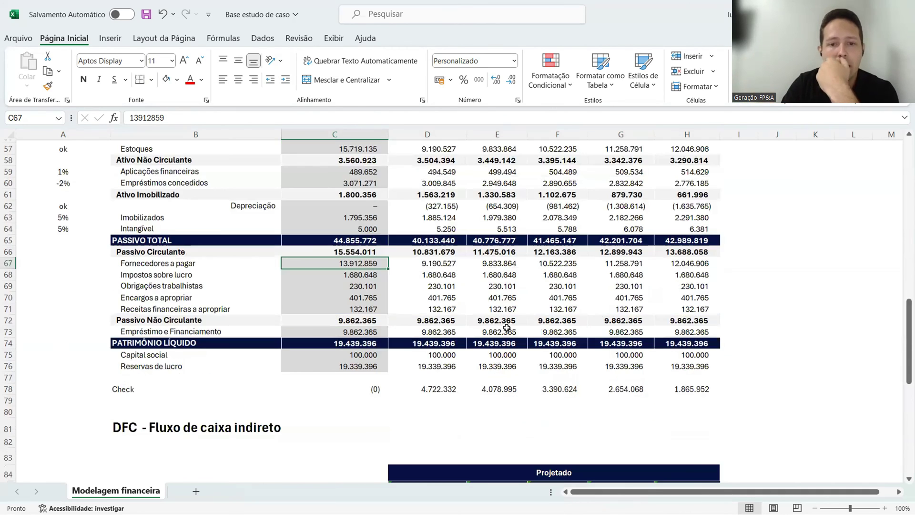
click(206, 332)
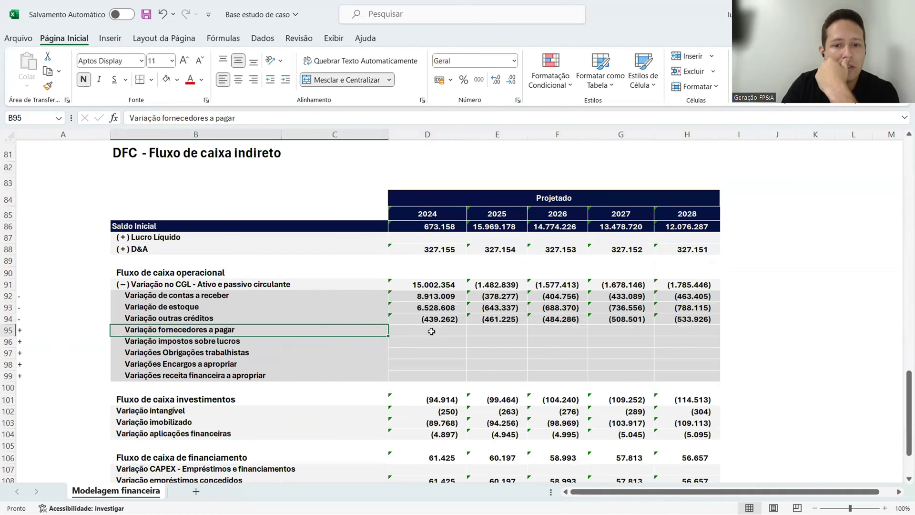
click(429, 331)
text(=)
scroll(472, 319, up, 14)
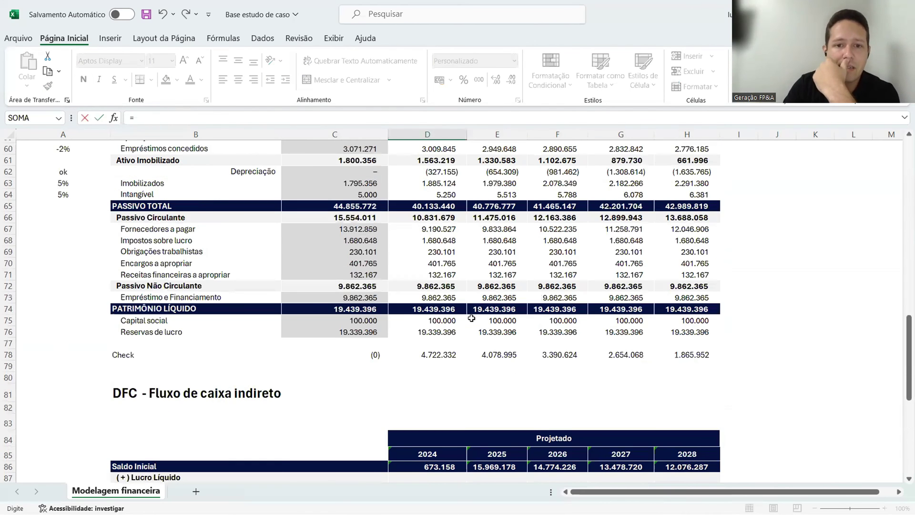
scroll(464, 332, down, 4)
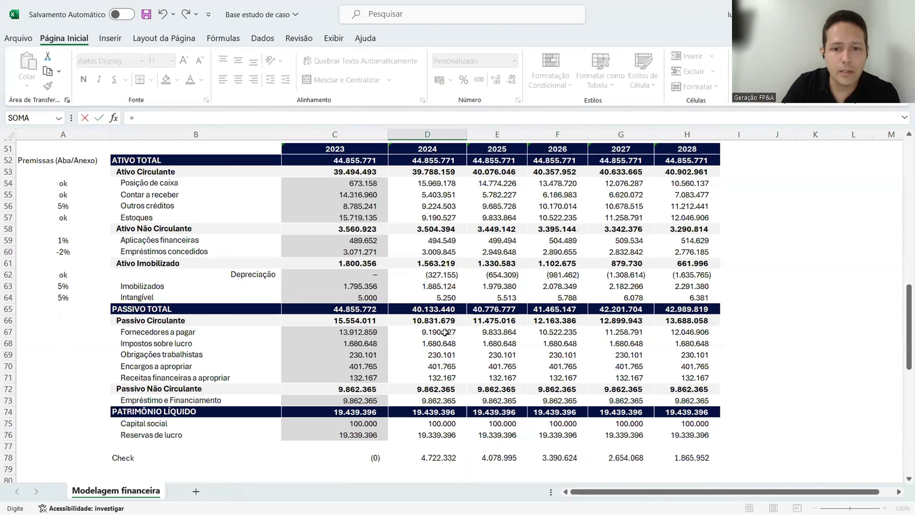
click(445, 333)
text(-)
click(370, 336)
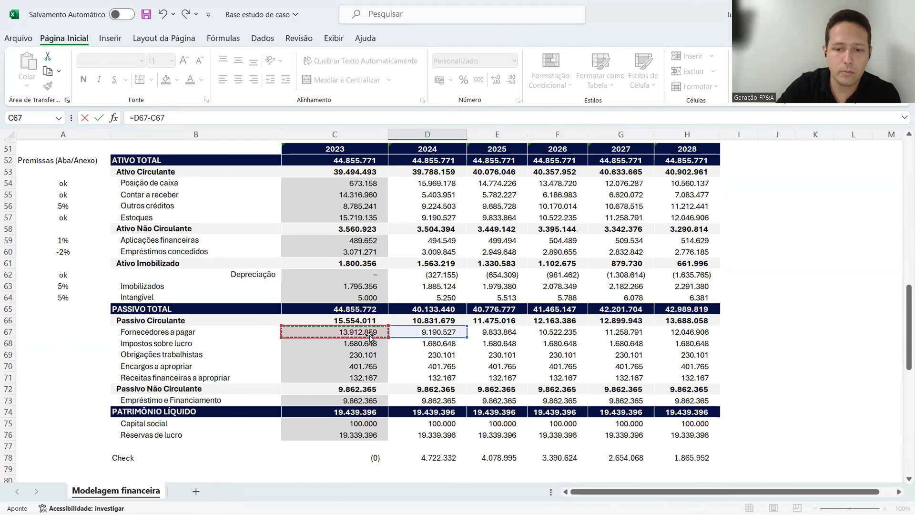
key(Return)
- Copy the 2024 Variação fornecedores a pagar formula across through 2028 and inspect the balance sheet Check row
key(Up)
key(shift+Right)
key(shift+Right)
key(shift+Right)
key(shift+Right)
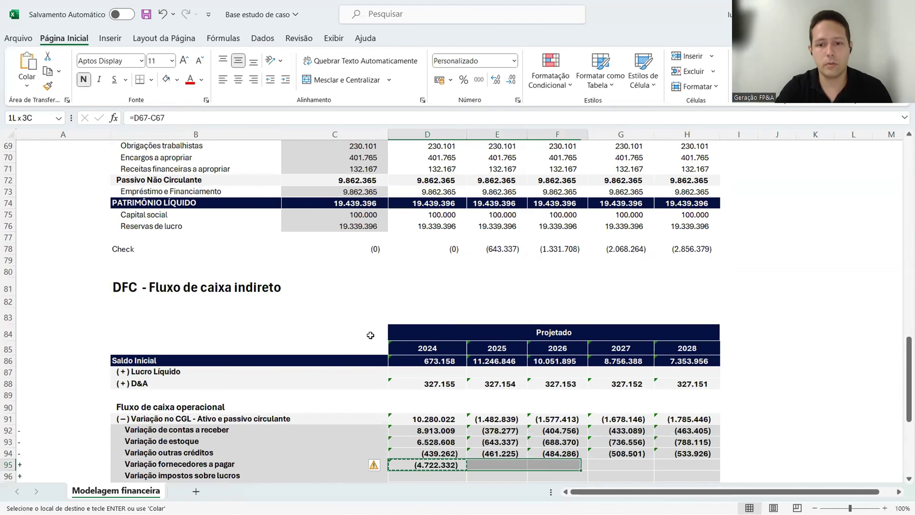
key(ctrl+r)
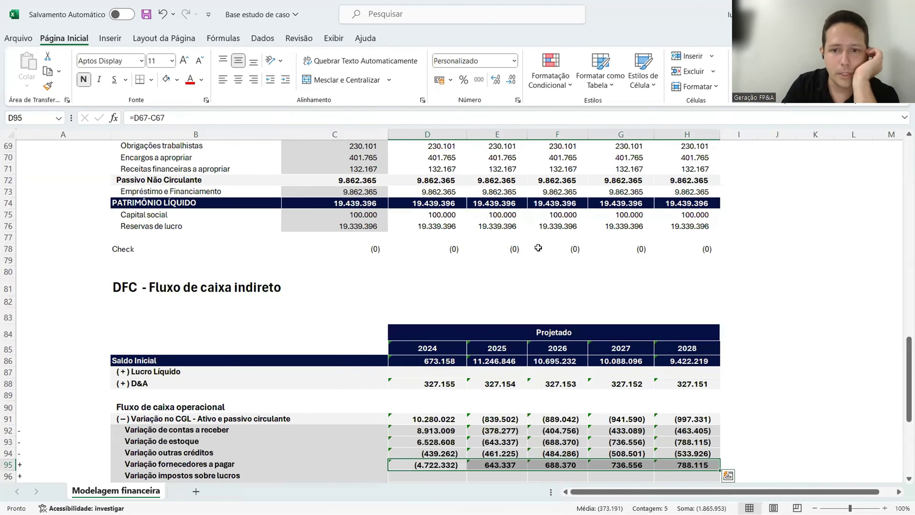
click(548, 248)
- Mark Fornecedores a pagar as ok in the Premissas column and select the 2024 Impostos sobre lucro cell
scroll(534, 303, down, 4)
drag(23, 328, 25, 372)
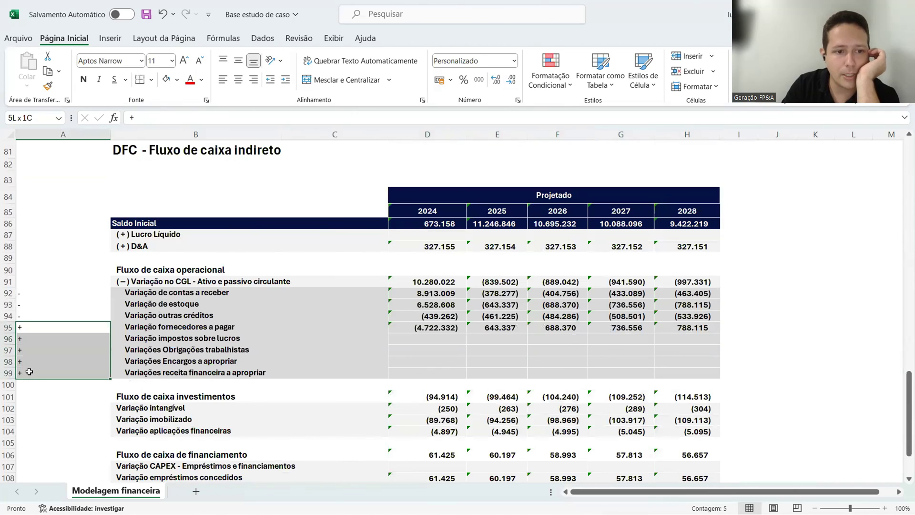
drag(81, 326, 75, 372)
click(413, 327)
scroll(560, 300, up, 8)
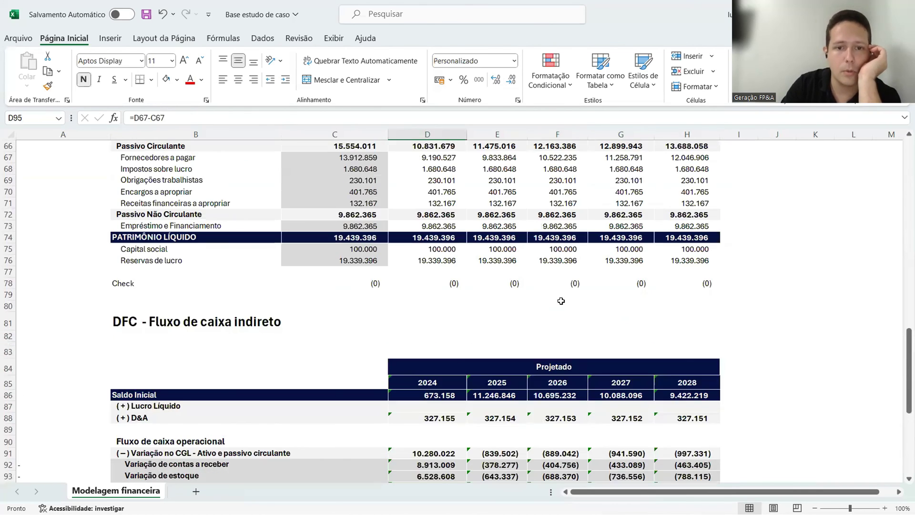
click(69, 265)
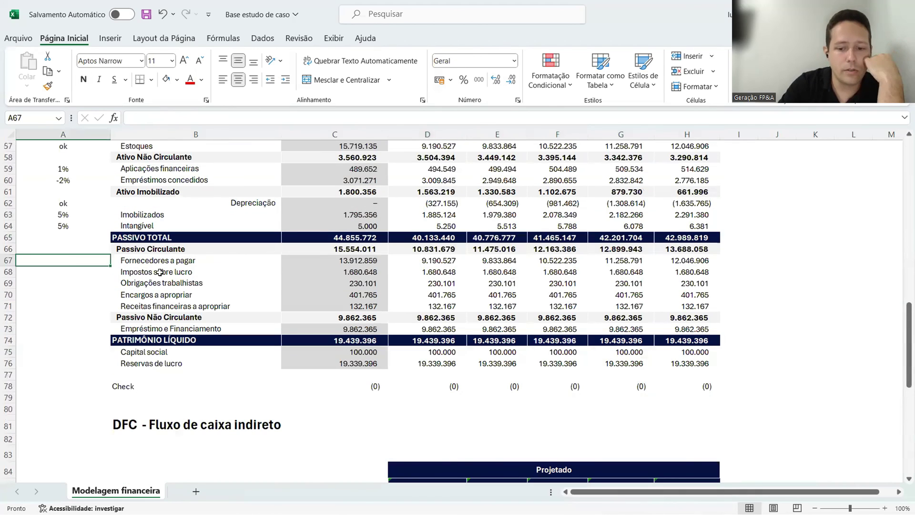
text(ok)
key(Return)
key(Right)
key(Right)
key(Right)
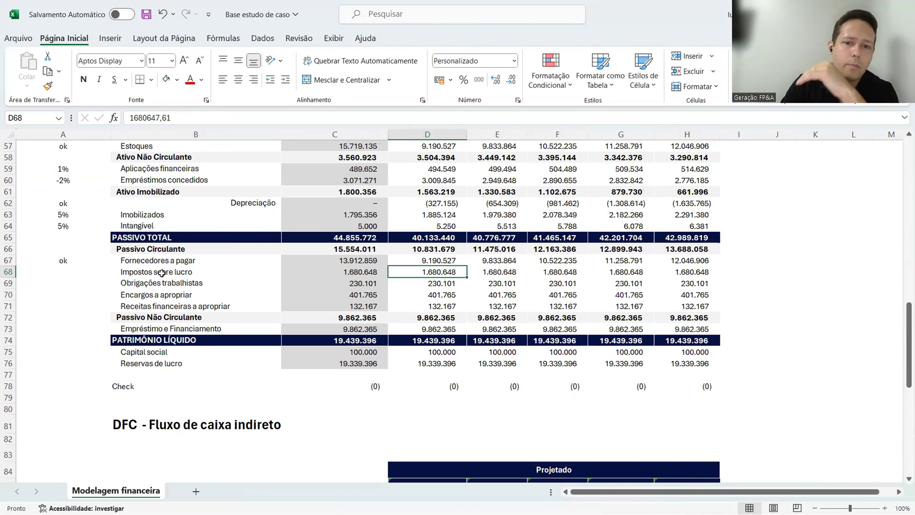
- Set 2024 Impostos sobre lucro in the balance sheet to the 2023 balance grown by the 2024 Carg rate, using =C68*(1+D5)
click(224, 122)
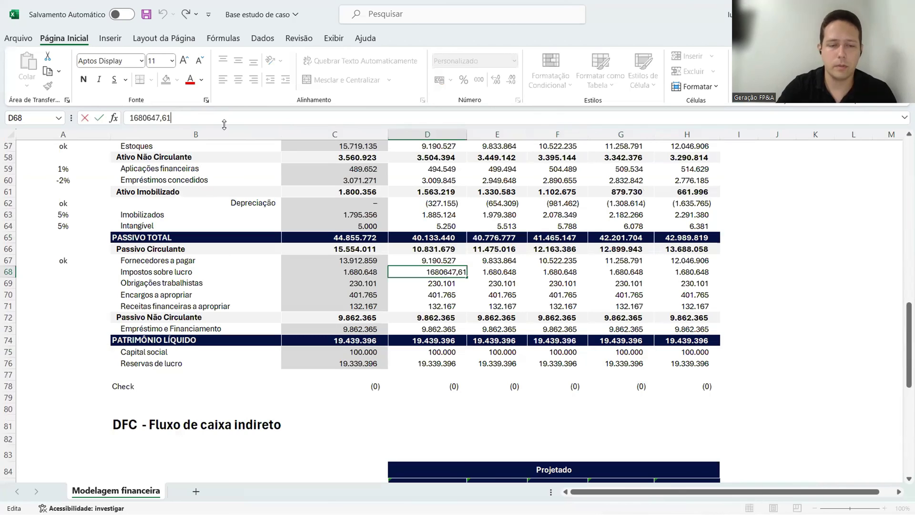
key(BackSpace)
key(BackSpace)
key(BackSpace)
key(BackSpace)
key(BackSpace)
key(BackSpace)
key(BackSpace)
key(BackSpace)
key(BackSpace)
key(BackSpace)
key(Return)
key(Up)
text(=)
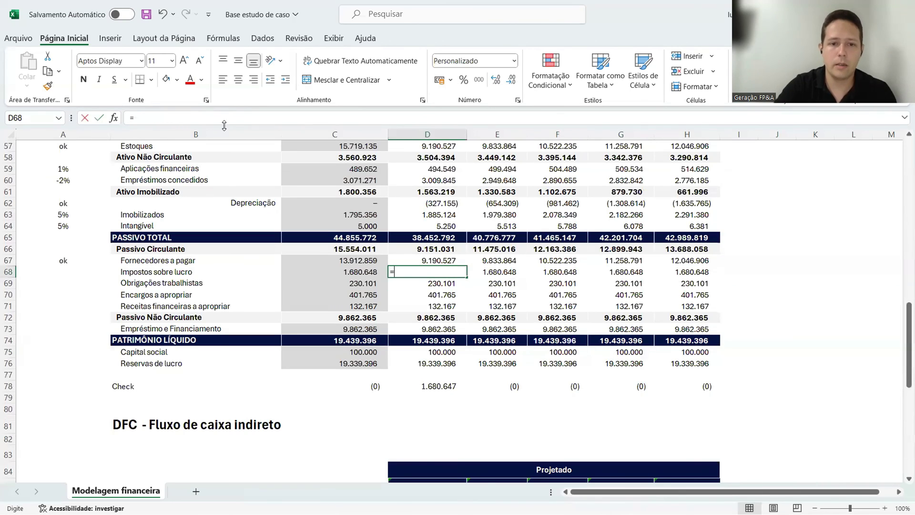
key(Left)
text(*)
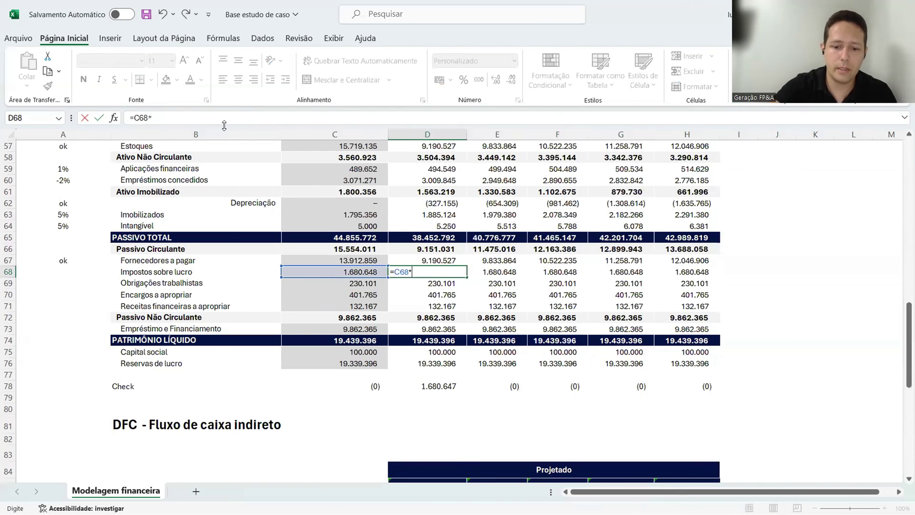
text((1+)
scroll(485, 179, up, 13)
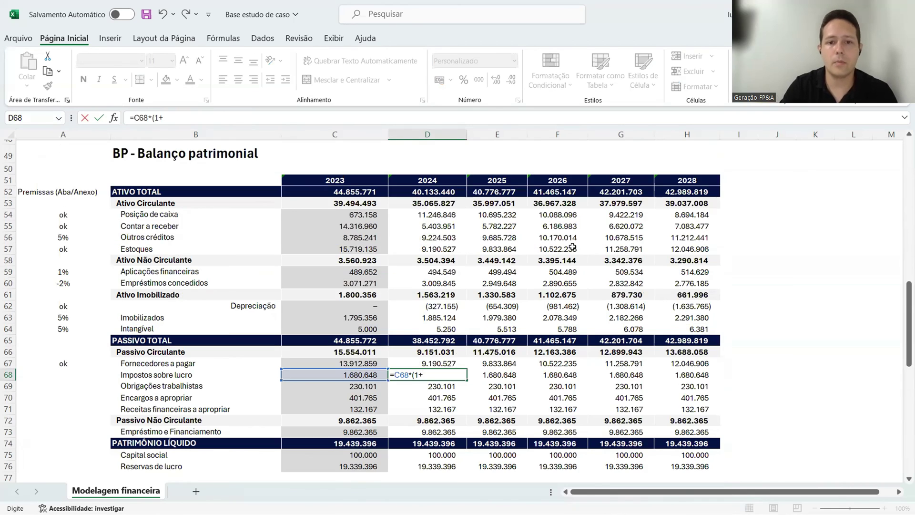
scroll(458, 201, up, 6)
click(458, 200)
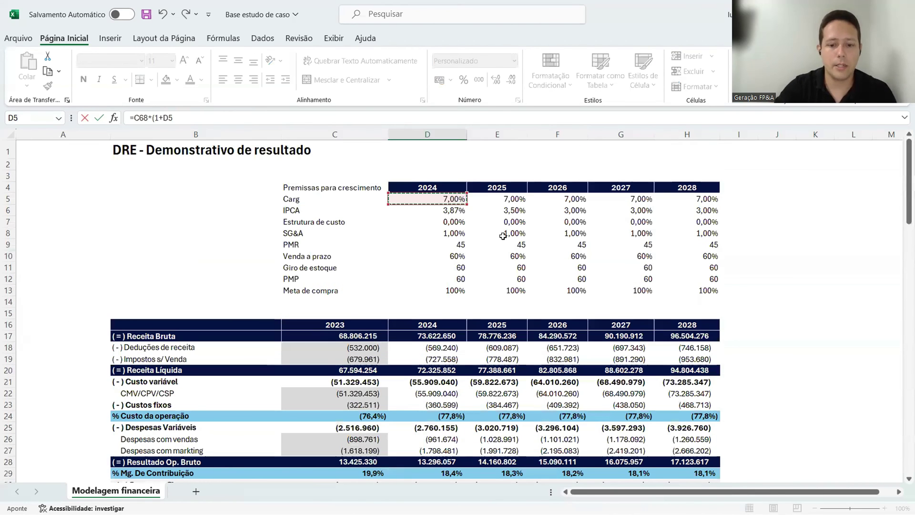
key(Return)
- Copy the 2024 Impostos sobre lucro formula across through 2028
scroll(504, 236, down, 6)
scroll(503, 236, down, 7)
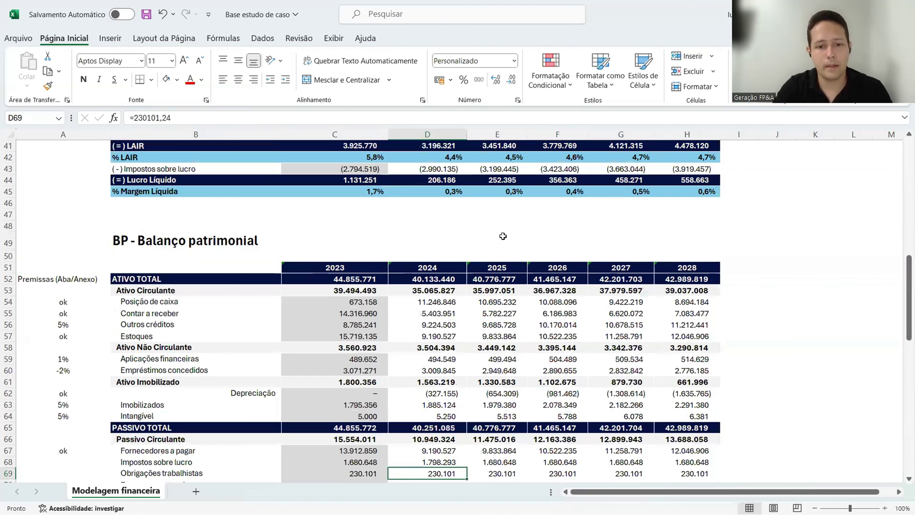
key(Up)
key(shift+Right)
key(shift+Right)
key(shift+Right)
key(shift+Right)
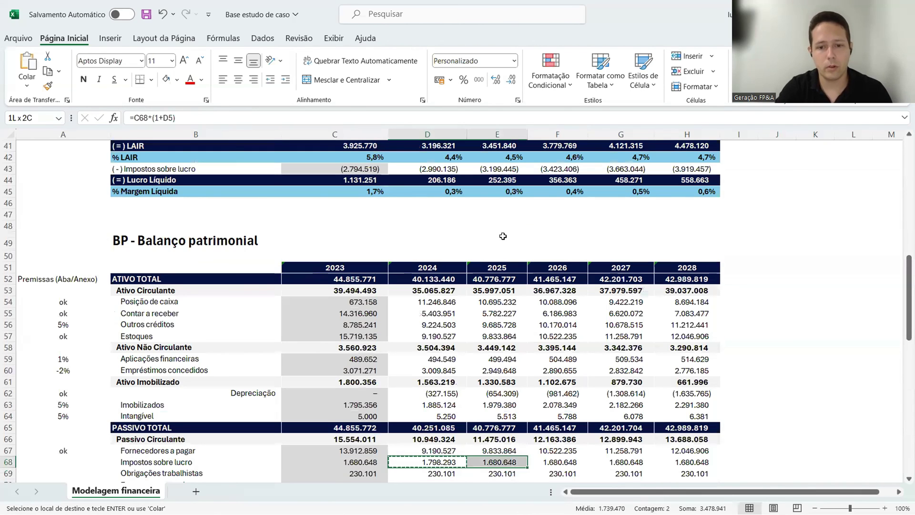
key(ctrl+r)
- Examine the Obrigações trabalhistas and Encargos a apropriar lines in the balance sheet's current liabilities
scroll(514, 260, down, 1)
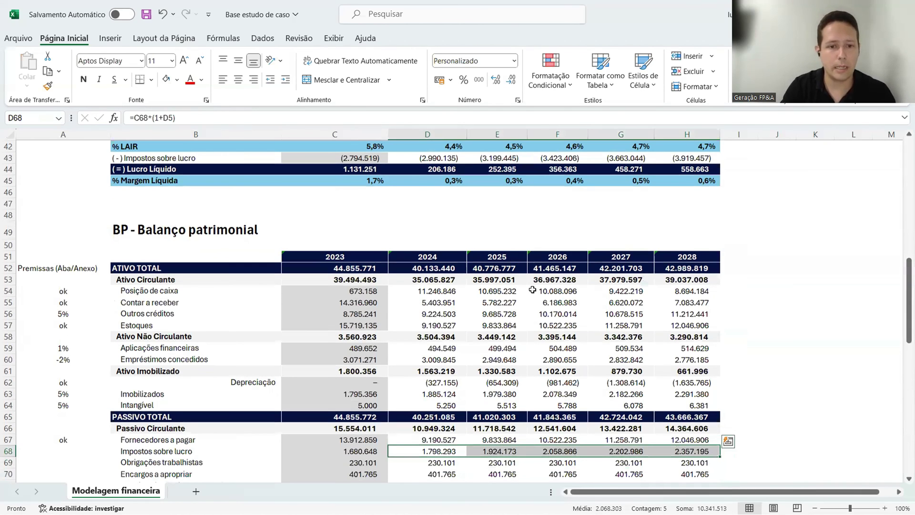
scroll(533, 289, down, 4)
click(192, 302)
click(431, 299)
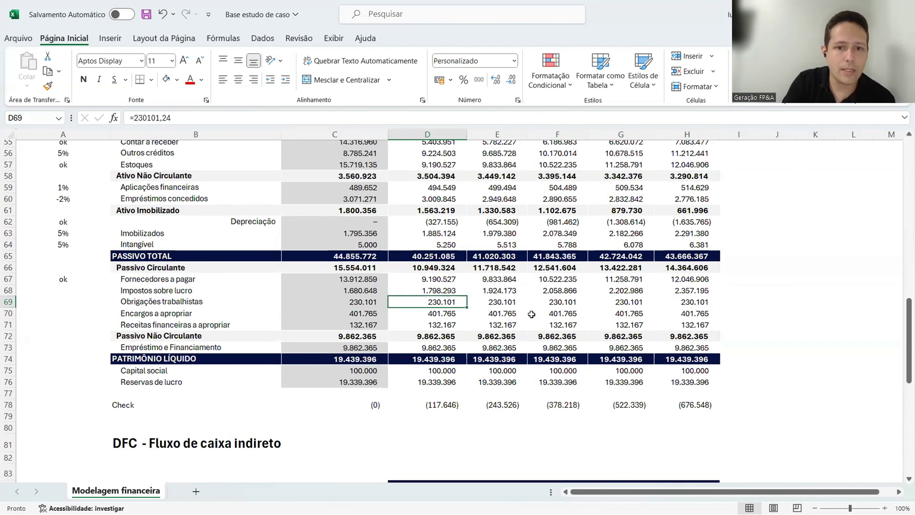
click(140, 299)
click(338, 299)
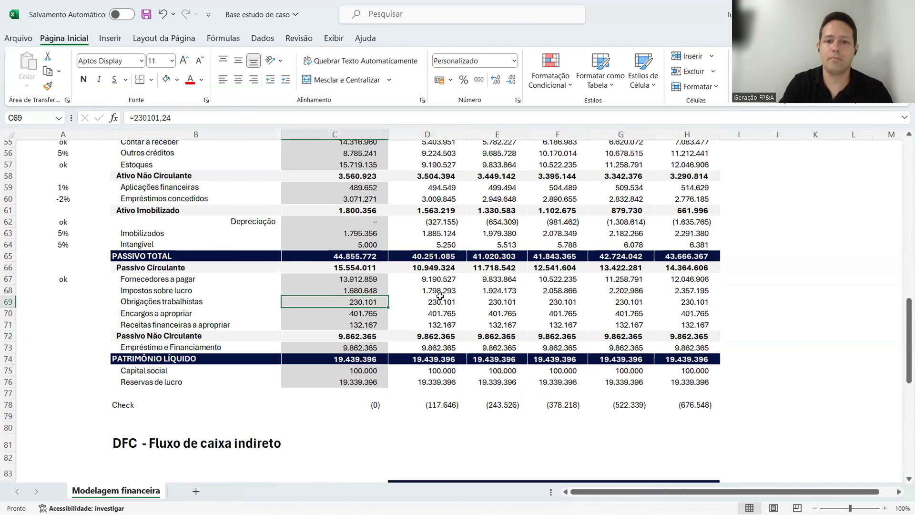
click(447, 301)
click(136, 302)
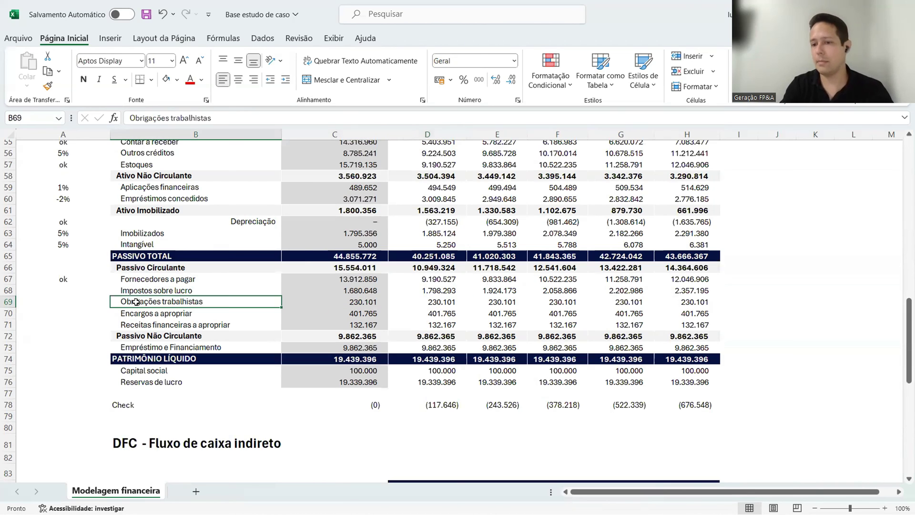
click(164, 313)
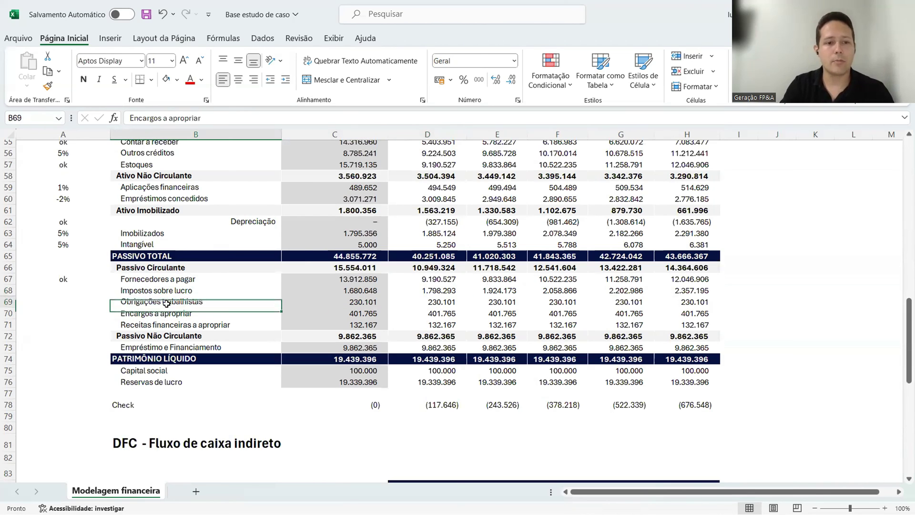
click(166, 302)
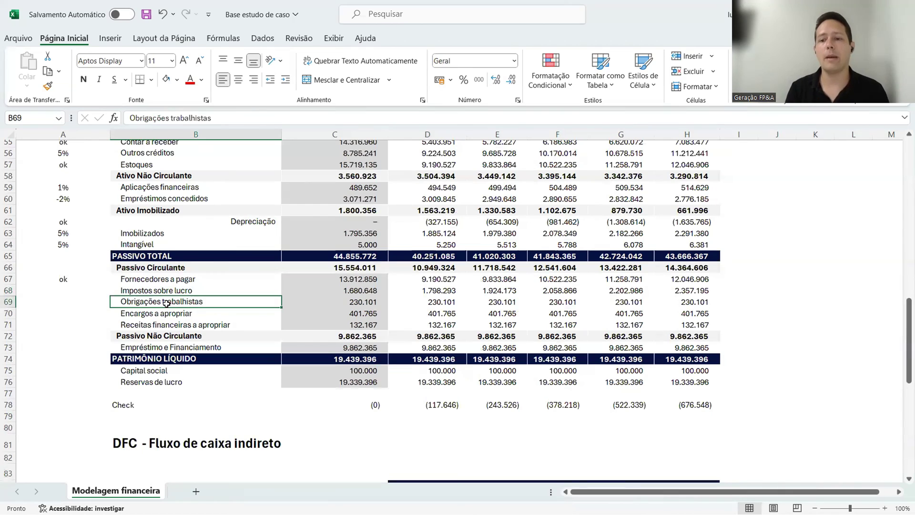
- Set 2024 Obrigações trabalhistas to the 2023 balance grown by the 2024 IPCA and SG&A rates, using =C69*(1+D6)*(1+D8)
click(419, 302)
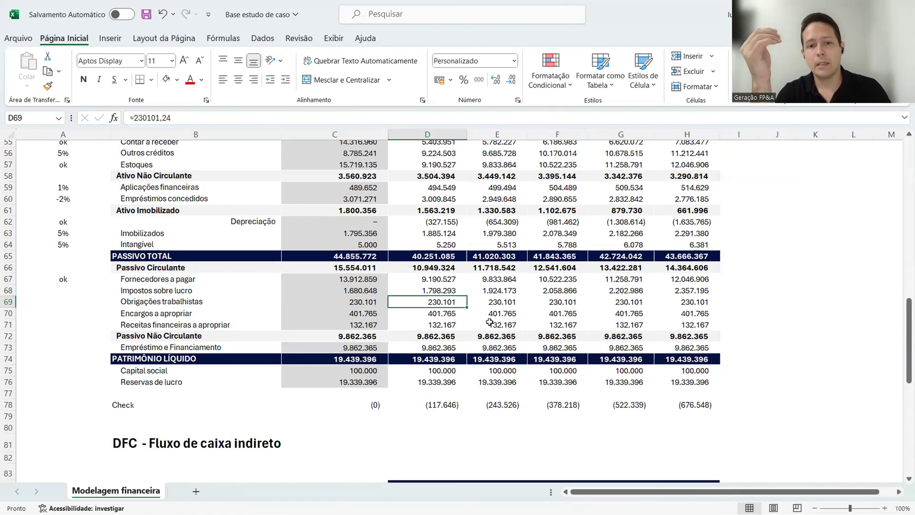
key(F2)
text(1)
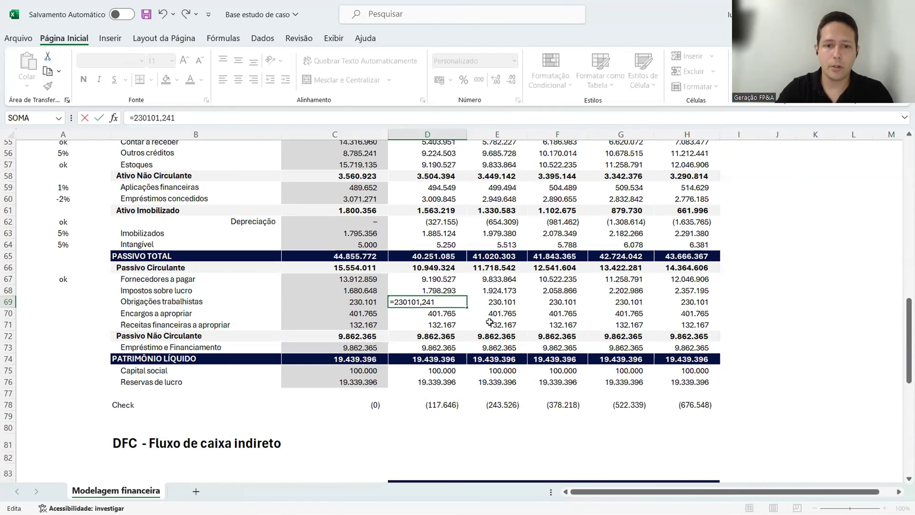
key(BackSpace)
key(BackSpace)
key(BackSpace)
key(BackSpace)
key(BackSpace)
key(BackSpace)
key(BackSpace)
key(BackSpace)
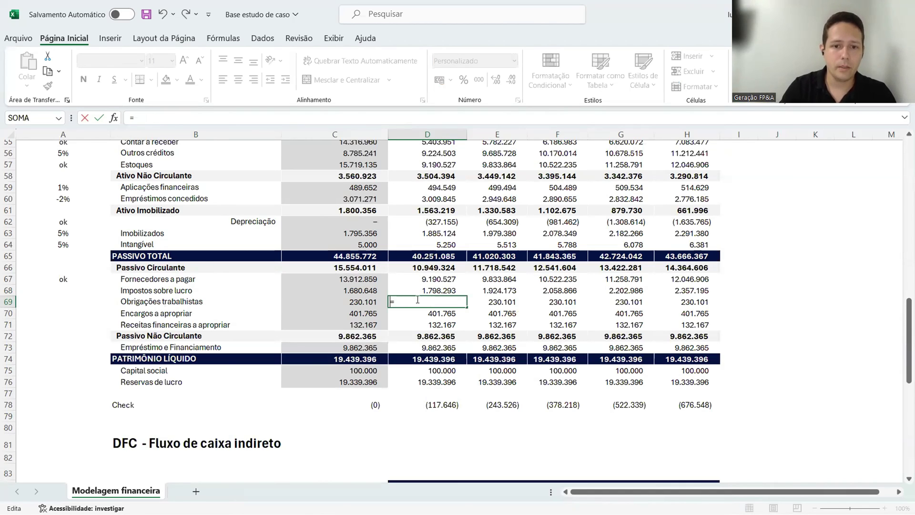
click(365, 303)
text(*)
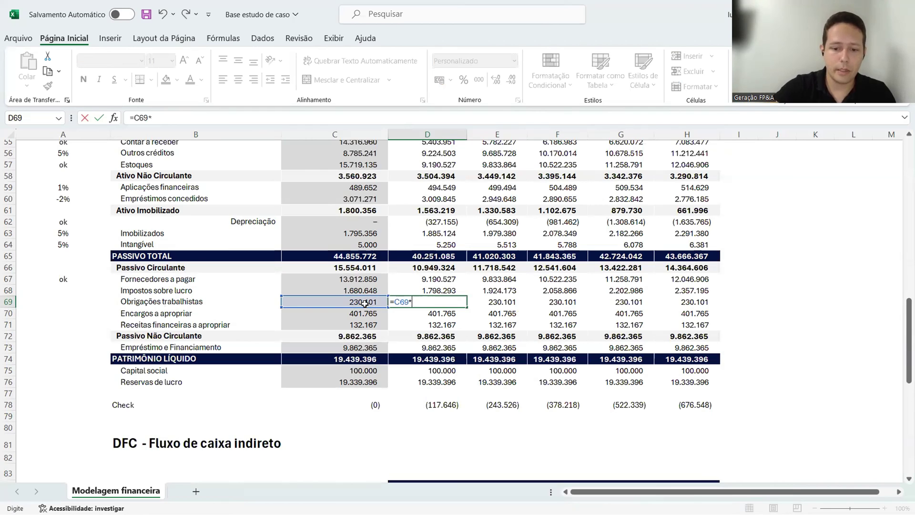
scroll(365, 303, up, 18)
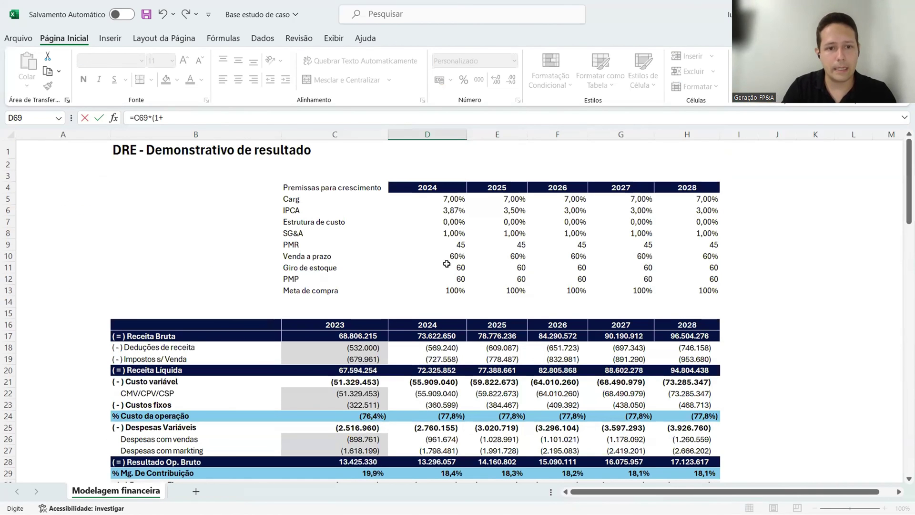
click(445, 212)
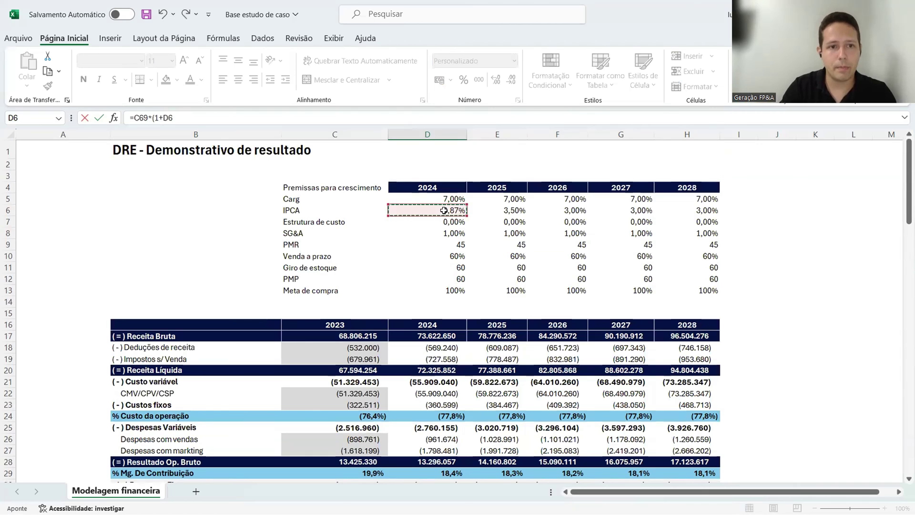
text()*(1+)
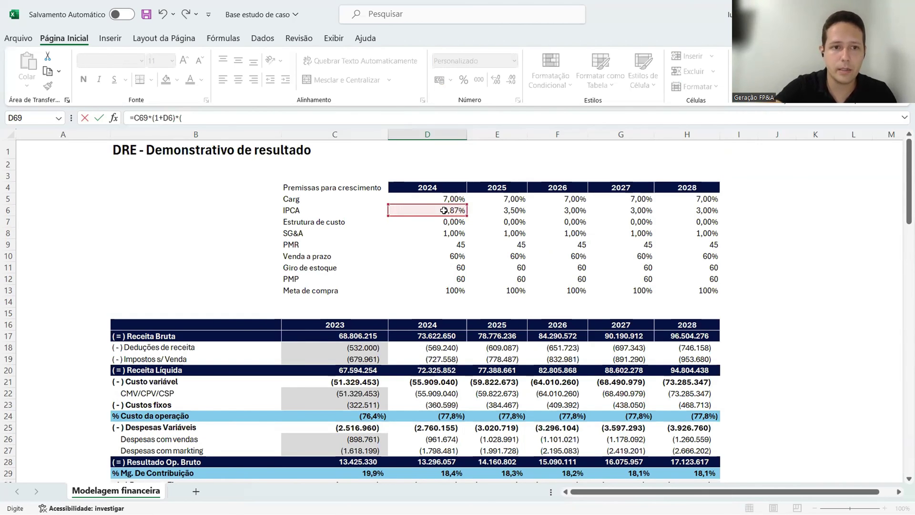
click(451, 233)
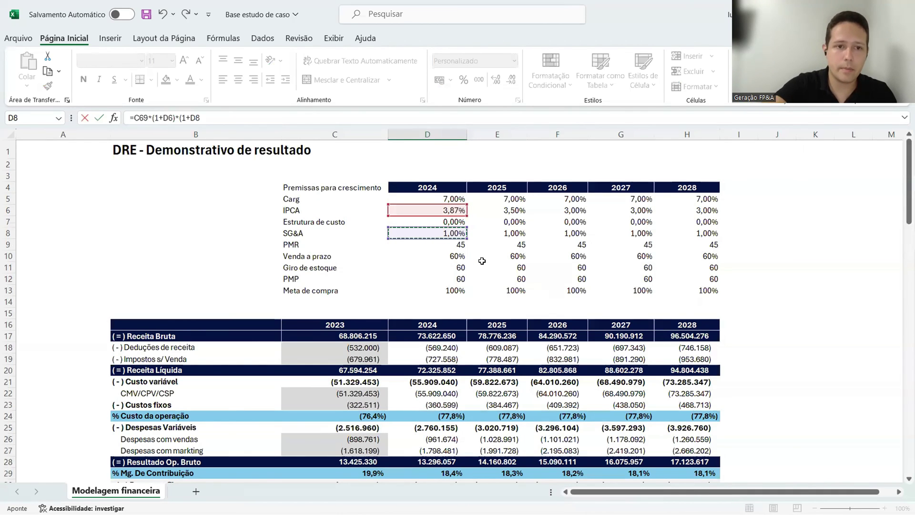
key(Return)
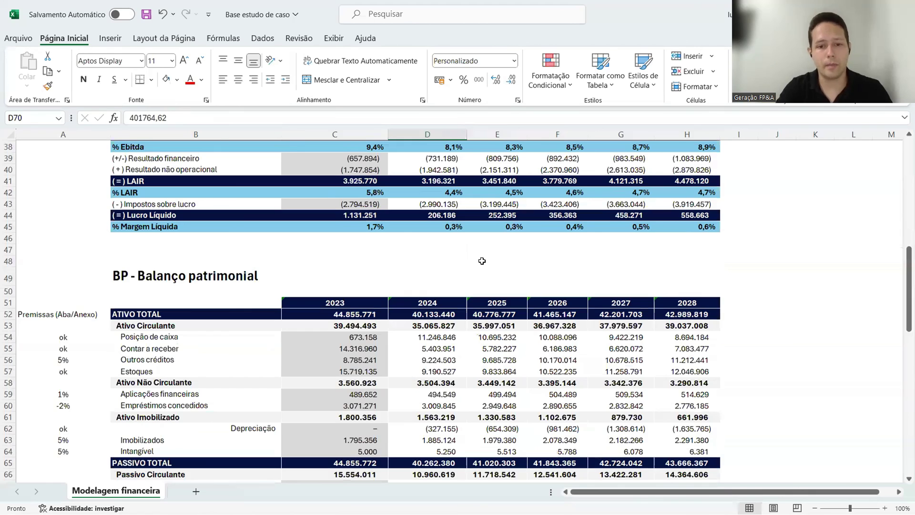
- Copy the 2024 Obrigações trabalhistas formula across through 2028 and inspect the 2024 balance sheet Check
key(Up)
key(F2)
key(Return)
key(Up)
key(ctrl+c)
key(shift+Right)
key(shift+Right)
key(shift+Right)
key(shift+Right)
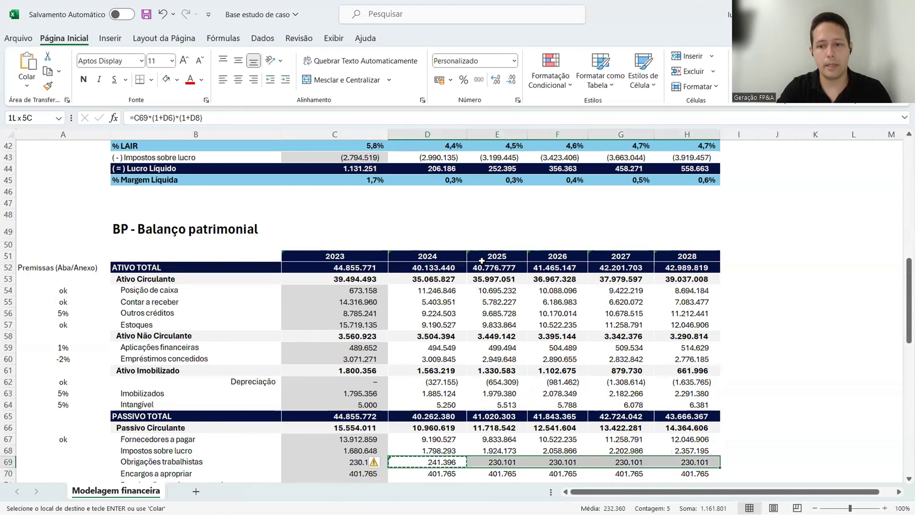
key(Return)
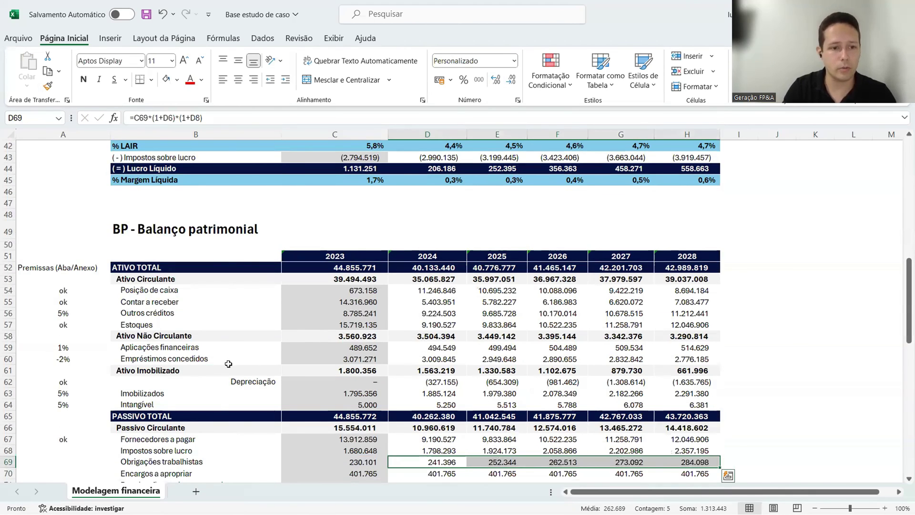
scroll(229, 364, down, 3)
click(435, 462)
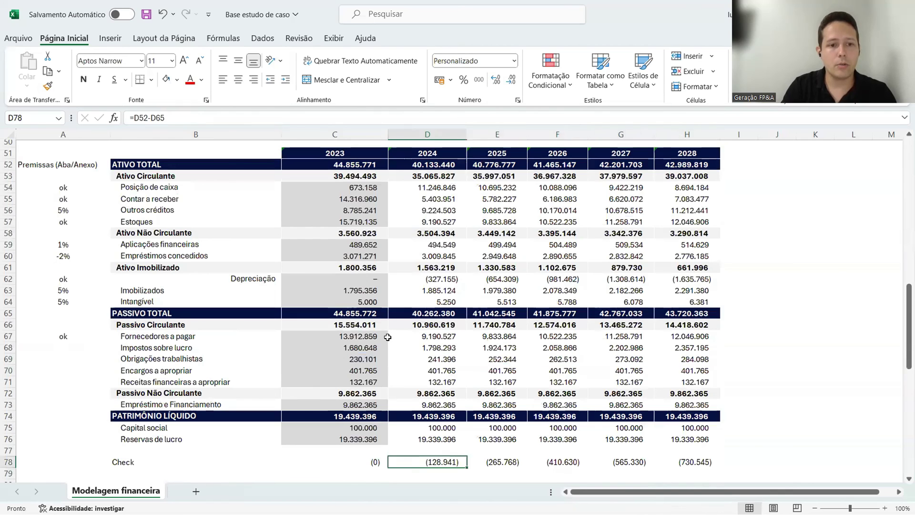
- Copy the 2024 Variação fornecedores a pagar formula down to Variação impostos sobre lucros and Variações Obrigações trabalhistas
scroll(393, 344, down, 10)
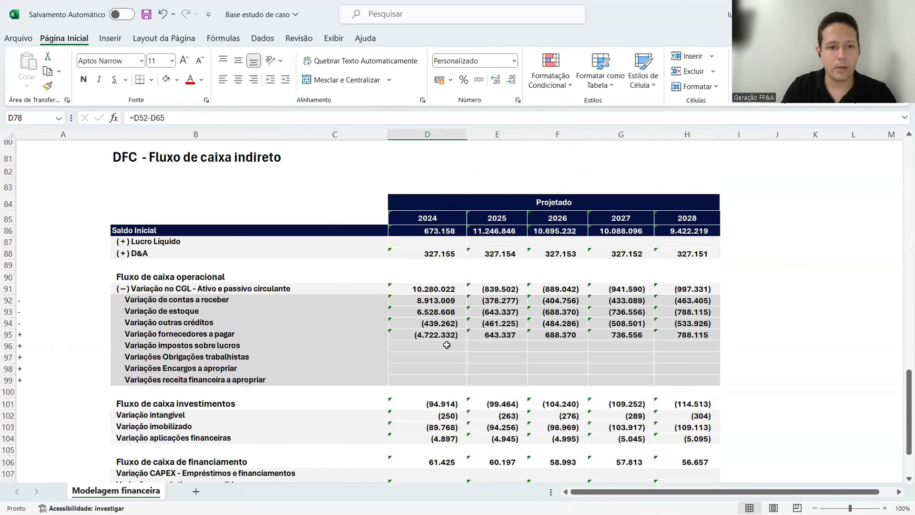
click(446, 345)
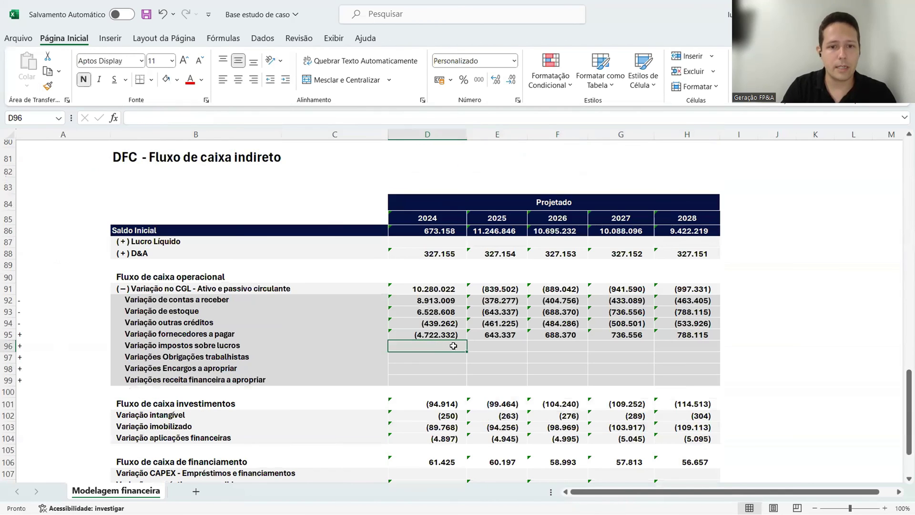
key(Up)
key(ctrl+c)
key(Down)
key(ctrl+v)
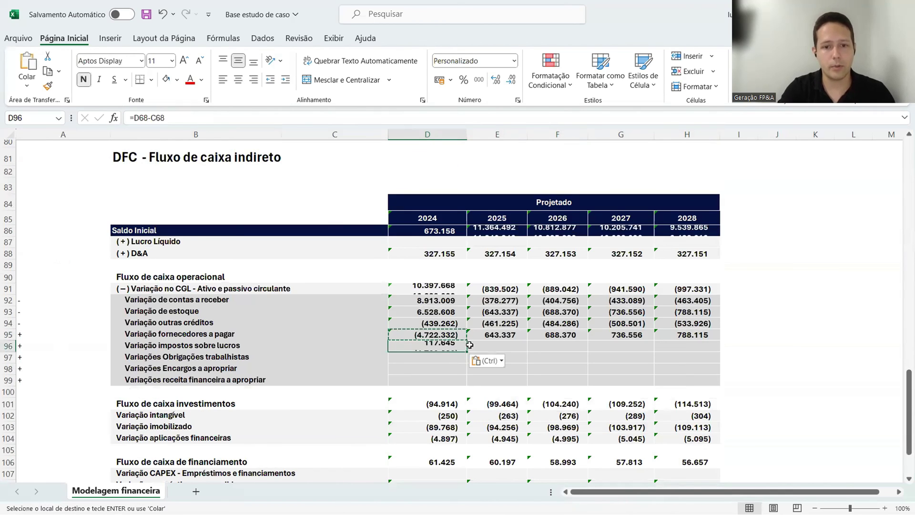
key(Down)
key(ctrl+v)
key(Escape)
key(Down)
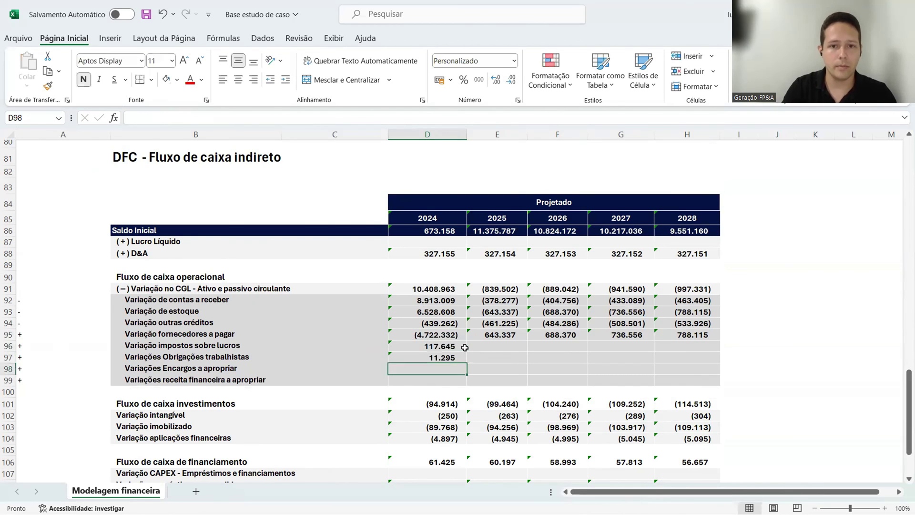
- Check the 2024 balance, and copy the 2024 Variação impostos sobre lucros and Variações Obrigações trabalhistas formulas across through 2028
scroll(464, 350, up, 2)
click(440, 187)
drag(447, 414, 447, 425)
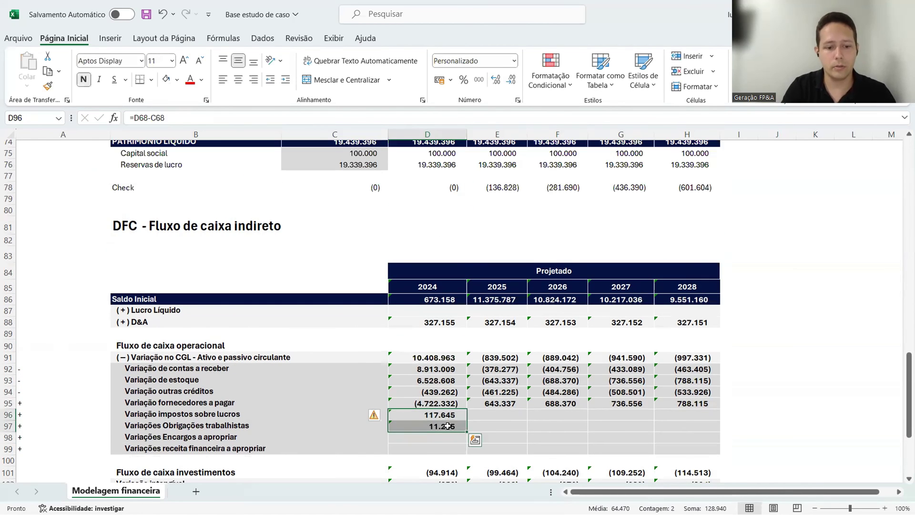
key(ctrl+c)
key(shift+Right)
key(shift+Right)
key(shift+Right)
key(shift+Right)
key(Return)
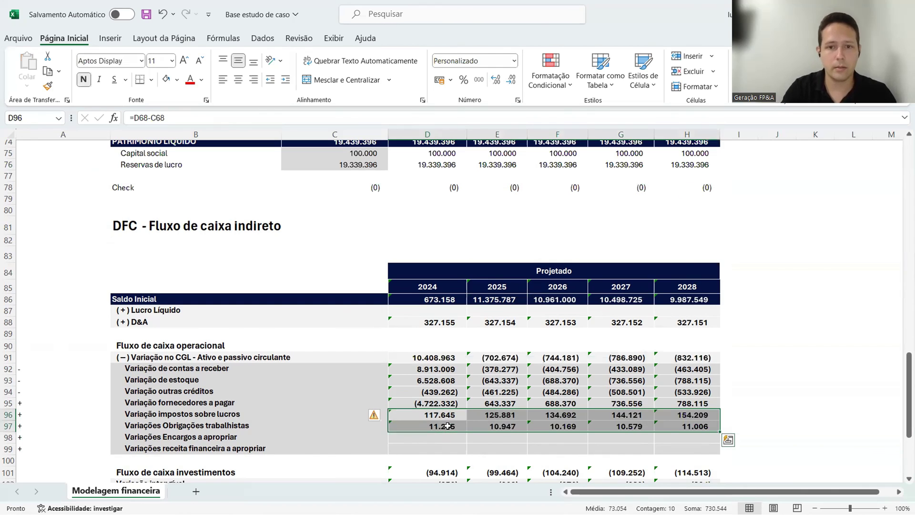
- Inspect the balance sheet and cash flow Check rows and the projected Variação impostos sobre lucros amounts
click(442, 177)
scroll(503, 315, down, 5)
click(461, 396)
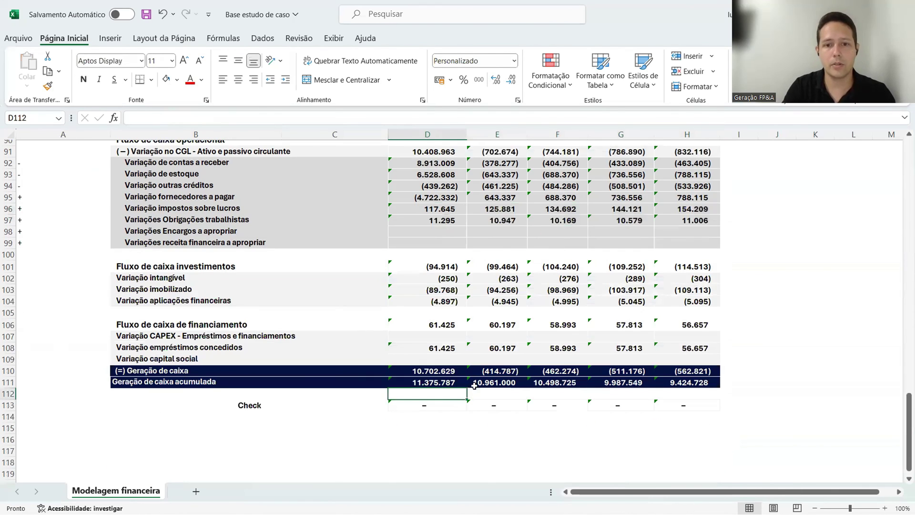
scroll(530, 306, up, 3)
click(447, 315)
click(506, 315)
click(578, 313)
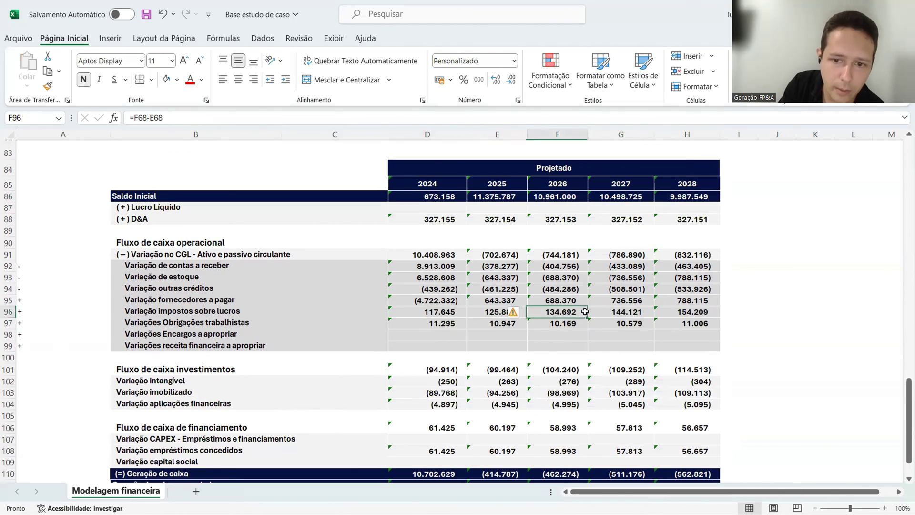
click(448, 333)
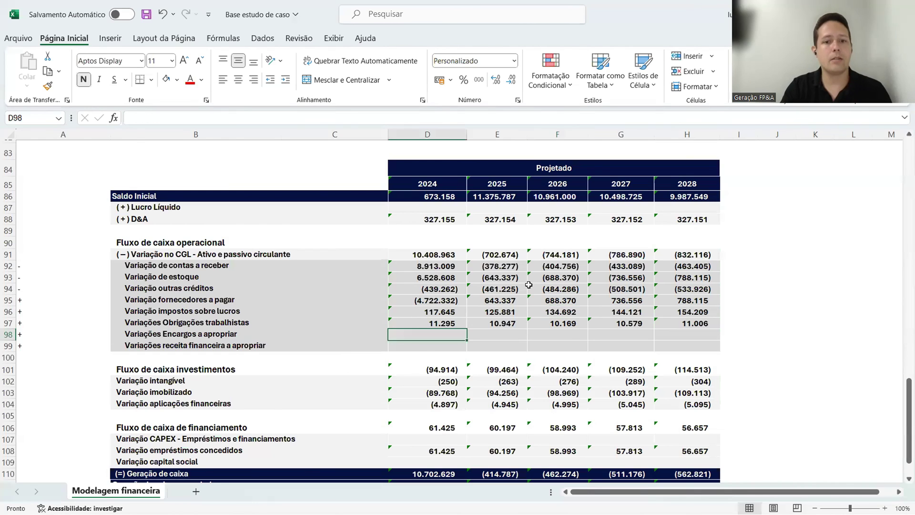
- Mark the assumptions for Impostos sobre lucro and Obrigações trabalhistas in the balance sheet as ok
scroll(528, 284, up, 8)
click(65, 245)
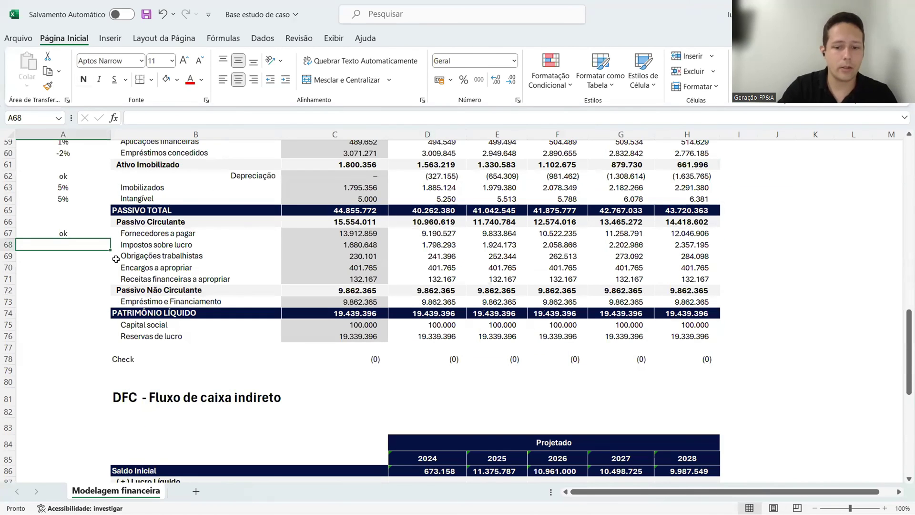
text(ok)
key(Return)
text(ok)
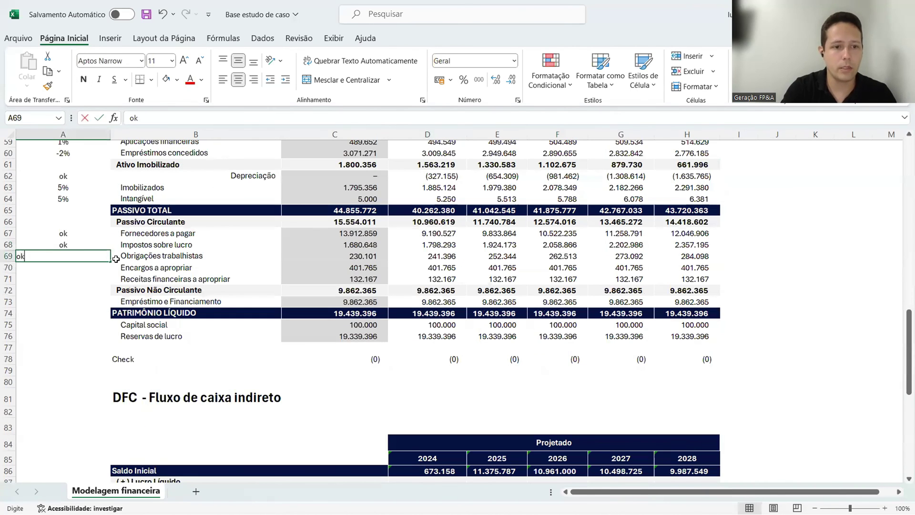
key(Return)
- Project the 2024 Encargos a apropriar from its 2023 balance and the 2024 IPCA using =C70*(1+D6)
click(363, 269)
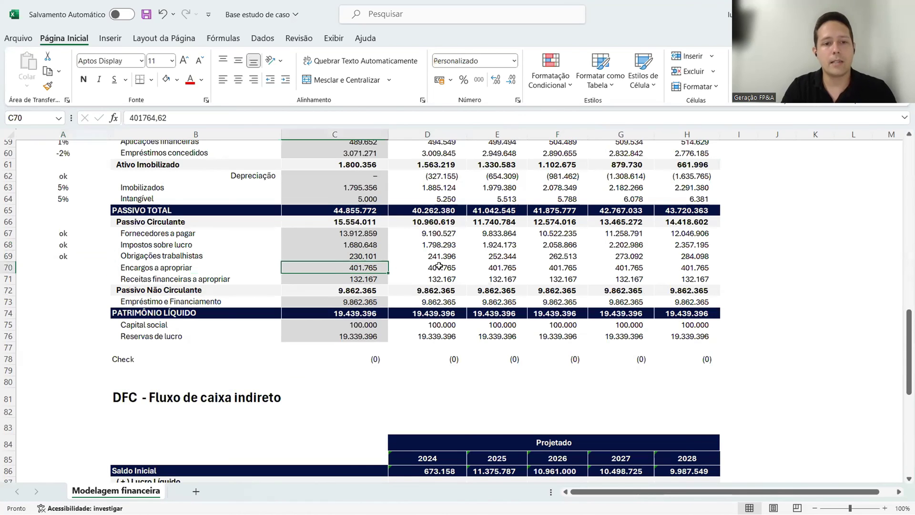
click(439, 266)
click(174, 272)
click(436, 266)
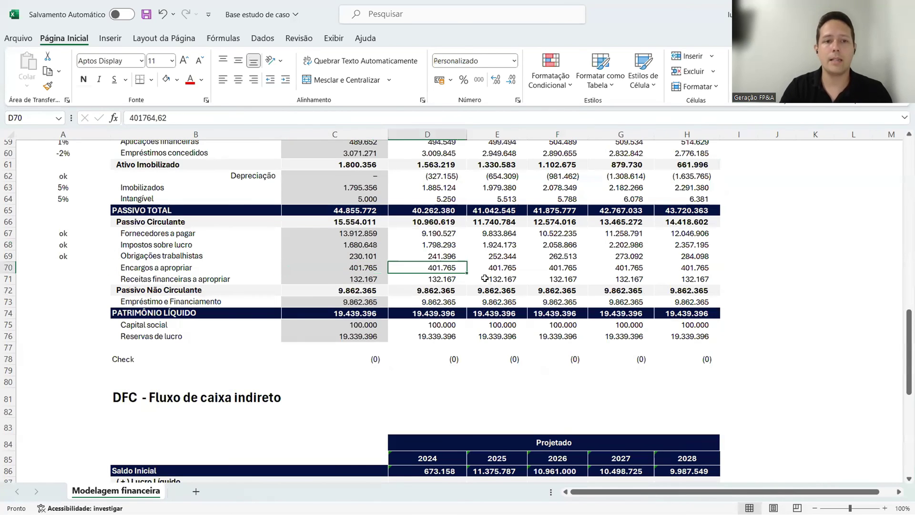
key(F2)
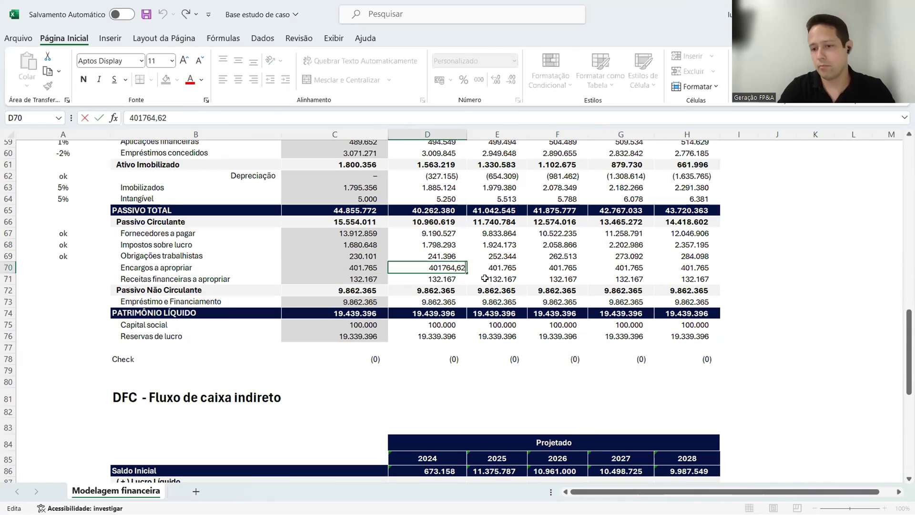
key(BackSpace)
key(BackSpace)
key(BackSpace)
key(BackSpace)
key(BackSpace)
key(BackSpace)
key(BackSpace)
key(BackSpace)
key(BackSpace)
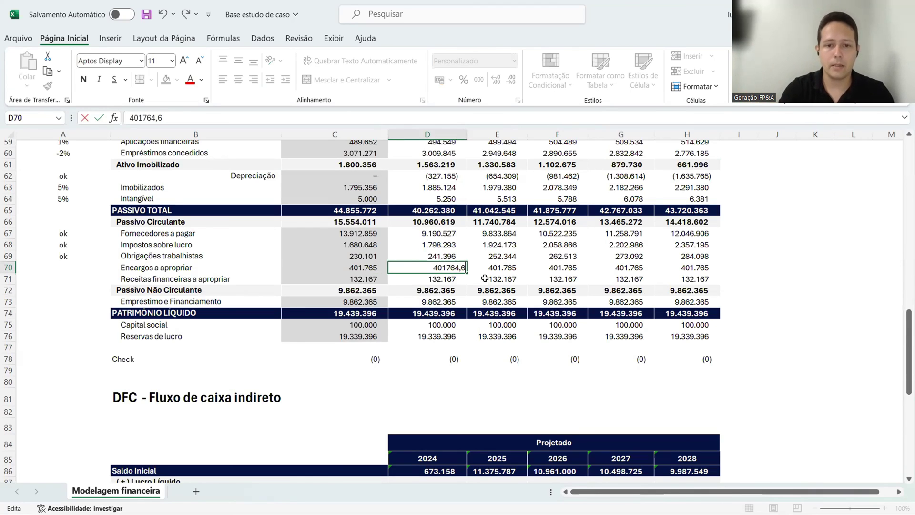
text(=)
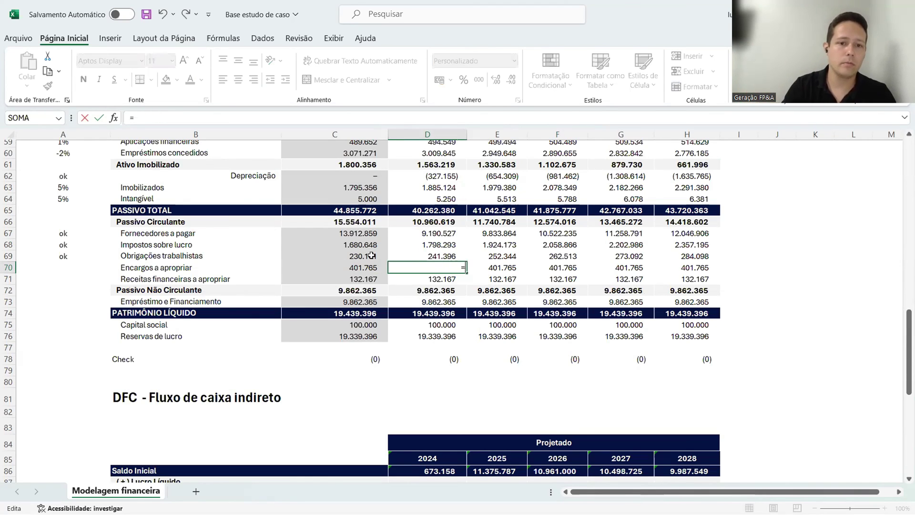
click(353, 268)
text(*)
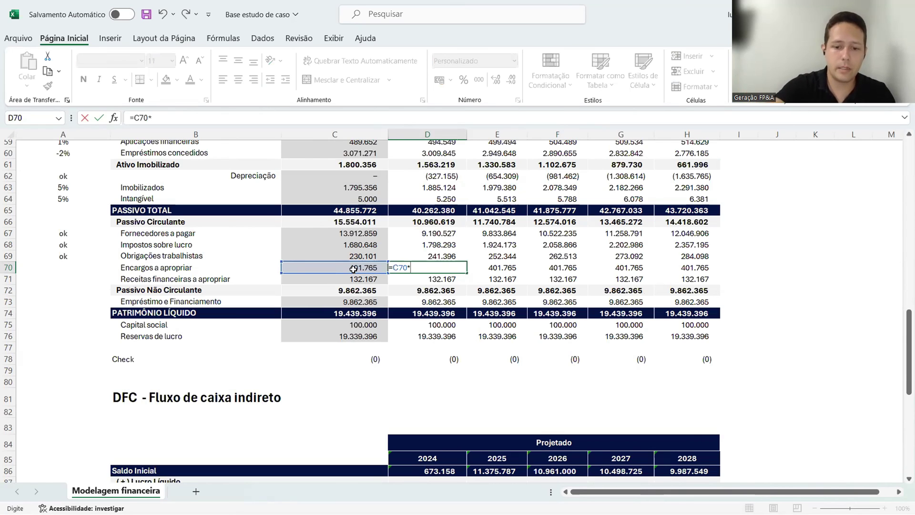
scroll(354, 269, up, 19)
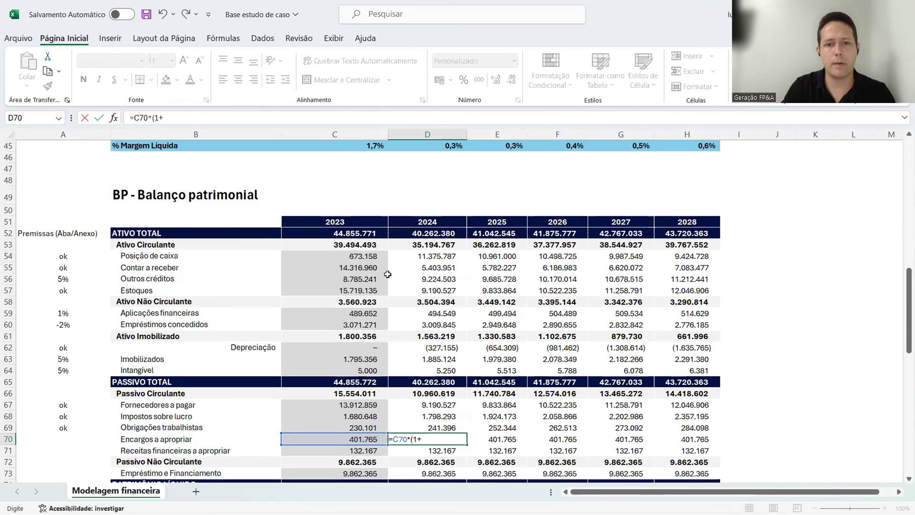
scroll(449, 221, up, 1)
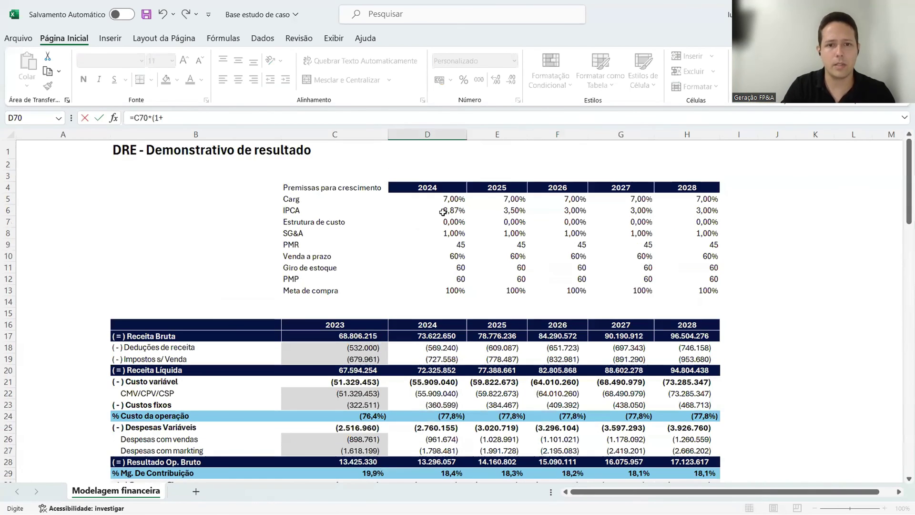
click(442, 210)
text())
scroll(442, 212, down, 14)
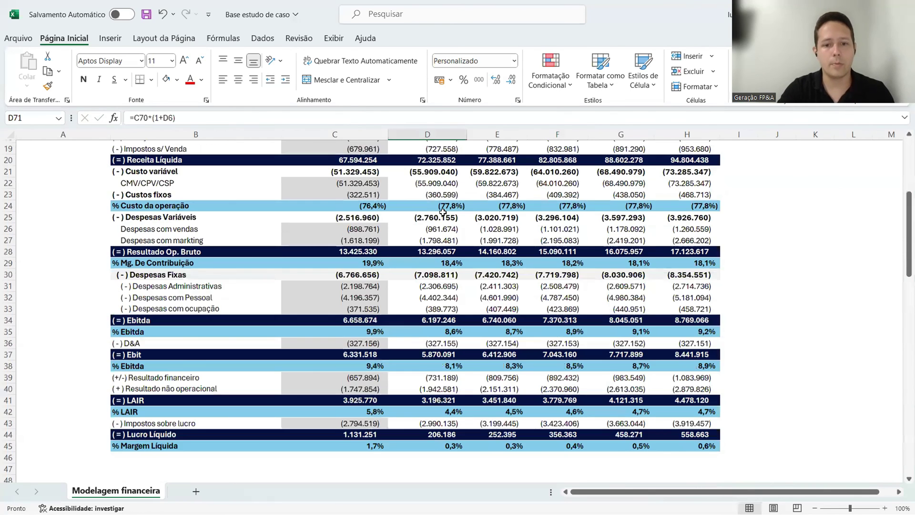
- Copy the 2024 Encargos a apropriar formula across through 2028 and inspect the 2024 Passivo Circulante formula
key(ctrl+Return)
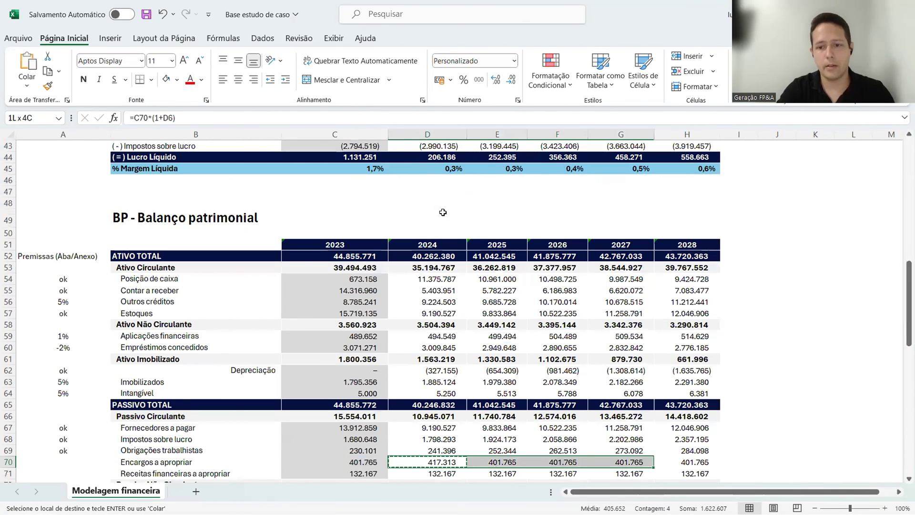
key(ctrl+shift+Right)
key(ctrl+r)
scroll(483, 298, down, 4)
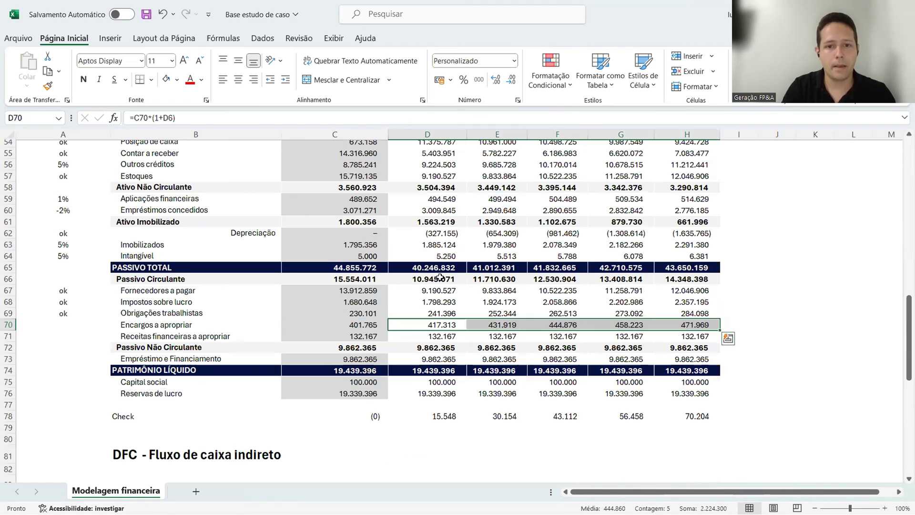
key(Up)
key(Up)
key(Up)
key(Up)
- Copy the 2024–2028 Variações Obrigações trabalhistas formulas down to Variações Encargos a apropriar in the cash flow
scroll(488, 300, down, 9)
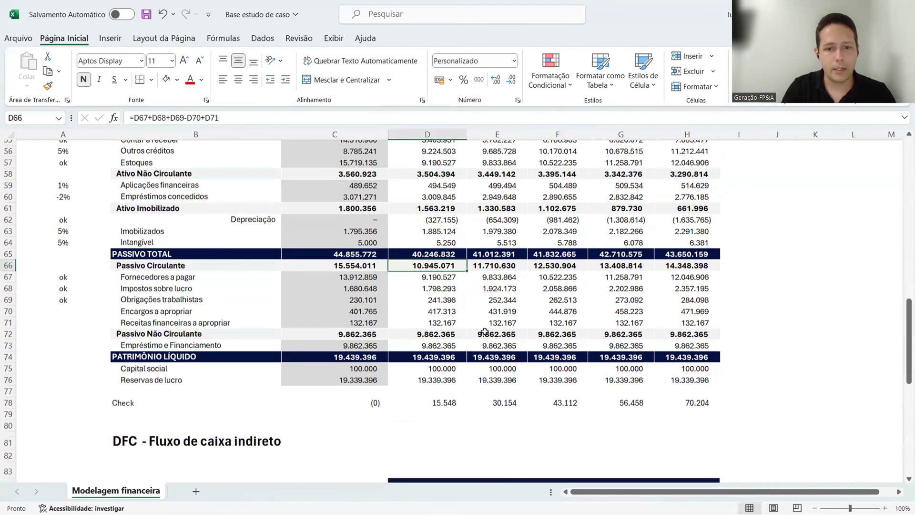
click(443, 345)
key(ctrl+shift+Right)
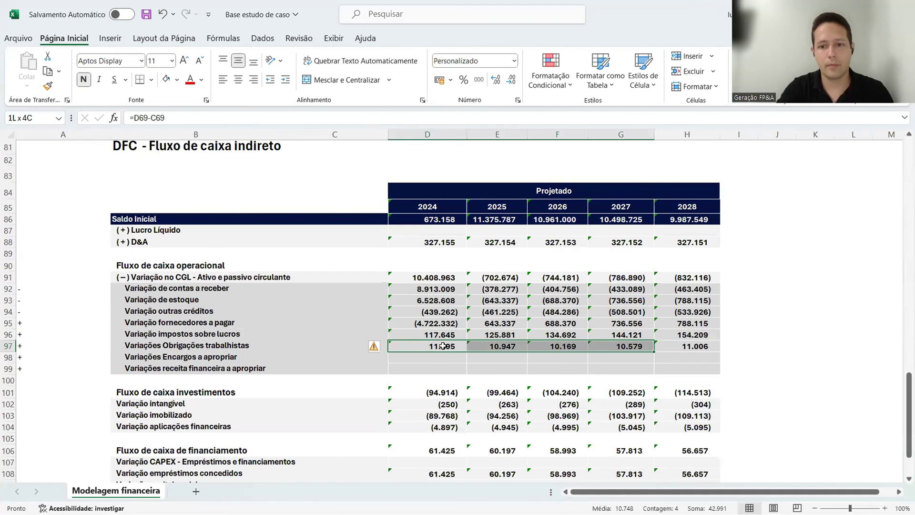
key(ctrl+c)
key(Down)
key(ctrl+v)
key(Down)
key(Escape)
key(Up)
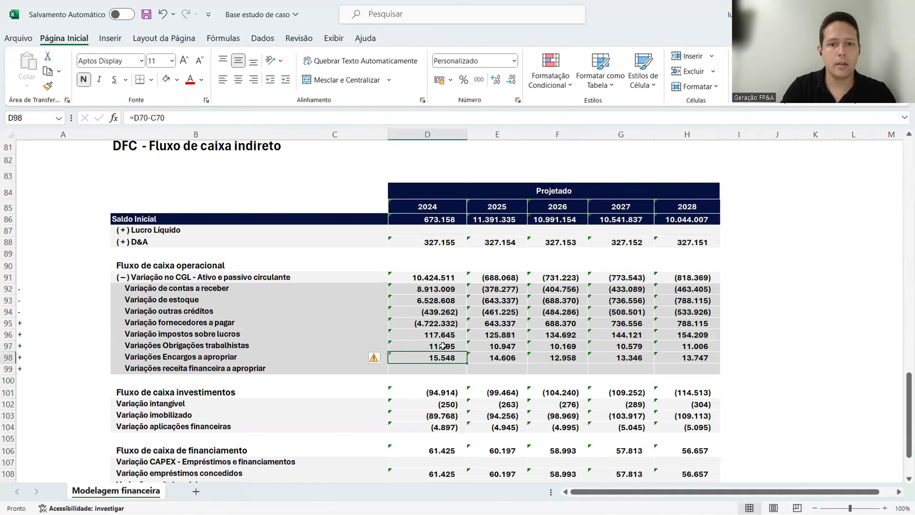
- Inspect the projected balance sheet Check row and the references and signs in the 2024 Passivo Circulante formula
scroll(437, 175, up, 2)
click(437, 175)
key(Right)
key(Right)
key(Right)
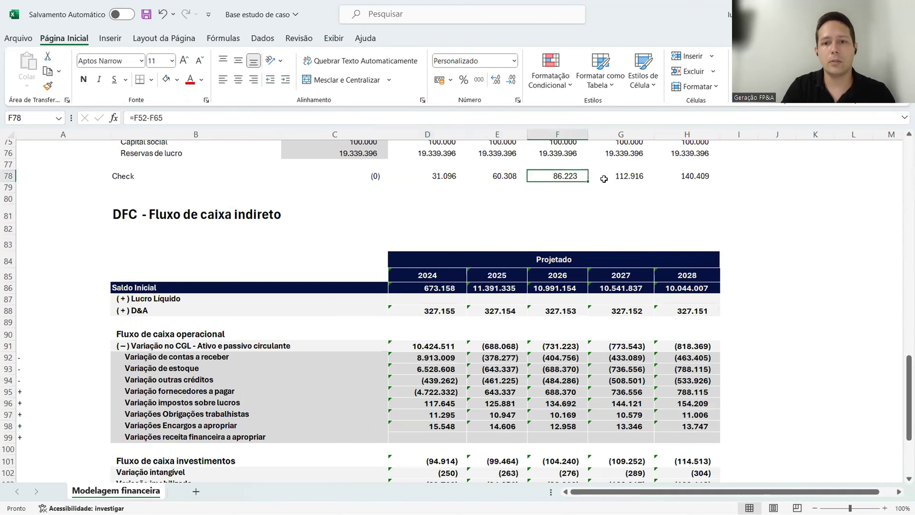
scroll(441, 282, up, 5)
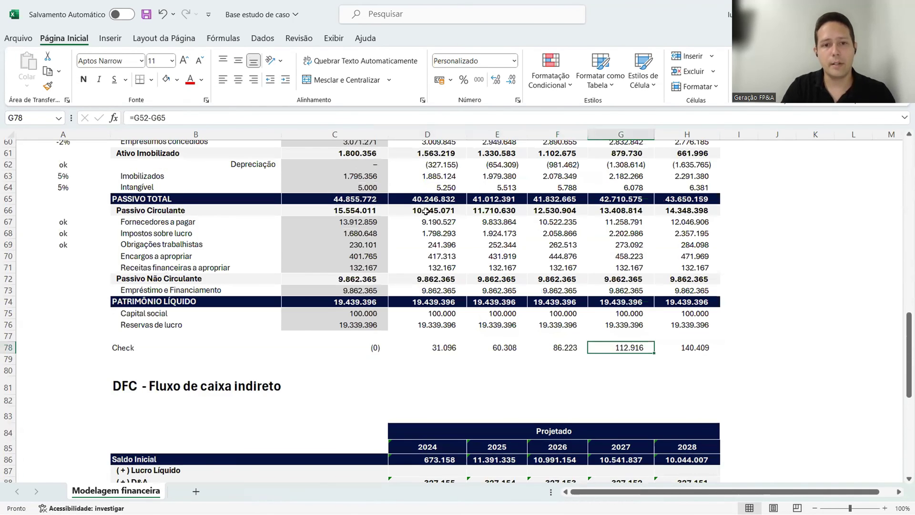
click(426, 210)
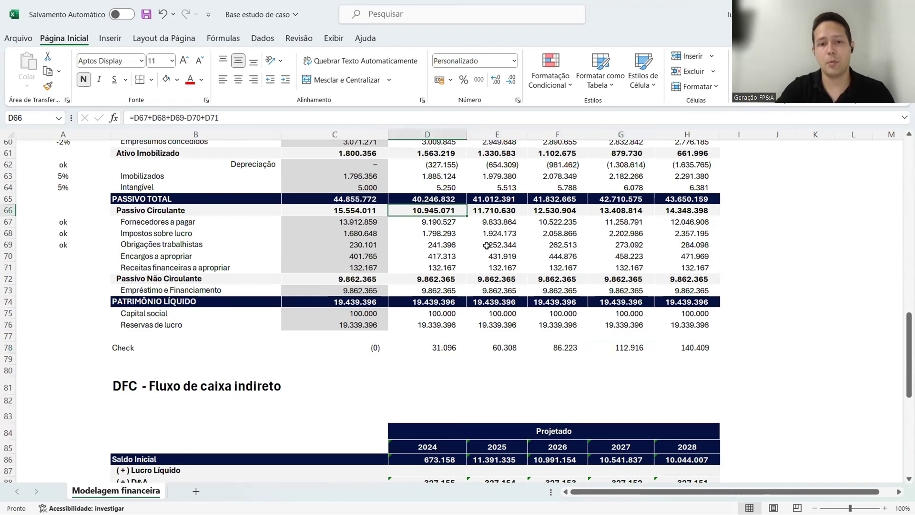
key(F2)
key(Escape)
key(F2)
key(Escape)
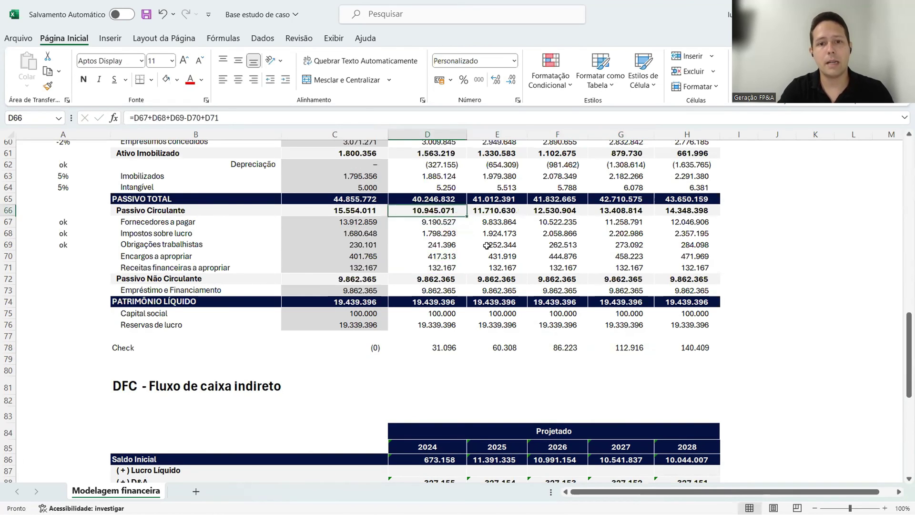
key(F2)
key(Escape)
- Compare Encargos a apropriar with Obrigações trabalhistas, examining their 2024 formulas and how Passivo Circulante sums them
click(143, 257)
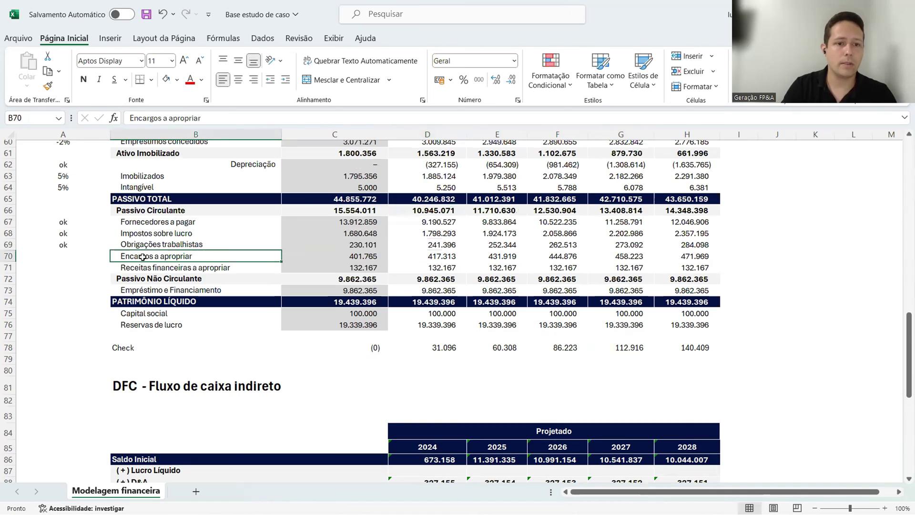
click(178, 246)
click(174, 257)
click(176, 246)
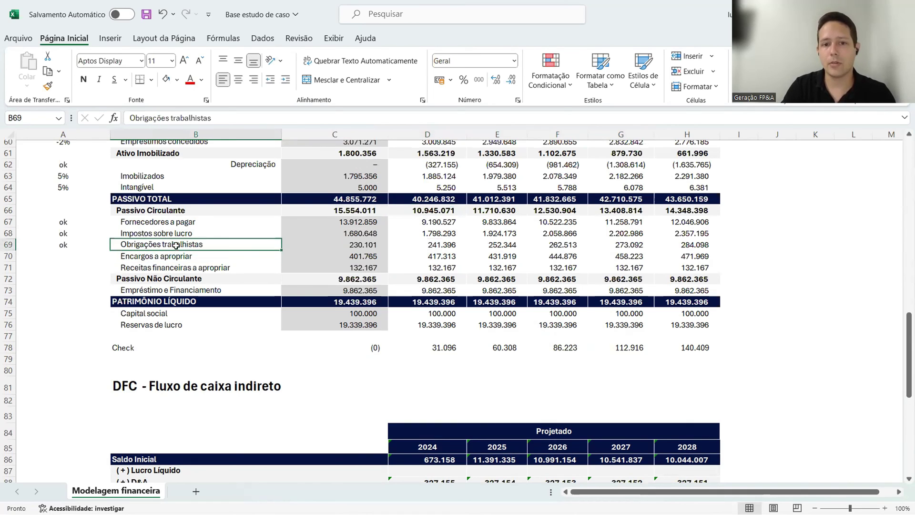
click(177, 256)
click(180, 244)
click(182, 266)
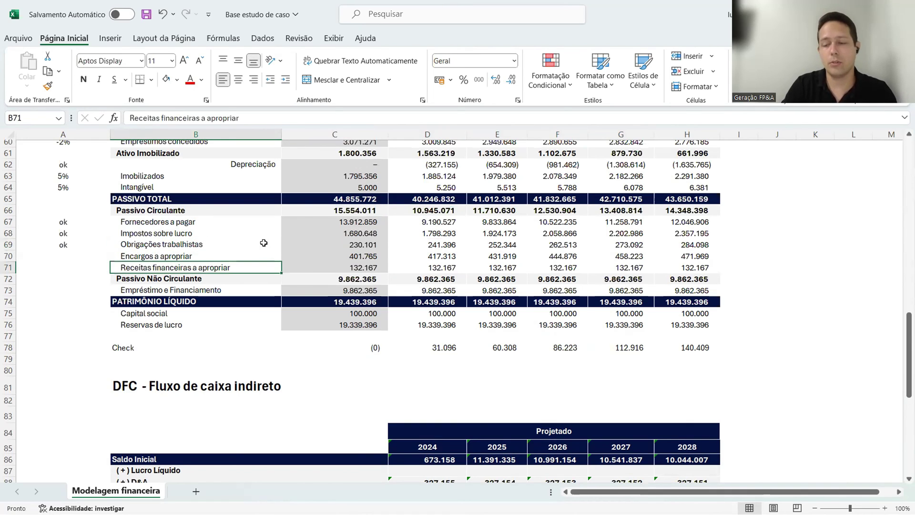
click(446, 208)
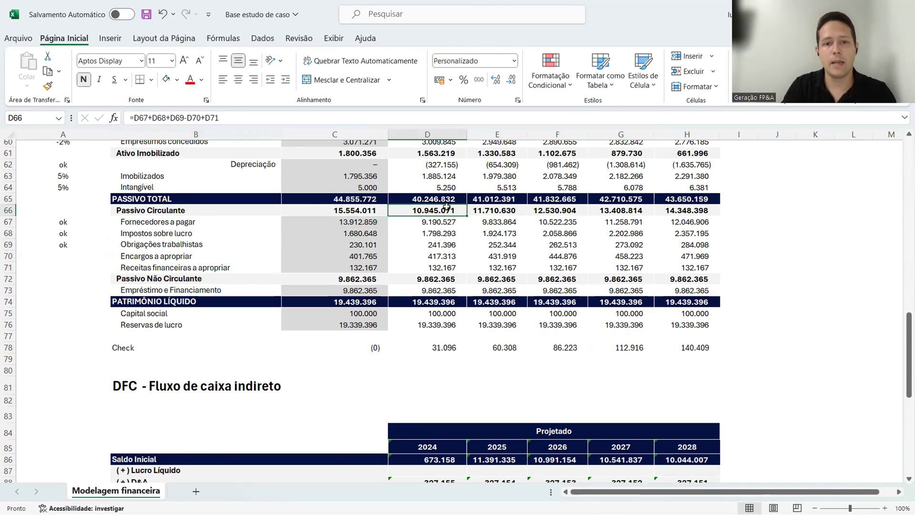
click(233, 117)
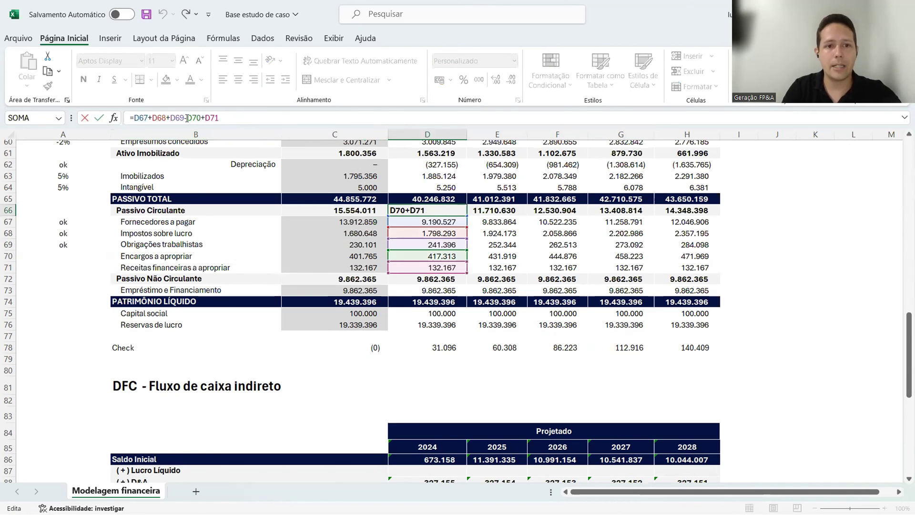
key(Return)
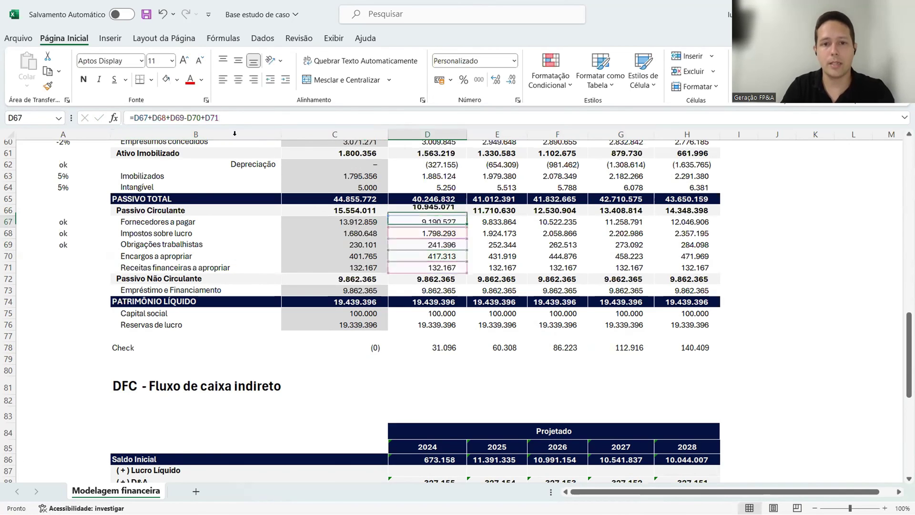
click(197, 250)
click(438, 254)
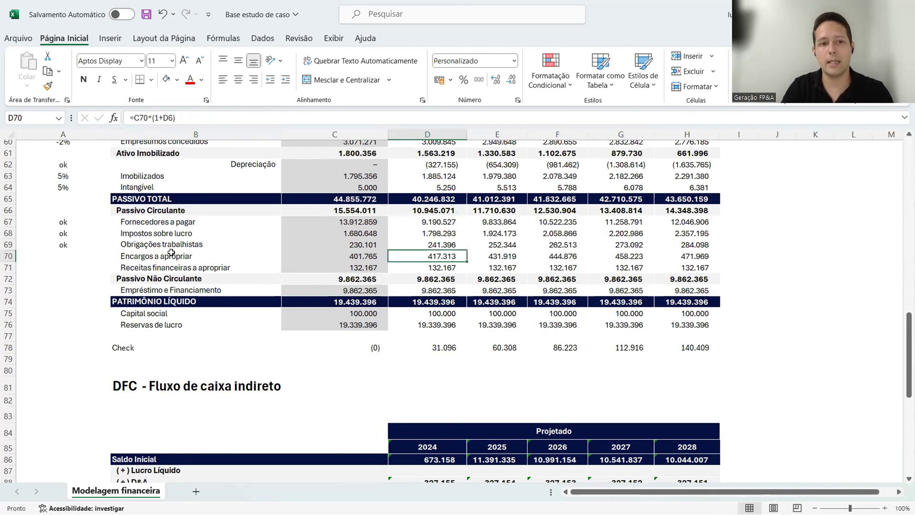
click(171, 253)
click(432, 246)
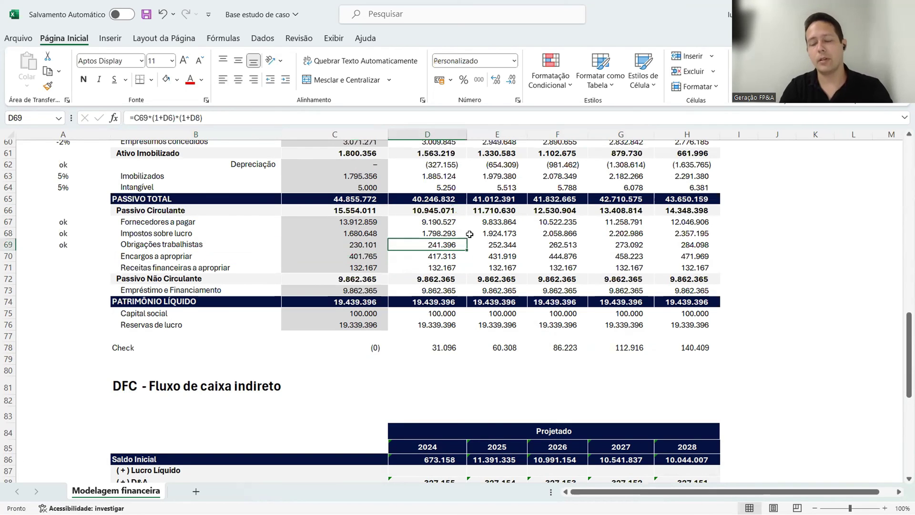
- Enclose D70-C70 in parentheses in the 2024 Variações Encargos a apropriar formula and invert its sign
scroll(472, 237, down, 7)
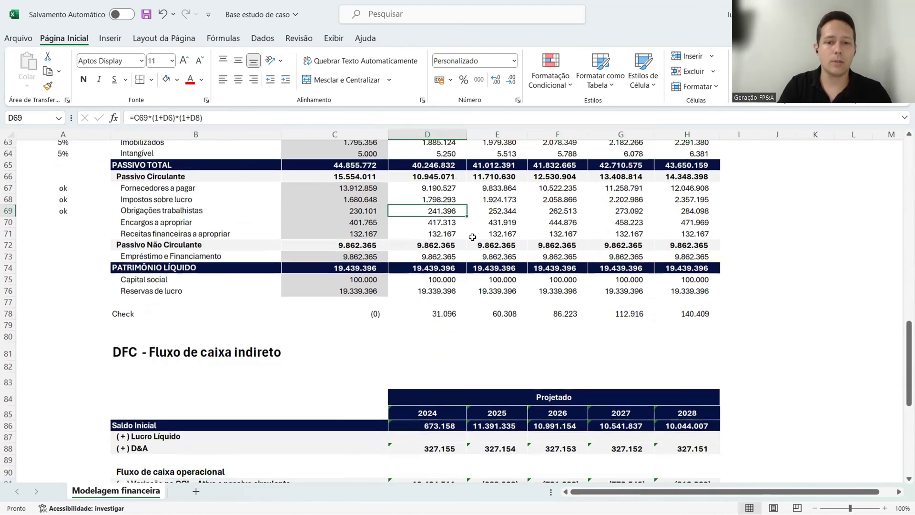
click(458, 356)
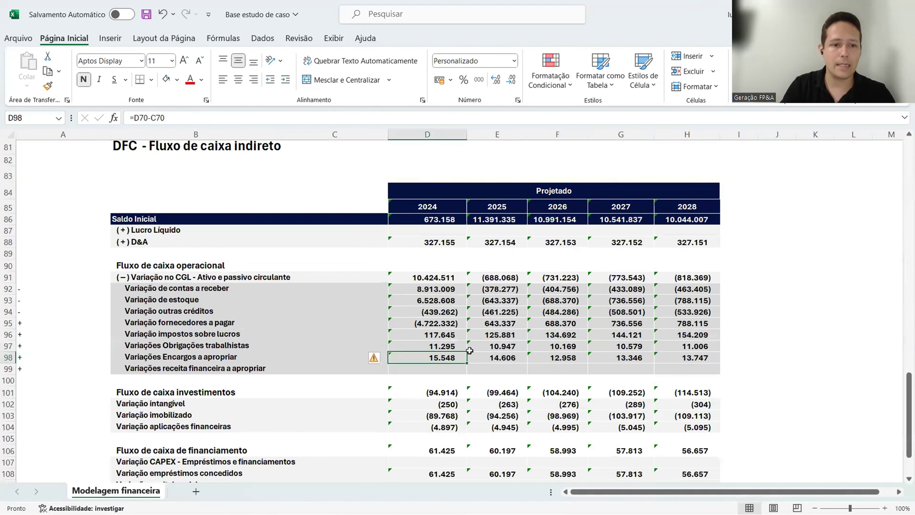
key(F2)
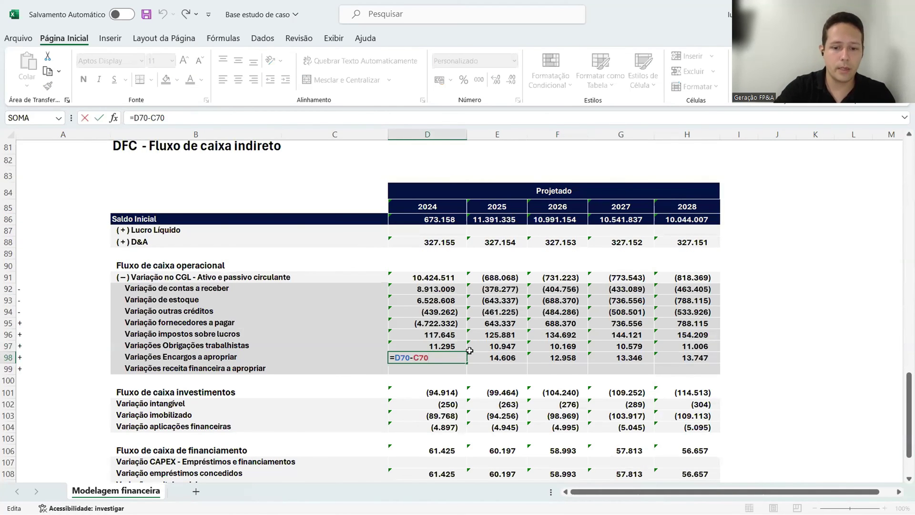
text())
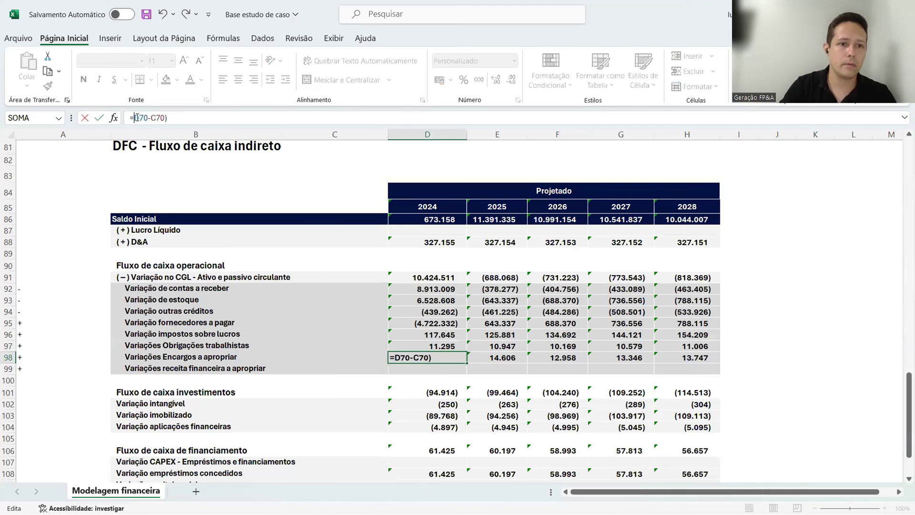
click(137, 117)
text(;9)
key(BackSpace)
key(BackSpace)
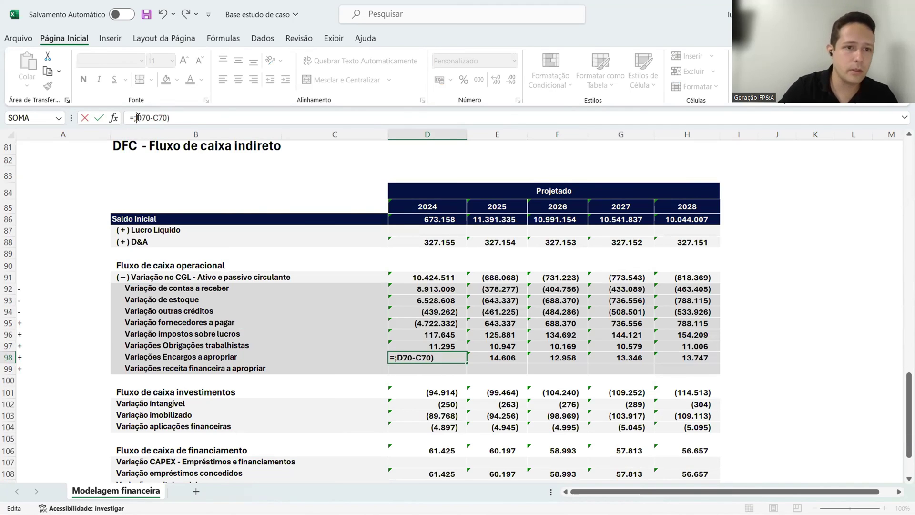
text(()
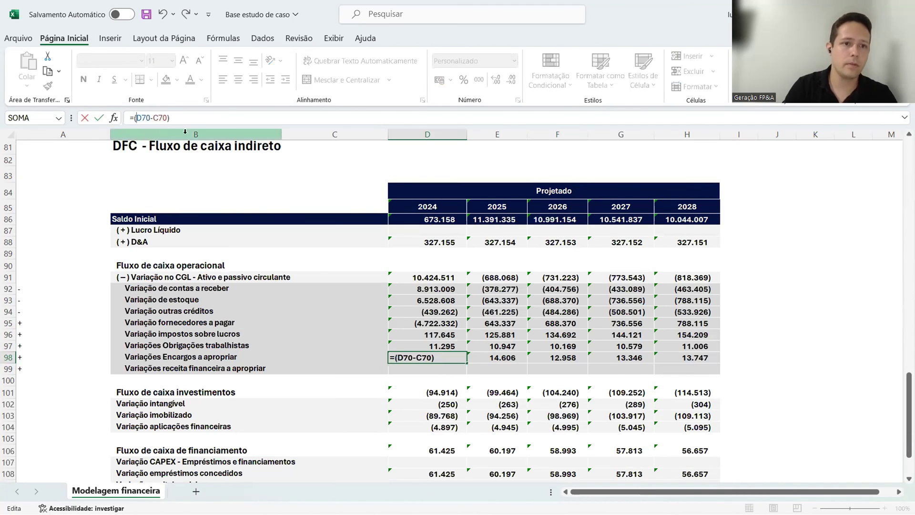
scroll(185, 131, up, 1)
key(Return)
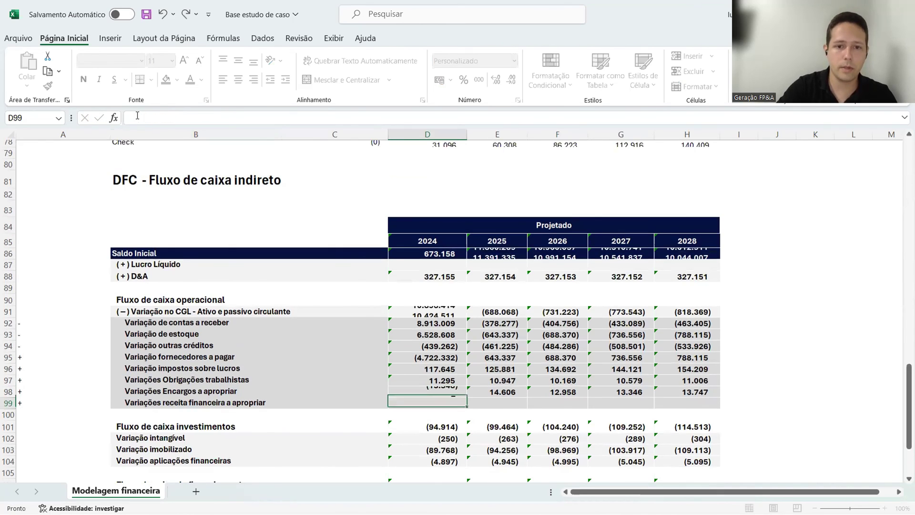
- Fill the corrected 2024 Variações Encargos a apropriar formula across 2025–2028 and review the balance sheet Check row
key(Up)
key(shift+Right)
key(shift+Right)
key(shift+Right)
key(shift+Right)
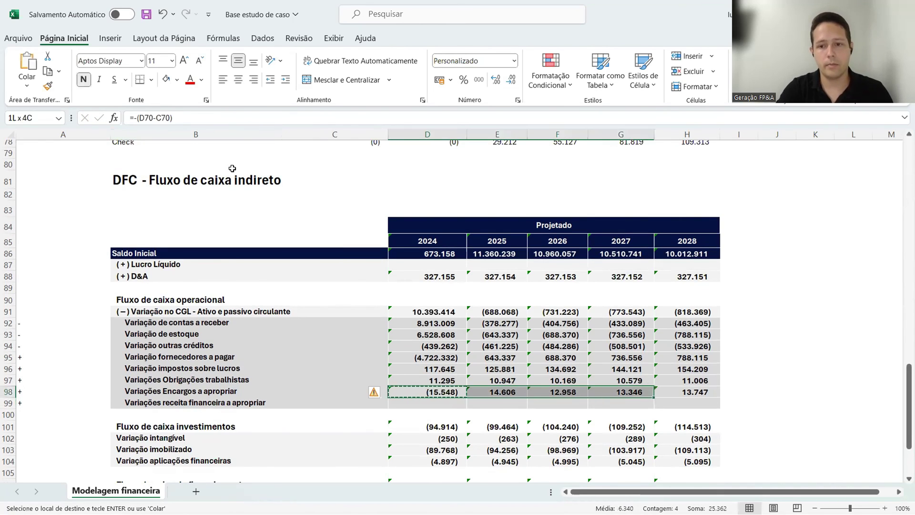
key(ctrl+r)
scroll(398, 233, up, 2)
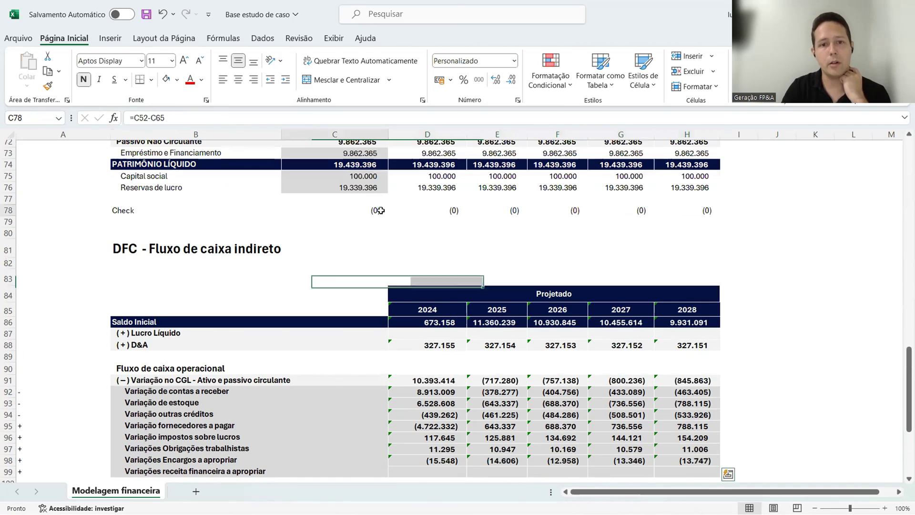
click(429, 210)
scroll(410, 232, up, 3)
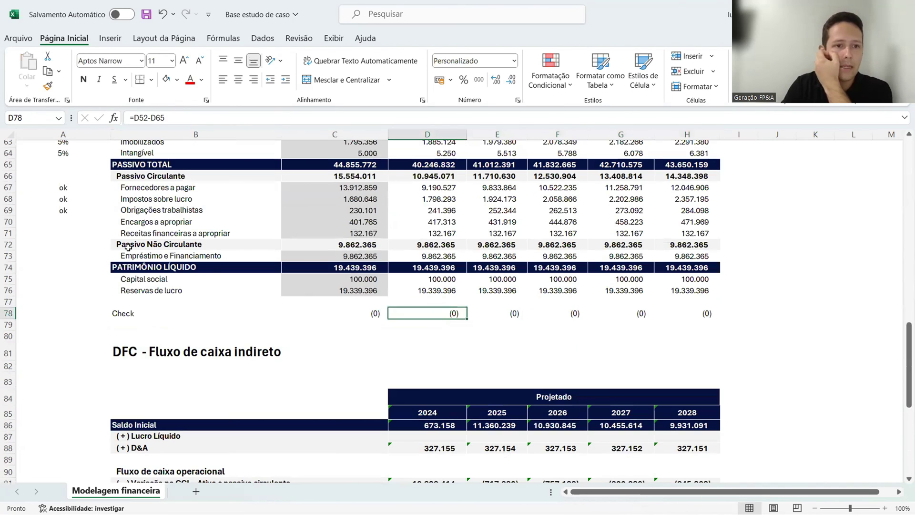
- Mark Encargos a apropriar as ok in the balance sheet's Premissas column
click(68, 222)
double_click(68, 222)
key(Return)
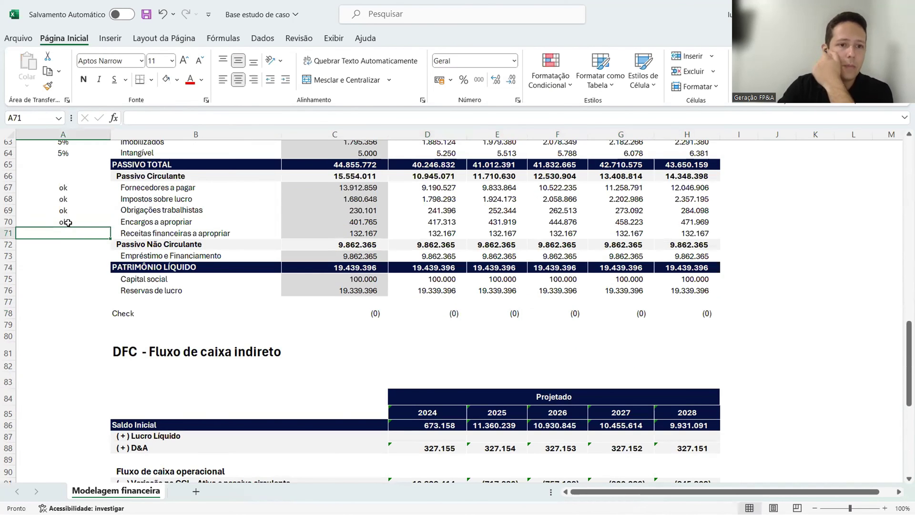
- Project 2024 Receitas financeiras a apropriar by growing the 2023 balance at the Carg rate with =C71*(1+D5)
click(358, 233)
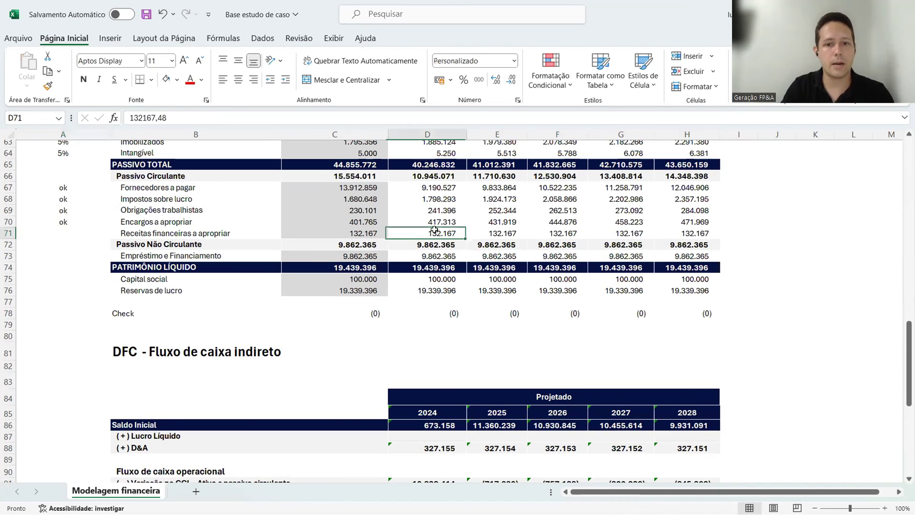
click(178, 233)
click(70, 232)
scroll(267, 297, down, 4)
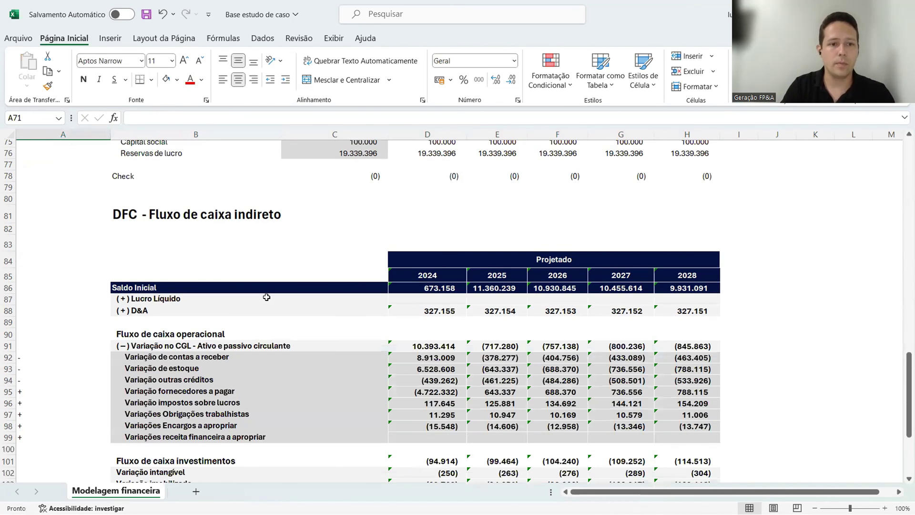
scroll(415, 282, up, 2)
click(436, 176)
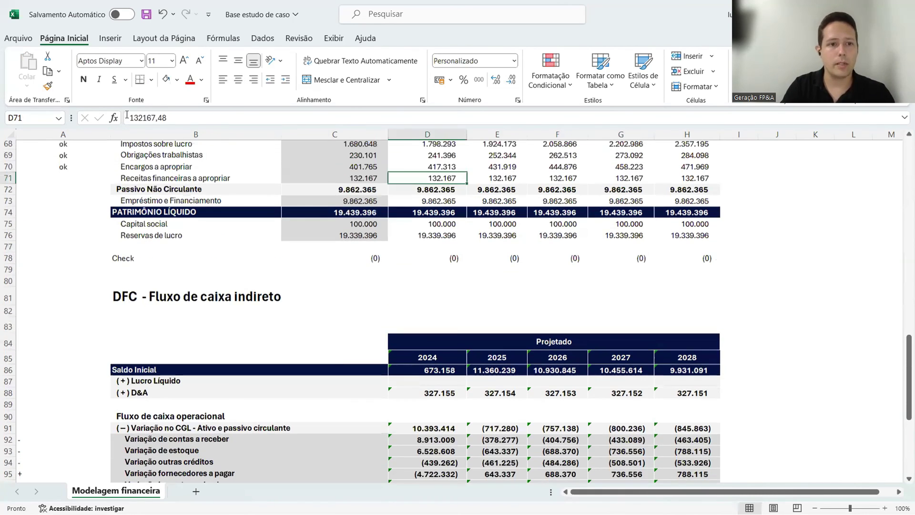
scroll(261, 141, up, 3)
text(=)
key(Left)
key(Left)
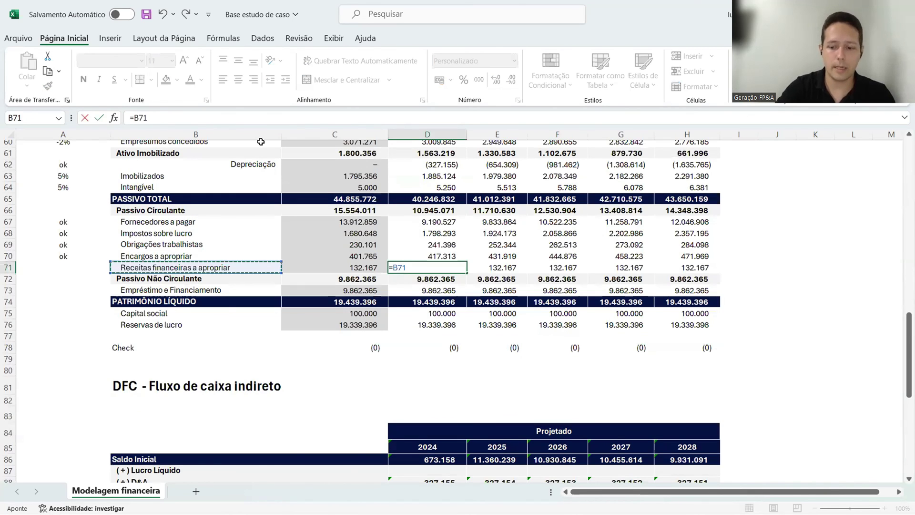
key(Right)
text(*)
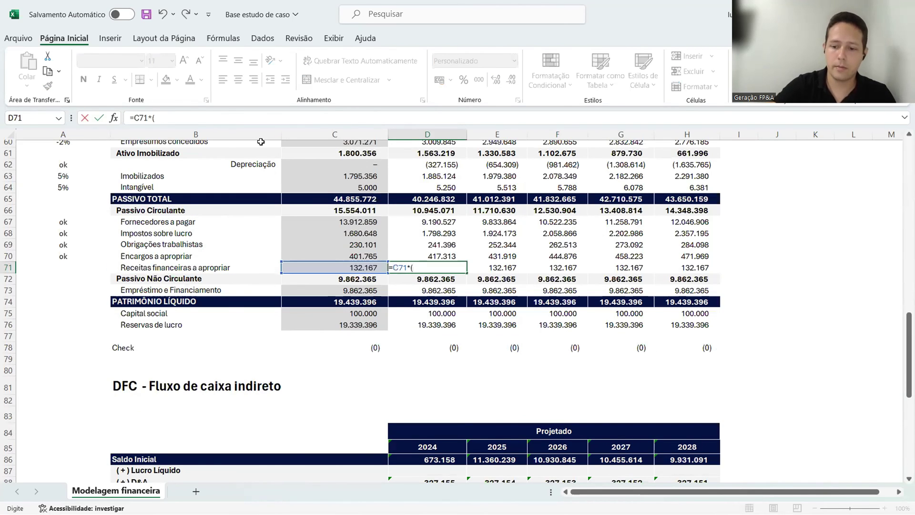
text((1+)
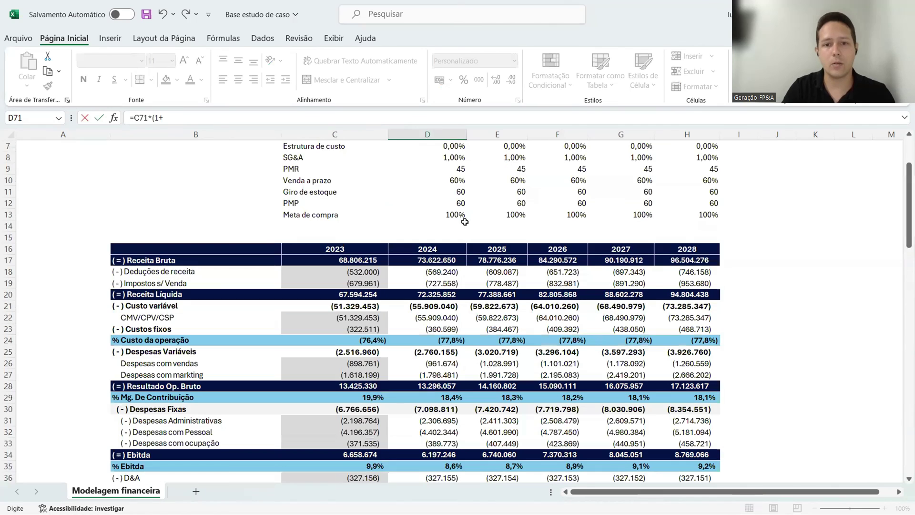
scroll(462, 220, up, 18)
scroll(442, 220, up, 2)
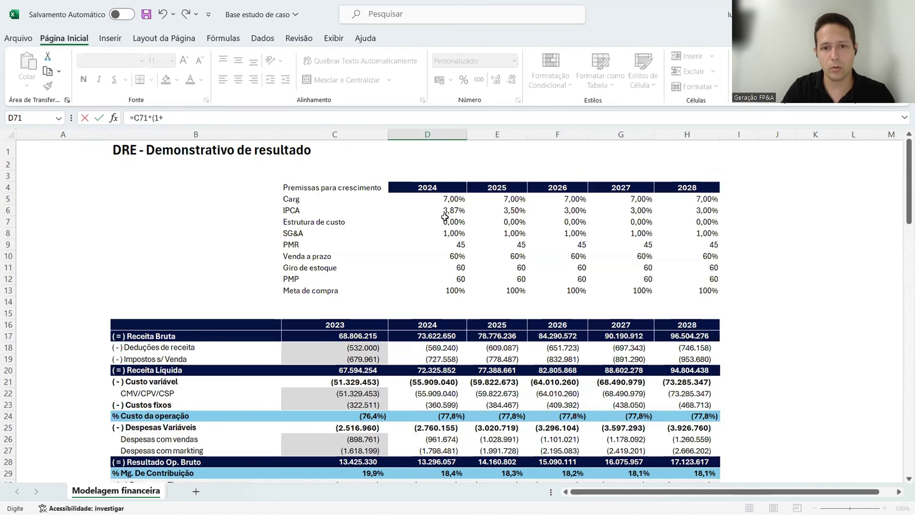
click(444, 198)
text())
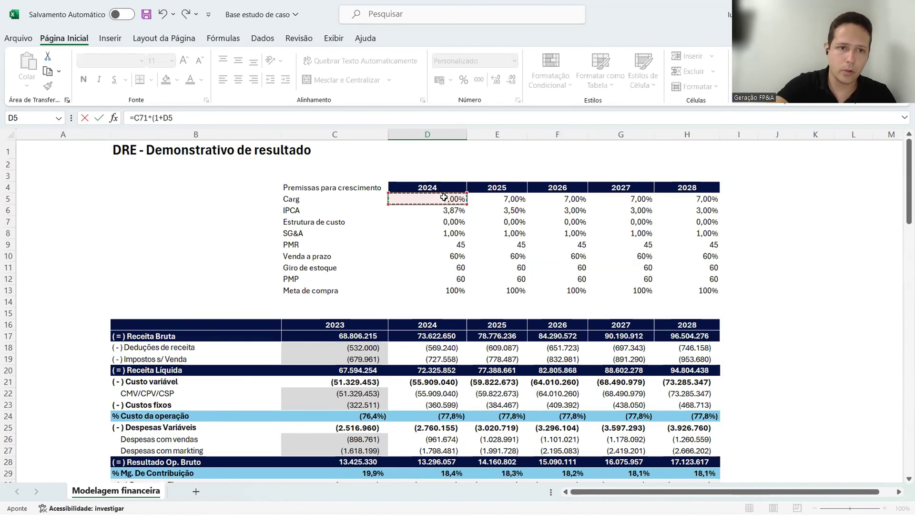
scroll(444, 198, down, 14)
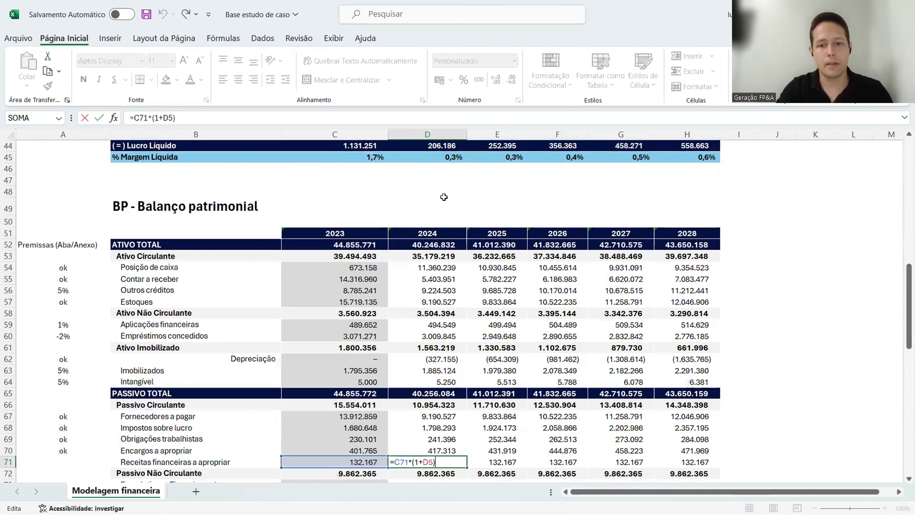
key(ctrl+Return)
- Fill the 2024 Receitas financeiras a apropriar formula across 2025–2028
key(shift+Right)
key(shift+Right)
key(shift+Right)
key(shift+Right)
key(ctrl+r)
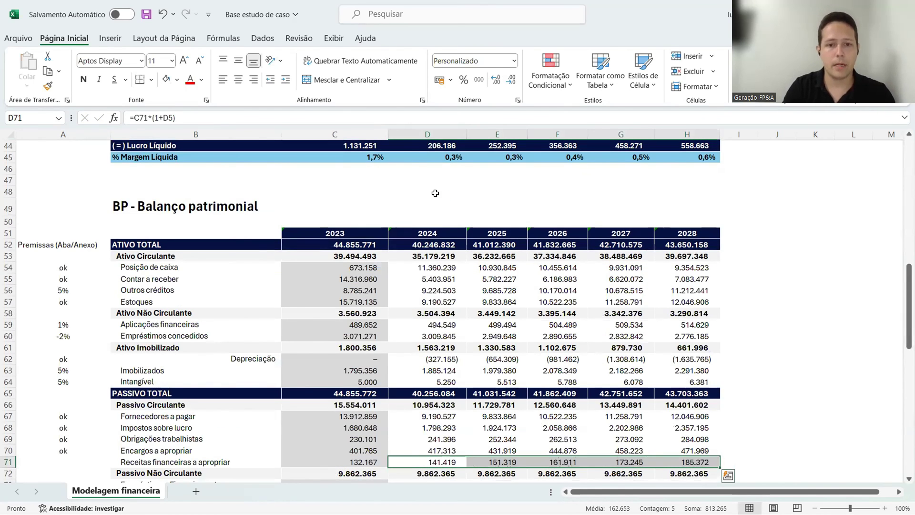
- Copy the 2024–2028 Variações Obrigações trabalhistas formulas to Variações receita financeira a apropriar in the cash flow
scroll(435, 193, down, 13)
click(439, 334)
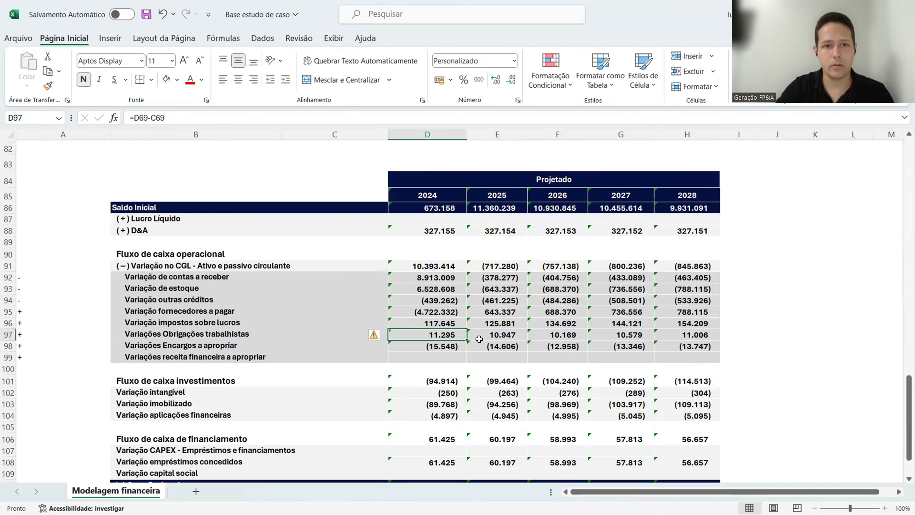
key(shift+Right)
key(shift+Right)
key(shift+Right)
key(shift+Right)
key(ctrl+c)
key(Down)
key(Down)
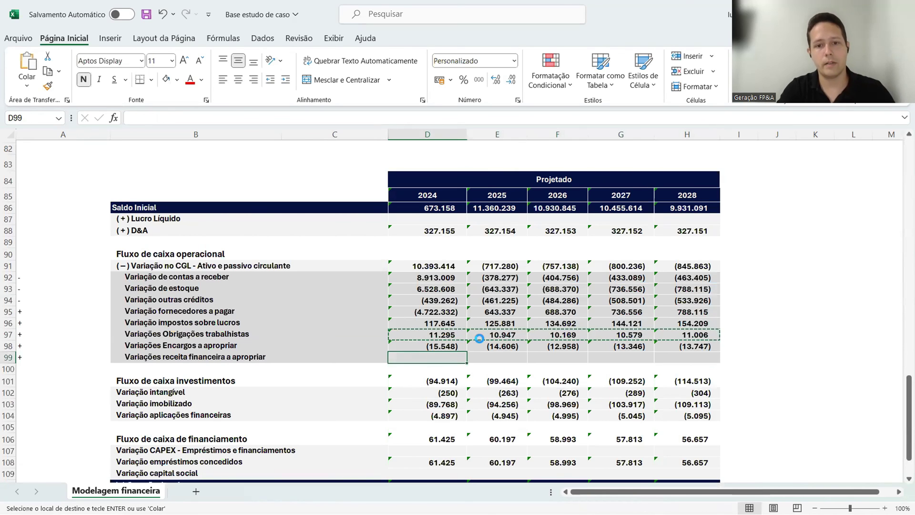
key(ctrl+v)
key(Down)
key(Escape)
- Review the Check row and the 2024 cash difference, and mark Receitas financeiras a apropriar as ok in the Premissas column
scroll(382, 161, up, 2)
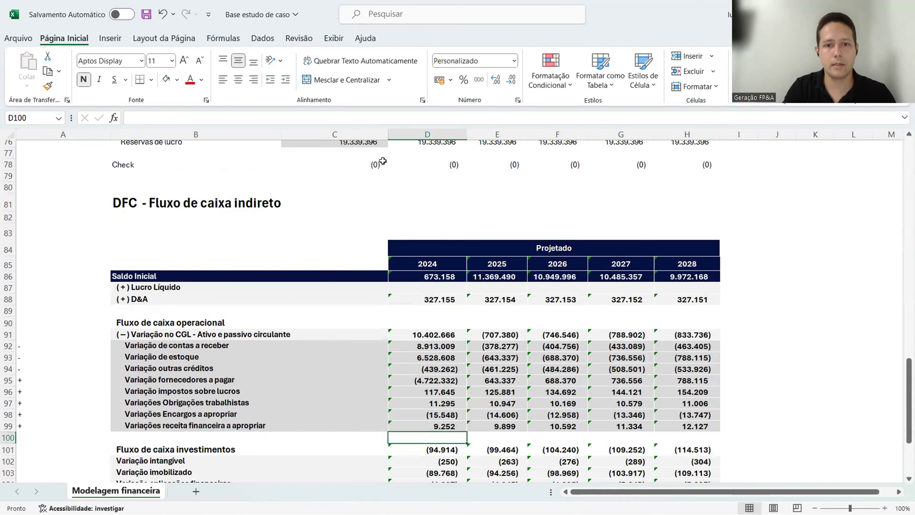
scroll(382, 161, down, 5)
click(405, 415)
scroll(139, 269, up, 9)
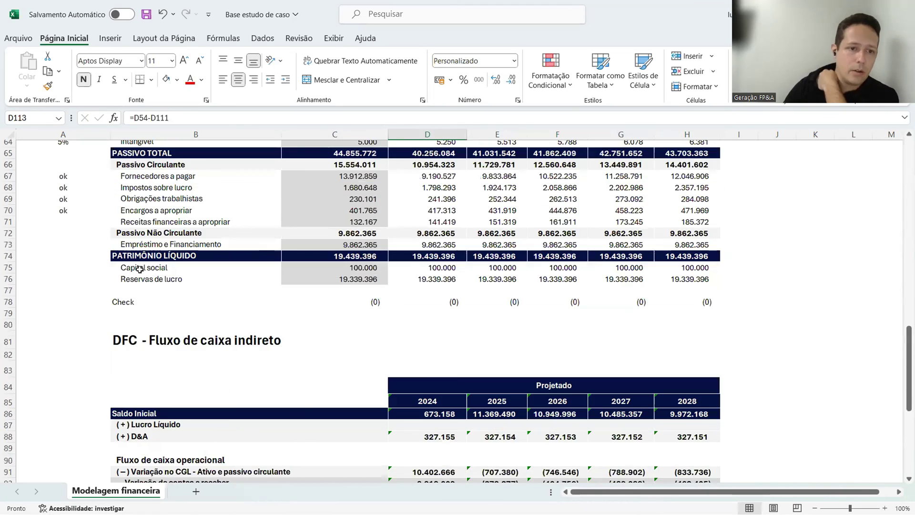
scroll(139, 269, up, 2)
click(61, 290)
text(ok)
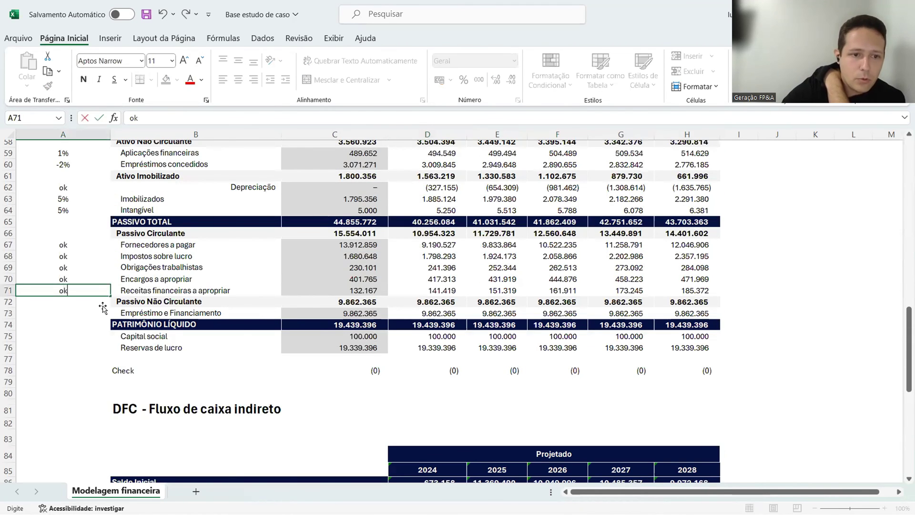
key(Return)
- Set the Empréstimo e Financiamento assumption to -5% in the Premissas column
key(Down)
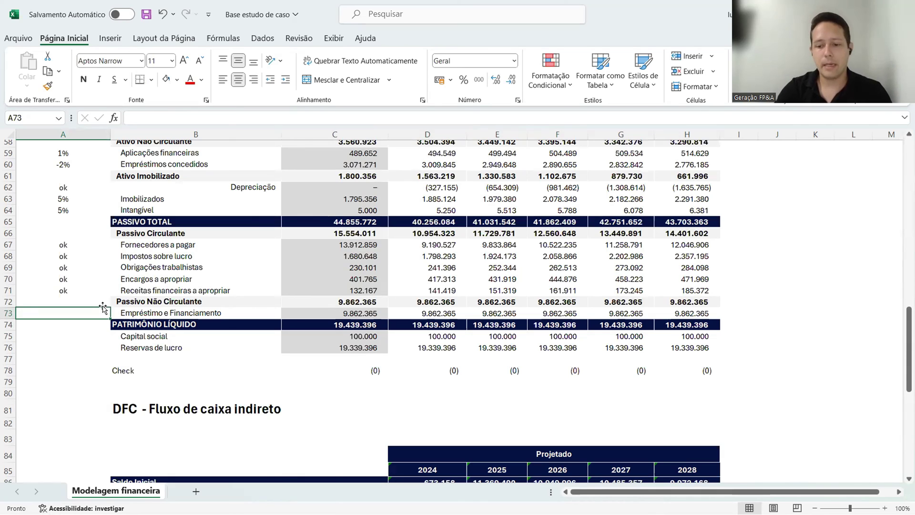
text(*5)
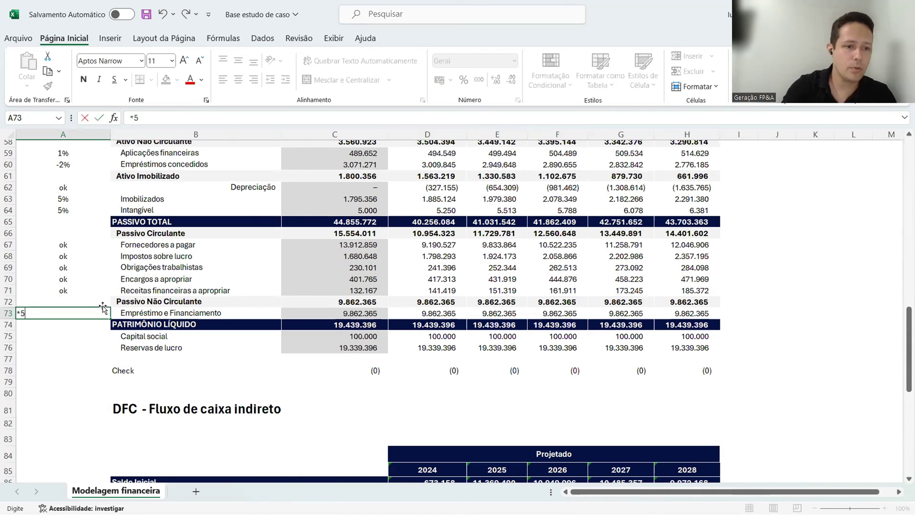
key(BackSpace)
key(BackSpace)
text(-5)
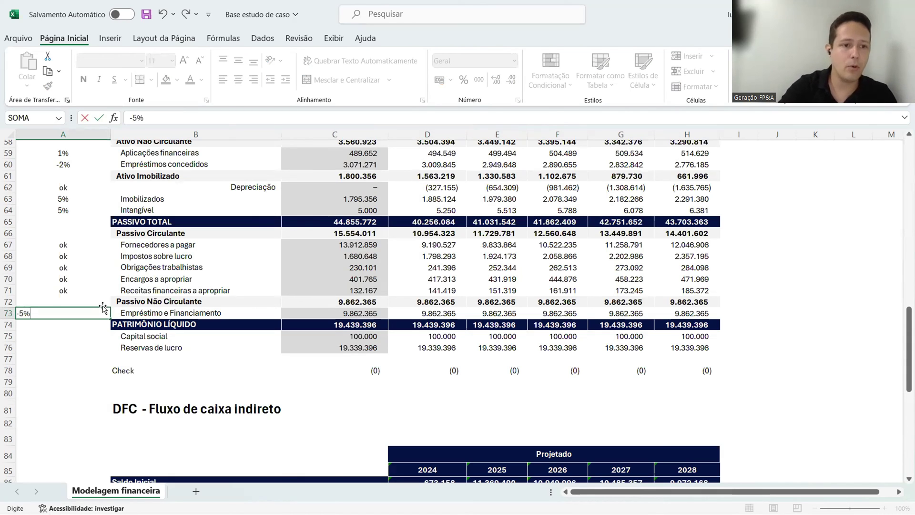
key(Return)
- Project 2024 Empréstimo e Financiamento from the 2023 balance and its assumption with =C73*(1+A73)
key(Up)
key(Right)
key(Right)
key(Right)
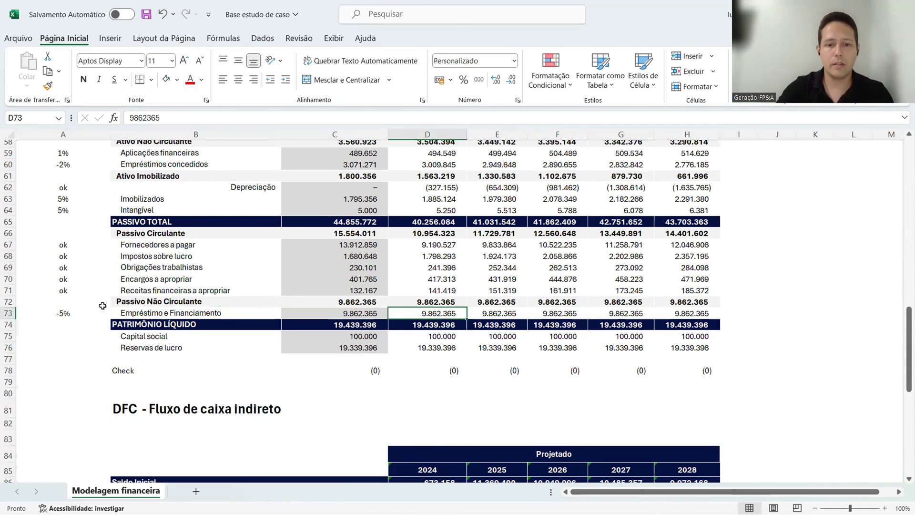
text(=)
key(Left)
text(*)
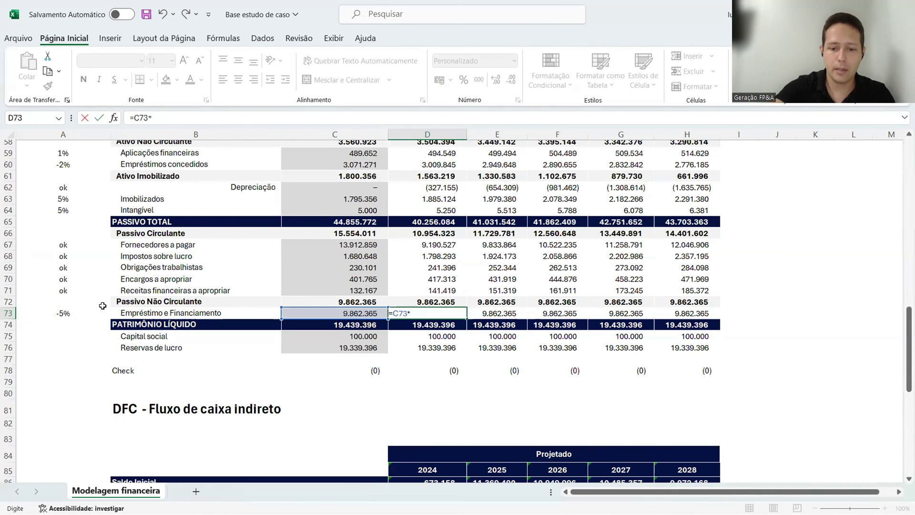
text((1+)
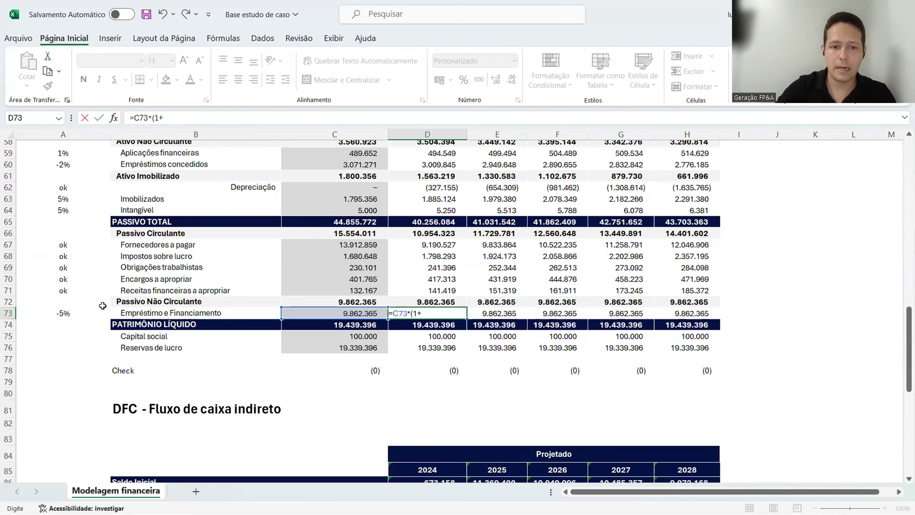
click(59, 312)
text())
key(Return)
key(Up)
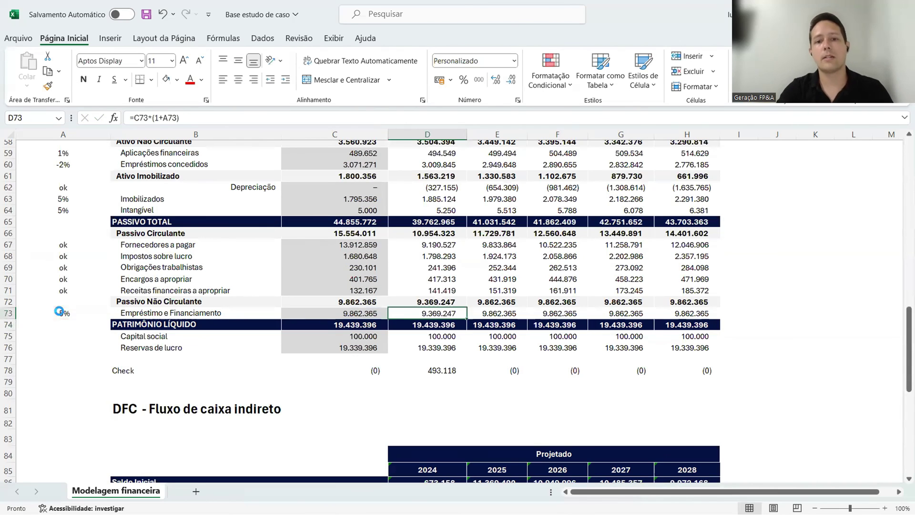
- Try to copy the 2024 Empréstimo e Financiamento formula across 2025–2028 with its relative assumption reference
key(ctrl+c)
key(shift+Right)
key(shift+Right)
key(shift+Right)
key(shift+Right)
key(Return)
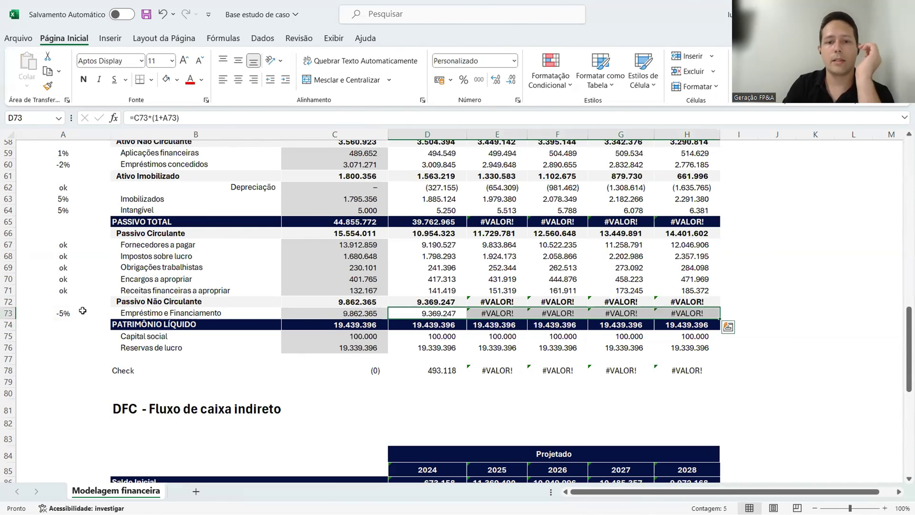
- Lock the assumption reference as $A$73 in the 2024 Empréstimo e Financiamento formula and copy it across 2025–2028
double_click(421, 312)
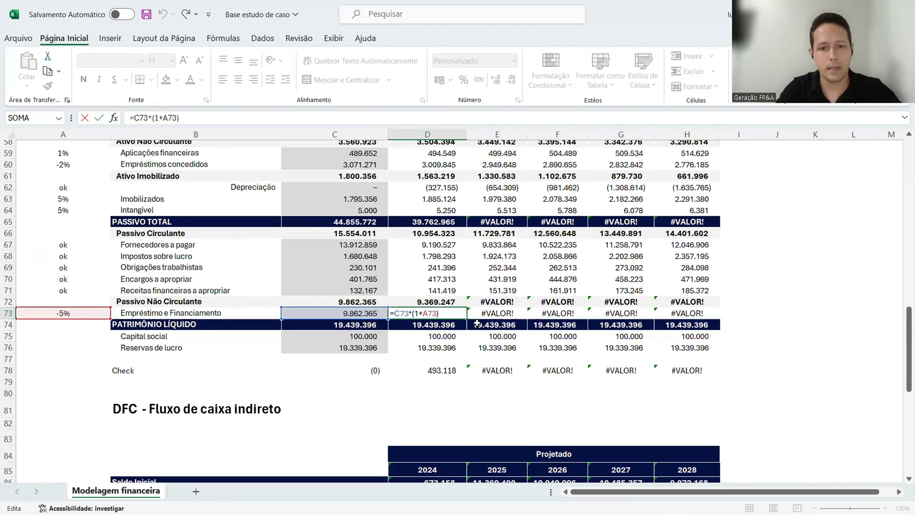
text($A)
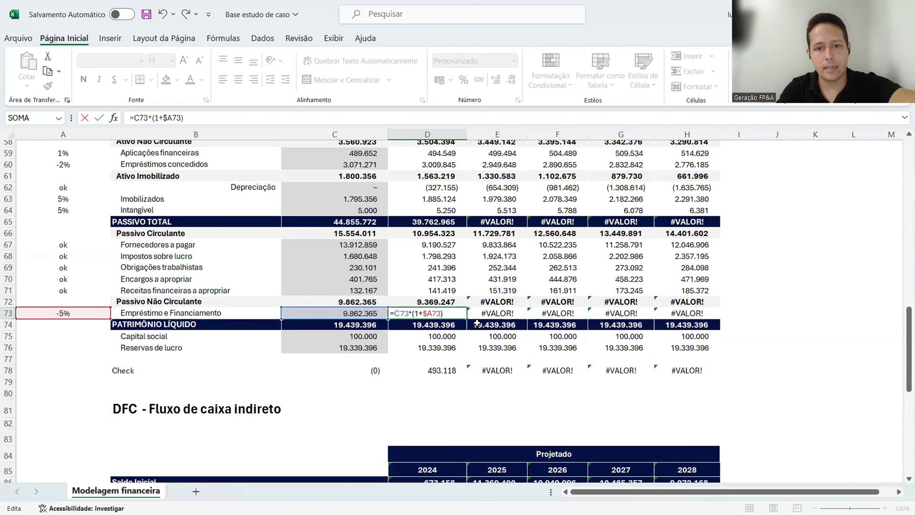
text($)
key(ctrl+Return)
key(ctrl+c)
key(shift+Right)
key(shift+Right)
key(shift+Right)
key(shift+Right)
key(Return)
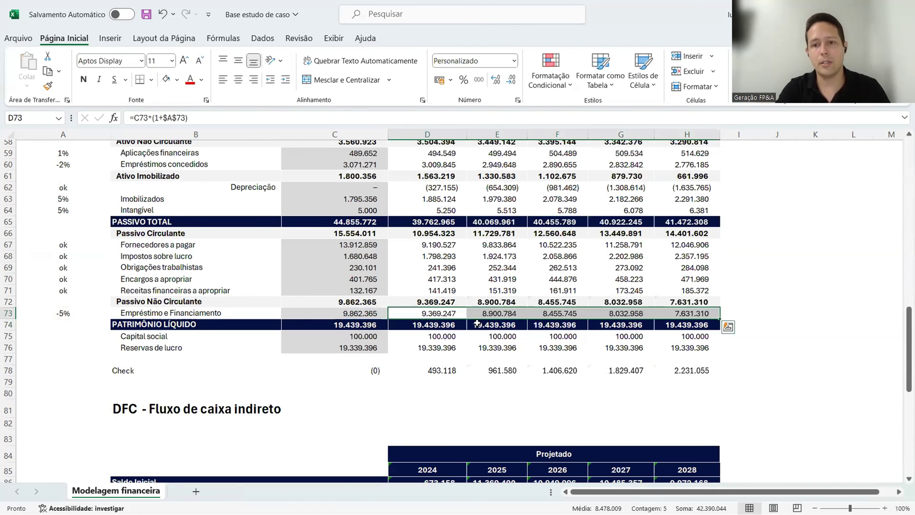
- Try a -10% assumption for Empréstimo e Financiamento and examine the projected 2024–2027 balances
key(Left)
key(Left)
key(Left)
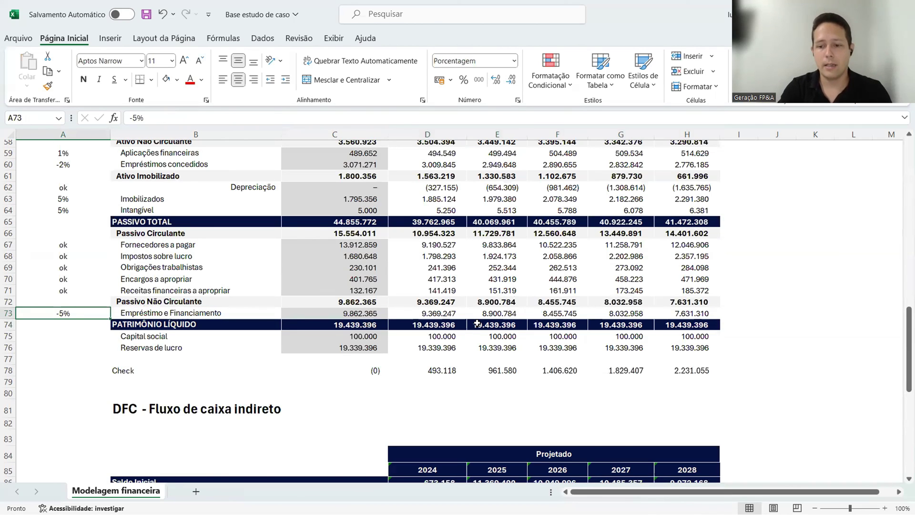
text(-10)
key(Return)
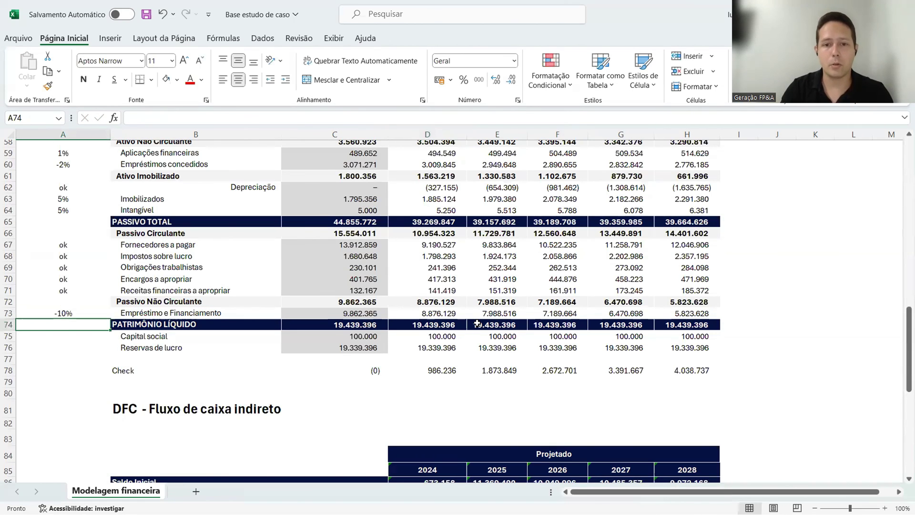
click(408, 317)
click(496, 313)
click(558, 313)
click(631, 312)
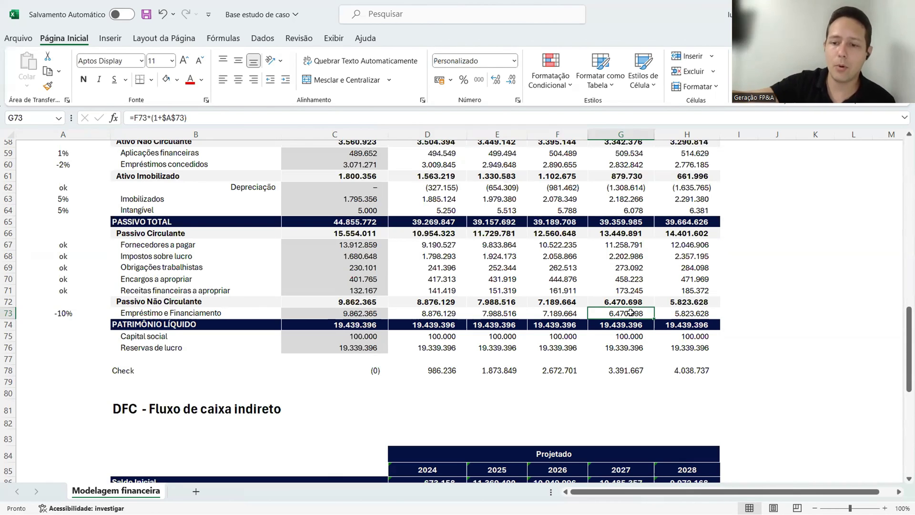
- Set the Empréstimo e Financiamento assumption to 5%
click(57, 312)
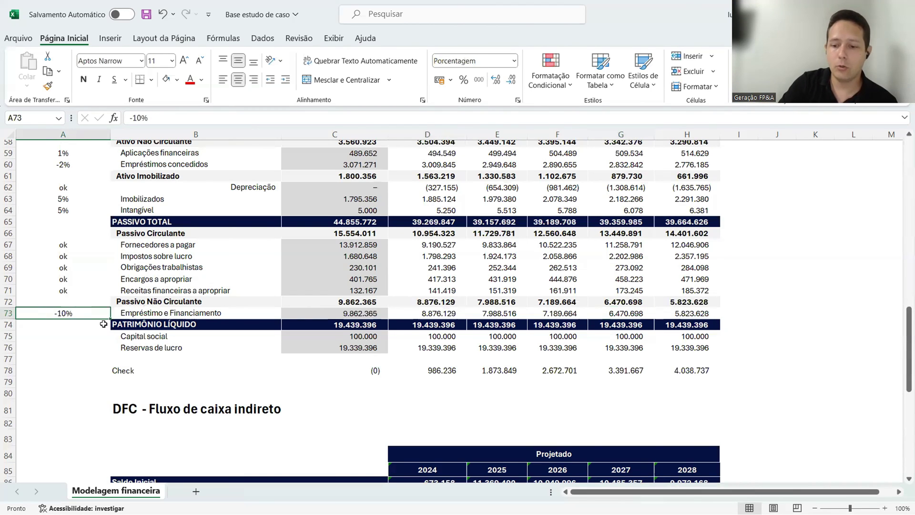
text(5%)
key(Return)
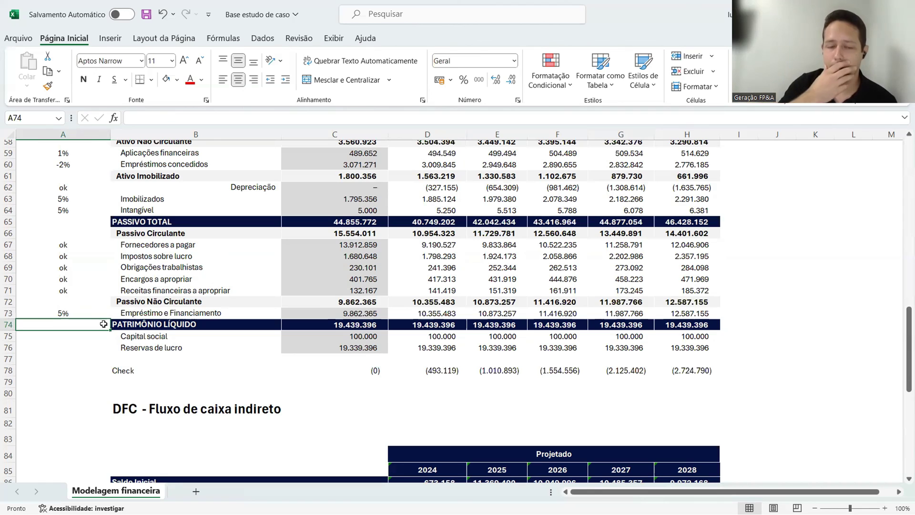
- Set the Empréstimo e Financiamento assumption to -5% and review its projected 2024–2028 balances
key(Up)
text(-2%)
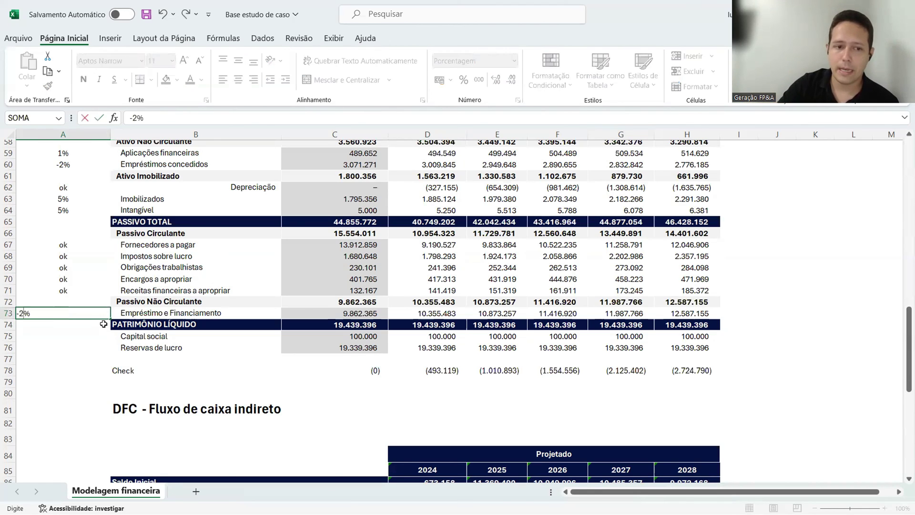
key(BackSpace)
key(BackSpace)
text(5%)
key(Return)
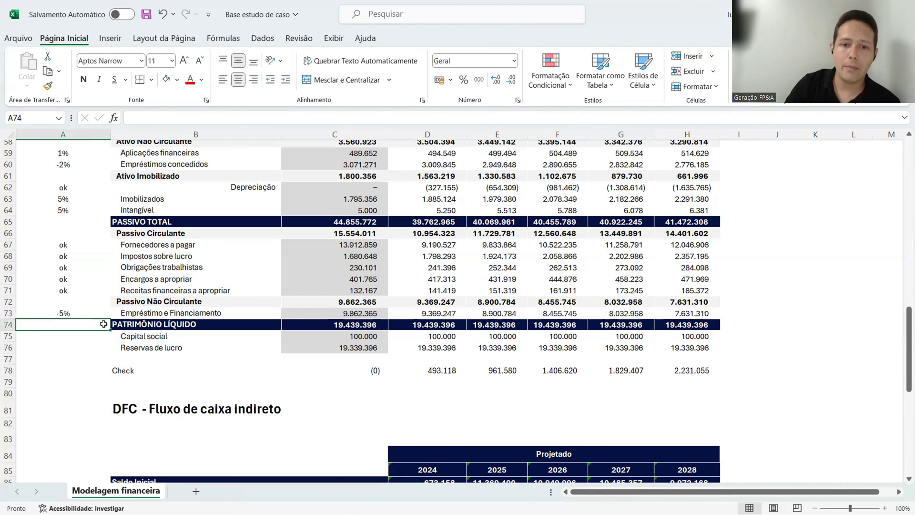
click(427, 309)
drag(426, 309, 664, 313)
click(451, 312)
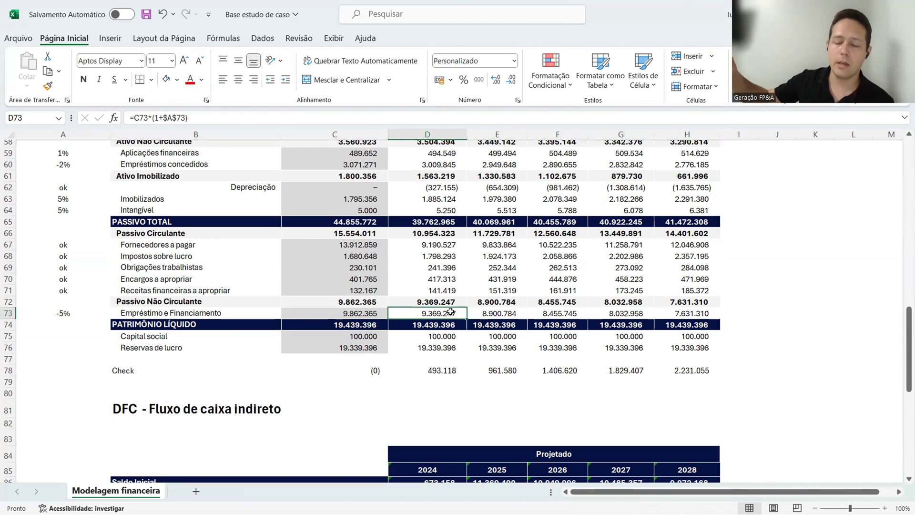
click(51, 315)
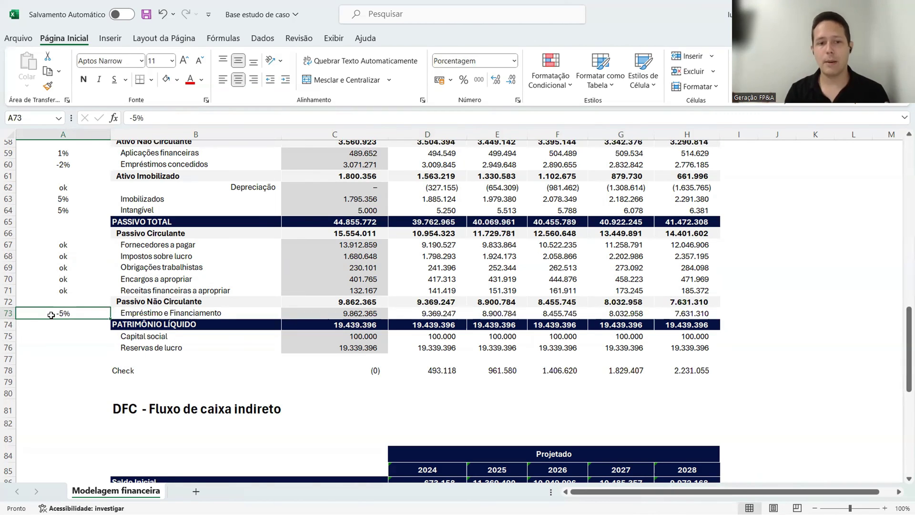
click(232, 314)
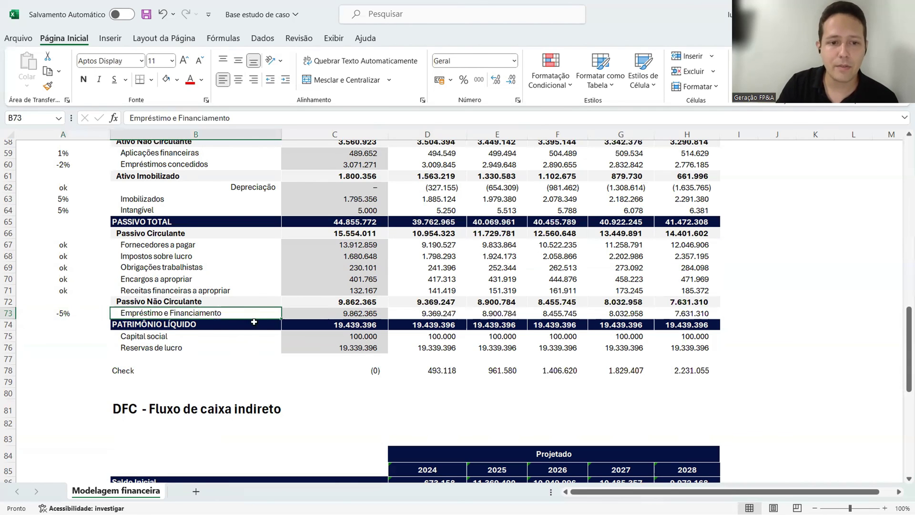
- Calculate the 2024 Variação CAPEX - Empréstimos e financiamentos as =D73-C73 and inspect the 2024 balance sheet check
scroll(353, 346, down, 9)
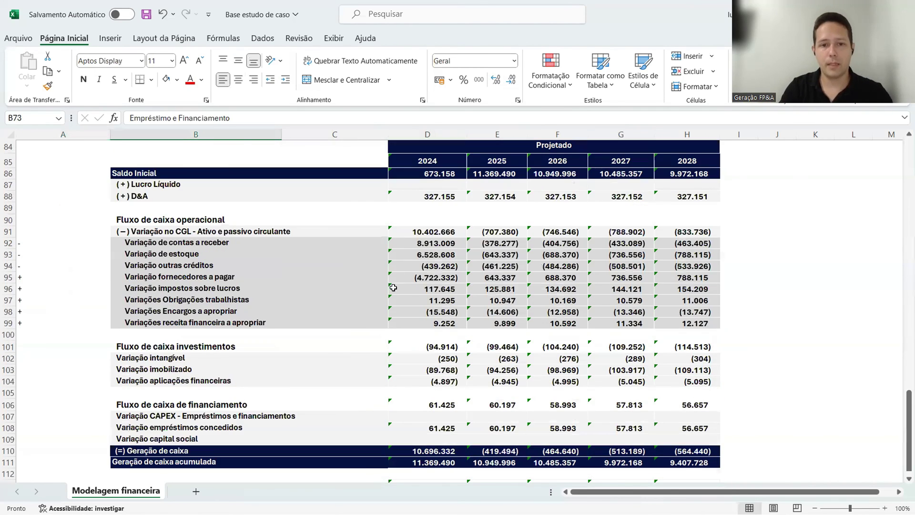
scroll(427, 215, up, 4)
click(438, 199)
scroll(487, 363, down, 6)
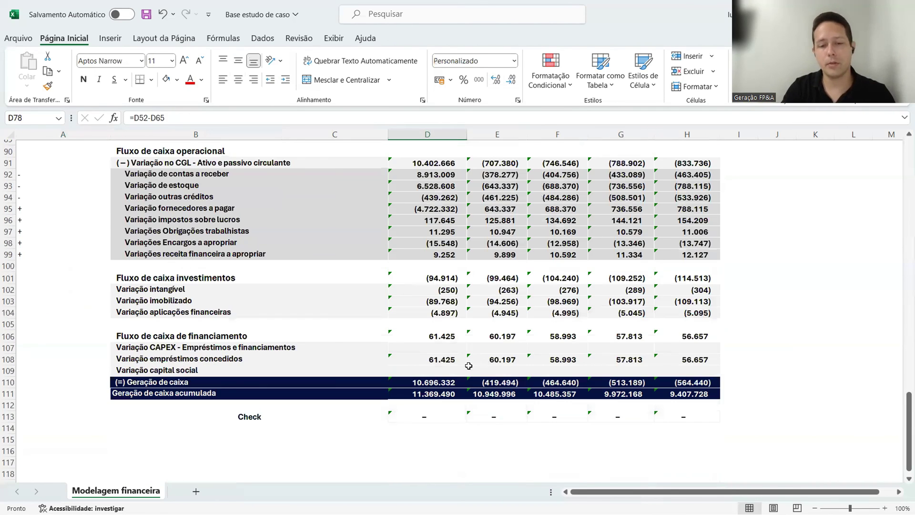
click(301, 353)
click(424, 349)
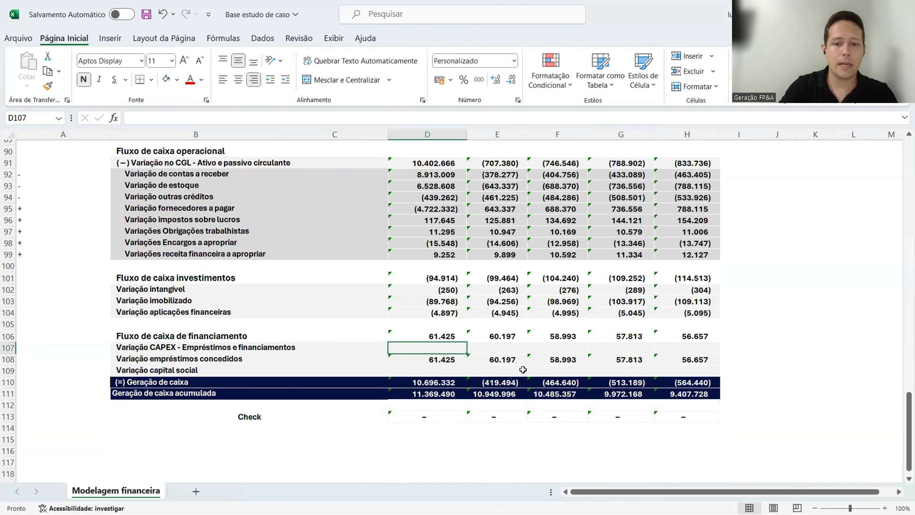
text(=)
scroll(476, 343, up, 9)
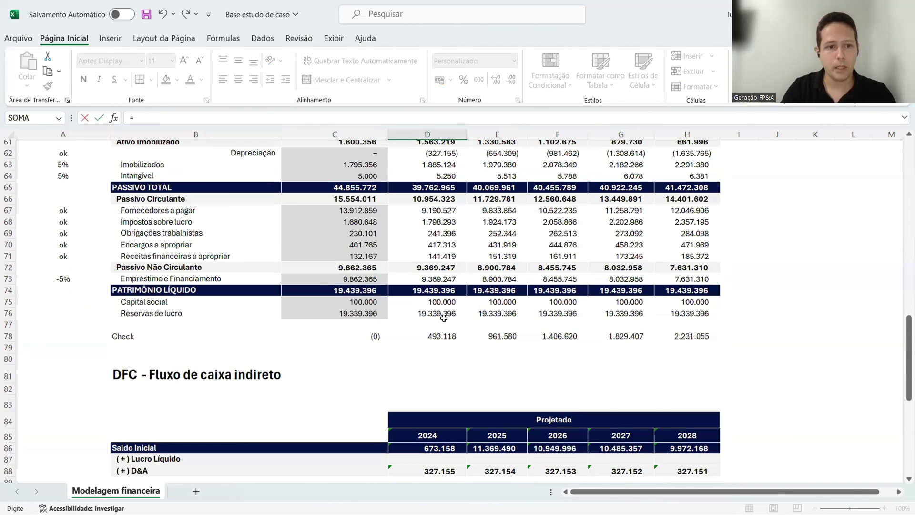
click(438, 279)
text(-)
click(372, 277)
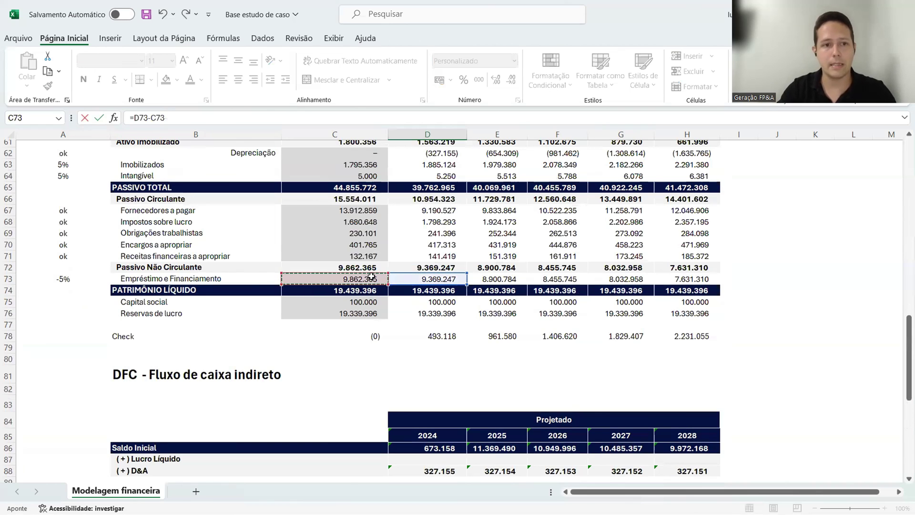
key(ctrl+Return)
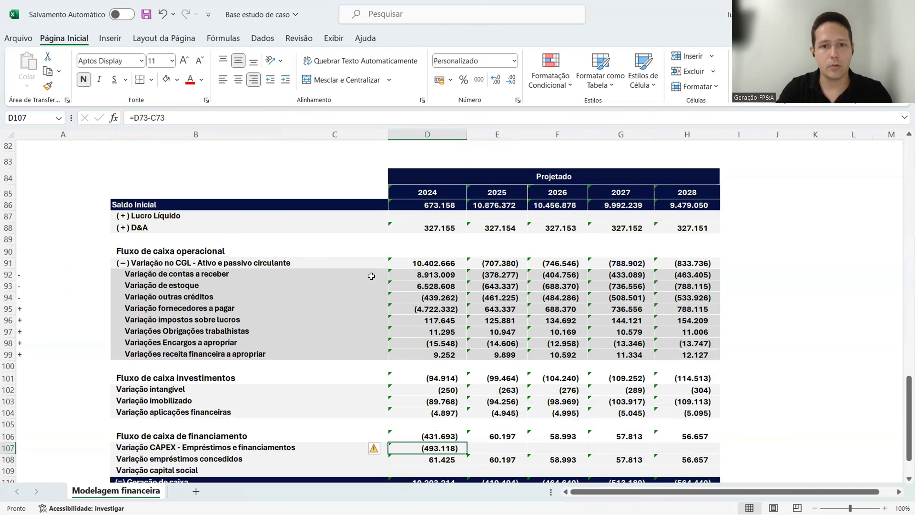
scroll(371, 275, up, 3)
click(433, 196)
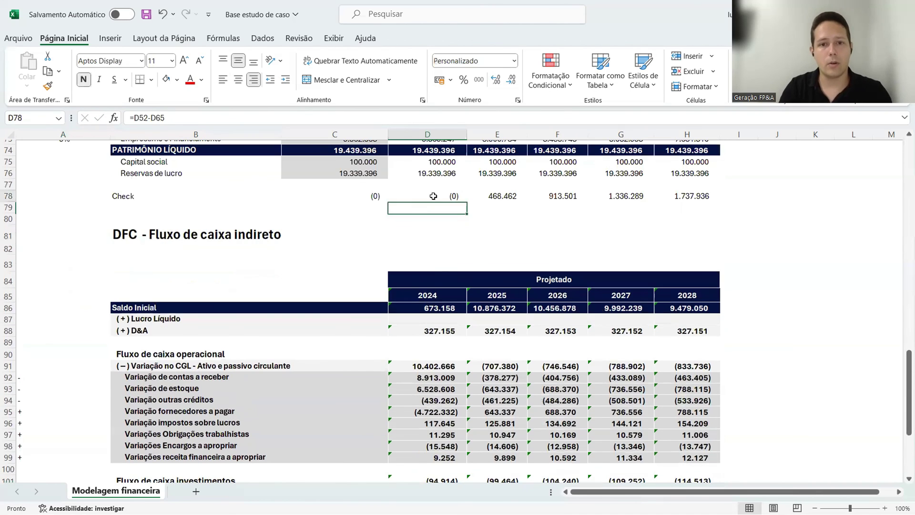
- Copy the 2024 Variação CAPEX - Empréstimos e financiamentos formula across 2025–2028 and compare the financing cash flow with the loan balances
scroll(489, 324, down, 3)
scroll(438, 378, down, 1)
click(438, 378)
key(ctrl+c)
key(shift+Right)
key(shift+Right)
key(shift+Right)
key(shift+Right)
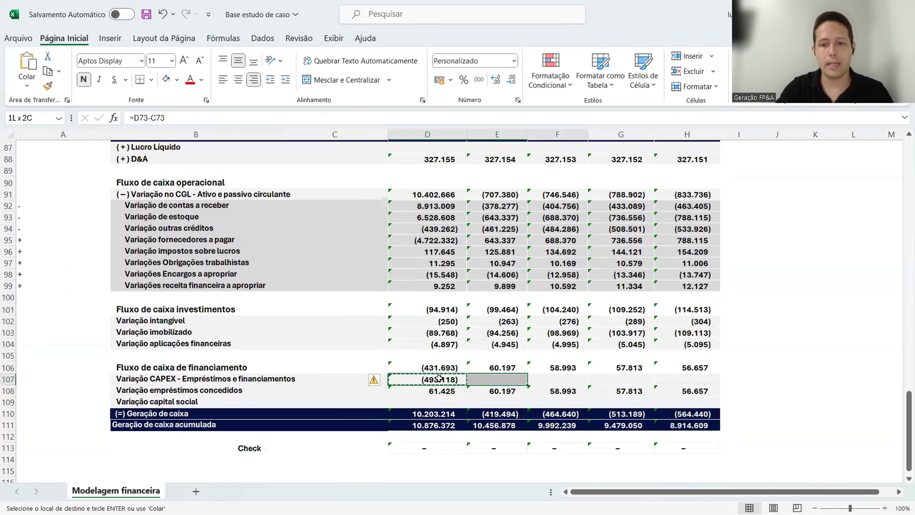
key(Return)
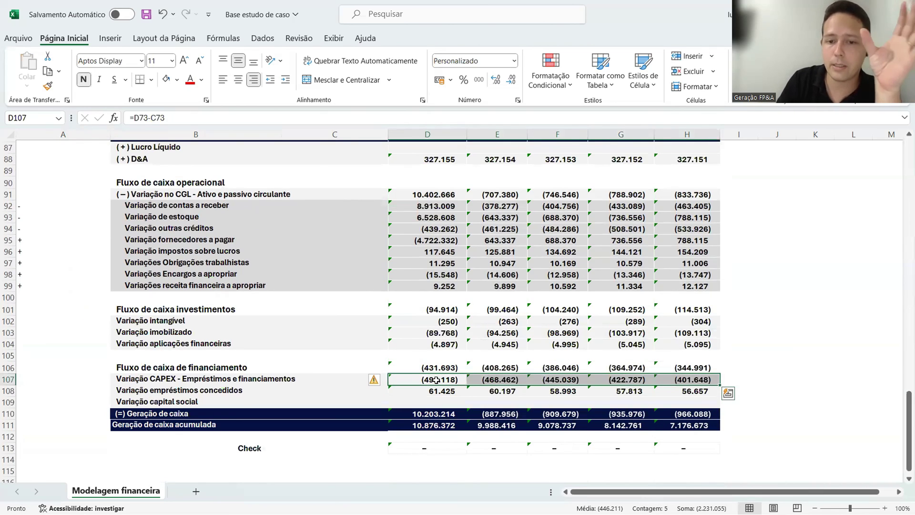
scroll(363, 256, up, 7)
click(362, 198)
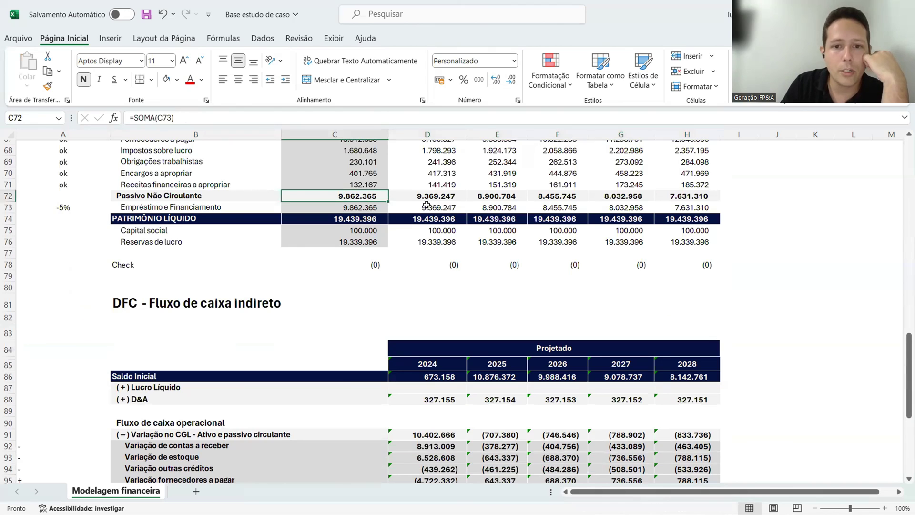
click(497, 207)
scroll(476, 285, down, 6)
click(427, 405)
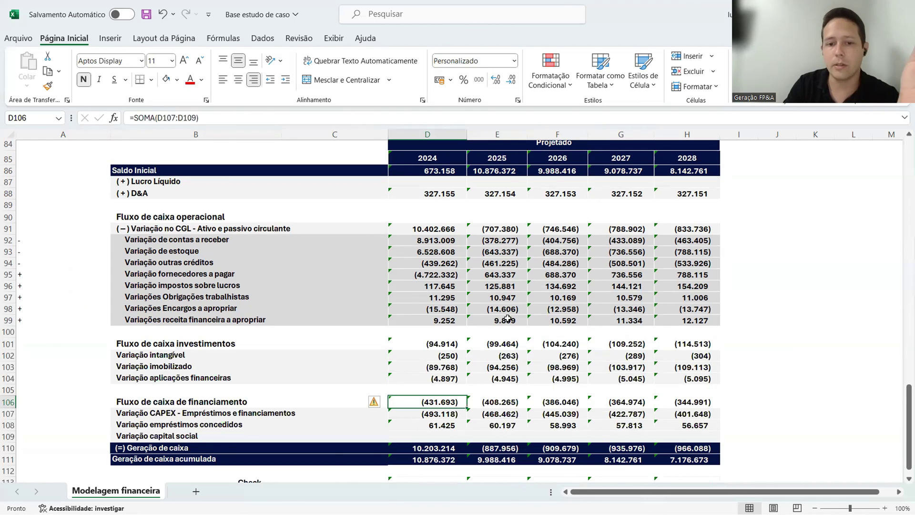
- Try a 10% assumption for Empréstimo e Financiamento
scroll(516, 333, up, 6)
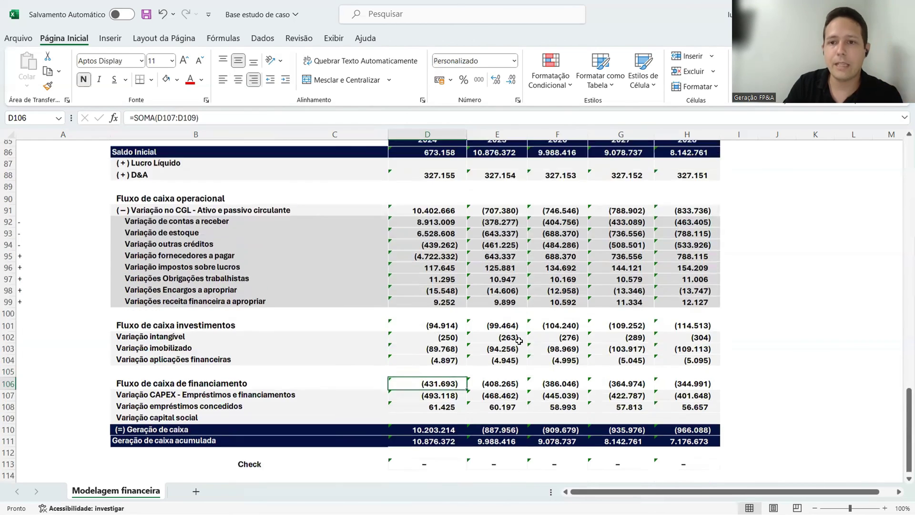
click(75, 244)
text(10%)
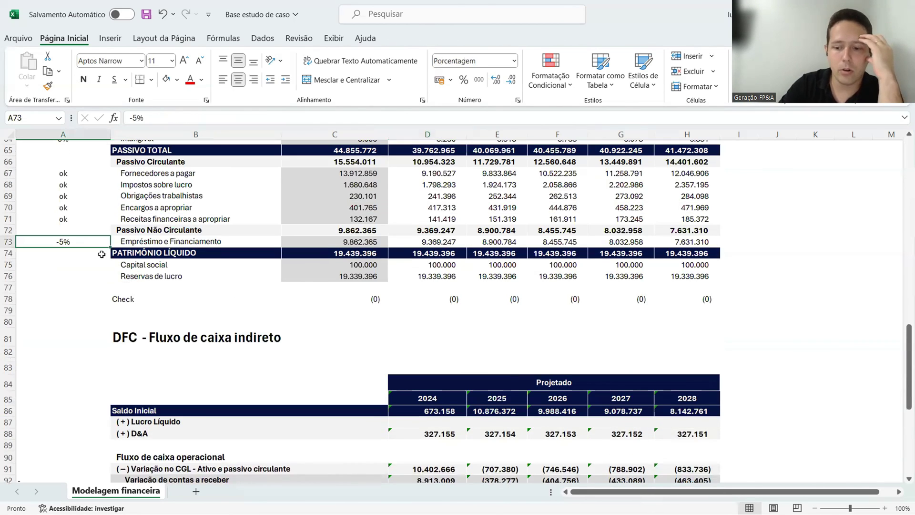
key(Return)
scroll(380, 296, down, 6)
scroll(380, 295, down, 3)
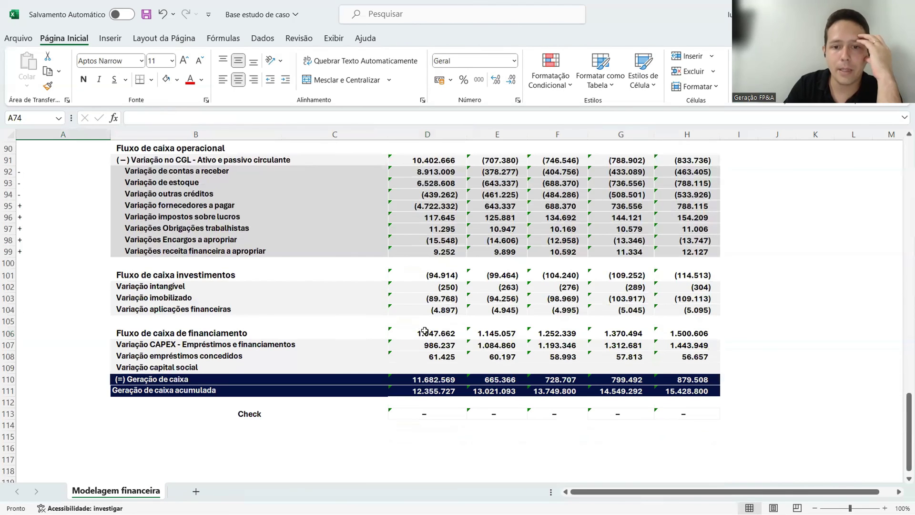
- Examine the 2024–2028 Variação CAPEX - Empréstimos e financiamentos values and their effect on the balance sheet and financing cash flow
click(429, 333)
key(Down)
key(Right)
click(436, 344)
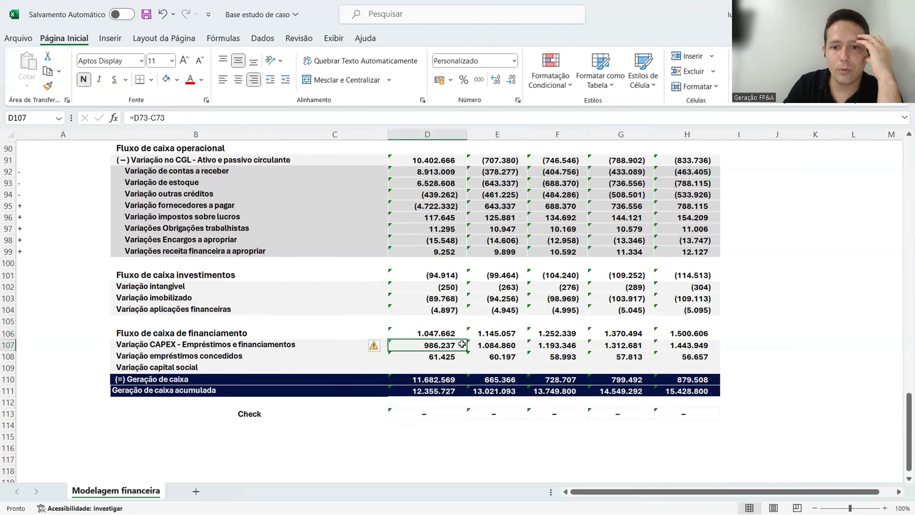
click(497, 344)
click(557, 345)
click(621, 344)
click(678, 345)
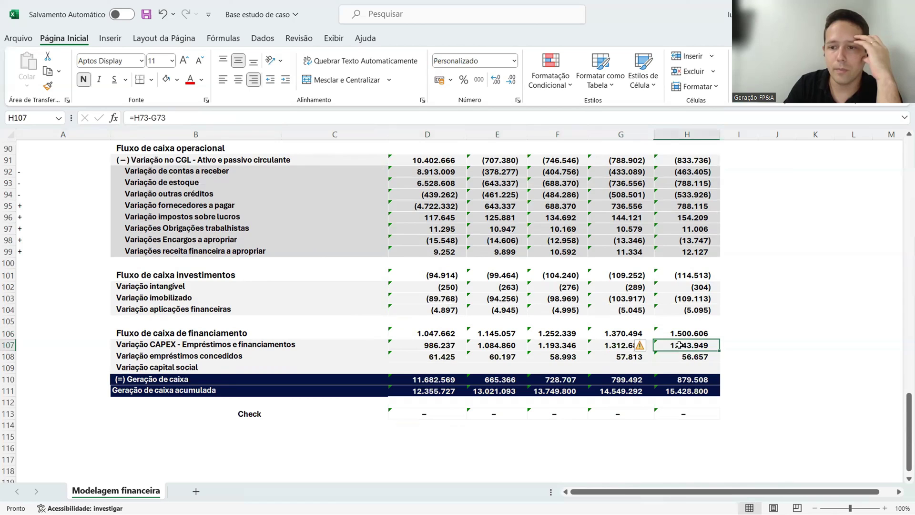
click(440, 345)
scroll(504, 289, up, 10)
scroll(504, 289, up, 4)
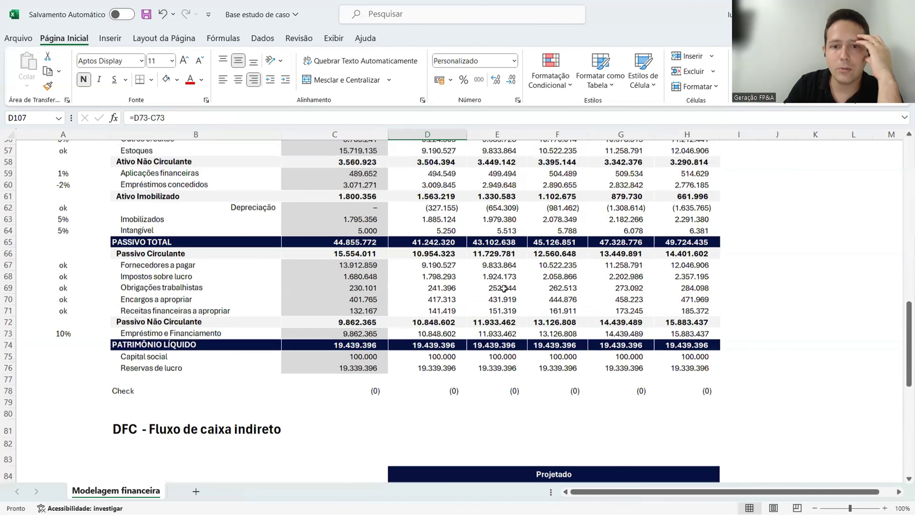
click(434, 195)
key(Right)
scroll(485, 303, down, 14)
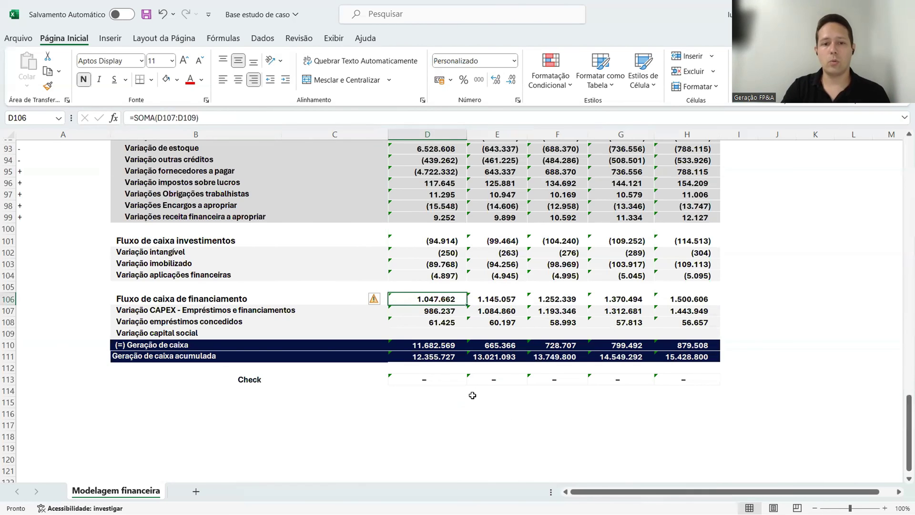
- Set the Empréstimo e Financiamento assumption back to -5%
scroll(472, 395, up, 9)
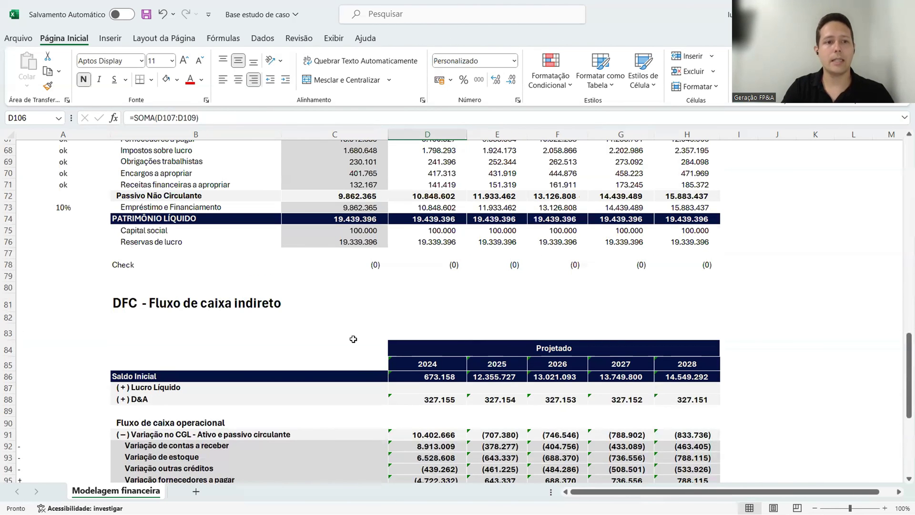
click(75, 209)
text(-5)
key(Return)
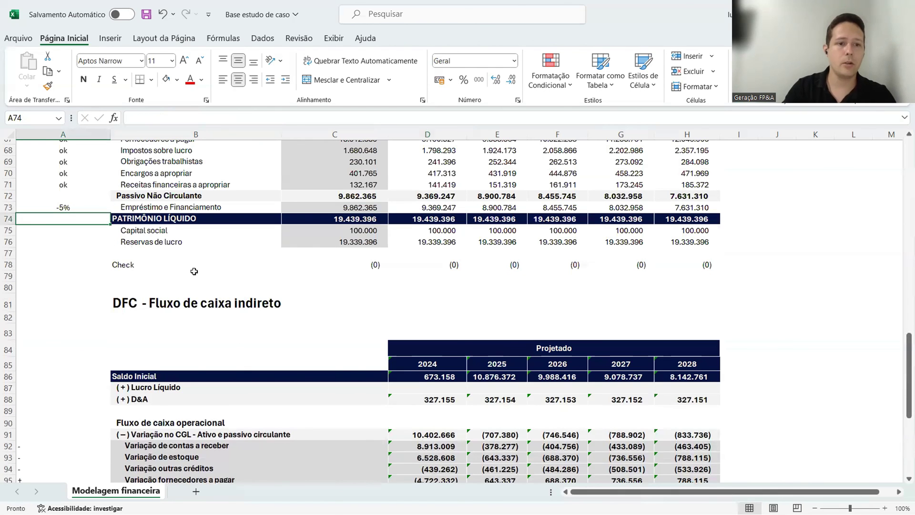
- Project the 2024 Capital social as =C75*(1+$A$75), growing the 2023 balance by a locked assumption cell
scroll(200, 274, up, 5)
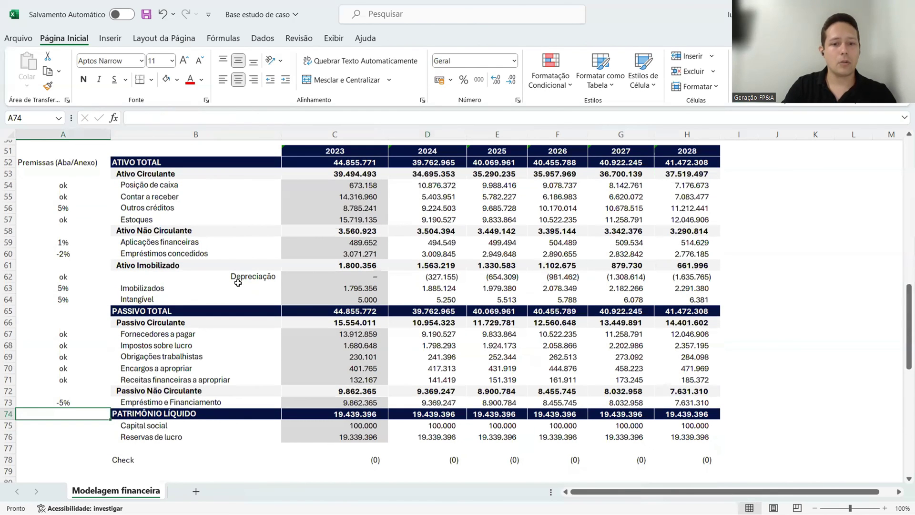
scroll(447, 333, down, 3)
click(446, 333)
text(=)
key(Left)
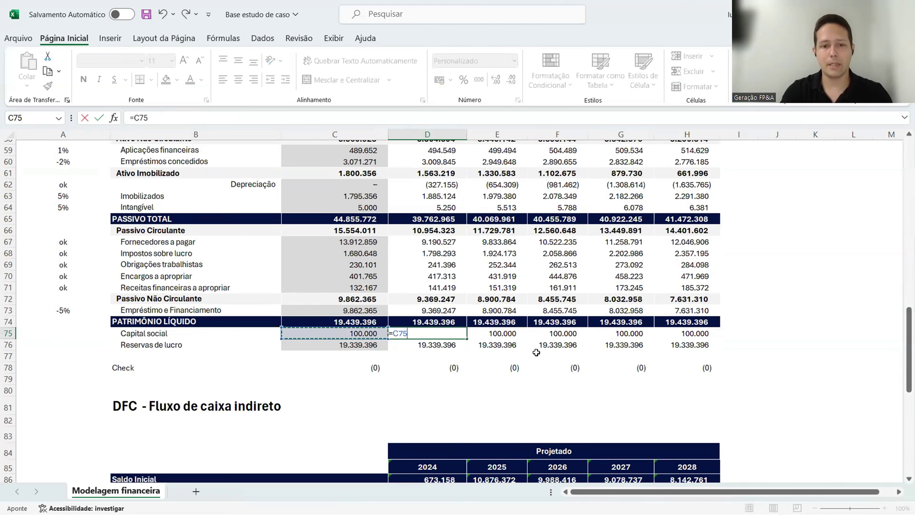
text(*)
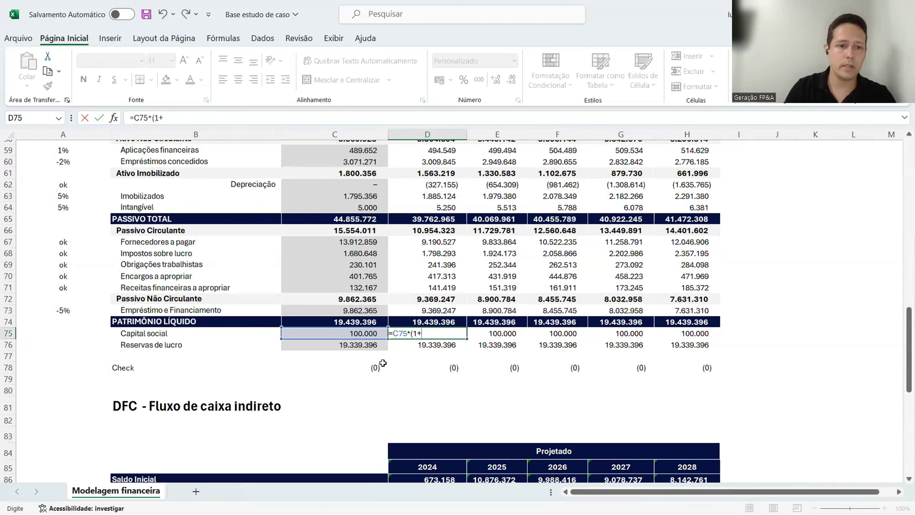
text((1+)
click(85, 334)
text())
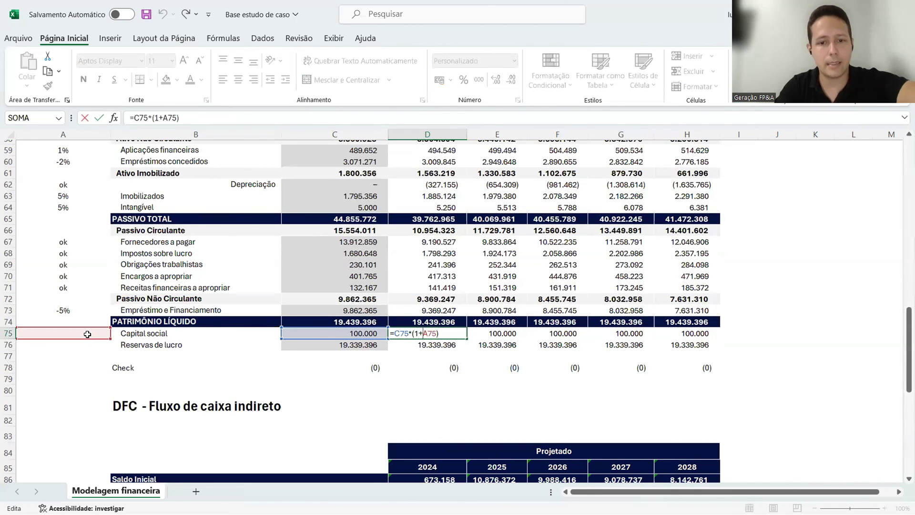
key(Return)
- Set the Capital social assumption to 5%
key(Up)
key(Left)
key(Left)
key(Left)
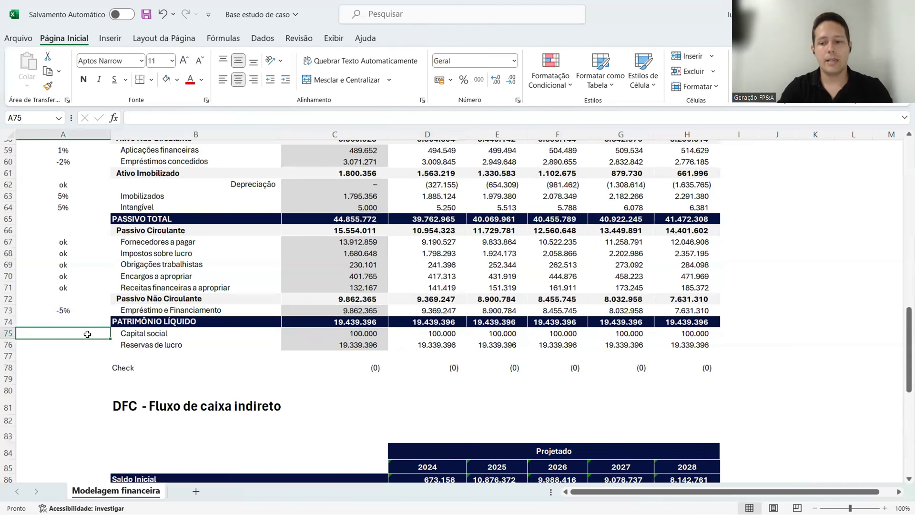
text(5)
key(Return)
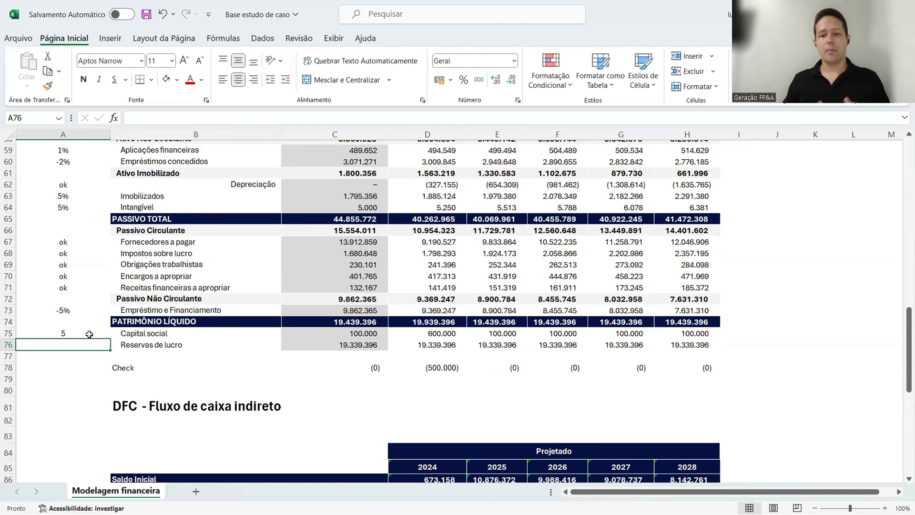
double_click(89, 334)
text(%)
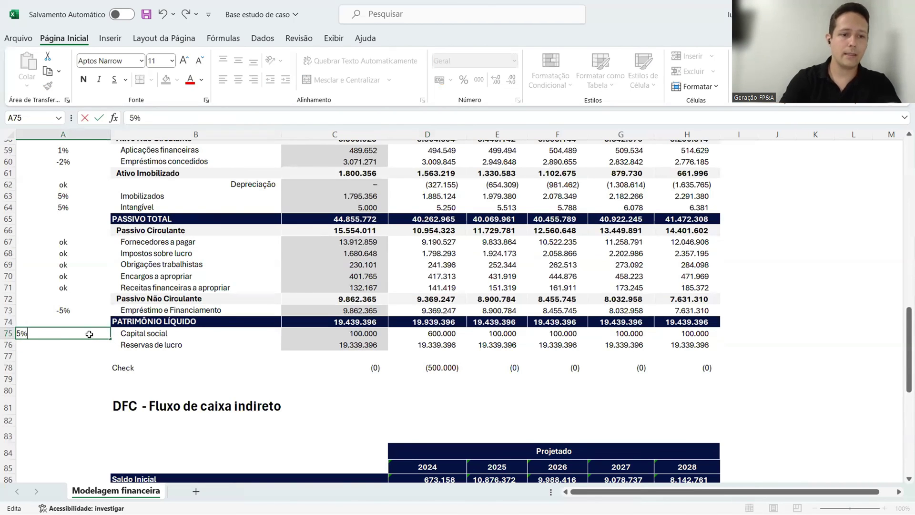
key(Return)
- Copy the 2024 Capital social formula across 2025–2028 and inspect the 2024 balance sheet check
key(Up)
key(Right)
key(Right)
key(Right)
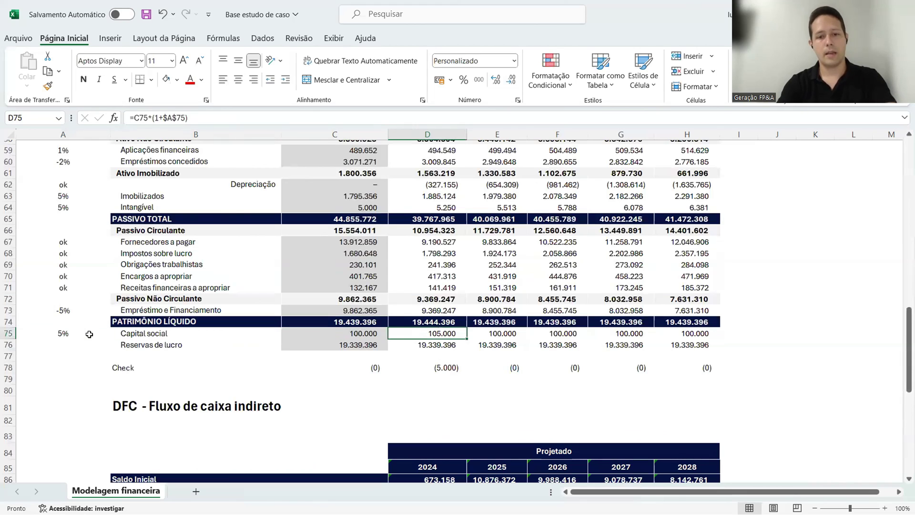
key(shift+Right)
key(ctrl+c)
key(shift+Right)
key(shift+Right)
key(shift+Right)
key(ctrl+v)
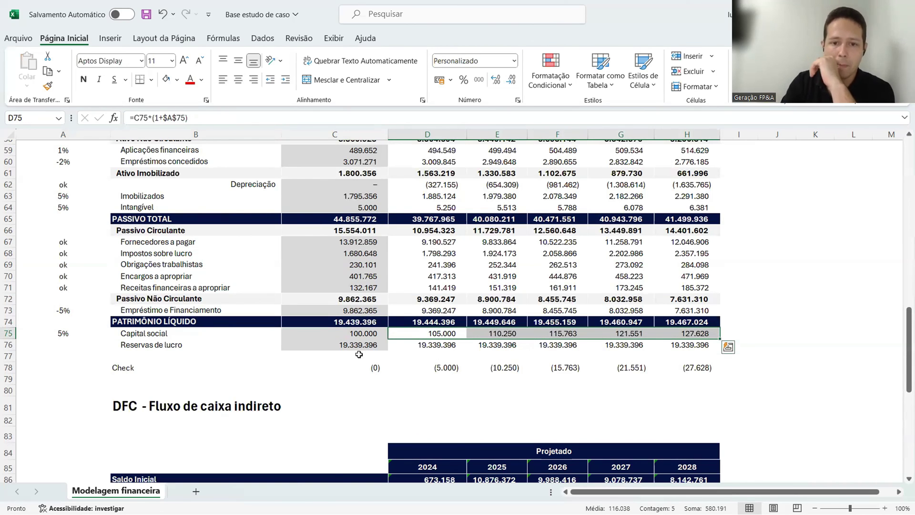
click(437, 370)
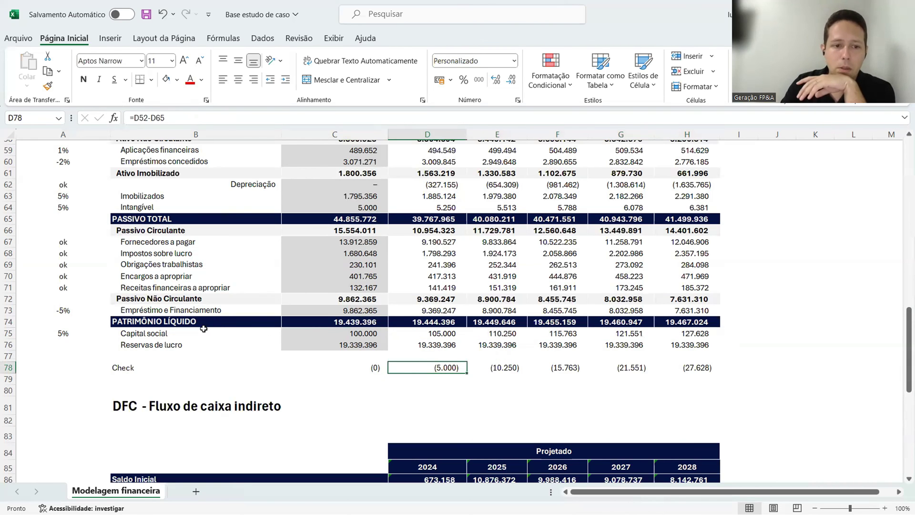
- Calculate the 2024 Variação capital social in the cash flow as =D75-C75, the change in Capital social from 2023
click(203, 330)
click(455, 334)
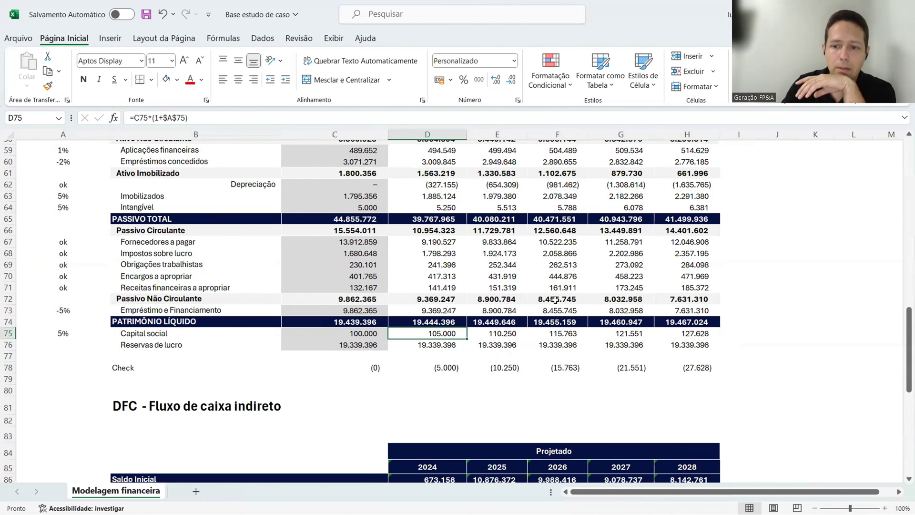
scroll(555, 300, down, 12)
click(456, 299)
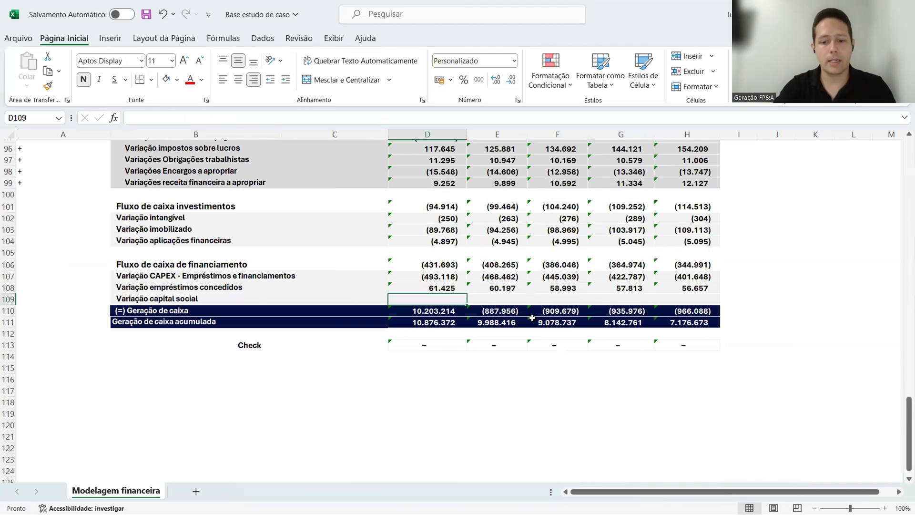
text(=)
scroll(424, 247, up, 8)
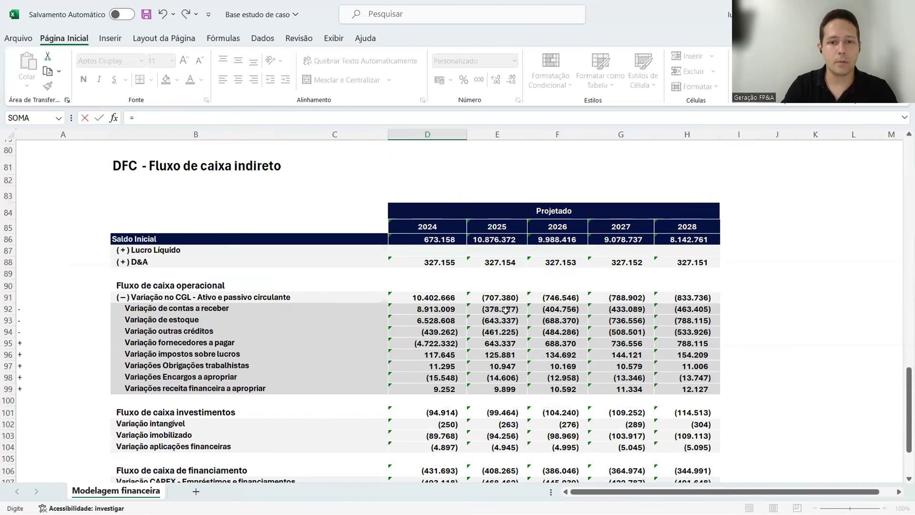
click(433, 199)
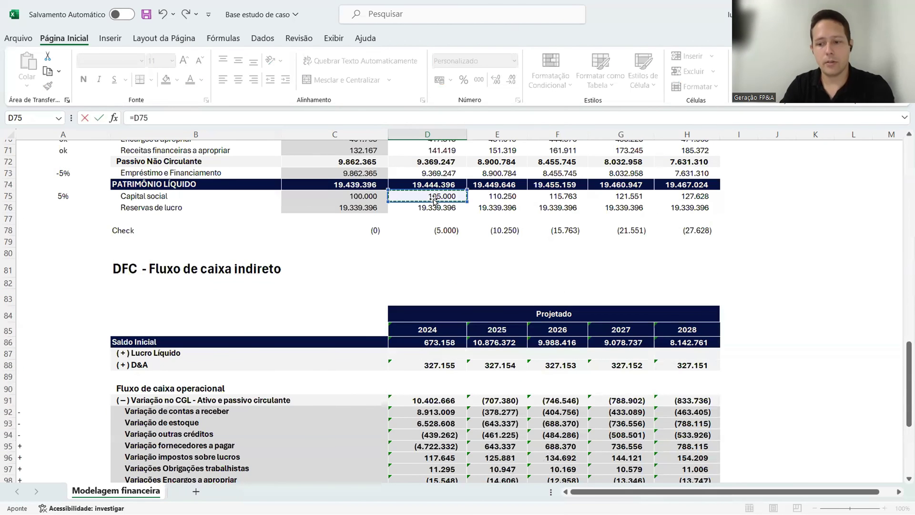
text(-)
click(362, 196)
key(Return)
scroll(363, 196, down, 1)
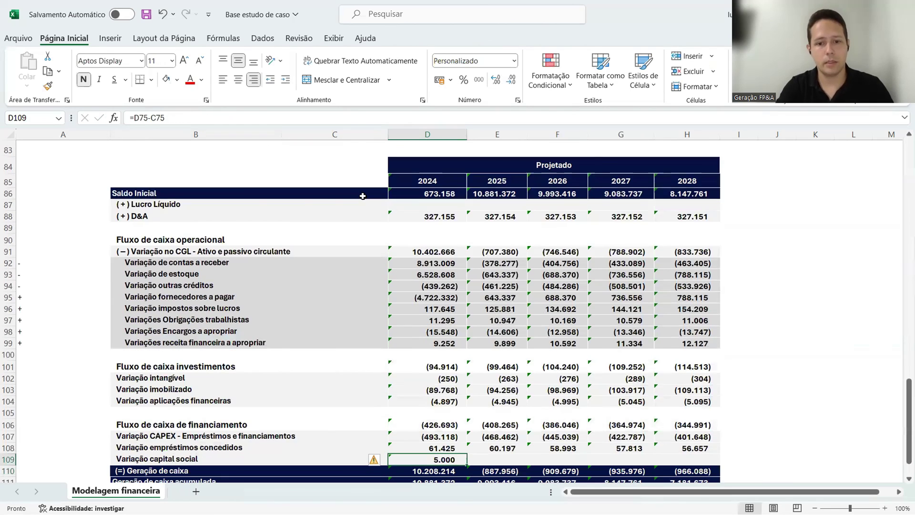
- Copy the 2024 Variação capital social formula across 2025–2028 and inspect the balance sheet check for the projected years
key(Up)
key(ctrl+c)
key(shift+Right)
key(shift+Right)
key(shift+Right)
key(shift+Right)
key(Return)
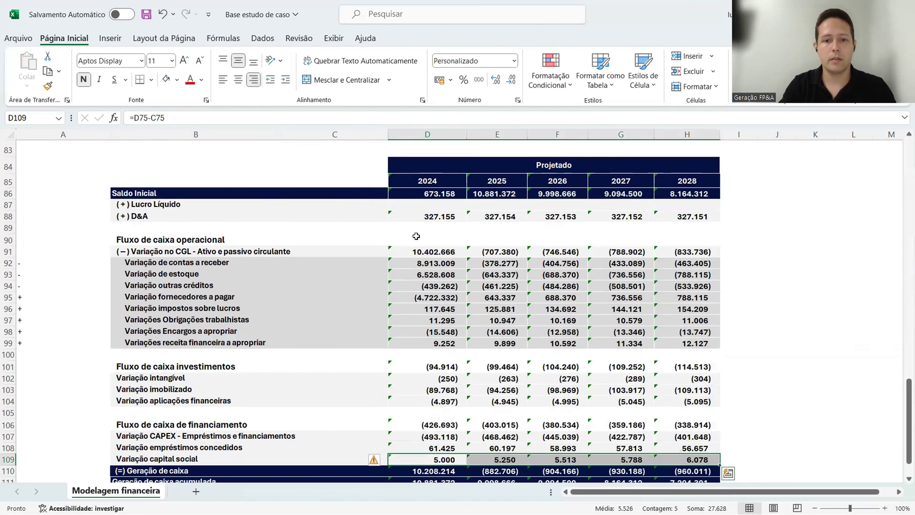
scroll(429, 214, up, 3)
click(457, 185)
key(Right)
key(Right)
scroll(510, 279, up, 2)
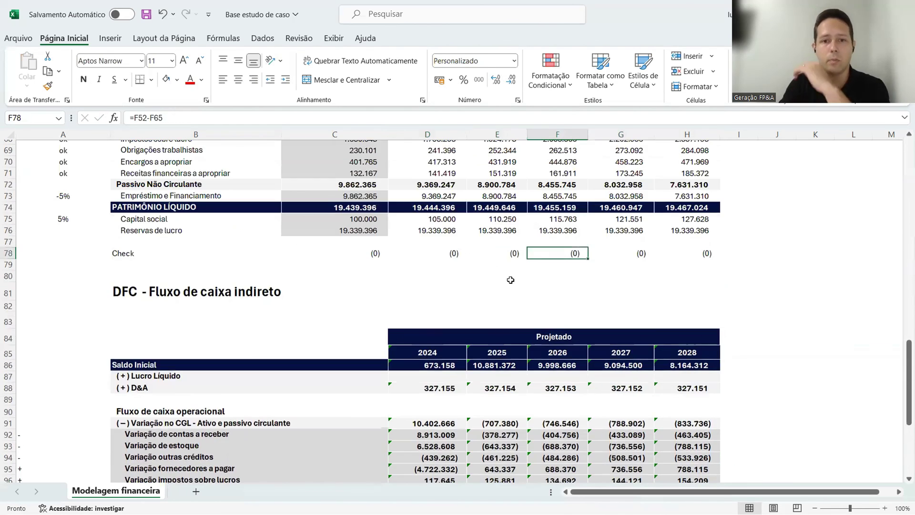
- Review the cash flow variation lines and the balance sheet assumptions to find which items still lack a projection
scroll(476, 272, down, 5)
click(439, 211)
drag(439, 213, 686, 309)
click(452, 261)
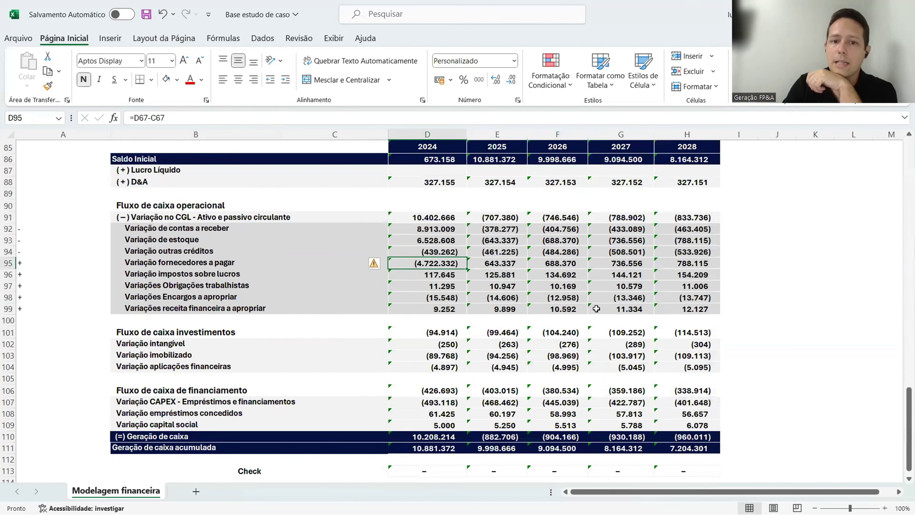
scroll(513, 295, down, 4)
scroll(513, 295, up, 11)
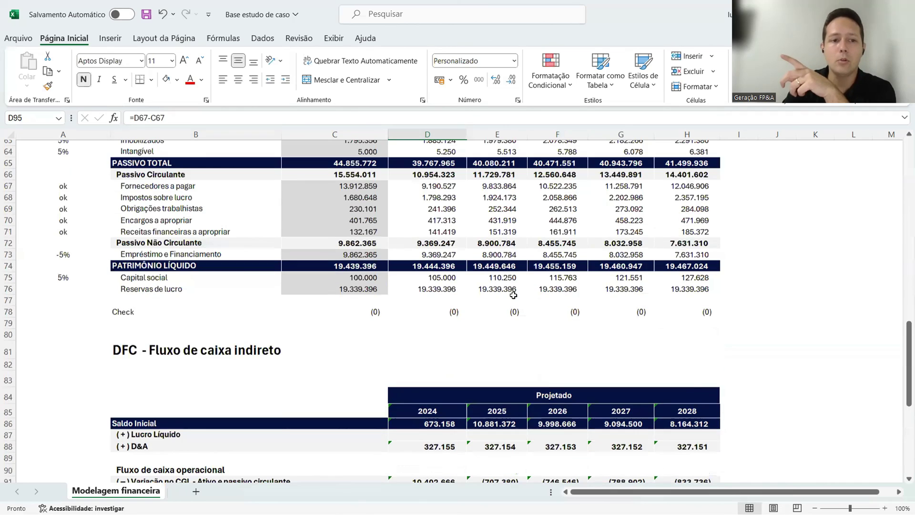
scroll(516, 297, up, 3)
click(52, 401)
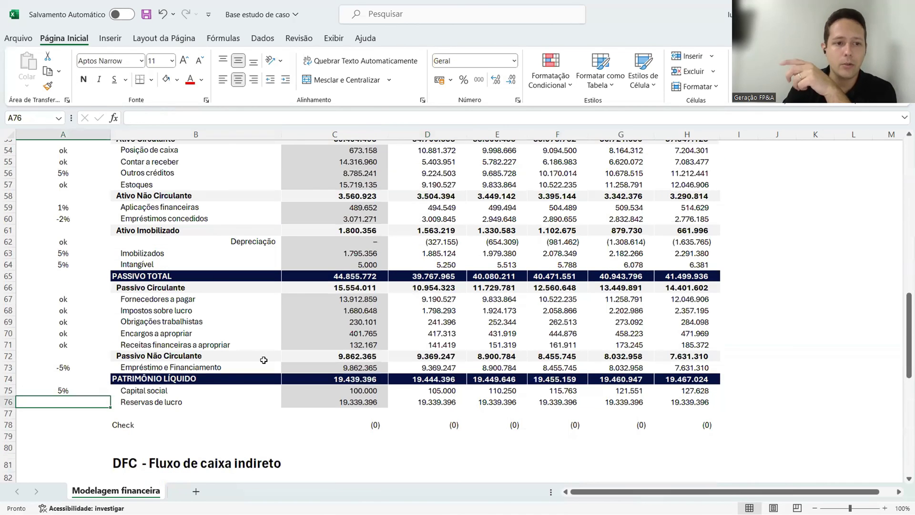
scroll(264, 360, up, 2)
scroll(397, 314, down, 8)
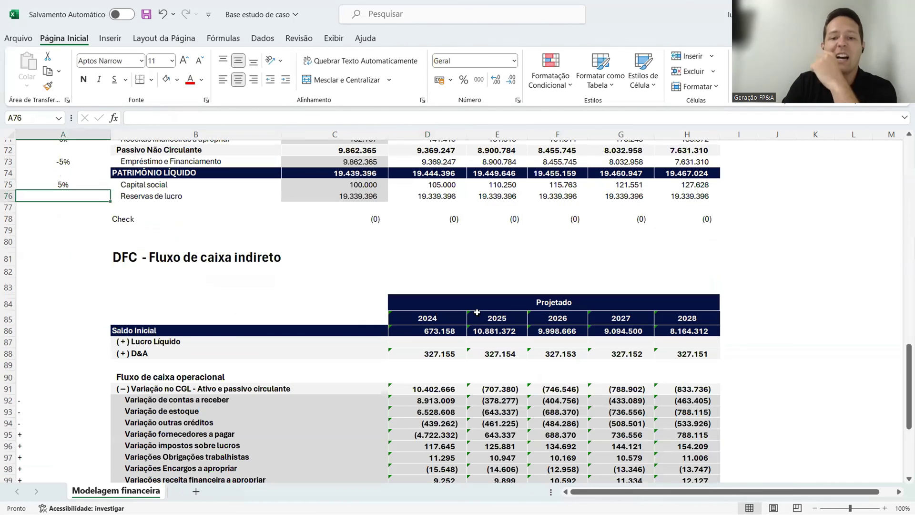
scroll(479, 307, down, 1)
- Link the 2024 Lucro Líquido line of the indirect cash flow to the income statement with =D44
click(452, 307)
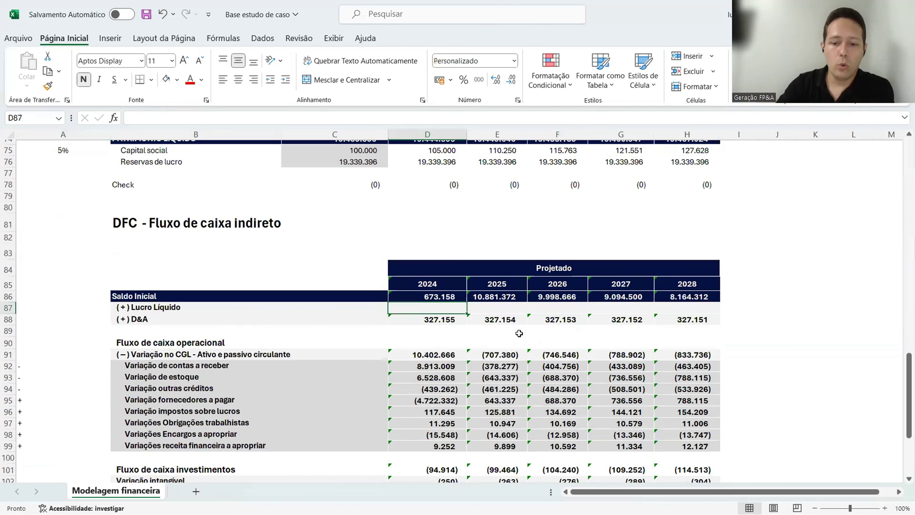
text(=)
scroll(512, 332, up, 12)
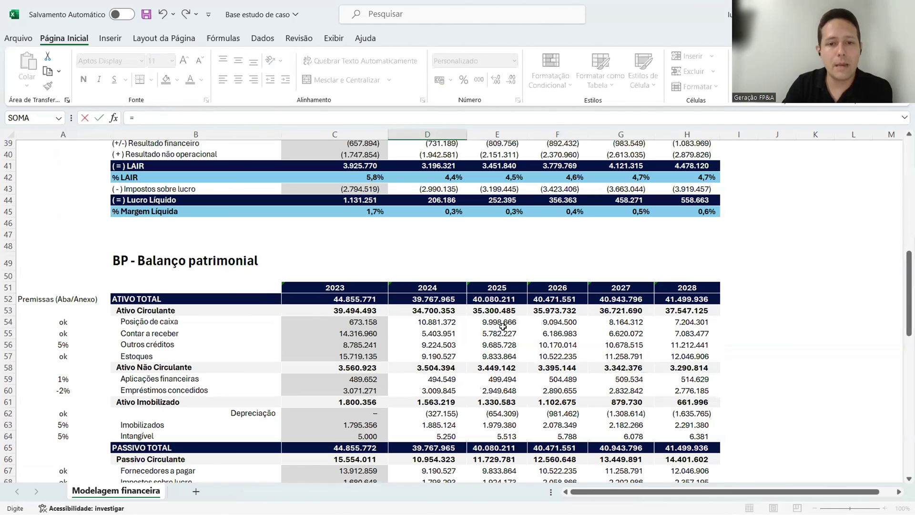
scroll(473, 350, up, 4)
click(441, 303)
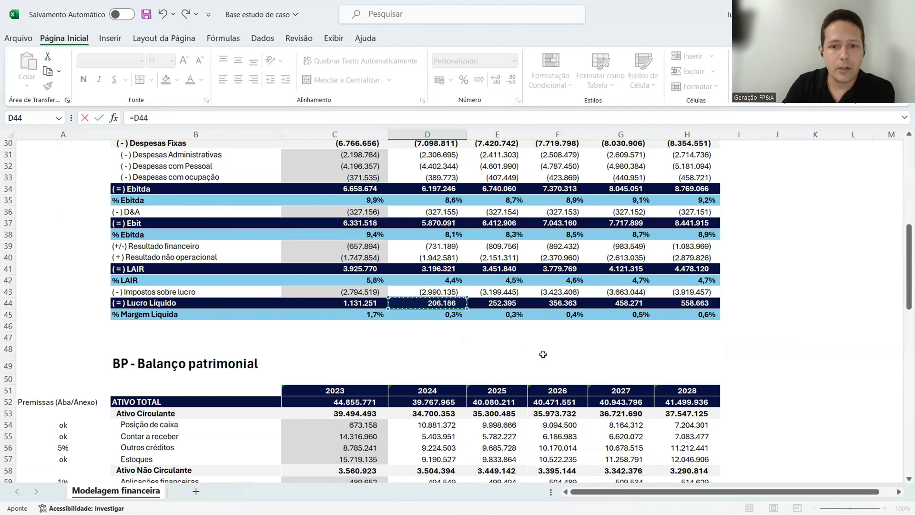
scroll(543, 353, up, 6)
scroll(571, 351, down, 13)
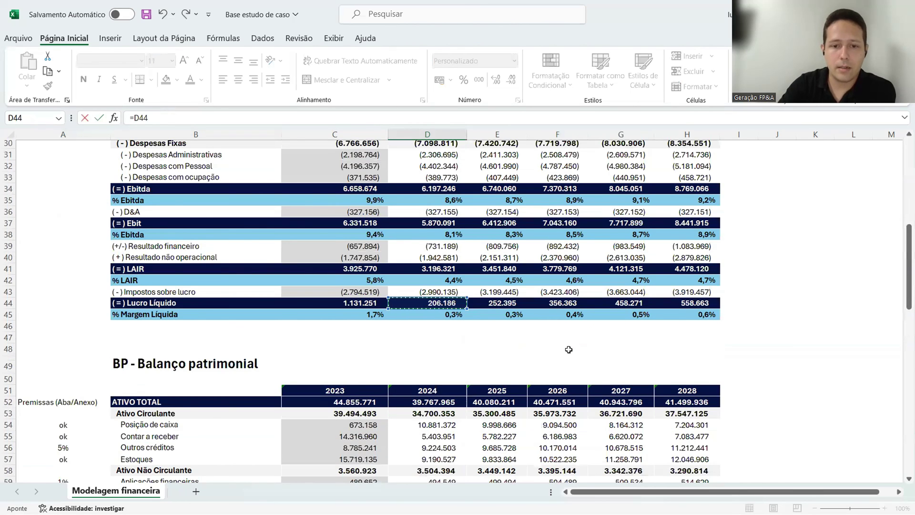
key(ctrl+Return)
- Copy the 2024 Lucro Líquido link across 2025–2028 in the cash flow
key(shift+Right)
key(shift+Right)
key(shift+Right)
key(shift+Right)
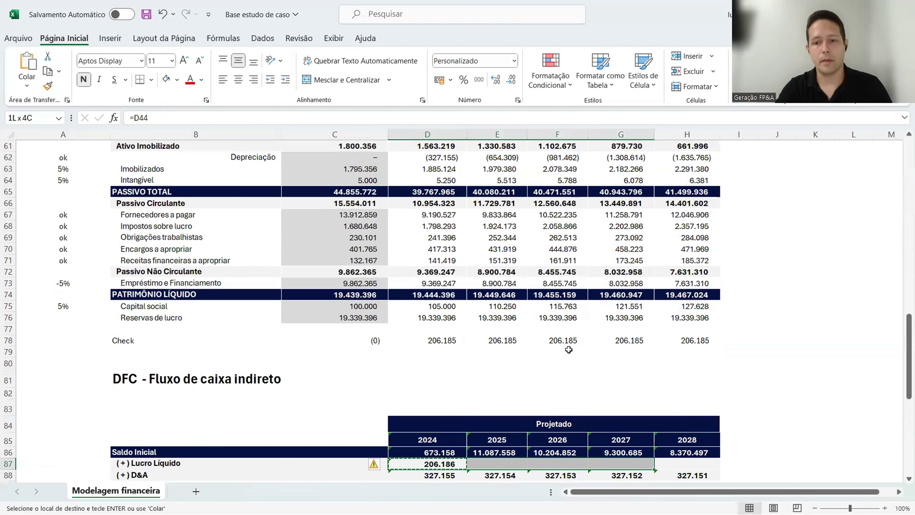
key(ctrl+r)
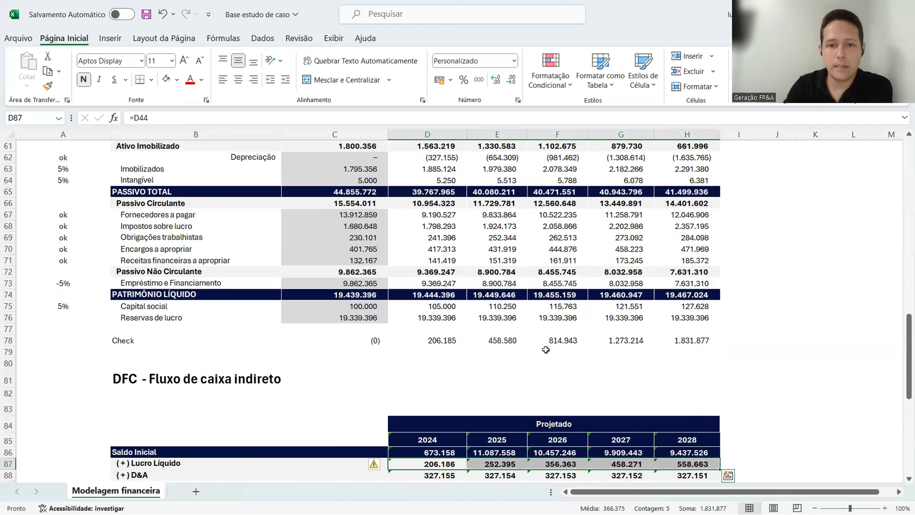
- Compare the balance sheet check with the cash flow's Lucro Líquido line across the projected years
scroll(469, 328, down, 6)
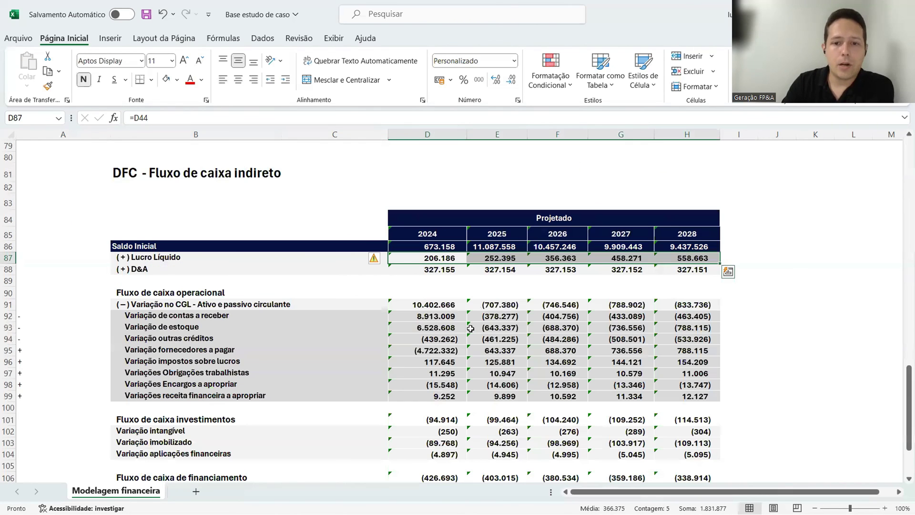
scroll(427, 190, up, 2)
click(432, 202)
key(Right)
key(Right)
key(Right)
key(Right)
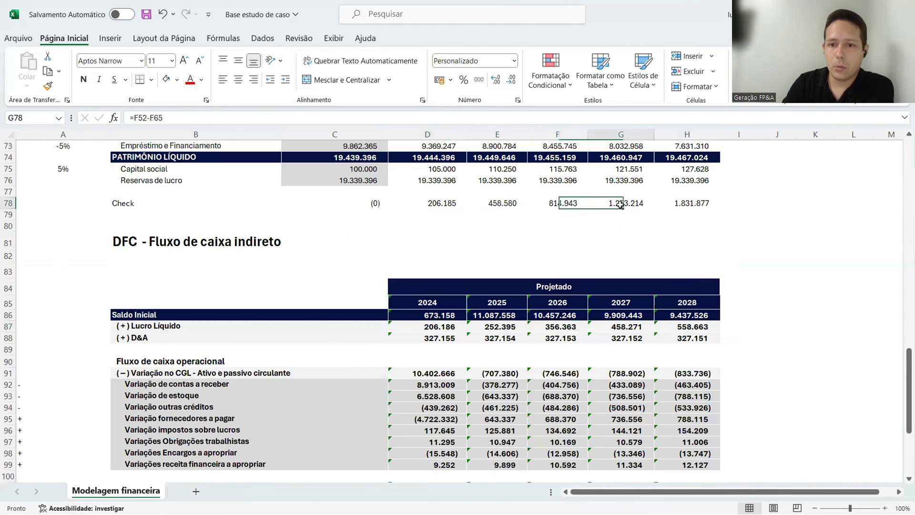
click(430, 204)
click(430, 327)
key(Right)
key(Right)
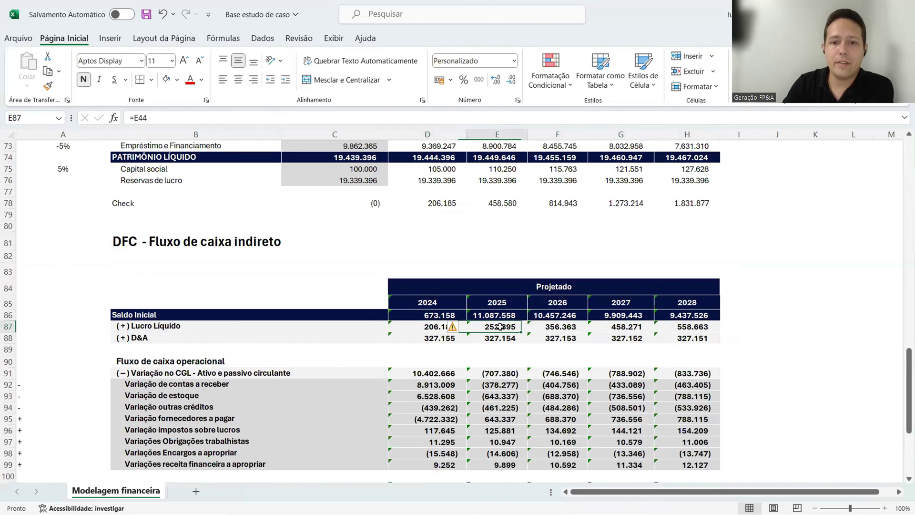
click(430, 327)
- Examine the Geração de caixa acumulada for 2024–2028 and how it feeds the balance sheet and its check
scroll(430, 372, down, 4)
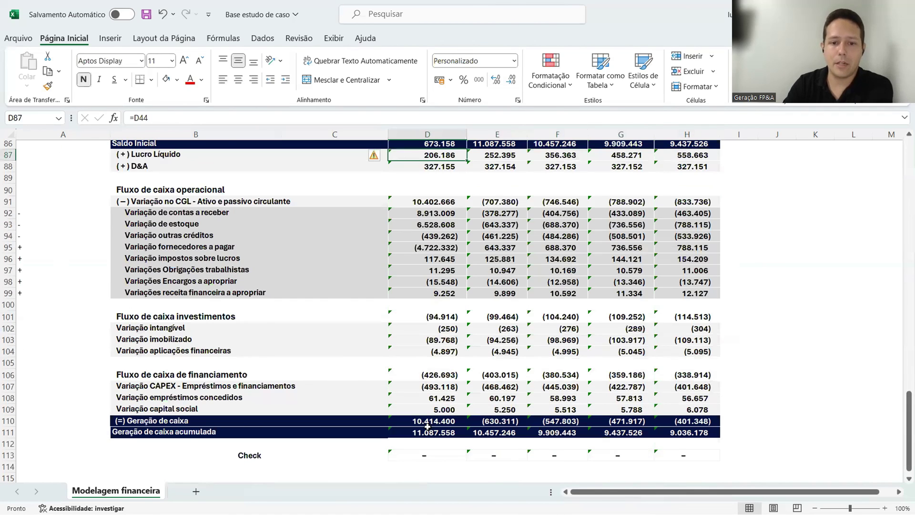
click(427, 432)
click(498, 432)
click(557, 432)
click(628, 434)
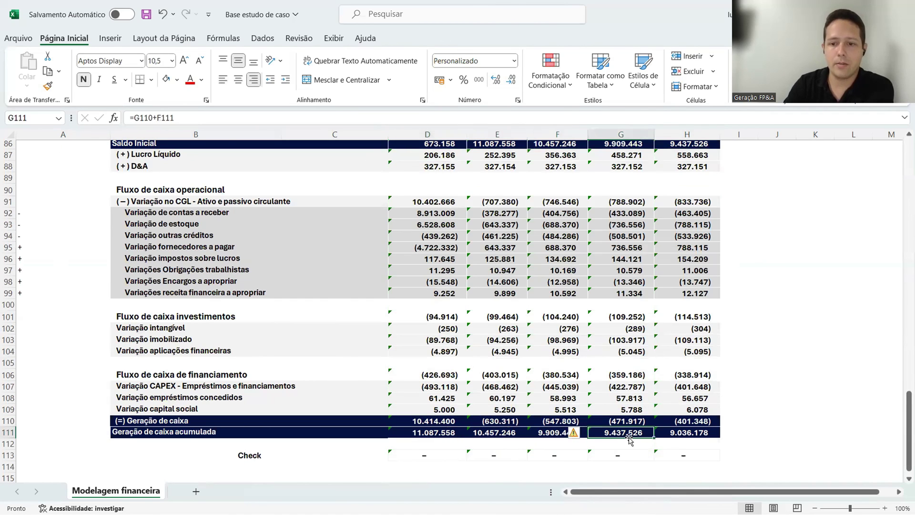
click(692, 435)
scroll(514, 320, up, 13)
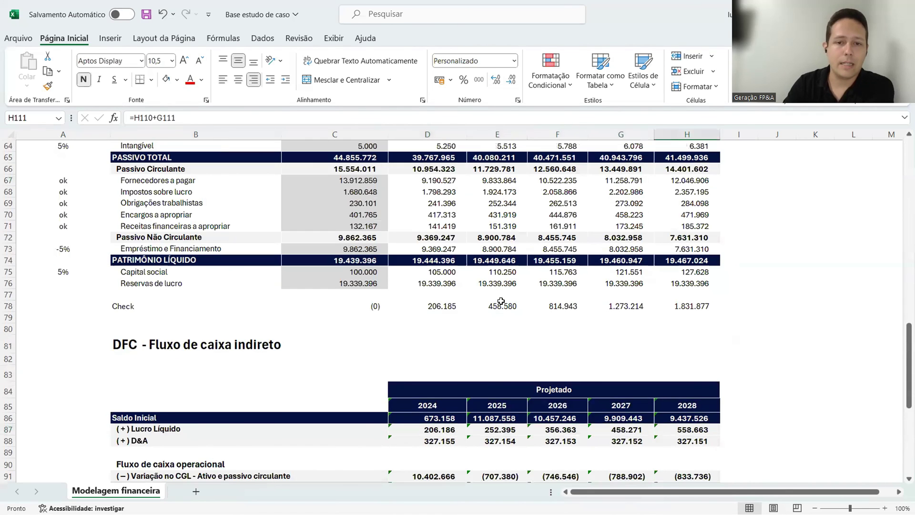
scroll(498, 291, down, 1)
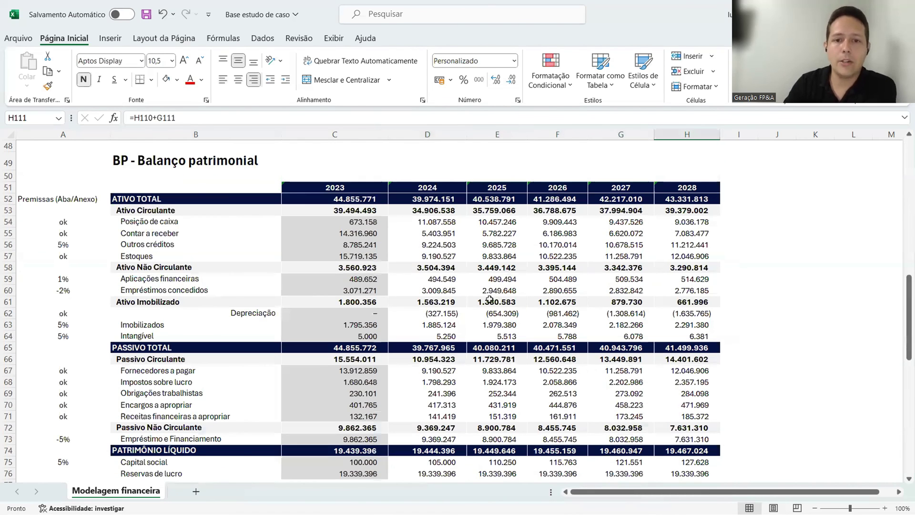
scroll(495, 293, down, 14)
scroll(479, 298, up, 5)
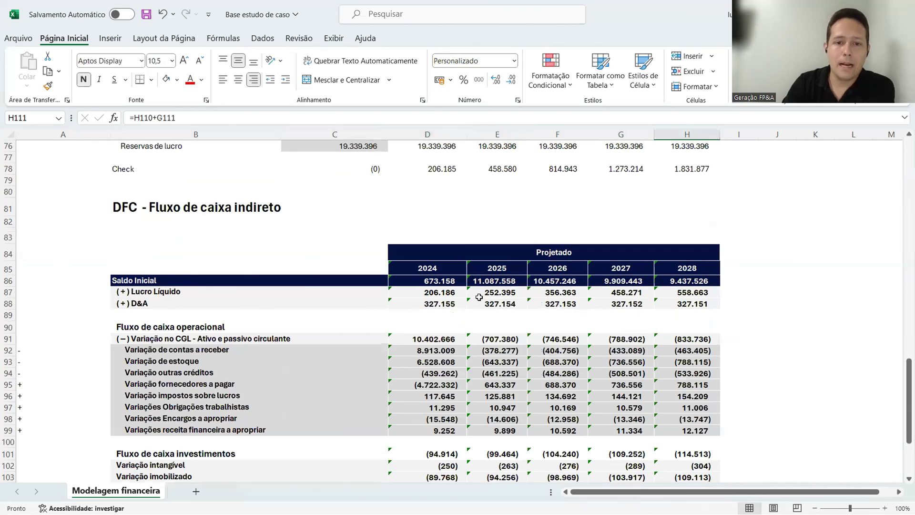
scroll(479, 297, up, 3)
- Project the 2024 Reservas de lucro as =C76+D44, adding the year's Lucro Líquido to the 2023 balance
click(440, 248)
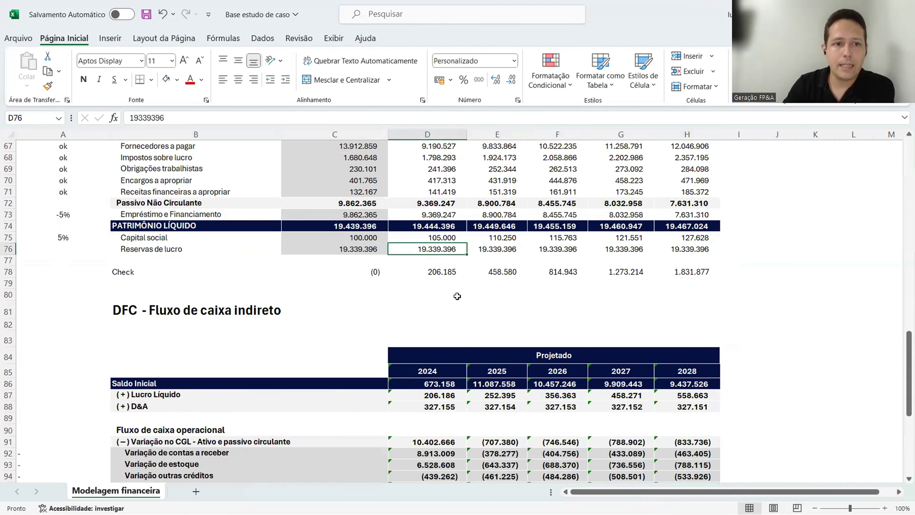
click(360, 251)
click(429, 251)
text(=)
key(Left)
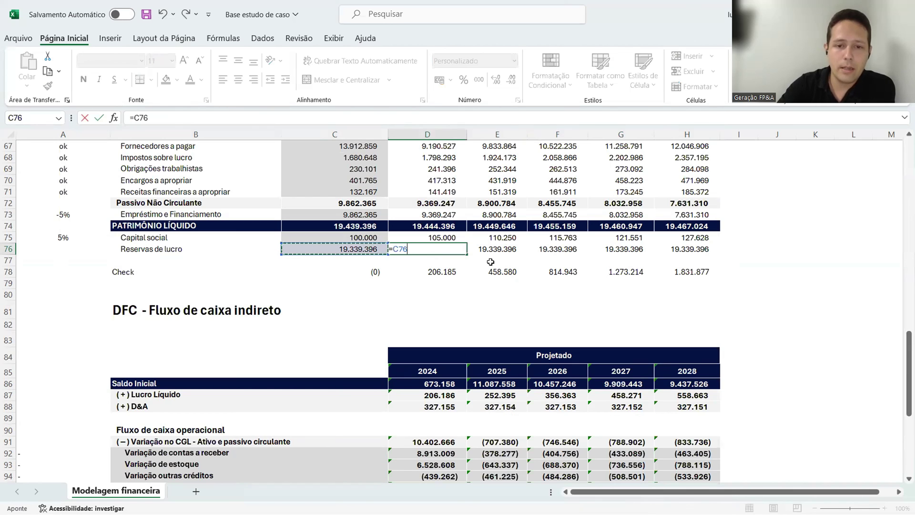
text(+)
scroll(487, 258, up, 15)
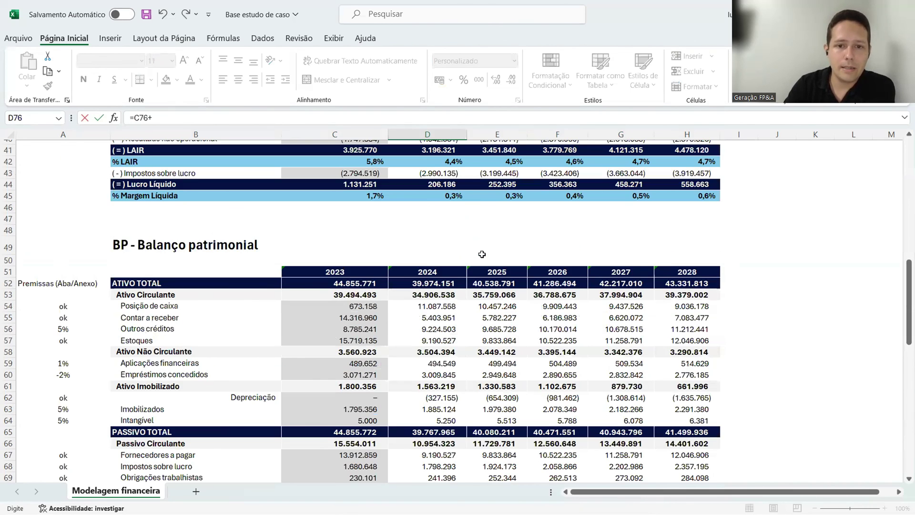
scroll(444, 319, down, 1)
click(443, 321)
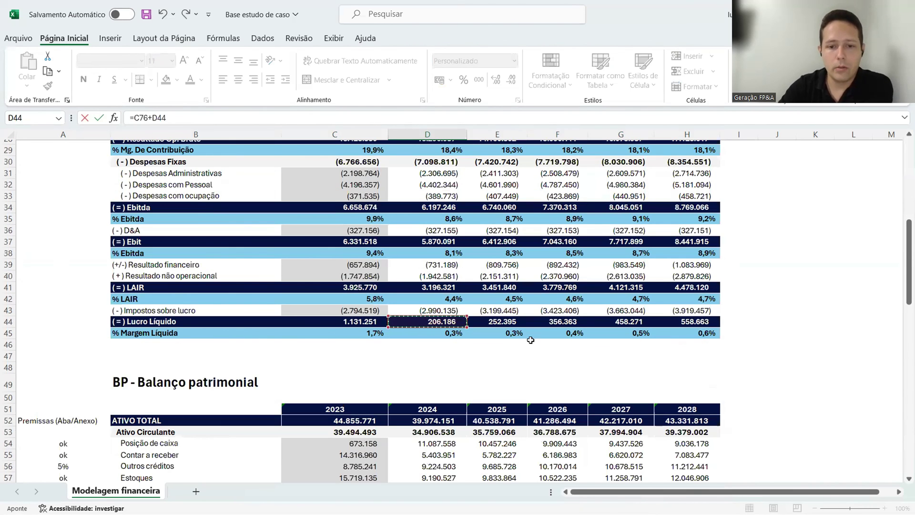
key(Return)
key(Down)
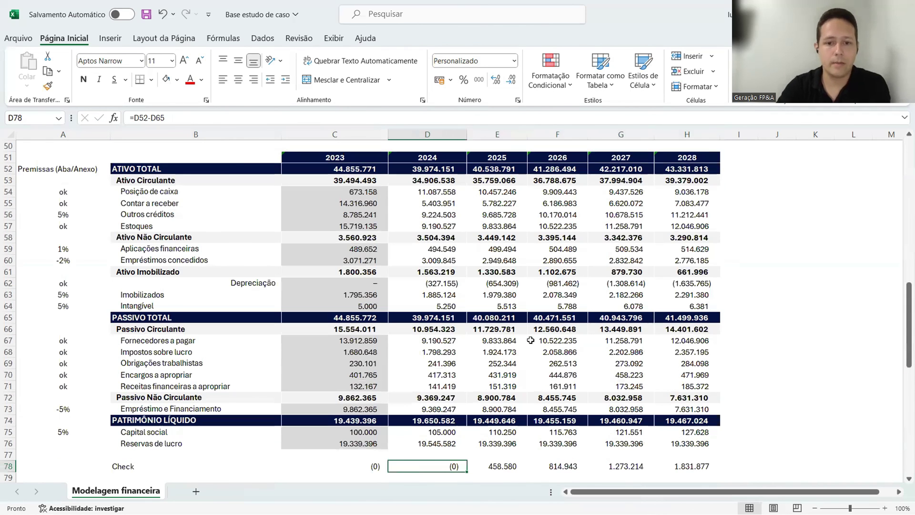
- Copy the 2024 Reservas de lucro formula across 2025–2028
key(Up)
key(Up)
key(ctrl+c)
key(shift+Right)
key(shift+Right)
key(shift+Right)
key(shift+Right)
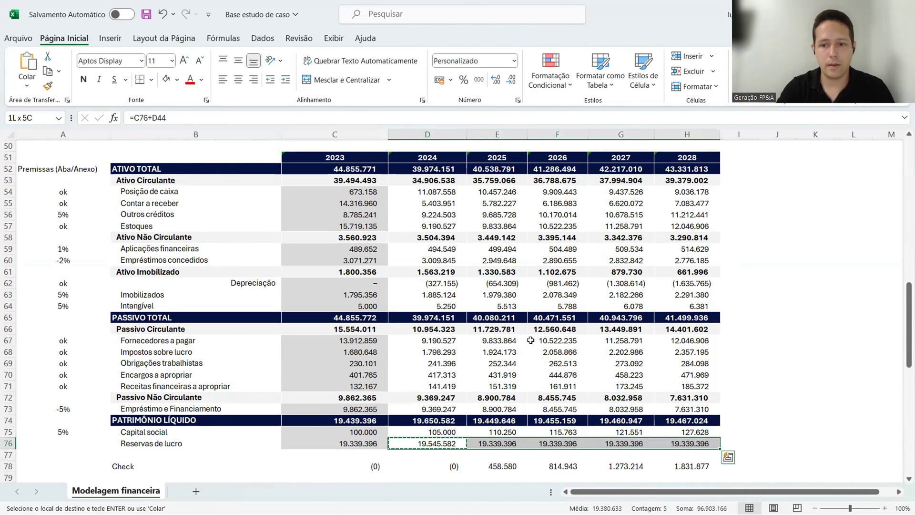
key(Return)
- Inspect the balance sheet and cash flow check rows and the projected cash flow lines from Saldo Inicial to Variação capital social
scroll(540, 323, down, 4)
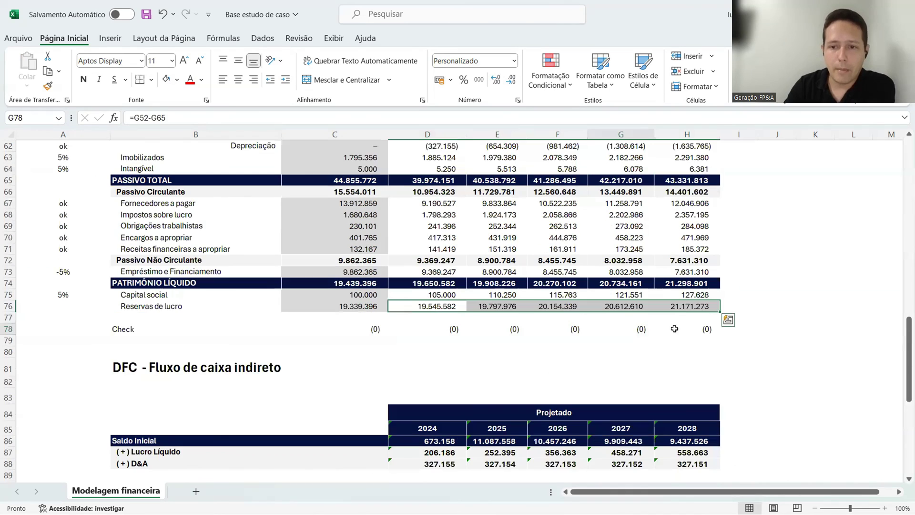
click(684, 329)
scroll(548, 352, down, 11)
click(550, 342)
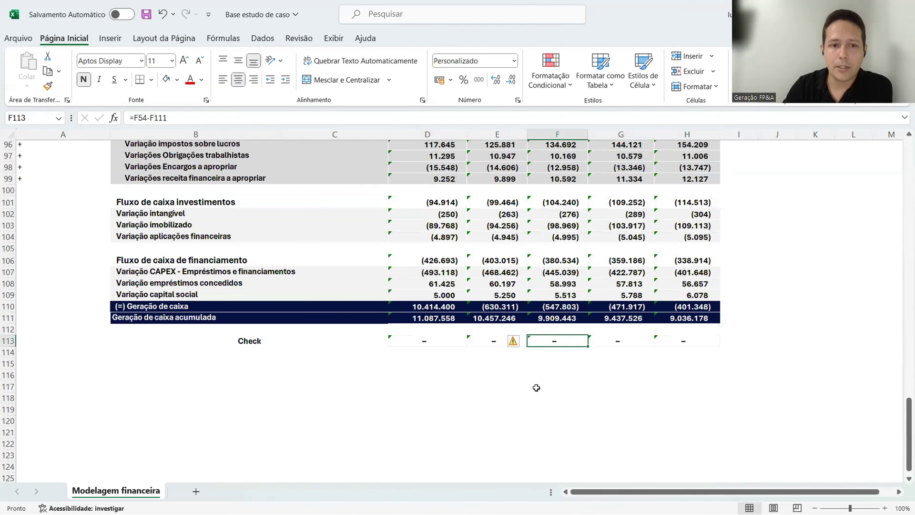
scroll(505, 362, up, 4)
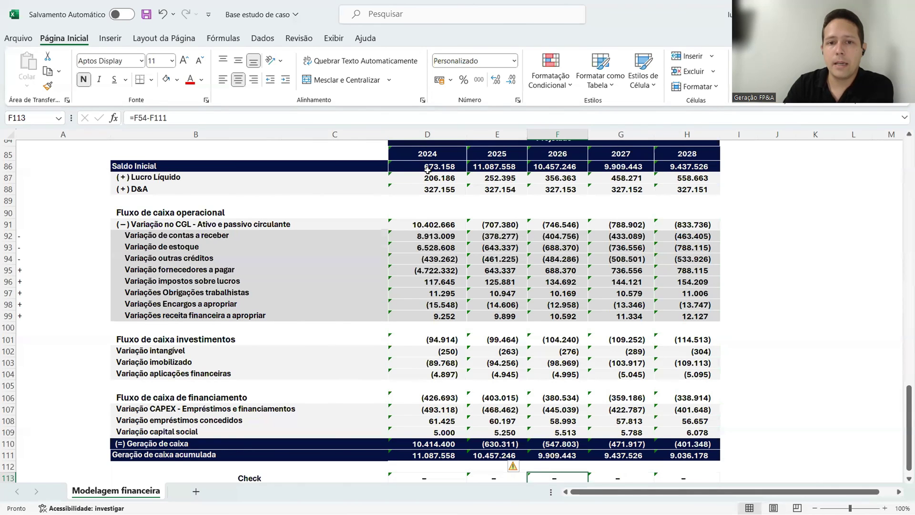
drag(427, 166, 696, 431)
click(556, 362)
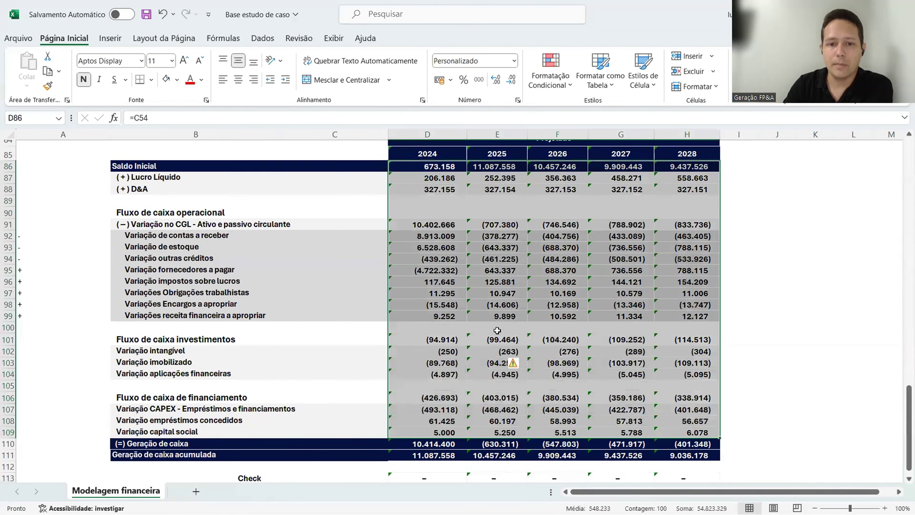
- Review the projected cash flow variation lines, the income statement down to Lucro Líquido and the balance sheet accounts
click(434, 244)
click(497, 259)
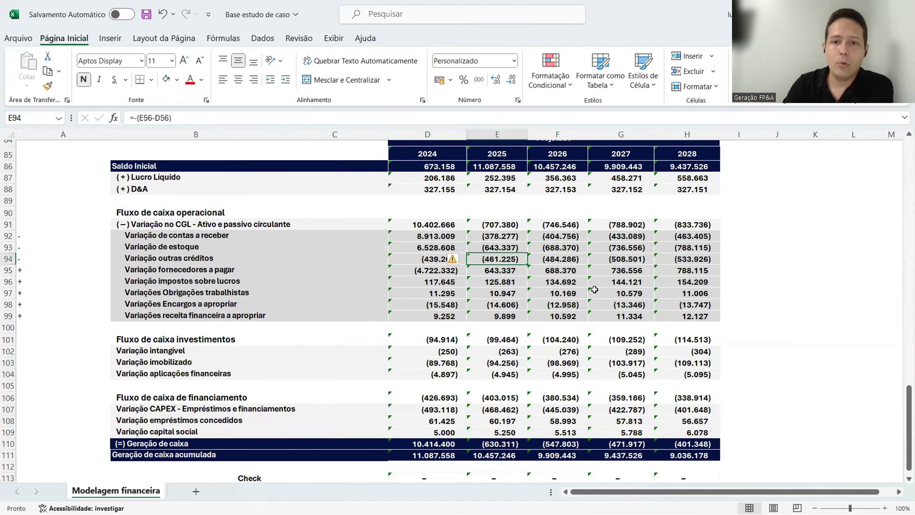
scroll(593, 288, up, 17)
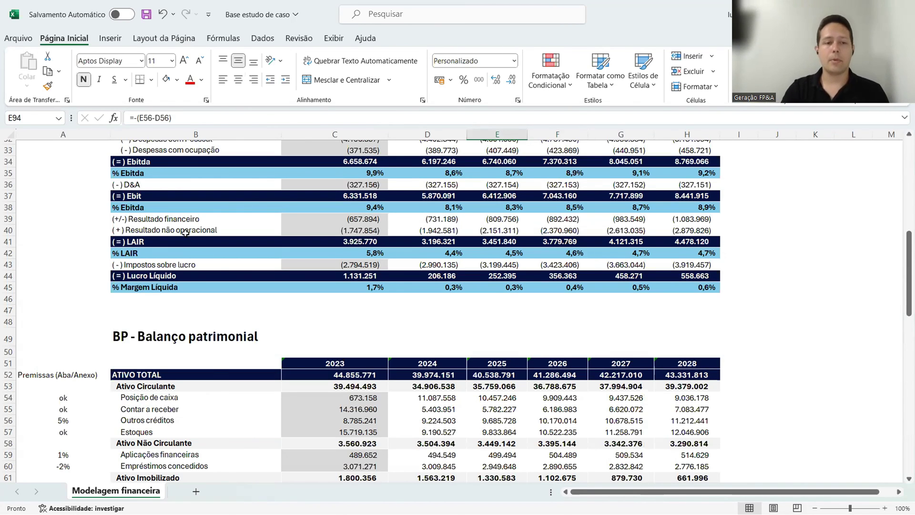
scroll(186, 233, up, 4)
scroll(190, 252, up, 1)
scroll(191, 251, down, 3)
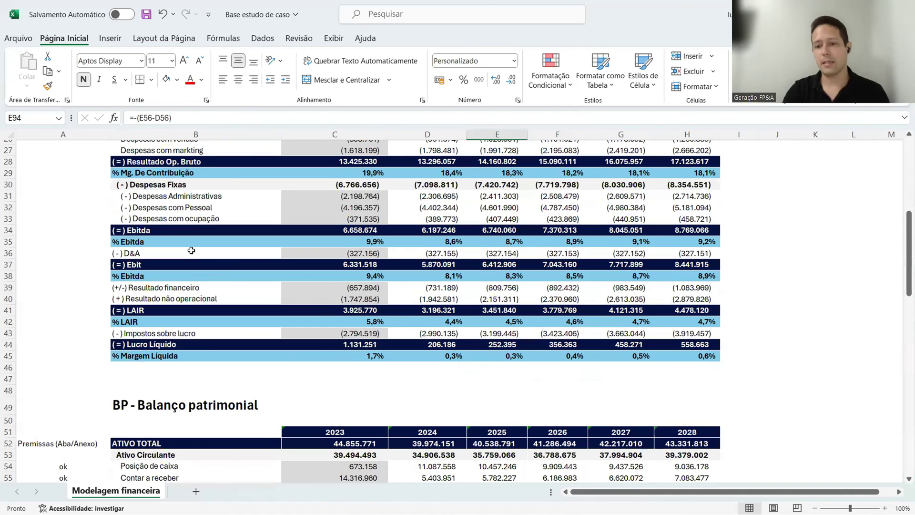
scroll(192, 251, down, 4)
scroll(155, 203, down, 4)
click(164, 260)
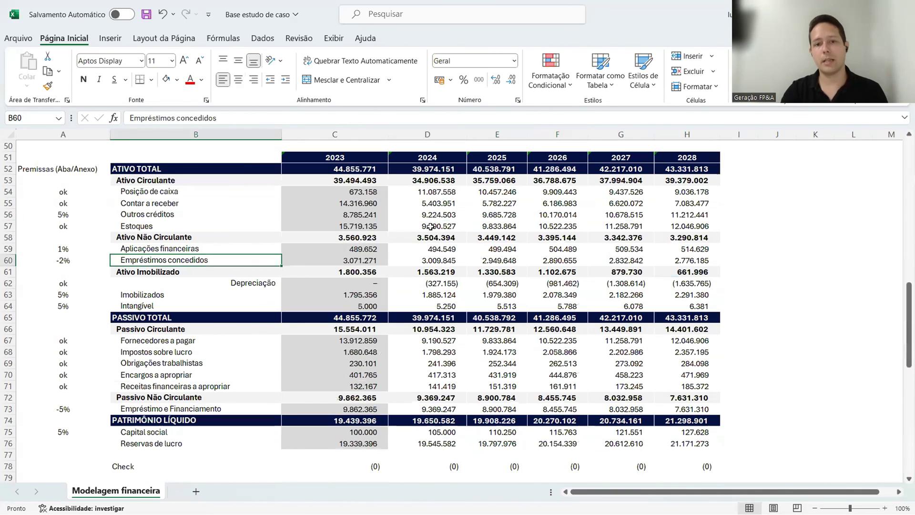
- Inspect the 2024 Contar a receber formula and the growth assumptions from Carg to Meta de compra for 2024–2028
click(428, 203)
scroll(390, 266, up, 1)
scroll(394, 265, up, 14)
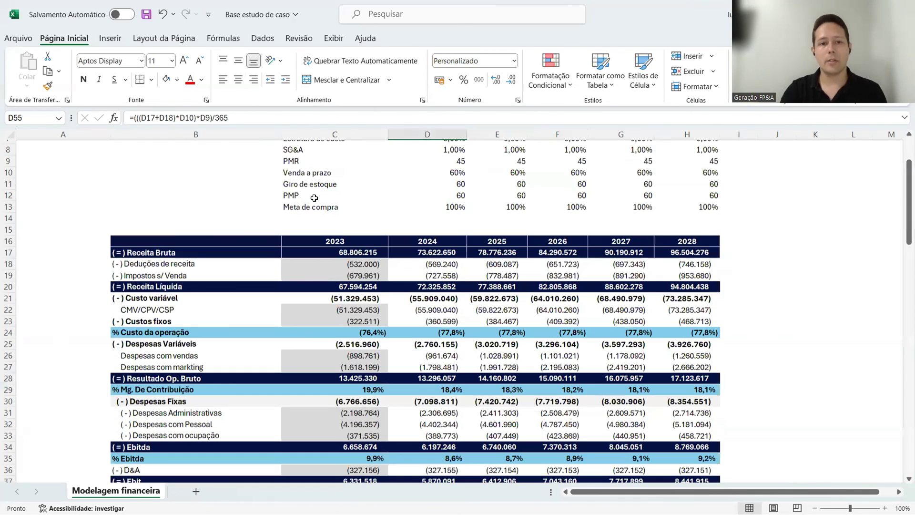
scroll(312, 191, up, 2)
drag(312, 187, 701, 297)
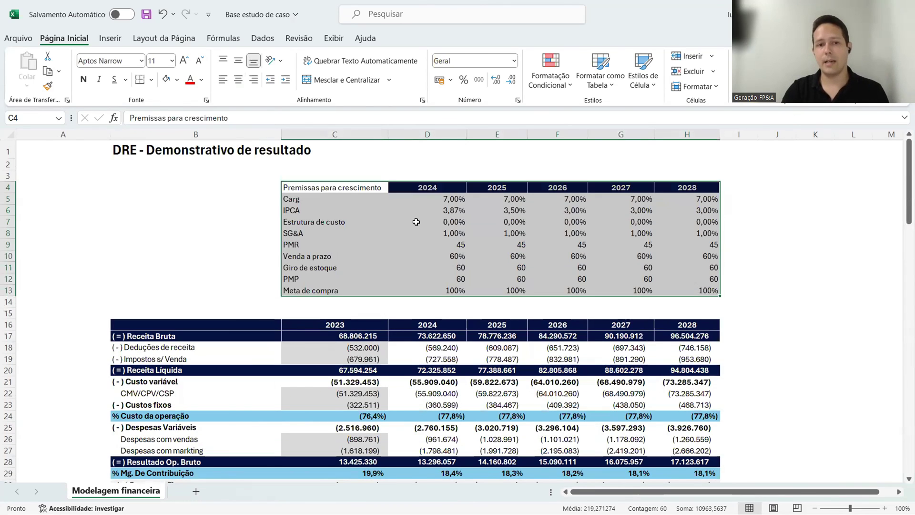
click(414, 221)
drag(336, 199, 700, 291)
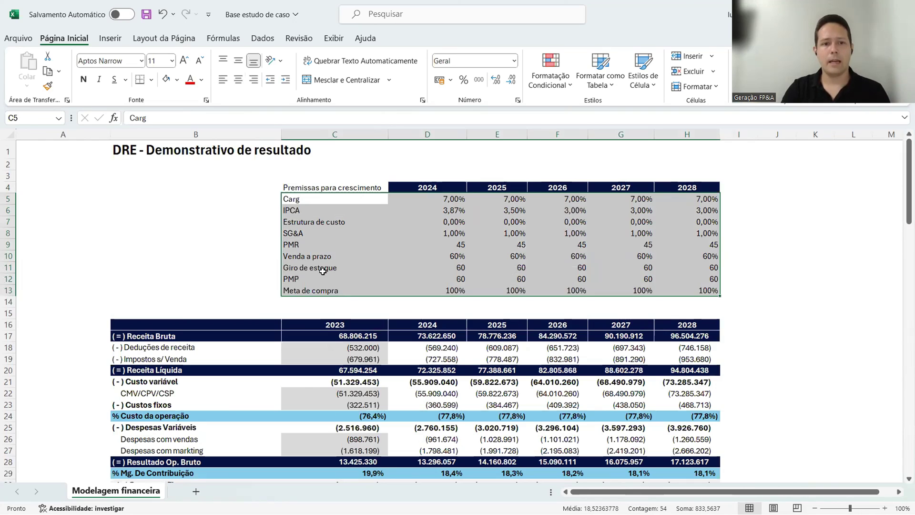
click(319, 301)
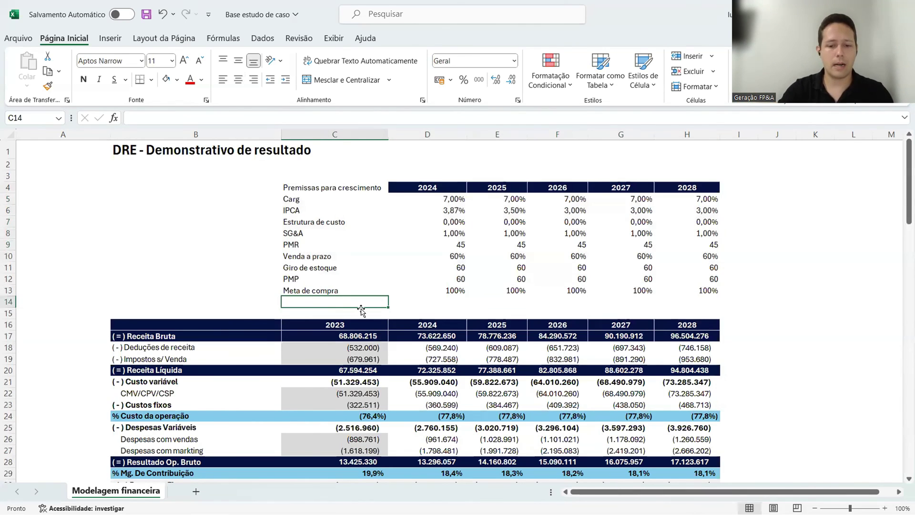
text(Premissas de)
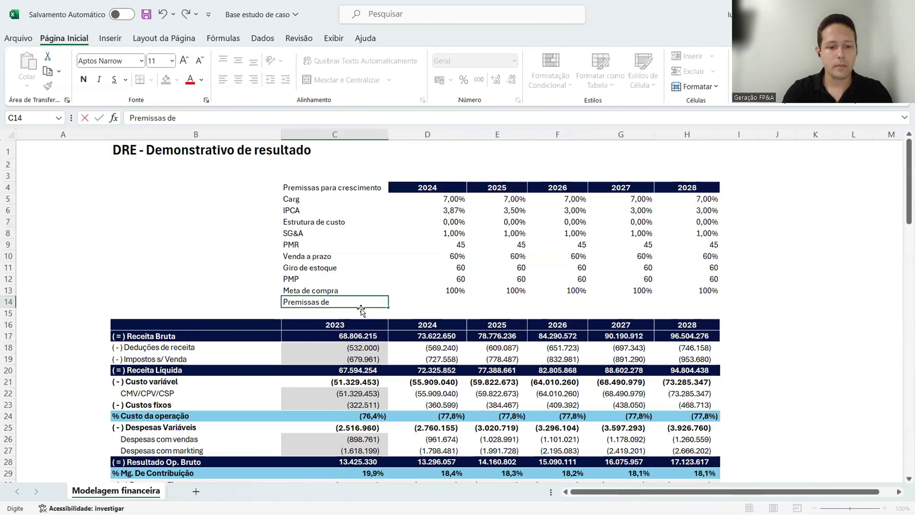
text( CMv)
key(Return)
key(Up)
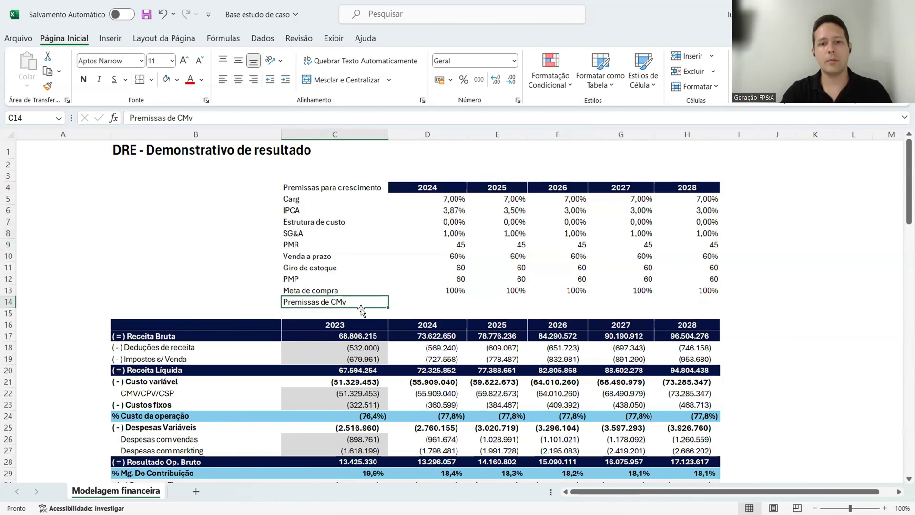
key(F2)
key(BackSpace)
text(V)
key(Return)
key(Up)
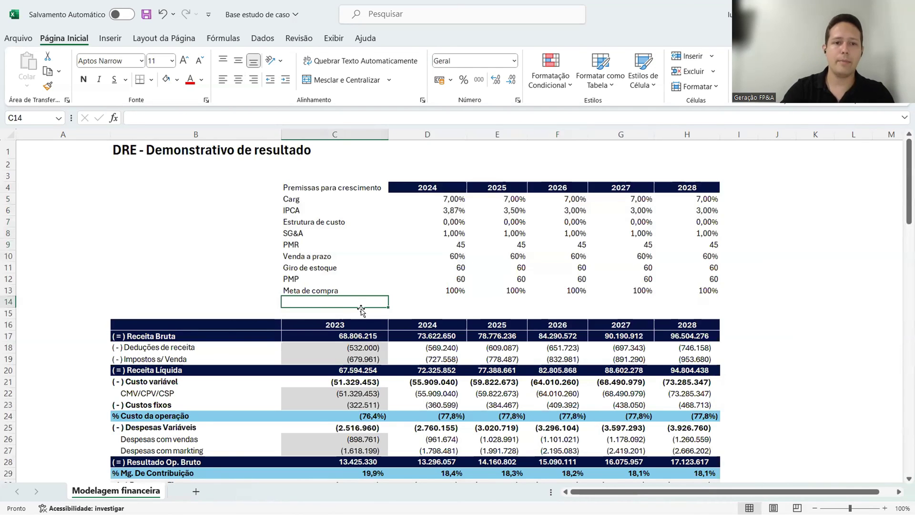
key(Delete)
- Examine the growth assumptions, the 2024 Deduções de receita formula and the projected income statement lines
drag(434, 210, 431, 234)
click(557, 255)
click(445, 347)
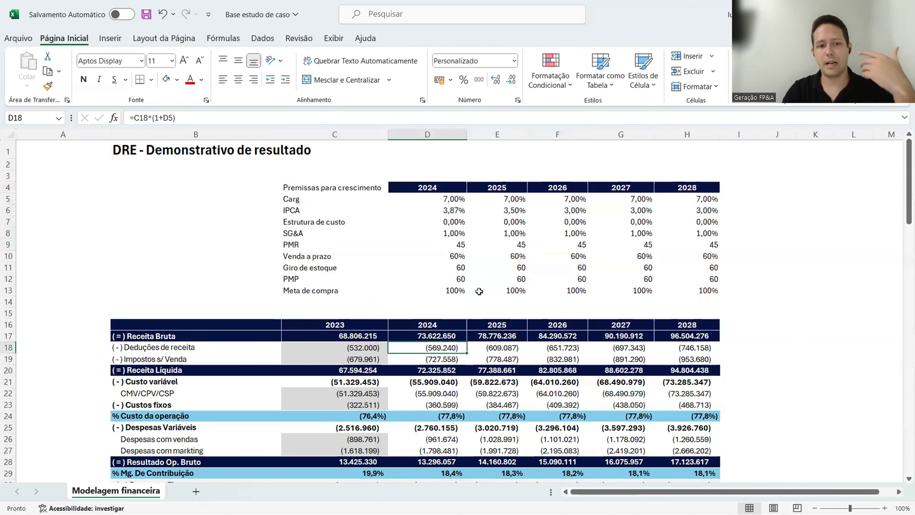
scroll(462, 262, down, 2)
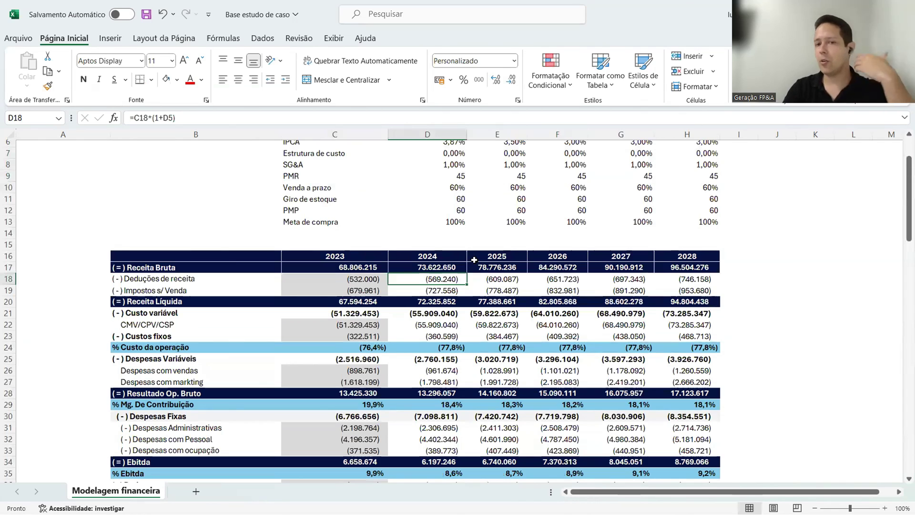
scroll(486, 248, down, 8)
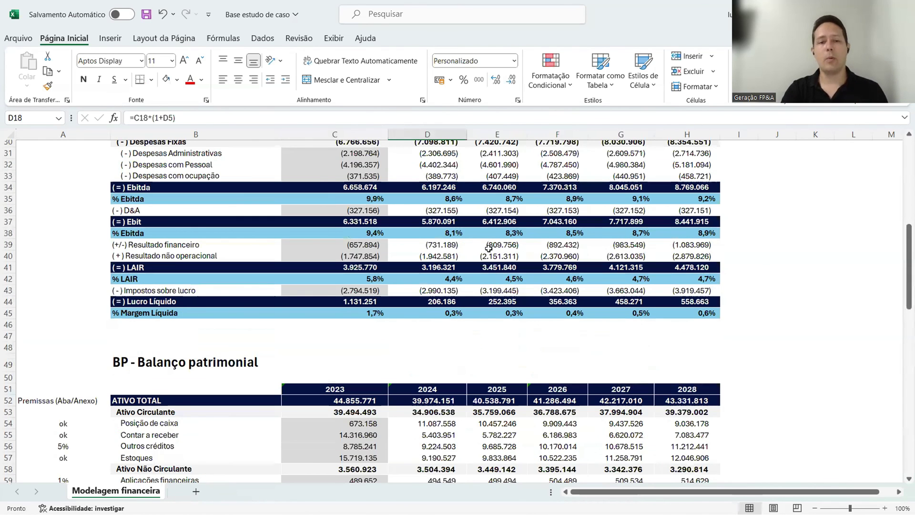
scroll(489, 249, up, 5)
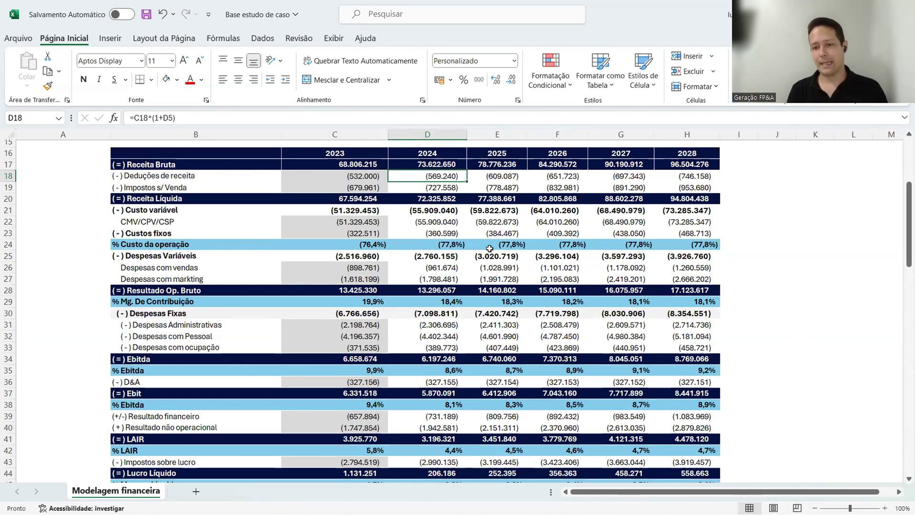
scroll(455, 247, down, 13)
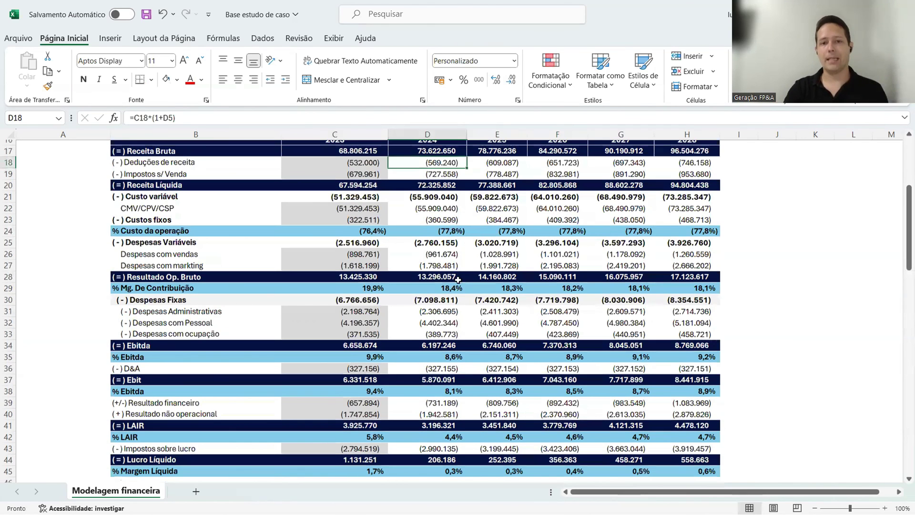
- Examine the projected balance sheet and the cash flow's operating and investment variation lines, including Obrigações trabalhistas and aplicações financeiras
drag(423, 164, 434, 195)
scroll(479, 334, down, 6)
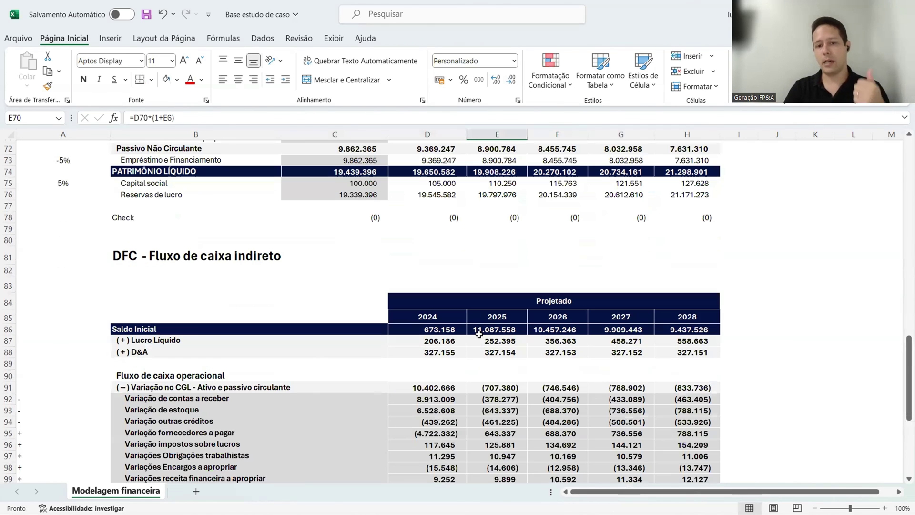
click(491, 377)
scroll(491, 376, down, 4)
click(476, 316)
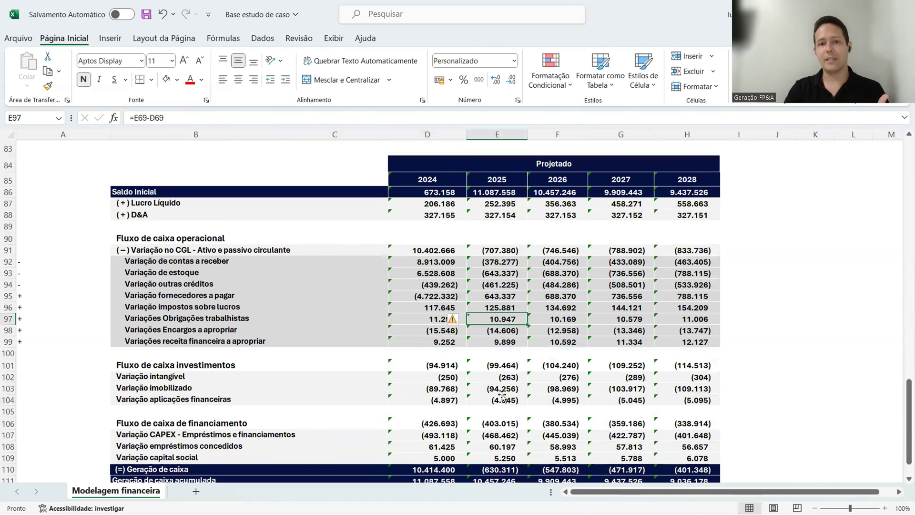
click(498, 399)
scroll(373, 292, down, 2)
scroll(301, 284, up, 2)
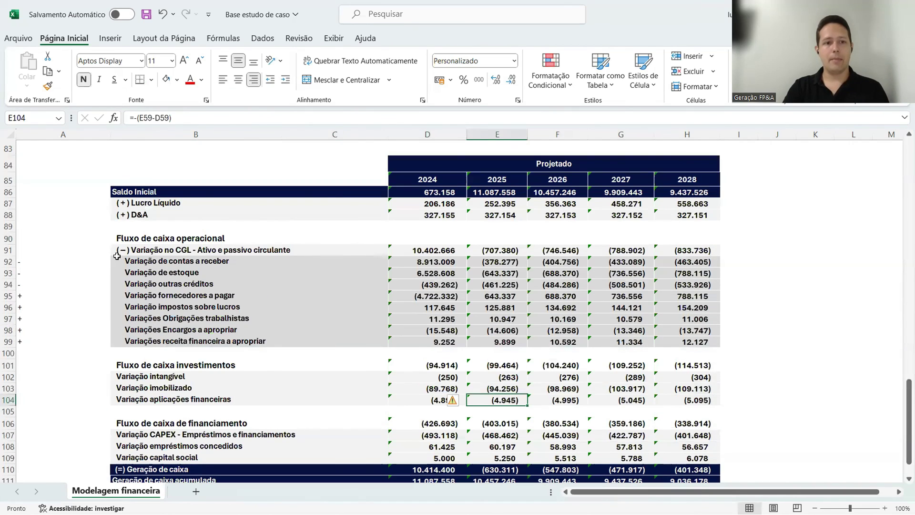
- Group rows 92 to 99, the variation lines under Variação no CGL, and collapse the group
click(12, 263)
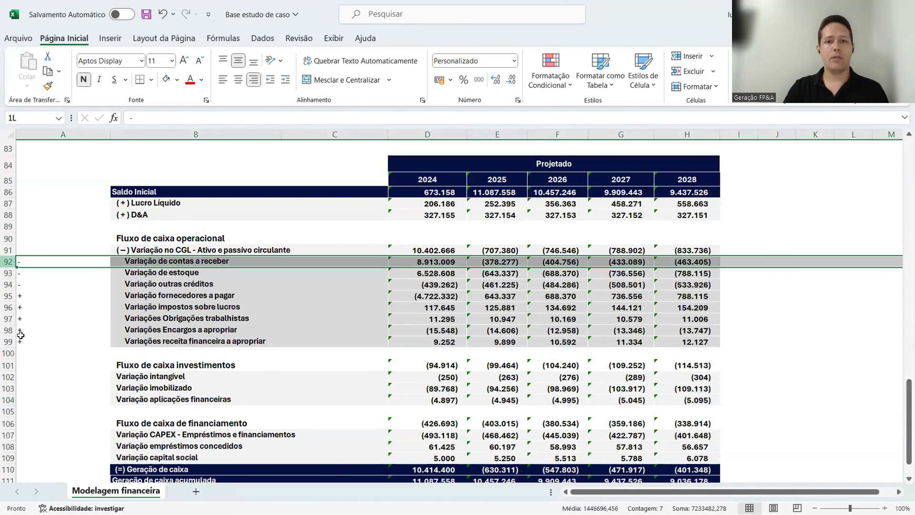
drag(21, 335, 21, 341)
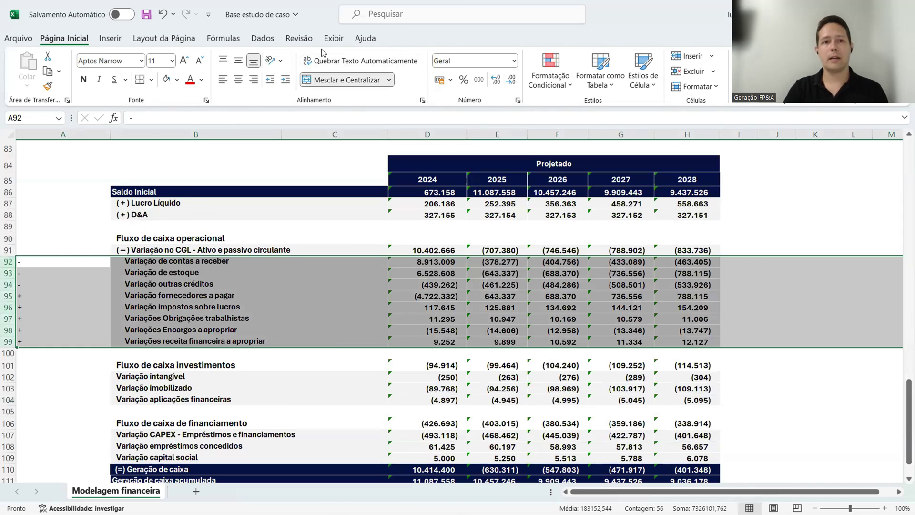
click(322, 49)
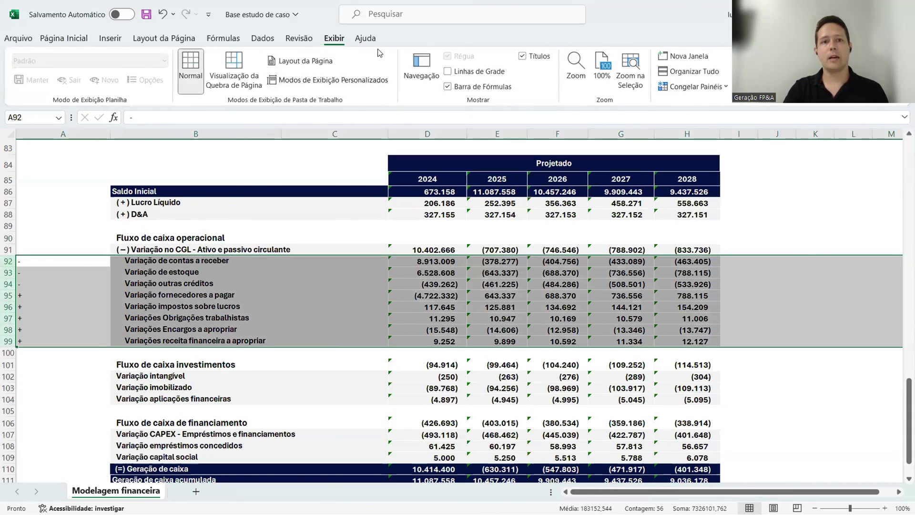
click(299, 38)
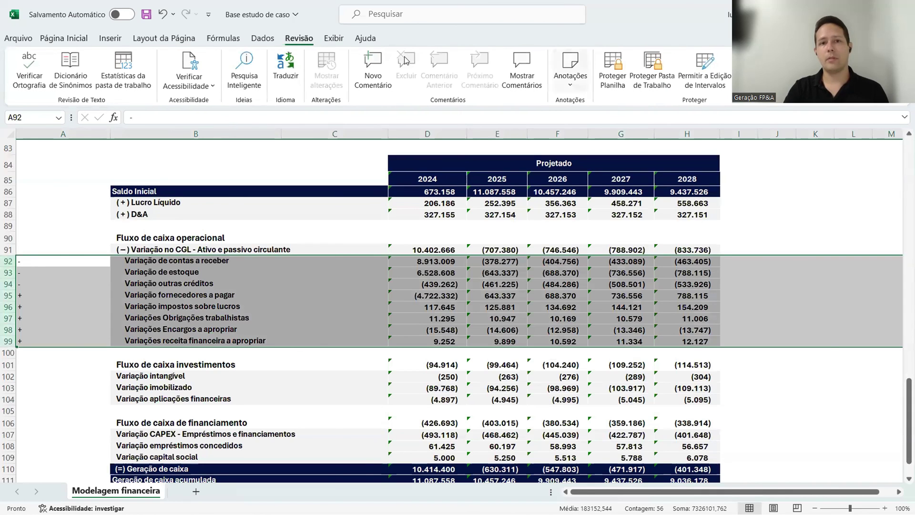
click(260, 38)
click(800, 67)
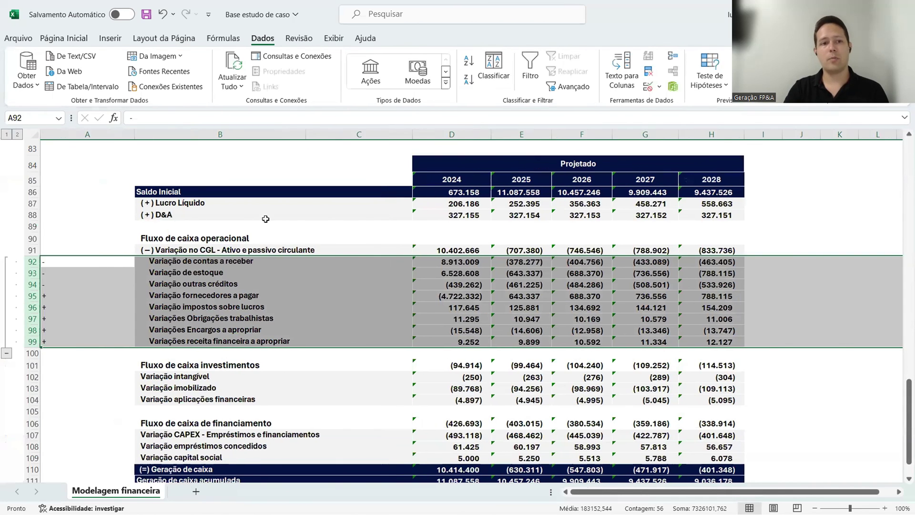
click(124, 226)
click(7, 352)
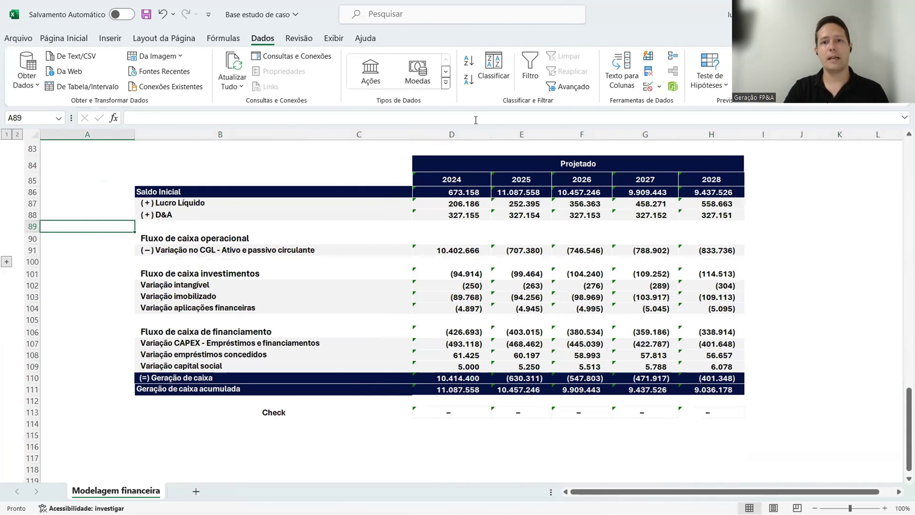
key(alt+Tab)
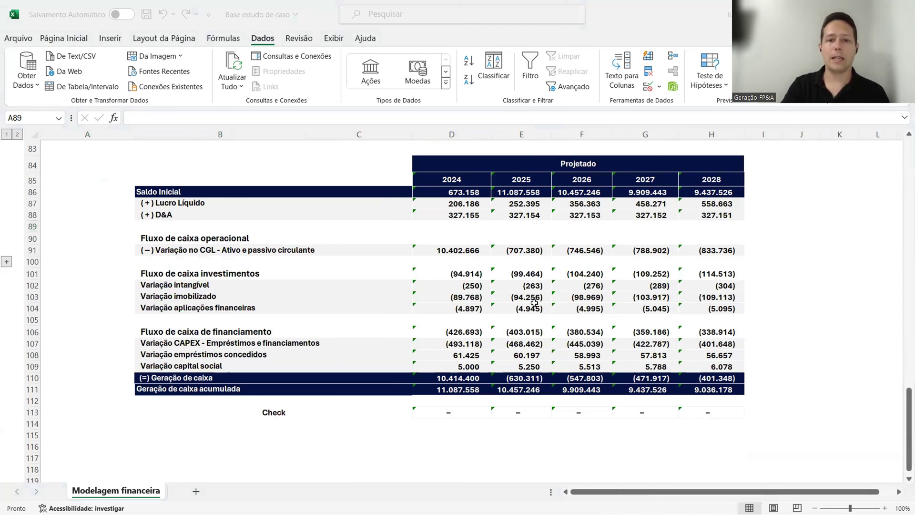
key(alt+Tab)
scroll(534, 302, up, 1)
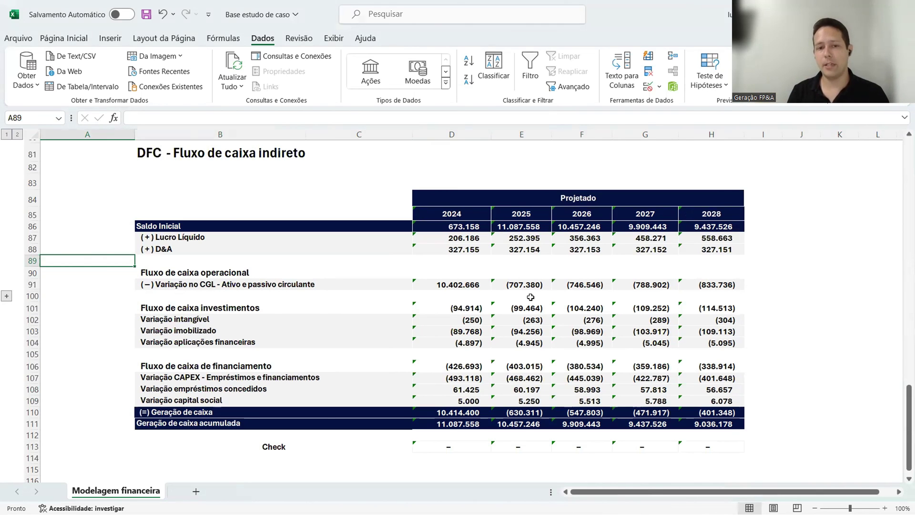
- Review the balance sheet's asset and liability accounts for 2023–2028 and the 2024 Obrigações trabalhistas formula
scroll(532, 297, up, 9)
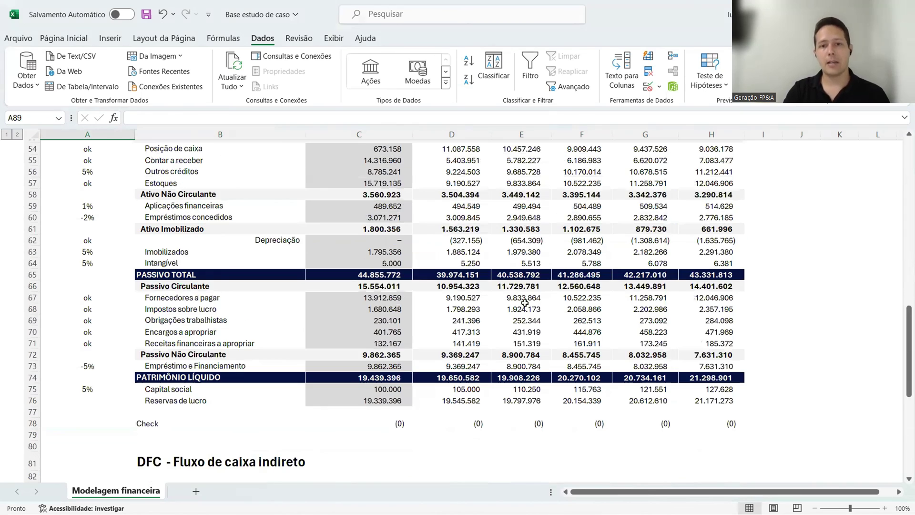
scroll(354, 219, up, 3)
drag(354, 220, 649, 353)
click(645, 287)
scroll(567, 317, down, 3)
click(472, 321)
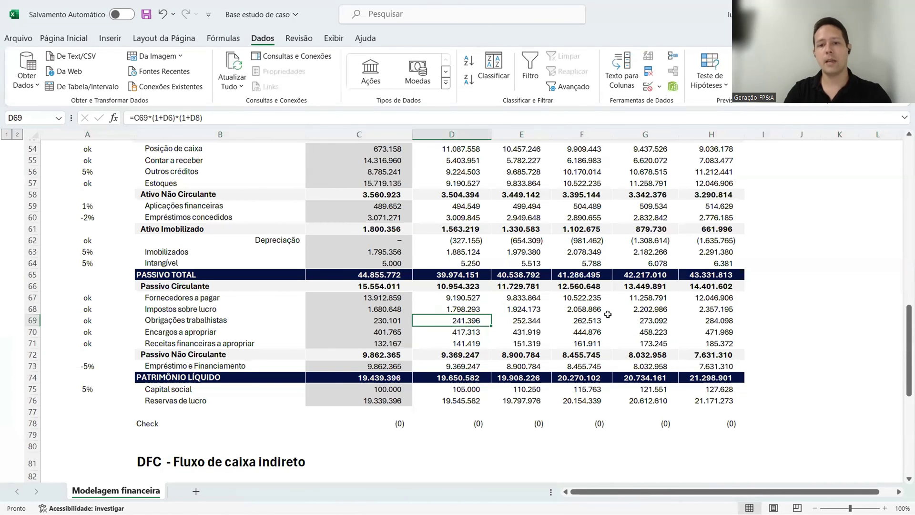
scroll(603, 321, up, 3)
- Compare the 2023 Posição de caixa and Contar a receber balances with their projected years, checking against the income statement and assumptions
click(394, 252)
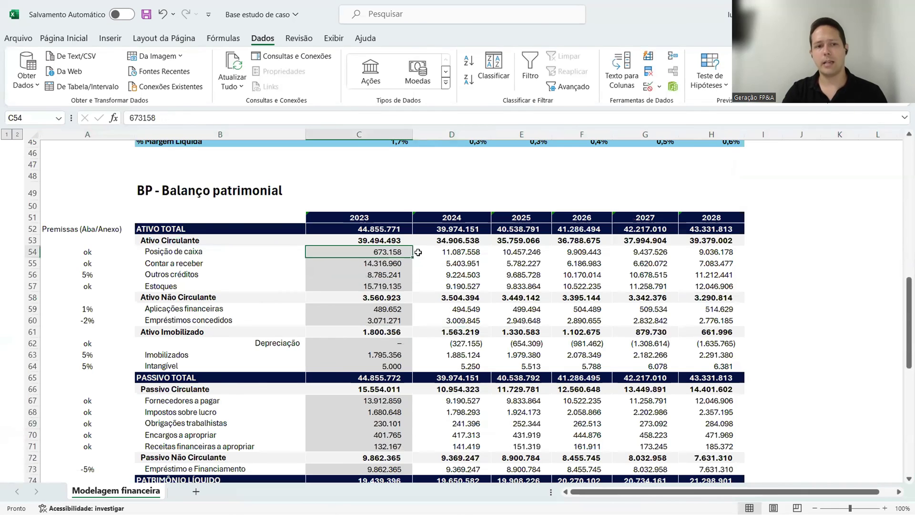
click(446, 252)
click(517, 253)
click(369, 252)
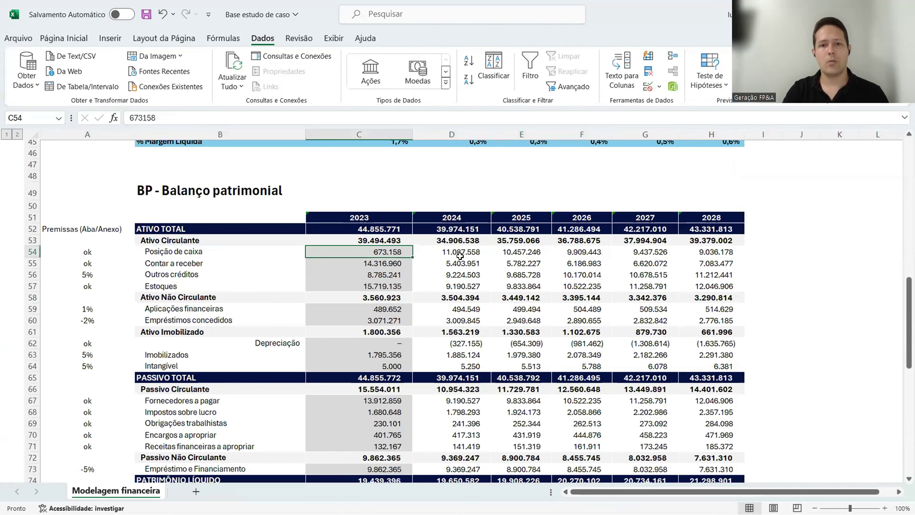
click(510, 263)
click(578, 263)
click(455, 263)
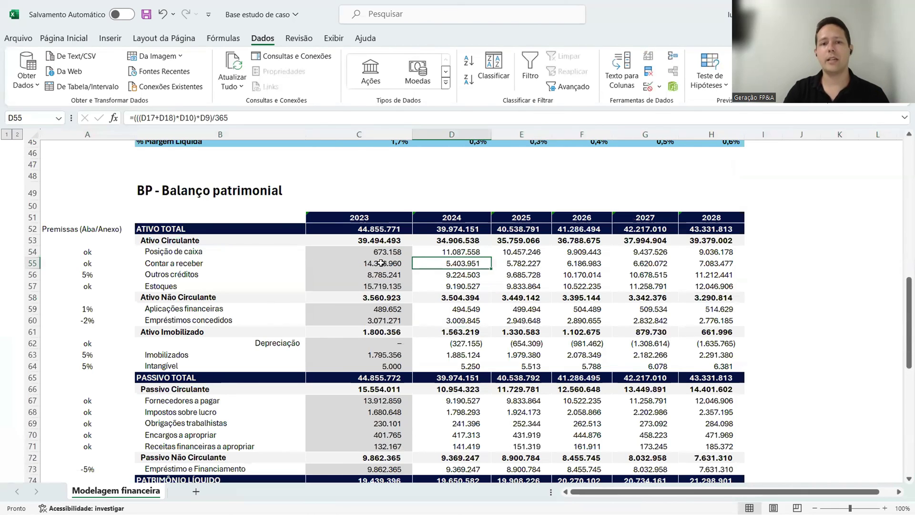
click(381, 263)
click(453, 263)
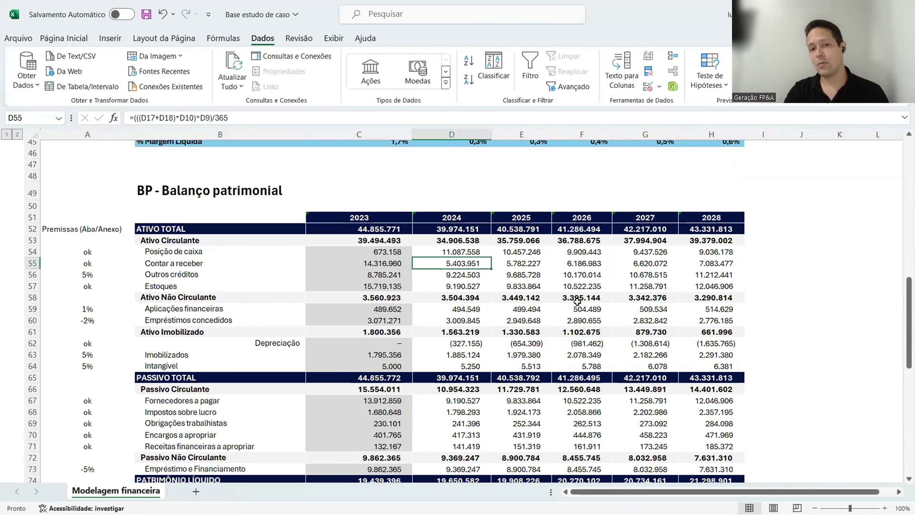
click(400, 265)
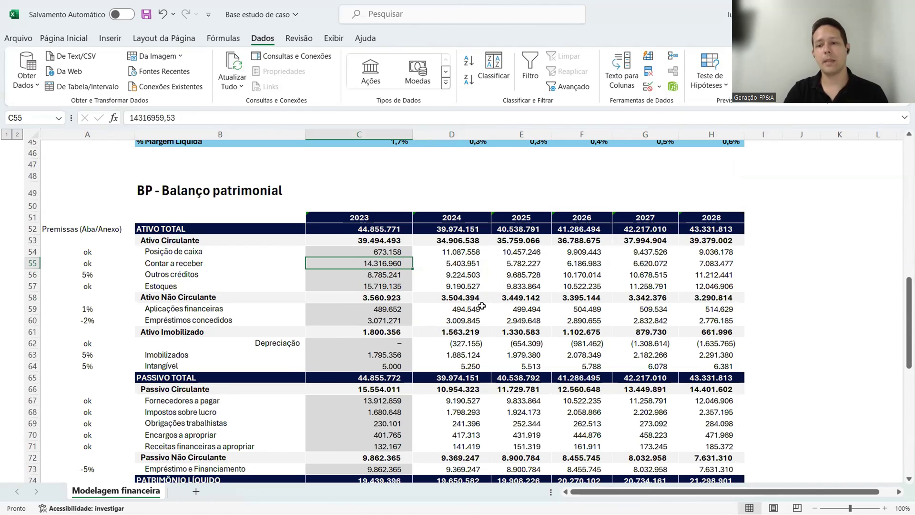
scroll(486, 305, up, 13)
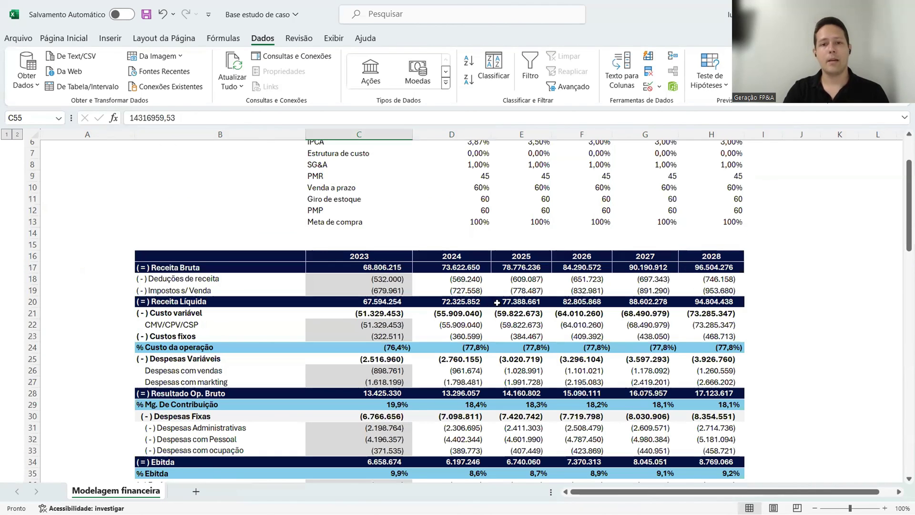
- Set the PMR assumption to 60 for 2024 and copy it across to 2028
scroll(490, 300, up, 2)
click(481, 271)
click(473, 247)
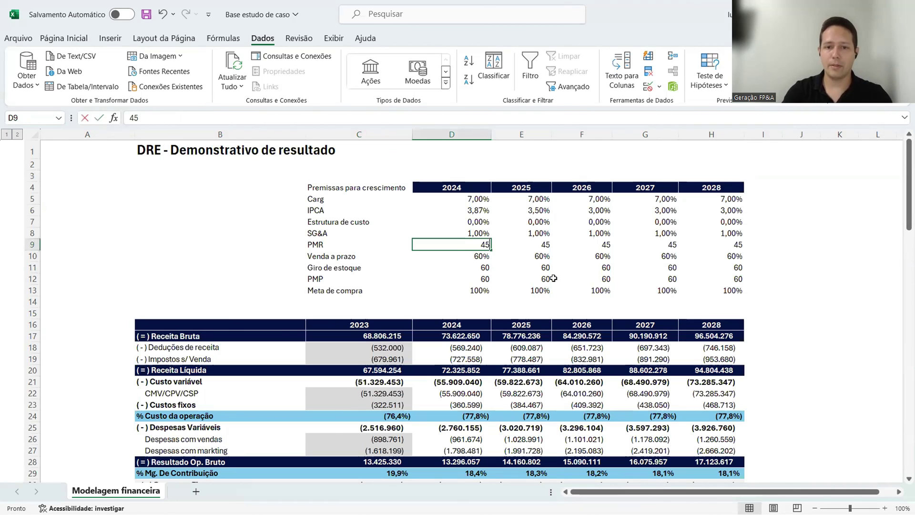
text(60)
key(Return)
key(Up)
key(ctrl+c)
key(shift+Right)
key(shift+Right)
key(shift+Right)
key(shift+Right)
key(Return)
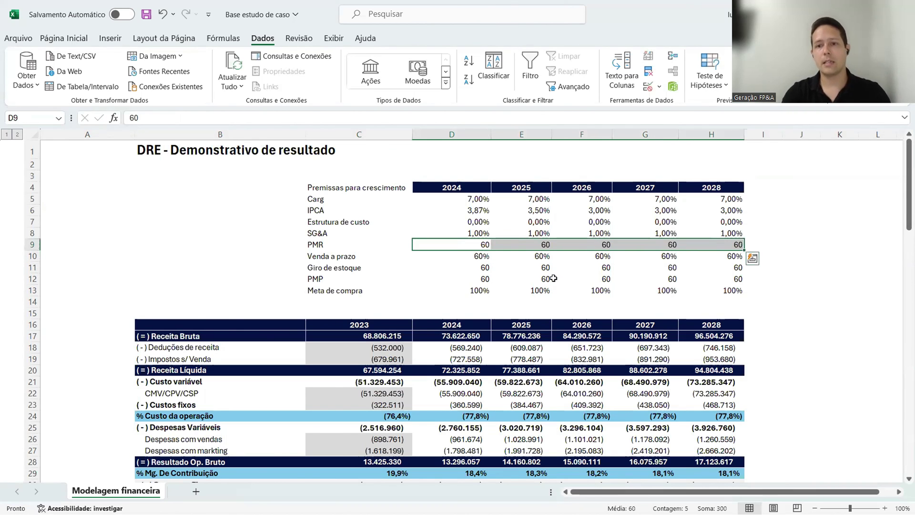
- Examine Contar a receber in the balance sheet and Geração de caixa and Geração de caixa acumulada in the cash flow across the projected years
scroll(552, 278, down, 13)
scroll(548, 266, down, 1)
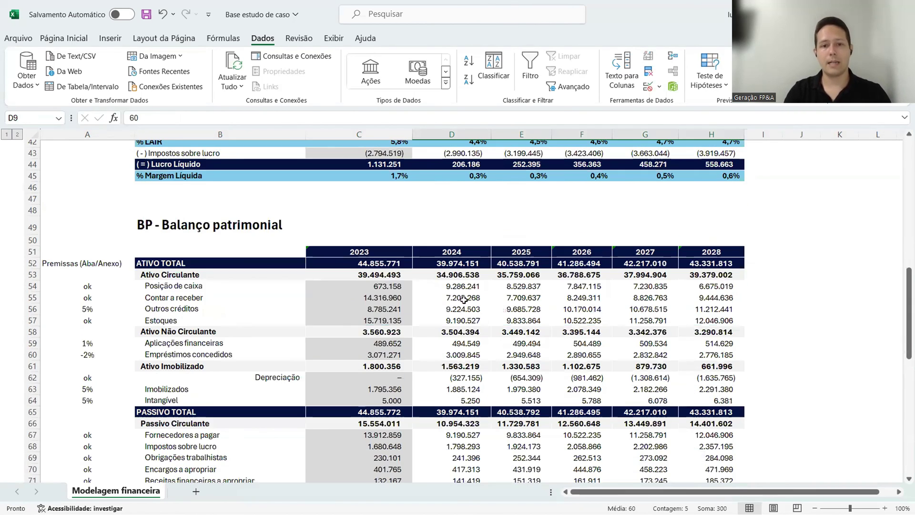
click(464, 300)
key(Right)
key(Right)
key(Right)
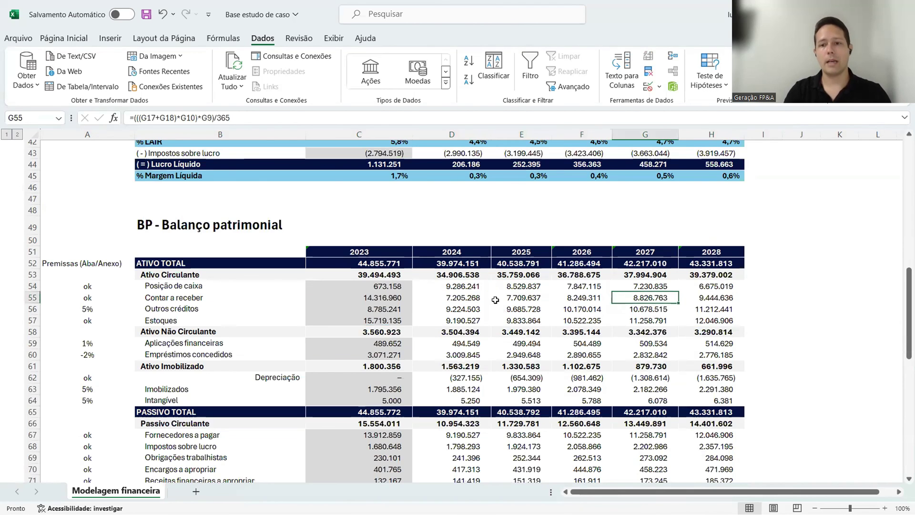
scroll(495, 300, down, 15)
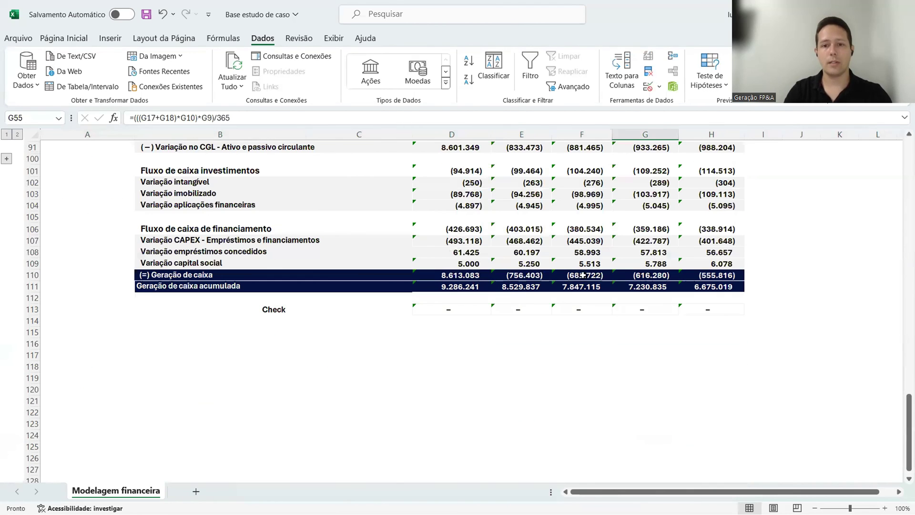
click(582, 275)
key(Right)
key(Right)
click(531, 287)
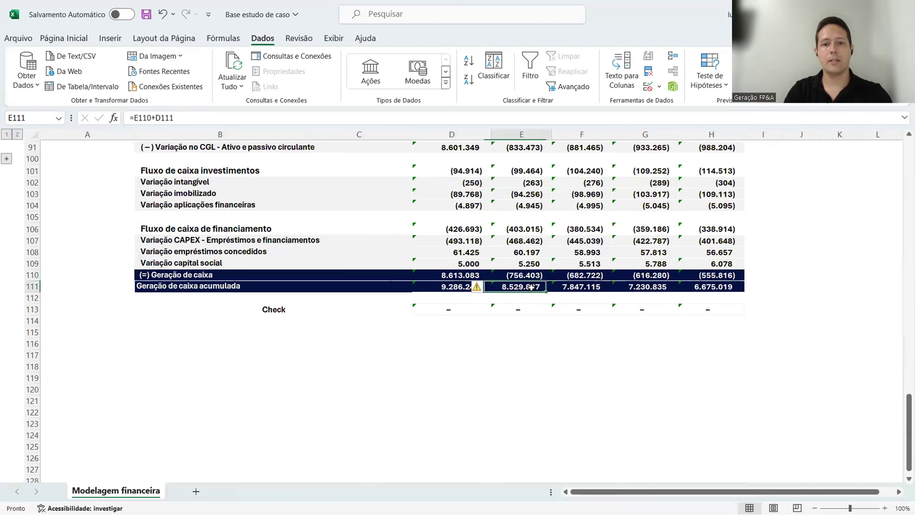
key(Right)
key(Right)
key(Right)
- Review the balance sheet's Ativo Total and Passivo Total and the projected Outros créditos, Contar a receber and Estoques formulas
scroll(504, 305, up, 9)
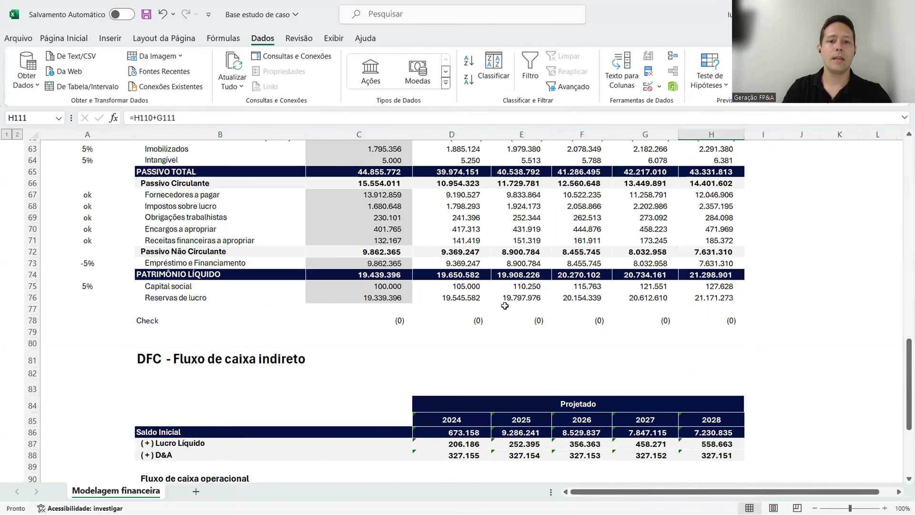
scroll(504, 305, up, 4)
click(454, 400)
click(486, 354)
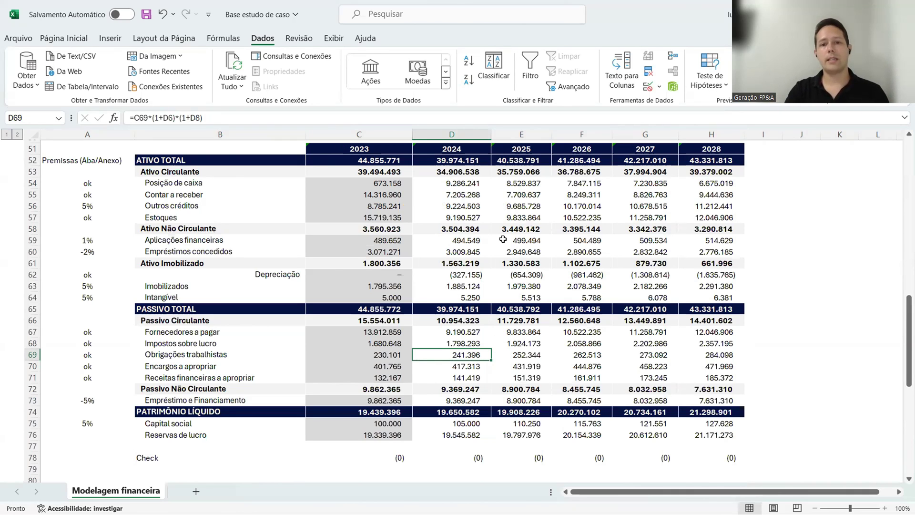
click(446, 210)
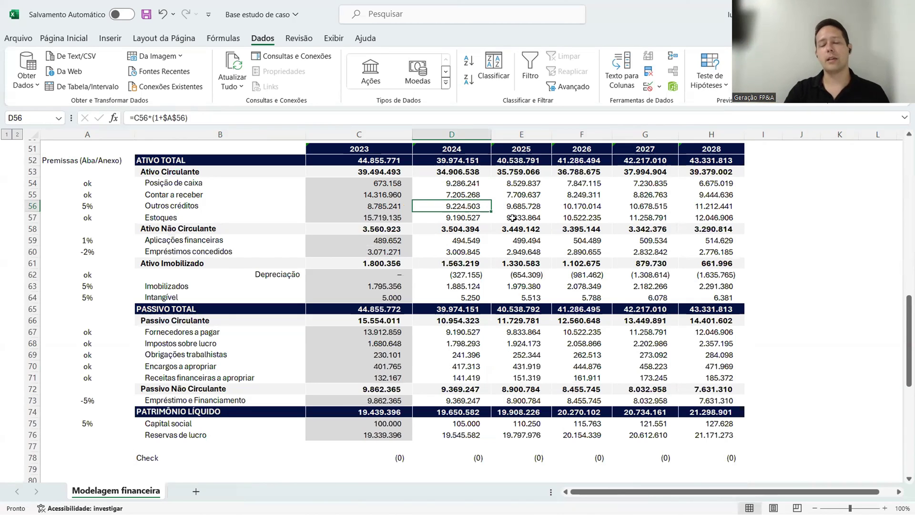
click(523, 191)
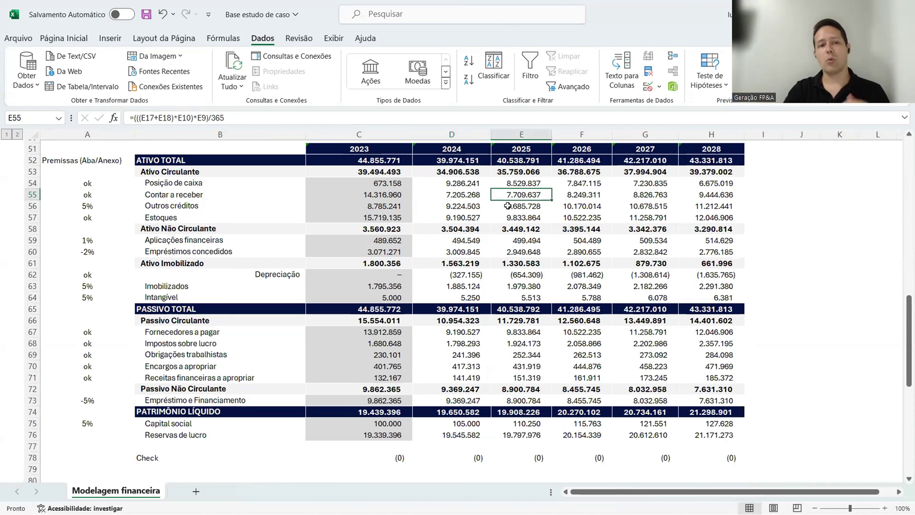
click(462, 162)
click(546, 160)
click(592, 164)
scroll(491, 264, down, 1)
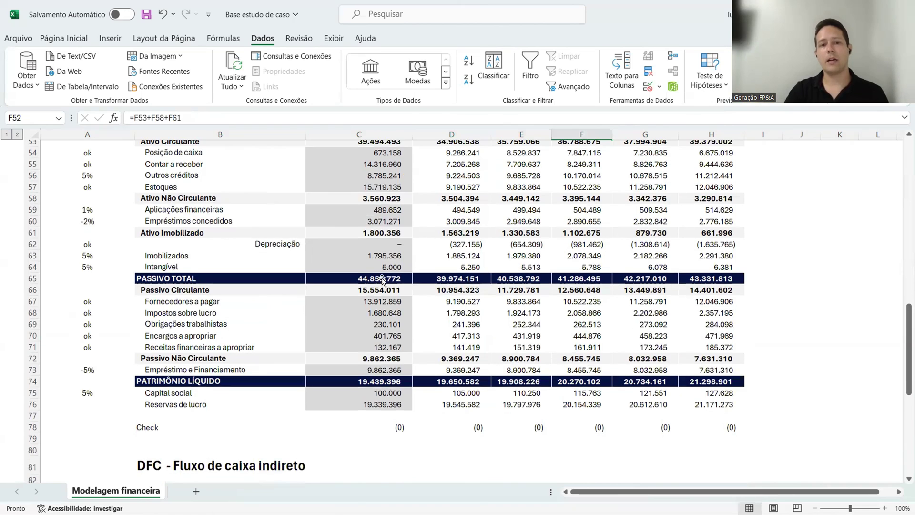
click(485, 276)
scroll(519, 279, up, 2)
click(443, 250)
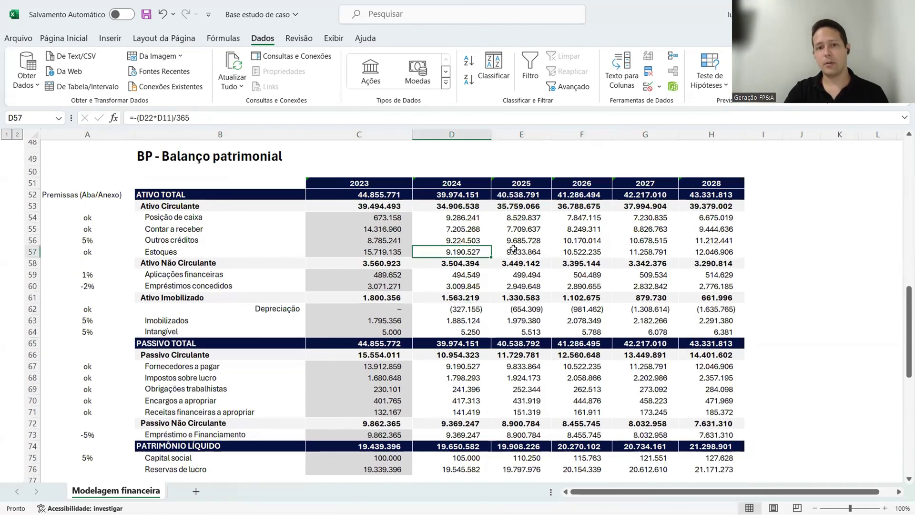
click(522, 248)
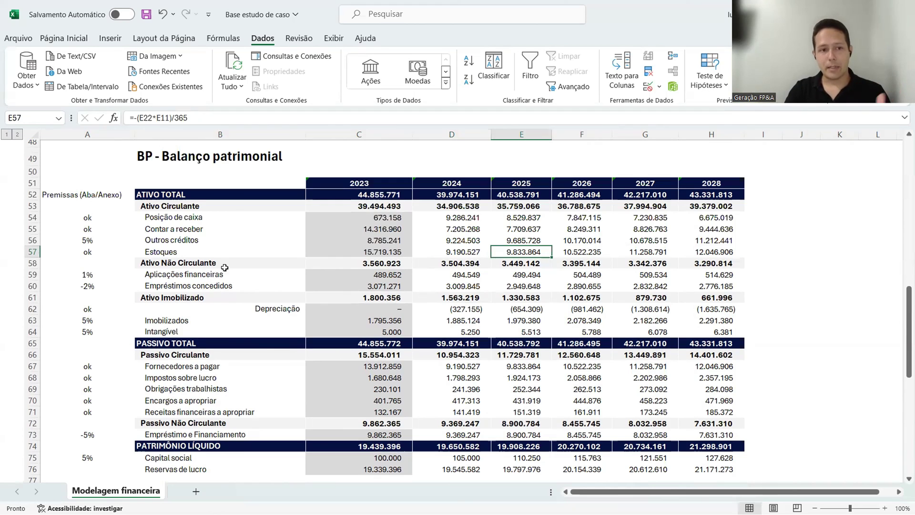
- Try inserting six blank rows above Outros créditos in the balance sheet, and undo the insertion
click(29, 238)
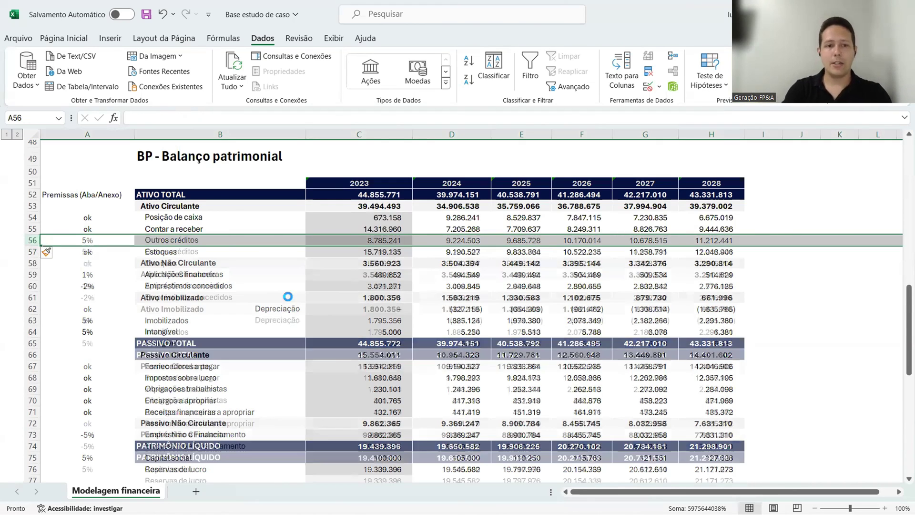
key(ctrl+plus)
key(ctrl+plus)
key(ctrl+plus)
key(ctrl+plus)
key(ctrl+plus)
key(ctrl+plus)
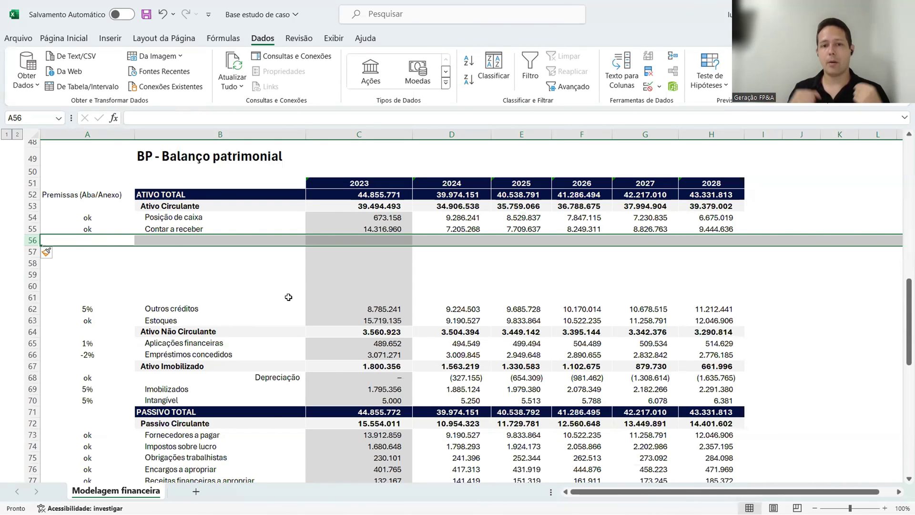
key(ctrl+z)
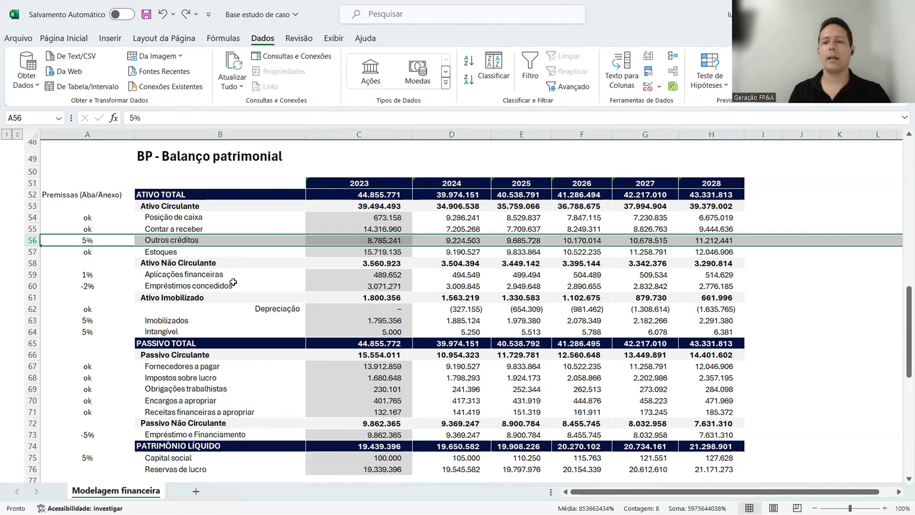
- Examine the 2024 formulas for Outros créditos, Empréstimos concedidos, Contar a receber and Encargos a apropriar in the balance sheet
click(198, 241)
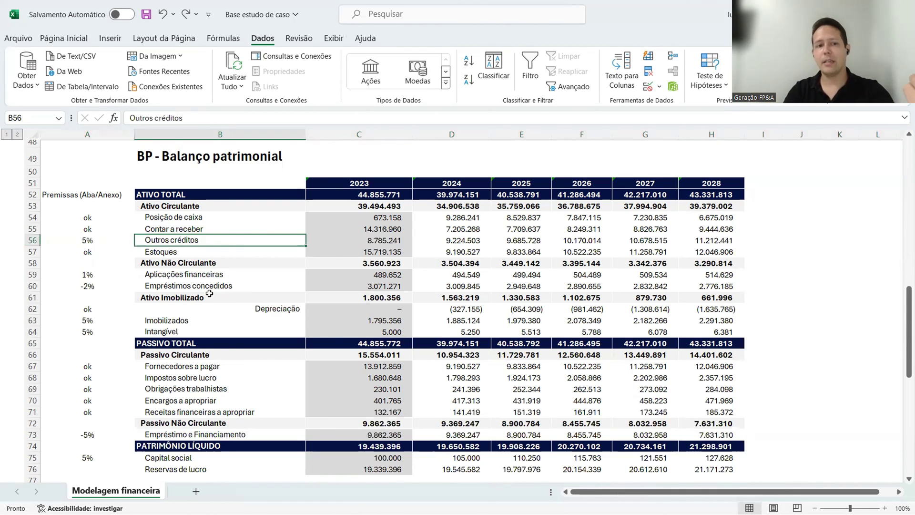
drag(183, 219, 209, 241)
click(484, 242)
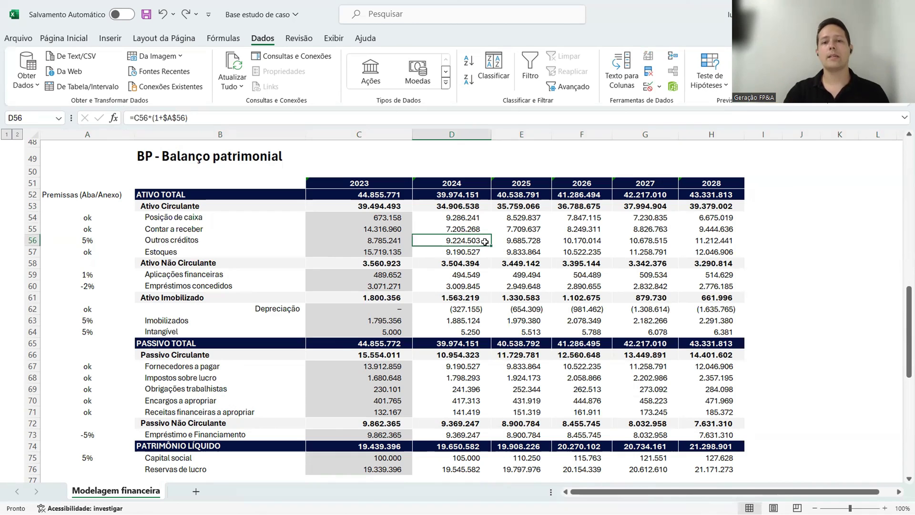
click(527, 228)
click(458, 286)
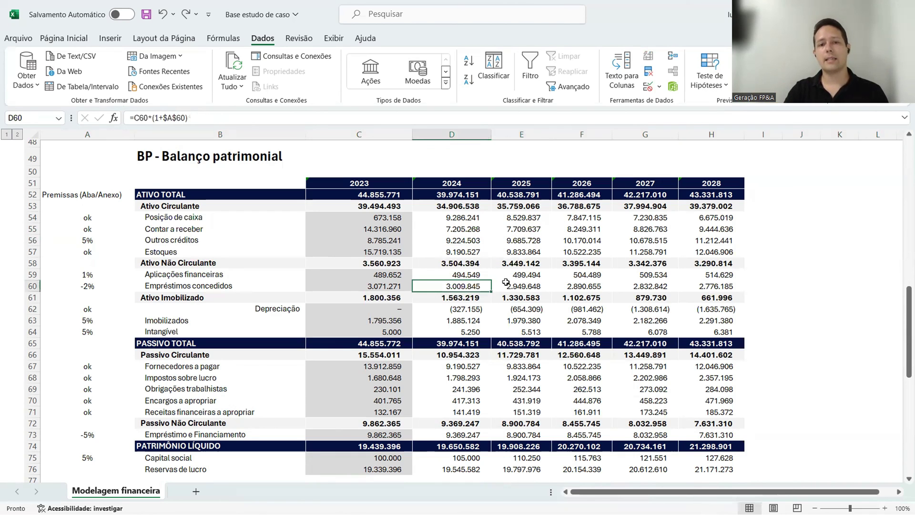
click(451, 232)
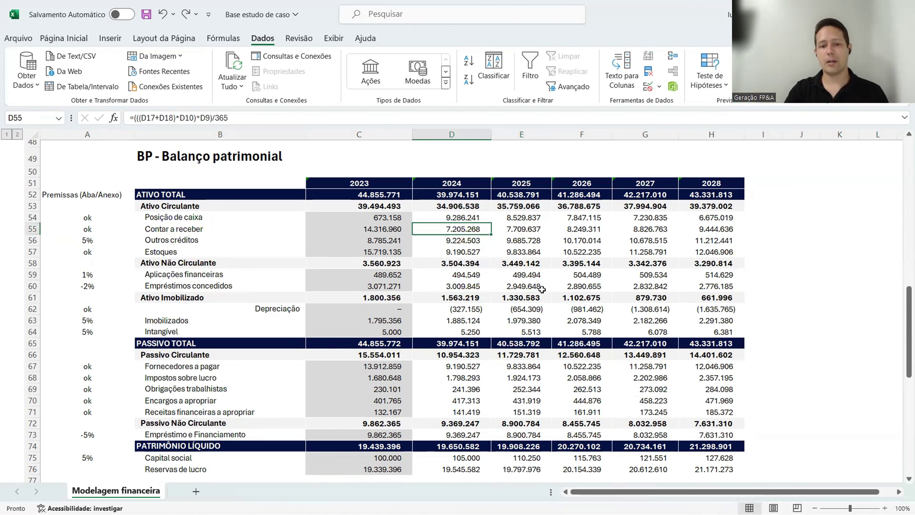
scroll(531, 327, down, 3)
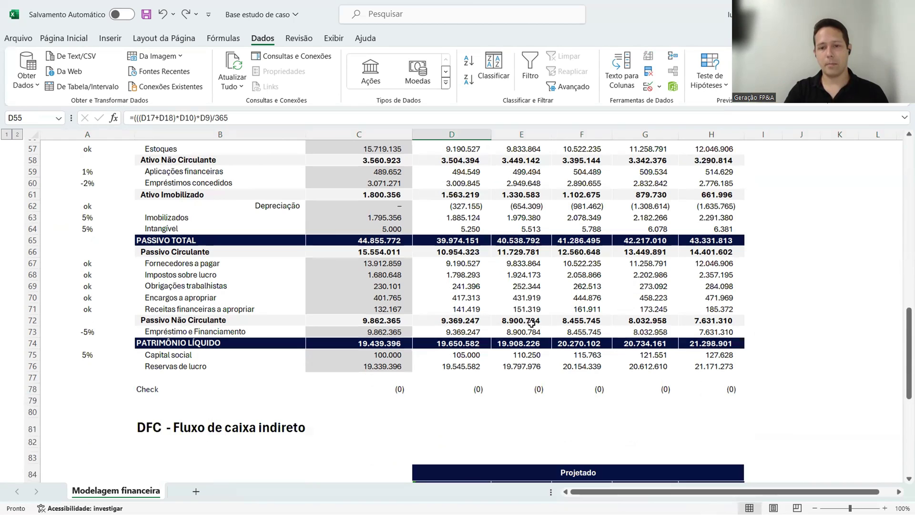
click(485, 294)
scroll(486, 294, up, 1)
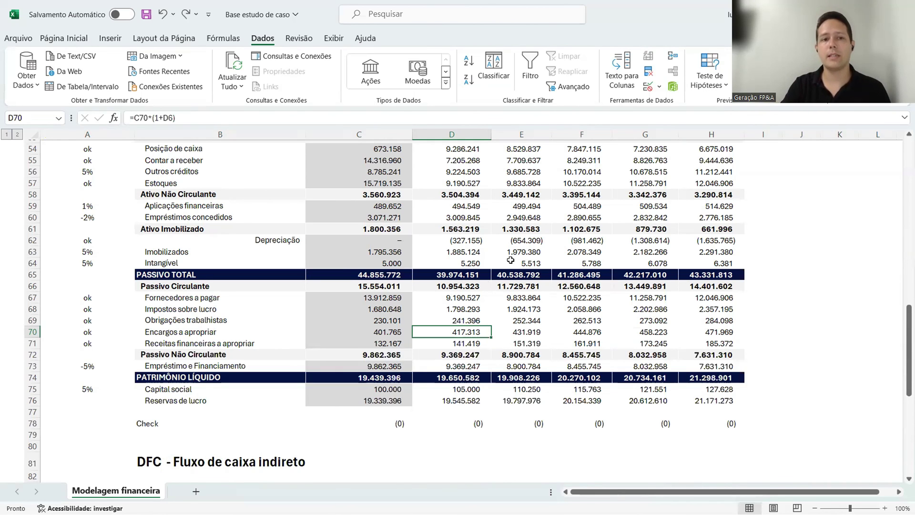
scroll(510, 260, up, 5)
scroll(510, 260, up, 4)
scroll(510, 260, down, 16)
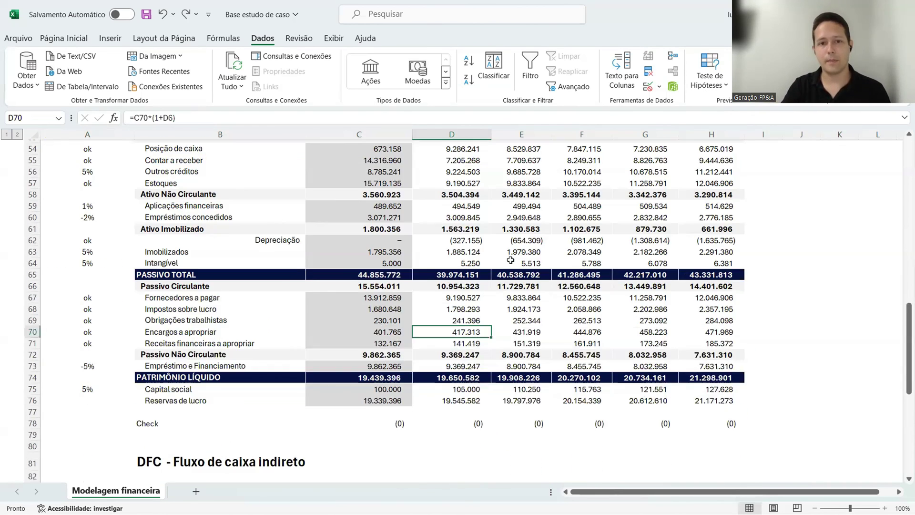